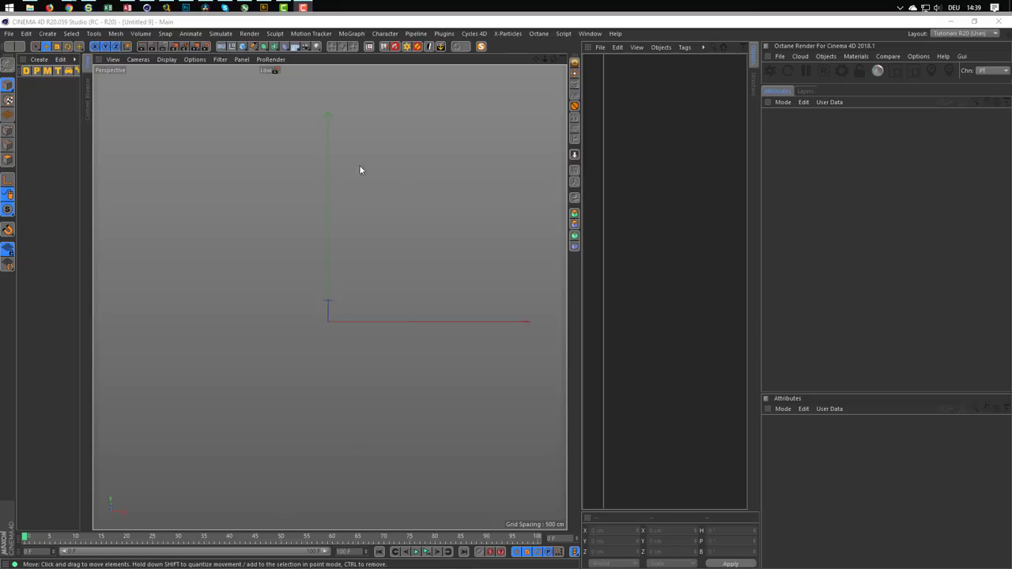
# Step: Play the RGB LIGHTING reference video on YouTube, replay it once, pause it, then return to Cinema 4D
pyautogui.click(54, 101)
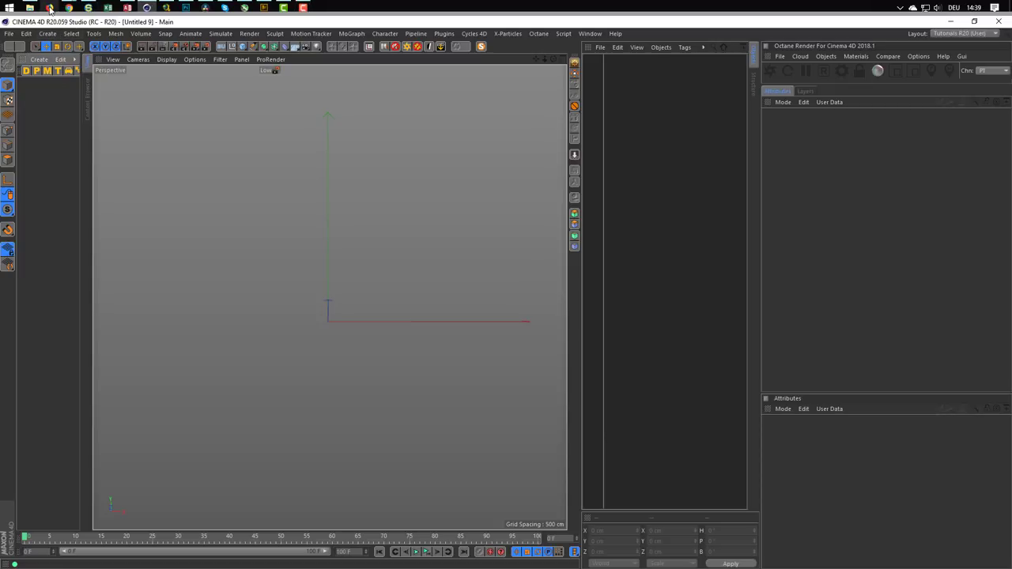
pyautogui.moveTo(49, 8)
pyautogui.click(126, 84)
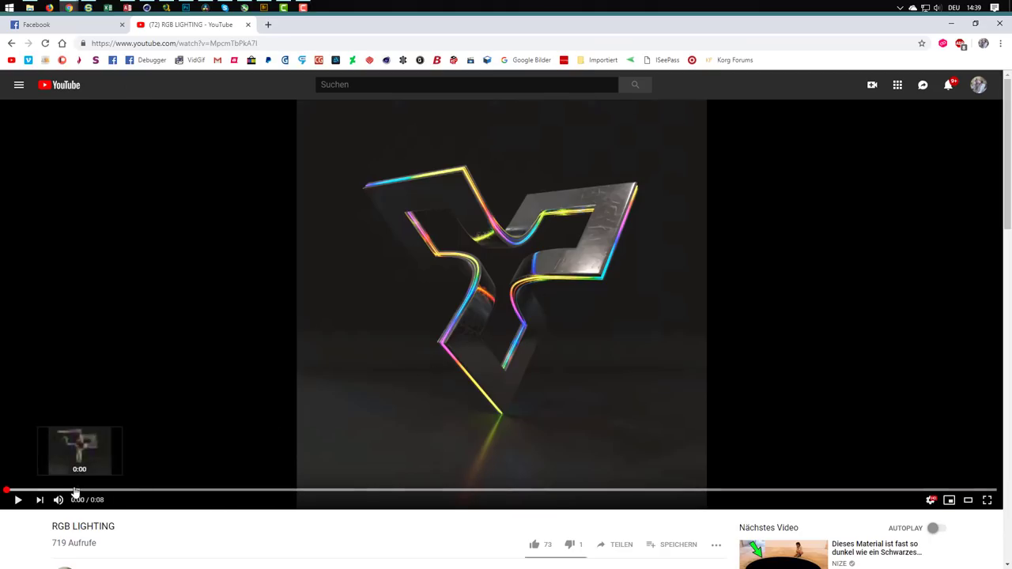
pyautogui.click(18, 500)
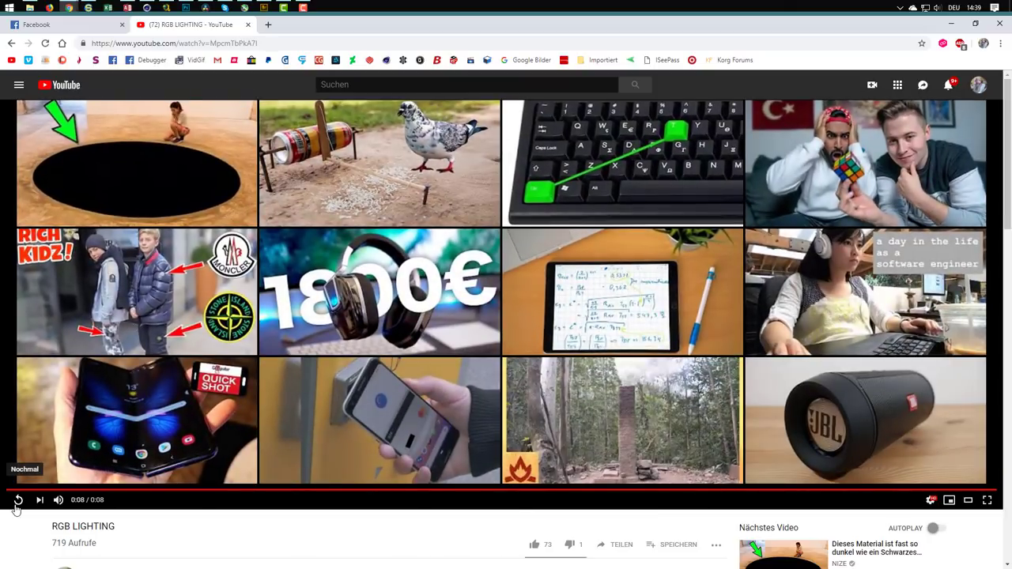
pyautogui.click(16, 502)
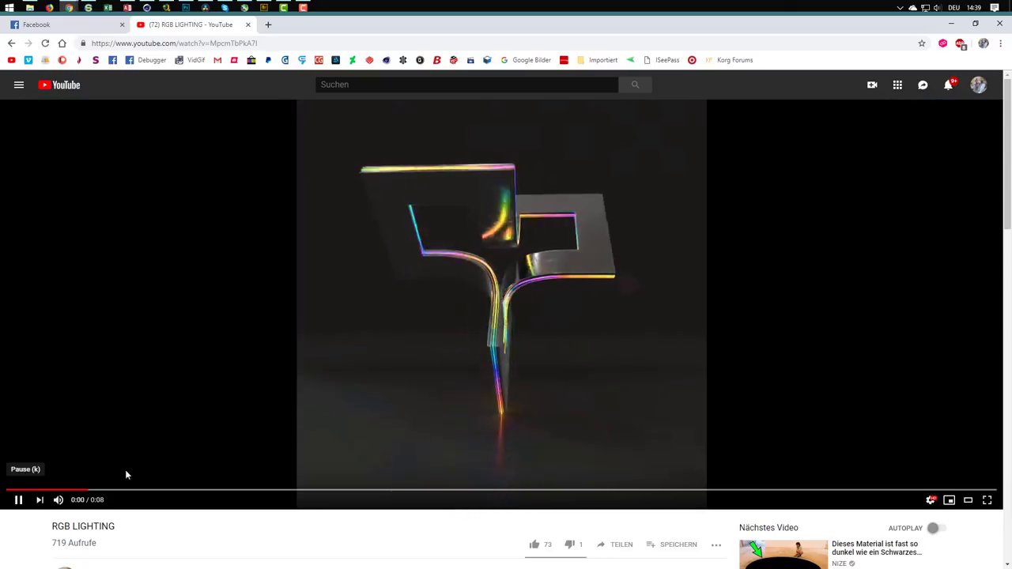
pyautogui.click(340, 417)
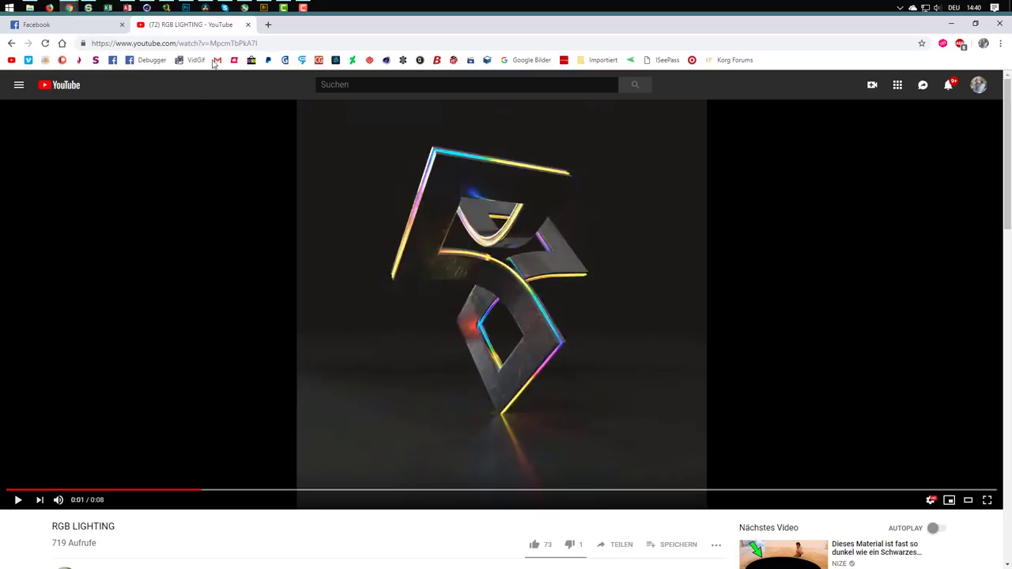
pyautogui.click(146, 7)
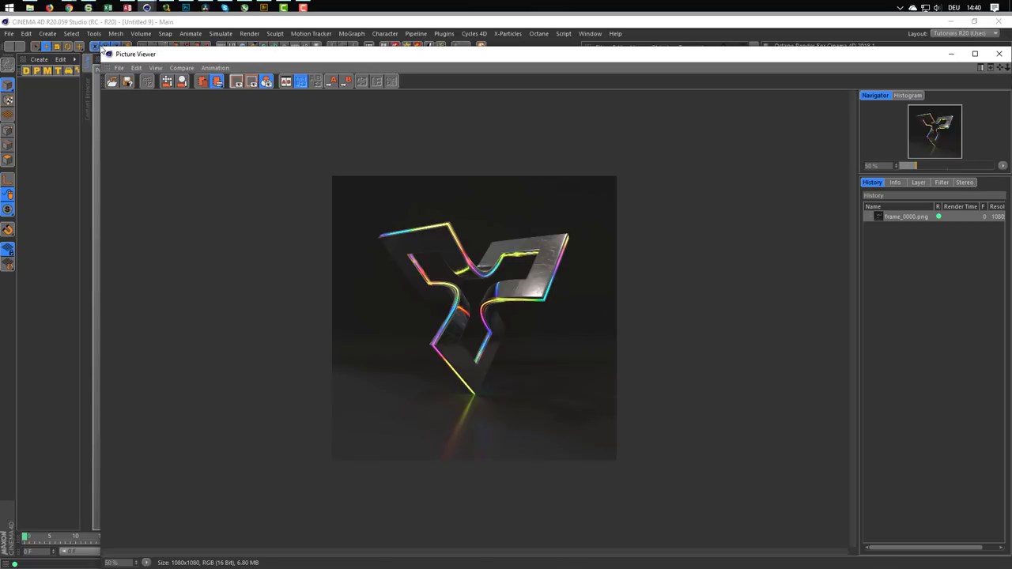
# Step: Restore the frame_0000.png Picture Viewer to a smaller window and move it toward the lower right
pyautogui.moveTo(127, 54)
pyautogui.mouseDown()
pyautogui.moveTo(528, 171)
pyautogui.moveTo(507, 139)
pyautogui.mouseUp()
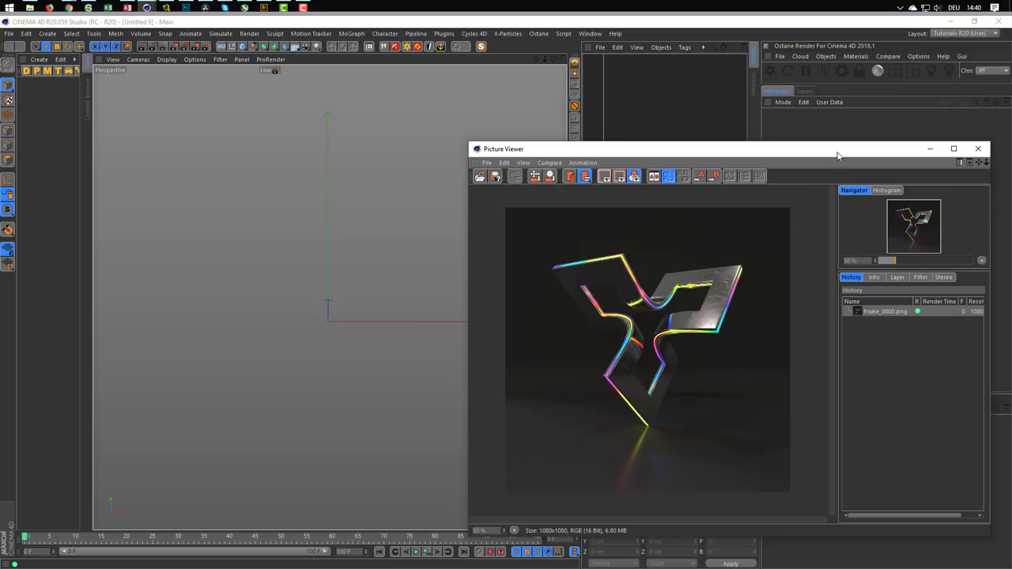
# Step: Shift the Picture Viewer further down and right, clear of the object list and attributes
pyautogui.moveTo(836, 158); pyautogui.dragTo(846, 180)
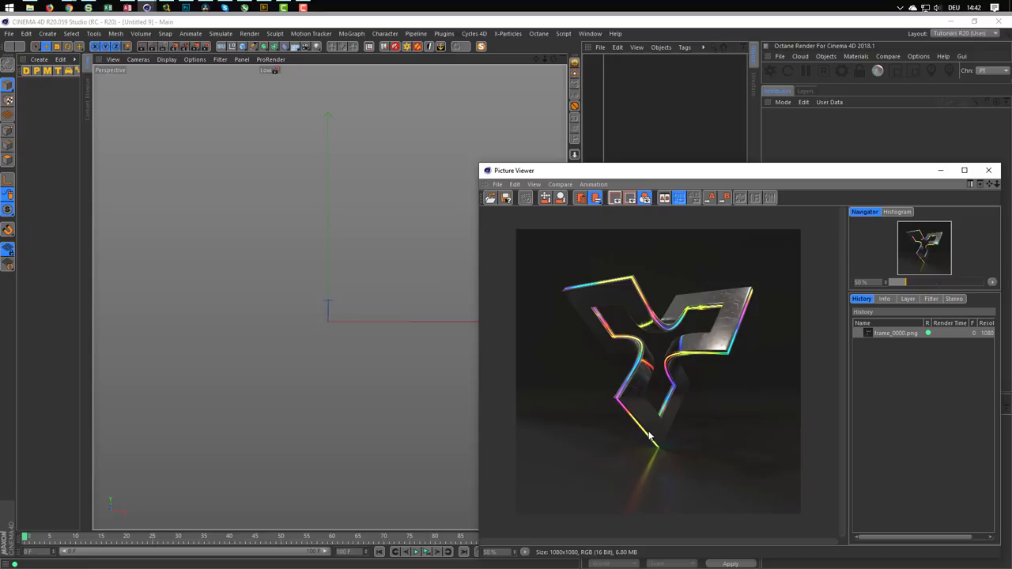
pyautogui.moveTo(489, 171)
pyautogui.mouseDown()
pyautogui.moveTo(579, 184)
pyautogui.moveTo(607, 205)
pyautogui.mouseUp()
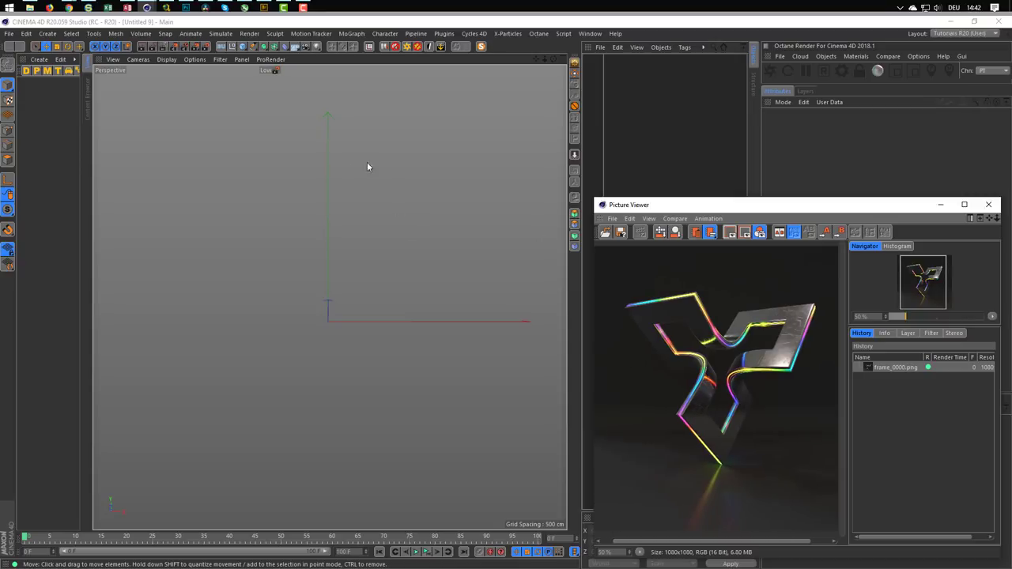
# Step: Create a rectangle spline with width and height of 100 cm
pyautogui.click(253, 47)
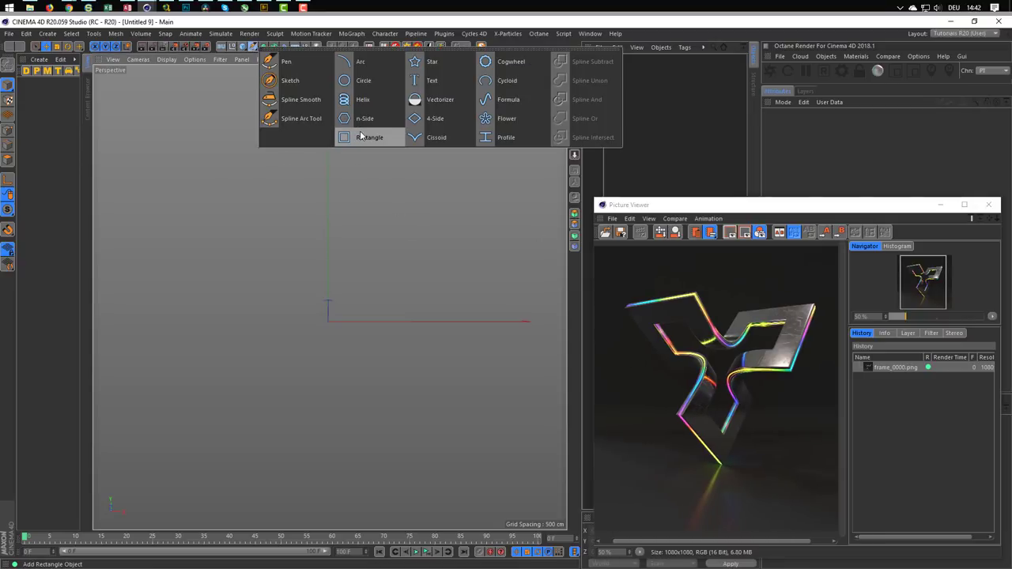
pyautogui.click(360, 136)
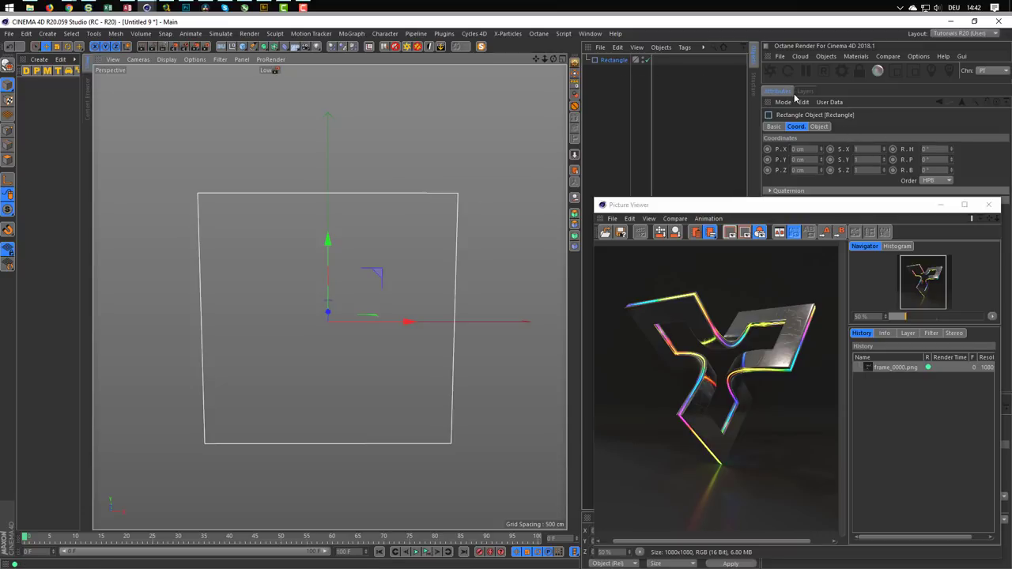
pyautogui.click(818, 127)
pyautogui.click(843, 148)
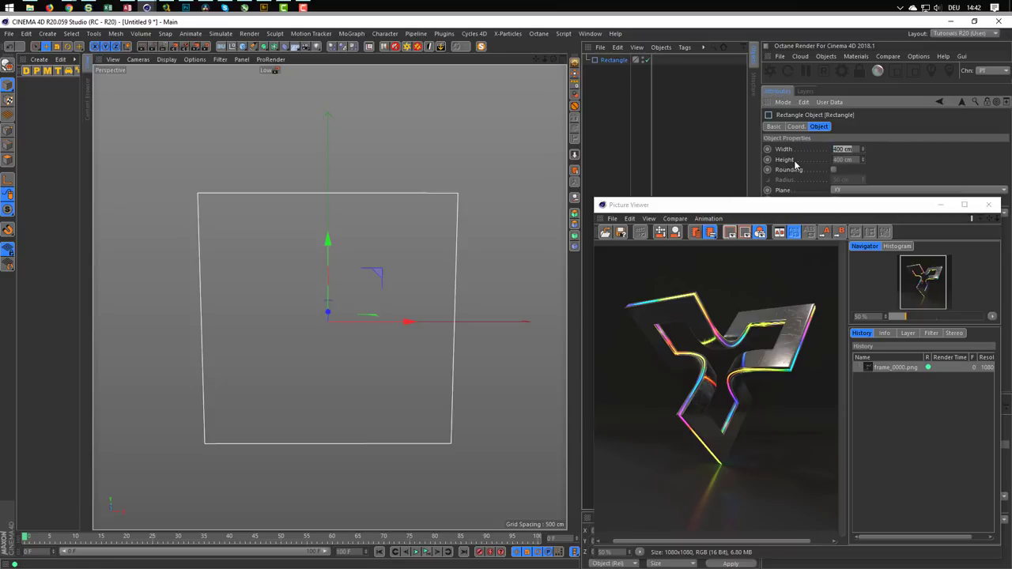
pyautogui.write('100')
pyautogui.press('Tab')
pyautogui.write('100')
pyautogui.press('Return')
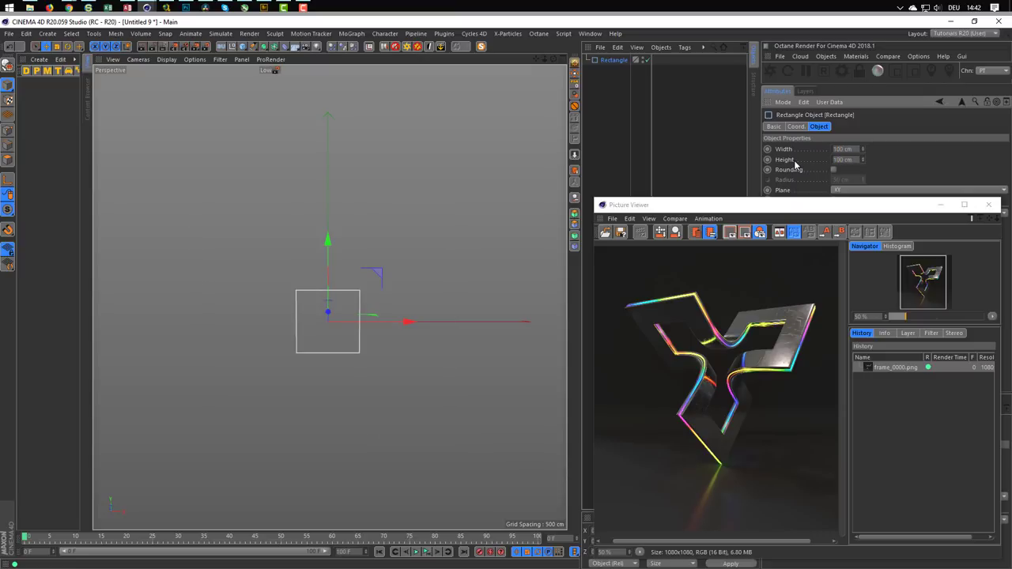
# Step: Copy and paste the rectangle to make a duplicate, Rectangle.1
pyautogui.moveTo(356, 307); pyautogui.dragTo(331, 281)
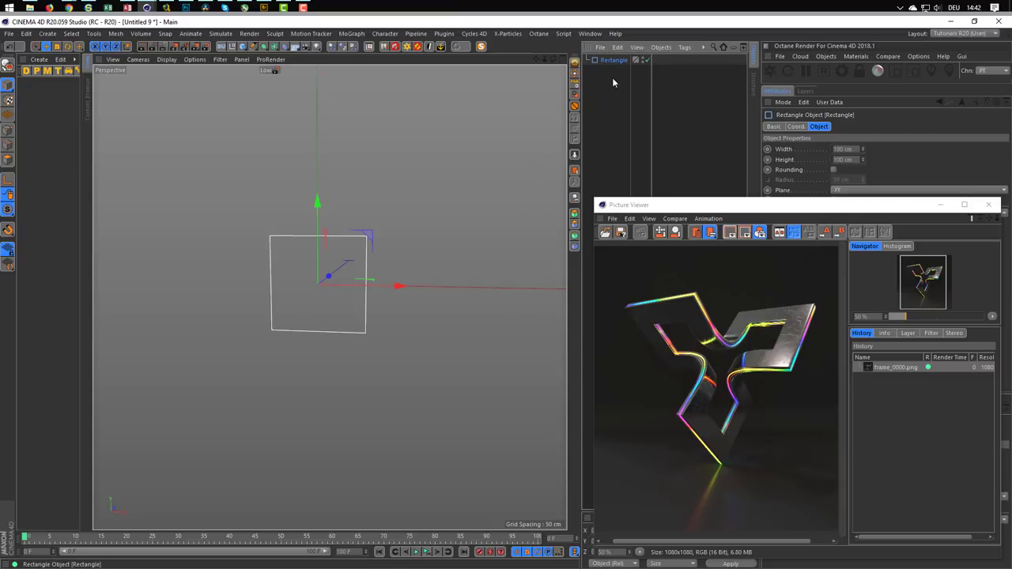
pyautogui.hotkey('ctrl', 'c')
pyautogui.hotkey('ctrl', 'v')
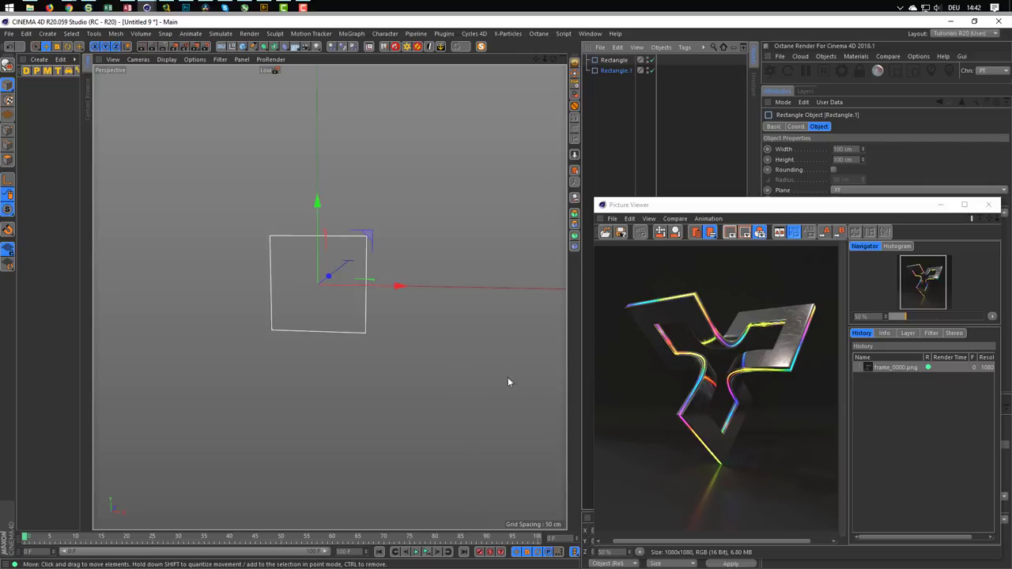
# Step: Rotate Rectangle.1 90° upright, then Ctrl-drag a third copy, Rectangle.2, and rotate it 90° flat
pyautogui.press('r')
pyautogui.moveTo(305, 291); pyautogui.dragTo(408, 272)
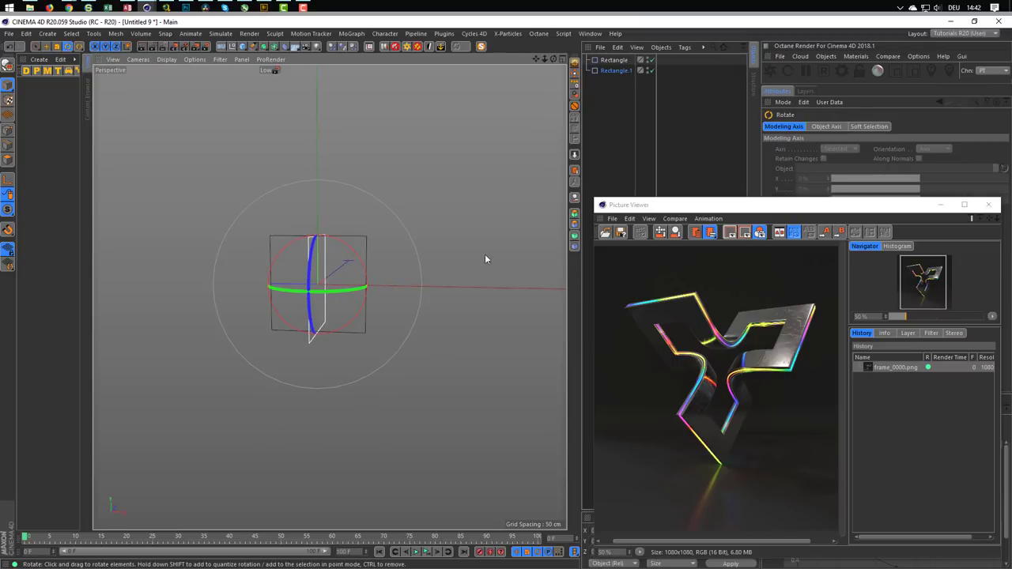
pyautogui.click(613, 61)
pyautogui.keyDown('ctrl'); pyautogui.moveTo(616, 63); pyautogui.dragTo(624, 82); pyautogui.keyUp('ctrl')
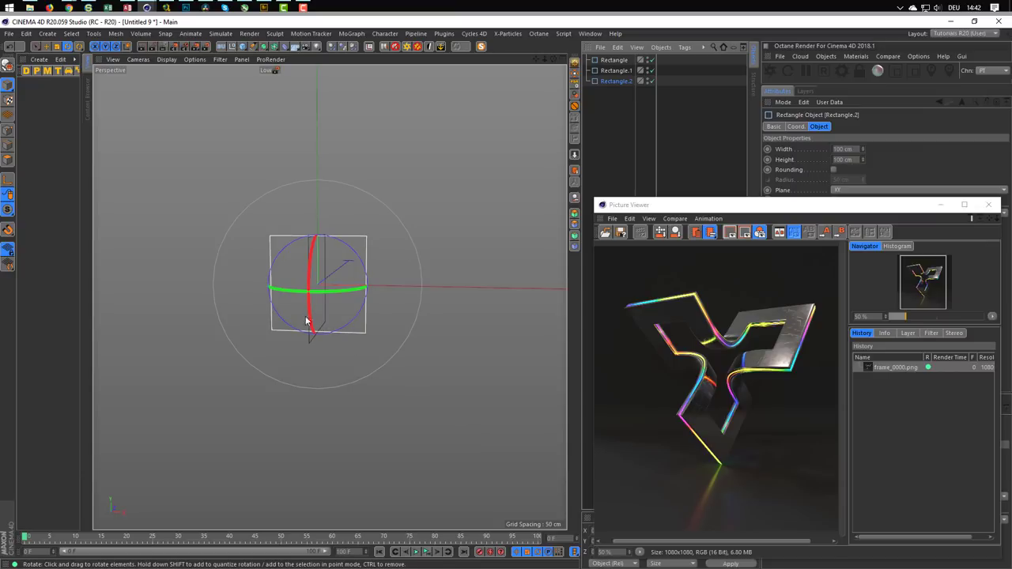
pyautogui.moveTo(310, 318); pyautogui.dragTo(326, 198)
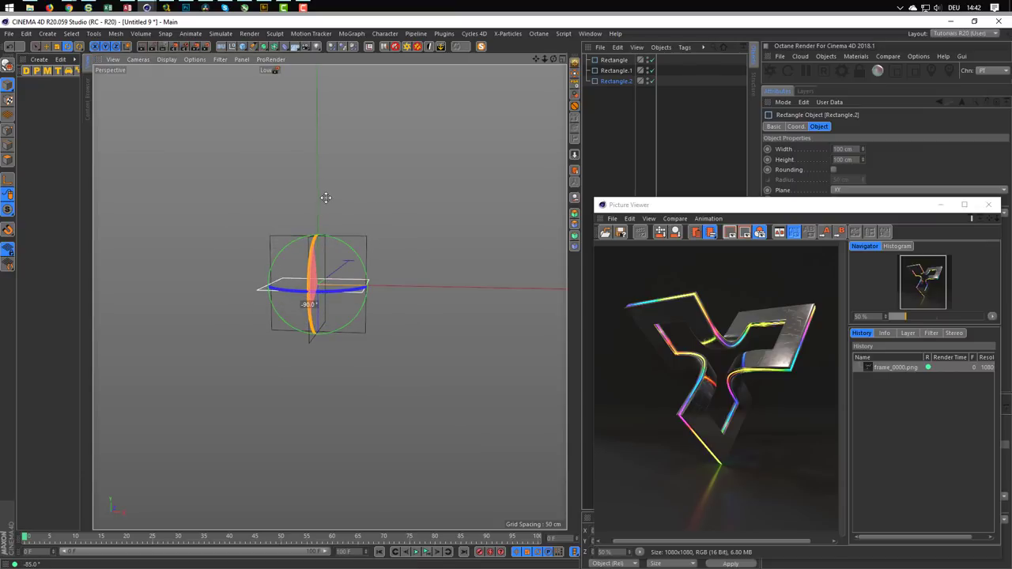
pyautogui.keyDown('alt'); pyautogui.moveTo(335, 299); pyautogui.dragTo(396, 275); pyautogui.keyUp('alt')
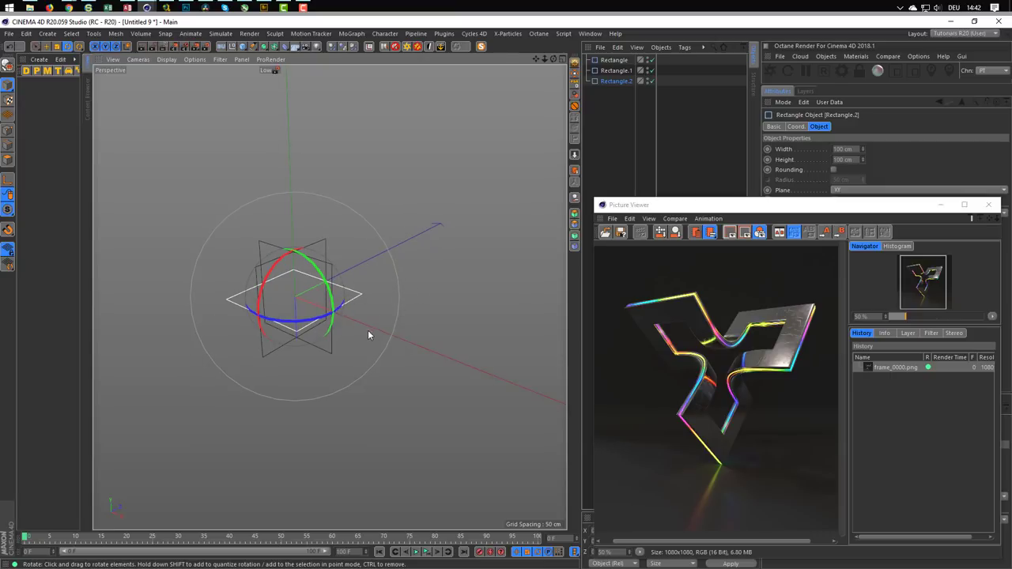
pyautogui.press('e')
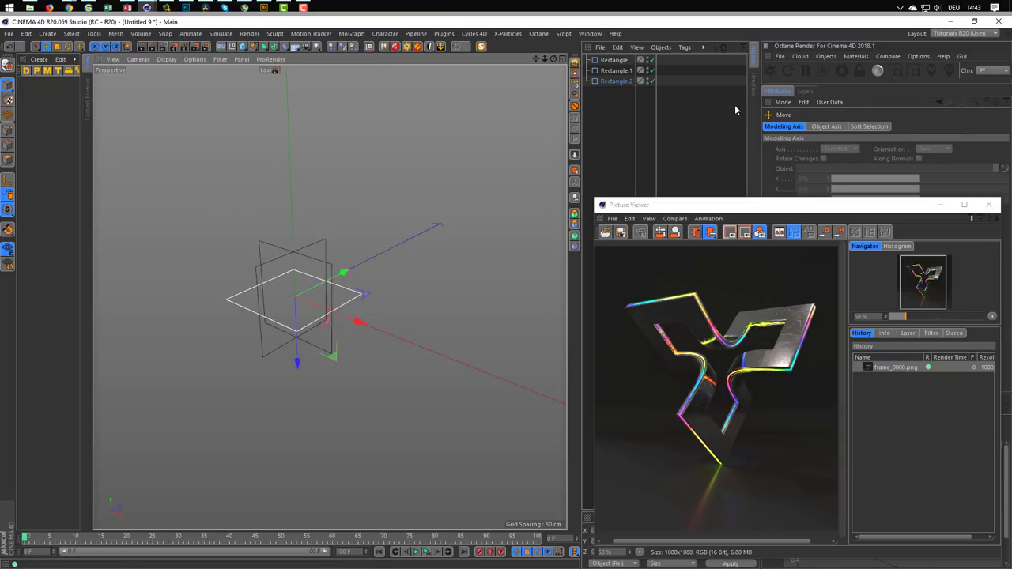
# Step: Slide the flat rectangle 55 cm along Z and 50 cm along X
pyautogui.moveTo(346, 274); pyautogui.dragTo(373, 256)
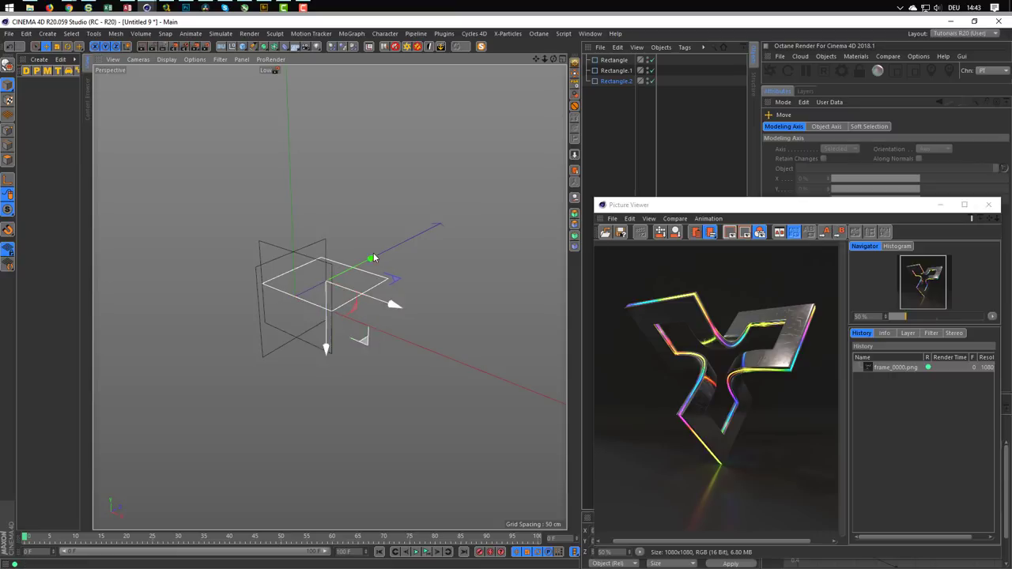
pyautogui.moveTo(397, 308); pyautogui.dragTo(433, 333)
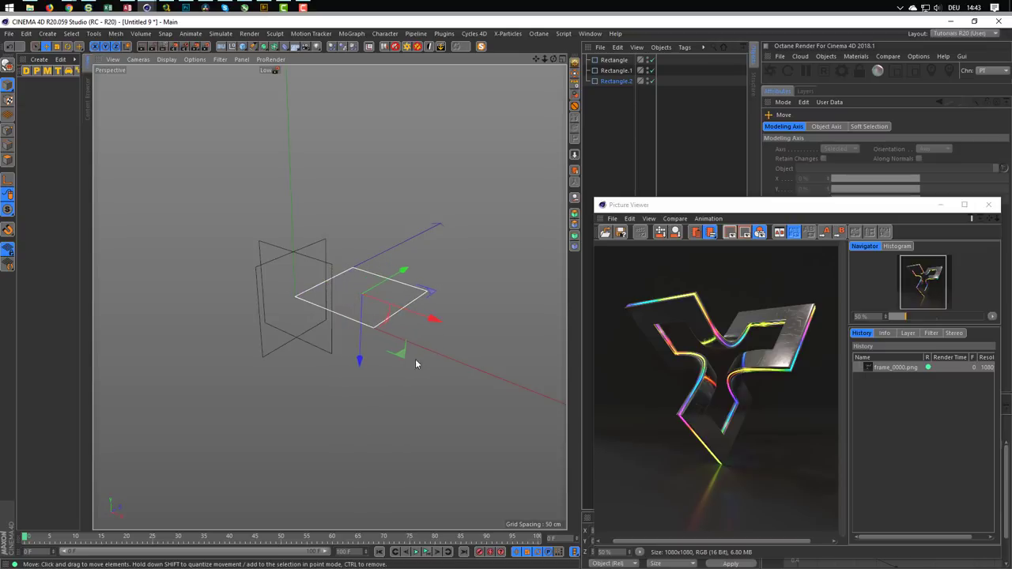
pyautogui.keyDown('alt'); pyautogui.moveTo(304, 297); pyautogui.dragTo(303, 306); pyautogui.keyUp('alt')
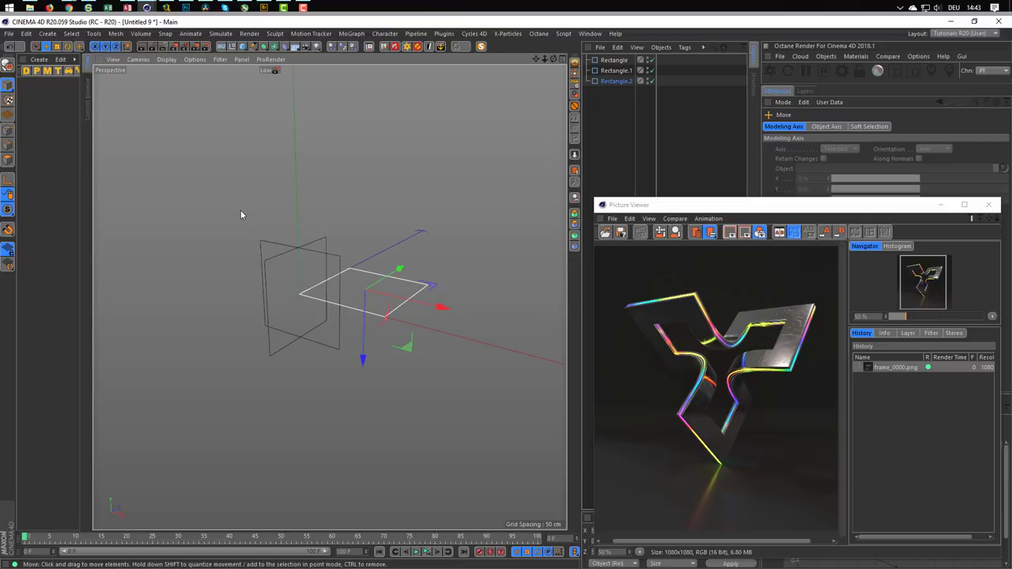
# Step: Move Rectangle and Rectangle.1 along their axes until all three squares meet at one corner
pyautogui.click(620, 63)
pyautogui.moveTo(368, 310); pyautogui.dragTo(332, 309)
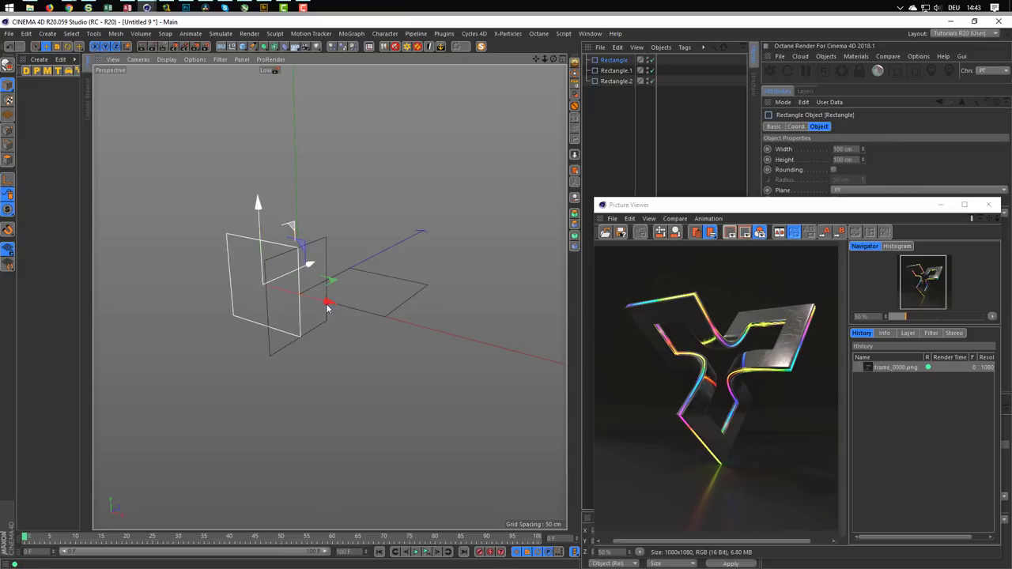
pyautogui.moveTo(258, 208); pyautogui.dragTo(264, 157)
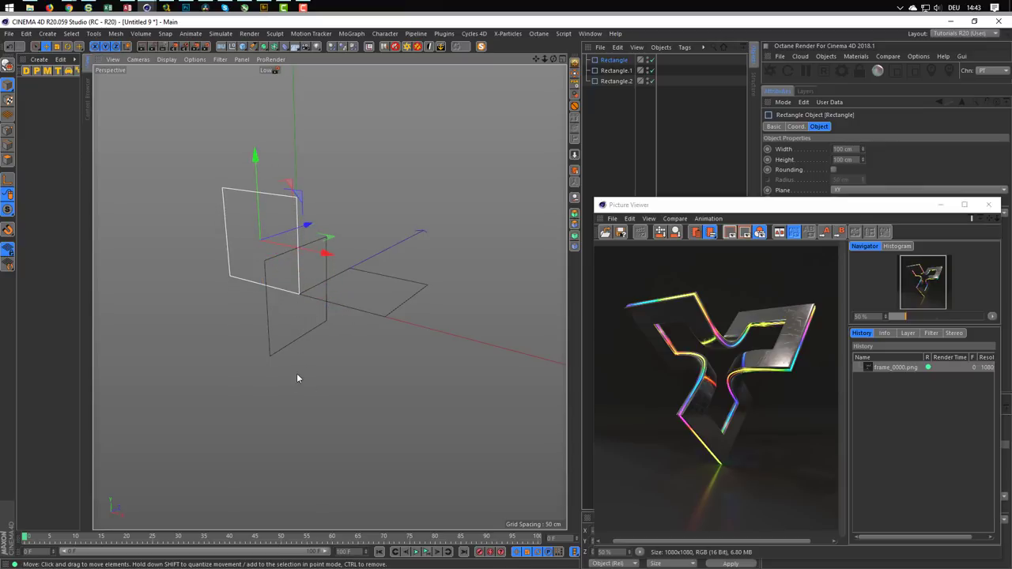
pyautogui.click(629, 71)
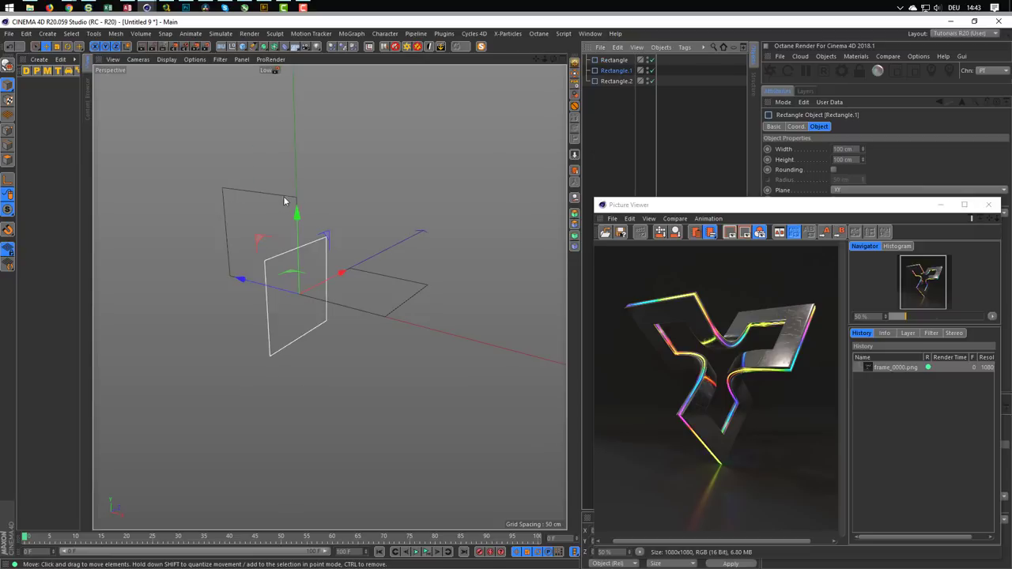
pyautogui.moveTo(295, 215); pyautogui.dragTo(296, 260)
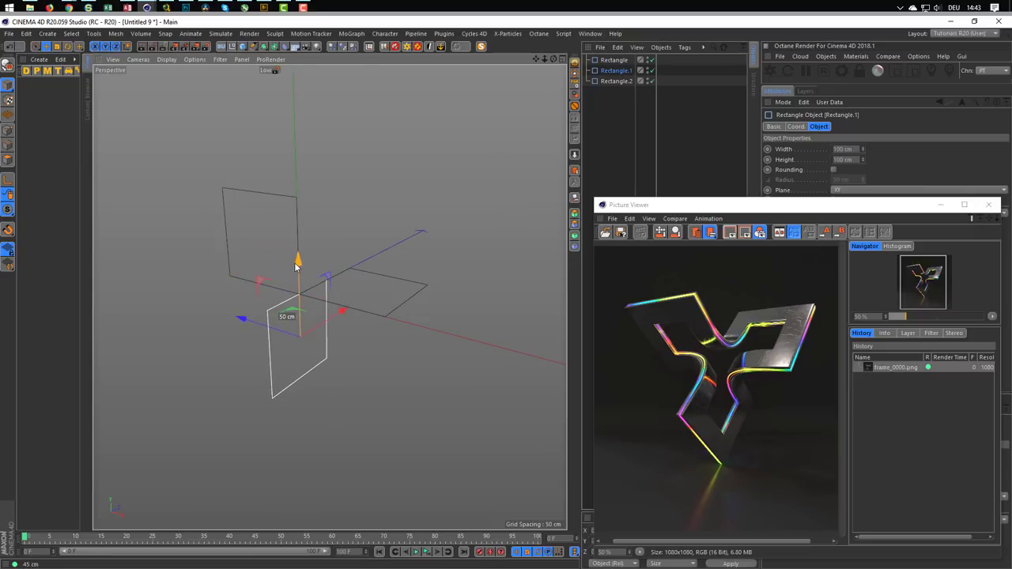
pyautogui.moveTo(345, 314); pyautogui.dragTo(316, 330)
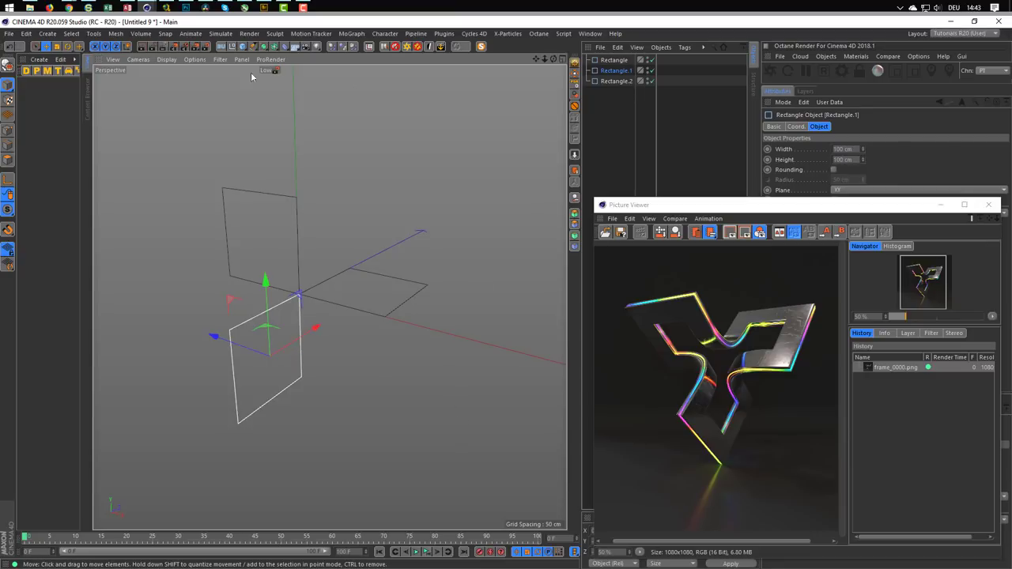
# Step: Group the three rectangles under a Null, tilt them together about 40°, then remove them from the Null
pyautogui.click(239, 49)
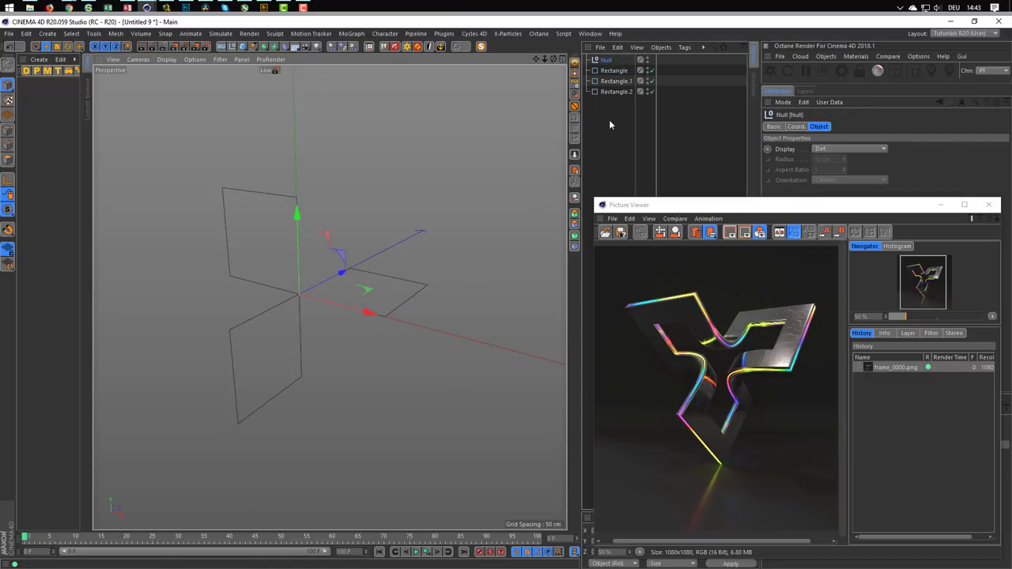
pyautogui.moveTo(612, 111)
pyautogui.mouseDown()
pyautogui.moveTo(625, 71)
pyautogui.moveTo(607, 62)
pyautogui.mouseUp()
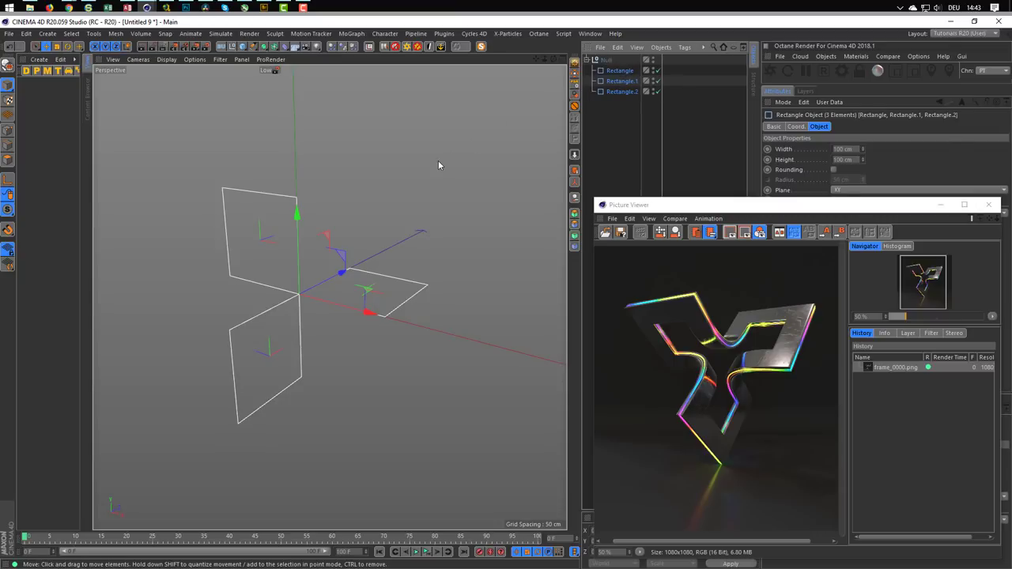
pyautogui.press('r')
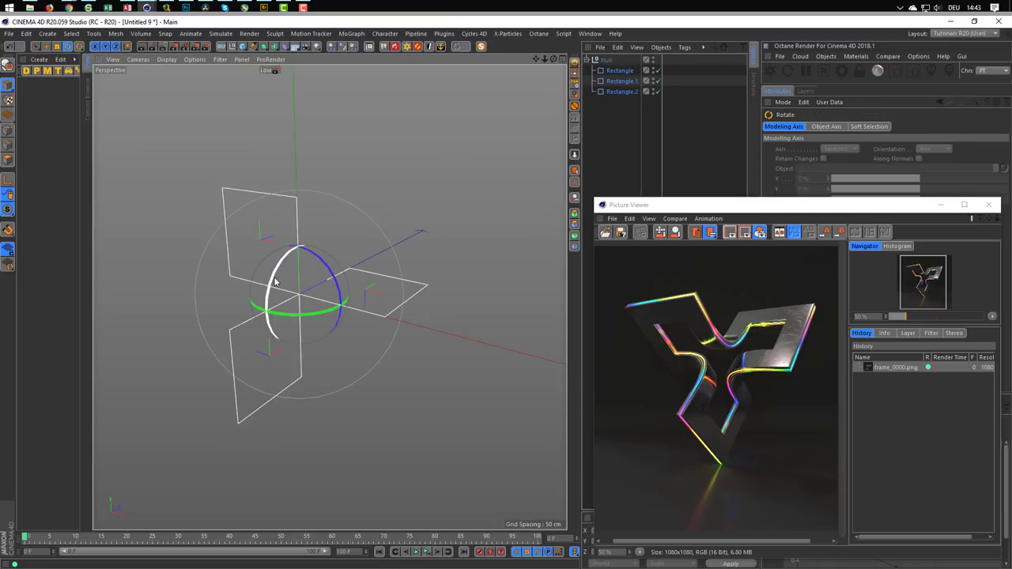
pyautogui.moveTo(278, 280); pyautogui.dragTo(260, 322)
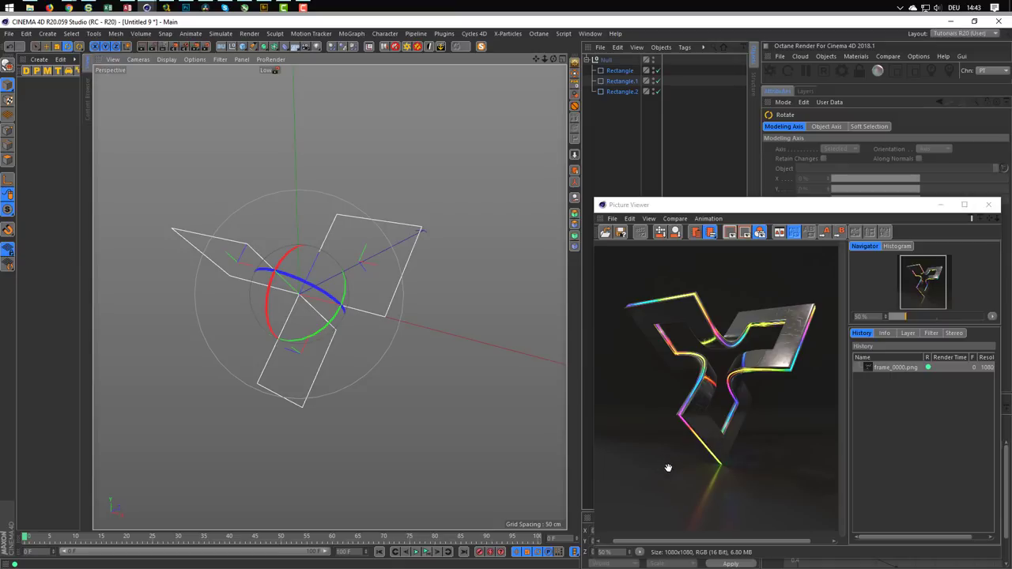
pyautogui.click(621, 71)
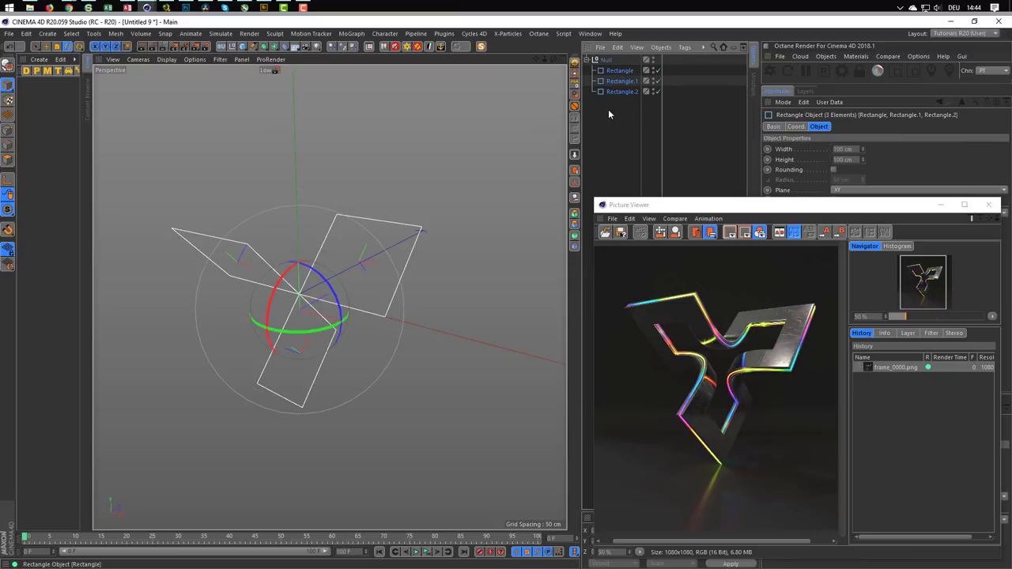
pyautogui.hotkey('ctrl', 'z')
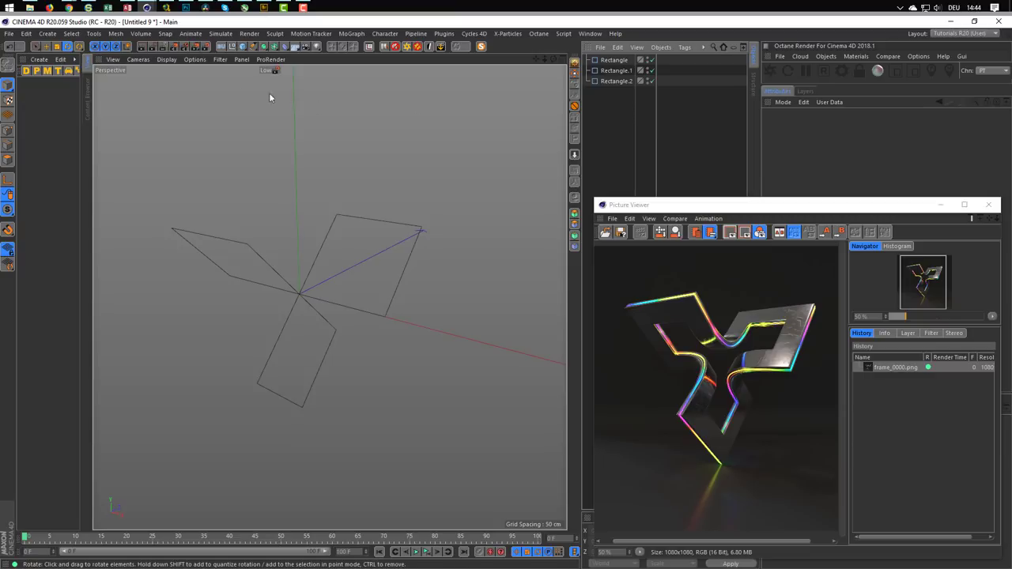
# Step: Put copies of the three rectangles in a collapsed null named Backup, then open Save As
pyautogui.click(229, 48)
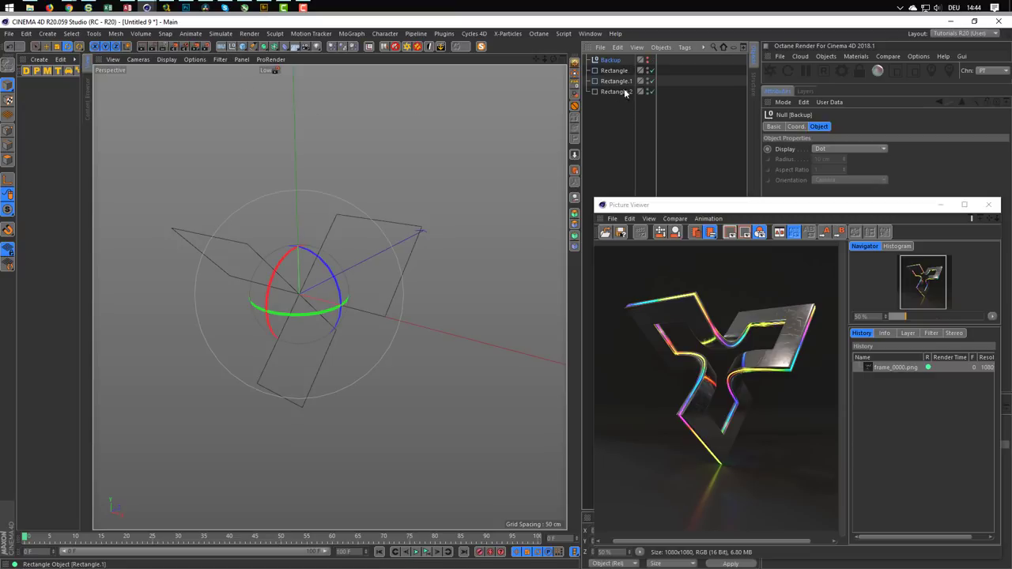
pyautogui.moveTo(610, 106); pyautogui.dragTo(614, 62)
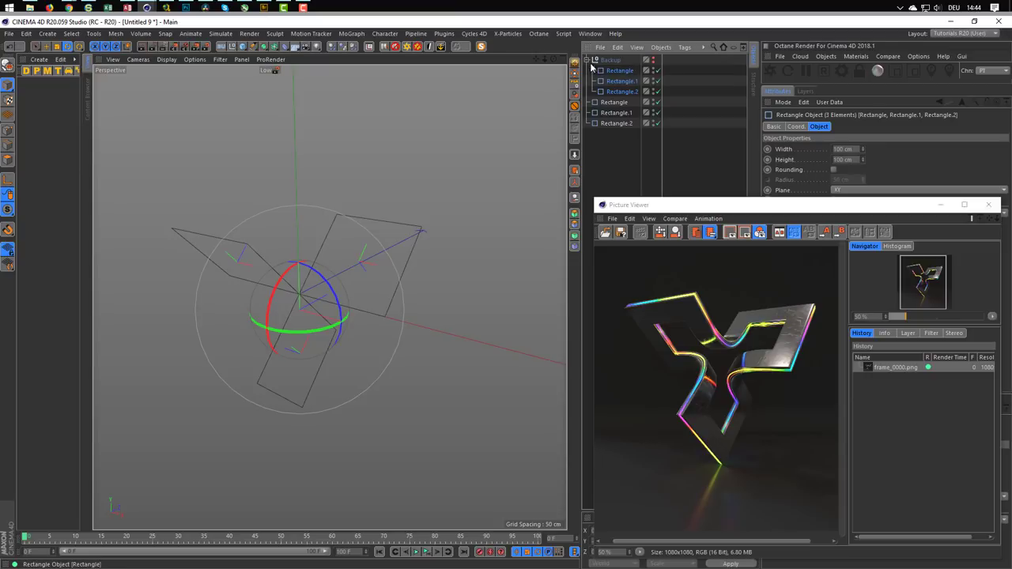
pyautogui.click(595, 60)
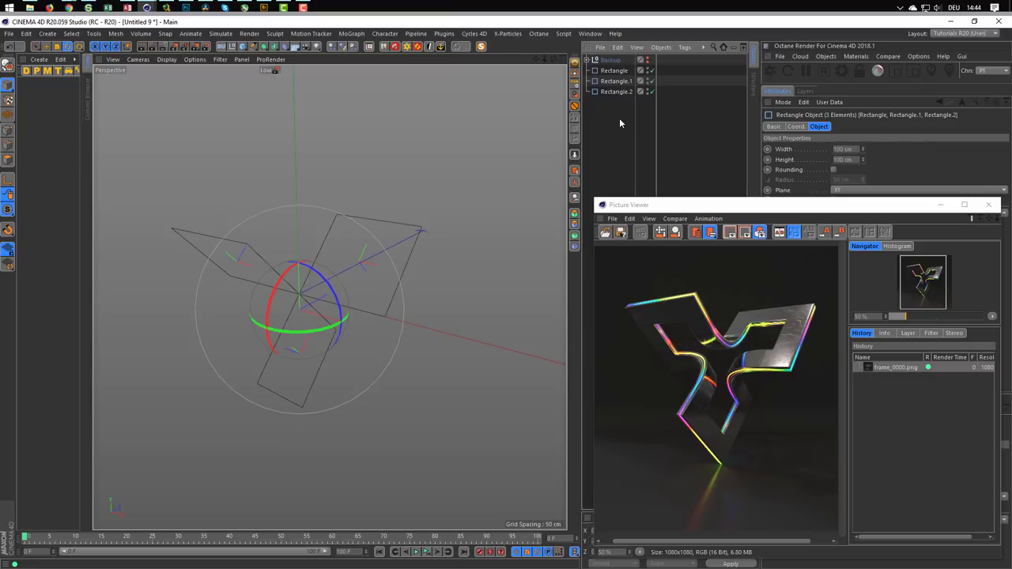
pyautogui.hotkey('ctrl', 's')
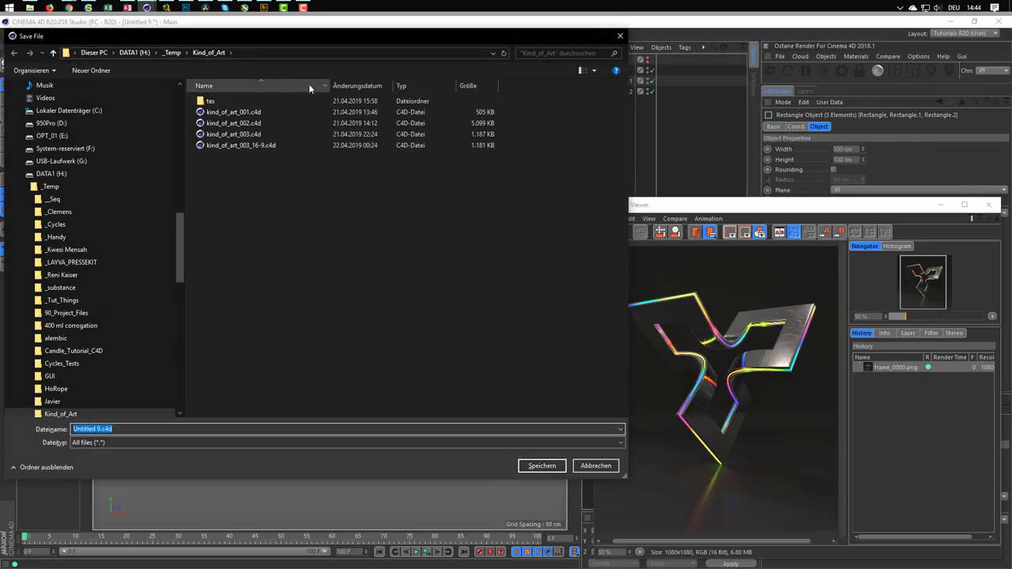
# Step: Go to the _Temp folder and save the scene as RGB_Logo.c4d
pyautogui.click(172, 53)
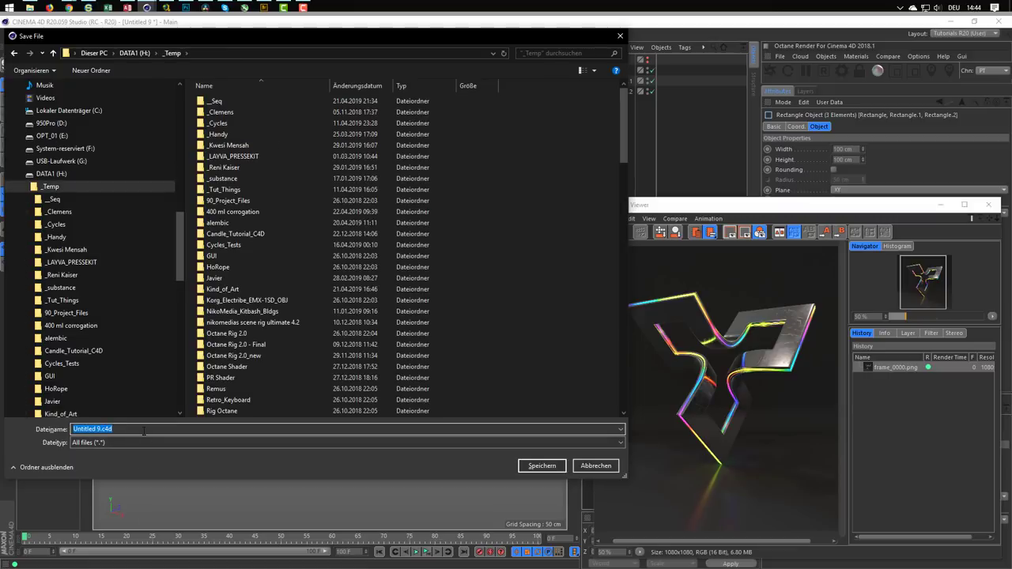
pyautogui.write('RGB_Logo')
pyautogui.press('Return')
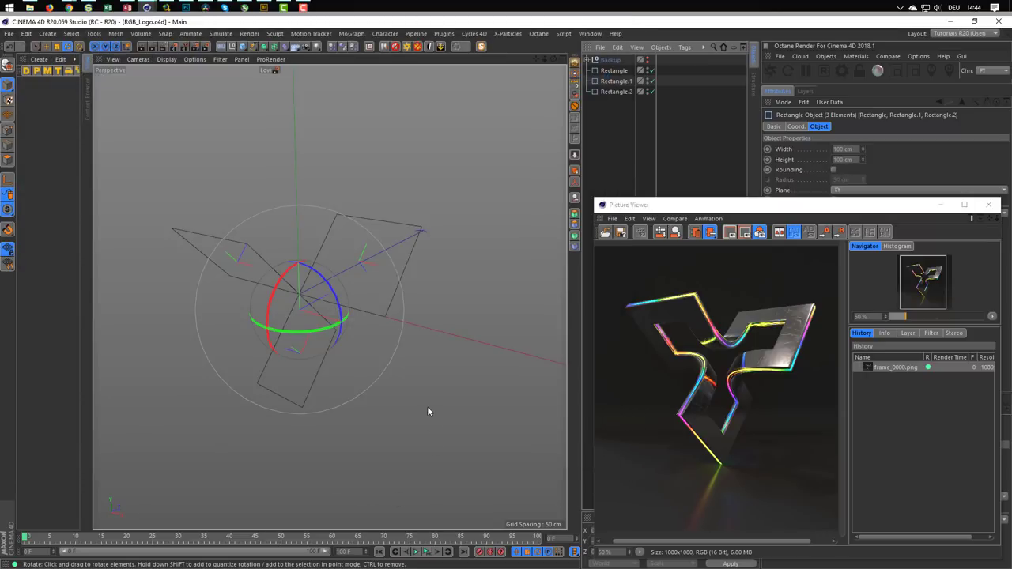
# Step: Make the three rectangles editable with C, then switch to Point mode with Rectangle Selection
pyautogui.moveTo(609, 122); pyautogui.dragTo(603, 66)
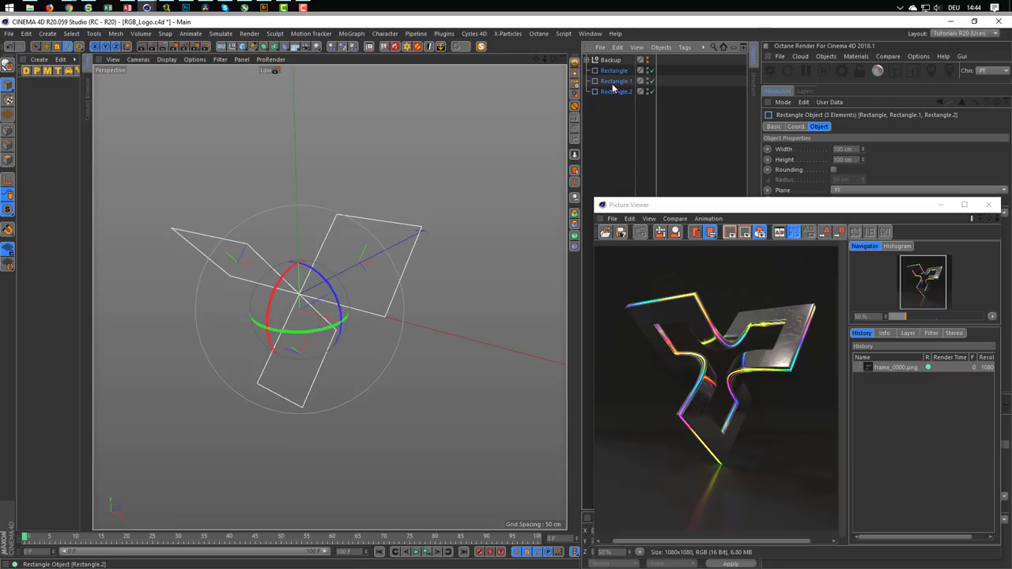
pyautogui.press('c')
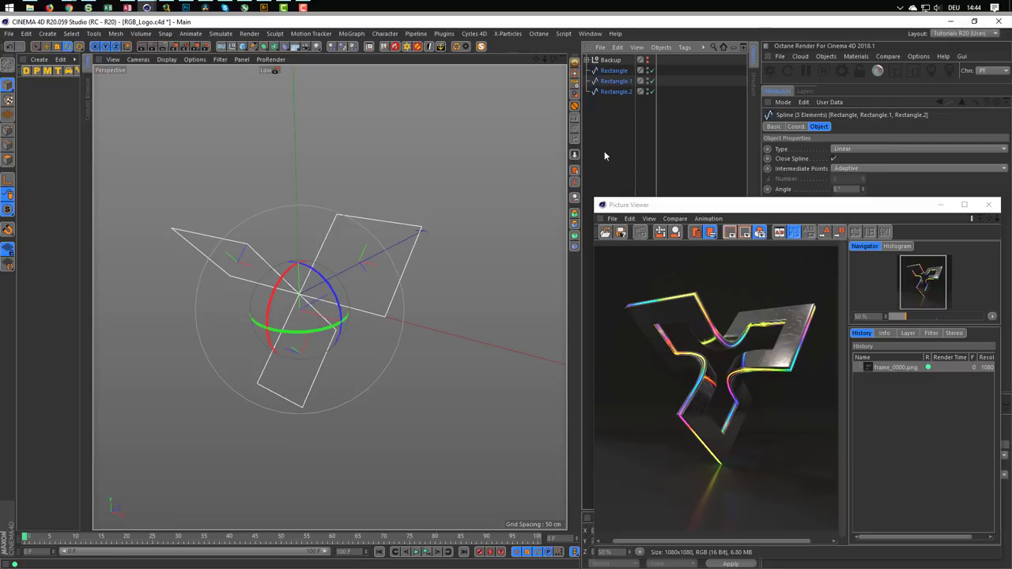
pyautogui.keyDown('alt'); pyautogui.moveTo(305, 293); pyautogui.dragTo(382, 246, button='right'); pyautogui.keyUp('alt')
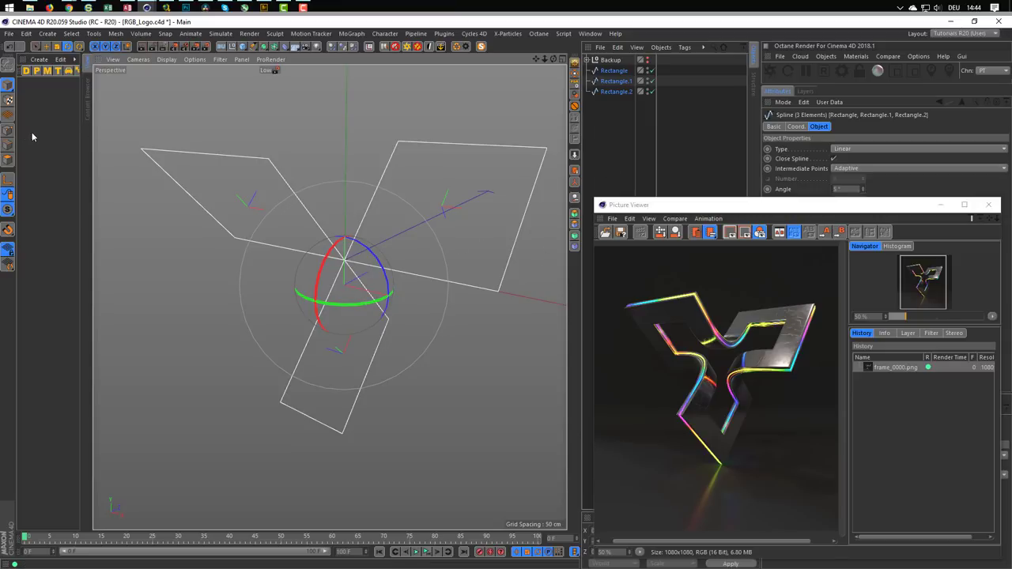
pyautogui.click(9, 130)
pyautogui.press('0')
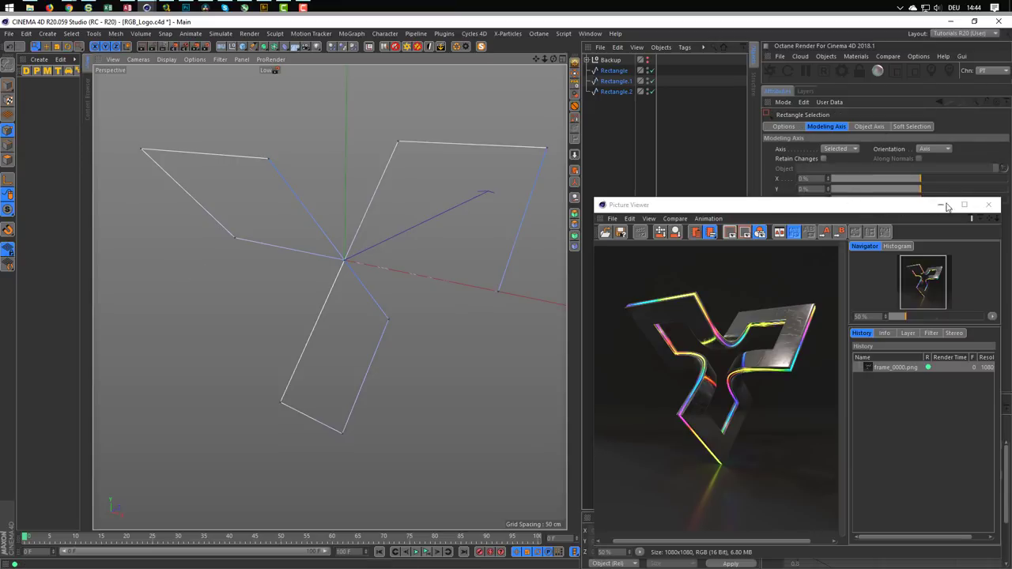
# Step: Close the Picture Viewer and box-select the three spline points at the world origin
pyautogui.click(991, 206)
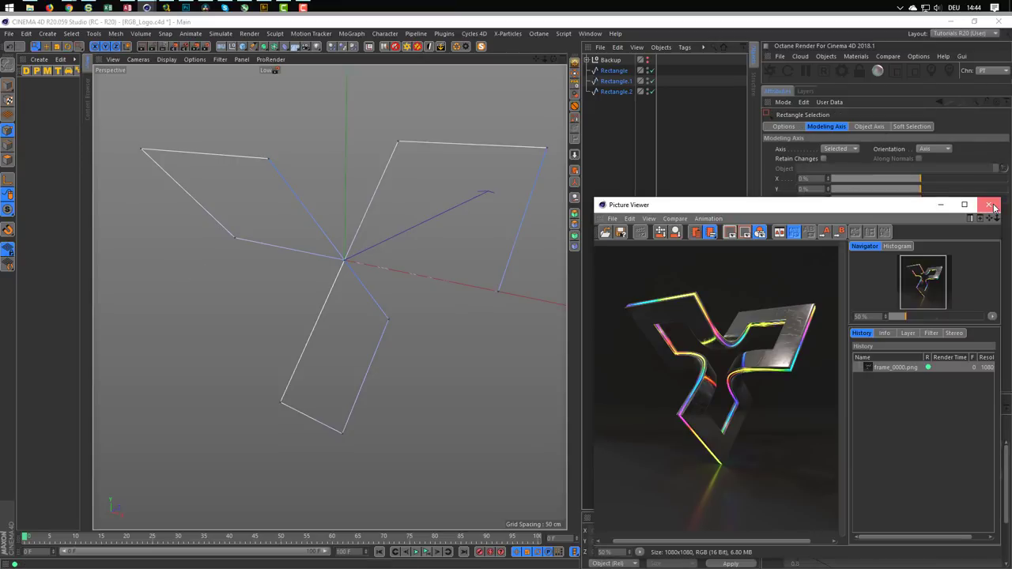
pyautogui.click(940, 205)
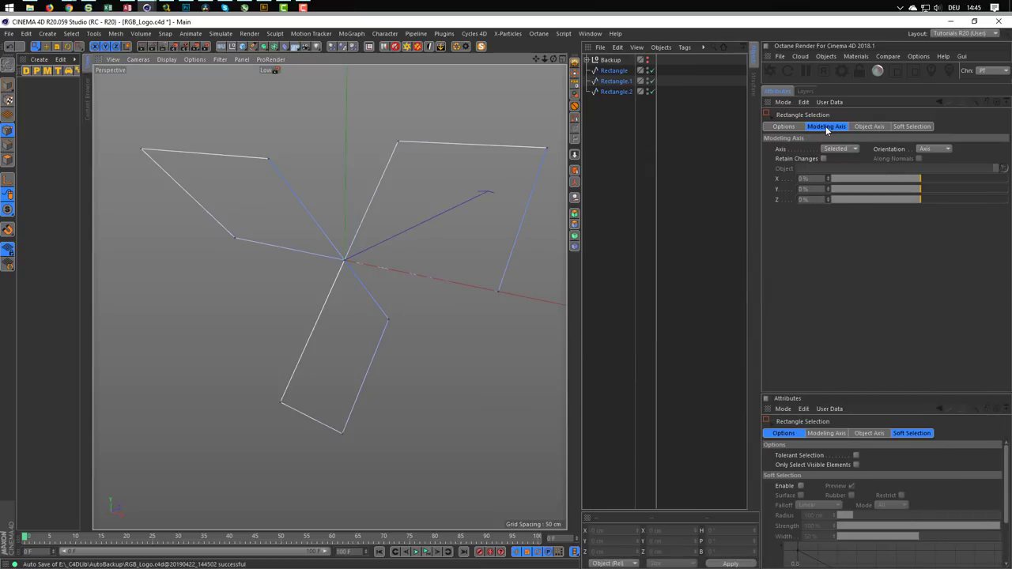
pyautogui.click(783, 127)
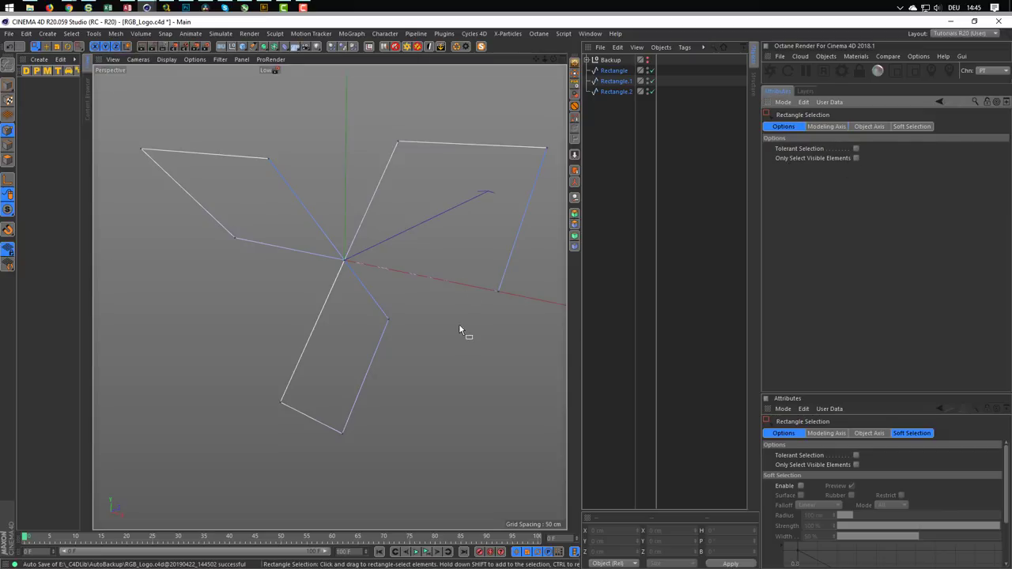
pyautogui.moveTo(323, 245); pyautogui.dragTo(361, 278)
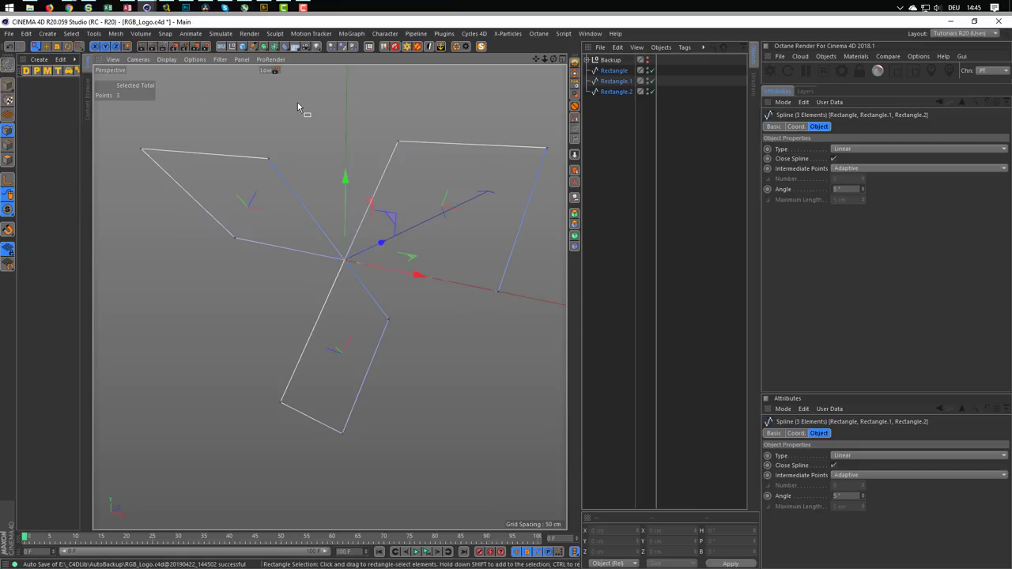
# Step: Open the Perspective viewport settings with Shift+V and show the HUD options
pyautogui.hotkey('shift', 'v')
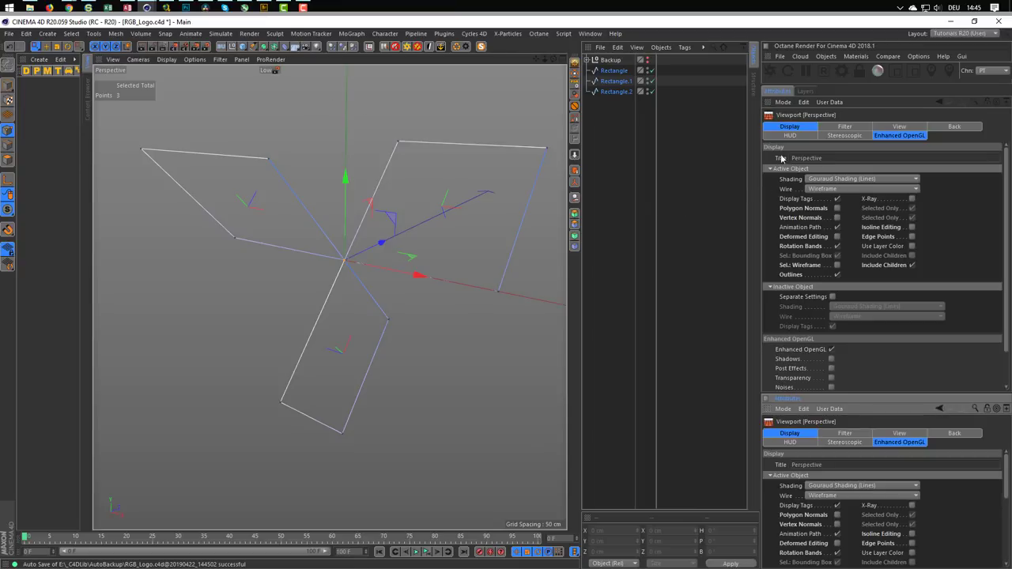
pyautogui.click(798, 135)
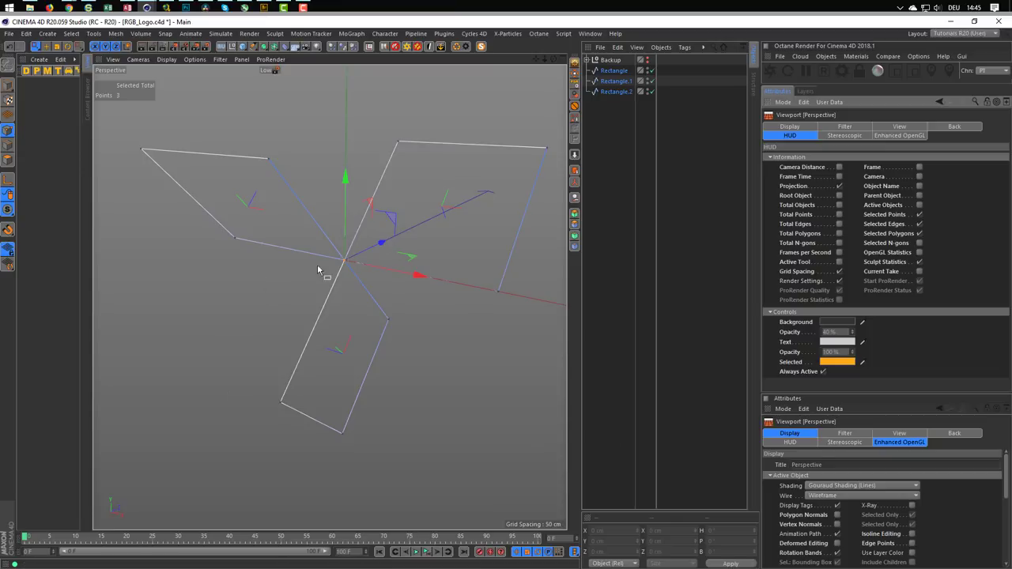
# Step: Delete the three centre points and turn off Close Spline on all three splines
pyautogui.press('Delete')
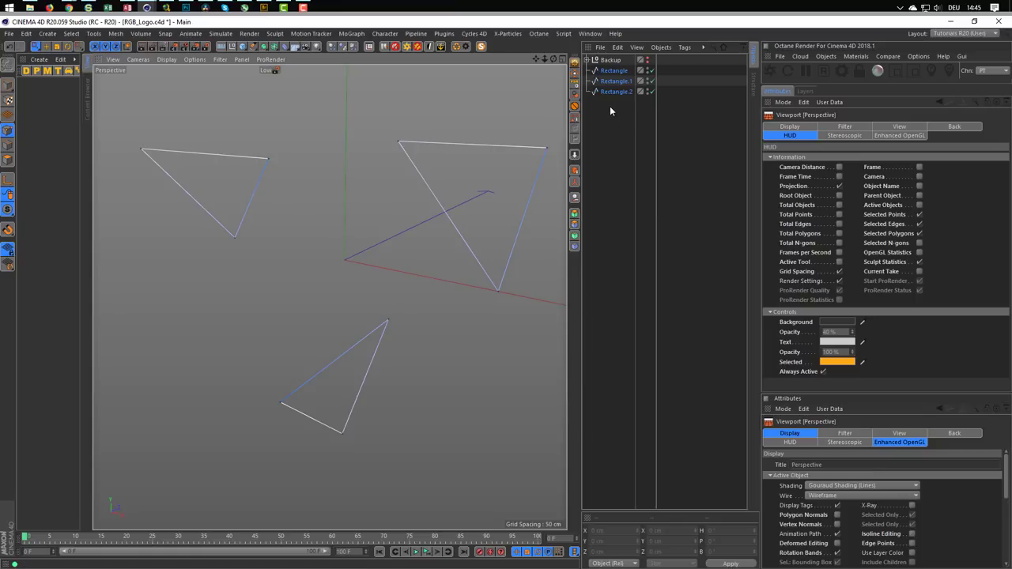
pyautogui.moveTo(609, 106); pyautogui.dragTo(626, 66)
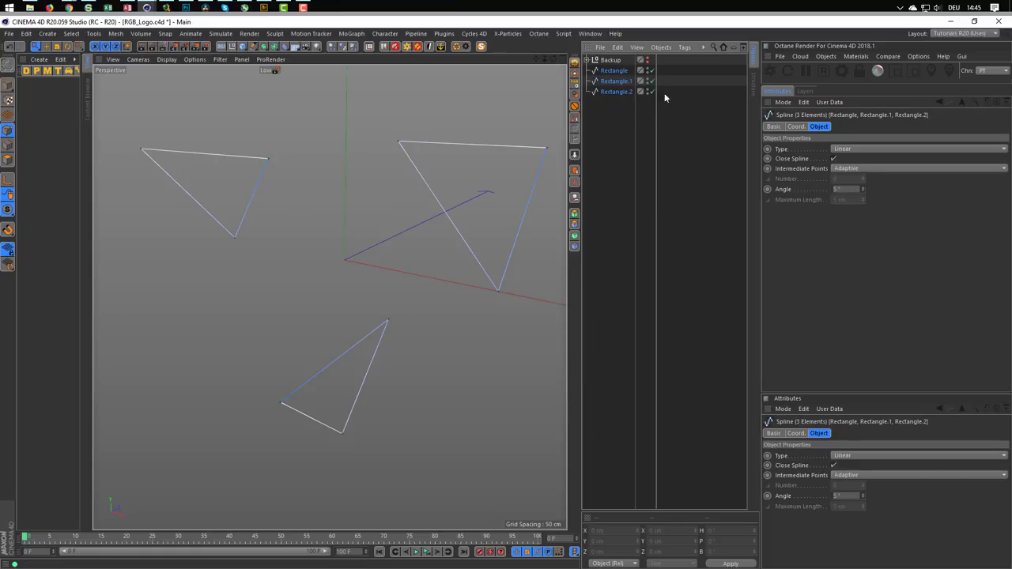
pyautogui.click(833, 159)
pyautogui.moveTo(393, 257)
pyautogui.keyDown('alt'); pyautogui.mouseDown()
pyautogui.moveTo(402, 253)
pyautogui.moveTo(346, 272)
pyautogui.moveTo(400, 257)
pyautogui.mouseUp(); pyautogui.keyUp('alt')
pyautogui.keyDown('alt'); pyautogui.moveTo(452, 253); pyautogui.dragTo(413, 257); pyautogui.keyUp('alt')
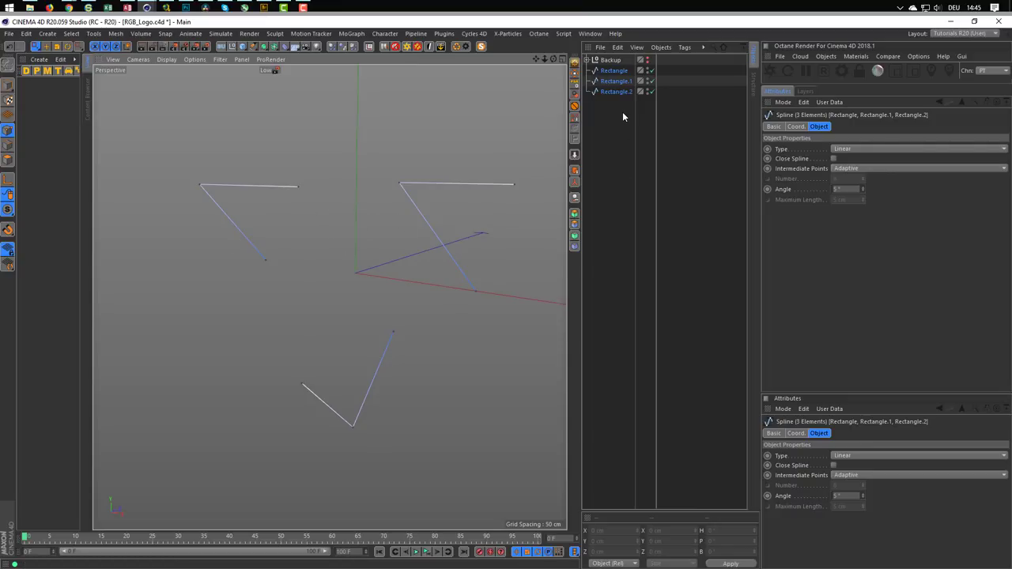
# Step: Undo back to the original rectangles, re-add the Backup null, and make the three rectangles editable
pyautogui.hotkey('ctrl', 'z')
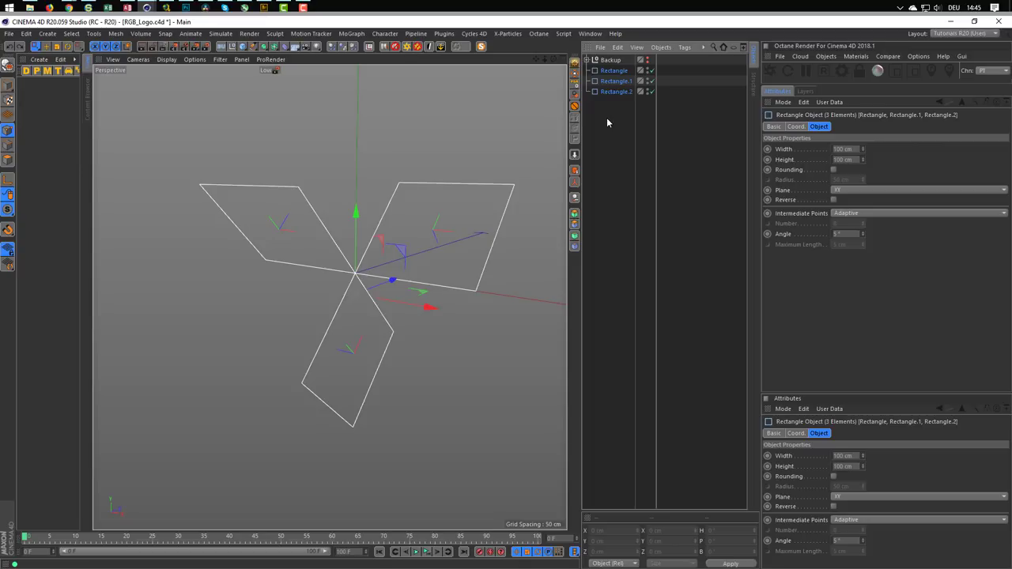
pyautogui.hotkey('ctrl', 'z')
pyautogui.hotkey('ctrl', 'z')
pyautogui.hotkey('ctrl', 'z')
pyautogui.hotkey('ctrl', 'z')
pyautogui.hotkey('ctrl', 'z')
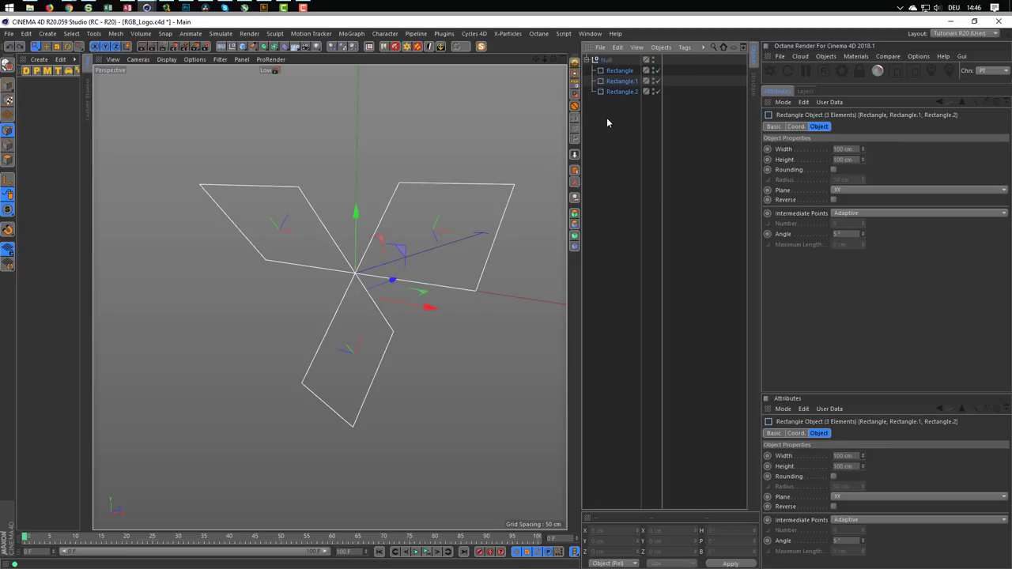
pyautogui.hotkey('ctrl', 'z')
pyautogui.hotkey('ctrl', 'z')
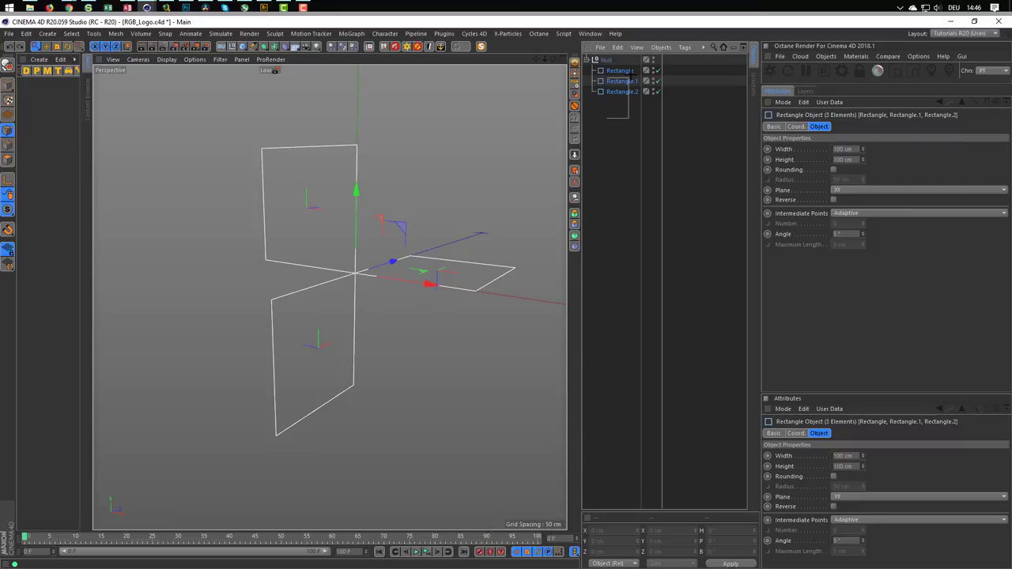
pyautogui.hotkey('ctrl', 'z')
pyautogui.hotkey('ctrl', 'z')
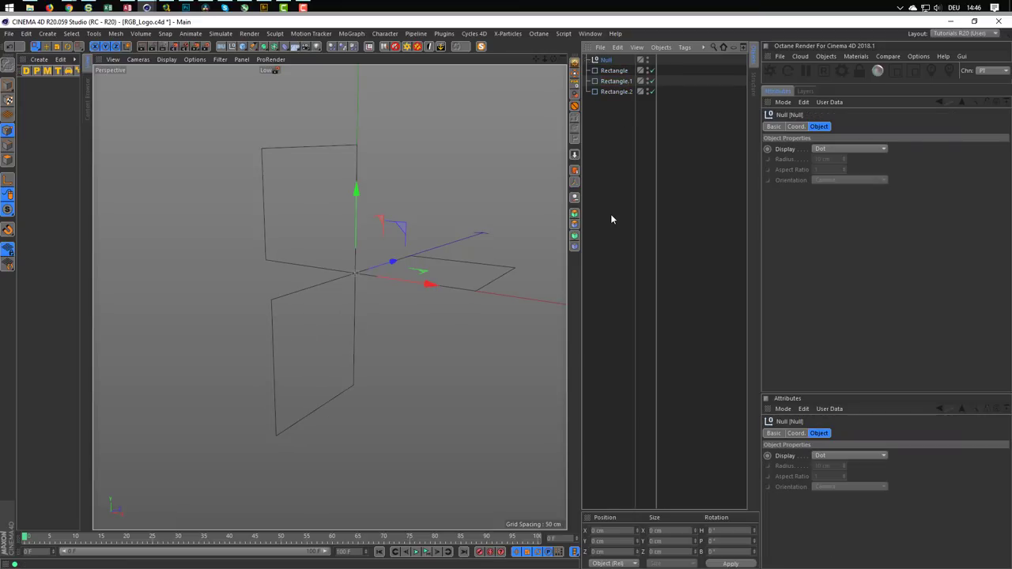
pyautogui.hotkey('ctrl', 'z')
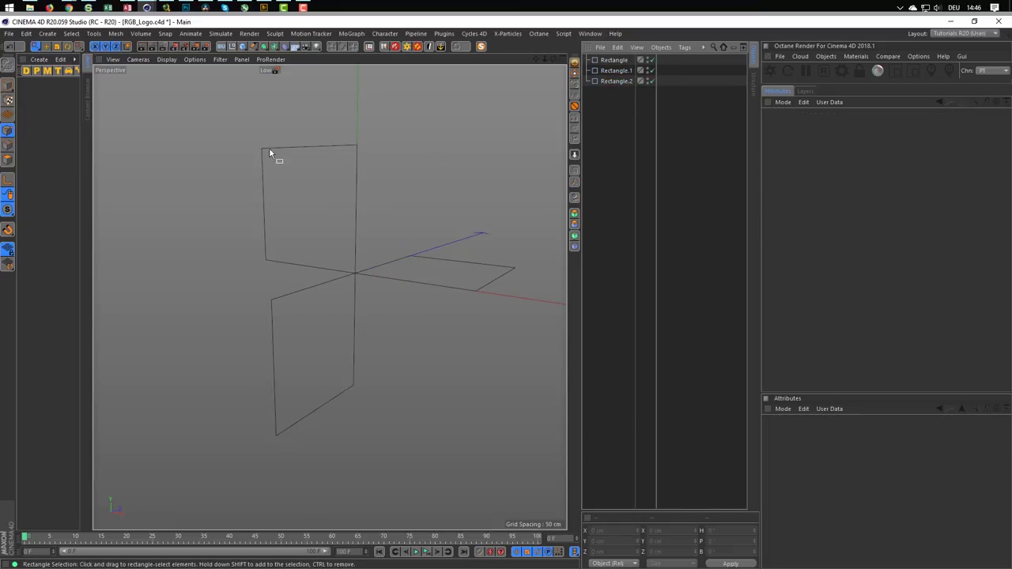
pyautogui.hotkey('ctrl', 'y')
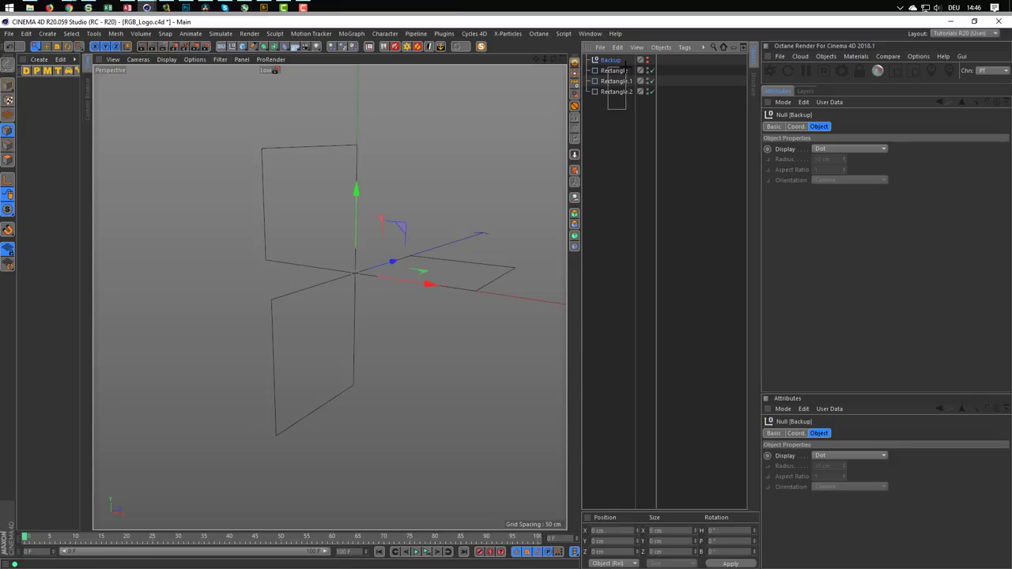
pyautogui.moveTo(608, 114); pyautogui.dragTo(613, 62)
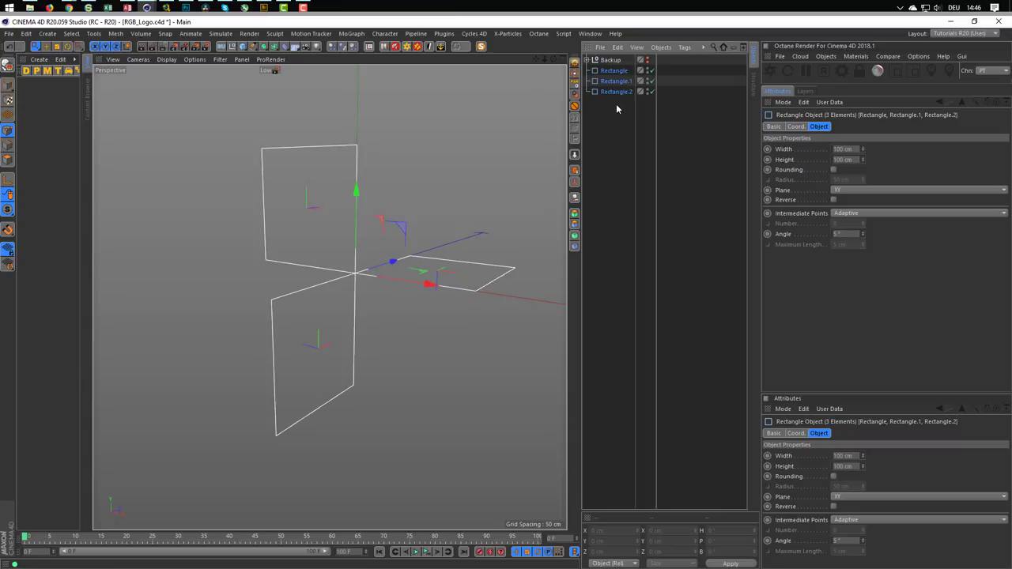
pyautogui.press('c')
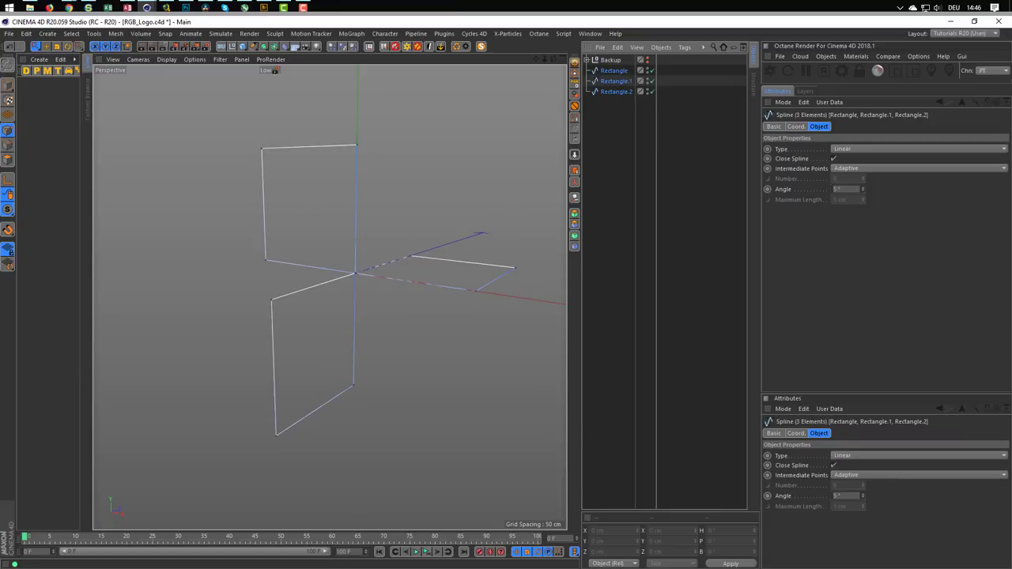
# Step: Delete the rectangles' centre corner points and turn off Close Spline
pyautogui.moveTo(361, 261)
pyautogui.mouseDown()
pyautogui.moveTo(377, 324)
pyautogui.moveTo(301, 190)
pyautogui.moveTo(314, 183)
pyautogui.moveTo(307, 187)
pyautogui.mouseUp()
pyautogui.press('Delete')
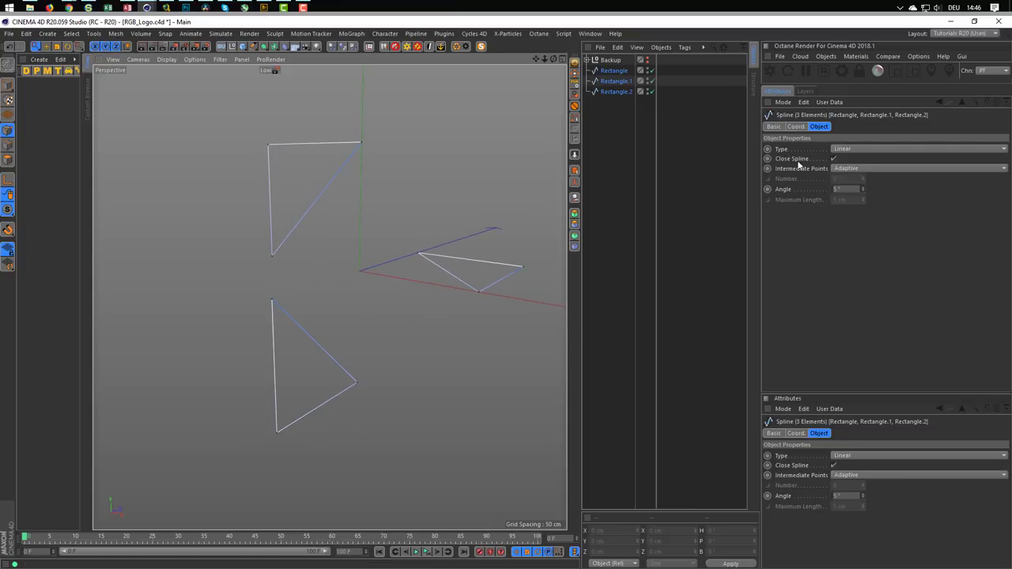
pyautogui.click(834, 158)
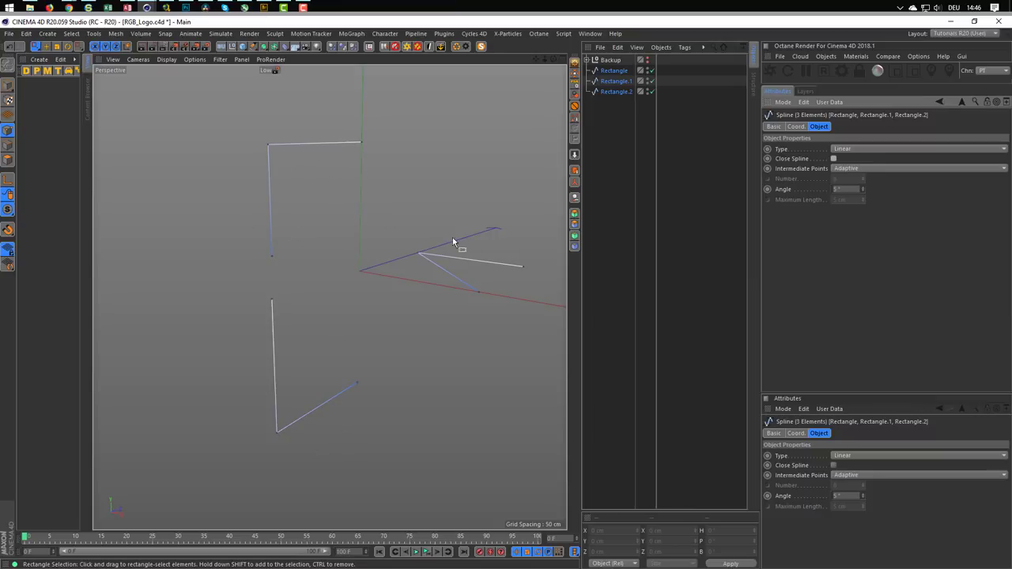
# Step: Make the chosen end point the spline's first point with Set First Point
pyautogui.moveTo(457, 276)
pyautogui.keyDown('alt'); pyautogui.mouseDown()
pyautogui.moveTo(451, 242)
pyautogui.moveTo(417, 245)
pyautogui.moveTo(460, 324)
pyautogui.moveTo(400, 361)
pyautogui.mouseUp(); pyautogui.keyUp('alt')
pyautogui.rightClick(417, 354)
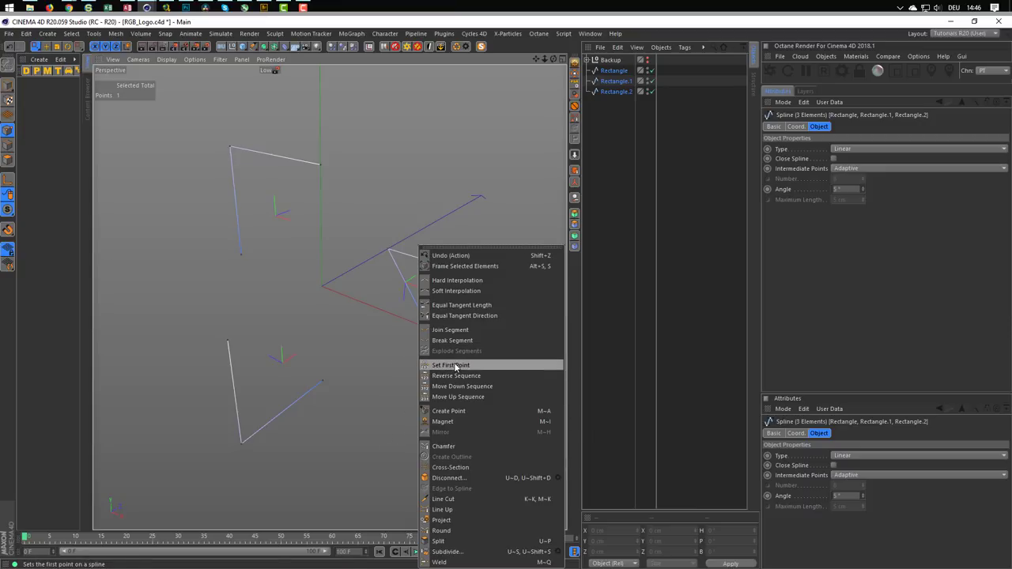
pyautogui.click(456, 366)
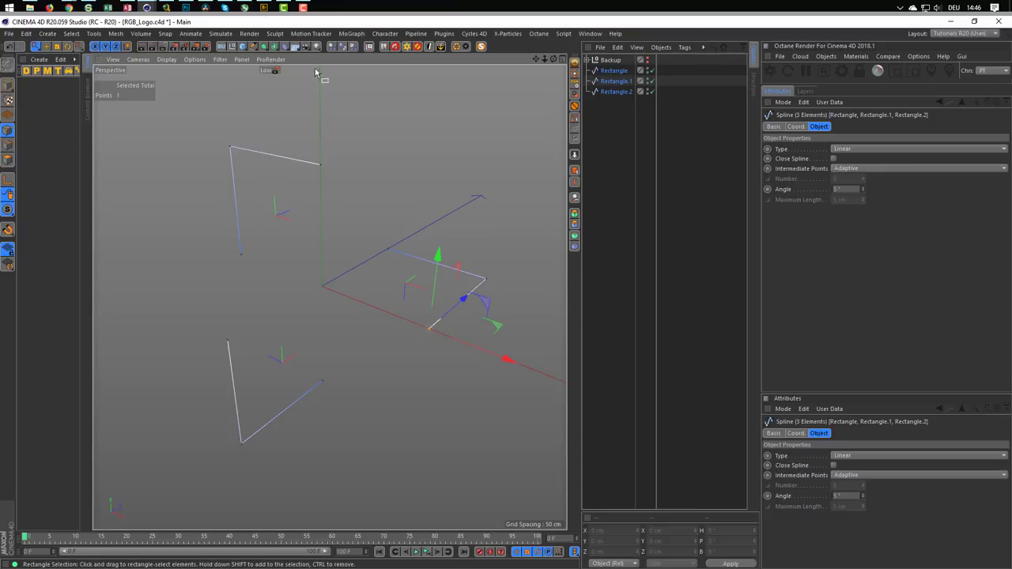
# Step: Wrap each open spline in its own Sweep and add a new 400 × 400 cm Rectangle spline
pyautogui.click(265, 49)
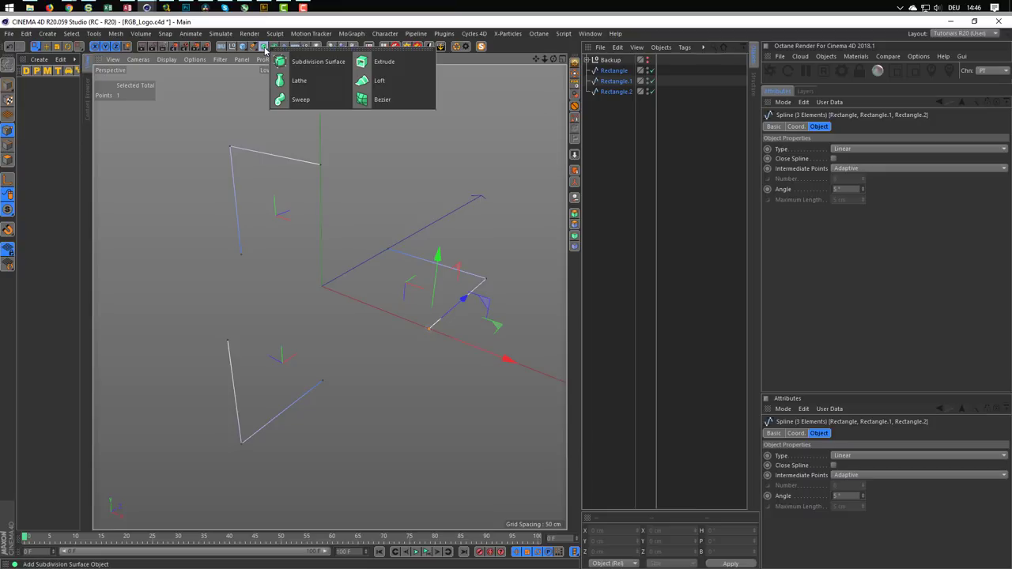
pyautogui.keyDown('alt'); pyautogui.click(297, 99); pyautogui.keyUp('alt')
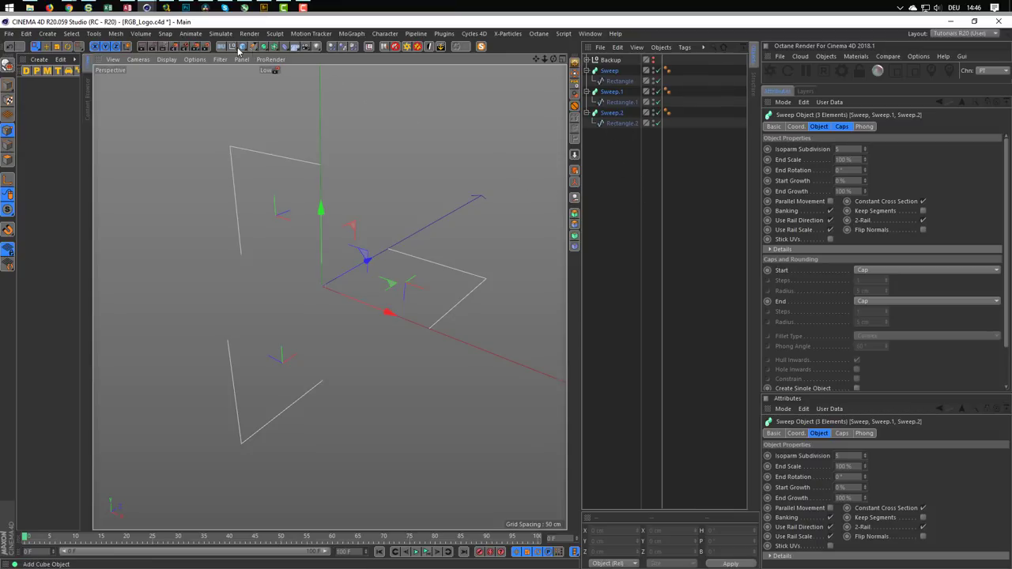
pyautogui.moveTo(254, 49); pyautogui.dragTo(364, 137)
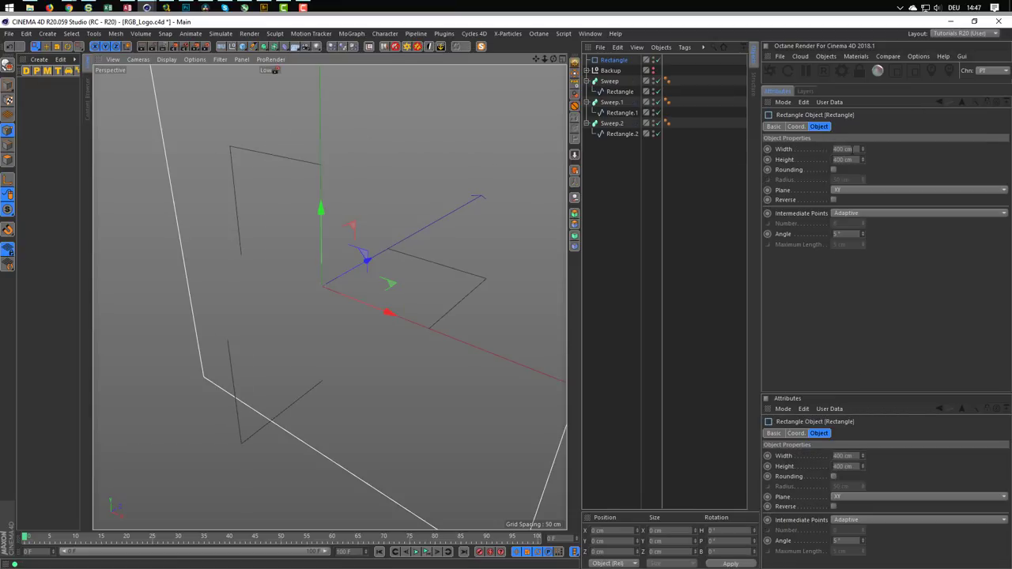
pyautogui.click(840, 148)
pyautogui.write('30')
pyautogui.press('Tab')
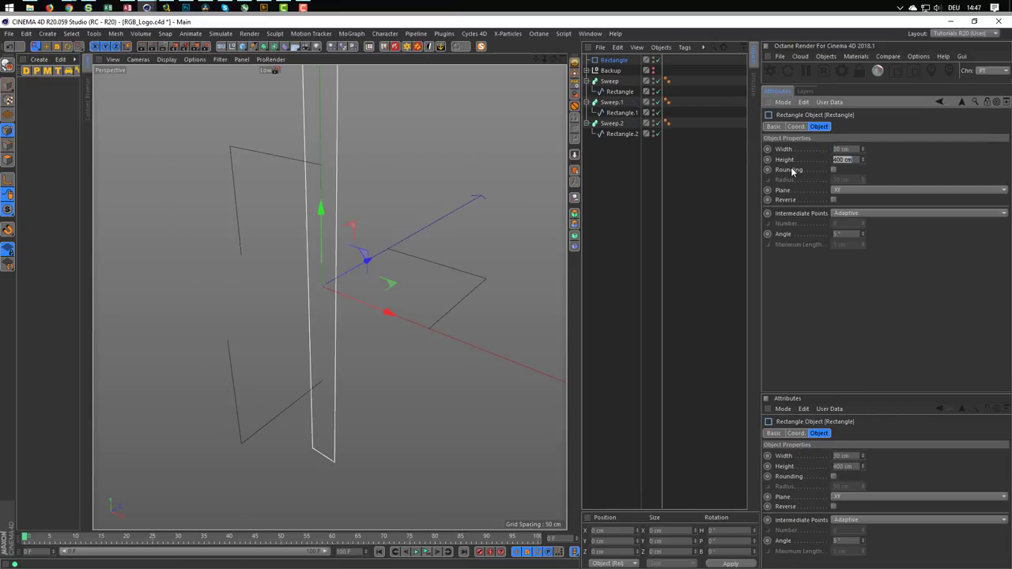
pyautogui.write('5')
pyautogui.press('Return')
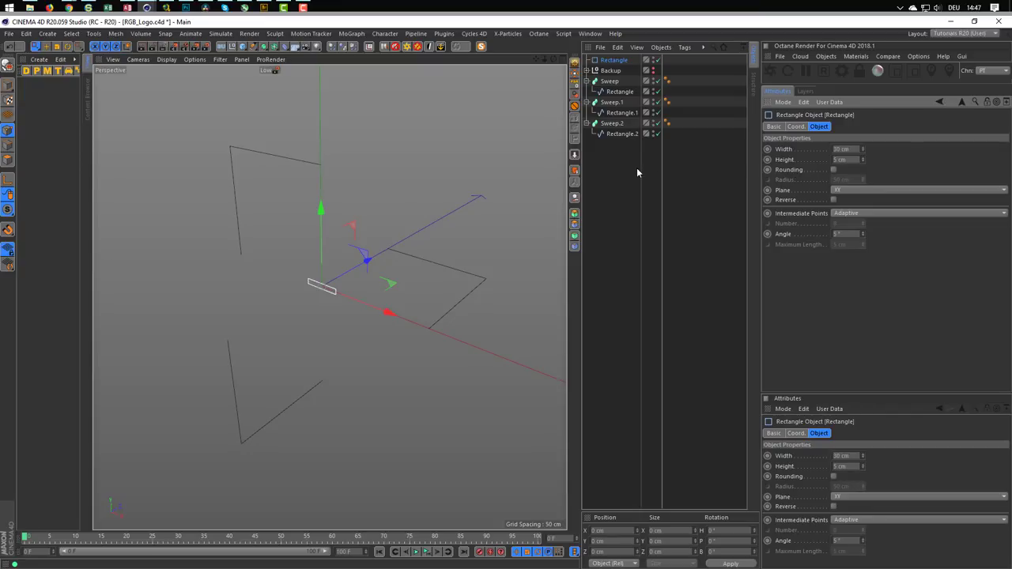
pyautogui.moveTo(613, 61); pyautogui.dragTo(615, 82)
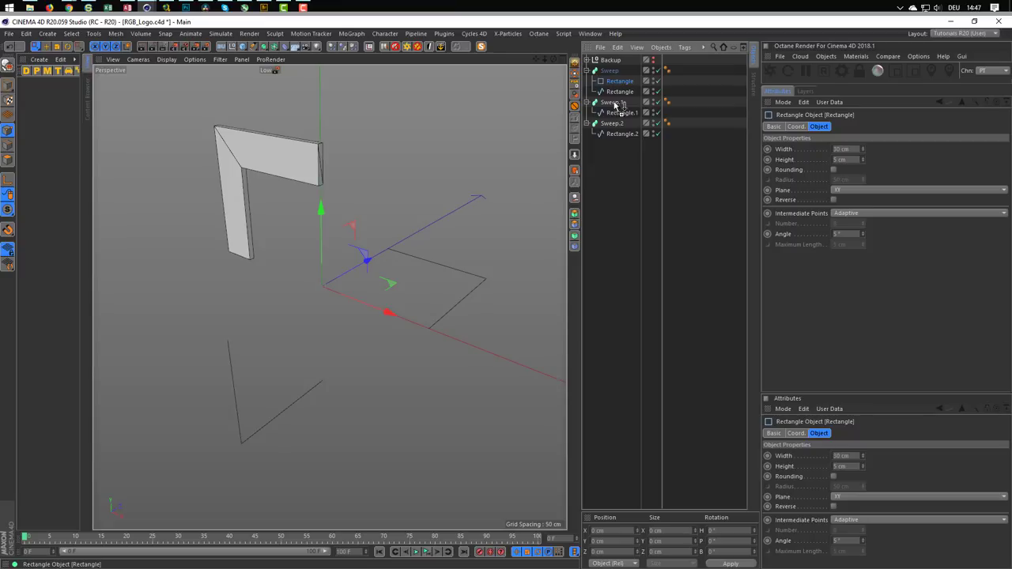
# Step: Copy the rectangle profile into Sweep.1 and Sweep.2, then select all three sweeps
pyautogui.keyDown('ctrl'); pyautogui.moveTo(616, 105); pyautogui.dragTo(617, 135); pyautogui.keyUp('ctrl')
pyautogui.keyDown('alt'); pyautogui.moveTo(482, 293); pyautogui.dragTo(451, 304); pyautogui.keyUp('alt')
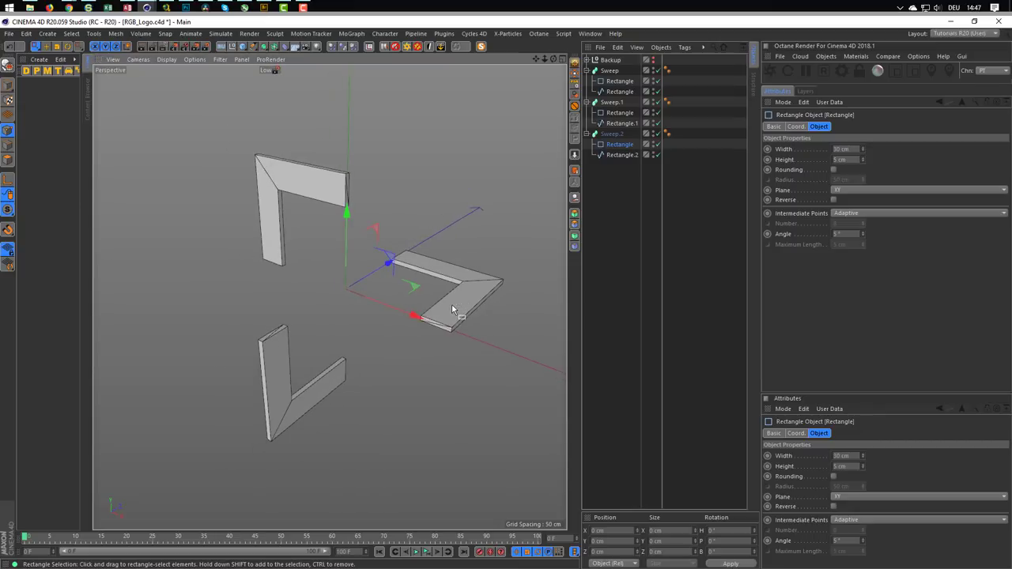
pyautogui.click(610, 70)
pyautogui.keyDown('ctrl'); pyautogui.click(612, 102); pyautogui.keyUp('ctrl')
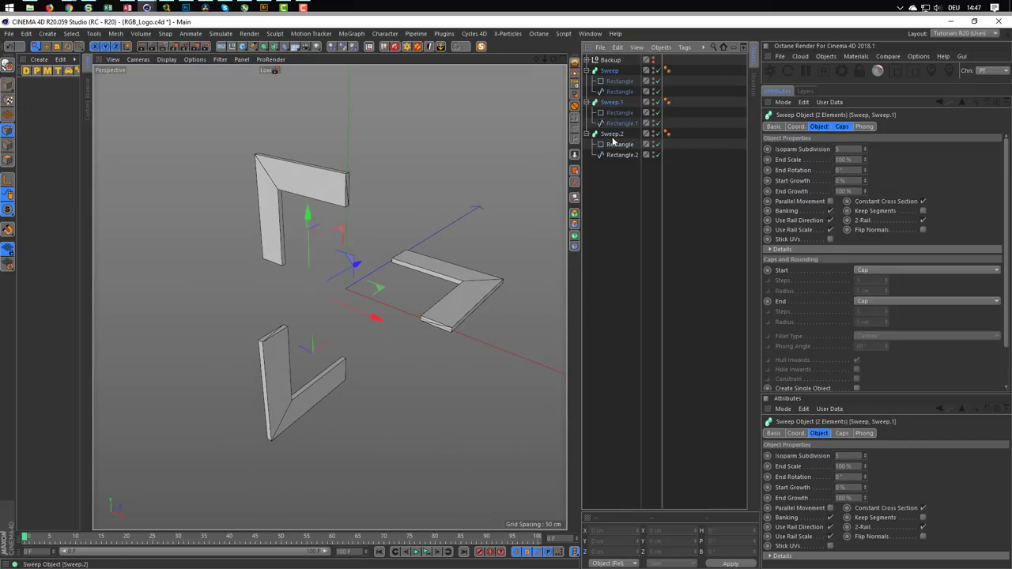
pyautogui.keyDown('ctrl'); pyautogui.click(612, 134); pyautogui.keyUp('ctrl')
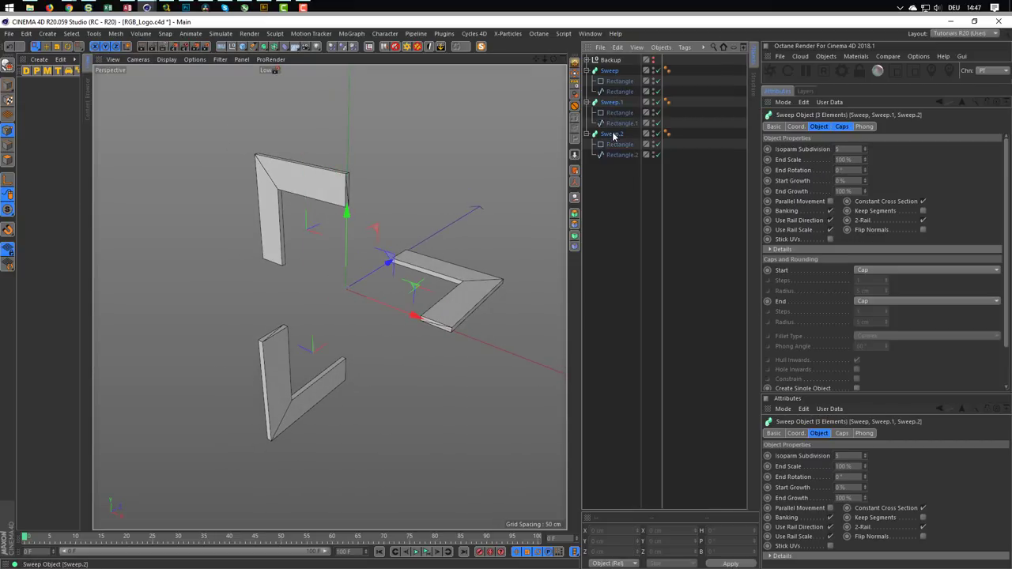
# Step: Set the sweeps' start and end caps to None and convert them to editable polygons
pyautogui.click(841, 127)
pyautogui.click(862, 150)
pyautogui.click(868, 151)
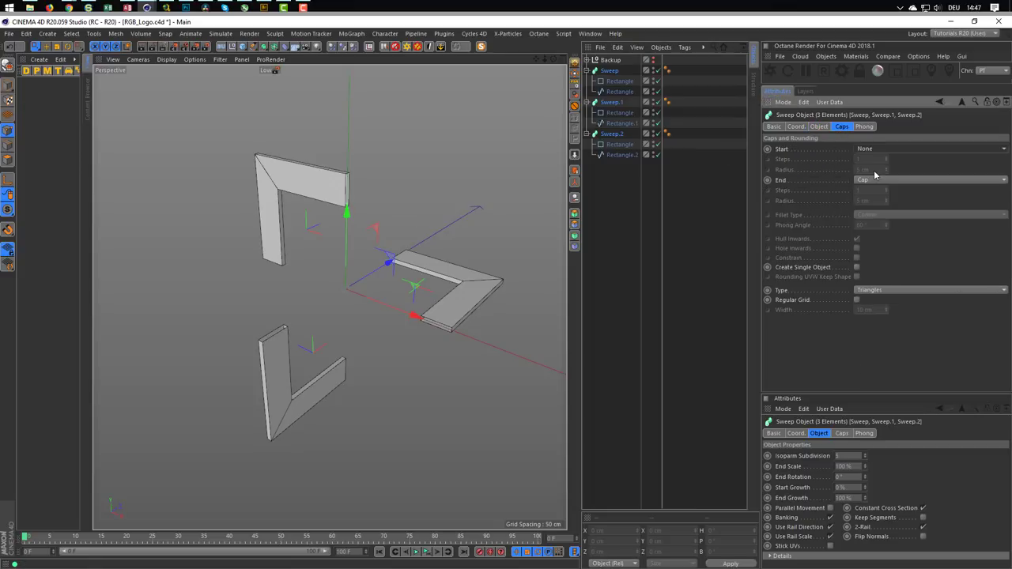
pyautogui.click(873, 180)
pyautogui.click(873, 188)
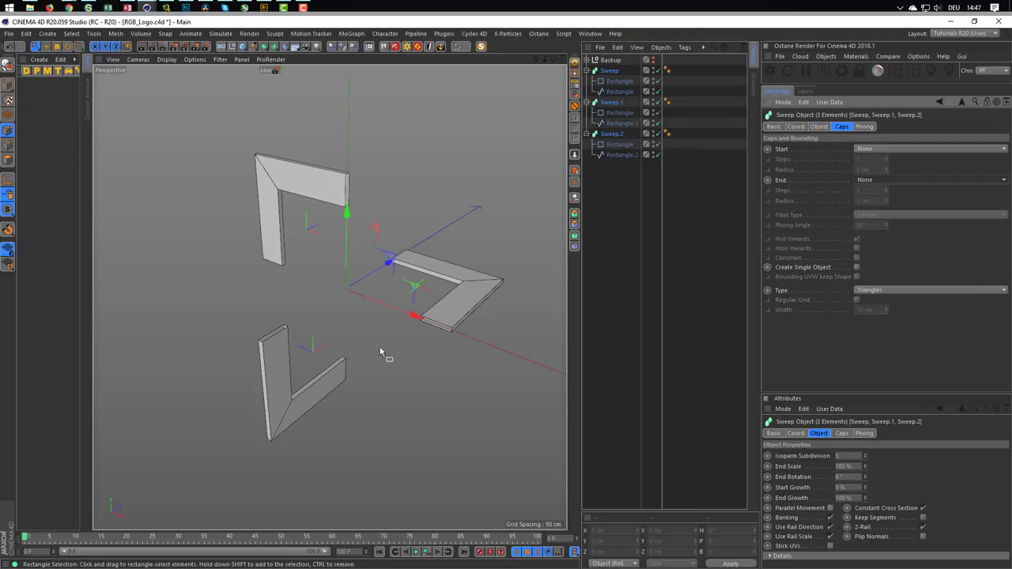
pyautogui.moveTo(288, 328); pyautogui.dragTo(263, 290, button='middle')
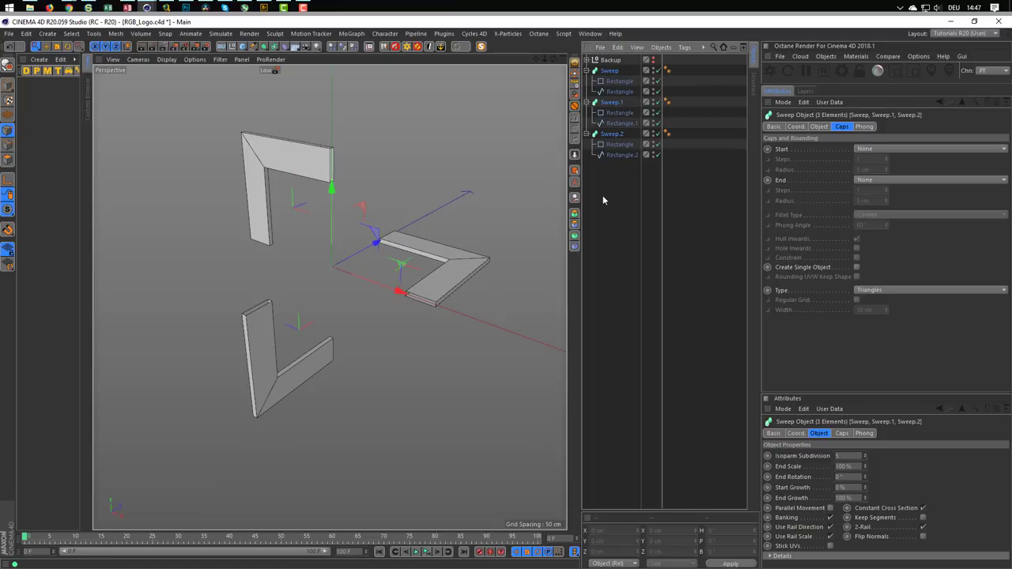
pyautogui.press('c')
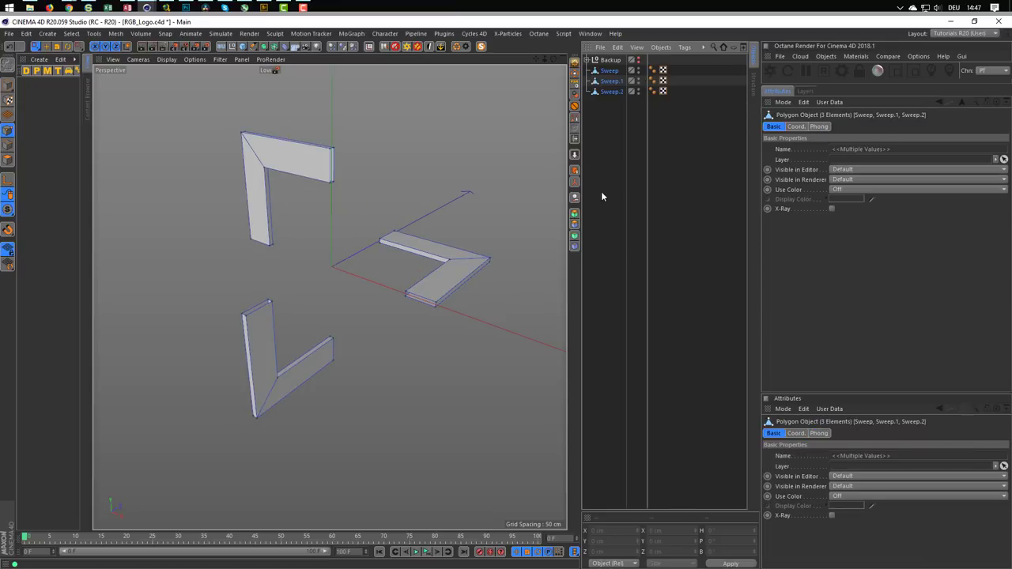
pyautogui.scroll(2, 404, 231)
pyautogui.scroll(1, 405, 231)
pyautogui.scroll(1, 405, 231)
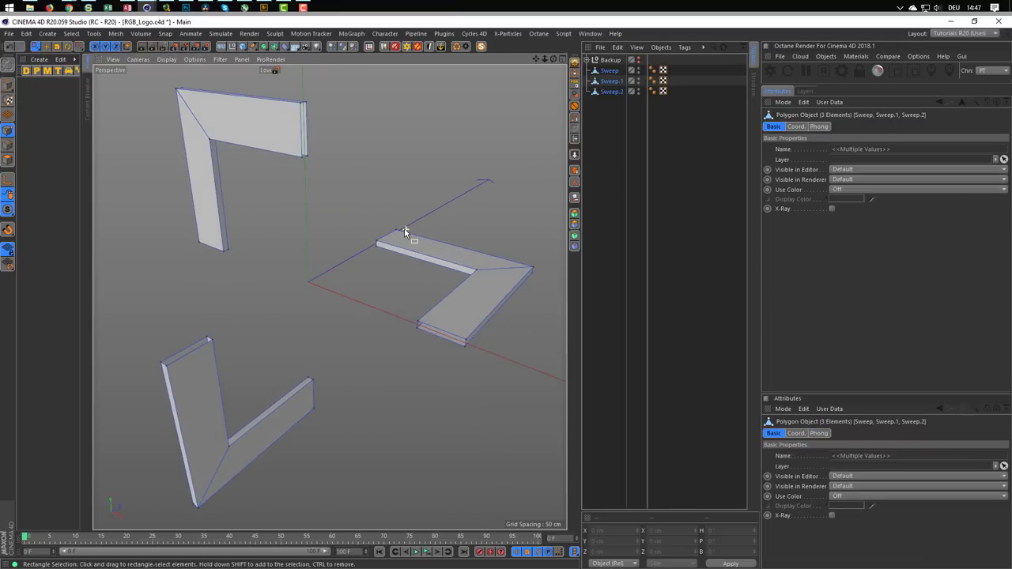
pyautogui.keyDown('alt'); pyautogui.moveTo(405, 231); pyautogui.dragTo(409, 230); pyautogui.keyUp('alt')
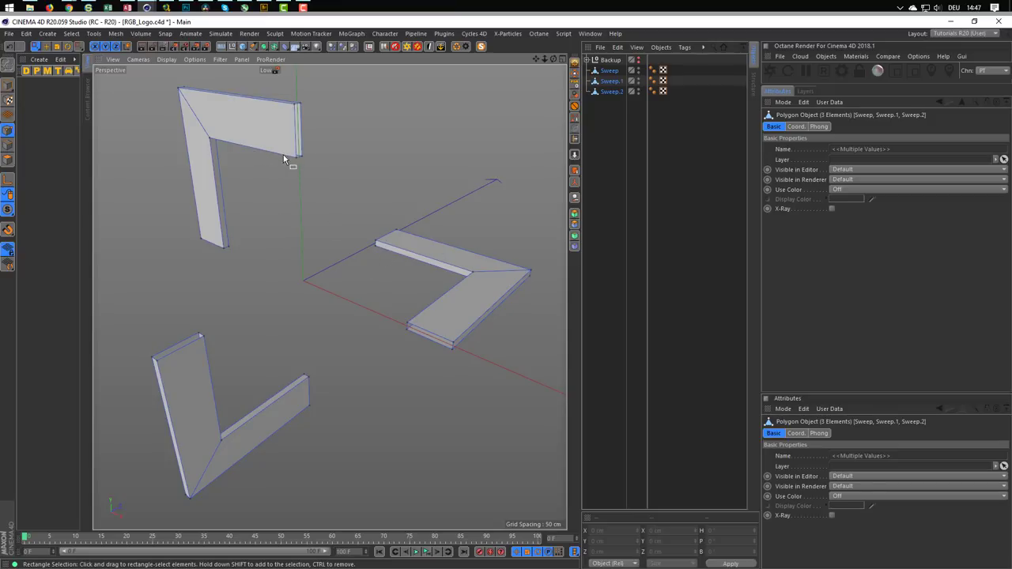
pyautogui.moveTo(287, 153)
pyautogui.keyDown('alt'); pyautogui.mouseDown()
pyautogui.moveTo(296, 185)
pyautogui.moveTo(265, 128)
pyautogui.mouseUp(); pyautogui.keyUp('alt')
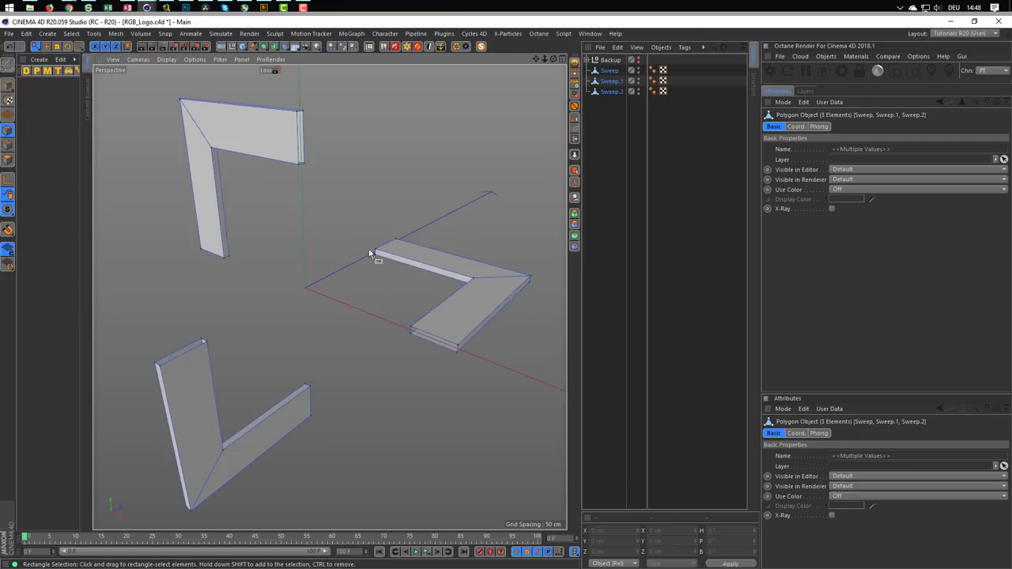
pyautogui.keyDown('alt'); pyautogui.moveTo(307, 172); pyautogui.dragTo(289, 185); pyautogui.keyUp('alt')
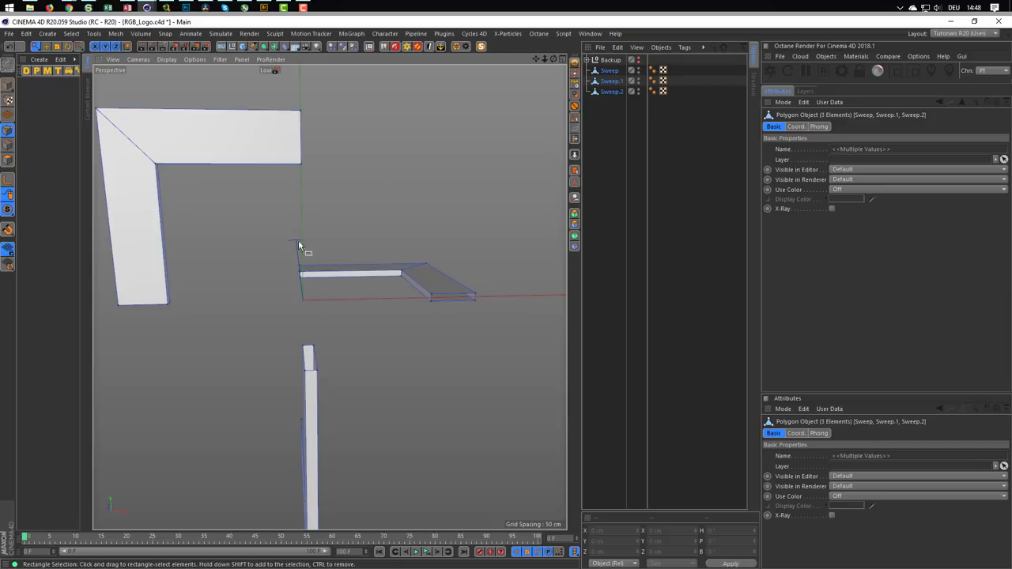
pyautogui.moveTo(282, 180)
pyautogui.keyDown('alt'); pyautogui.mouseDown()
pyautogui.moveTo(347, 139)
pyautogui.moveTo(306, 114)
pyautogui.mouseUp(); pyautogui.keyUp('alt')
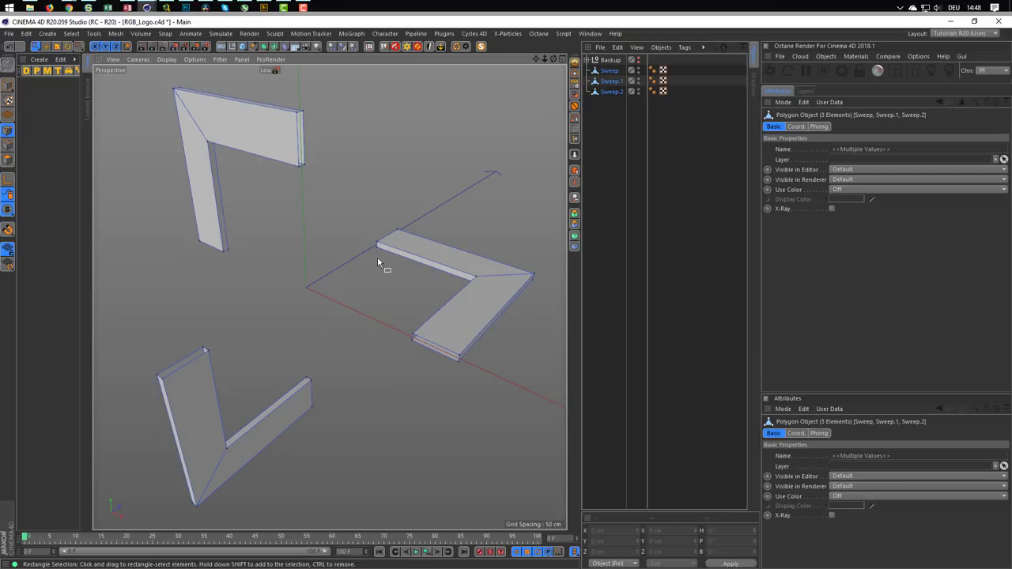
# Step: In Model mode, shift the first Sweep frame along X and lower it about 15 cm
pyautogui.click(8, 86)
pyautogui.click(636, 127)
pyautogui.click(610, 70)
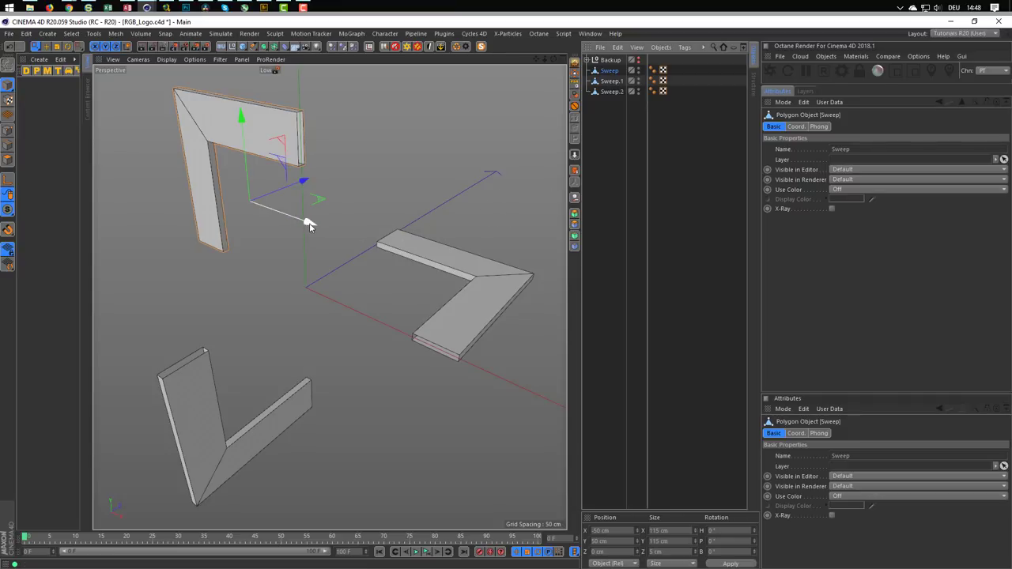
pyautogui.moveTo(308, 224); pyautogui.dragTo(328, 229)
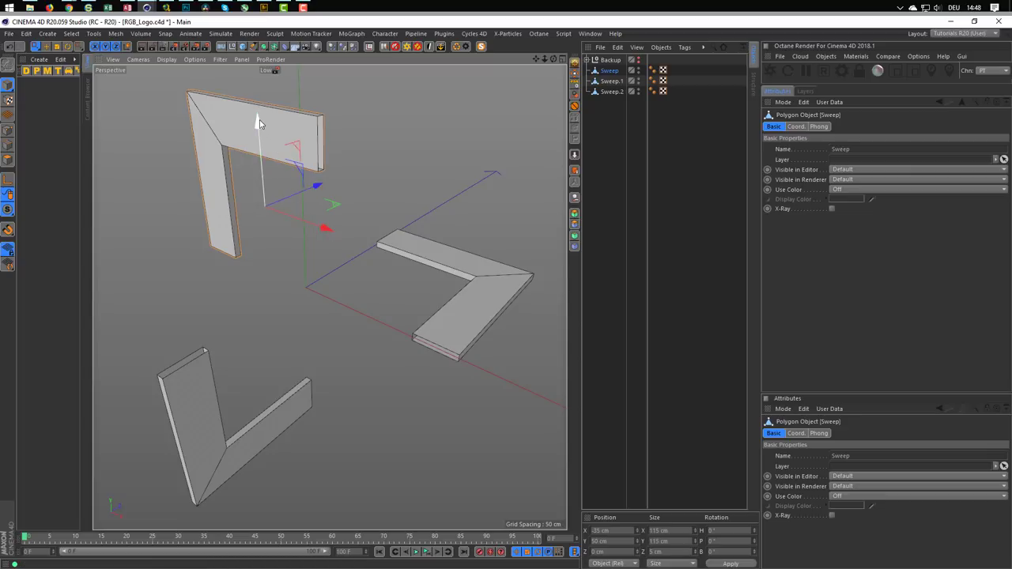
pyautogui.moveTo(260, 123); pyautogui.dragTo(259, 145)
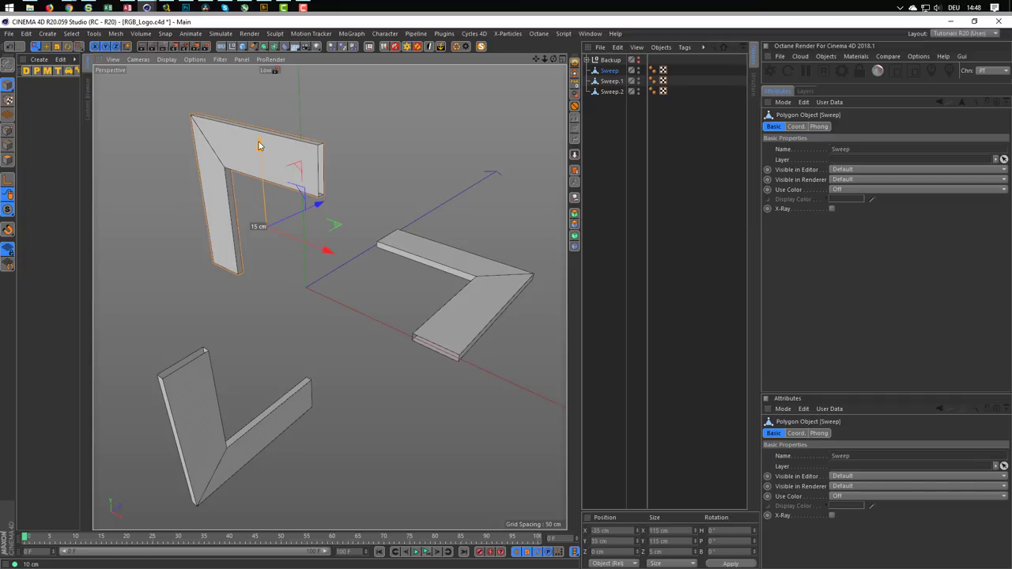
pyautogui.moveTo(259, 146); pyautogui.dragTo(259, 146)
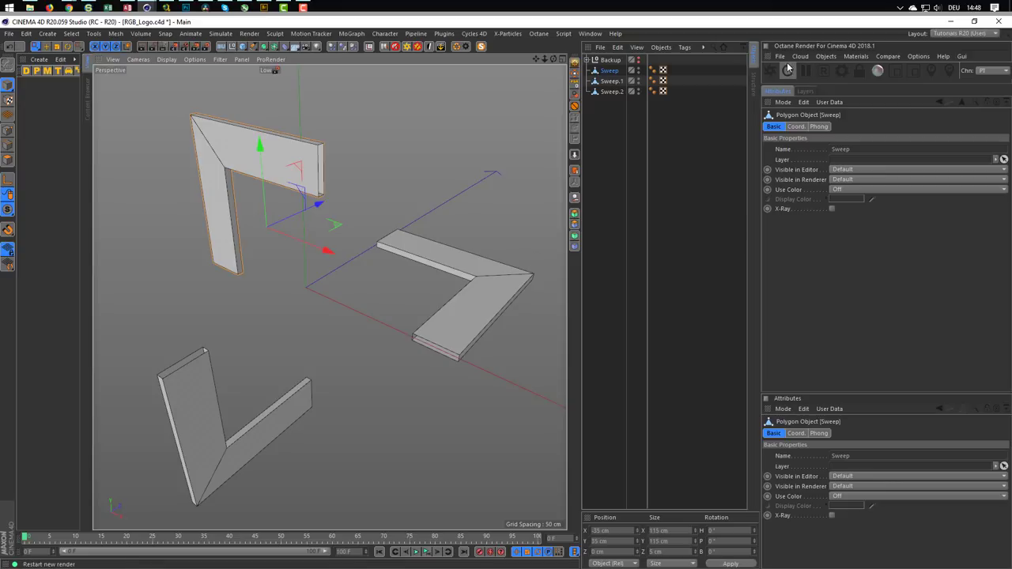
# Step: Switch the Attribute Manager to Modeling mode and show its Quantize options
pyautogui.click(783, 102)
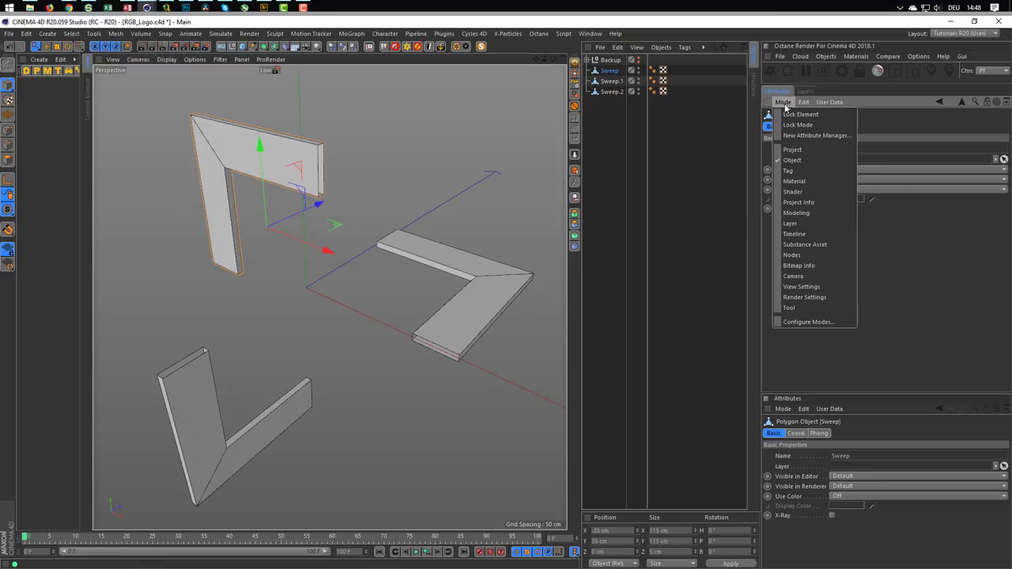
pyautogui.click(815, 214)
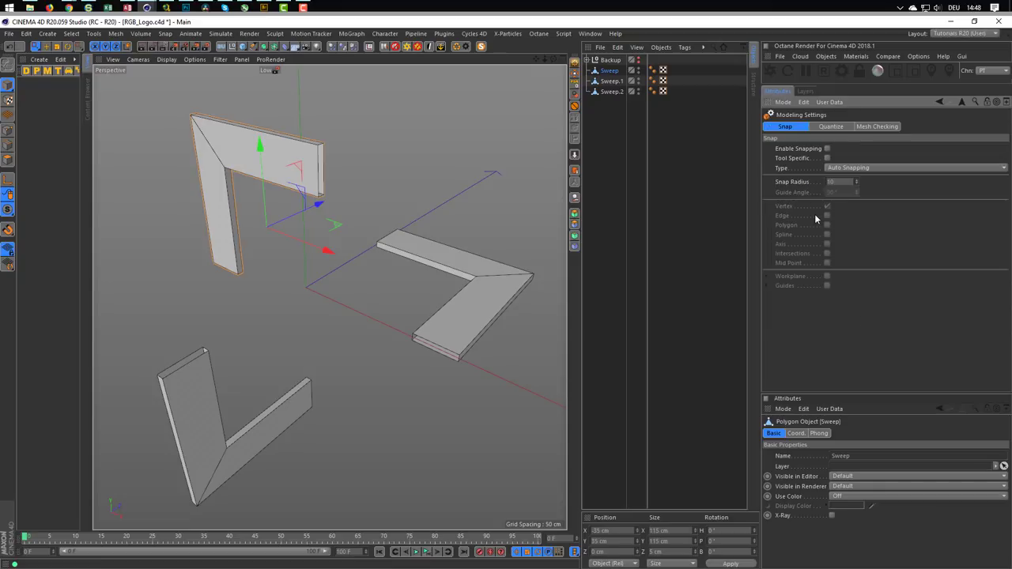
pyautogui.click(840, 127)
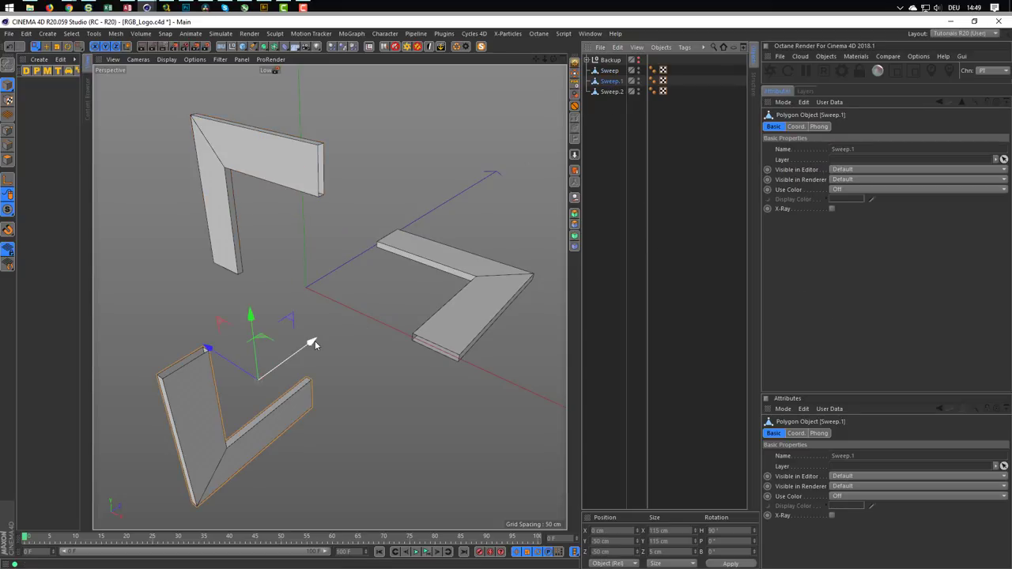
# Step: Move Sweep.1 15 cm on X and Y, then slide Sweep.2 15 cm along Z
pyautogui.moveTo(312, 344); pyautogui.dragTo(330, 334)
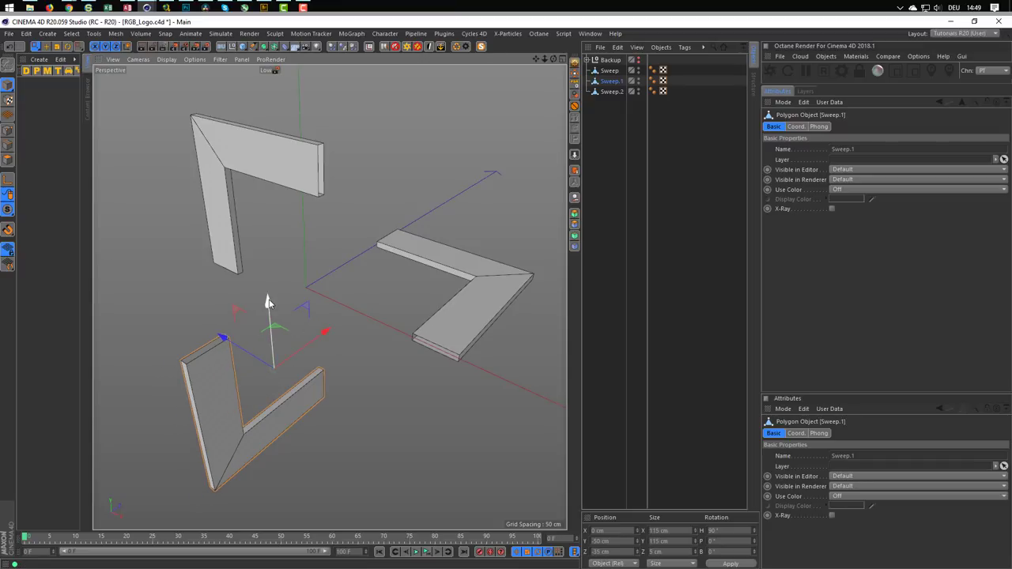
pyautogui.moveTo(267, 301); pyautogui.dragTo(269, 286)
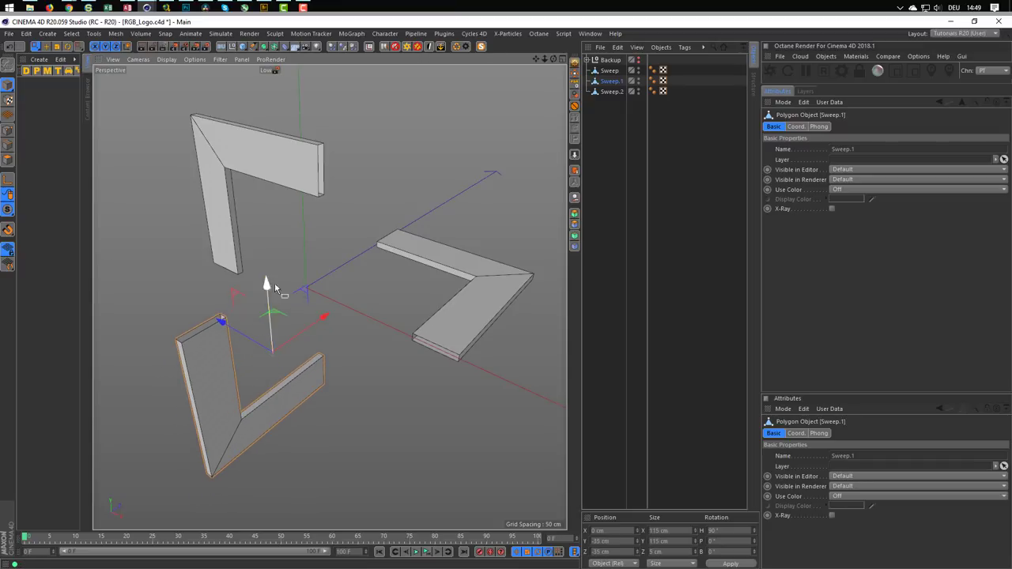
pyautogui.click(609, 91)
pyautogui.moveTo(480, 309); pyautogui.dragTo(462, 305)
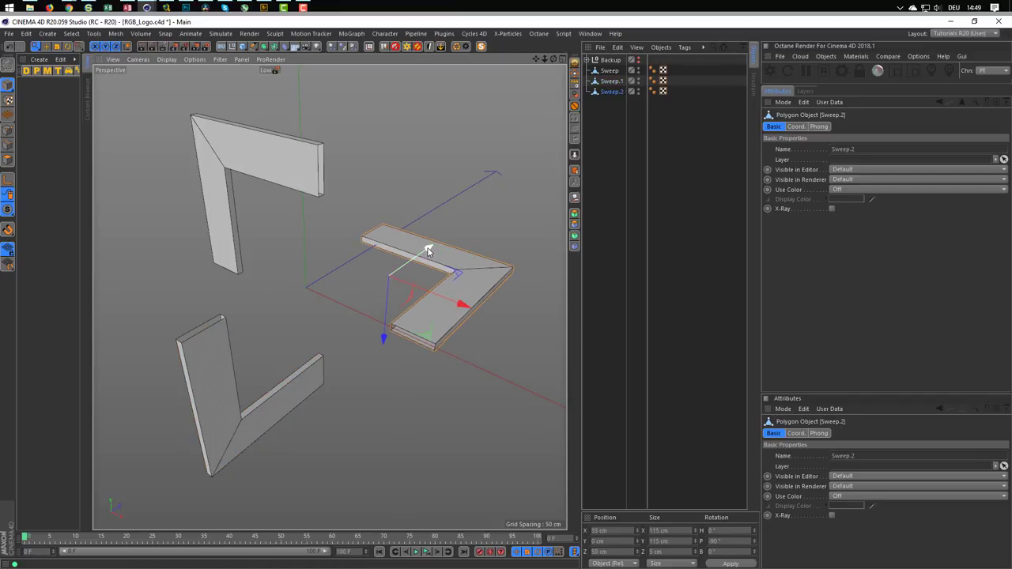
pyautogui.moveTo(426, 251)
pyautogui.mouseDown()
pyautogui.moveTo(419, 262)
pyautogui.moveTo(480, 273)
pyautogui.mouseUp()
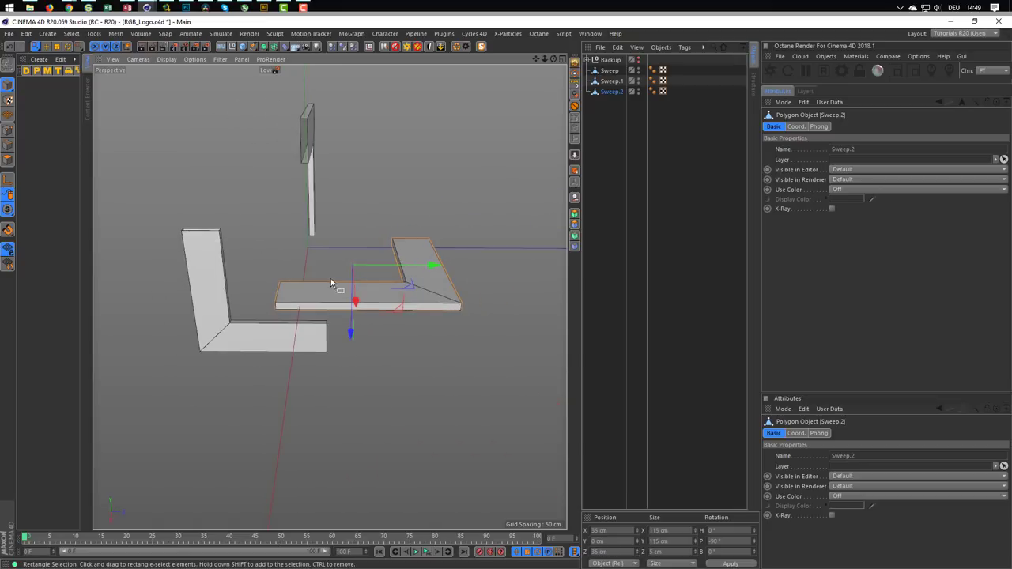
# Step: Select the top frame Sweep and switch to Edge mode
pyautogui.keyDown('alt'); pyautogui.moveTo(405, 239); pyautogui.dragTo(435, 200); pyautogui.keyUp('alt')
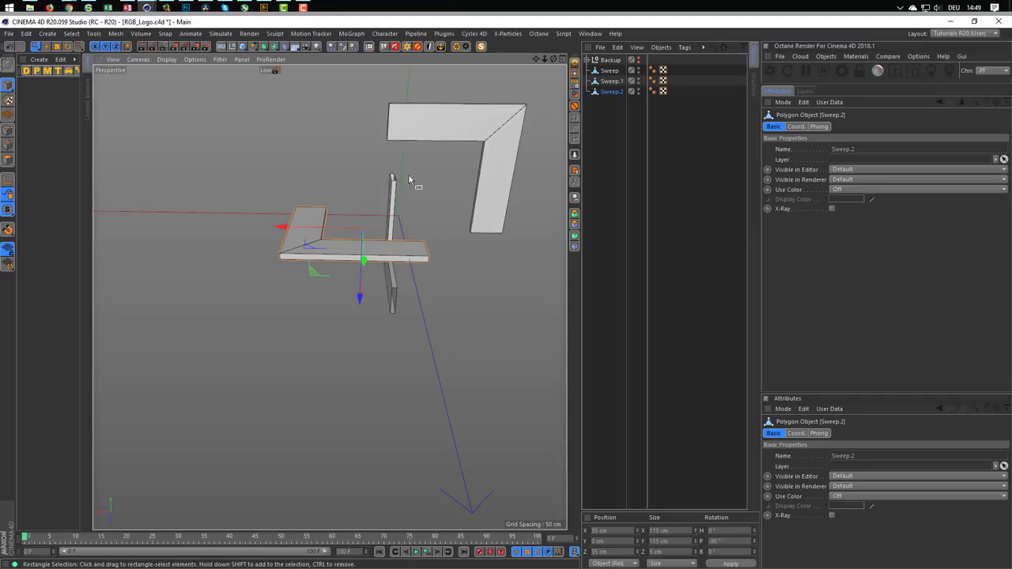
pyautogui.moveTo(408, 177)
pyautogui.keyDown('alt'); pyautogui.mouseDown()
pyautogui.moveTo(323, 135)
pyautogui.moveTo(214, 135)
pyautogui.moveTo(361, 142)
pyautogui.moveTo(391, 194)
pyautogui.mouseUp(); pyautogui.keyUp('alt')
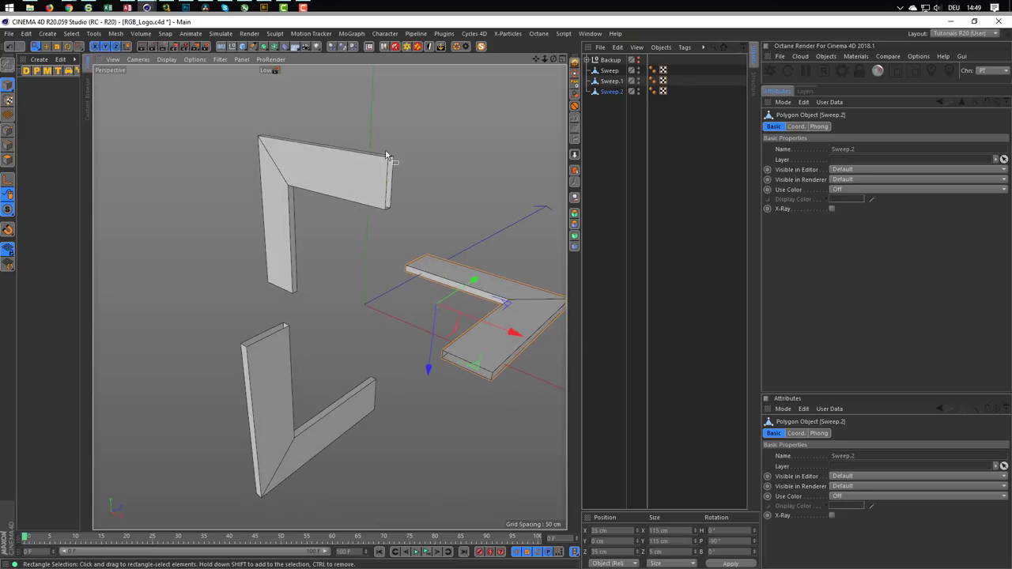
pyautogui.click(610, 71)
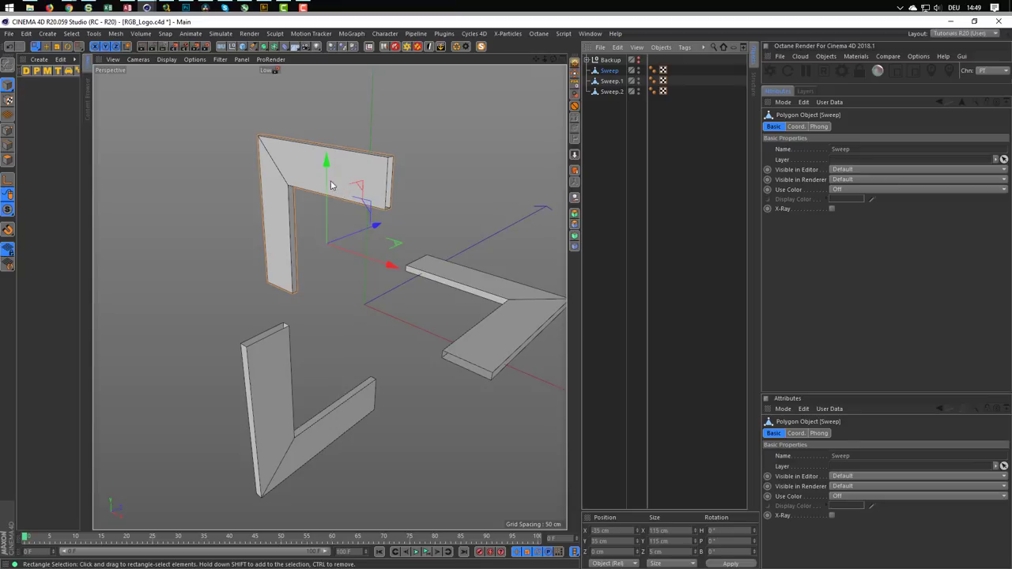
pyautogui.click(8, 147)
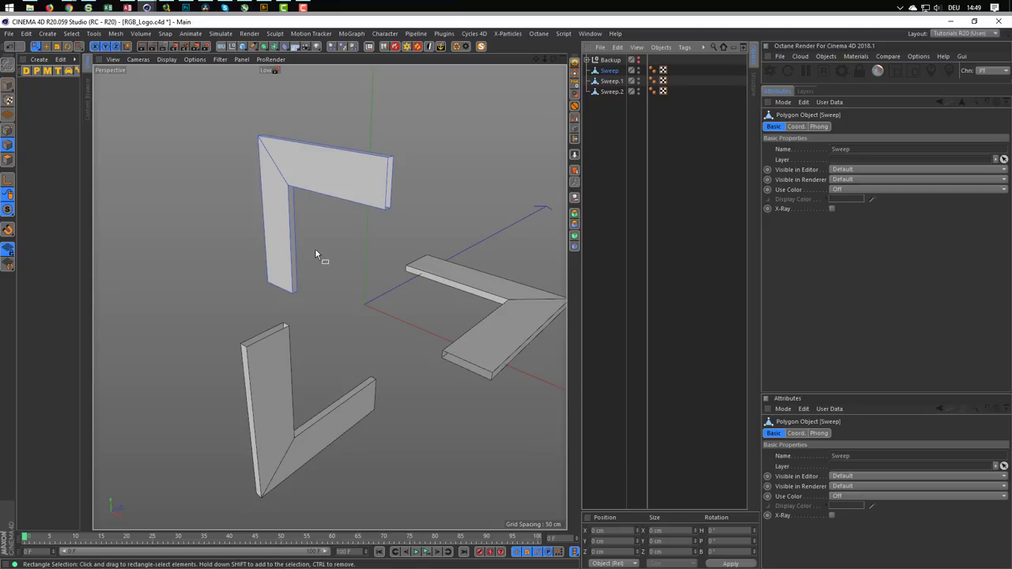
# Step: Plane Cut an edge loop across the top frame's right end, using a Local plane set to YZ
pyautogui.press('k')
pyautogui.press('l')
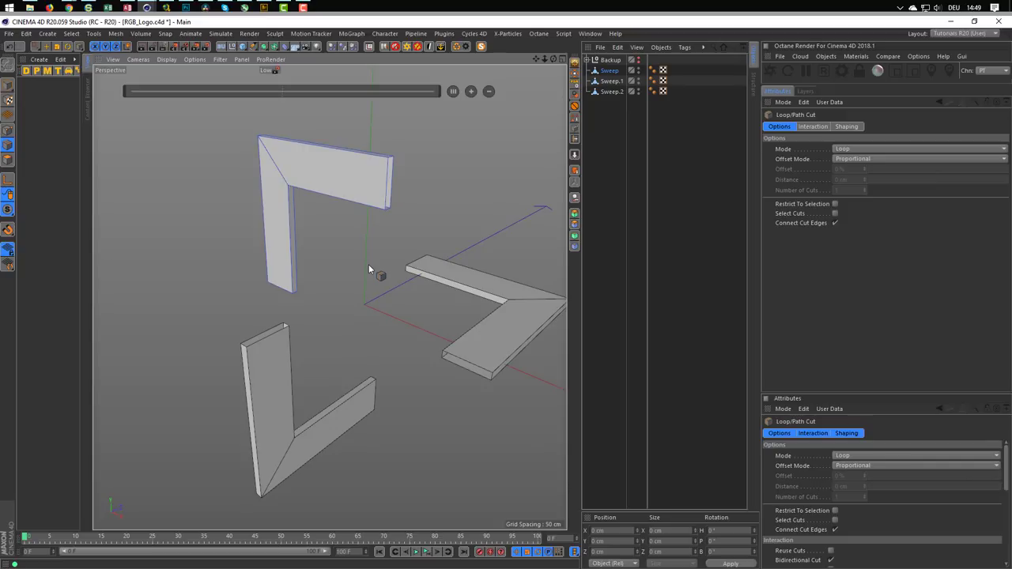
pyautogui.press('k')
pyautogui.press('j')
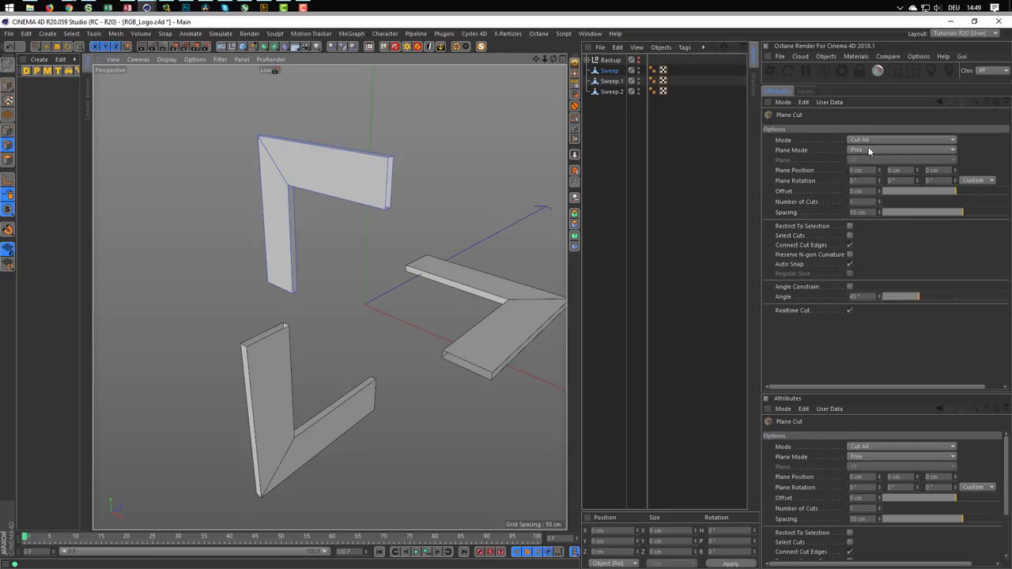
pyautogui.click(868, 150)
pyautogui.click(868, 170)
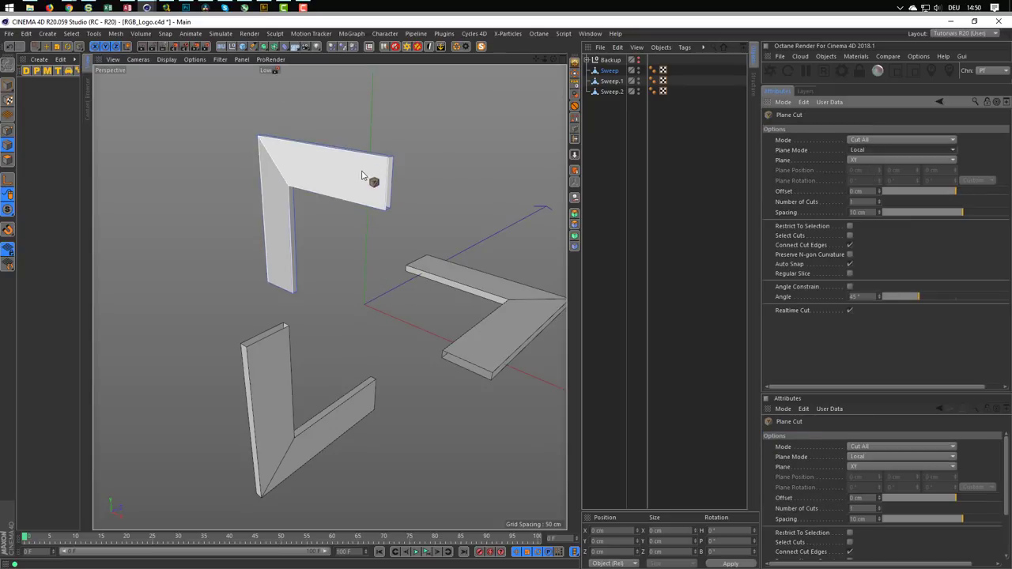
pyautogui.click(874, 158)
pyautogui.click(869, 177)
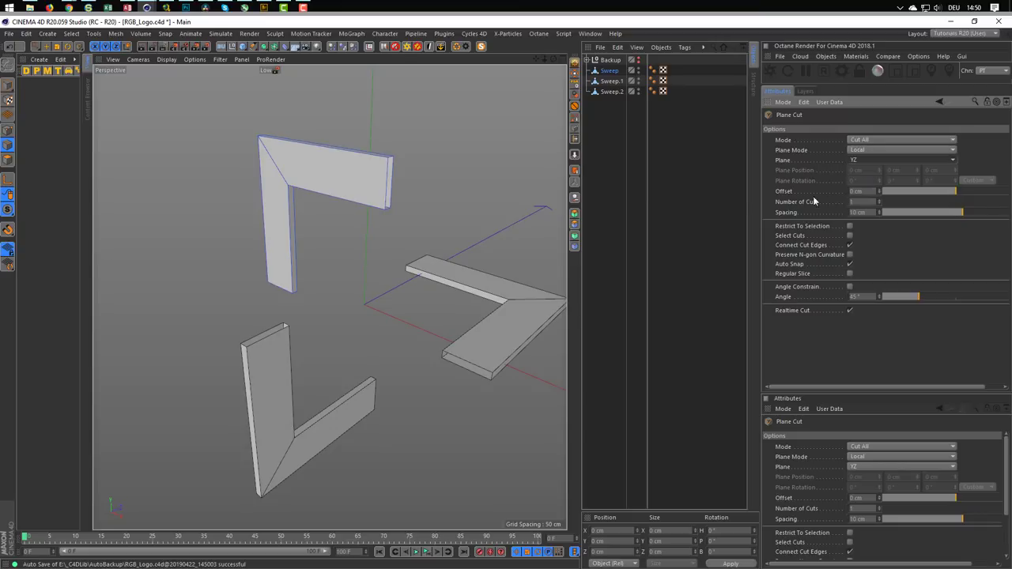
pyautogui.click(372, 165)
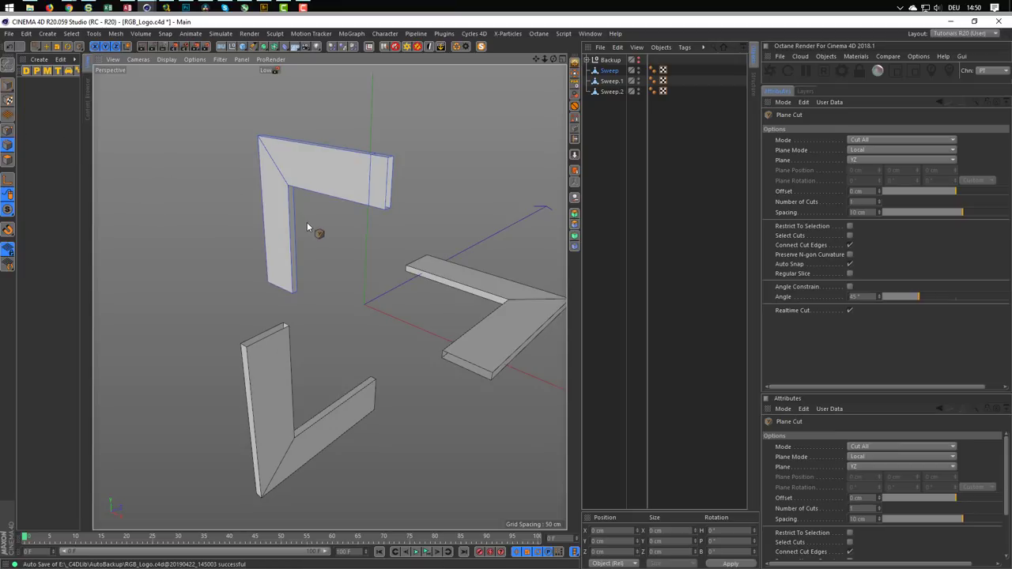
# Step: Loop-select the new cut and move it left along X toward the corner
pyautogui.press('u')
pyautogui.press('l')
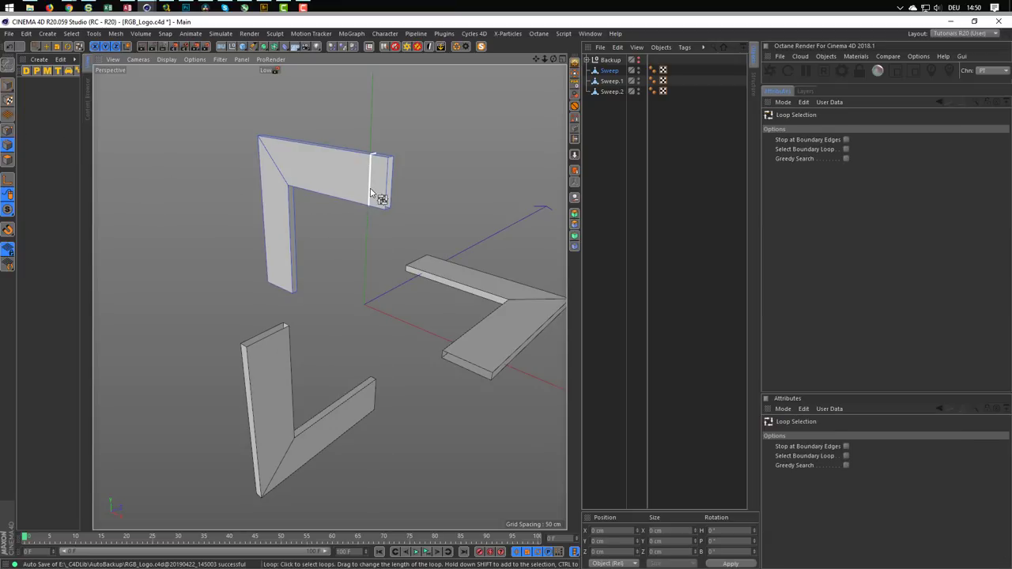
pyautogui.click(371, 193)
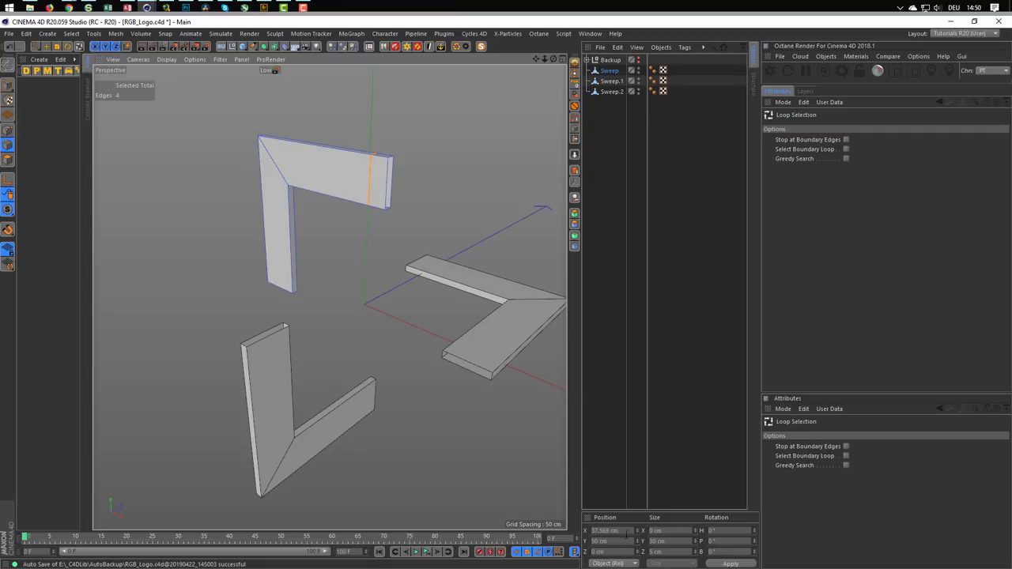
pyautogui.keyDown('alt'); pyautogui.moveTo(375, 224); pyautogui.dragTo(298, 203); pyautogui.keyUp('alt')
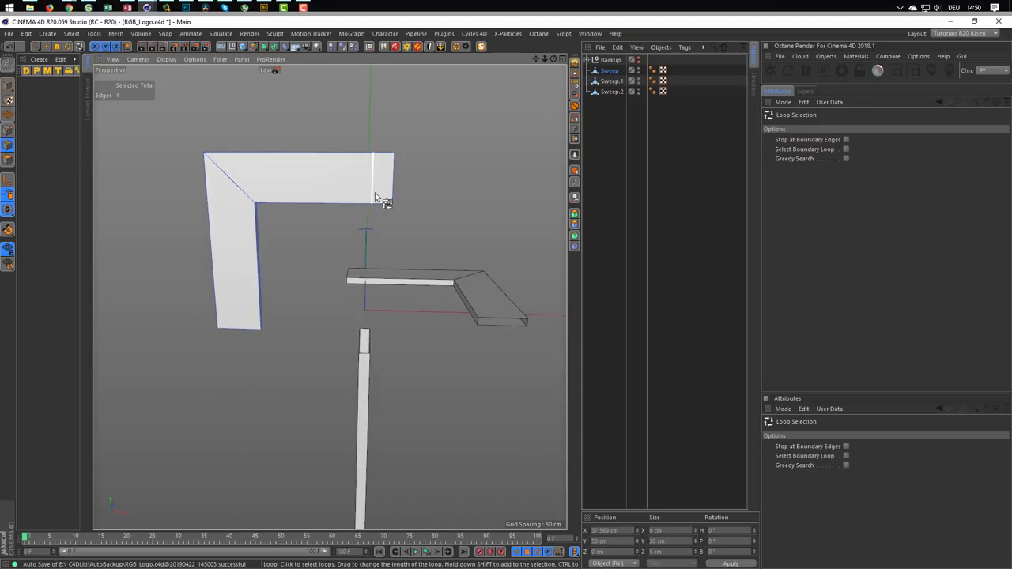
pyautogui.press('e')
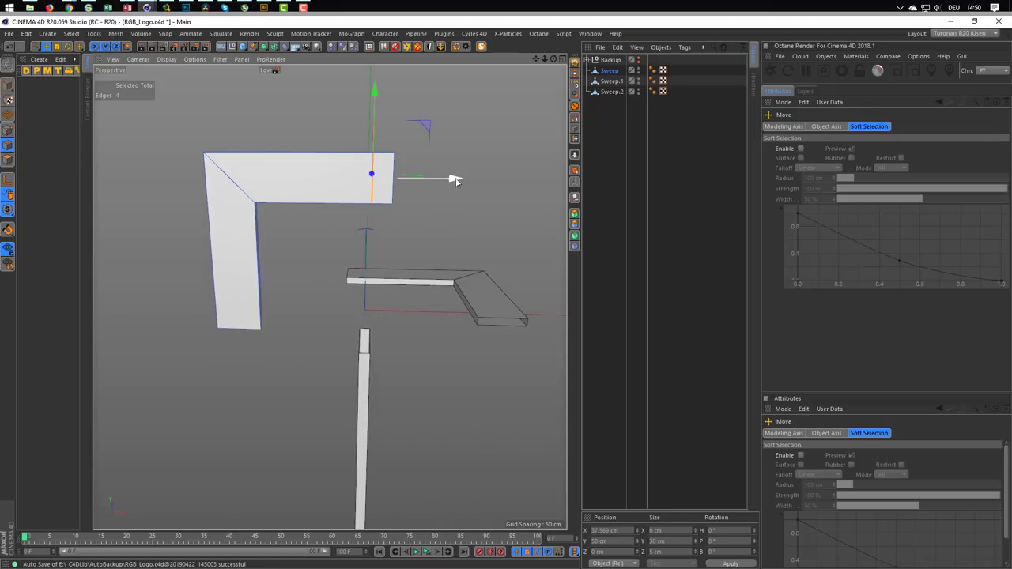
pyautogui.moveTo(456, 180); pyautogui.dragTo(431, 179)
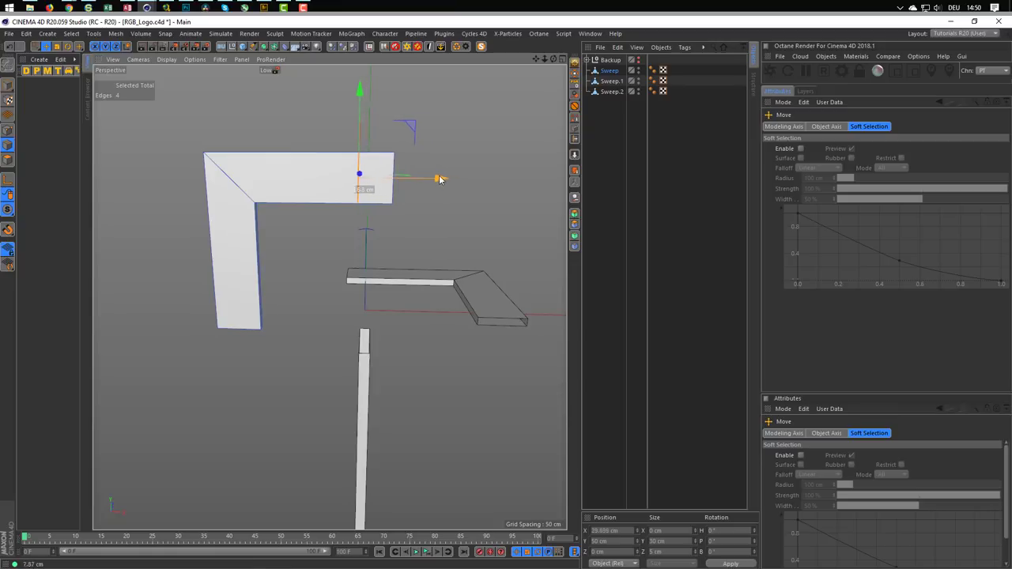
pyautogui.moveTo(431, 179); pyautogui.dragTo(442, 178)
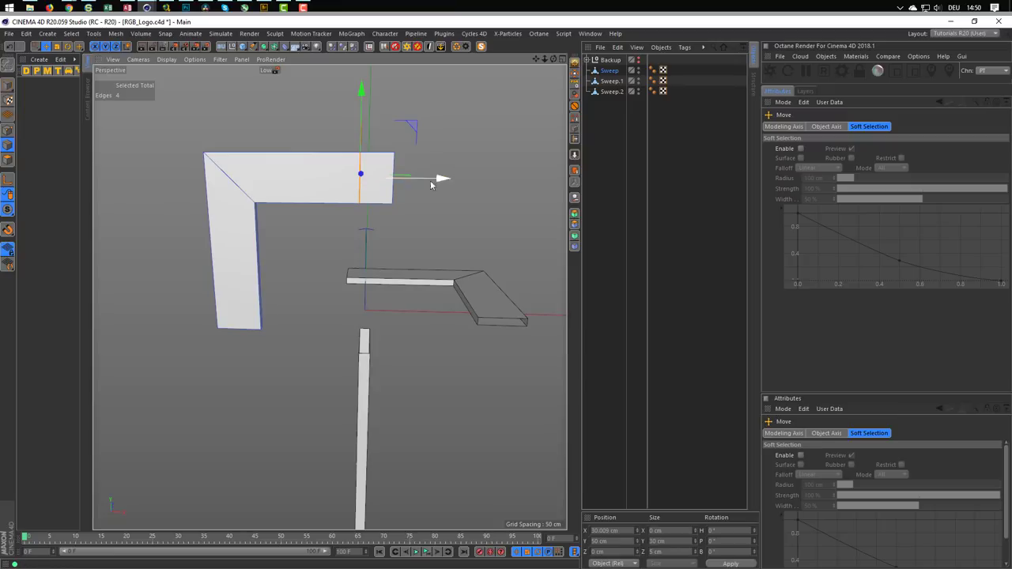
# Step: Deselect the edge loop and bring up the mesh context menu
pyautogui.moveTo(442, 178)
pyautogui.keyDown('alt'); pyautogui.mouseDown()
pyautogui.moveTo(551, 181)
pyautogui.moveTo(408, 189)
pyautogui.mouseUp(); pyautogui.keyUp('alt')
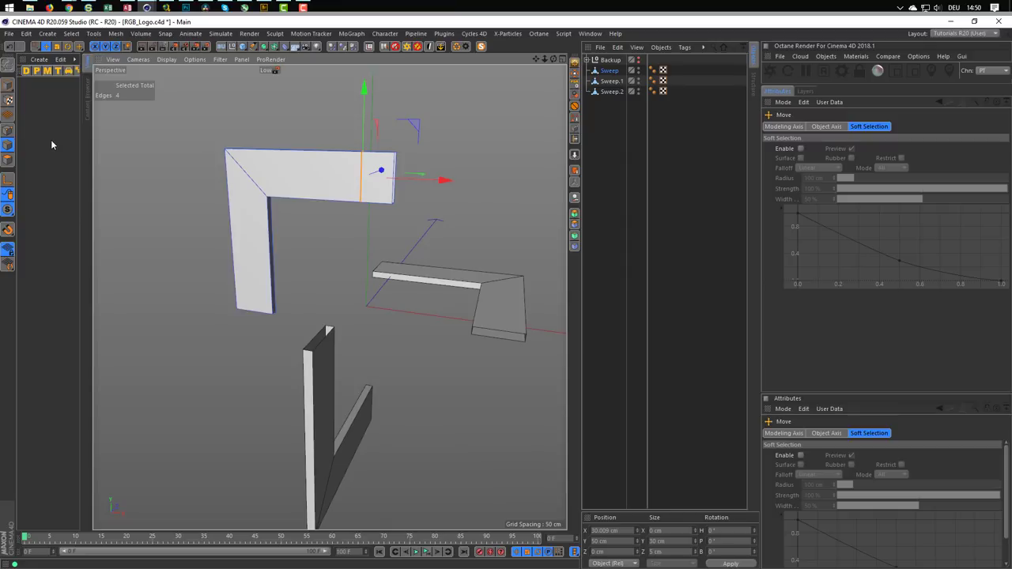
pyautogui.click(346, 215)
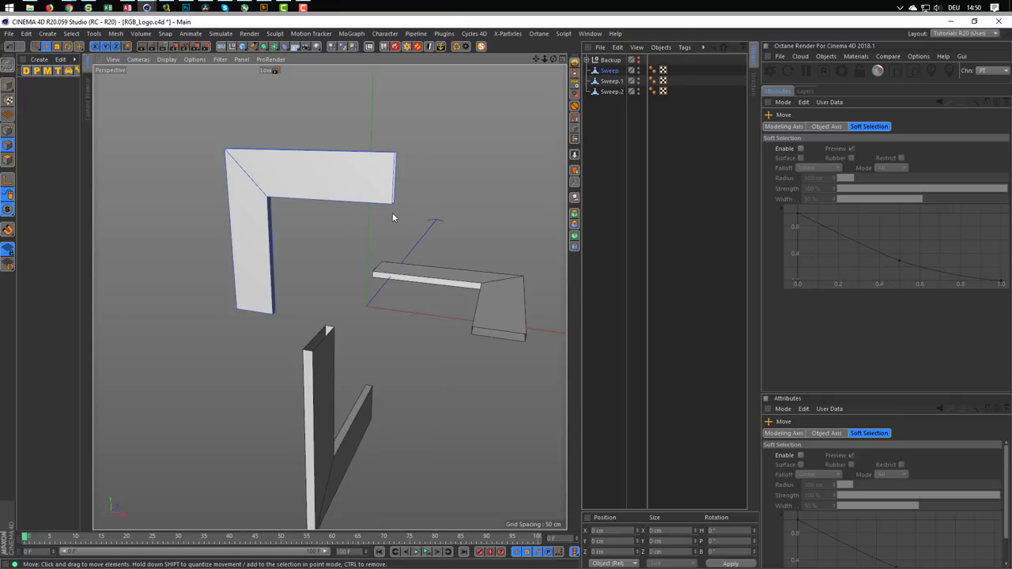
pyautogui.keyDown('alt'); pyautogui.moveTo(393, 217); pyautogui.dragTo(412, 179); pyautogui.keyUp('alt')
pyautogui.rightClick(451, 162)
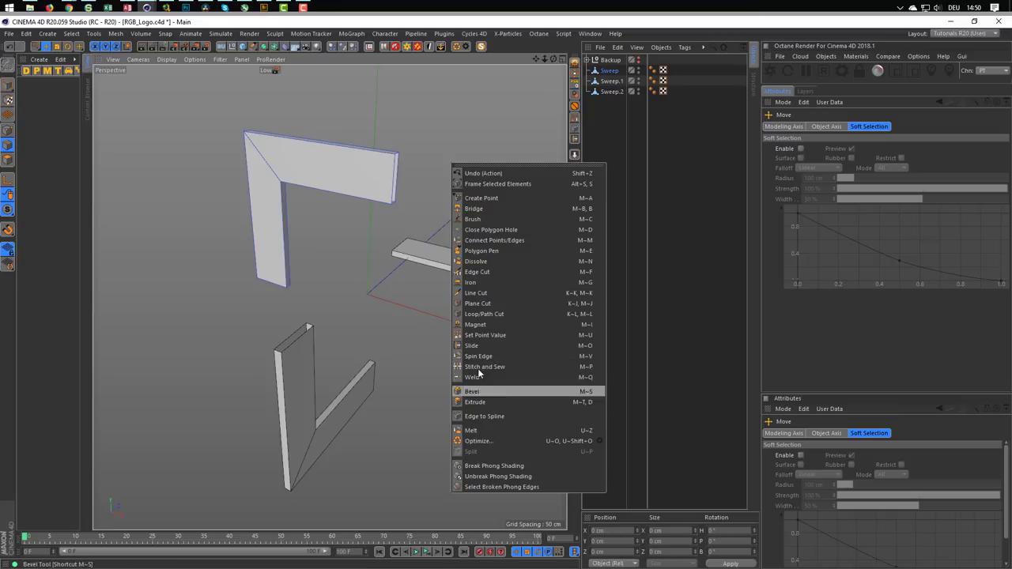
# Step: Edge Slide a clone of the arm's end loop inward with a -30 cm offset
pyautogui.click(530, 47)
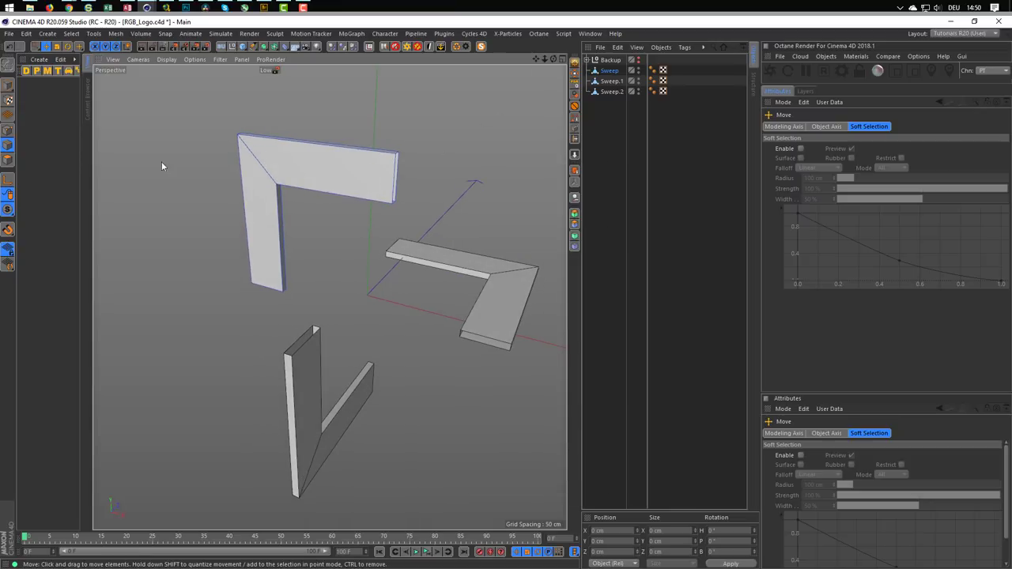
pyautogui.press('u')
pyautogui.press('l')
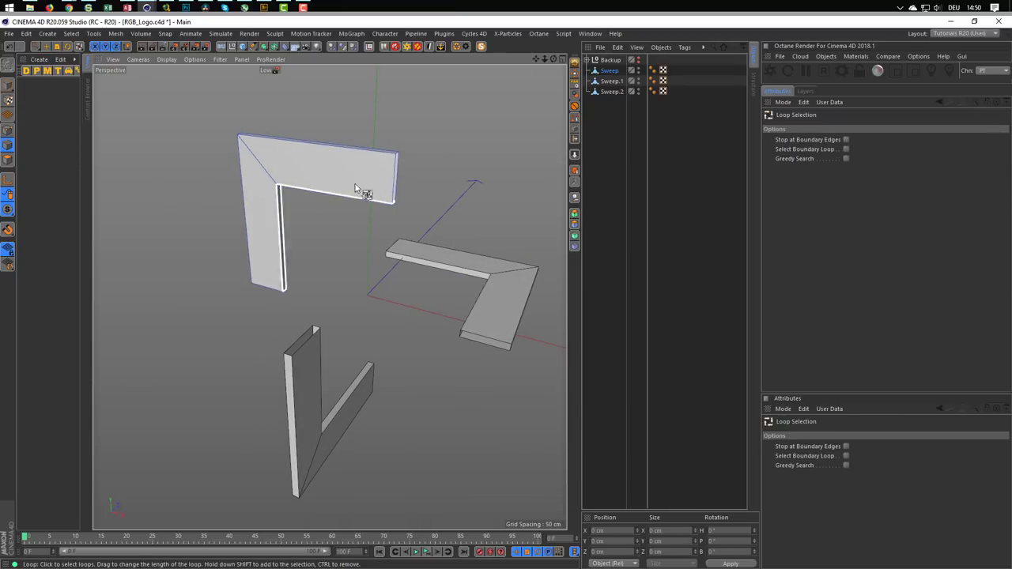
pyautogui.scroll(2, 427, 162)
pyautogui.click(395, 170)
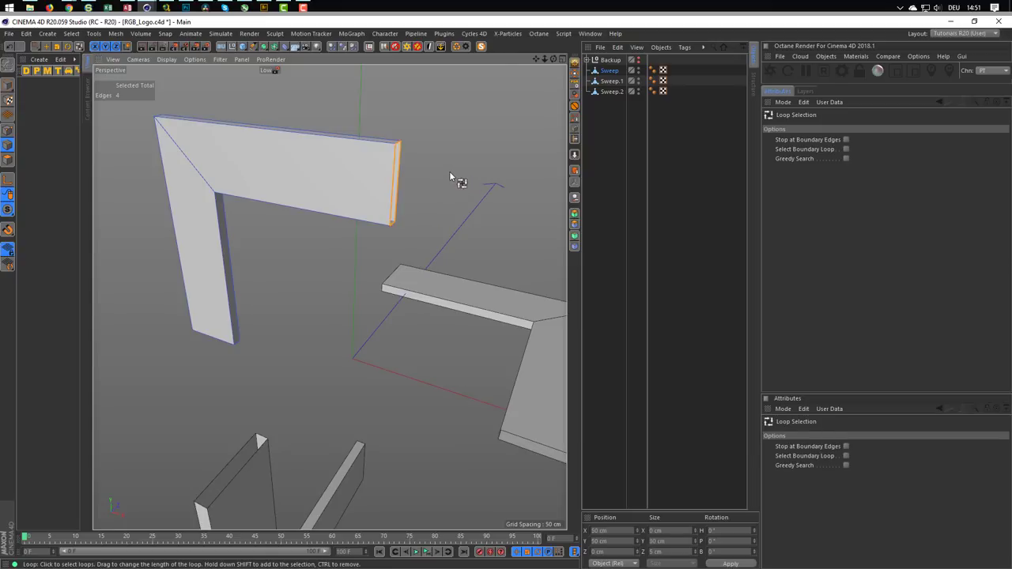
pyautogui.press('m')
pyautogui.press('o')
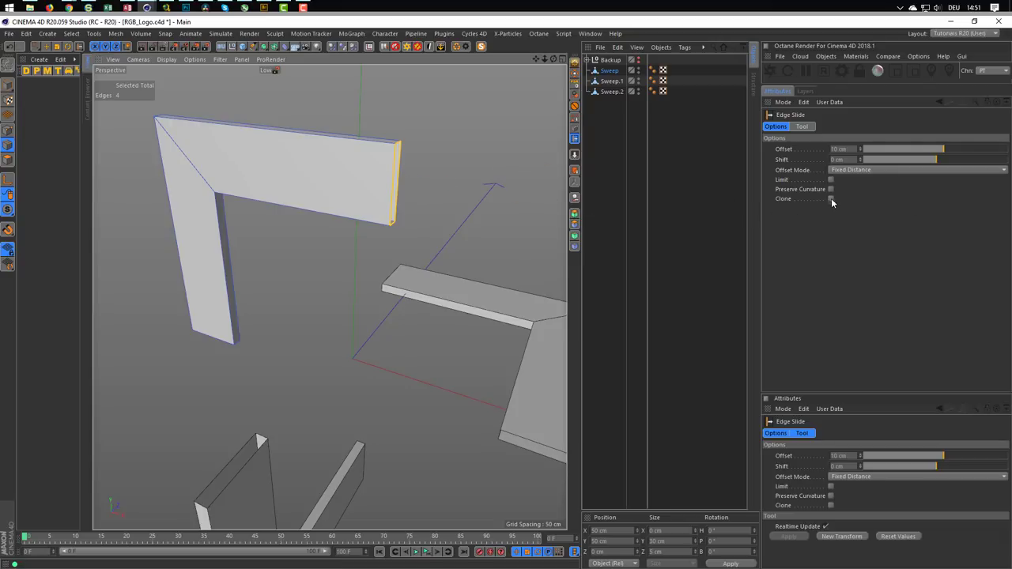
pyautogui.click(400, 173)
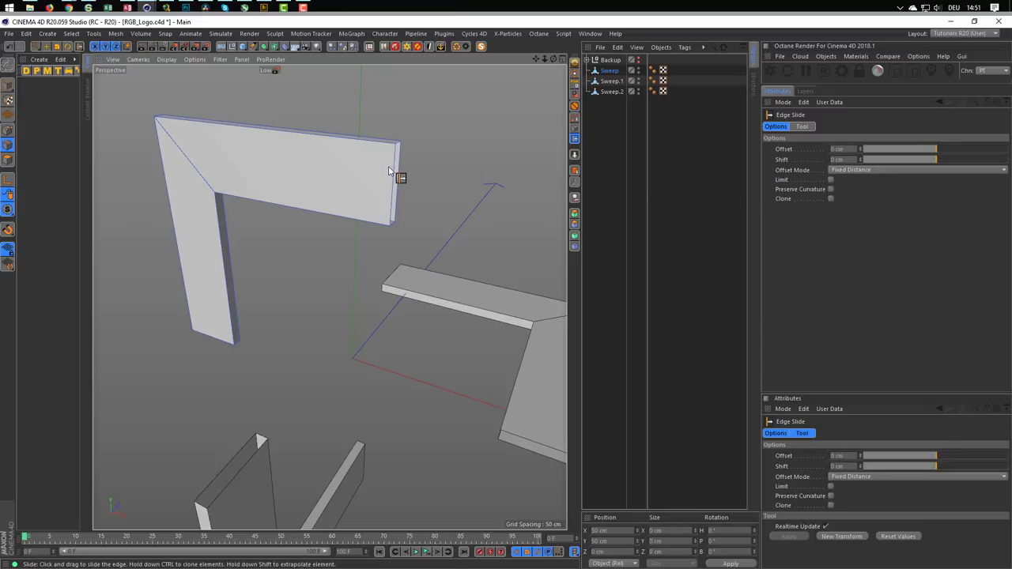
pyautogui.moveTo(450, 168)
pyautogui.mouseDown()
pyautogui.moveTo(196, 154)
pyautogui.moveTo(329, 171)
pyautogui.moveTo(317, 174)
pyautogui.mouseUp()
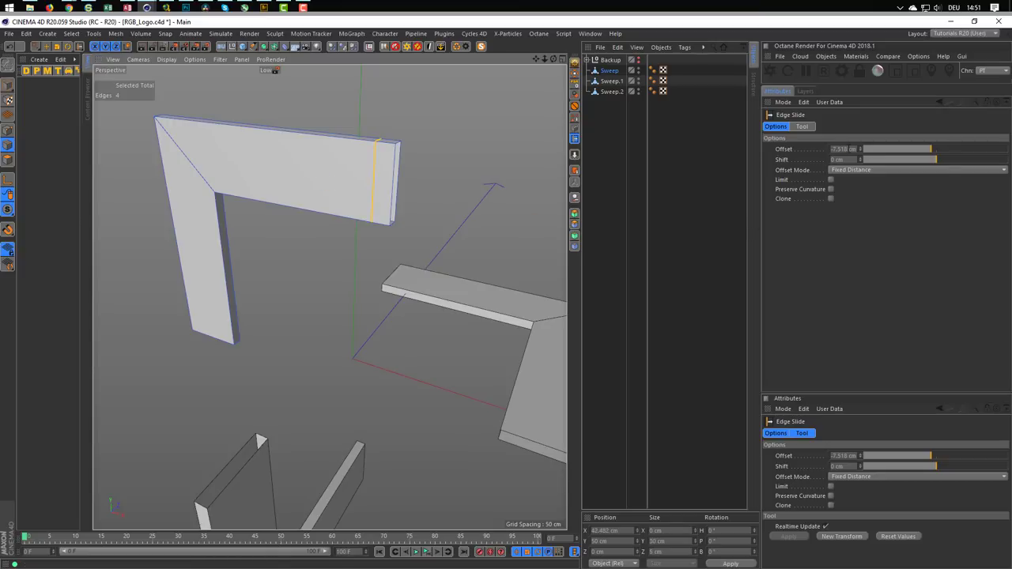
pyautogui.write('-30')
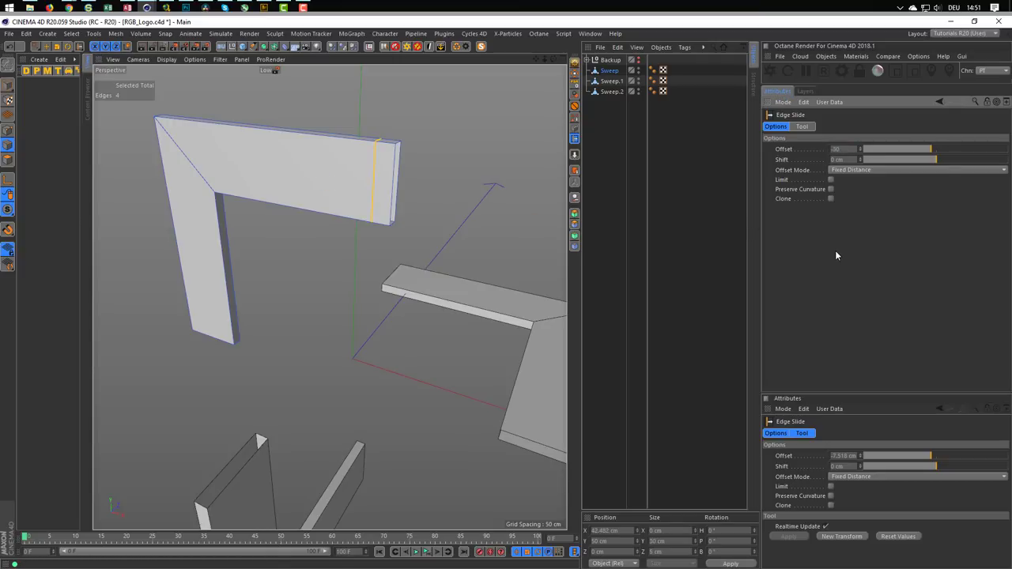
pyautogui.press('Return')
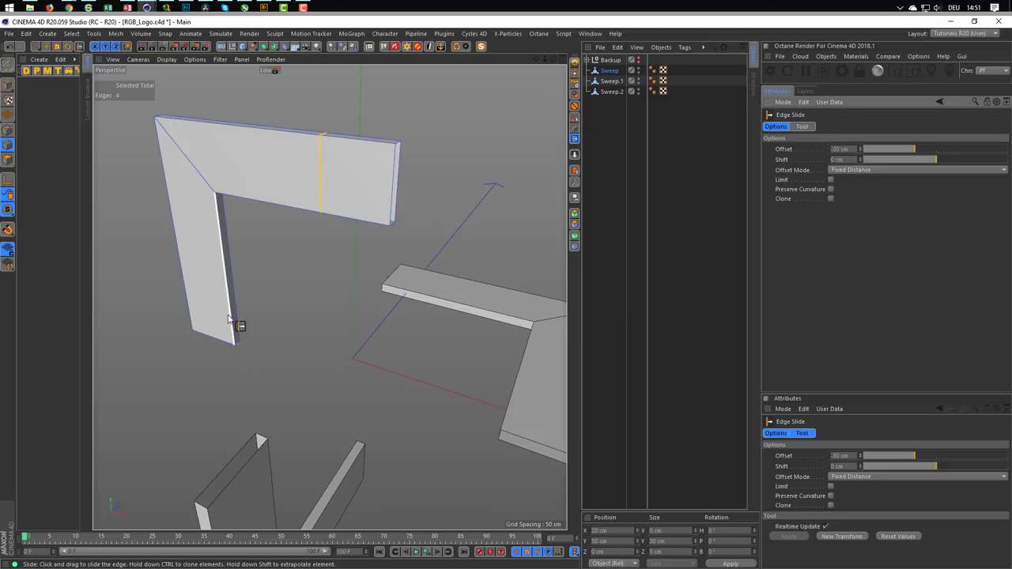
# Step: Clone the vertical leg's end loop 30 cm up the leg, then return to object mode
pyautogui.keyDown('alt'); pyautogui.moveTo(241, 350); pyautogui.dragTo(220, 361); pyautogui.keyUp('alt')
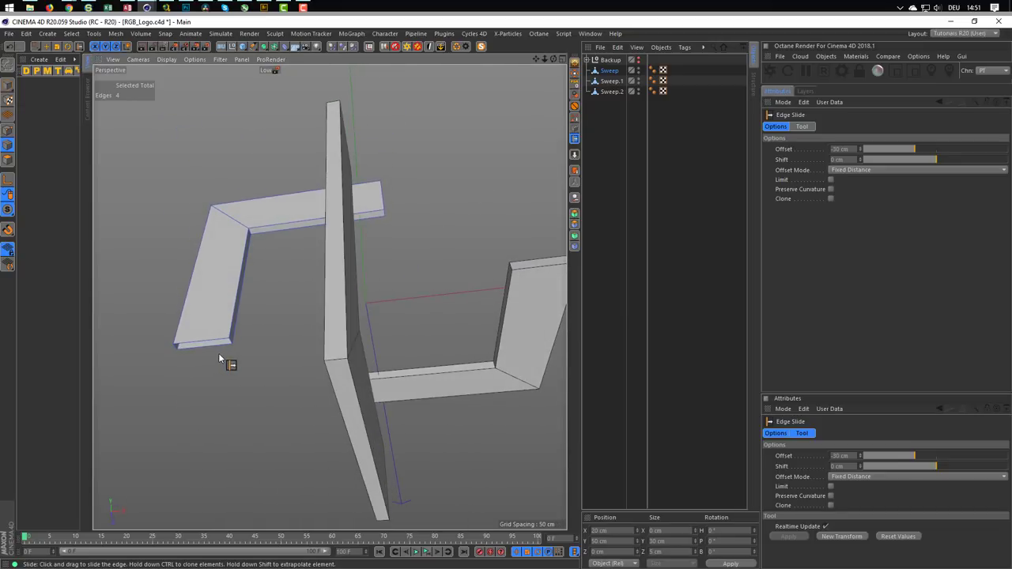
pyautogui.press('u')
pyautogui.press('l')
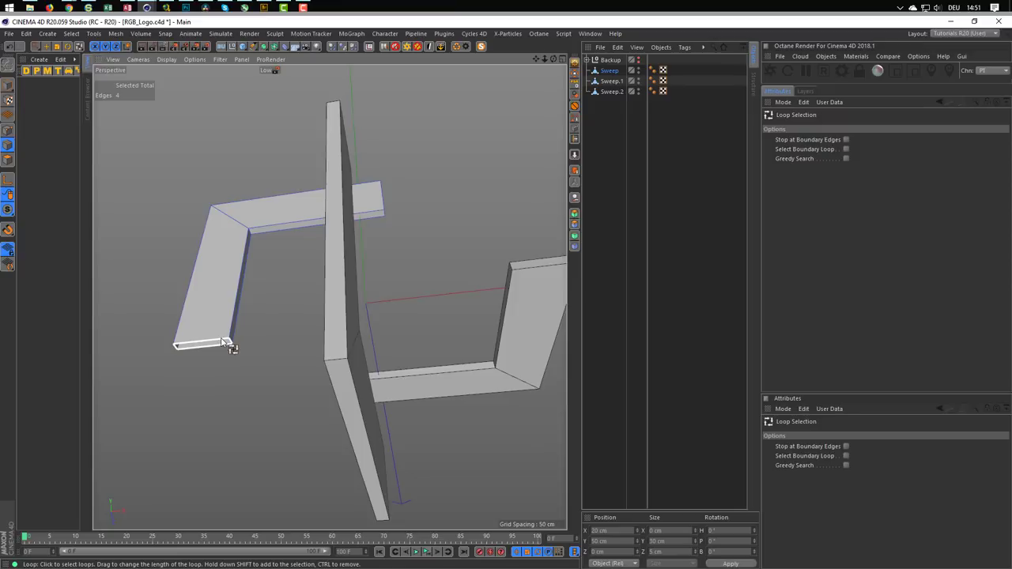
pyautogui.press('m')
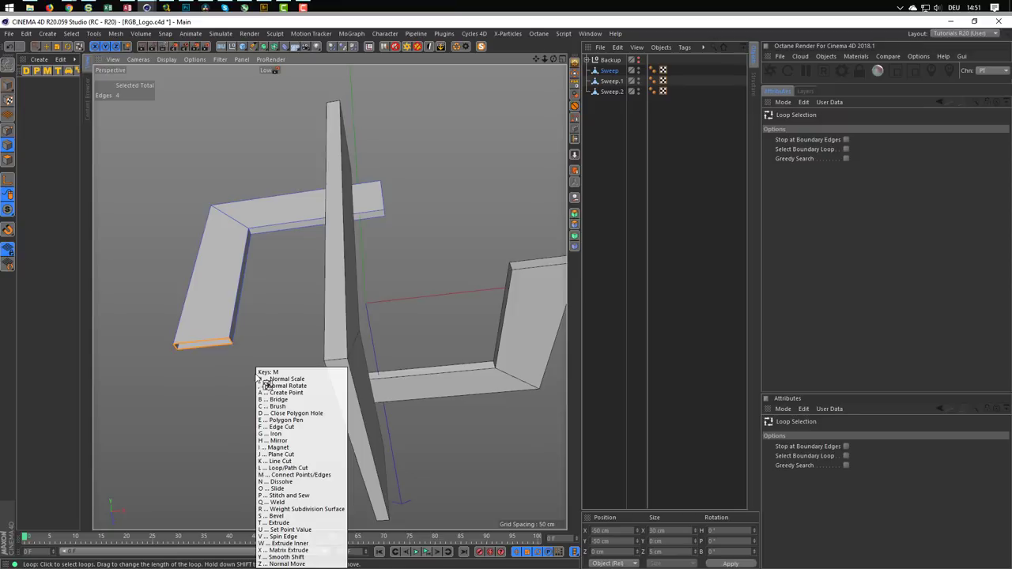
pyautogui.press('o')
pyautogui.moveTo(232, 355)
pyautogui.keyDown('alt'); pyautogui.mouseDown()
pyautogui.moveTo(230, 320)
pyautogui.moveTo(246, 282)
pyautogui.moveTo(224, 354)
pyautogui.moveTo(224, 321)
pyautogui.mouseUp(); pyautogui.keyUp('alt')
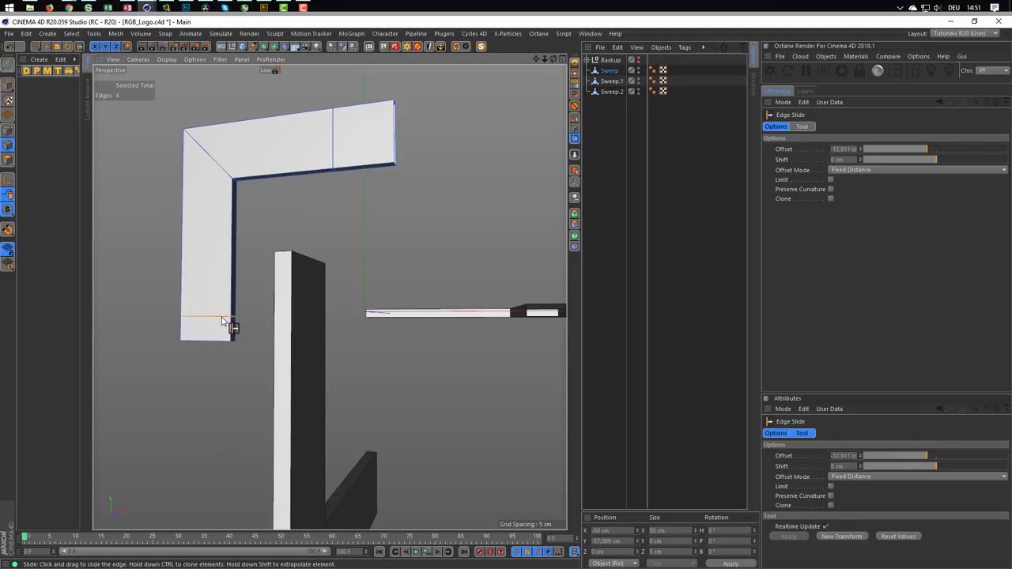
pyautogui.doubleClick(842, 148)
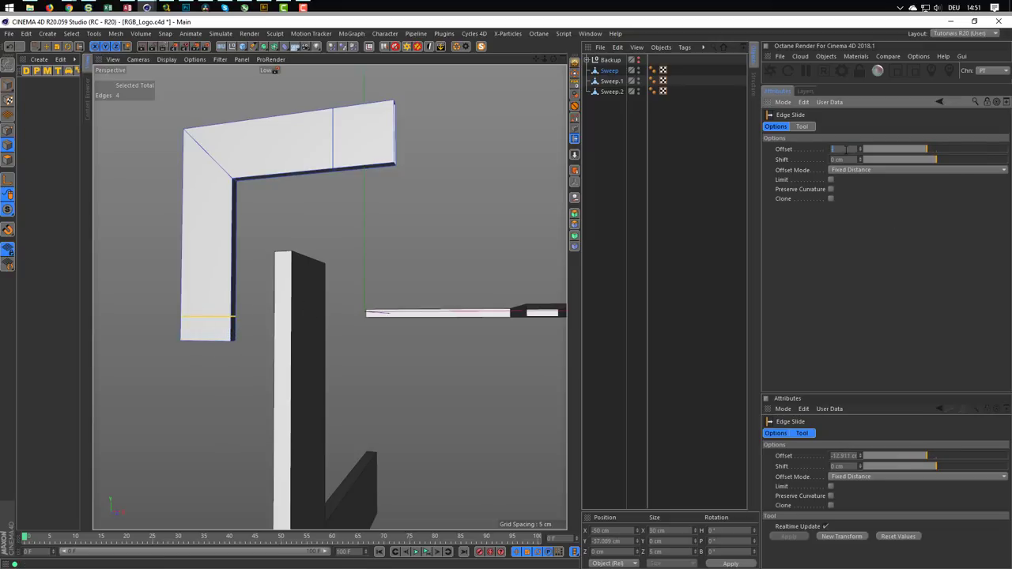
pyautogui.write('-30')
pyautogui.press('Return')
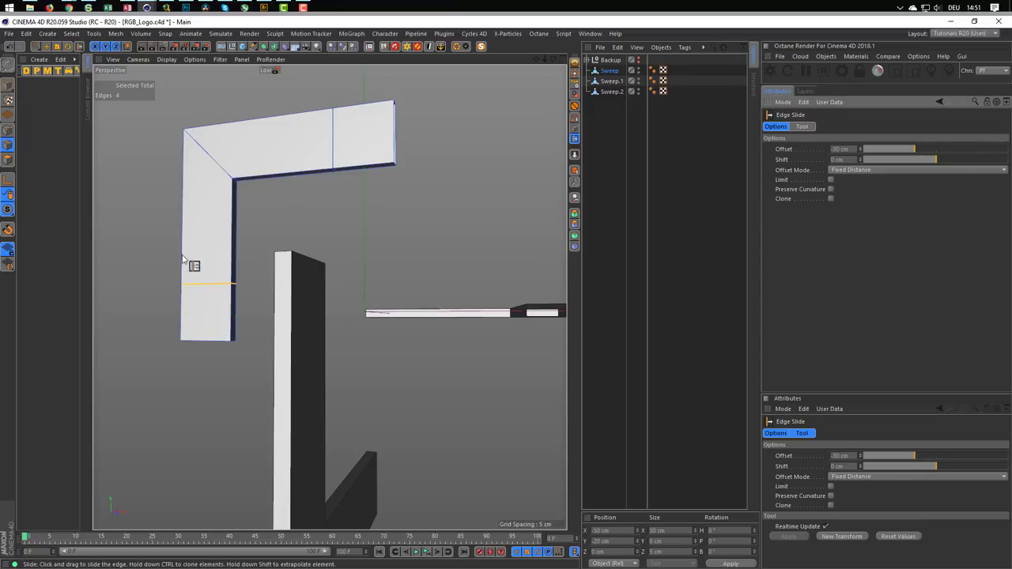
pyautogui.press('Return')
pyautogui.keyDown('alt'); pyautogui.moveTo(119, 112); pyautogui.dragTo(379, 142); pyautogui.keyUp('alt')
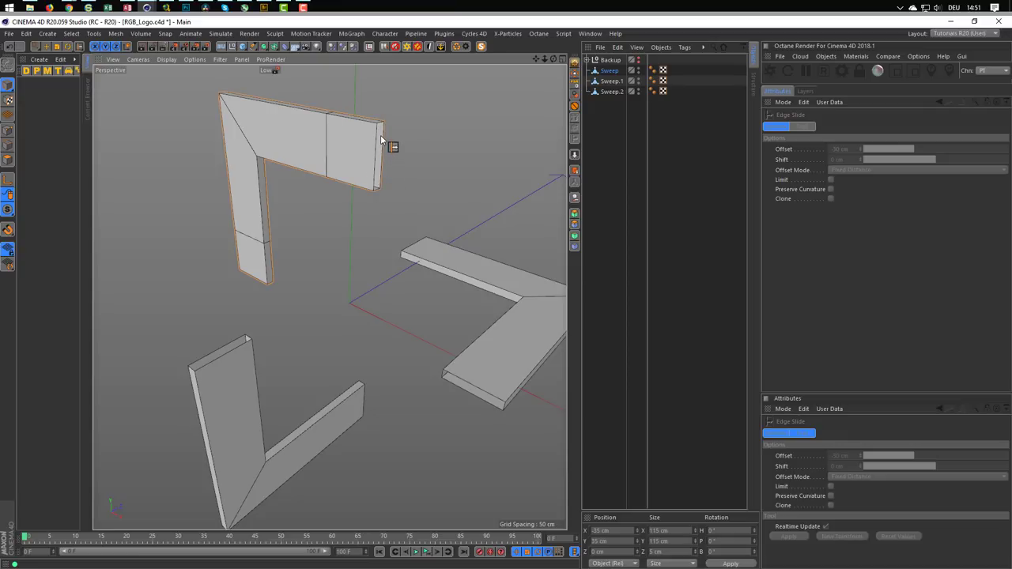
# Step: With Sweep selected and the Move tool active, centre its axis using the MagicCenter button
pyautogui.keyDown('alt'); pyautogui.moveTo(371, 154); pyautogui.dragTo(373, 187); pyautogui.keyUp('alt')
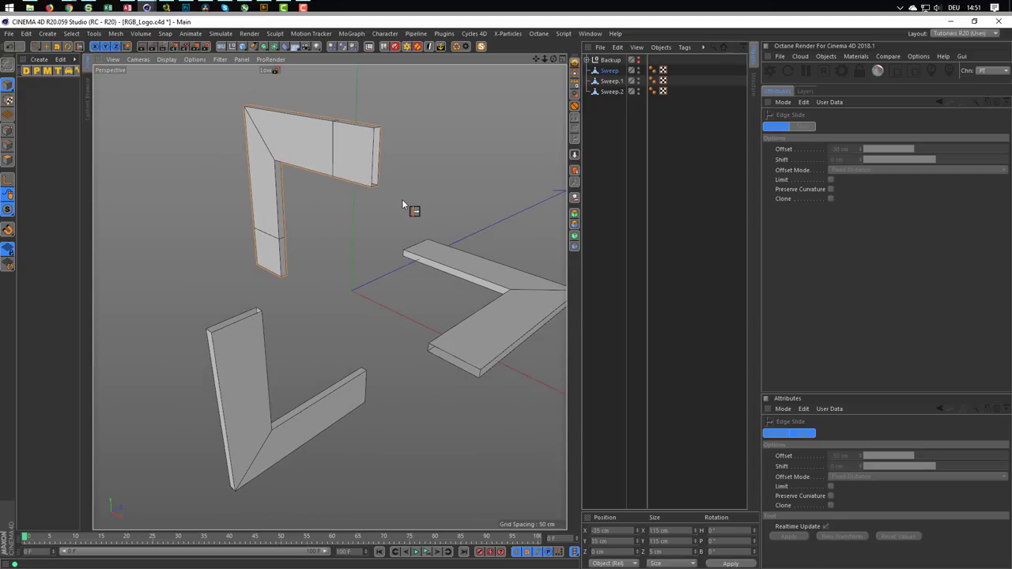
pyautogui.click(612, 70)
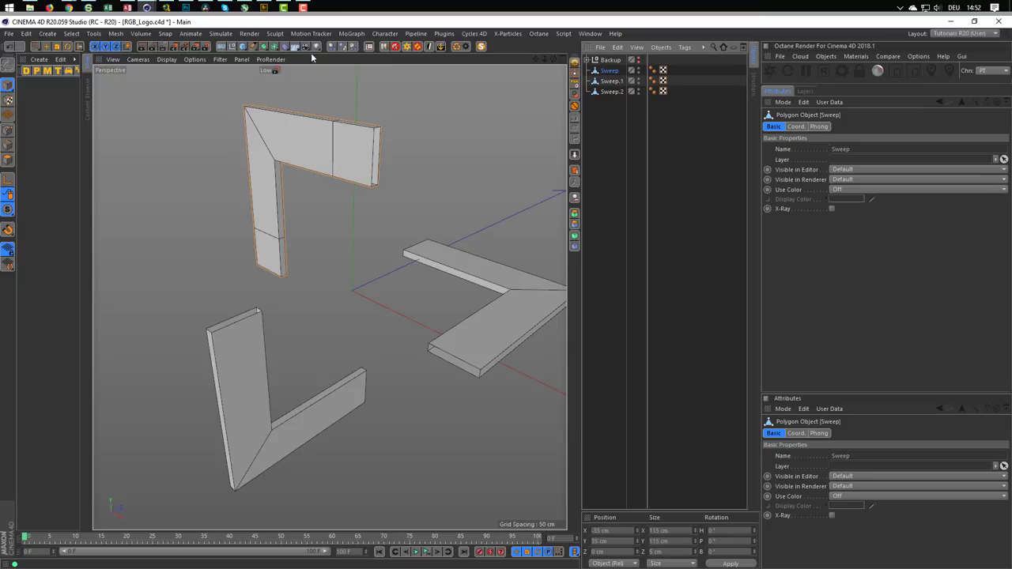
pyautogui.click(46, 46)
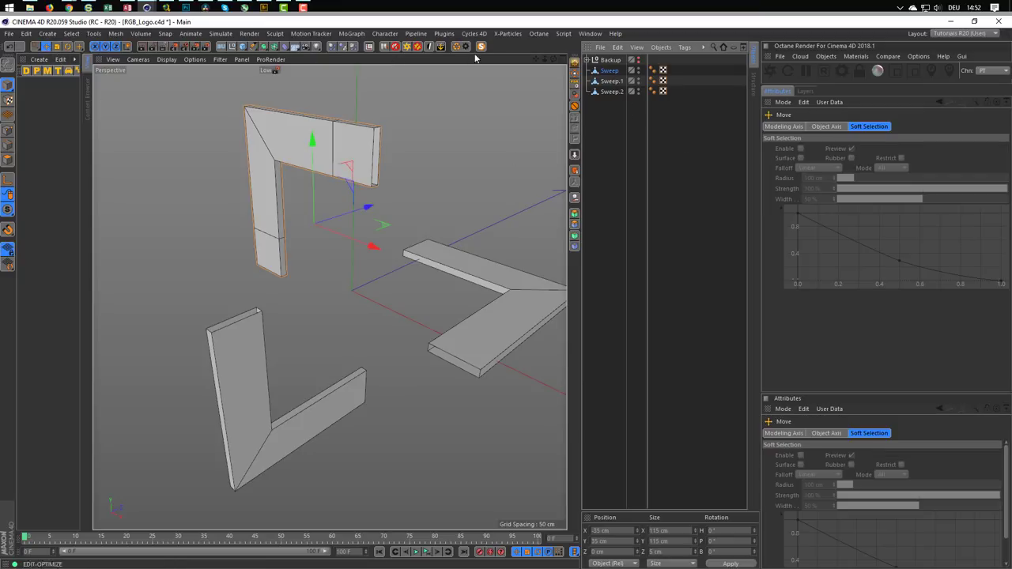
pyautogui.click(576, 75)
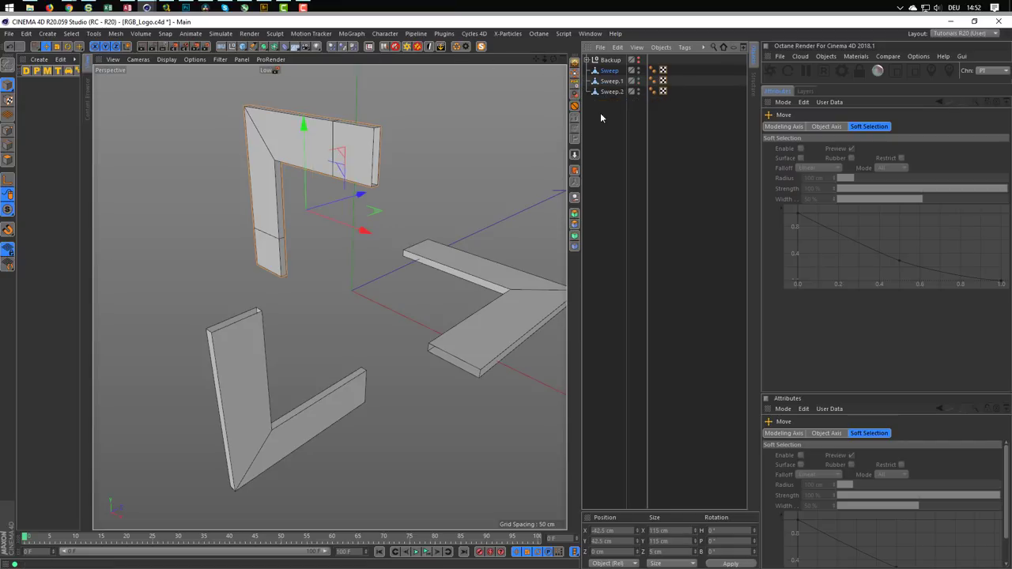
pyautogui.click(610, 82)
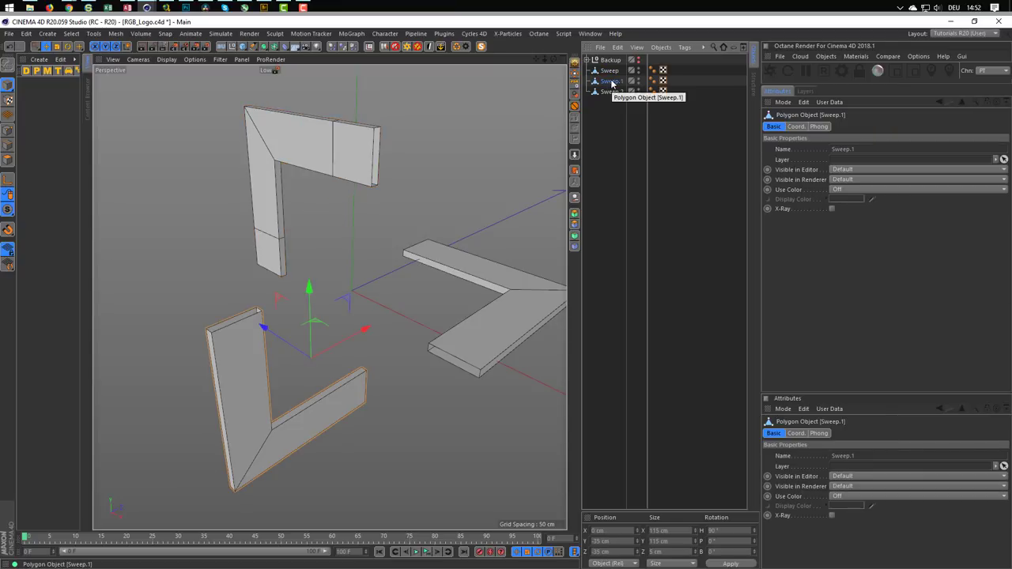
# Step: MagicCenter the axes of Sweep.1 and Sweep.2, checking the Mesh > Axis Center dialog afterward
pyautogui.click(576, 74)
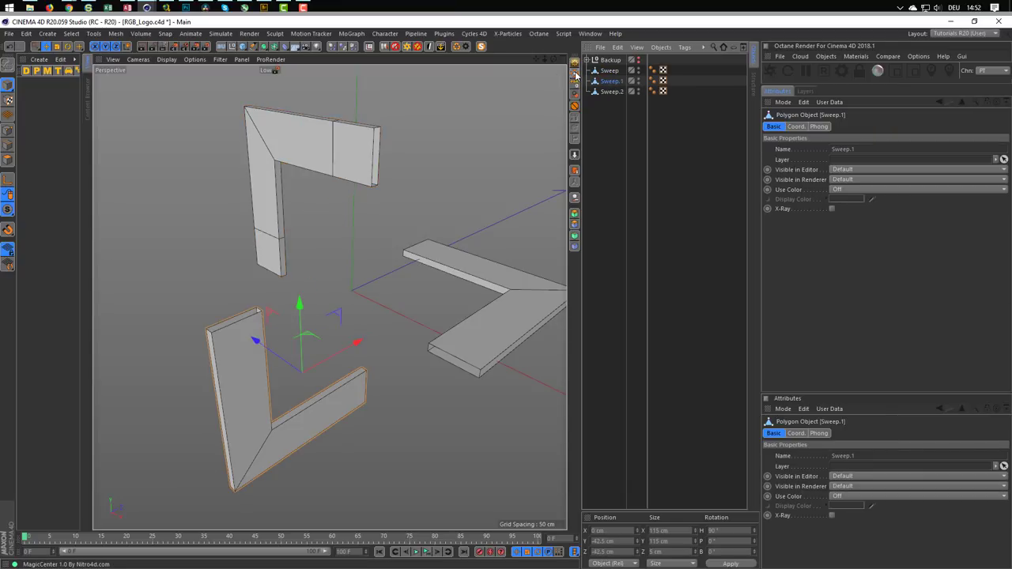
pyautogui.click(610, 92)
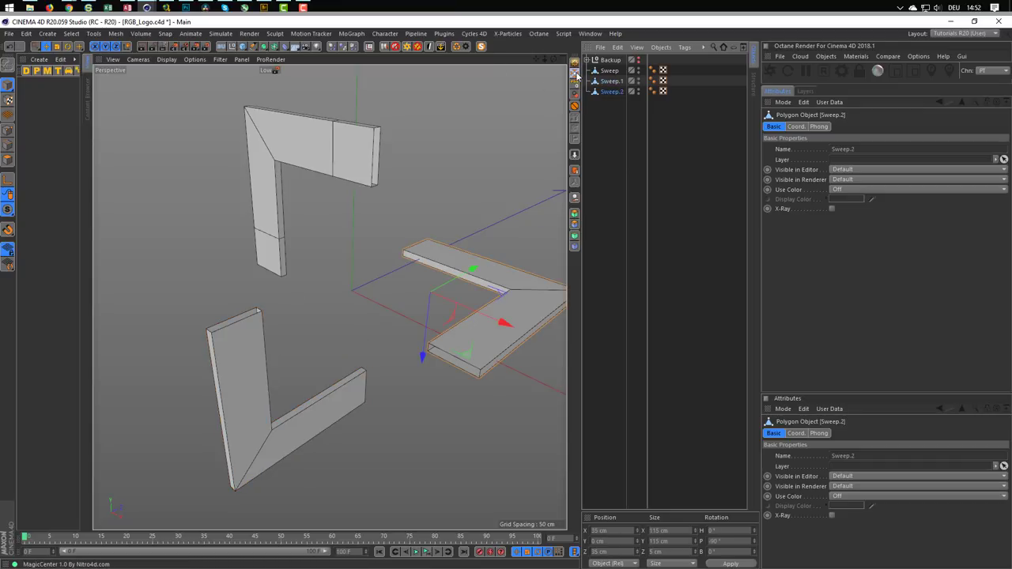
pyautogui.click(577, 75)
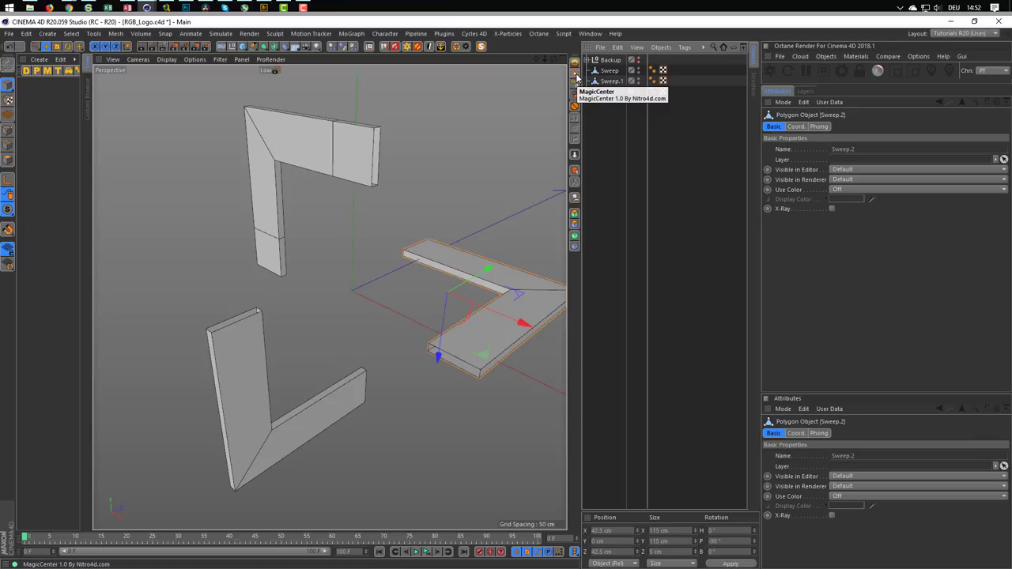
pyautogui.click(575, 75)
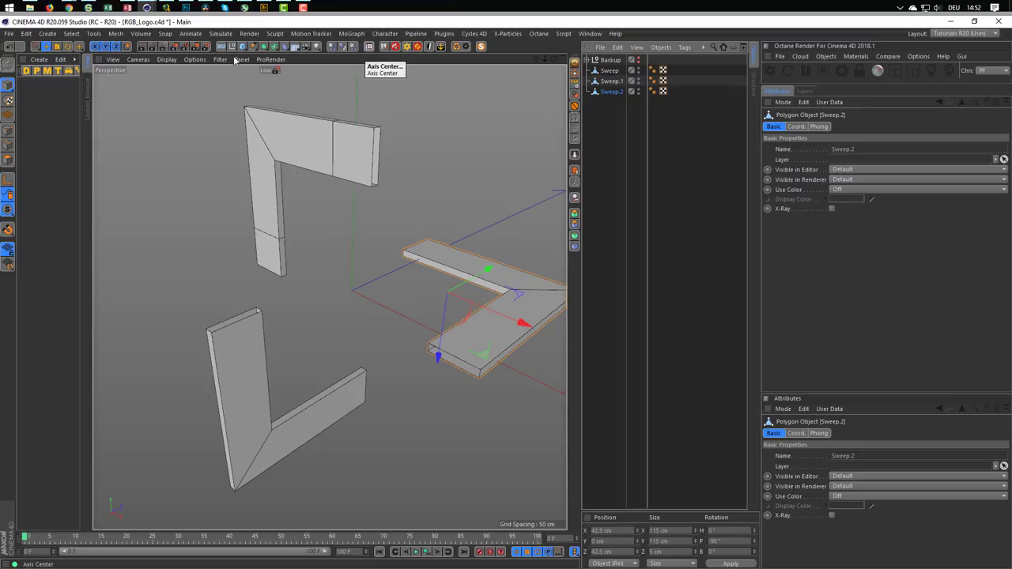
pyautogui.click(77, 36)
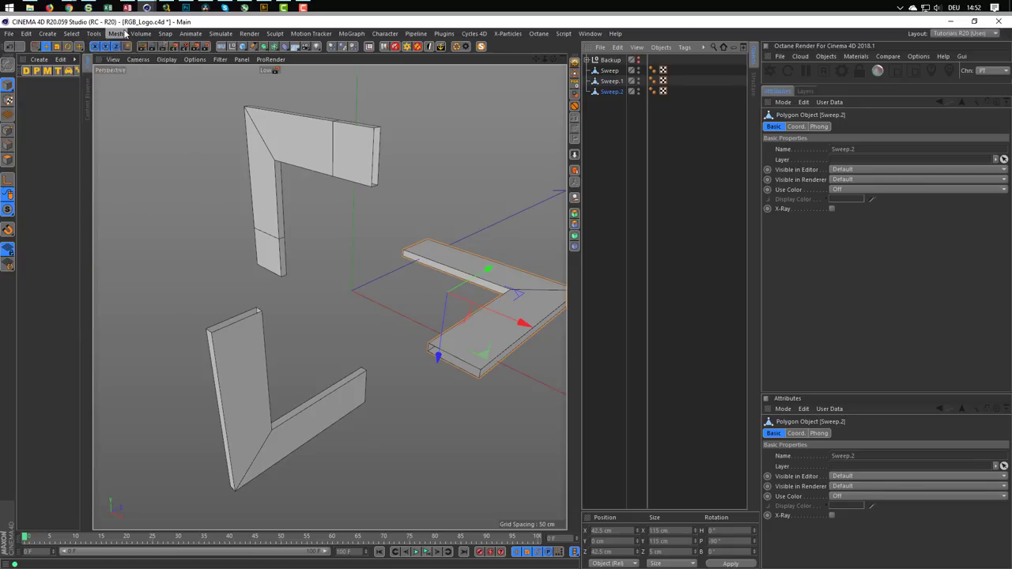
pyautogui.moveTo(125, 130)
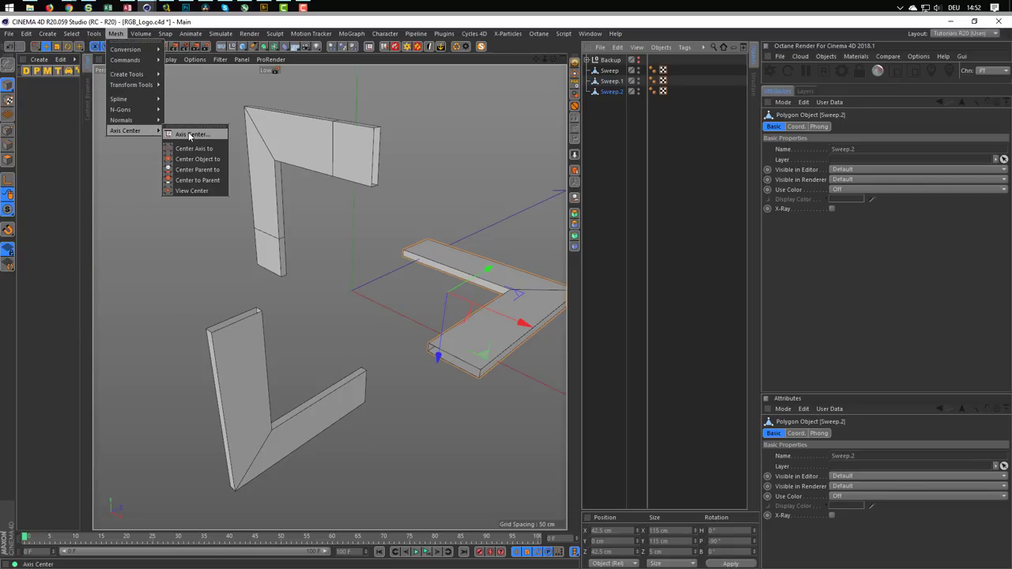
pyautogui.click(188, 134)
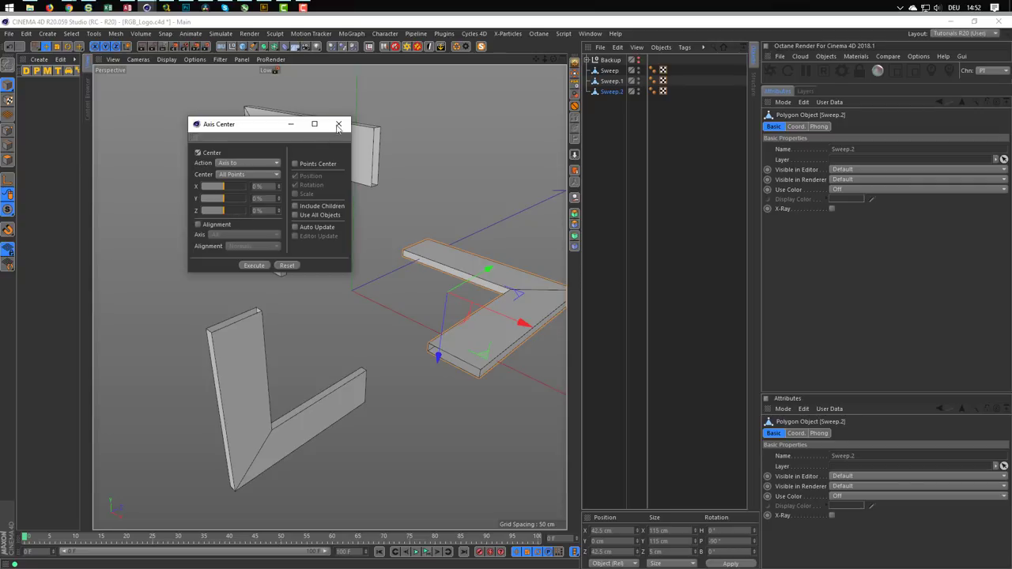
pyautogui.click(339, 128)
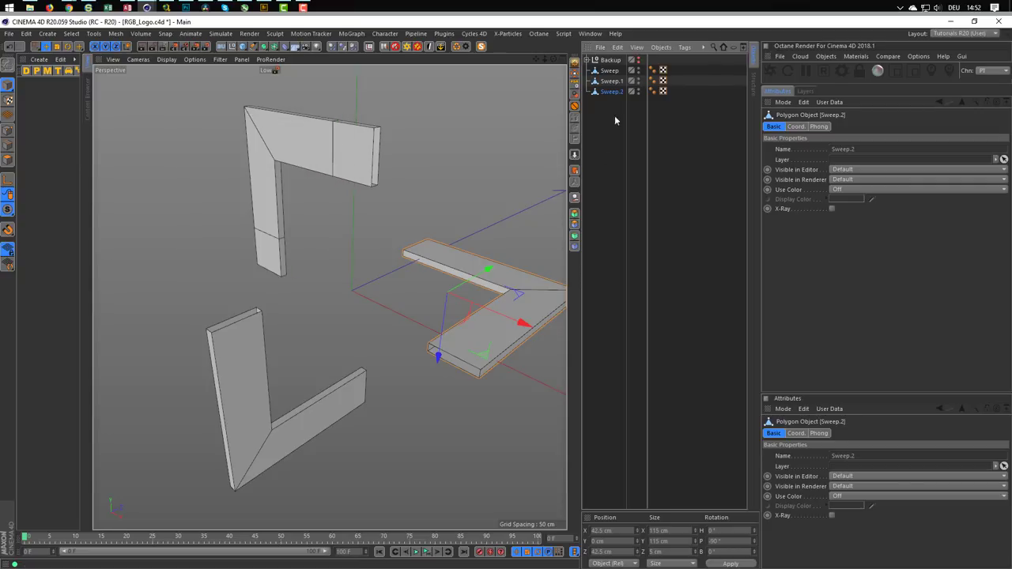
# Step: Nest the upper frame Sweep under Sweep.1 and reset its PSR to the parent
pyautogui.click(612, 70)
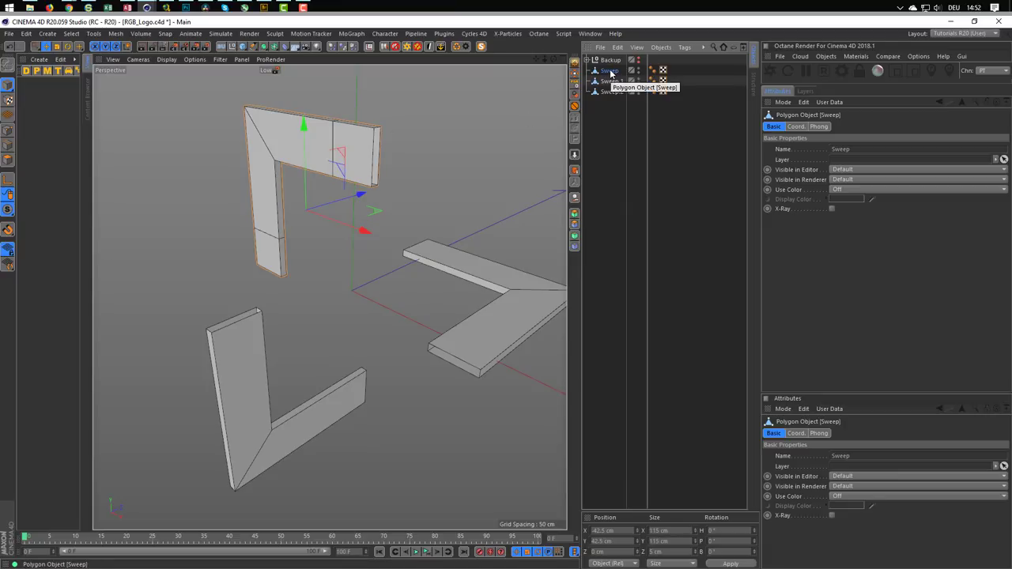
pyautogui.moveTo(611, 73); pyautogui.dragTo(615, 84)
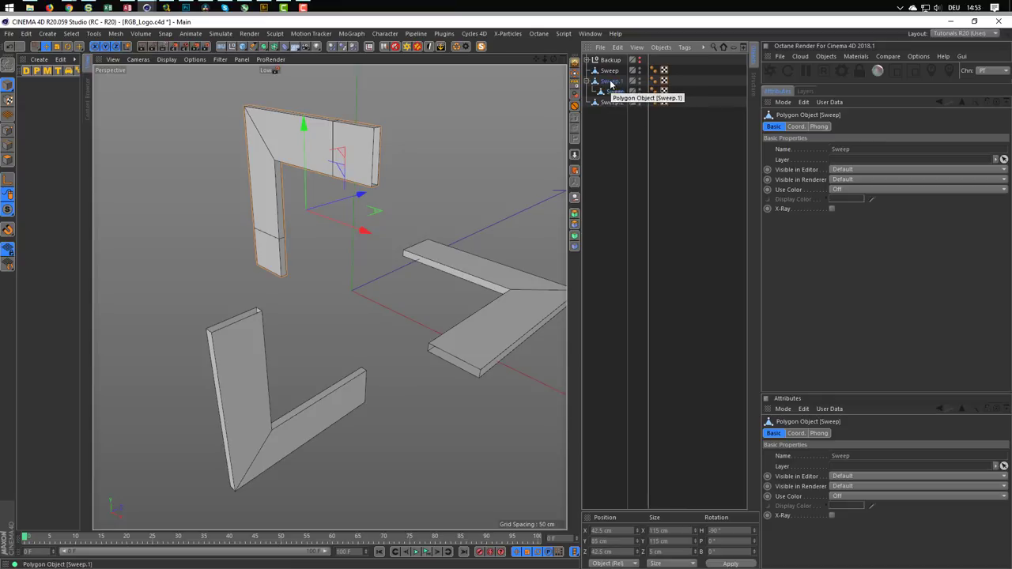
pyautogui.click(611, 82)
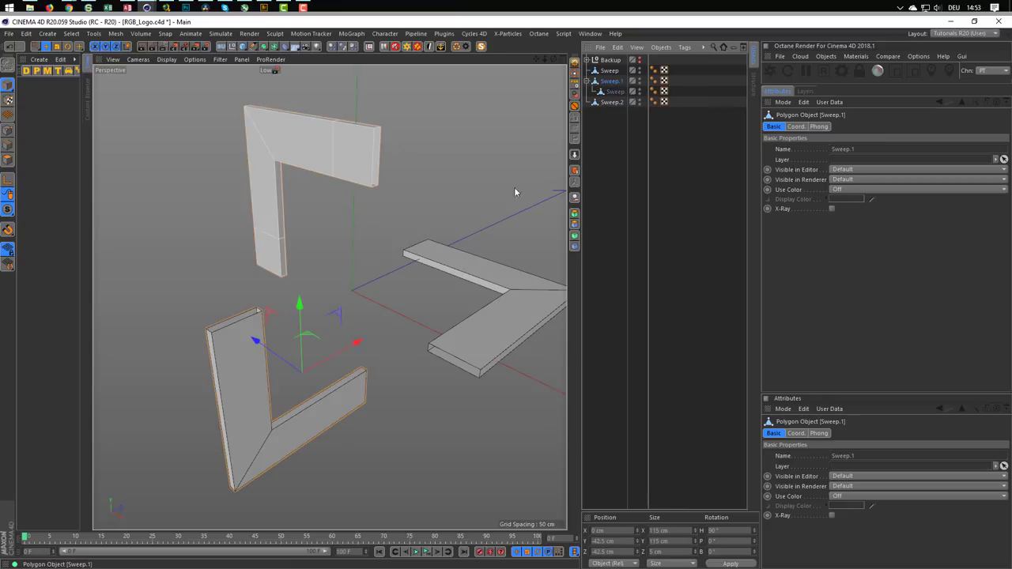
pyautogui.click(621, 92)
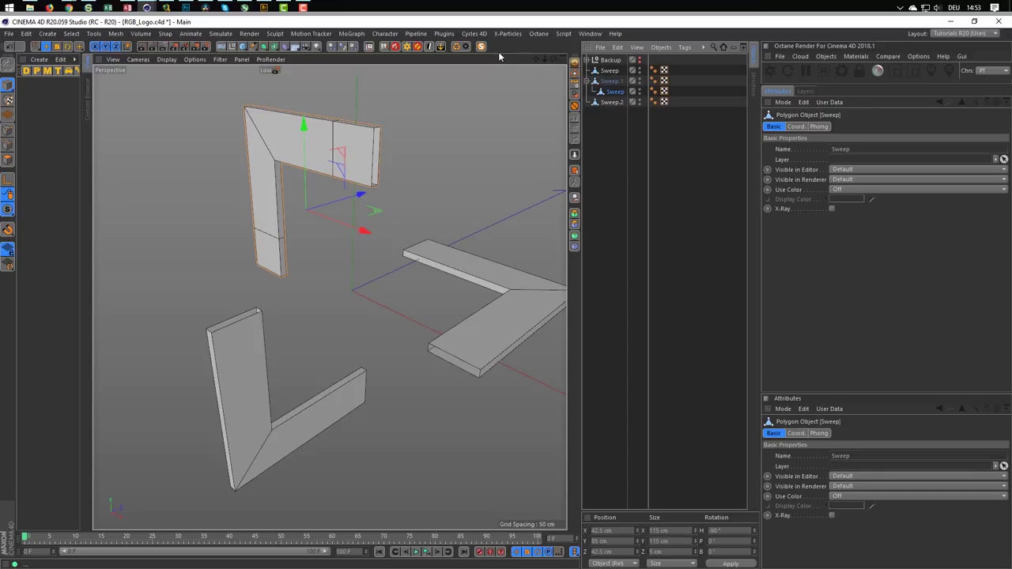
pyautogui.click(386, 34)
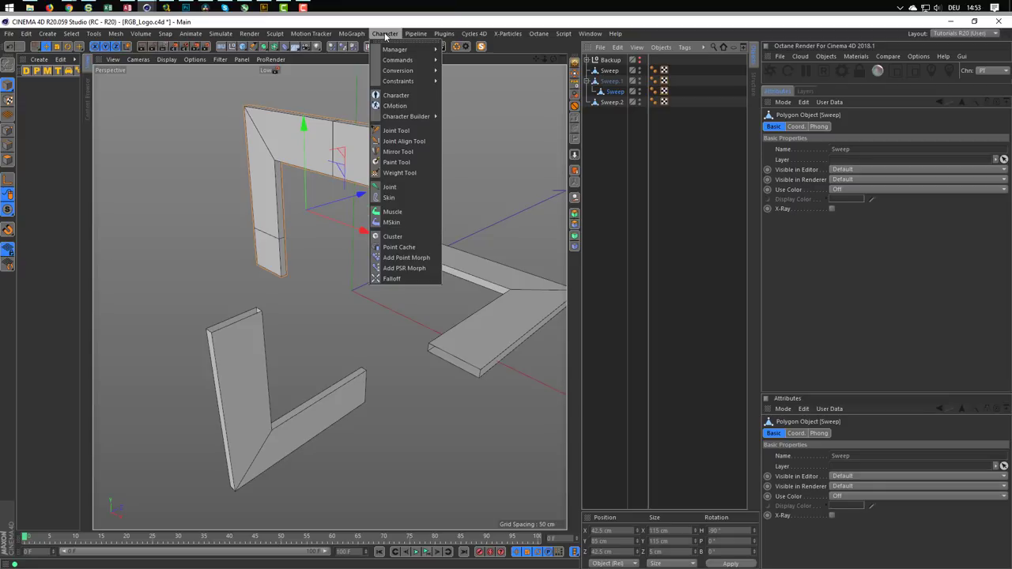
pyautogui.moveTo(397, 60)
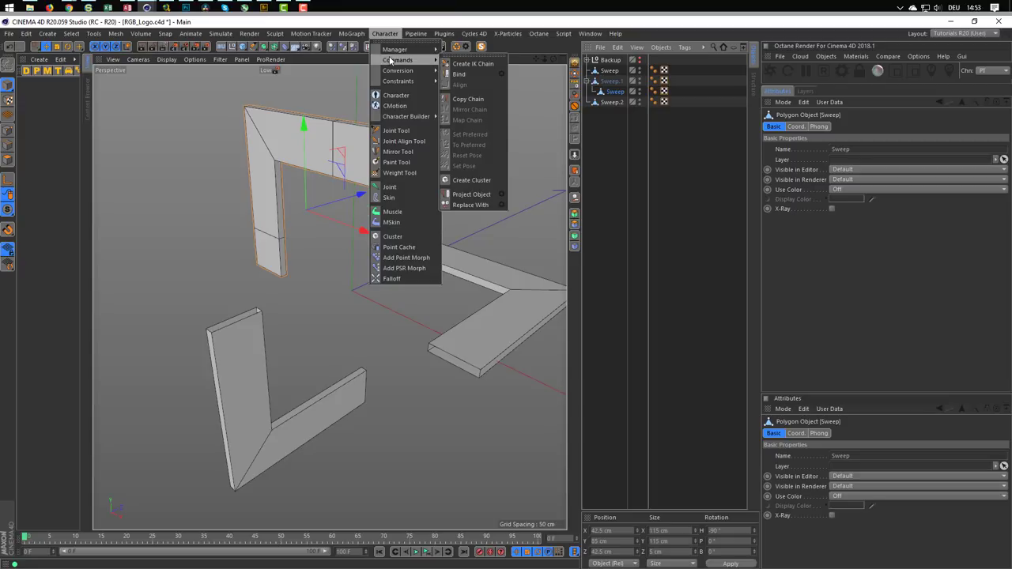
pyautogui.click(441, 26)
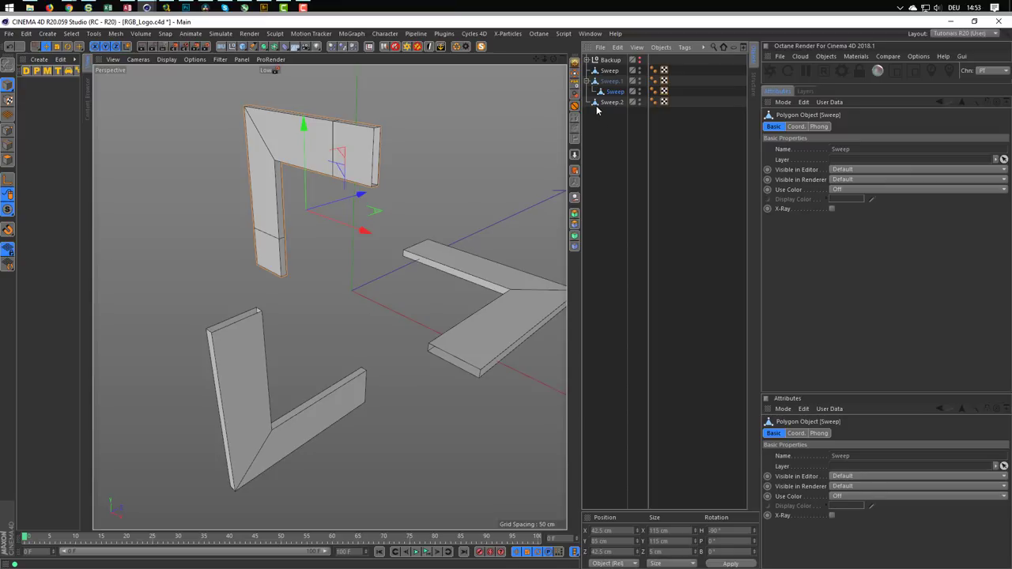
pyautogui.hotkey('shift', 'c')
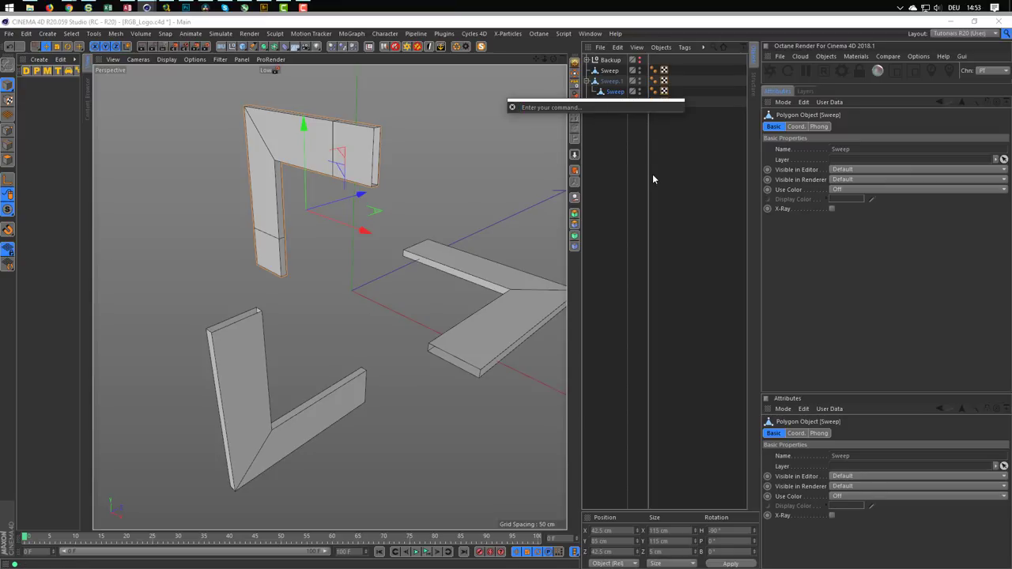
pyautogui.write('reset')
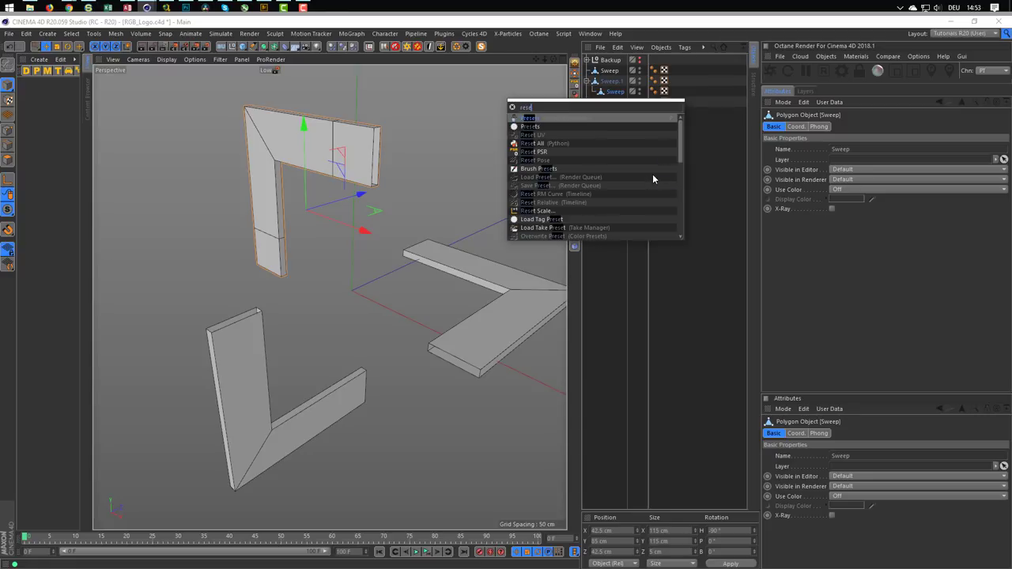
pyautogui.write(' ps')
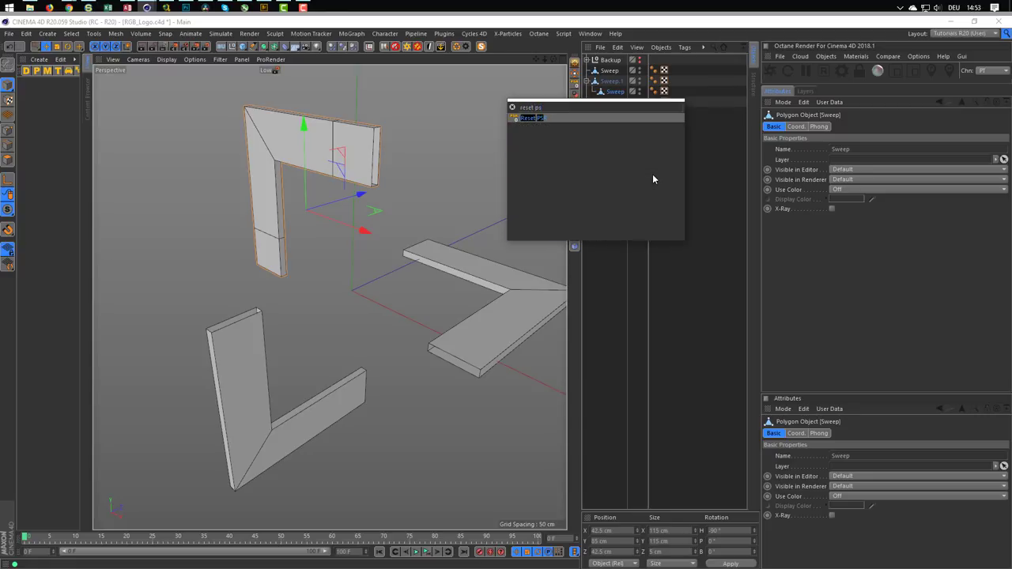
pyautogui.click(601, 116)
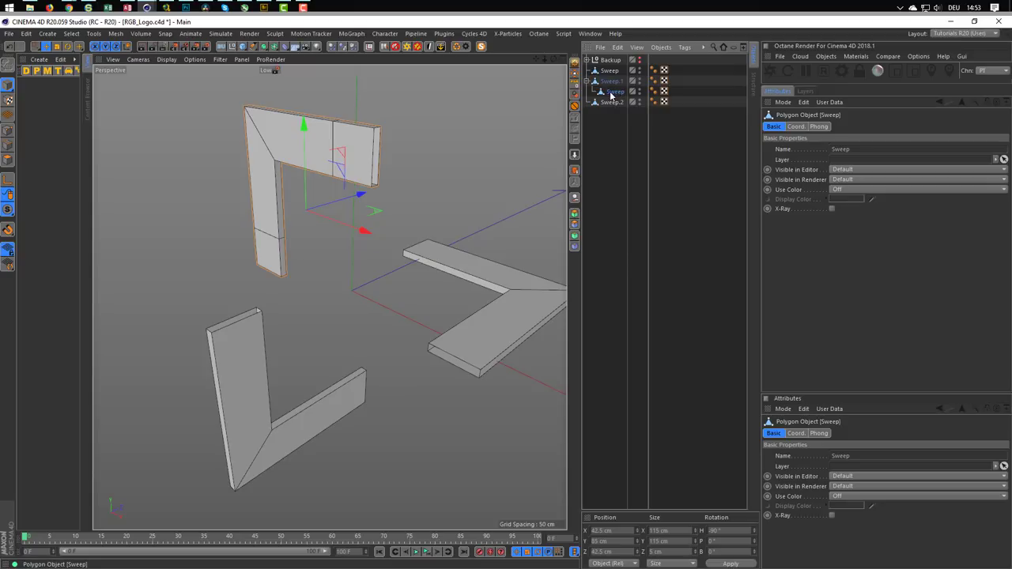
pyautogui.click(574, 84)
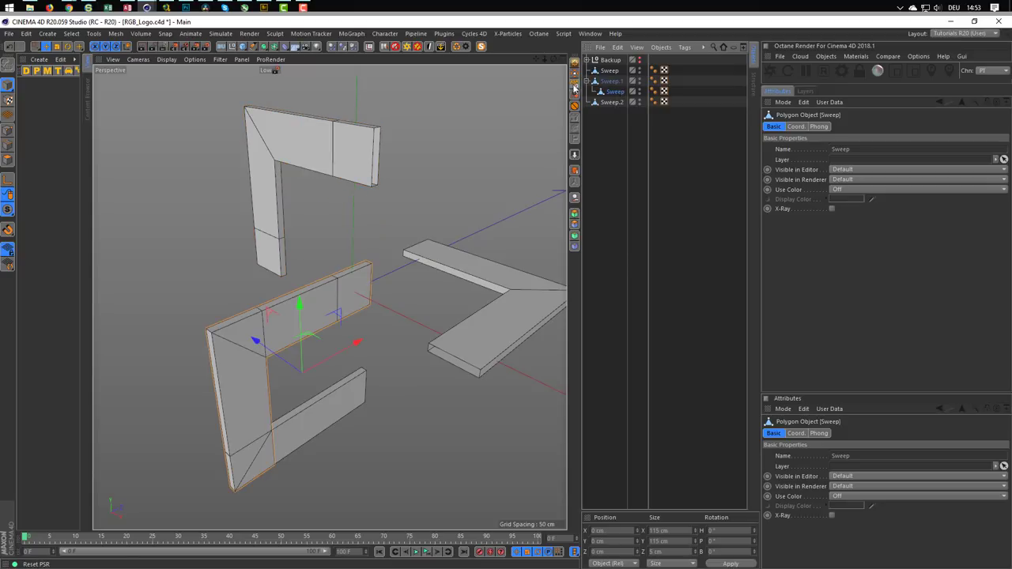
# Step: Rotate the C-shaped frame 90° upright, move it to top level and delete Sweep.1
pyautogui.moveTo(249, 341)
pyautogui.keyDown('alt'); pyautogui.mouseDown()
pyautogui.moveTo(260, 232)
pyautogui.moveTo(271, 226)
pyautogui.moveTo(278, 244)
pyautogui.mouseUp(); pyautogui.keyUp('alt')
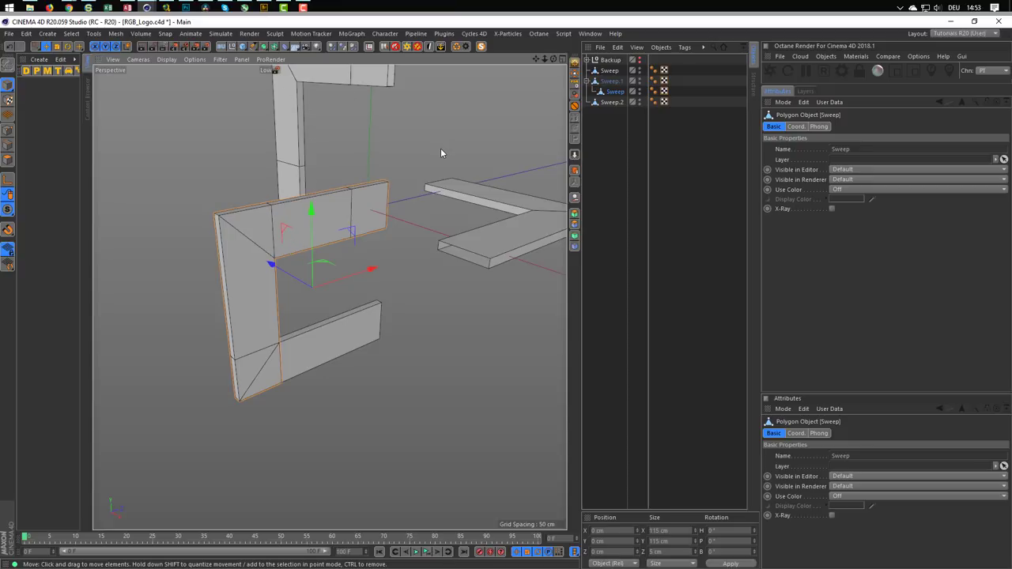
pyautogui.press('r')
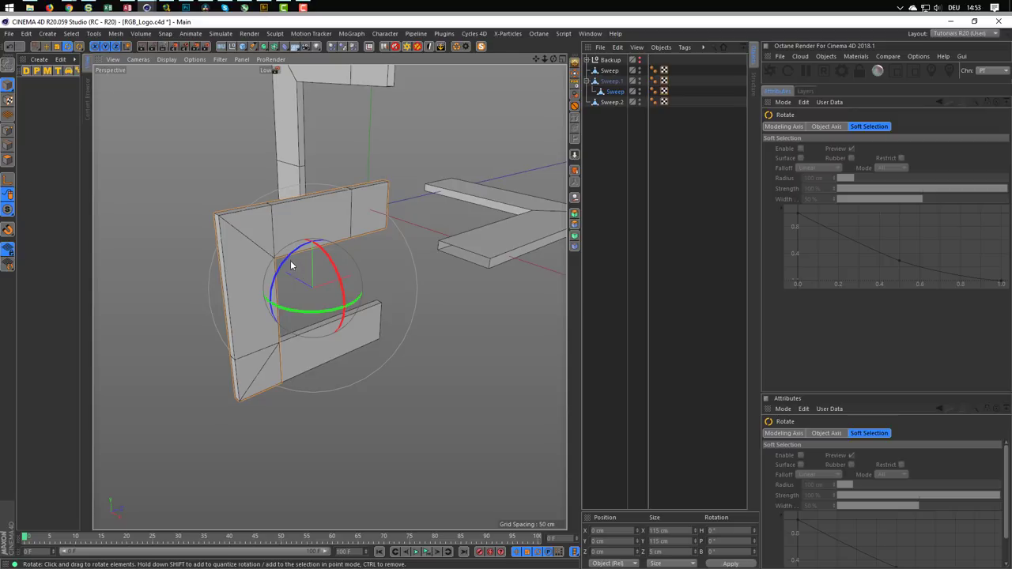
pyautogui.moveTo(289, 263); pyautogui.dragTo(308, 340)
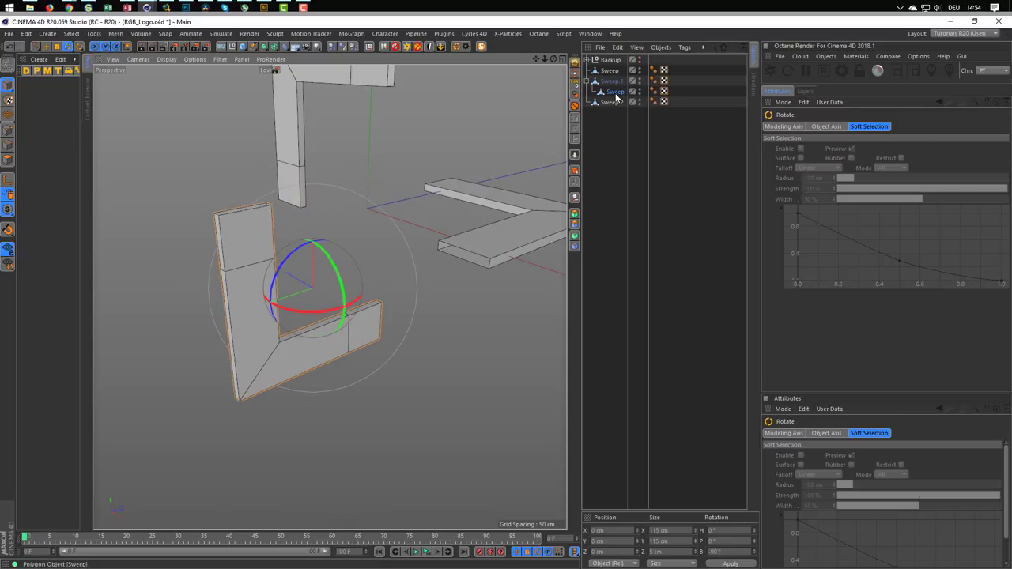
pyautogui.moveTo(612, 91); pyautogui.dragTo(609, 96)
pyautogui.click(615, 81)
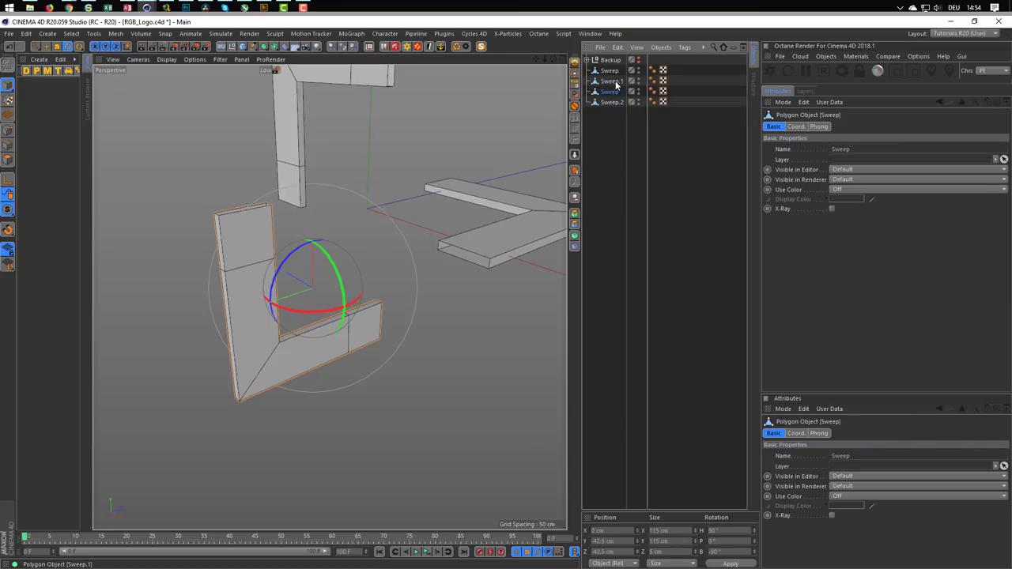
pyautogui.press('Delete')
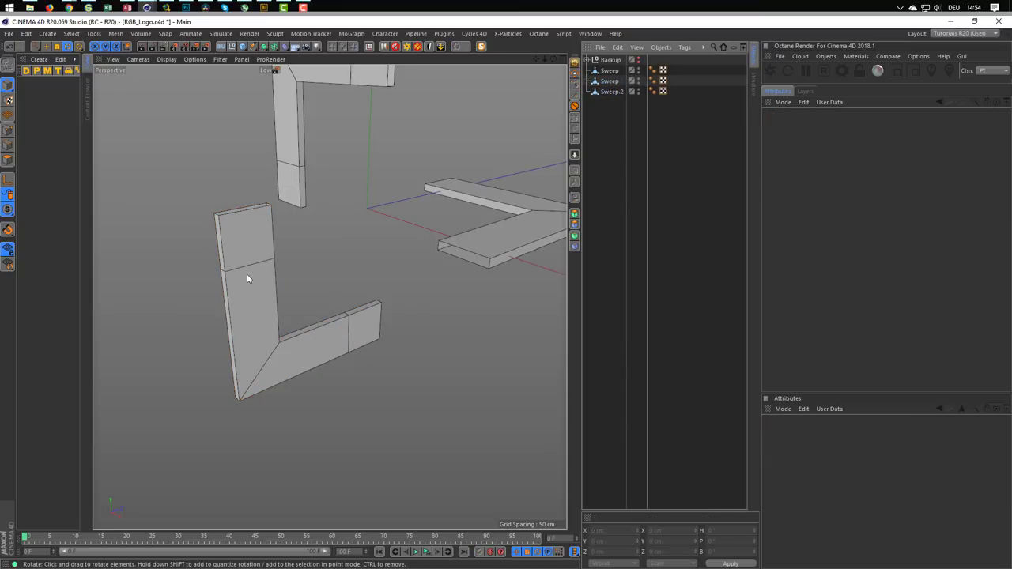
# Step: Place the flat frame under Sweep.2, reset and rotate it, unparent it and delete Sweep.2
pyautogui.click(609, 82)
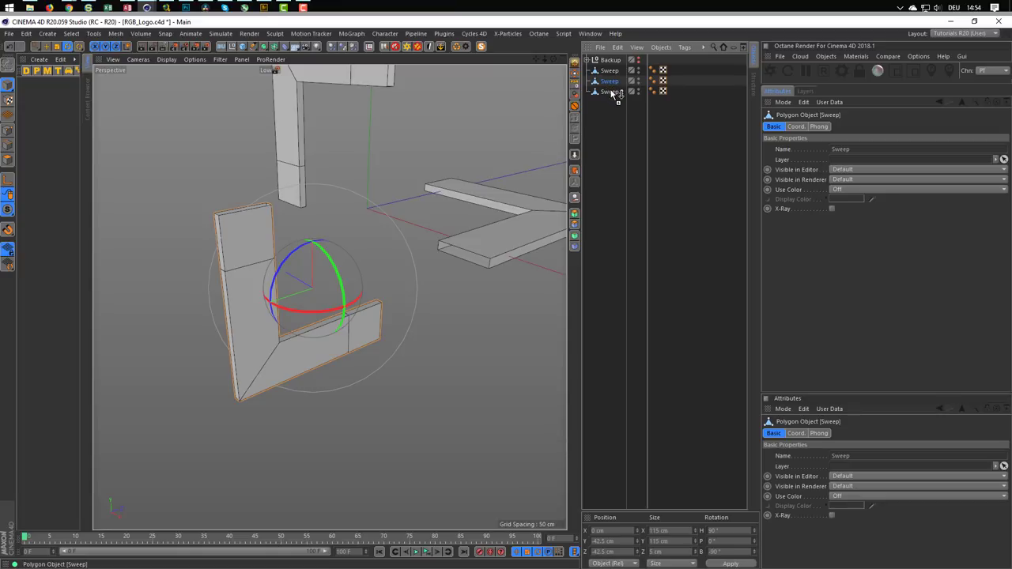
pyautogui.moveTo(608, 82); pyautogui.dragTo(612, 93)
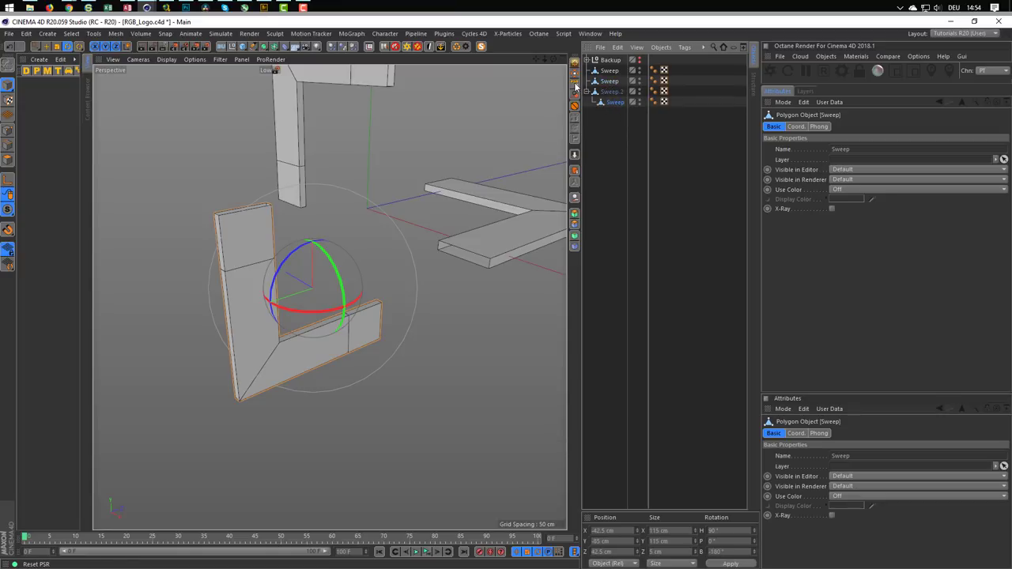
pyautogui.click(575, 83)
pyautogui.keyDown('alt'); pyautogui.moveTo(545, 168); pyautogui.dragTo(411, 261); pyautogui.keyUp('alt')
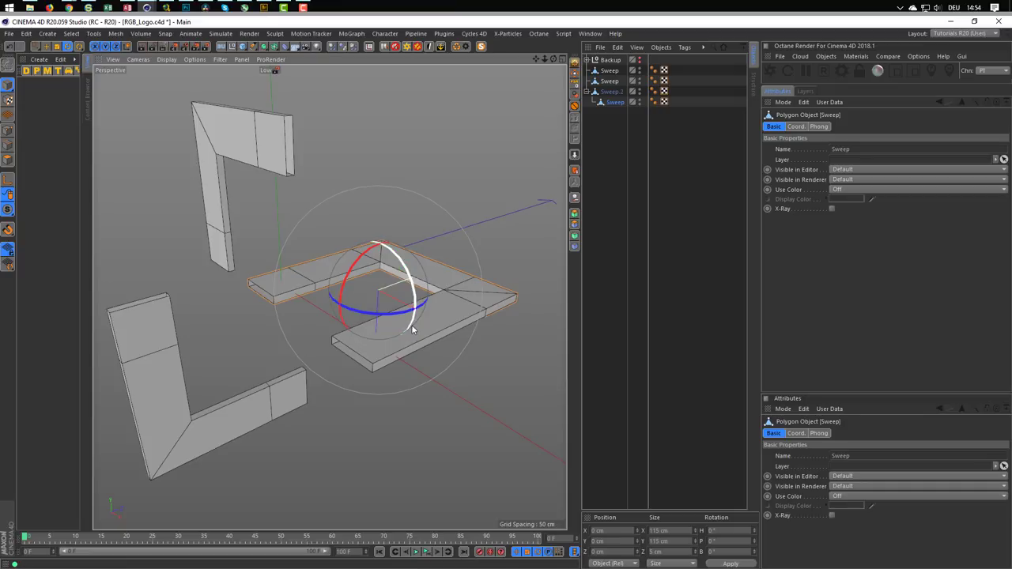
pyautogui.moveTo(352, 301)
pyautogui.mouseDown()
pyautogui.moveTo(340, 314)
pyautogui.moveTo(271, 300)
pyautogui.mouseUp()
pyautogui.moveTo(621, 103); pyautogui.dragTo(613, 89)
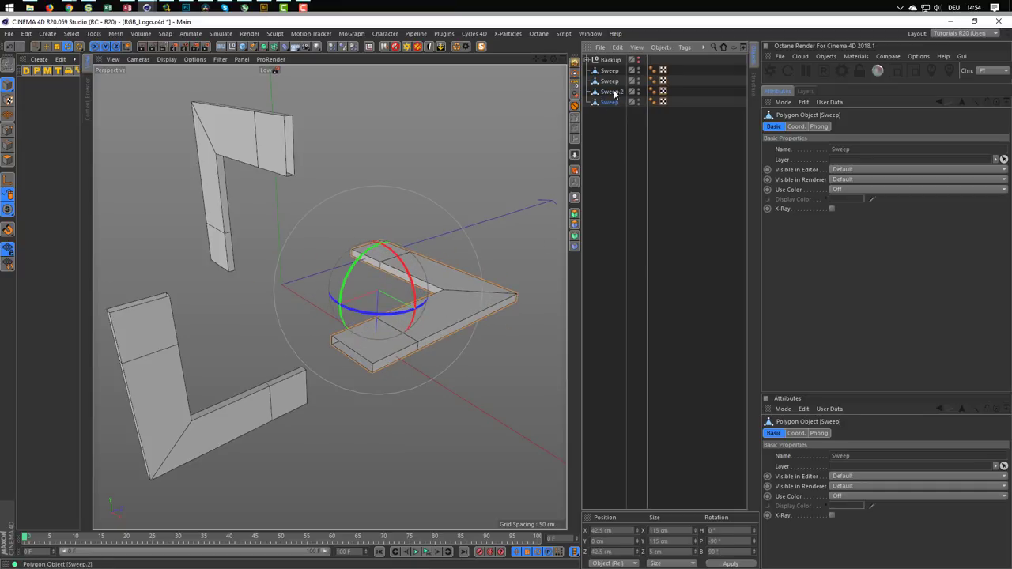
pyautogui.press('Delete')
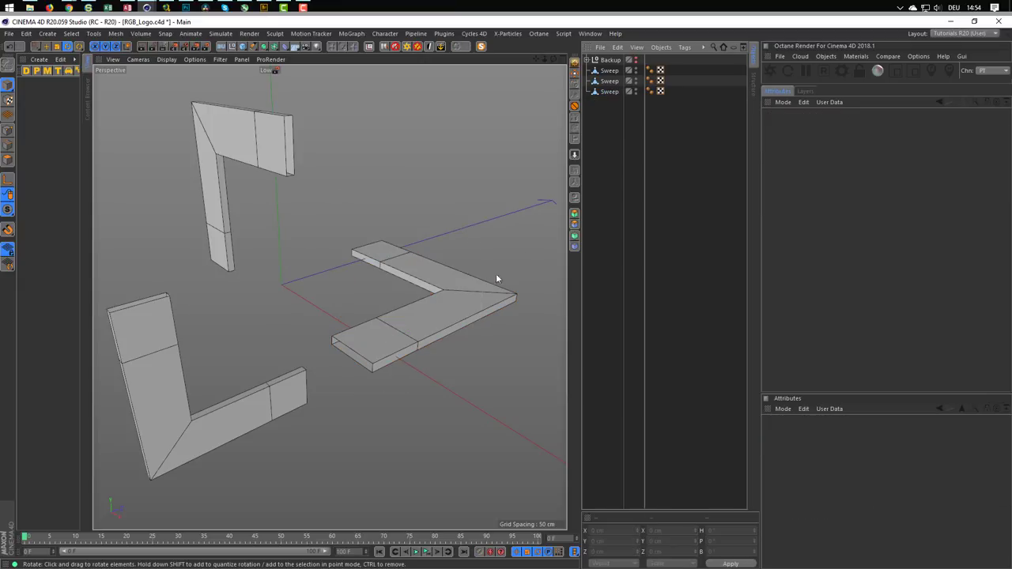
pyautogui.scroll(-3, 496, 274)
pyautogui.moveTo(449, 277)
pyautogui.keyDown('alt'); pyautogui.mouseDown()
pyautogui.moveTo(393, 200)
pyautogui.moveTo(459, 214)
pyautogui.moveTo(411, 196)
pyautogui.moveTo(324, 221)
pyautogui.moveTo(329, 248)
pyautogui.moveTo(317, 242)
pyautogui.moveTo(396, 197)
pyautogui.moveTo(291, 228)
pyautogui.moveTo(332, 220)
pyautogui.mouseUp(); pyautogui.keyUp('alt')
pyautogui.scroll(3, 396, 197)
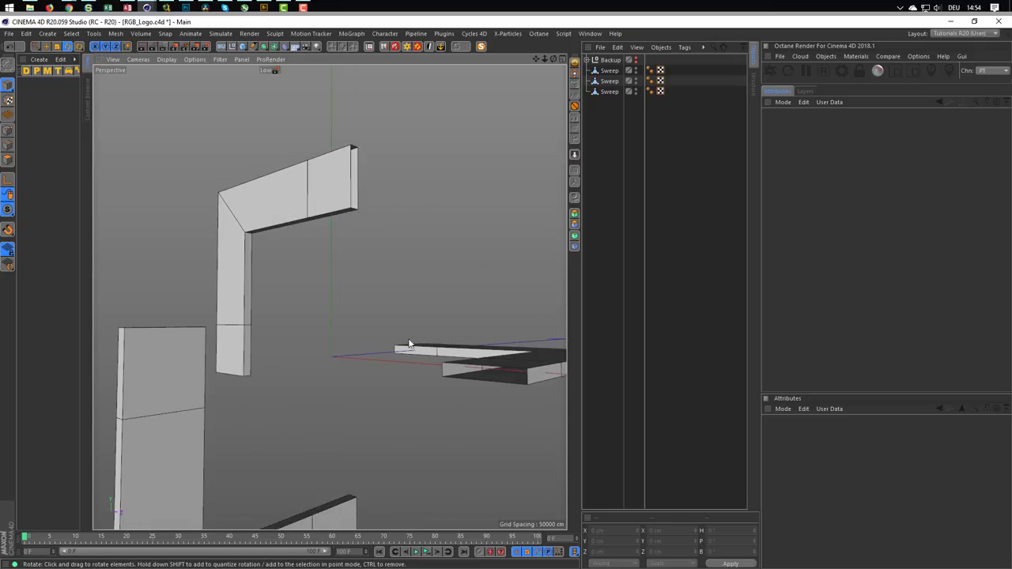
pyautogui.press('h')
pyautogui.keyDown('alt'); pyautogui.moveTo(327, 177); pyautogui.dragTo(333, 227); pyautogui.keyUp('alt')
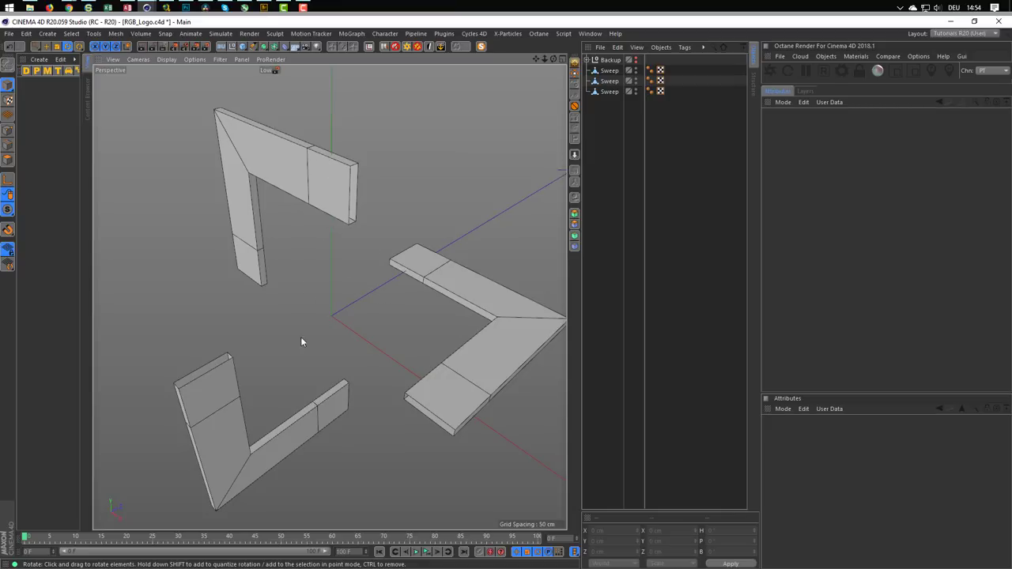
pyautogui.moveTo(270, 287)
pyautogui.keyDown('alt'); pyautogui.mouseDown()
pyautogui.moveTo(271, 271)
pyautogui.moveTo(296, 280)
pyautogui.moveTo(264, 267)
pyautogui.moveTo(192, 299)
pyautogui.moveTo(165, 293)
pyautogui.moveTo(158, 305)
pyautogui.moveTo(167, 283)
pyautogui.moveTo(283, 251)
pyautogui.moveTo(209, 317)
pyautogui.moveTo(214, 272)
pyautogui.moveTo(197, 264)
pyautogui.mouseUp(); pyautogui.keyUp('alt')
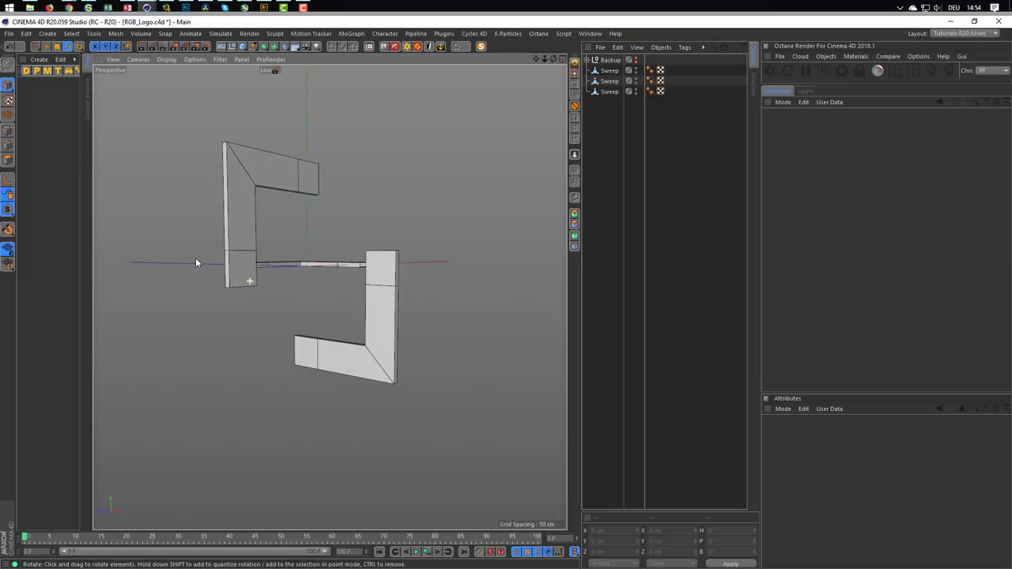
pyautogui.moveTo(306, 341)
pyautogui.keyDown('alt'); pyautogui.mouseDown()
pyautogui.moveTo(350, 293)
pyautogui.moveTo(436, 289)
pyautogui.moveTo(257, 242)
pyautogui.moveTo(239, 247)
pyautogui.moveTo(252, 243)
pyautogui.mouseUp(); pyautogui.keyUp('alt')
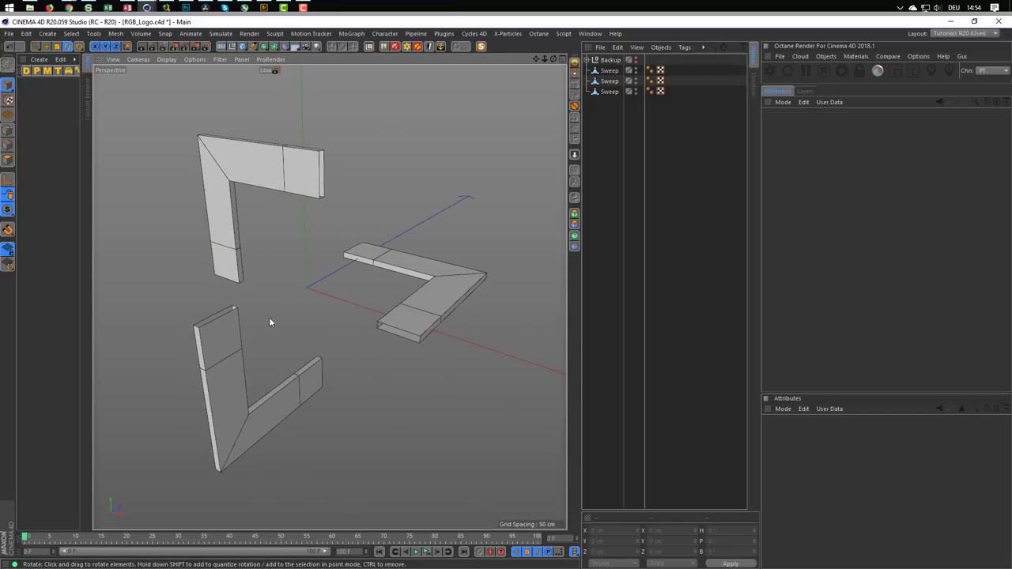
pyautogui.moveTo(249, 268)
pyautogui.keyDown('alt'); pyautogui.mouseDown()
pyautogui.moveTo(214, 244)
pyautogui.moveTo(294, 257)
pyautogui.moveTo(258, 253)
pyautogui.moveTo(431, 237)
pyautogui.mouseUp(); pyautogui.keyUp('alt')
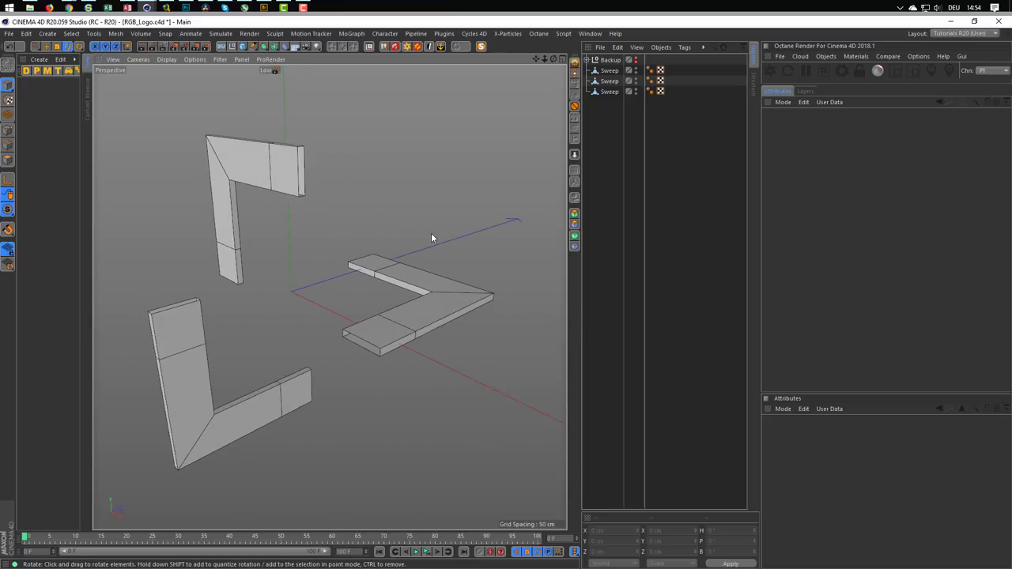
# Step: Compare the model against the rendered logo in the Picture Viewer, then close it
pyautogui.hotkey('shift', 'r')
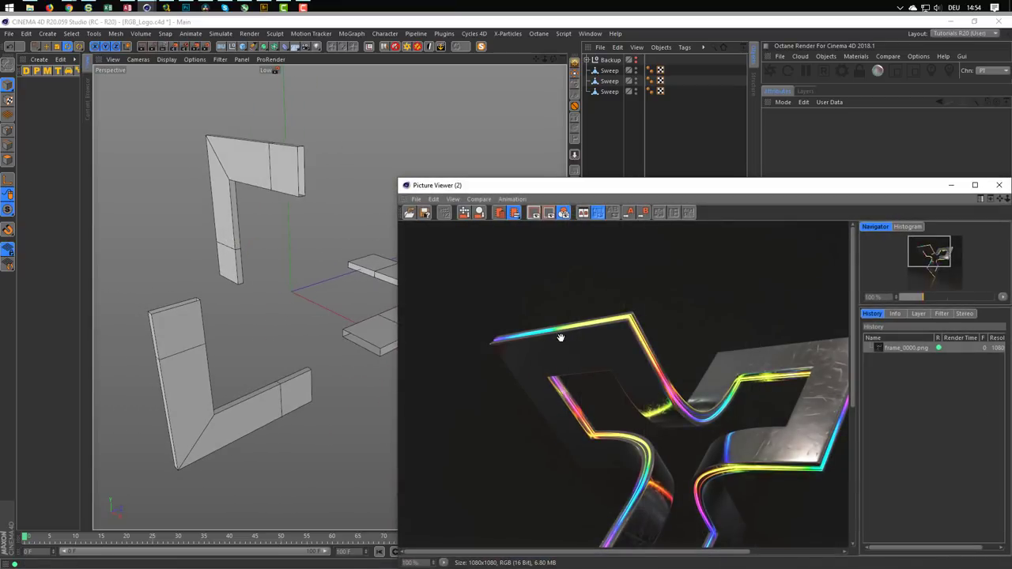
pyautogui.scroll(-2, 569, 338)
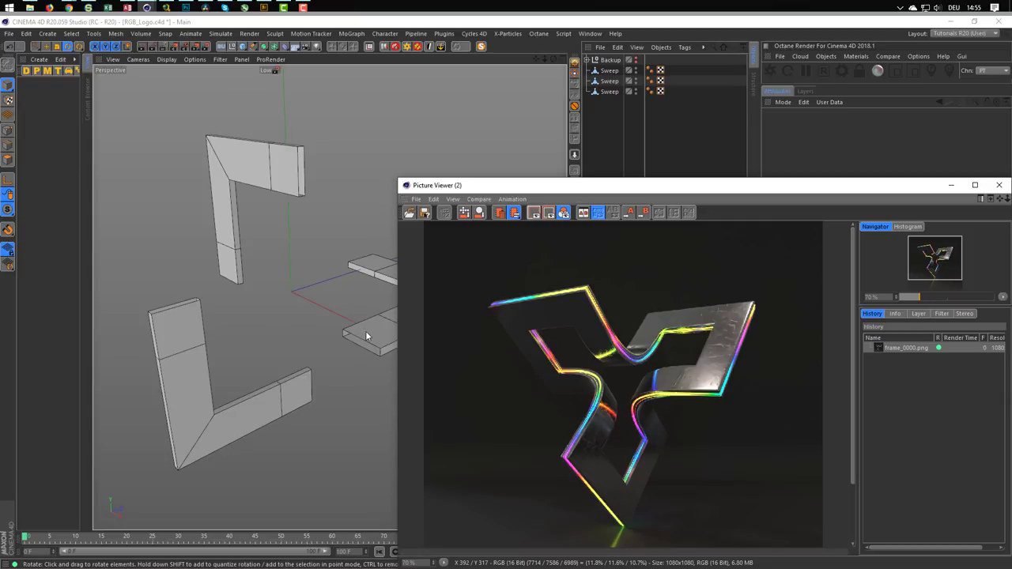
pyautogui.moveTo(364, 332)
pyautogui.keyDown('alt'); pyautogui.mouseDown()
pyautogui.moveTo(234, 330)
pyautogui.moveTo(342, 333)
pyautogui.mouseUp(); pyautogui.keyUp('alt')
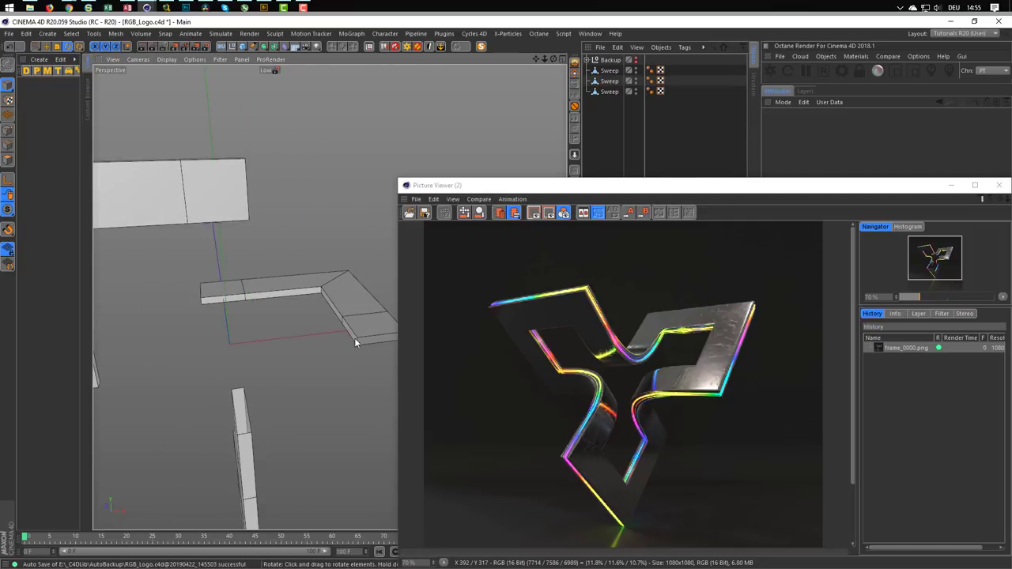
pyautogui.keyDown('alt'); pyautogui.moveTo(221, 202); pyautogui.dragTo(287, 198); pyautogui.keyUp('alt')
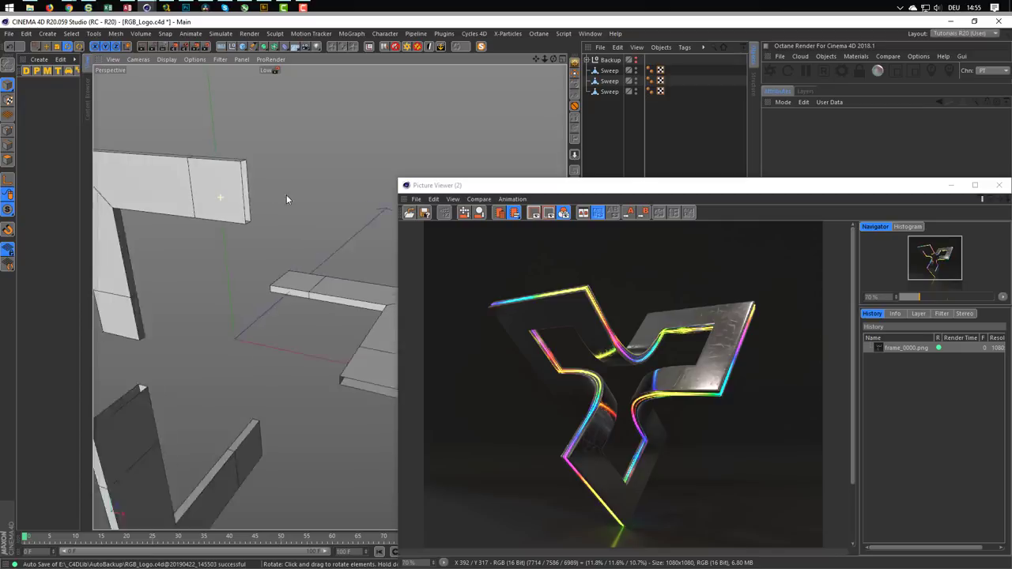
pyautogui.click(999, 185)
# Step: Box-select the three Sweep frames and Ctrl-drag copies into the Backup null
pyautogui.moveTo(211, 191)
pyautogui.keyDown('alt'); pyautogui.mouseDown()
pyautogui.moveTo(366, 145)
pyautogui.moveTo(393, 190)
pyautogui.mouseUp(); pyautogui.keyUp('alt')
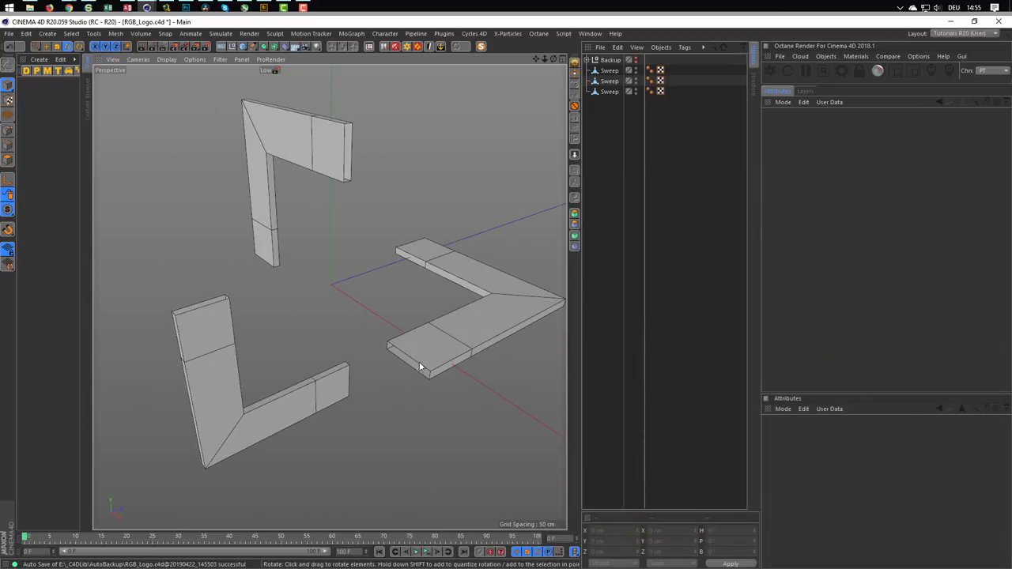
pyautogui.moveTo(201, 306)
pyautogui.keyDown('alt'); pyautogui.mouseDown()
pyautogui.moveTo(159, 286)
pyautogui.moveTo(212, 306)
pyautogui.mouseUp(); pyautogui.keyUp('alt')
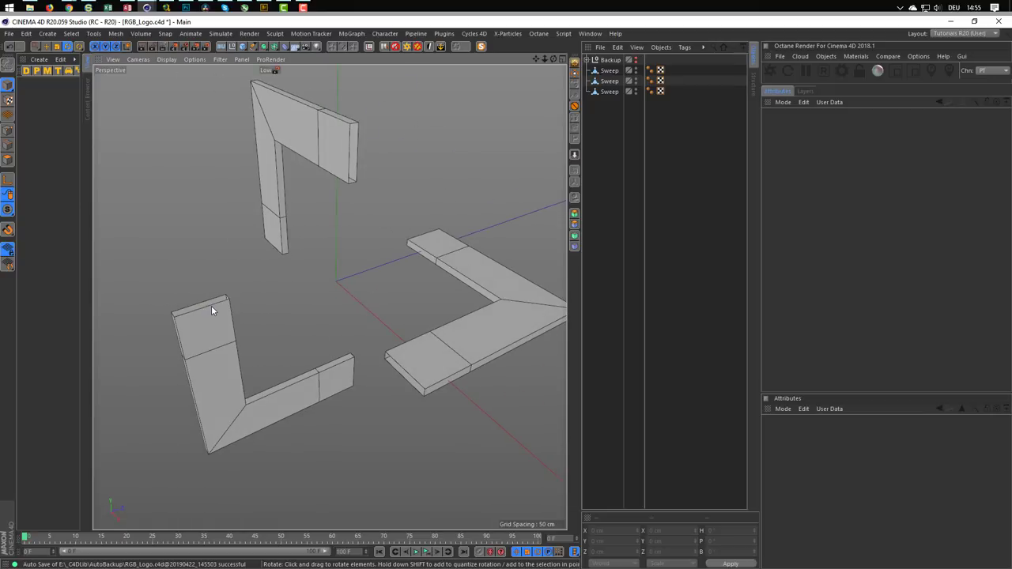
pyautogui.scroll(1, 205, 306)
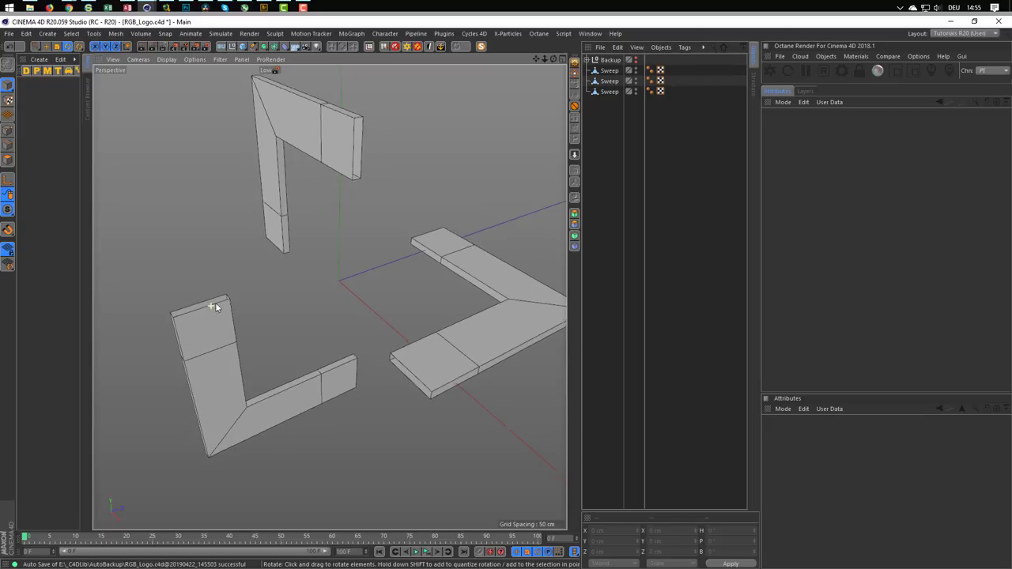
pyautogui.scroll(2, 215, 302)
pyautogui.scroll(2, 211, 290)
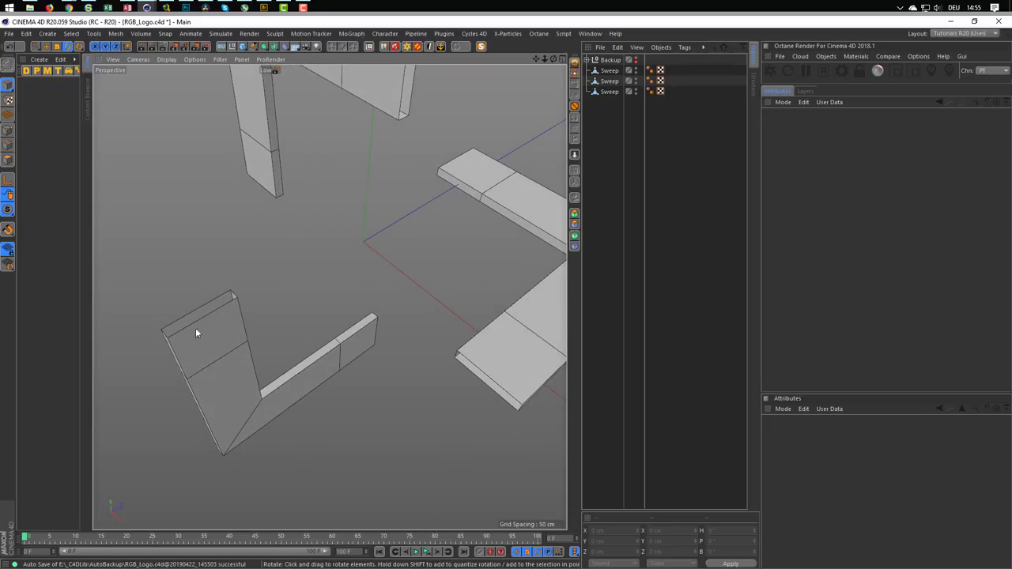
pyautogui.scroll(-2, 190, 342)
pyautogui.scroll(-2, 237, 336)
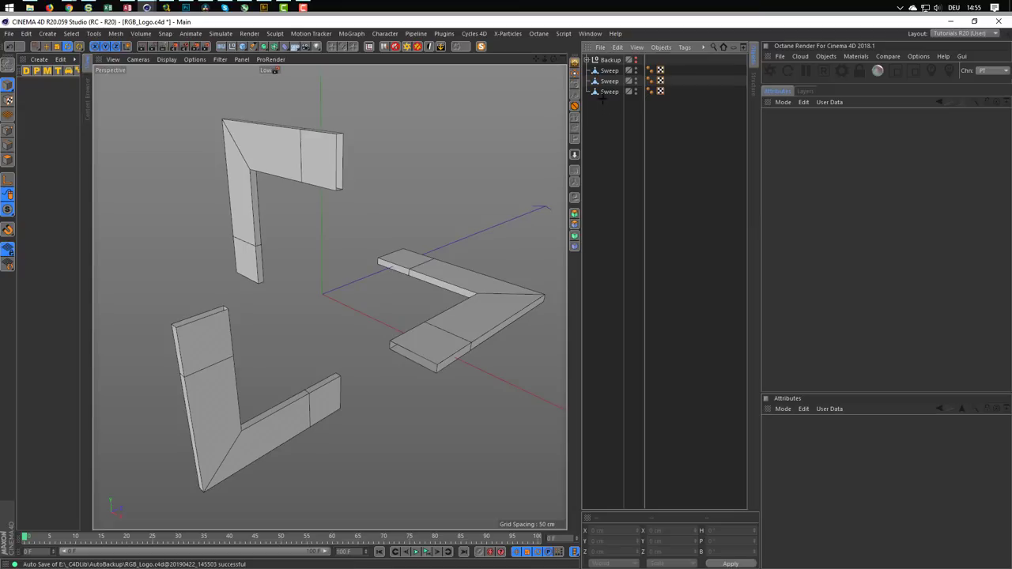
pyautogui.moveTo(602, 101); pyautogui.dragTo(620, 70)
pyautogui.moveTo(617, 71); pyautogui.dragTo(613, 61)
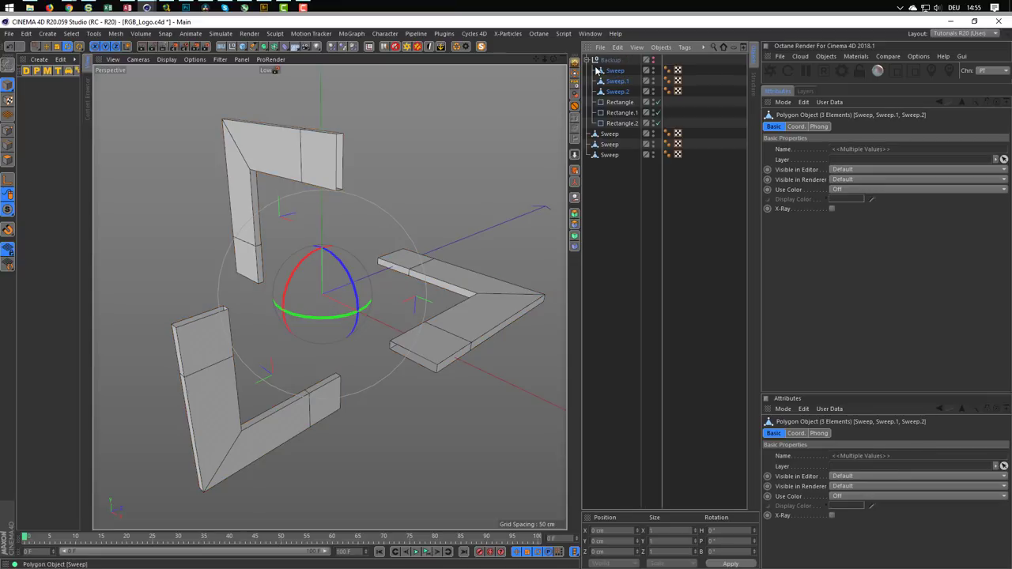
# Step: Save the scene, merge the three Sweeps into one object Sweep.1, and enter Polygons mode
pyautogui.click(589, 61)
pyautogui.hotkey('ctrl', 's')
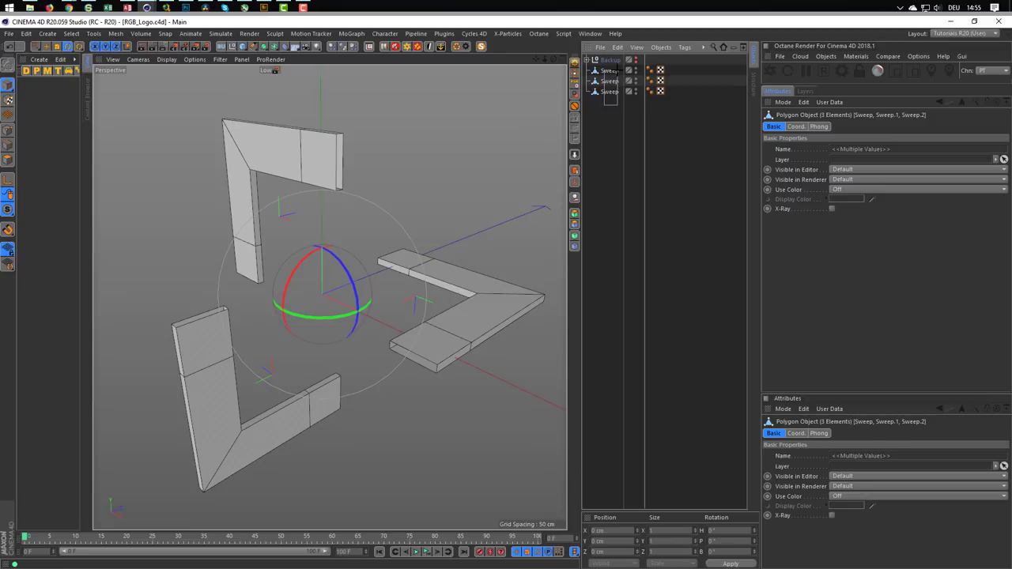
pyautogui.moveTo(612, 100); pyautogui.dragTo(616, 70)
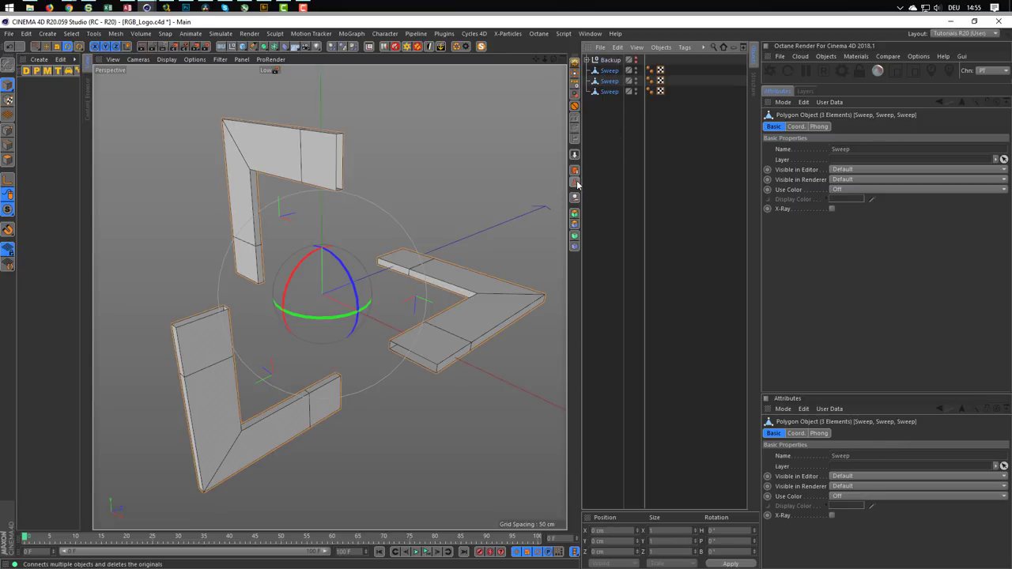
pyautogui.rightClick(611, 91)
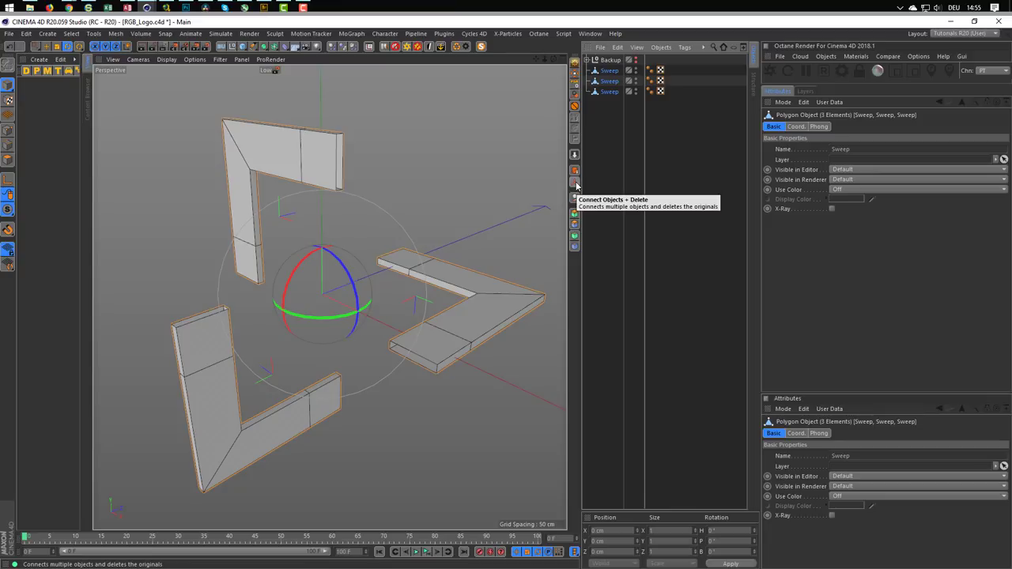
pyautogui.click(575, 183)
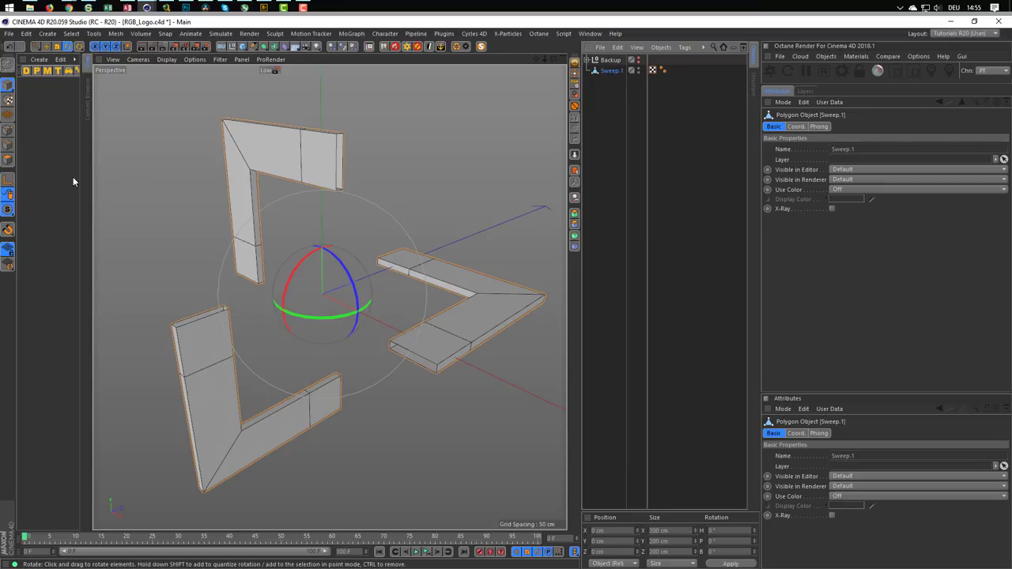
pyautogui.click(8, 159)
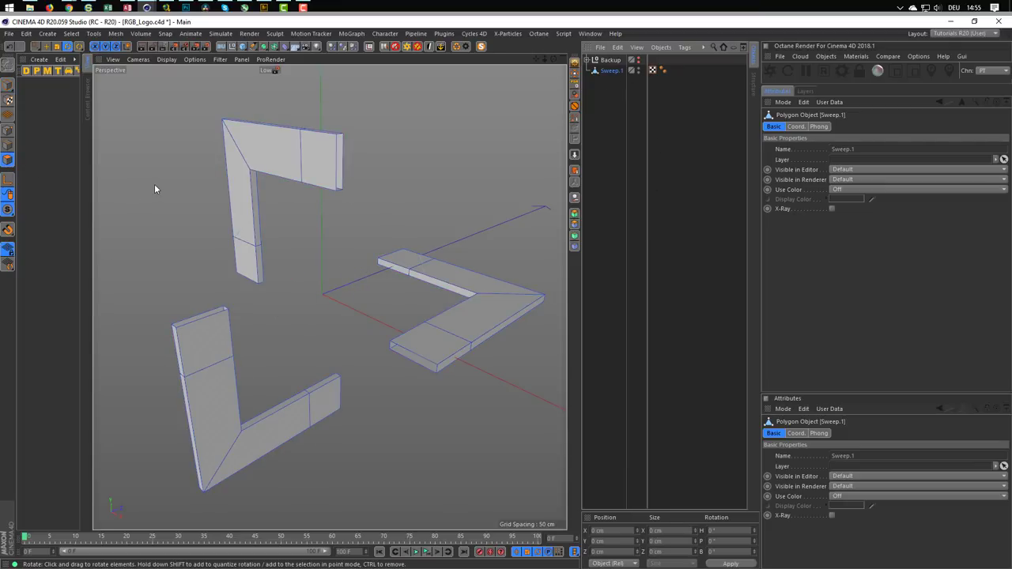
# Step: Cap the open ends of the upper frame and the small bar with Close Polygon Hole
pyautogui.press('m')
pyautogui.press('d')
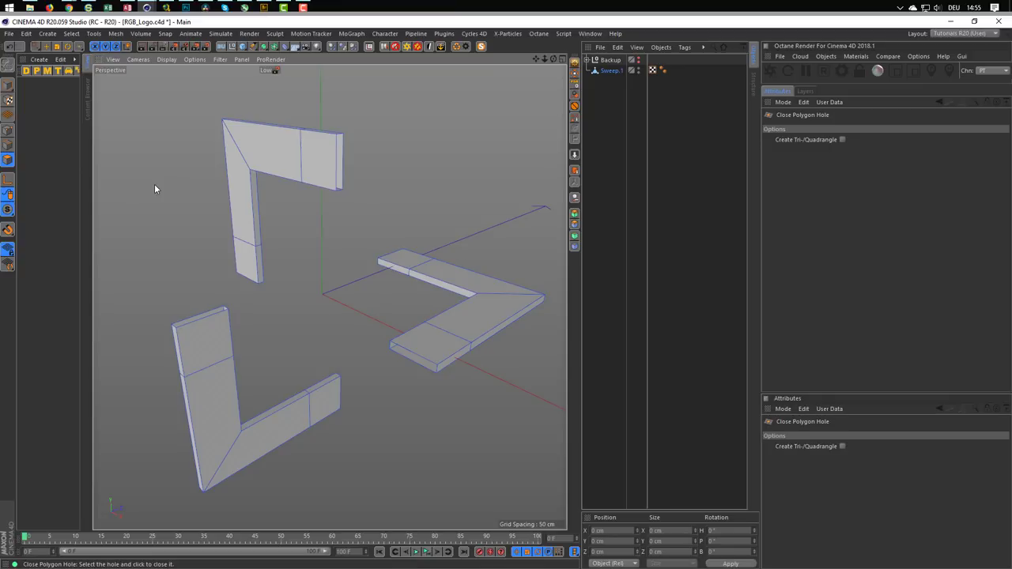
pyautogui.scroll(2, 340, 170)
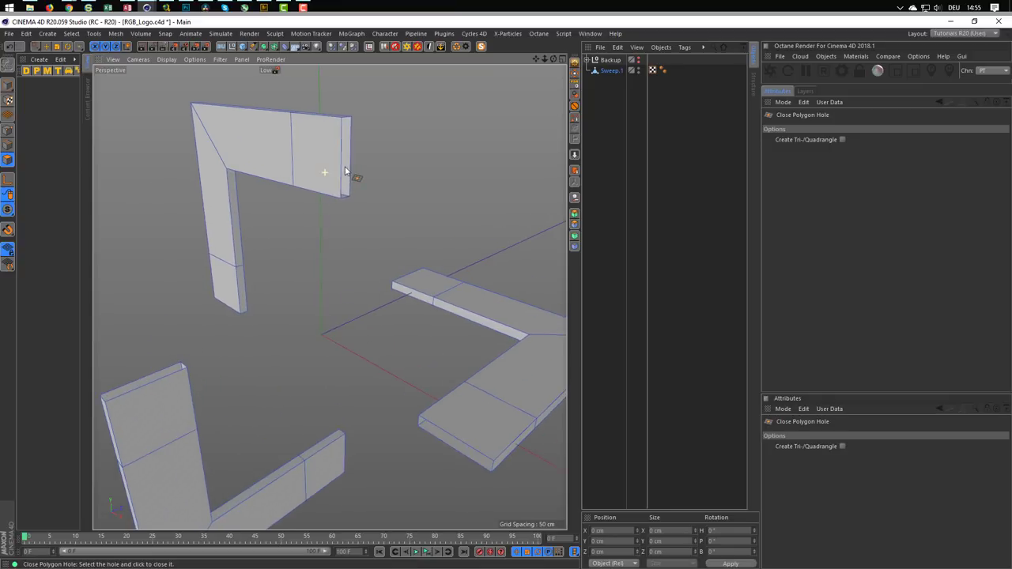
pyautogui.click(344, 172)
pyautogui.moveTo(242, 291)
pyautogui.keyDown('alt'); pyautogui.mouseDown()
pyautogui.moveTo(165, 353)
pyautogui.moveTo(151, 377)
pyautogui.mouseUp(); pyautogui.keyUp('alt')
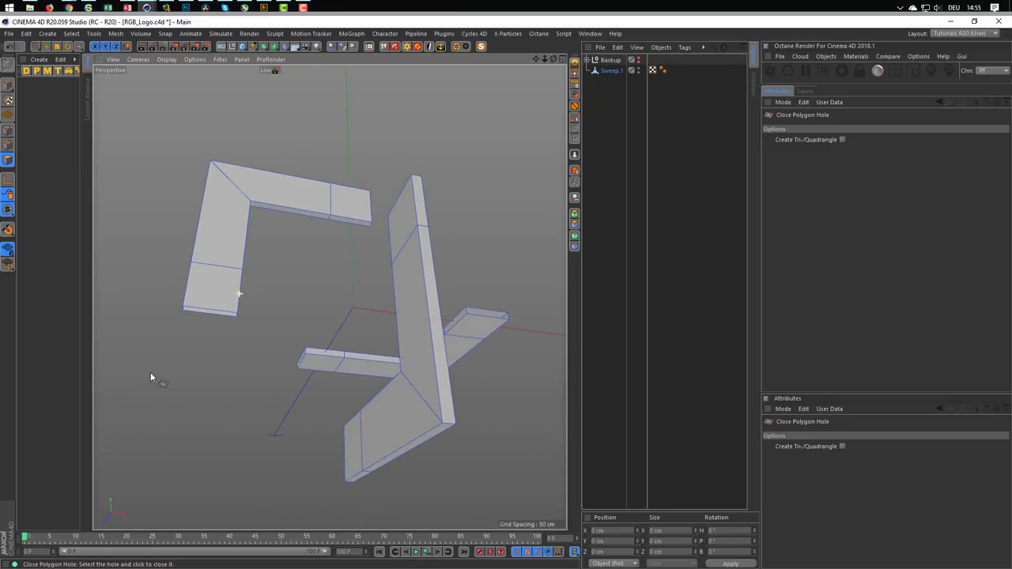
pyautogui.keyDown('alt'); pyautogui.moveTo(255, 336); pyautogui.dragTo(419, 305); pyautogui.keyUp('alt')
pyautogui.scroll(3, 521, 199)
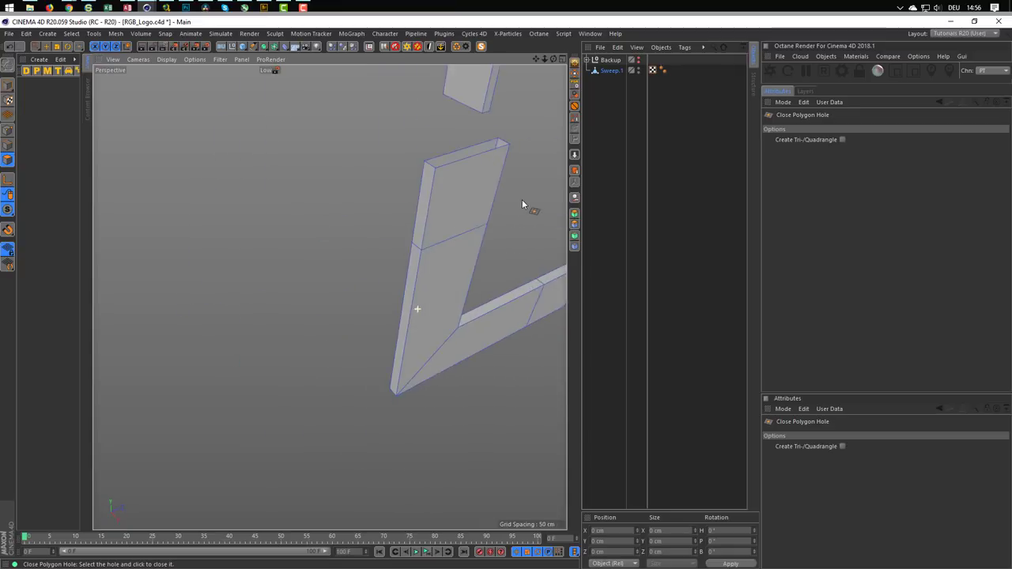
pyautogui.scroll(-3, 465, 202)
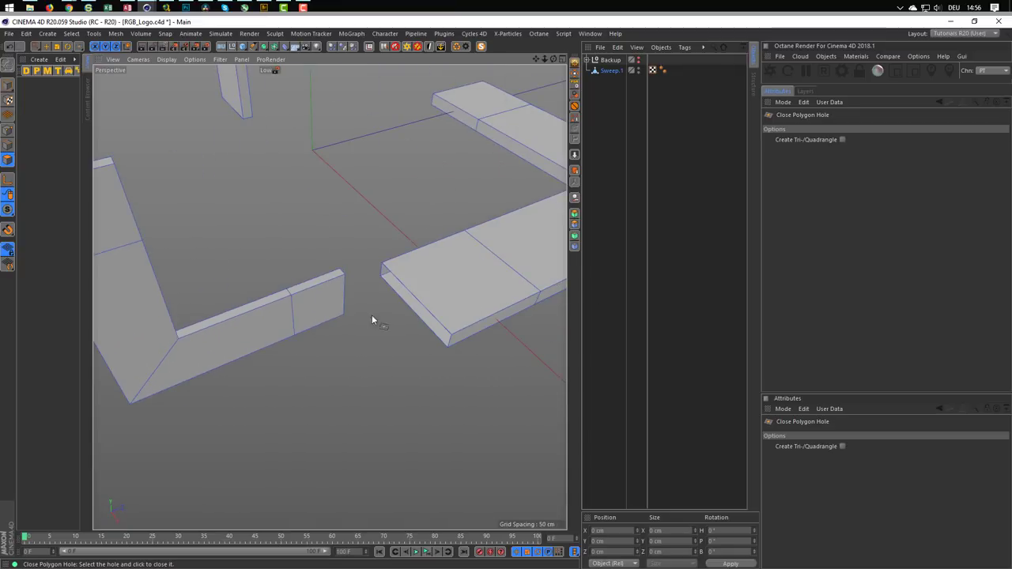
pyautogui.moveTo(371, 315)
pyautogui.keyDown('alt'); pyautogui.mouseDown()
pyautogui.moveTo(398, 368)
pyautogui.moveTo(460, 382)
pyautogui.mouseUp(); pyautogui.keyUp('alt')
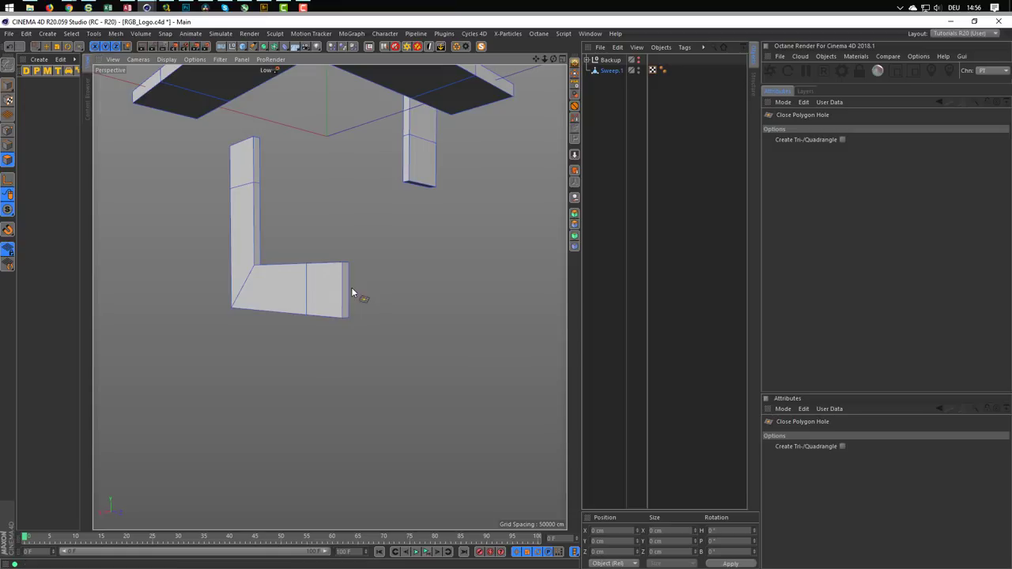
pyautogui.scroll(3, 542, 135)
pyautogui.moveTo(542, 135)
pyautogui.keyDown('alt'); pyautogui.mouseDown()
pyautogui.moveTo(520, 78)
pyautogui.moveTo(294, 293)
pyautogui.moveTo(302, 254)
pyautogui.moveTo(210, 277)
pyautogui.moveTo(413, 316)
pyautogui.moveTo(388, 291)
pyautogui.moveTo(107, 278)
pyautogui.mouseUp(); pyautogui.keyUp('alt')
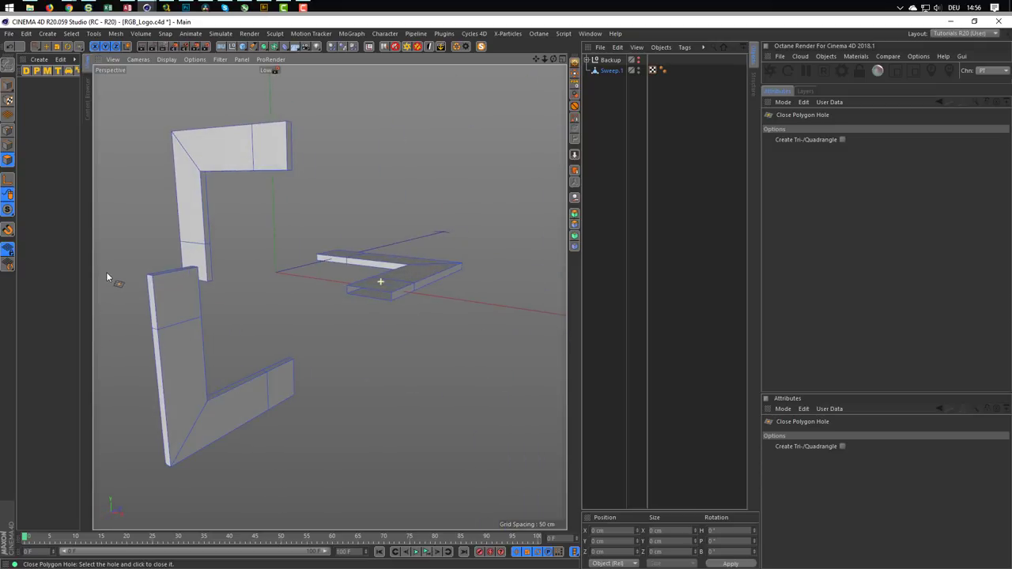
pyautogui.click(353, 293)
pyautogui.moveTo(375, 293)
pyautogui.keyDown('alt'); pyautogui.mouseDown()
pyautogui.moveTo(362, 292)
pyautogui.moveTo(370, 279)
pyautogui.moveTo(364, 290)
pyautogui.mouseUp(); pyautogui.keyUp('alt')
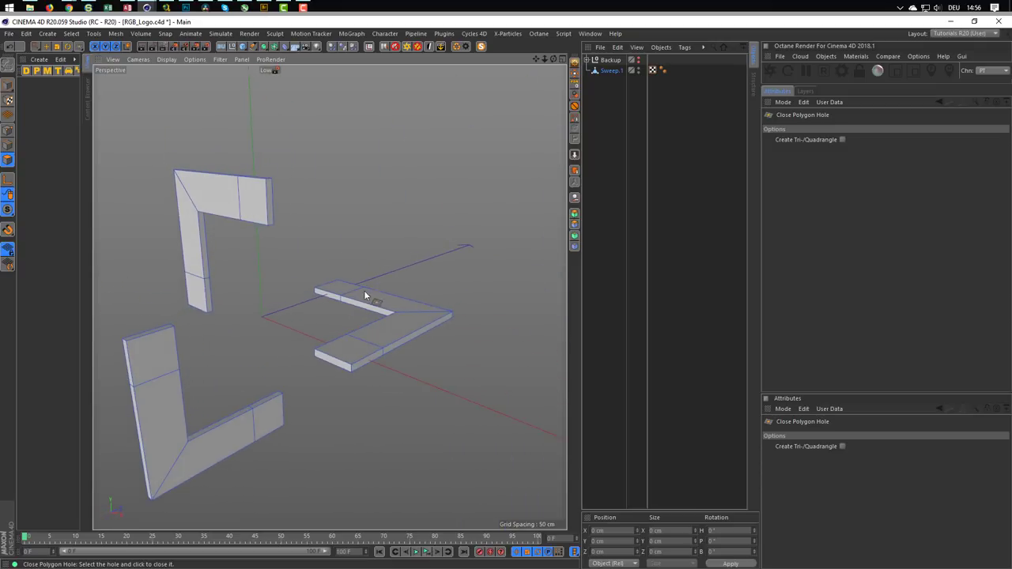
# Step: Switch to Live Selection and select the upper frame's end face
pyautogui.click(38, 48)
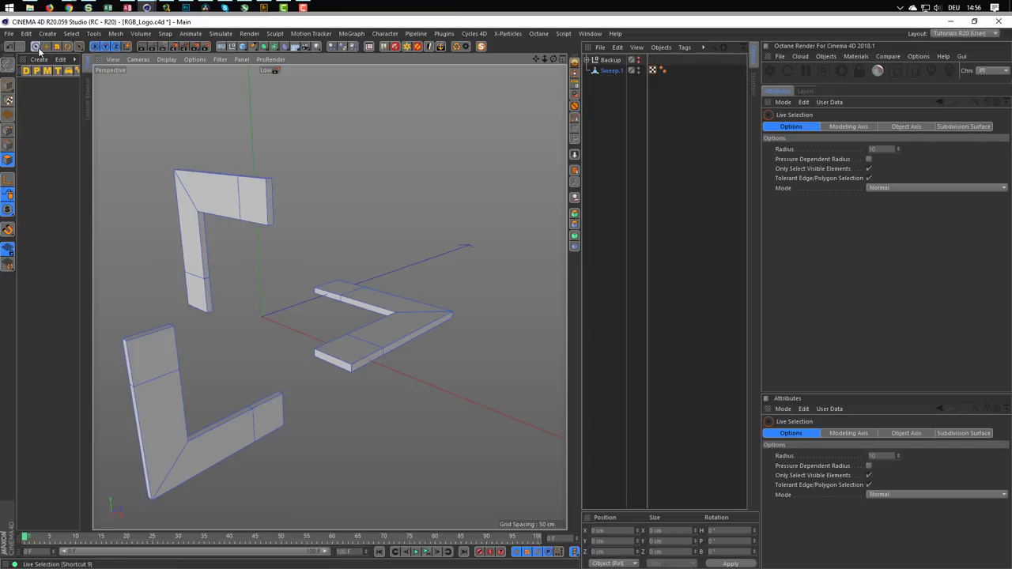
pyautogui.scroll(3, 249, 212)
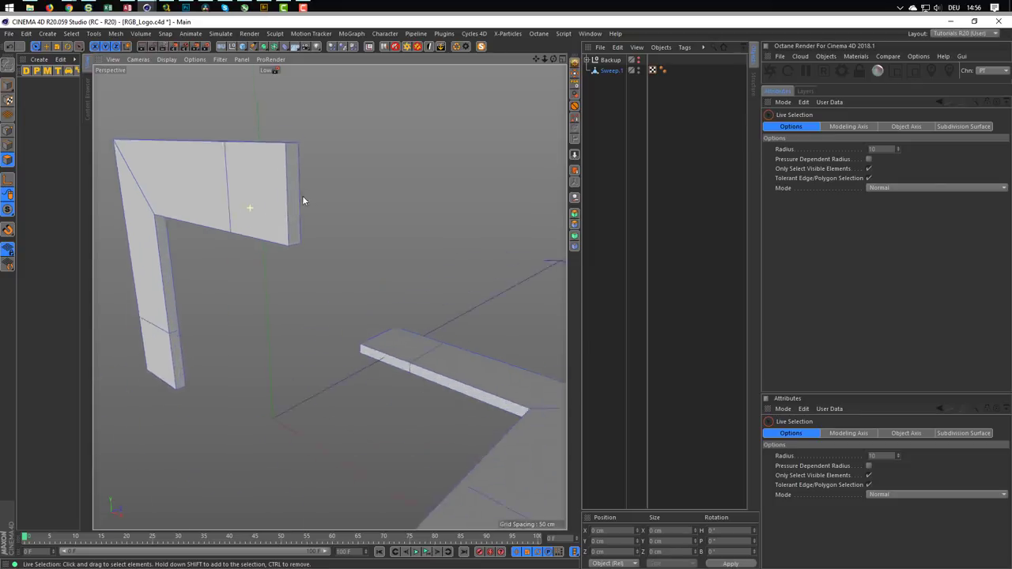
pyautogui.scroll(3, 307, 201)
pyautogui.scroll(-2, 314, 208)
pyautogui.moveTo(283, 219)
pyautogui.keyDown('alt'); pyautogui.mouseDown()
pyautogui.moveTo(293, 289)
pyautogui.moveTo(309, 248)
pyautogui.moveTo(260, 192)
pyautogui.moveTo(295, 189)
pyautogui.mouseUp(); pyautogui.keyUp('alt')
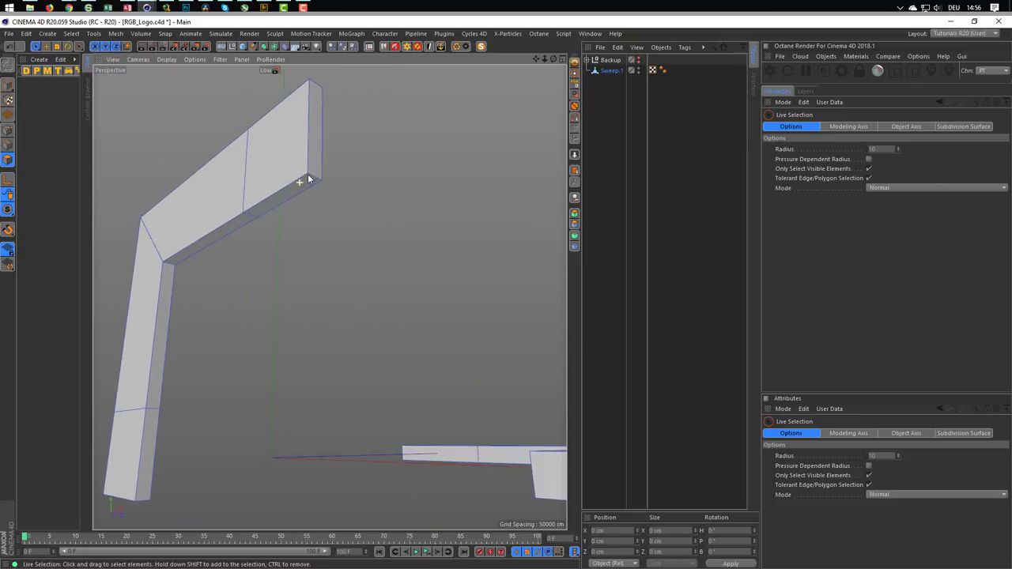
pyautogui.click(294, 190)
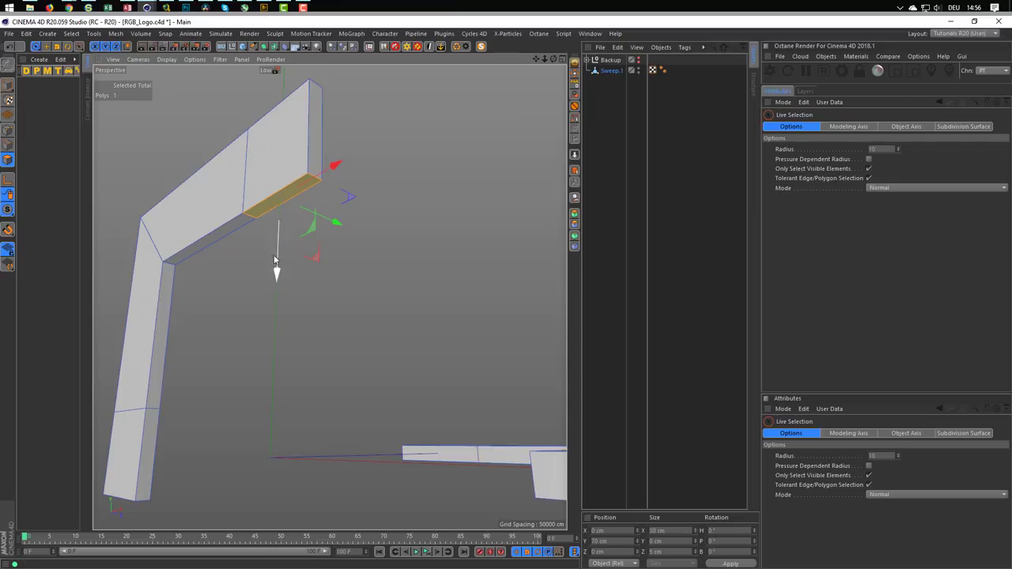
# Step: Add the end faces of the lower bar, horizontal frame and upright frame to the polygon selection
pyautogui.keyDown('shift'); pyautogui.click(448, 459); pyautogui.keyUp('shift')
pyautogui.moveTo(350, 413)
pyautogui.keyDown('alt'); pyautogui.mouseDown()
pyautogui.moveTo(275, 440)
pyautogui.moveTo(425, 434)
pyautogui.moveTo(411, 329)
pyautogui.moveTo(311, 302)
pyautogui.moveTo(223, 321)
pyautogui.moveTo(362, 272)
pyautogui.moveTo(330, 293)
pyautogui.mouseUp(); pyautogui.keyUp('alt')
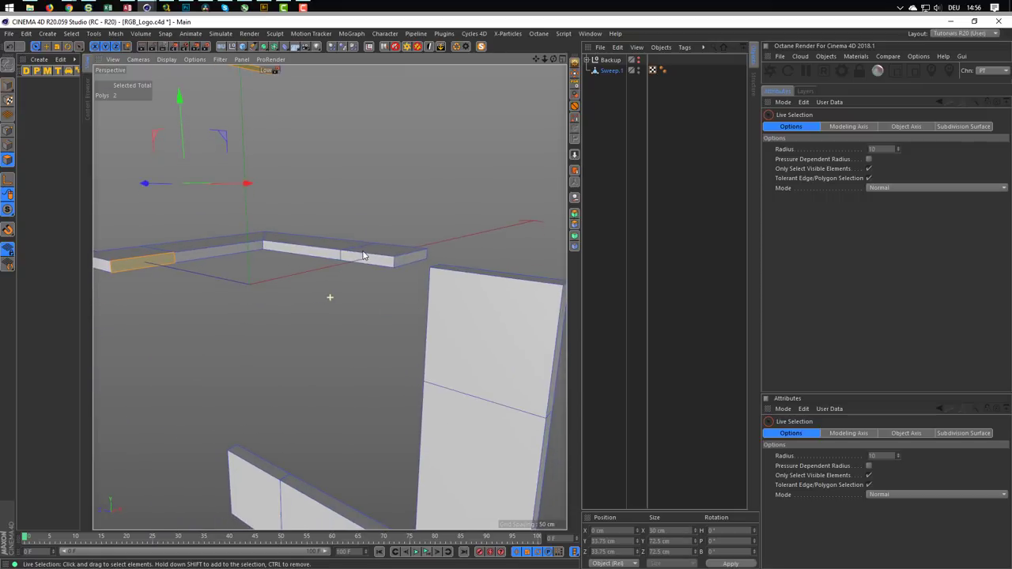
pyautogui.keyDown('alt'); pyautogui.moveTo(377, 265); pyautogui.dragTo(387, 256); pyautogui.keyUp('alt')
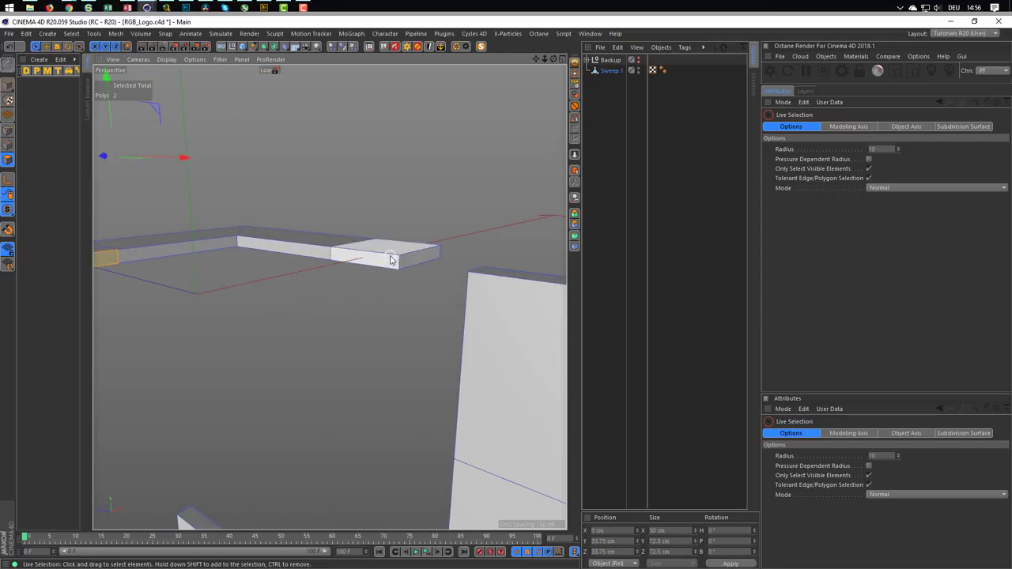
pyautogui.keyDown('shift'); pyautogui.click(380, 261); pyautogui.keyUp('shift')
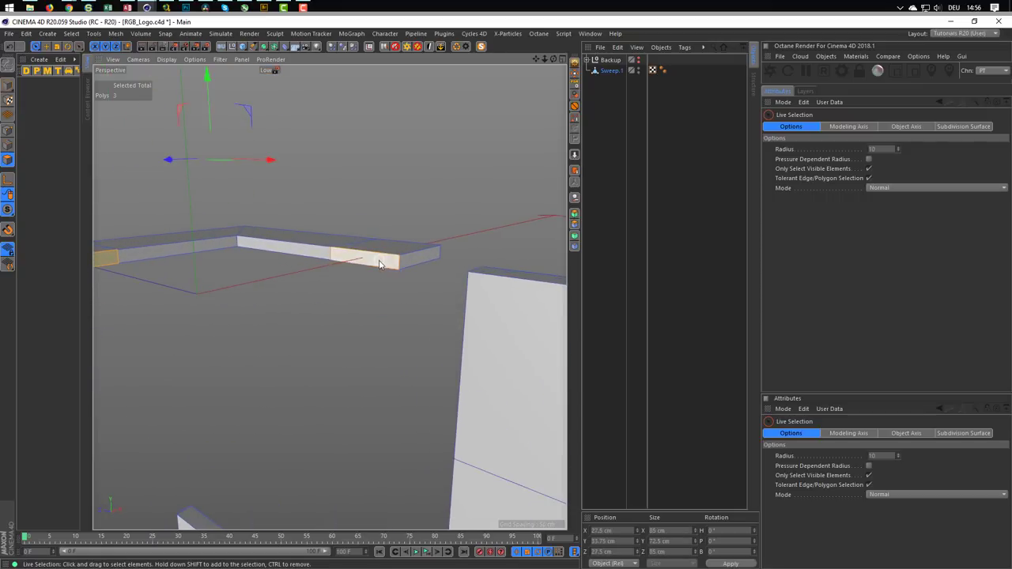
pyautogui.keyDown('shift'); pyautogui.click(197, 523); pyautogui.keyUp('shift')
pyautogui.moveTo(197, 523)
pyautogui.keyDown('alt'); pyautogui.mouseDown()
pyautogui.moveTo(185, 502)
pyautogui.moveTo(203, 496)
pyautogui.moveTo(124, 483)
pyautogui.moveTo(259, 349)
pyautogui.moveTo(294, 343)
pyautogui.moveTo(302, 365)
pyautogui.moveTo(411, 361)
pyautogui.moveTo(315, 357)
pyautogui.moveTo(271, 371)
pyautogui.mouseUp(); pyautogui.keyUp('alt')
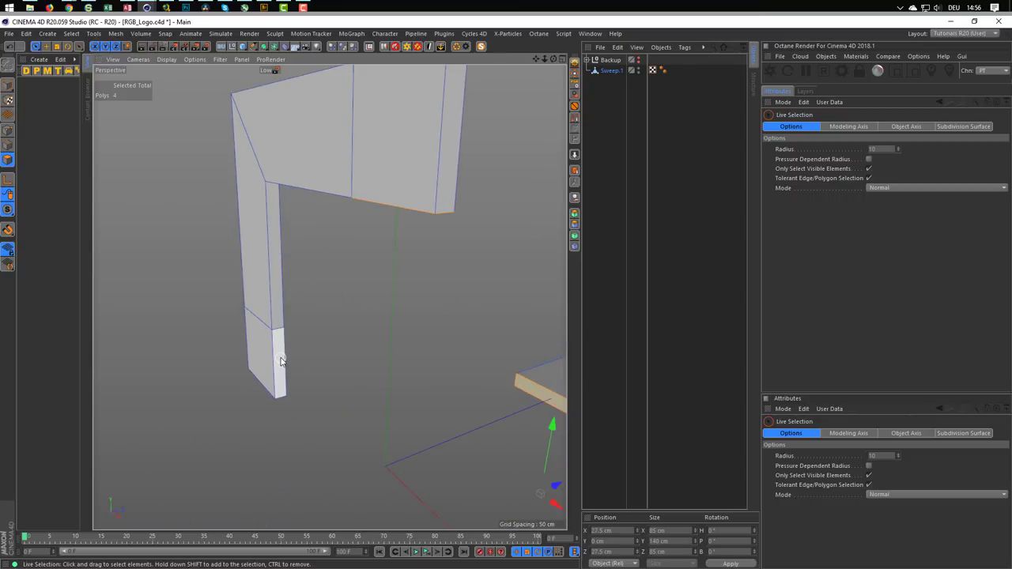
pyautogui.keyDown('shift'); pyautogui.click(272, 388); pyautogui.keyUp('shift')
# Step: Add the pillar's end face and confirm all six end faces are selected
pyautogui.scroll(-5, 265, 419)
pyautogui.scroll(-3, 248, 451)
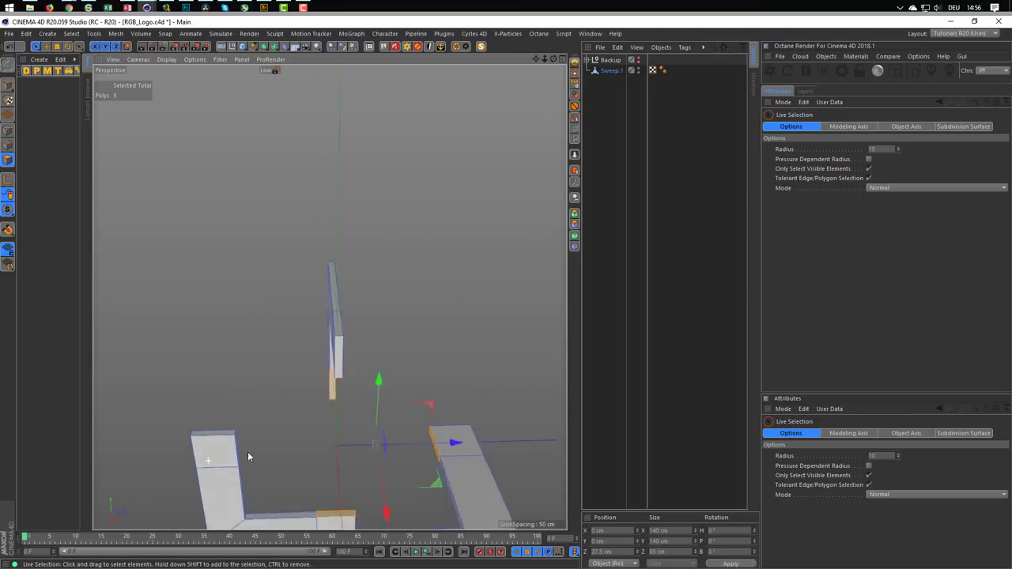
pyautogui.scroll(-2, 255, 470)
pyautogui.scroll(3, 251, 463)
pyautogui.scroll(2, 248, 449)
pyautogui.scroll(2, 248, 449)
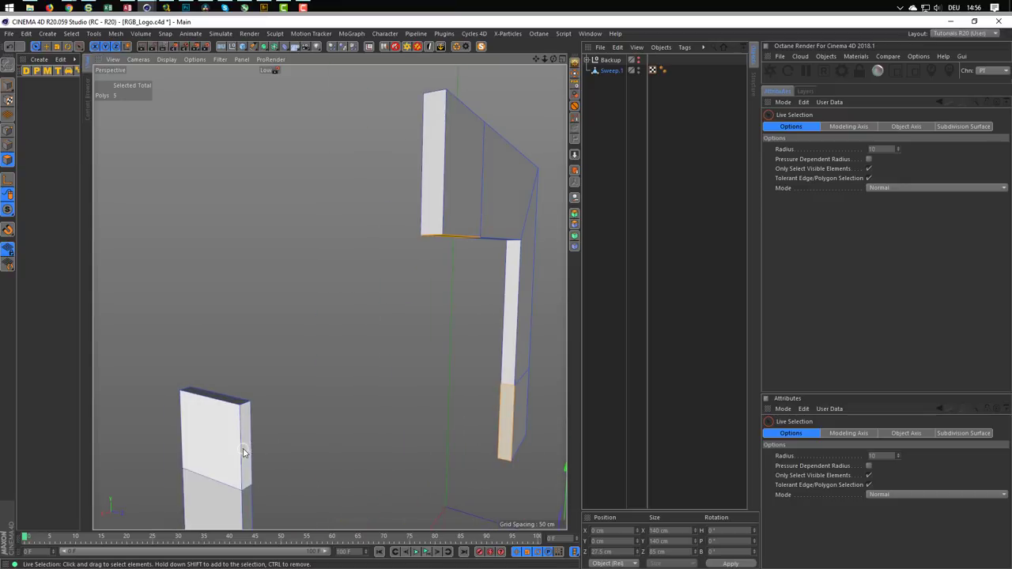
pyautogui.keyDown('shift'); pyautogui.click(247, 447); pyautogui.keyUp('shift')
pyautogui.scroll(-3, 256, 463)
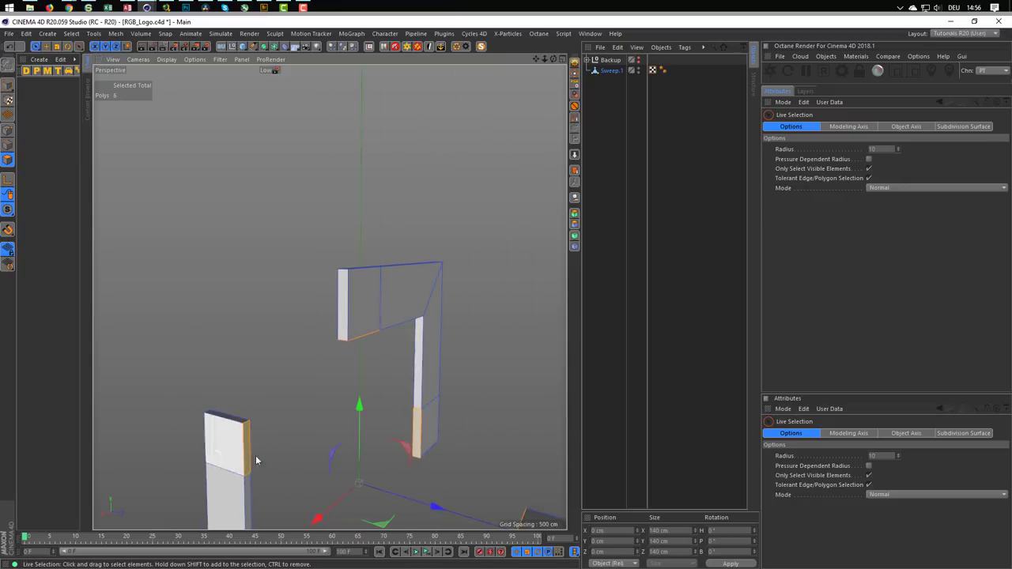
pyautogui.moveTo(414, 385)
pyautogui.keyDown('alt'); pyautogui.mouseDown()
pyautogui.moveTo(343, 369)
pyautogui.moveTo(389, 372)
pyautogui.moveTo(330, 294)
pyautogui.moveTo(257, 274)
pyautogui.mouseUp(); pyautogui.keyUp('alt')
pyautogui.moveTo(314, 253)
pyautogui.keyDown('alt'); pyautogui.mouseDown()
pyautogui.moveTo(301, 227)
pyautogui.moveTo(337, 219)
pyautogui.moveTo(285, 211)
pyautogui.mouseUp(); pyautogui.keyUp('alt')
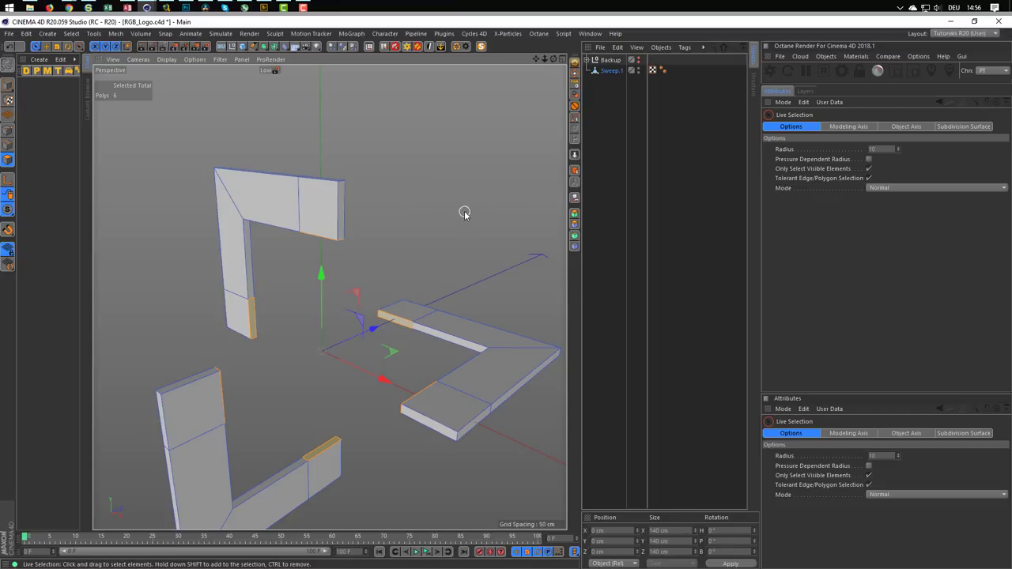
# Step: Extrude the six selected end faces outward with a 30 cm offset
pyautogui.press('d')
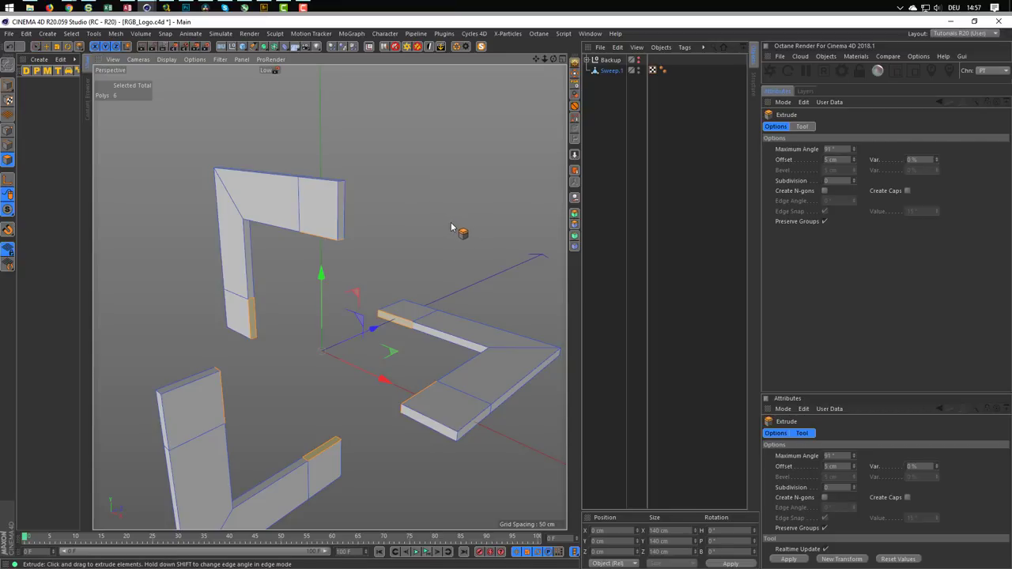
pyautogui.moveTo(452, 227); pyautogui.dragTo(514, 230)
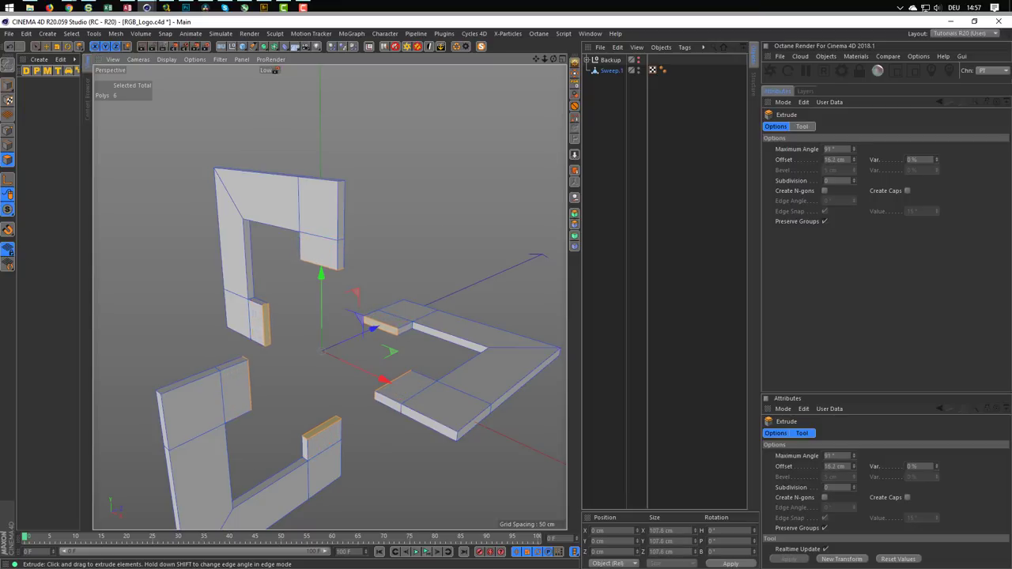
pyautogui.click(836, 160)
pyautogui.write('30')
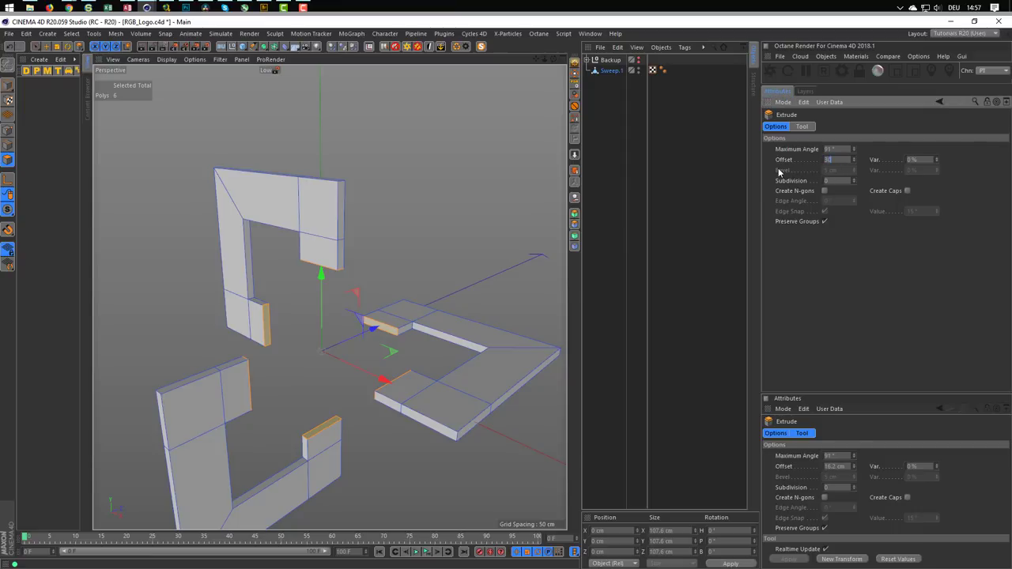
pyautogui.press('Return')
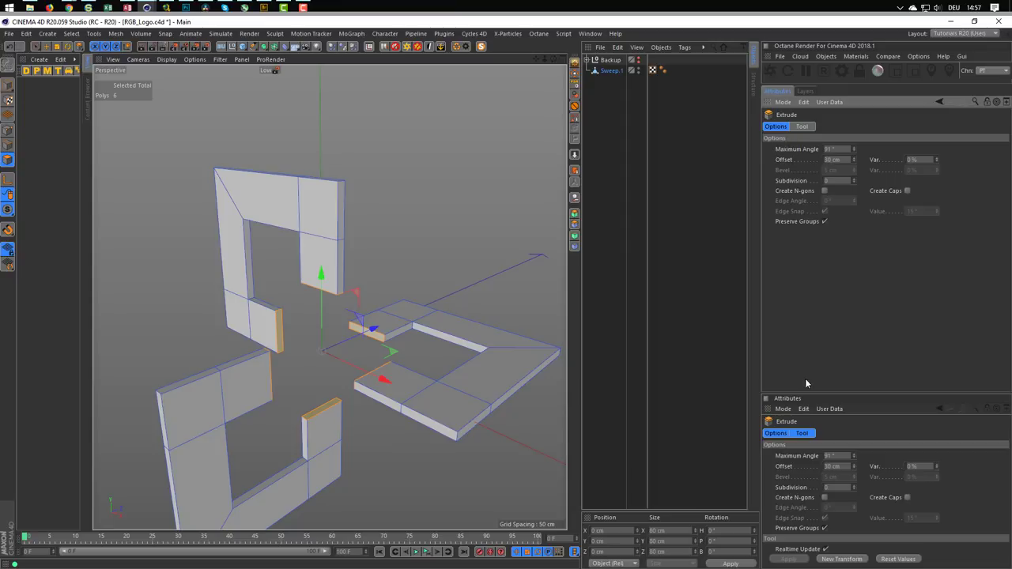
pyautogui.click(801, 126)
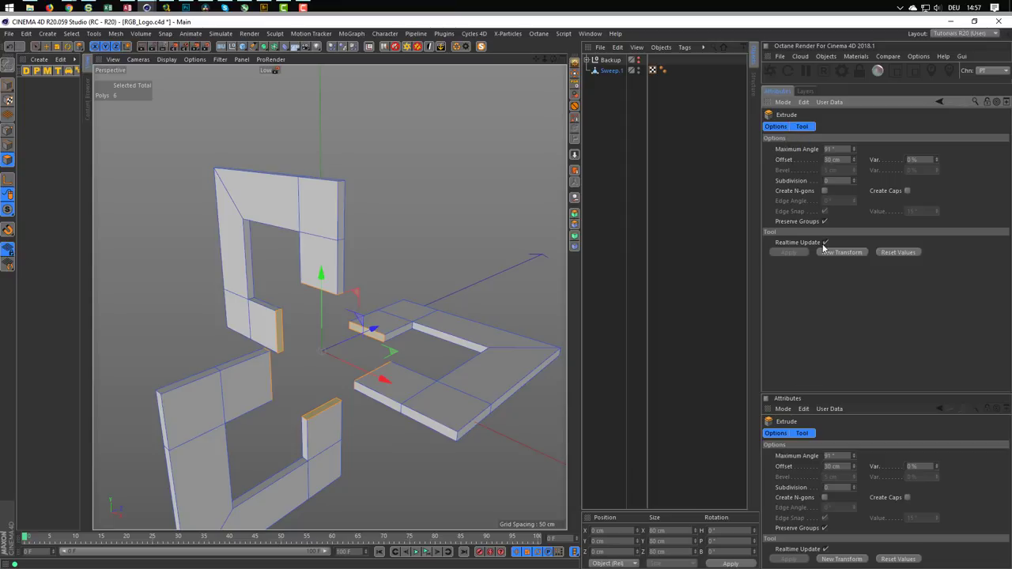
# Step: Apply the 30 cm extrusion as a new transform and clear the polygon selection
pyautogui.click(836, 252)
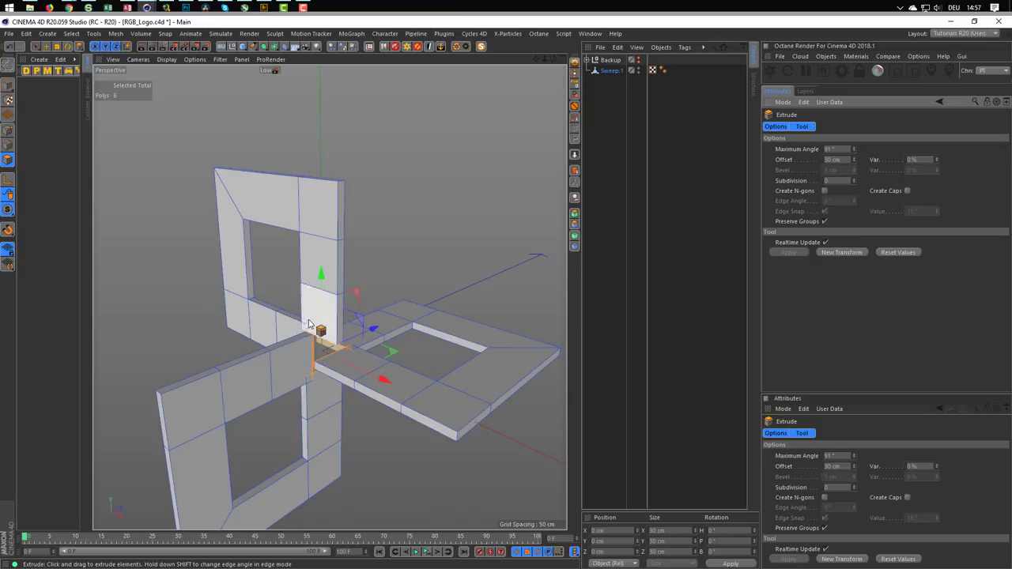
pyautogui.scroll(3, 346, 309)
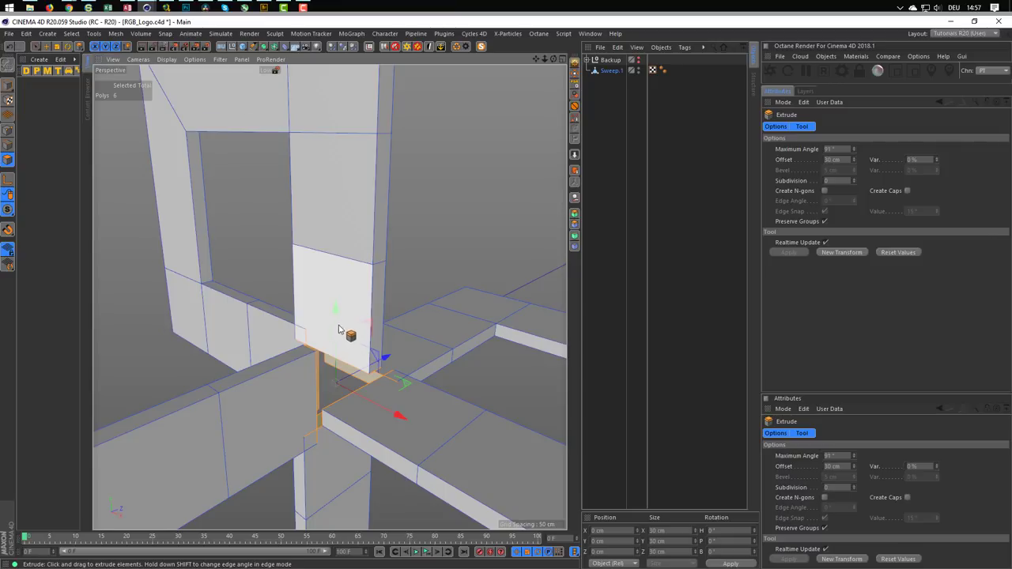
pyautogui.moveTo(345, 330)
pyautogui.keyDown('alt'); pyautogui.mouseDown()
pyautogui.moveTo(357, 273)
pyautogui.moveTo(364, 326)
pyautogui.mouseUp(); pyautogui.keyUp('alt')
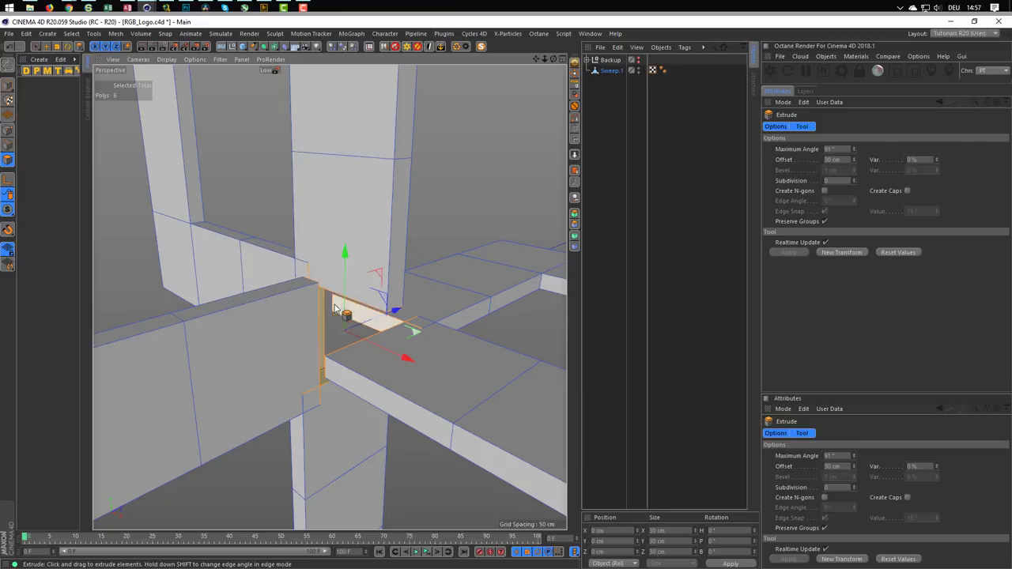
pyautogui.click(142, 278)
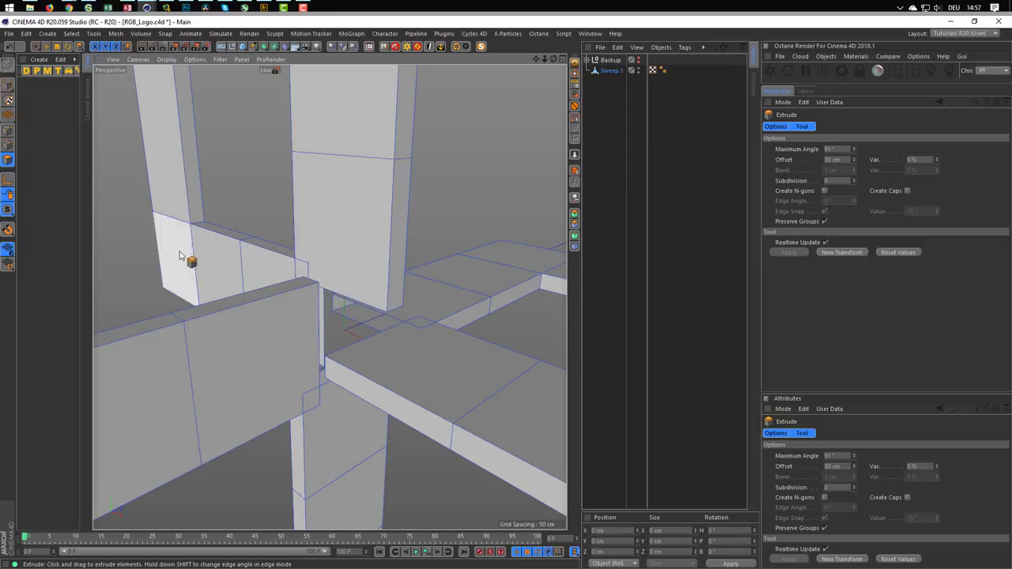
# Step: Inspect the junction from several angles and show Sweep.1's Basic properties
pyautogui.moveTo(250, 259)
pyautogui.keyDown('alt'); pyautogui.mouseDown()
pyautogui.moveTo(241, 256)
pyautogui.moveTo(334, 253)
pyautogui.moveTo(335, 242)
pyautogui.mouseUp(); pyautogui.keyUp('alt')
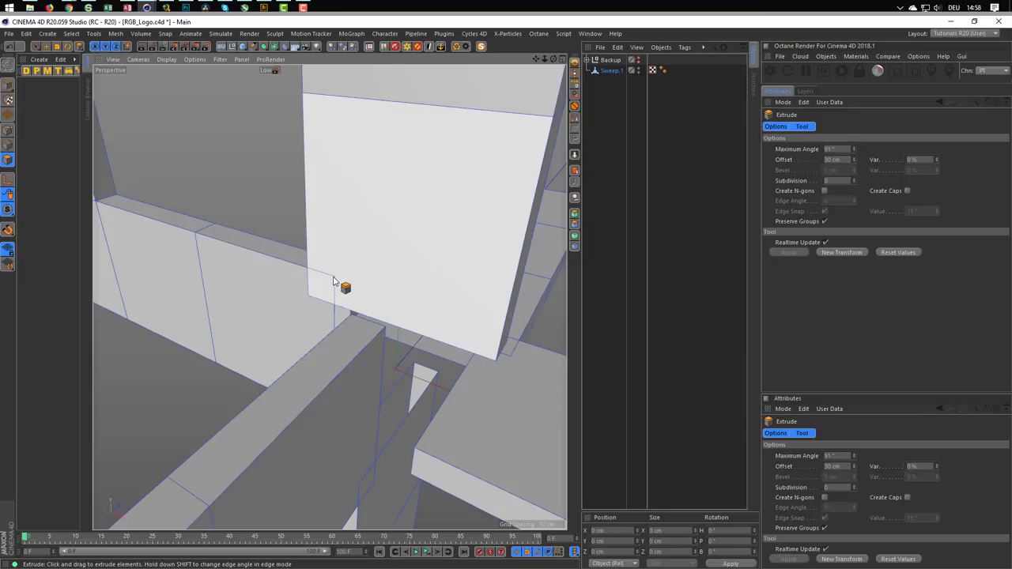
pyautogui.moveTo(350, 316)
pyautogui.keyDown('alt'); pyautogui.mouseDown()
pyautogui.moveTo(294, 312)
pyautogui.moveTo(377, 436)
pyautogui.mouseUp(); pyautogui.keyUp('alt')
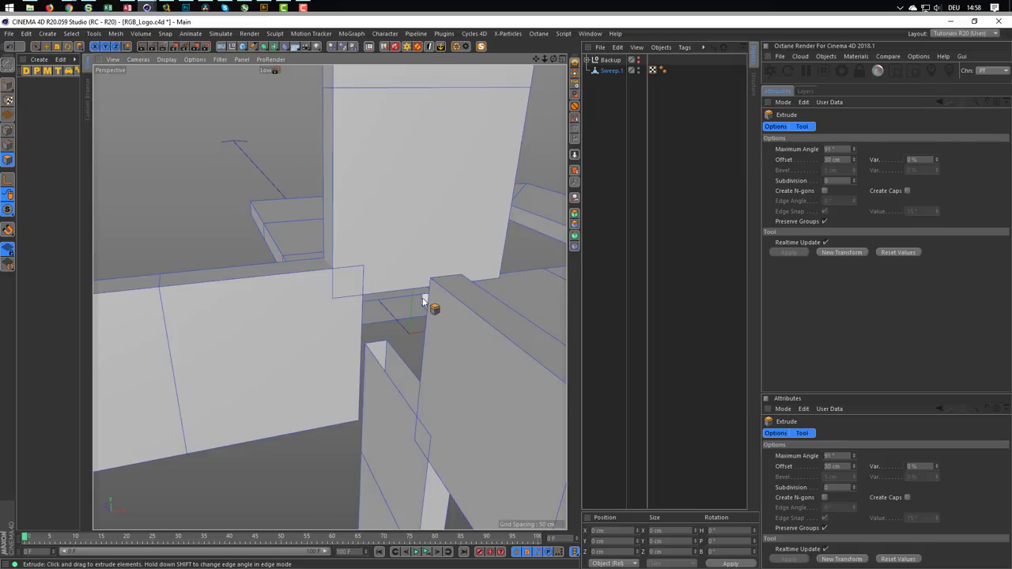
pyautogui.moveTo(423, 301)
pyautogui.keyDown('alt'); pyautogui.mouseDown()
pyautogui.moveTo(485, 266)
pyautogui.moveTo(445, 282)
pyautogui.moveTo(366, 282)
pyautogui.moveTo(443, 260)
pyautogui.mouseUp(); pyautogui.keyUp('alt')
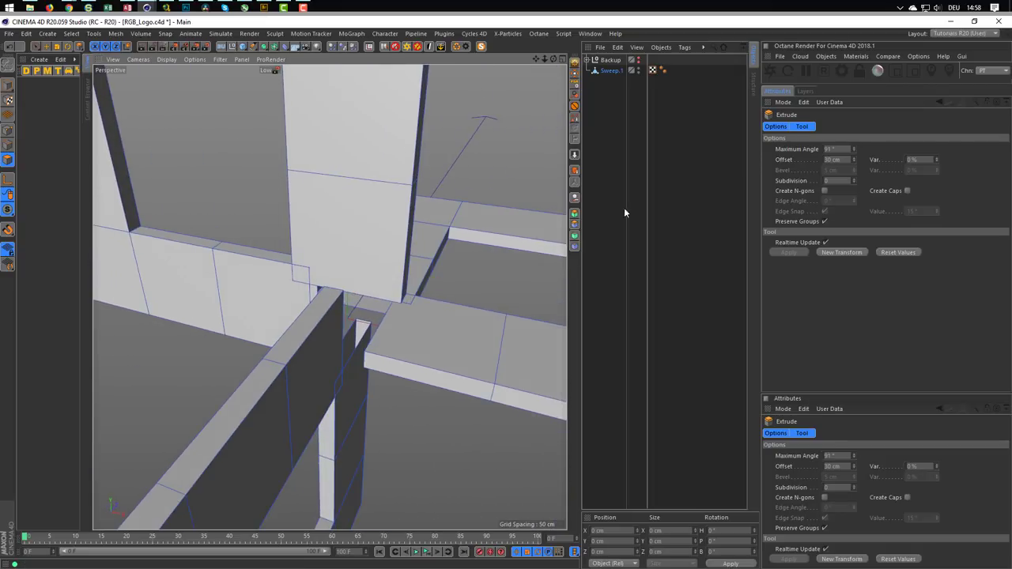
pyautogui.click(611, 70)
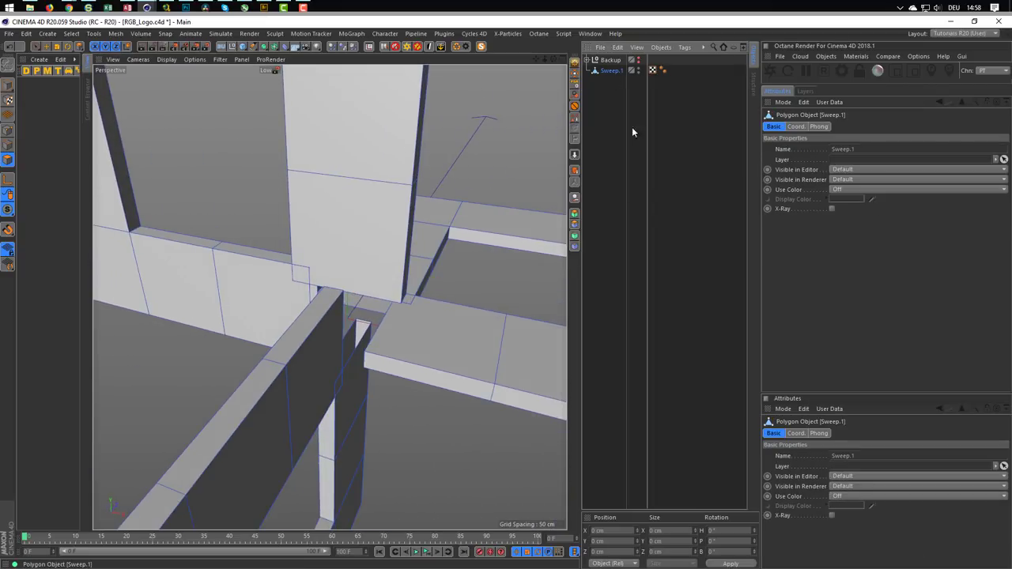
# Step: Enable X-Ray on Sweep.1, then box-select the two overlapping corner points in Points mode
pyautogui.click(832, 208)
pyautogui.keyDown('alt'); pyautogui.moveTo(328, 294); pyautogui.dragTo(274, 253); pyautogui.keyUp('alt')
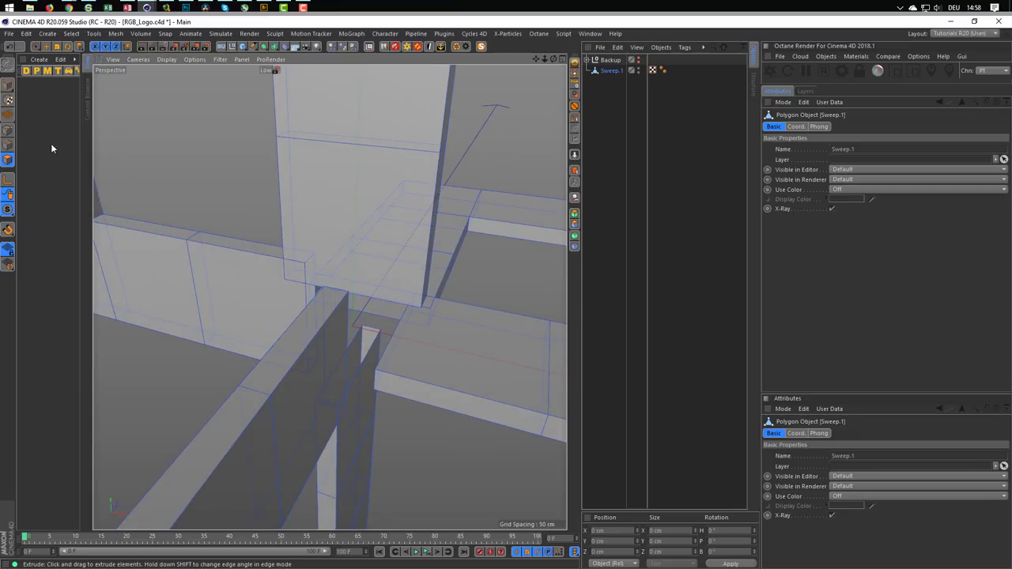
pyautogui.press('Return')
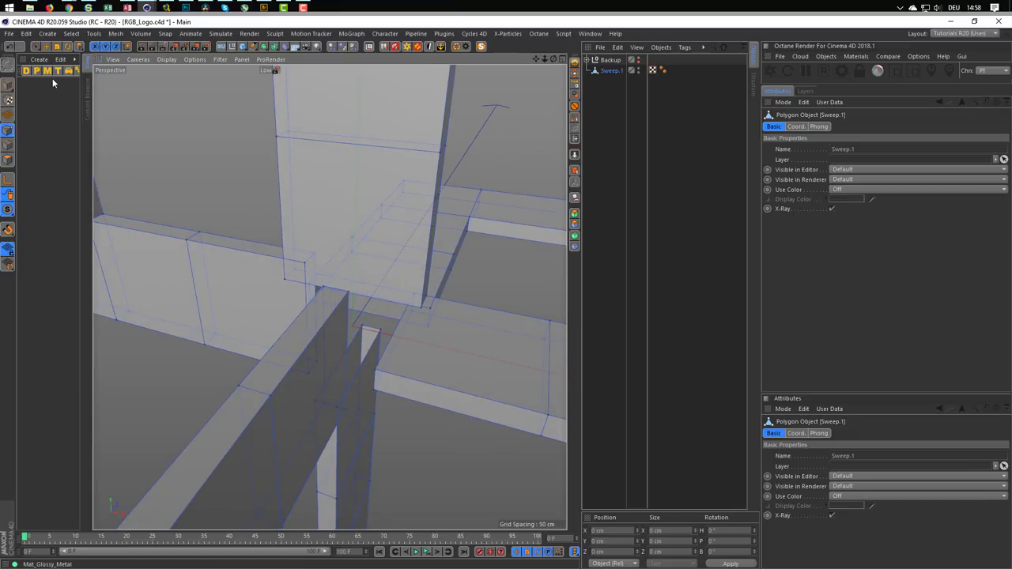
pyautogui.press('0')
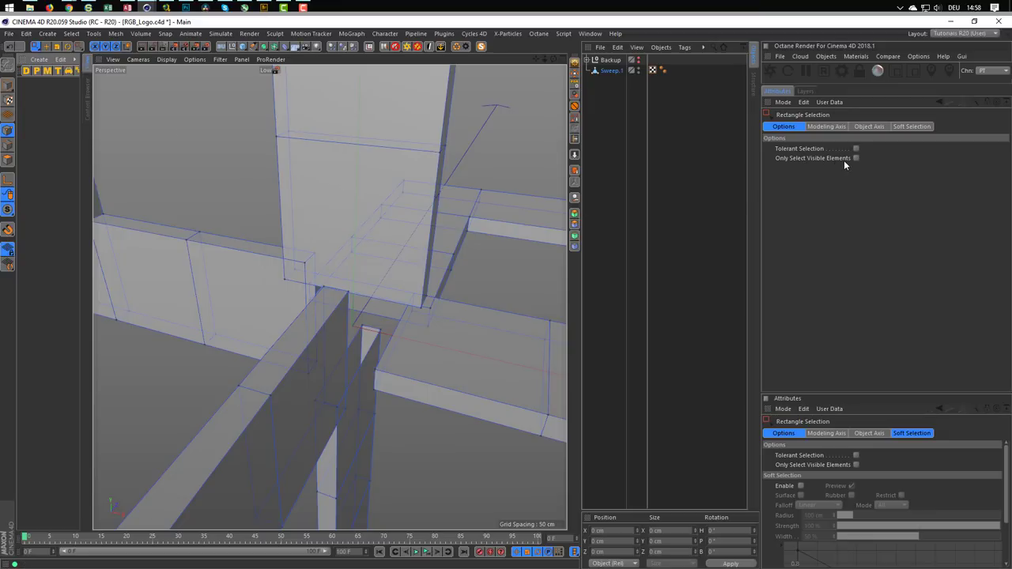
pyautogui.scroll(5, 307, 256)
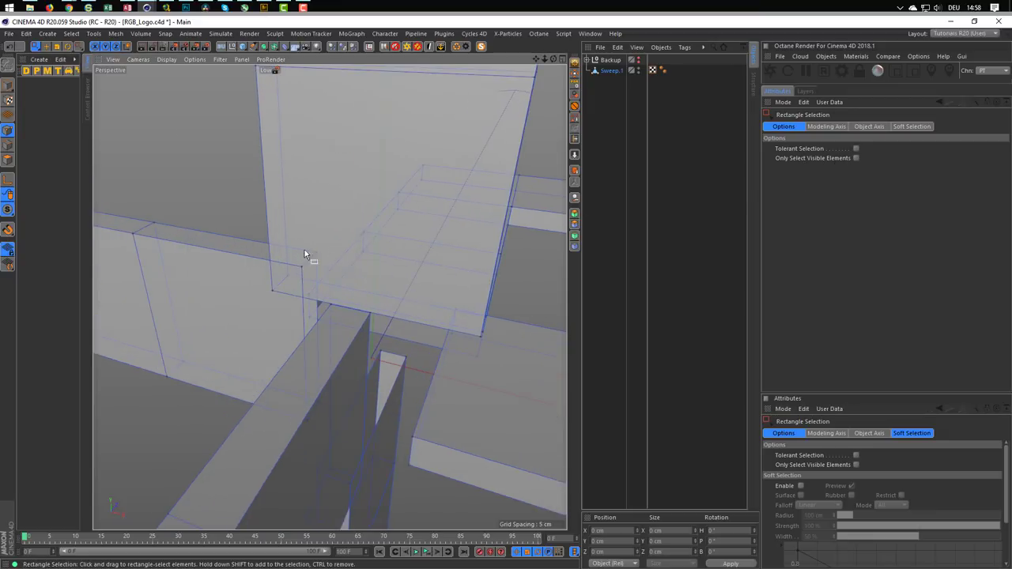
pyautogui.moveTo(307, 256)
pyautogui.keyDown('alt'); pyautogui.mouseDown()
pyautogui.moveTo(371, 231)
pyautogui.moveTo(302, 275)
pyautogui.mouseUp(); pyautogui.keyUp('alt')
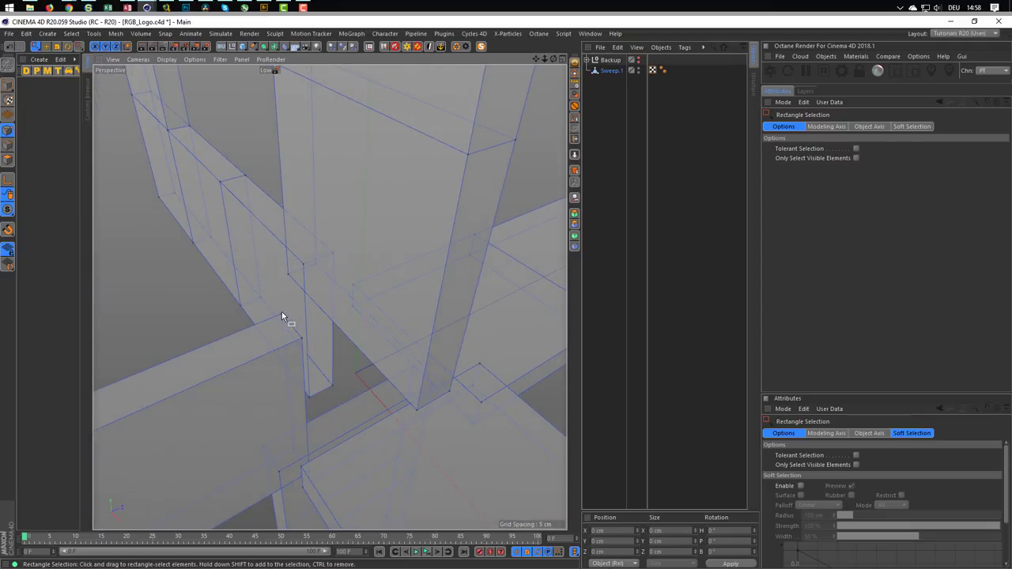
pyautogui.click(305, 270)
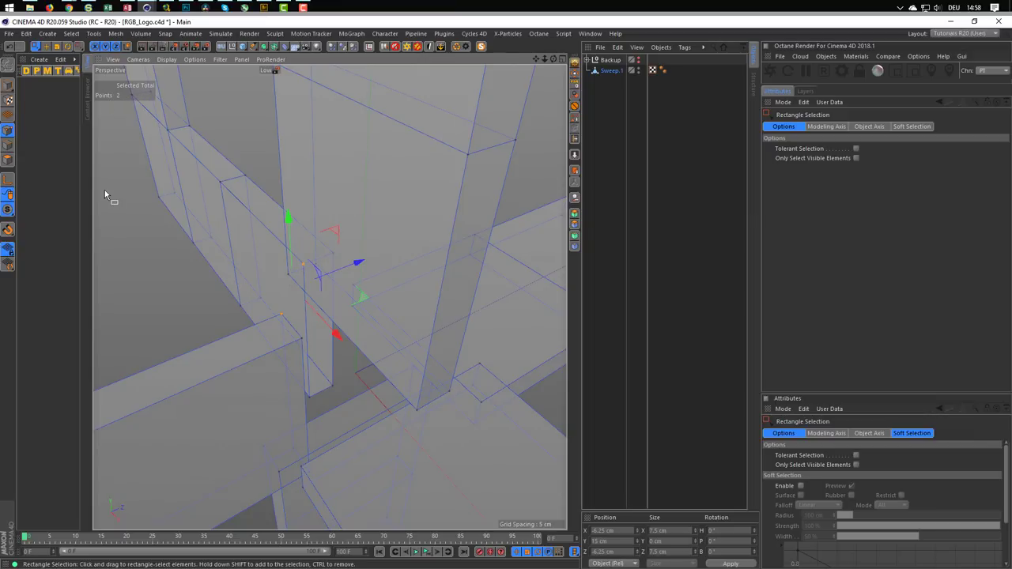
# Step: Weld the first pair of overlapping corner points into one with the Weld tool
pyautogui.press('m')
pyautogui.press('q')
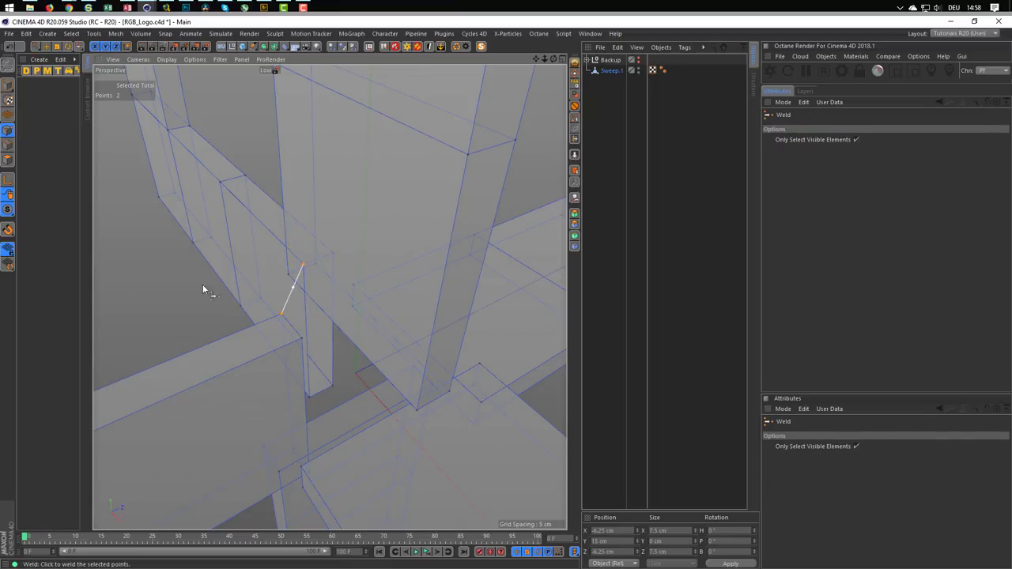
pyautogui.click(129, 241)
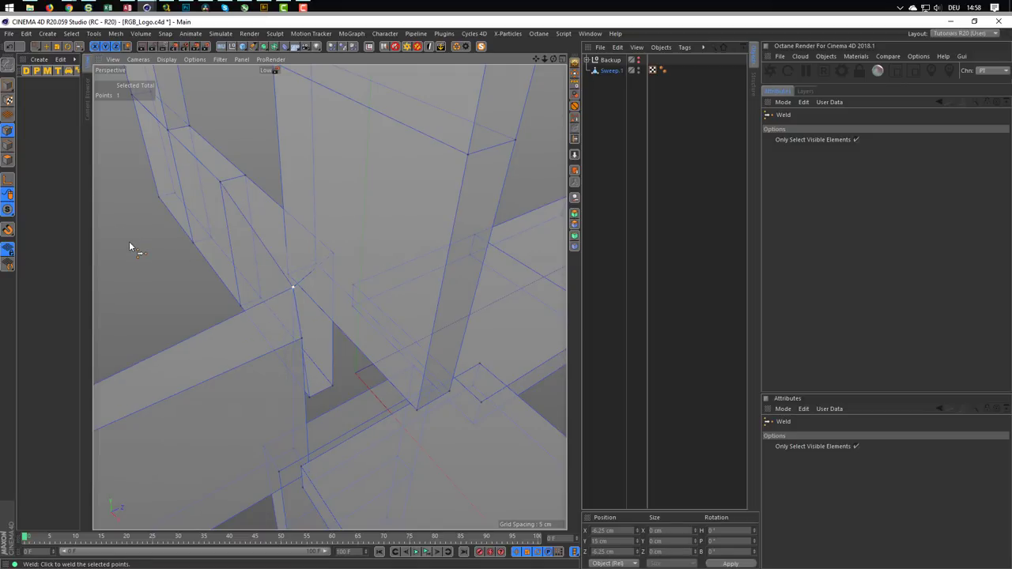
pyautogui.moveTo(160, 289)
pyautogui.keyDown('alt'); pyautogui.mouseDown()
pyautogui.moveTo(219, 334)
pyautogui.moveTo(217, 277)
pyautogui.moveTo(269, 265)
pyautogui.mouseUp(); pyautogui.keyUp('alt')
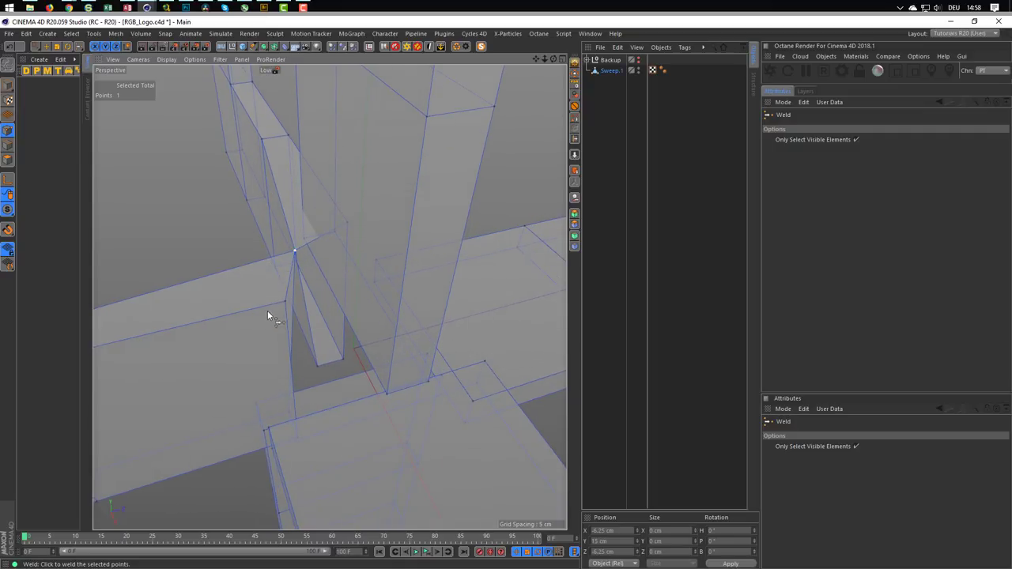
# Step: Weld the lower corner point and then the upper corner point onto their partners
pyautogui.press('space')
pyautogui.moveTo(291, 415); pyautogui.dragTo(308, 378)
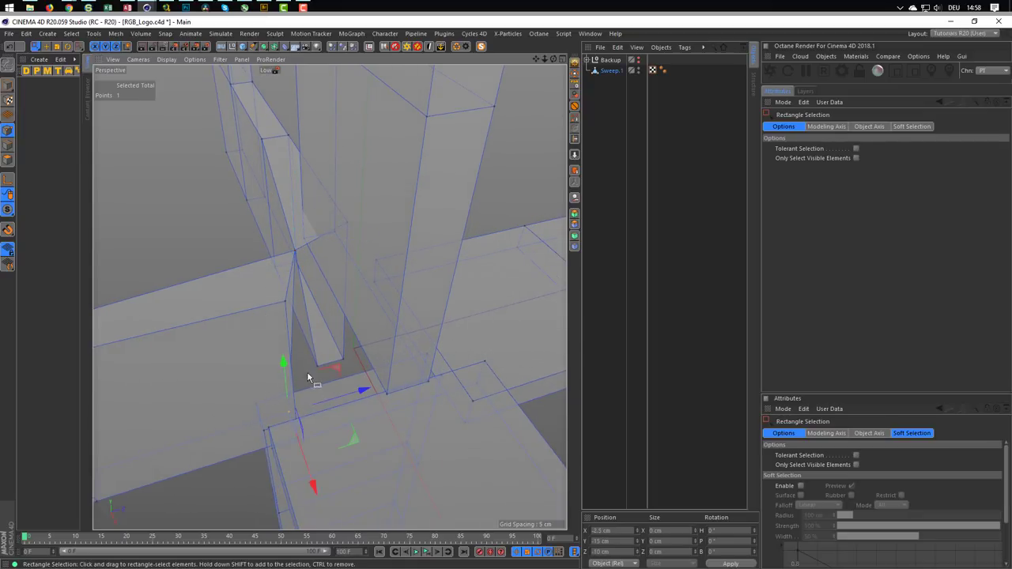
pyautogui.press('space')
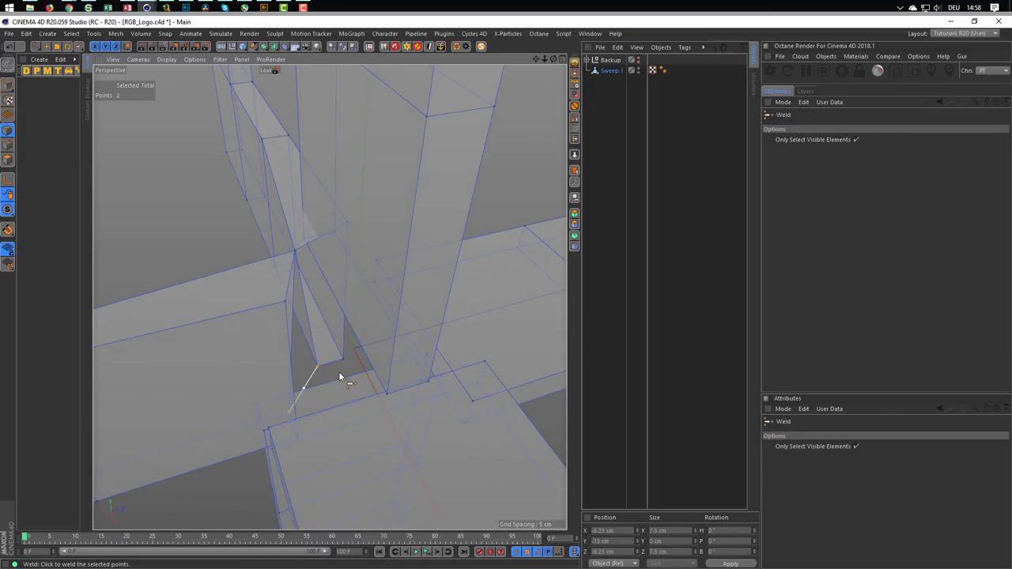
pyautogui.click(339, 376)
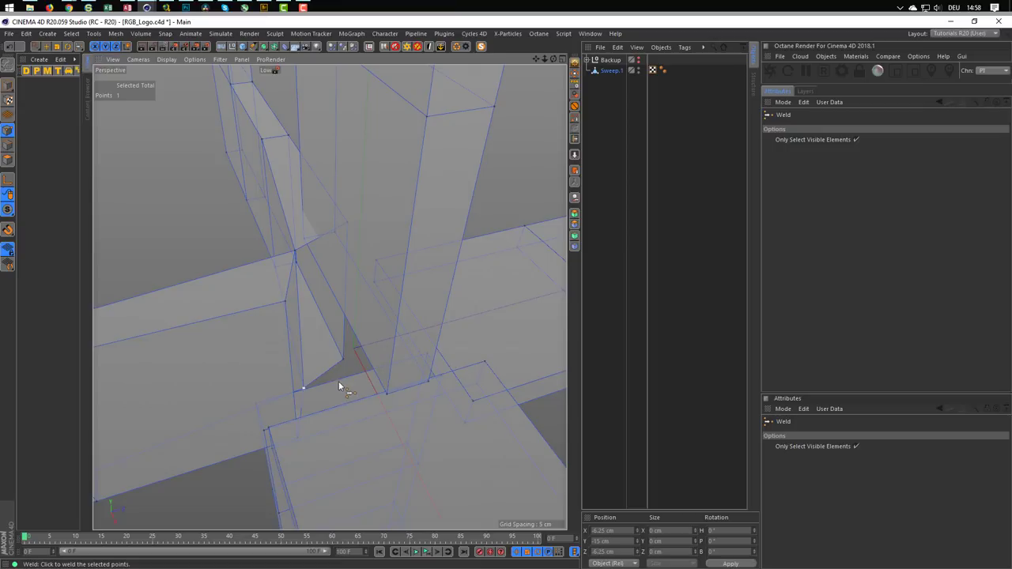
pyautogui.press('space')
pyautogui.click(352, 214)
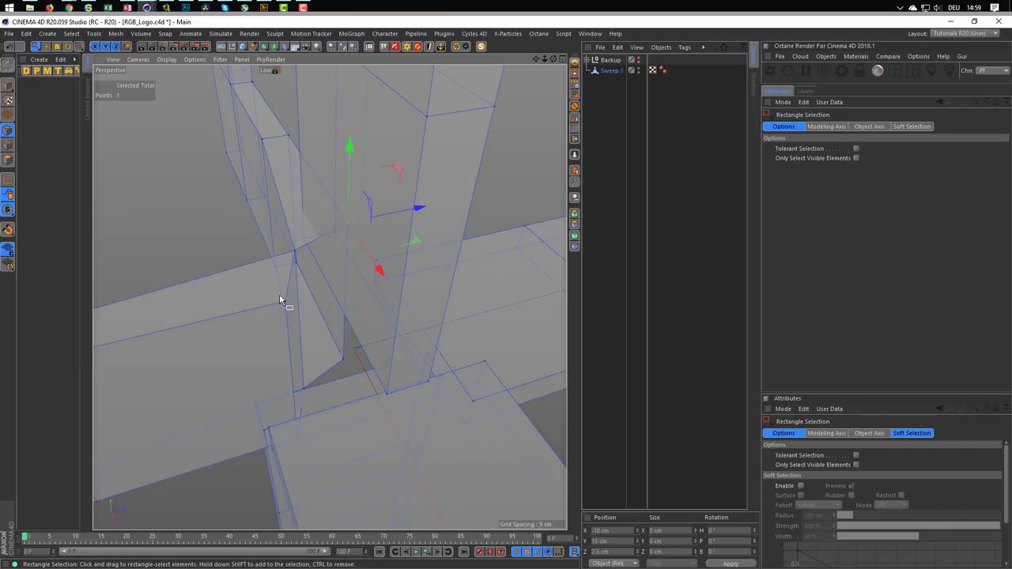
pyautogui.press('space')
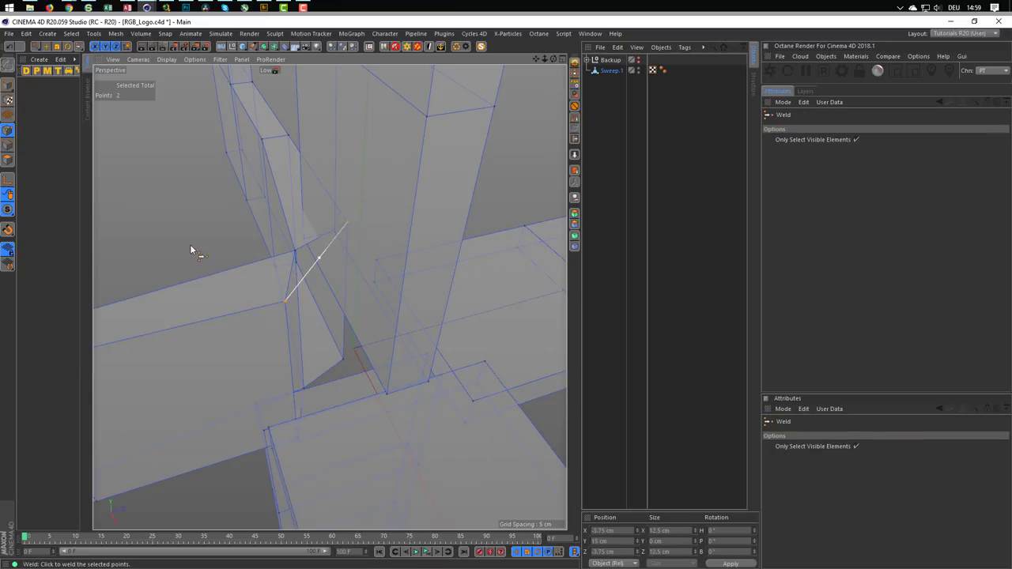
pyautogui.click(318, 257)
# Step: Weld the next pair of corner points together and review the whole junction
pyautogui.moveTo(278, 353)
pyautogui.keyDown('alt'); pyautogui.mouseDown()
pyautogui.moveTo(272, 311)
pyautogui.moveTo(292, 397)
pyautogui.mouseUp(); pyautogui.keyUp('alt')
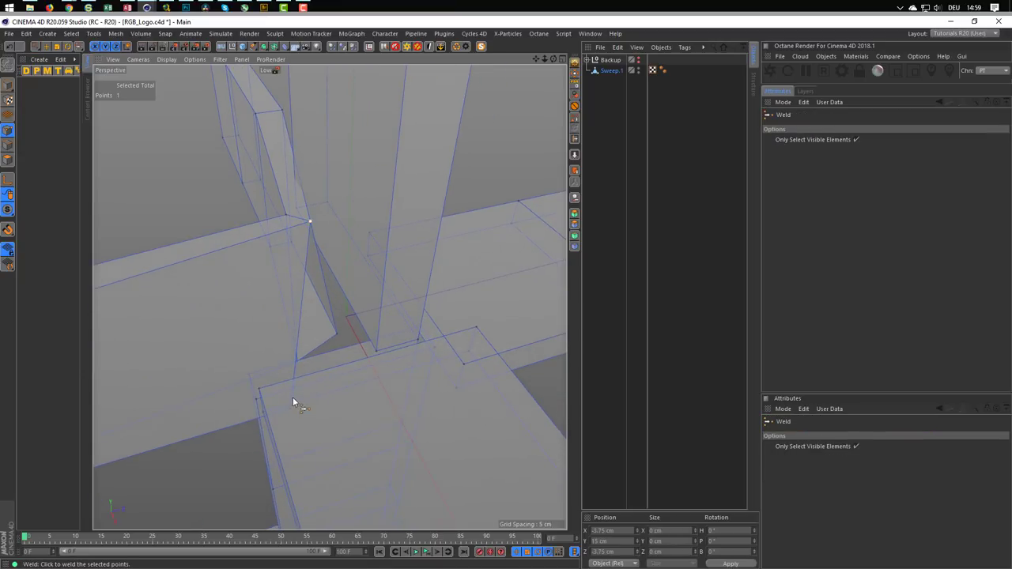
pyautogui.press('space')
pyautogui.click(293, 412)
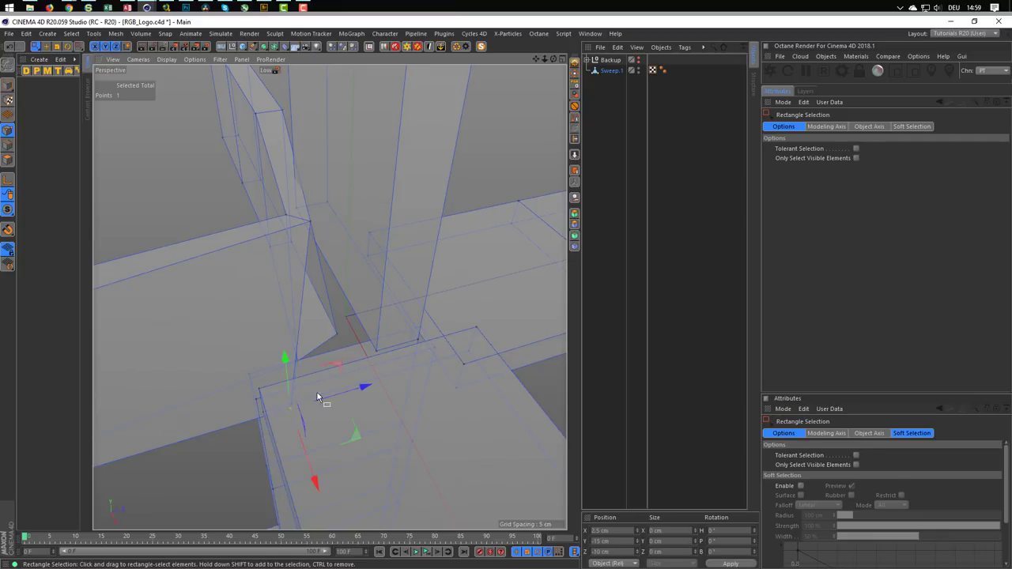
pyautogui.keyDown('shift'); pyautogui.click(336, 334); pyautogui.keyUp('shift')
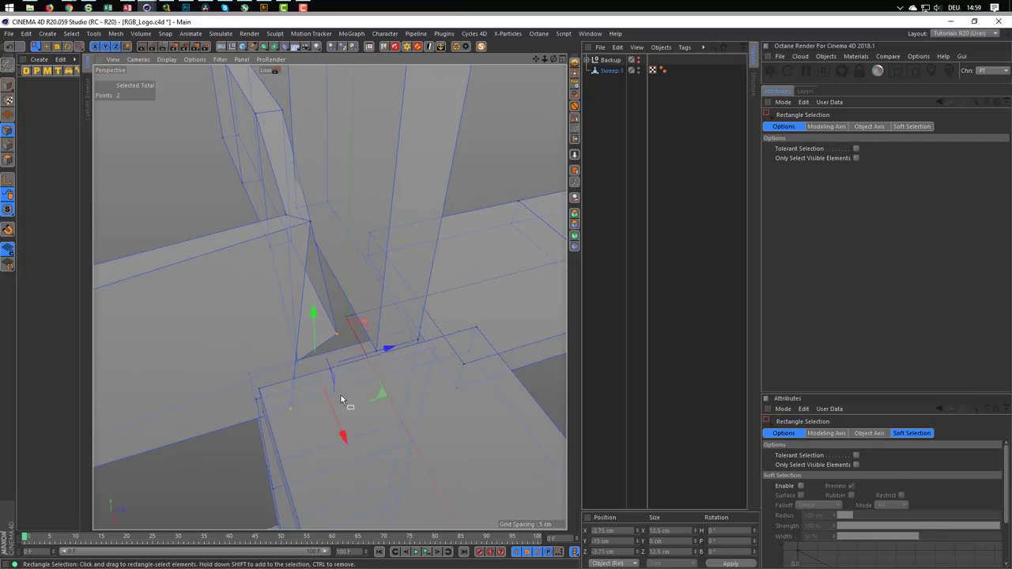
pyautogui.press('m')
pyautogui.press('q')
pyautogui.click(361, 407)
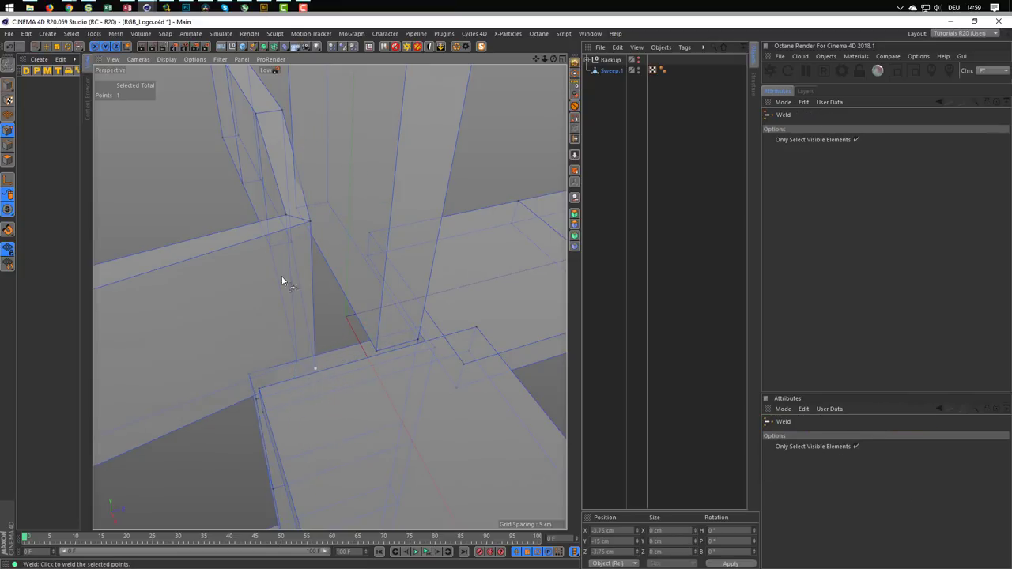
pyautogui.keyDown('alt'); pyautogui.moveTo(282, 276); pyautogui.dragTo(285, 231); pyautogui.keyUp('alt')
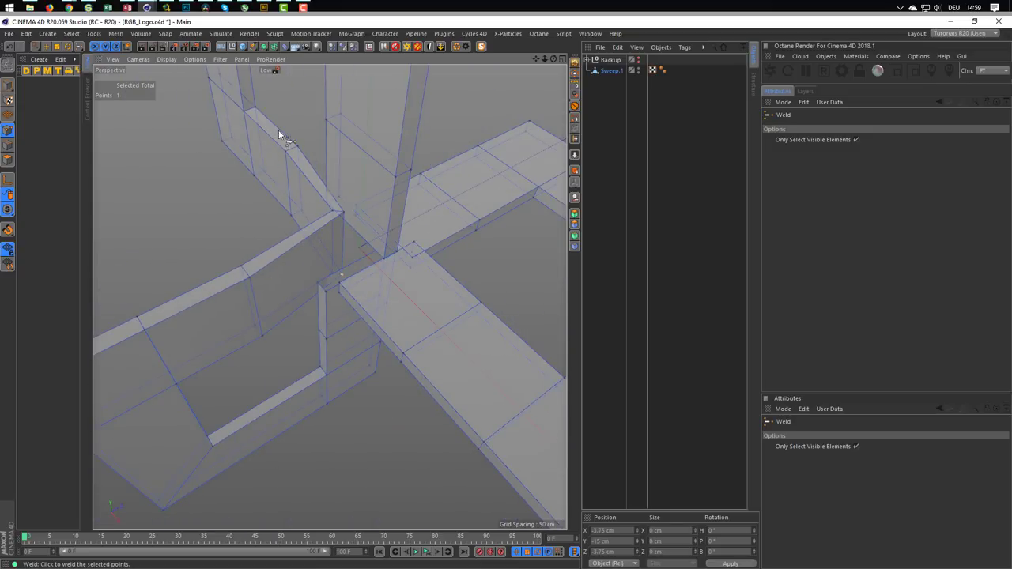
pyautogui.moveTo(274, 151)
pyautogui.keyDown('alt'); pyautogui.mouseDown()
pyautogui.moveTo(297, 252)
pyautogui.moveTo(295, 220)
pyautogui.moveTo(303, 221)
pyautogui.mouseUp(); pyautogui.keyUp('alt')
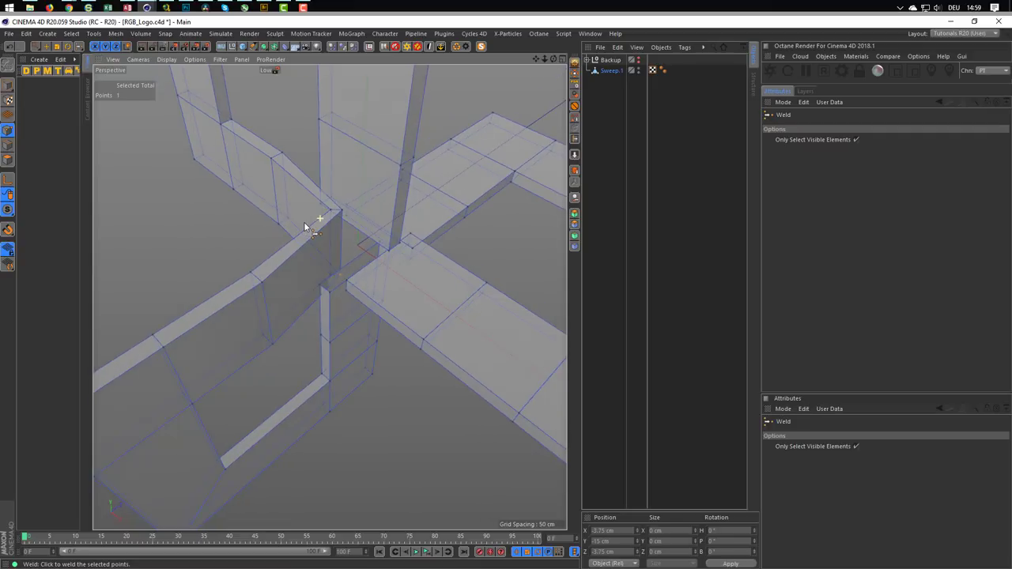
pyautogui.press('Return')
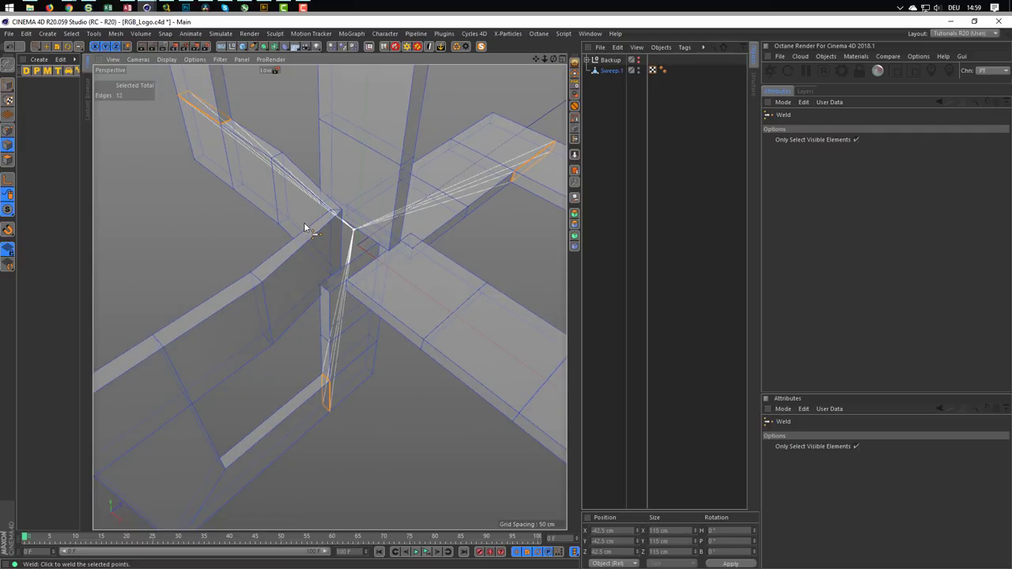
# Step: Loop-select the four-edge loop at the vertical beam's end and ready Move with Modeling Axis settings
pyautogui.press('u')
pyautogui.press('l')
pyautogui.moveTo(335, 214)
pyautogui.keyDown('alt'); pyautogui.mouseDown()
pyautogui.moveTo(281, 209)
pyautogui.moveTo(288, 252)
pyautogui.moveTo(404, 200)
pyautogui.mouseUp(); pyautogui.keyUp('alt')
pyautogui.click(333, 234)
pyautogui.press('e')
pyautogui.scroll(2, 372, 221)
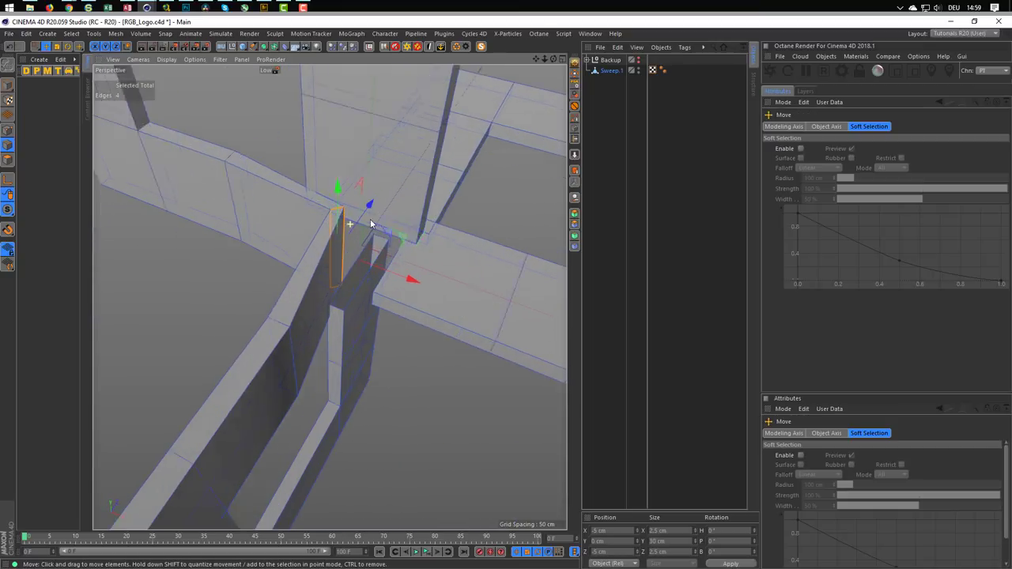
pyautogui.scroll(2, 350, 228)
pyautogui.keyDown('alt'); pyautogui.moveTo(350, 228); pyautogui.dragTo(346, 225); pyautogui.keyUp('alt')
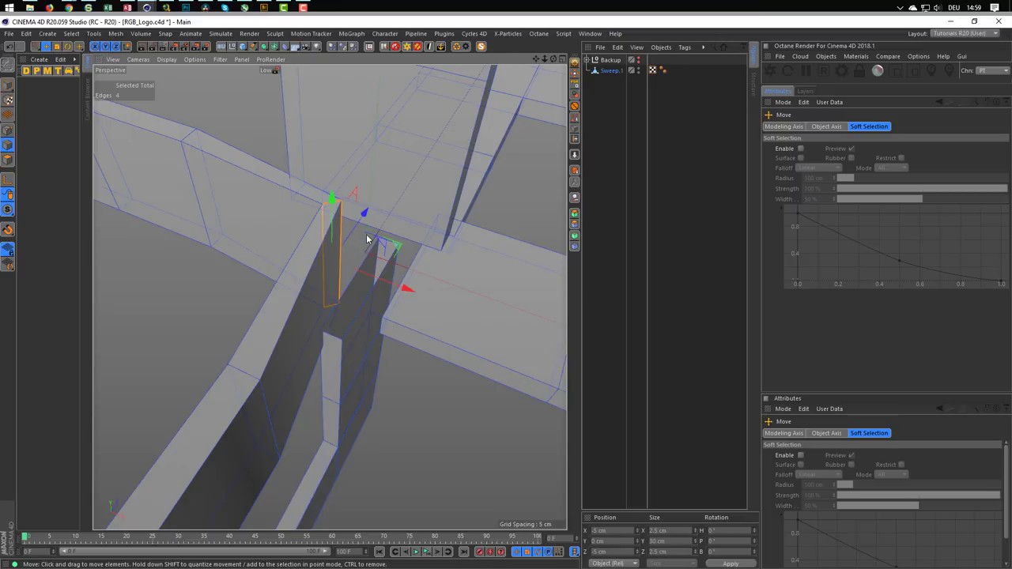
pyautogui.click(791, 128)
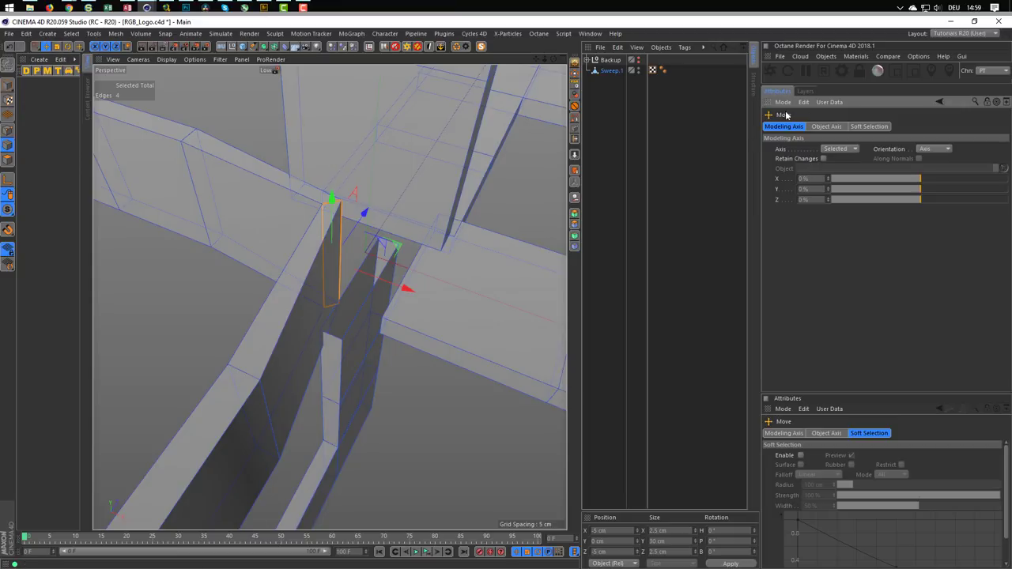
# Step: Set the modeling axis orientation to Normal and slide the edge loop along it
pyautogui.click(941, 147)
pyautogui.click(939, 212)
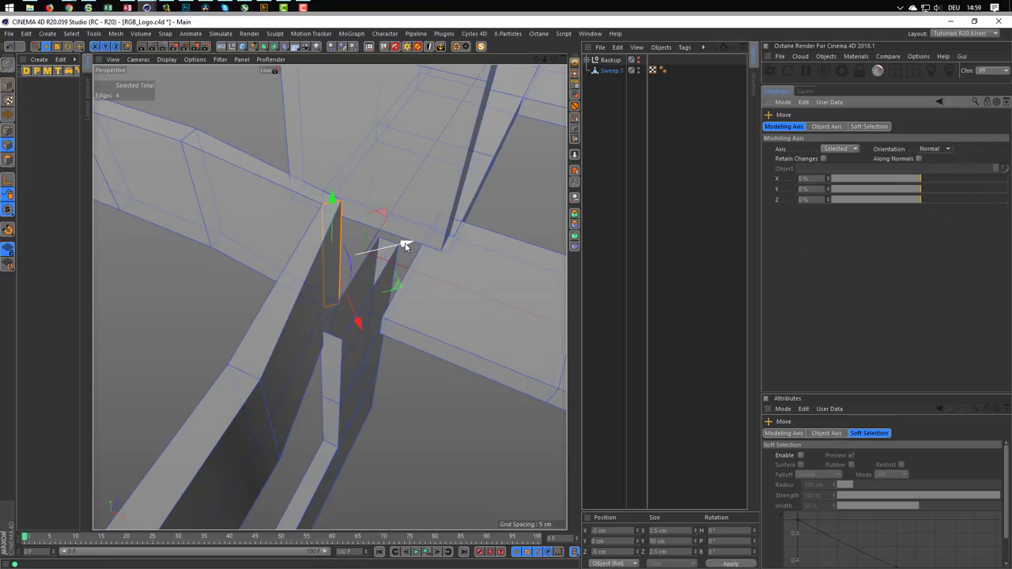
pyautogui.moveTo(405, 251); pyautogui.dragTo(344, 261)
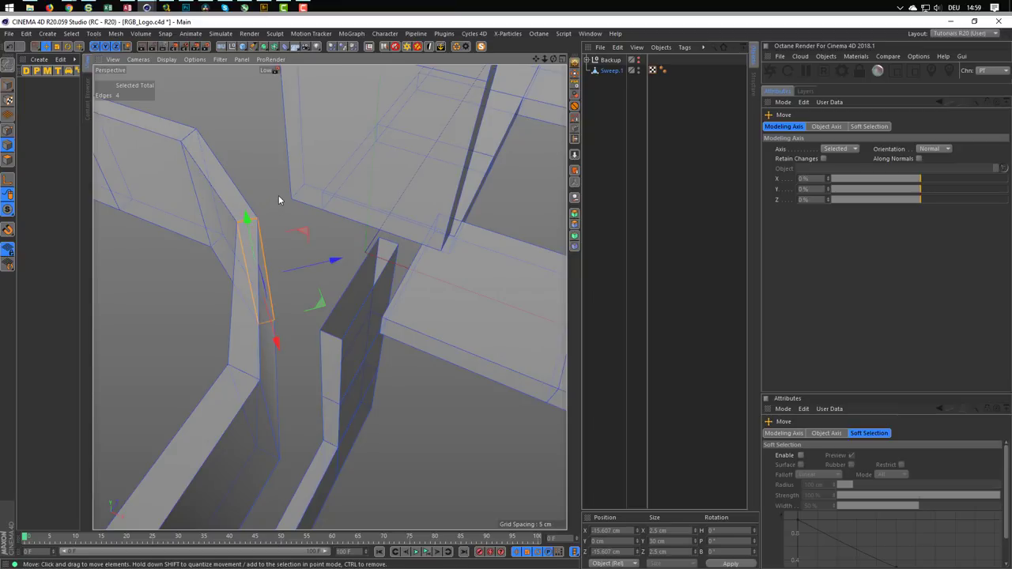
# Step: Scale the edge loop up to 135% (3.375 cm) and check the joint from above
pyautogui.press('t')
pyautogui.moveTo(309, 233)
pyautogui.mouseDown()
pyautogui.moveTo(338, 261)
pyautogui.moveTo(367, 249)
pyautogui.mouseUp()
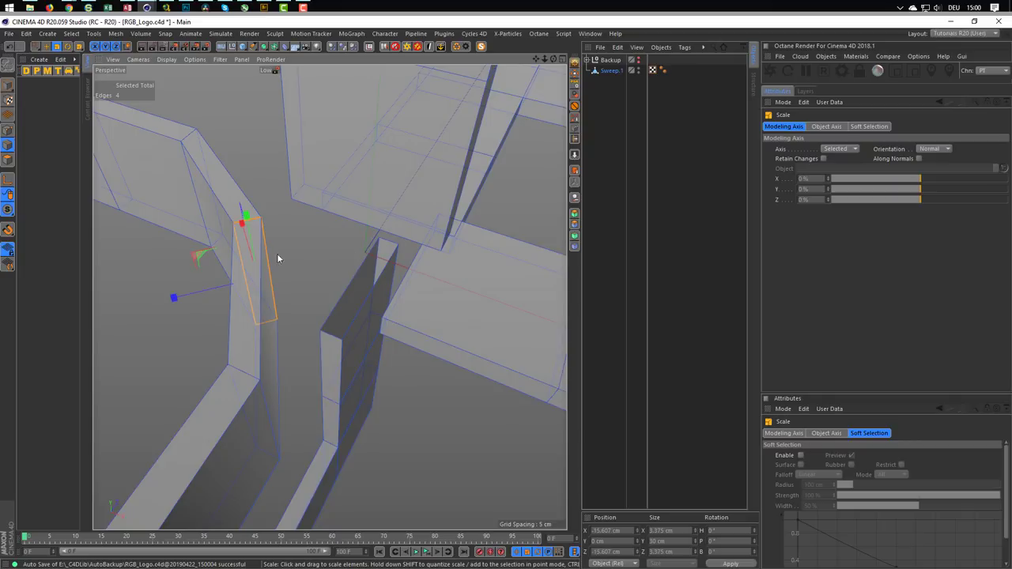
pyautogui.moveTo(277, 257)
pyautogui.keyDown('alt'); pyautogui.mouseDown()
pyautogui.moveTo(224, 303)
pyautogui.moveTo(253, 276)
pyautogui.moveTo(226, 323)
pyautogui.moveTo(262, 336)
pyautogui.moveTo(198, 210)
pyautogui.mouseUp(); pyautogui.keyUp('alt')
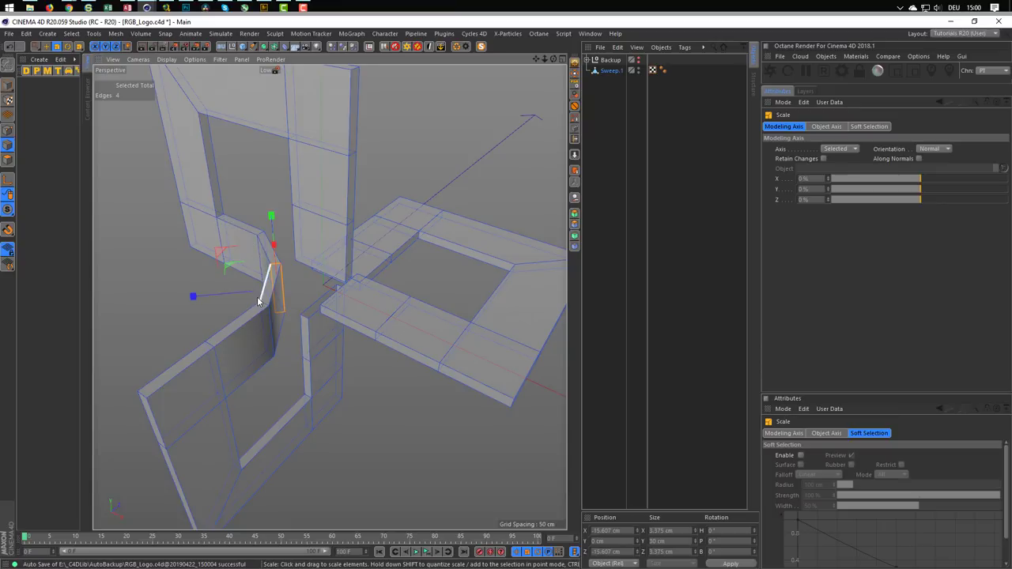
pyautogui.moveTo(258, 301)
pyautogui.keyDown('alt'); pyautogui.mouseDown()
pyautogui.moveTo(351, 299)
pyautogui.moveTo(306, 298)
pyautogui.mouseUp(); pyautogui.keyUp('alt')
pyautogui.scroll(4, 347, 283)
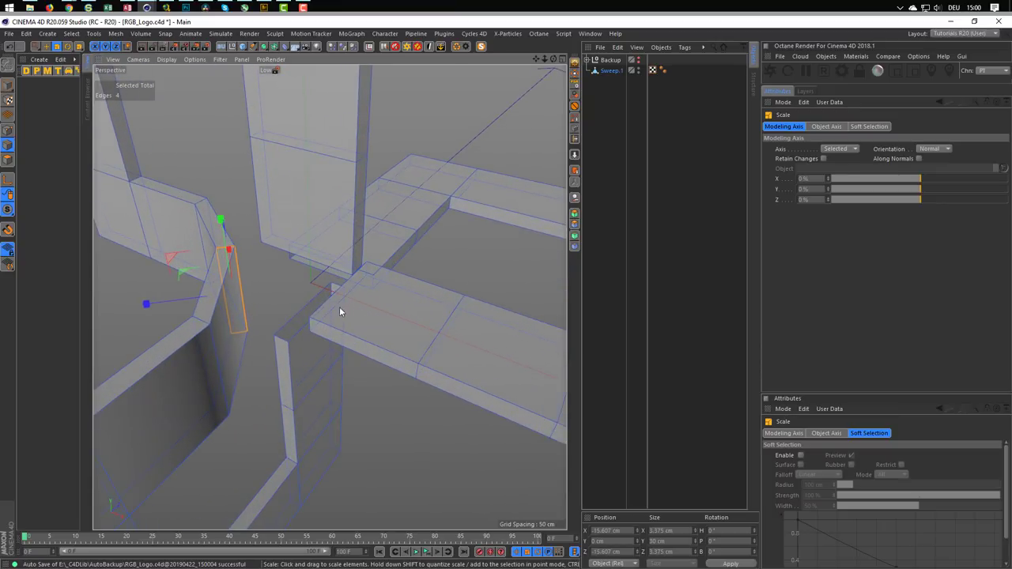
pyautogui.moveTo(339, 307)
pyautogui.keyDown('alt'); pyautogui.mouseDown()
pyautogui.moveTo(231, 309)
pyautogui.moveTo(297, 298)
pyautogui.moveTo(327, 277)
pyautogui.moveTo(319, 269)
pyautogui.moveTo(332, 231)
pyautogui.moveTo(331, 240)
pyautogui.mouseUp(); pyautogui.keyUp('alt')
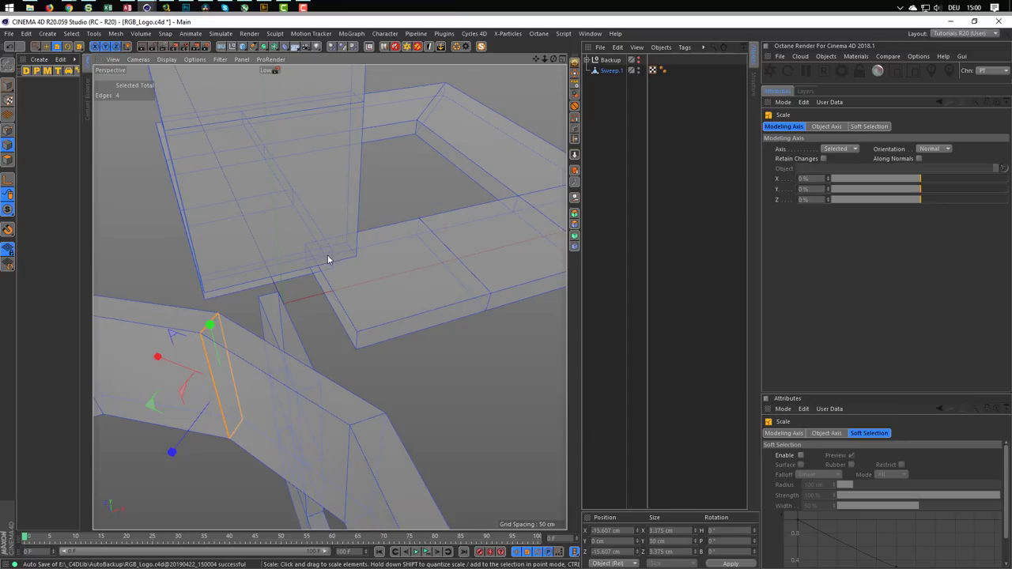
# Step: In Point mode, select the first overlapping point pair at the joint and weld it
pyautogui.click(8, 131)
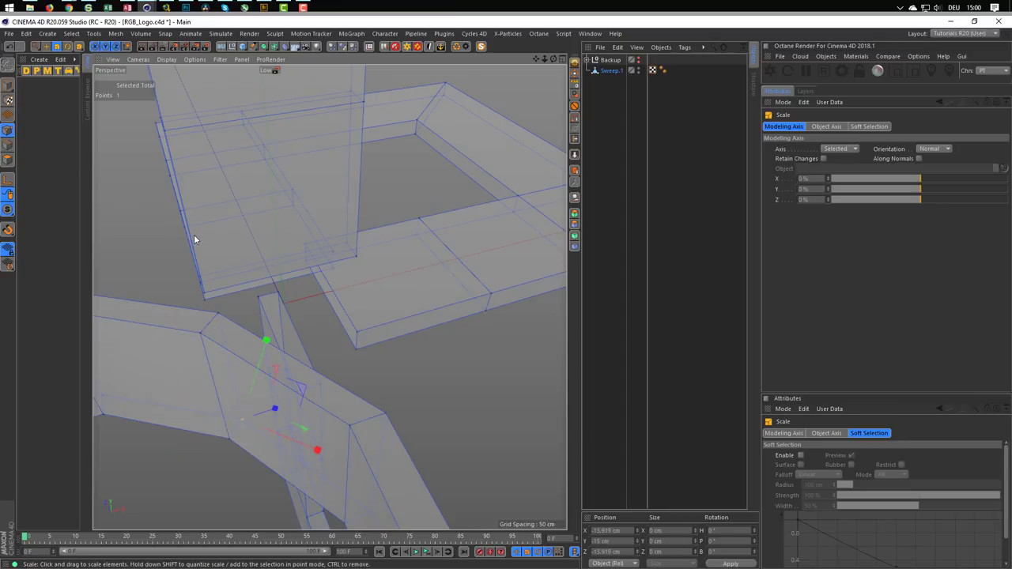
pyautogui.press('0')
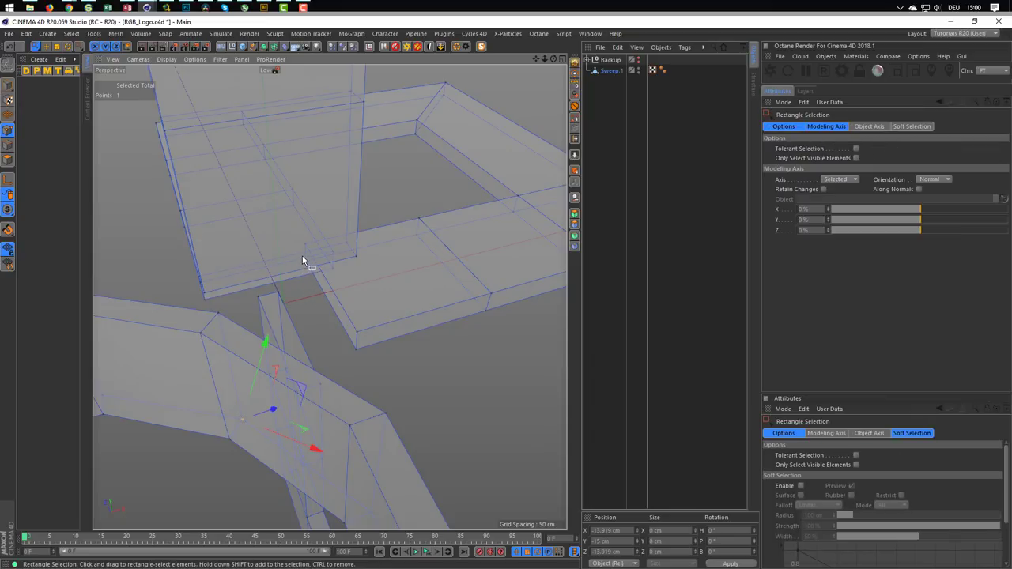
pyautogui.click(304, 263)
pyautogui.keyDown('shift'); pyautogui.click(280, 295); pyautogui.keyUp('shift')
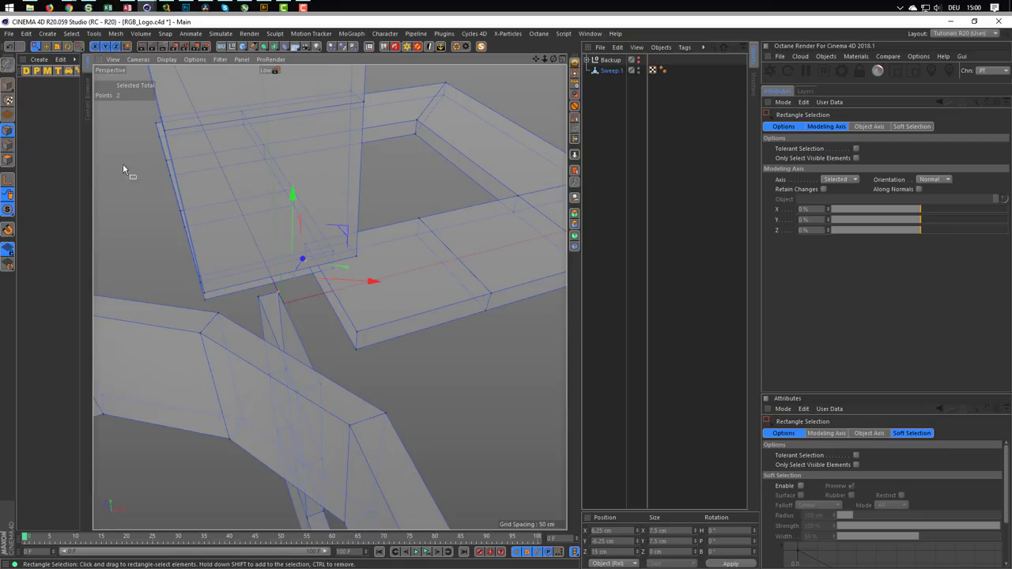
pyautogui.press('m')
pyautogui.press('q')
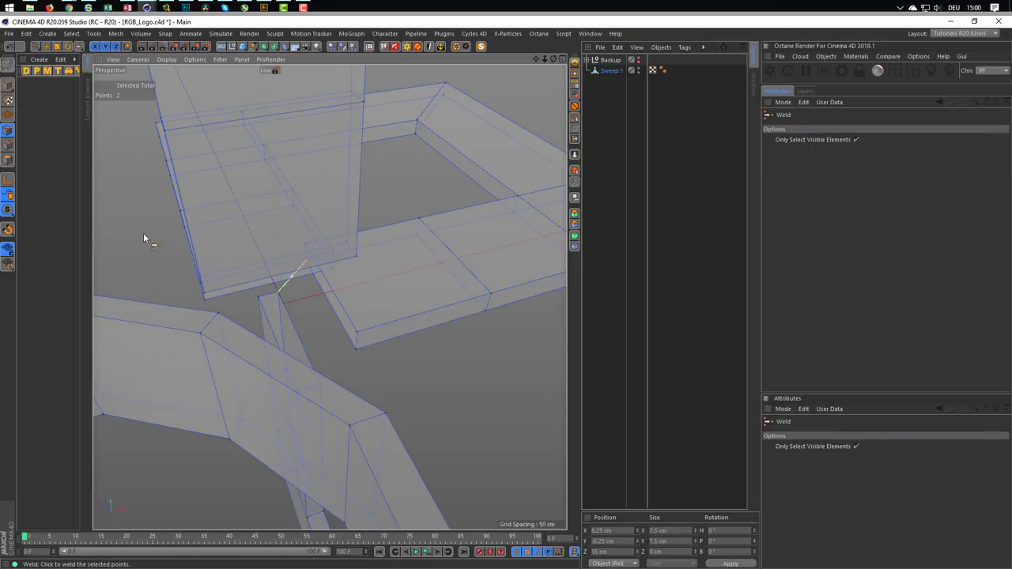
pyautogui.click(144, 233)
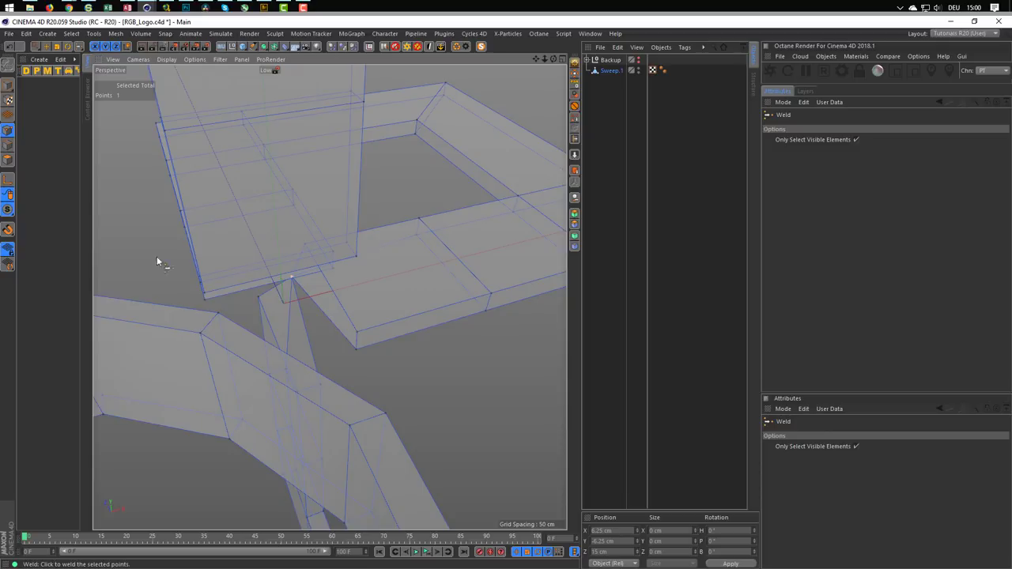
# Step: Weld the next pair of overlapping points at the joint into one
pyautogui.keyDown('alt'); pyautogui.moveTo(328, 345); pyautogui.dragTo(332, 280); pyautogui.keyUp('alt')
pyautogui.press('space')
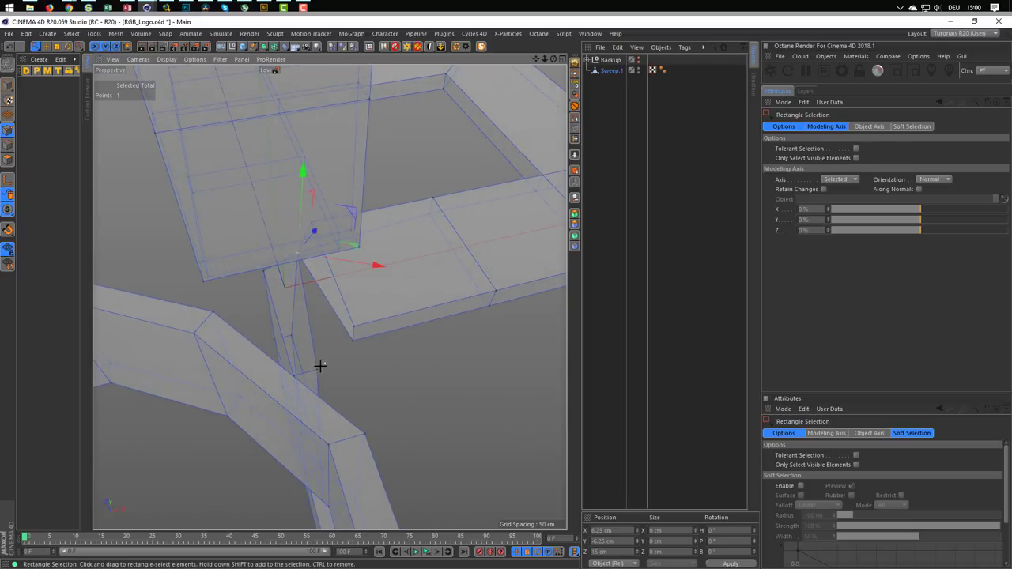
pyautogui.click(320, 365)
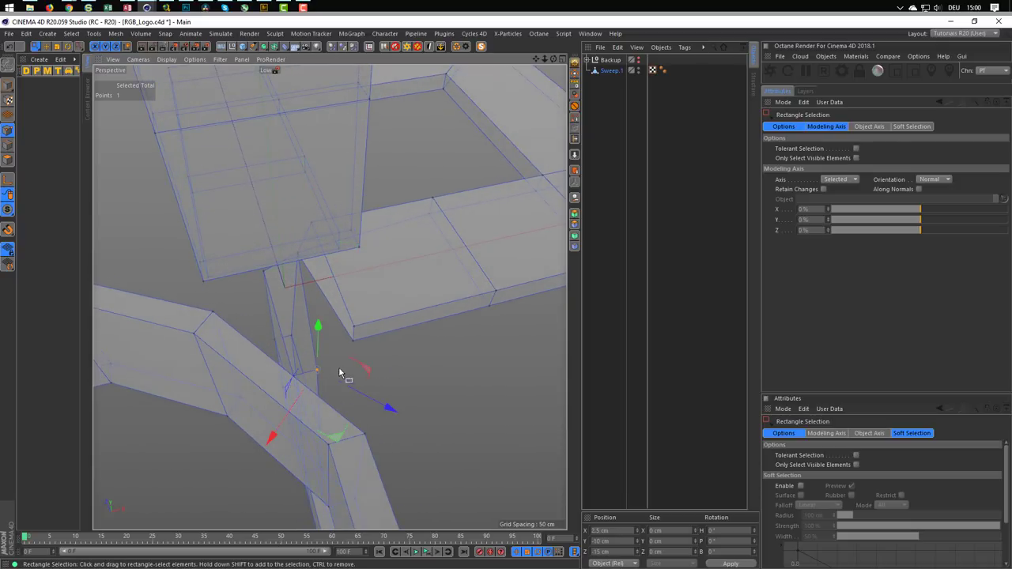
pyautogui.press('space')
pyautogui.keyDown('alt'); pyautogui.moveTo(424, 381); pyautogui.dragTo(441, 382); pyautogui.keyUp('alt')
pyautogui.click(441, 382)
pyautogui.keyDown('alt'); pyautogui.moveTo(355, 342); pyautogui.dragTo(368, 302); pyautogui.keyUp('alt')
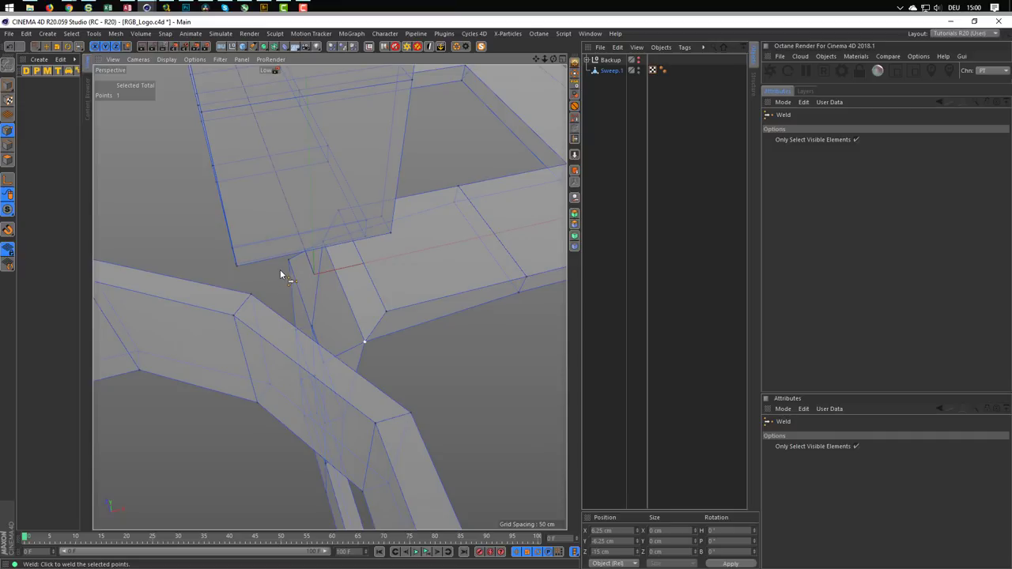
# Step: Box-select another point pair at the joint and merge it with the Weld tool (M~Q)
pyautogui.rightClick(484, 352)
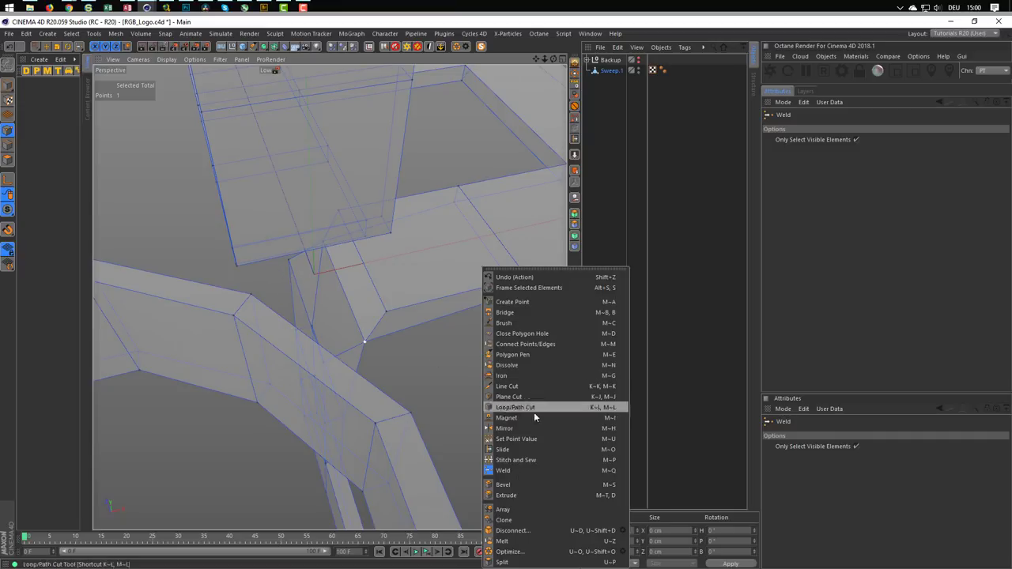
pyautogui.click(514, 28)
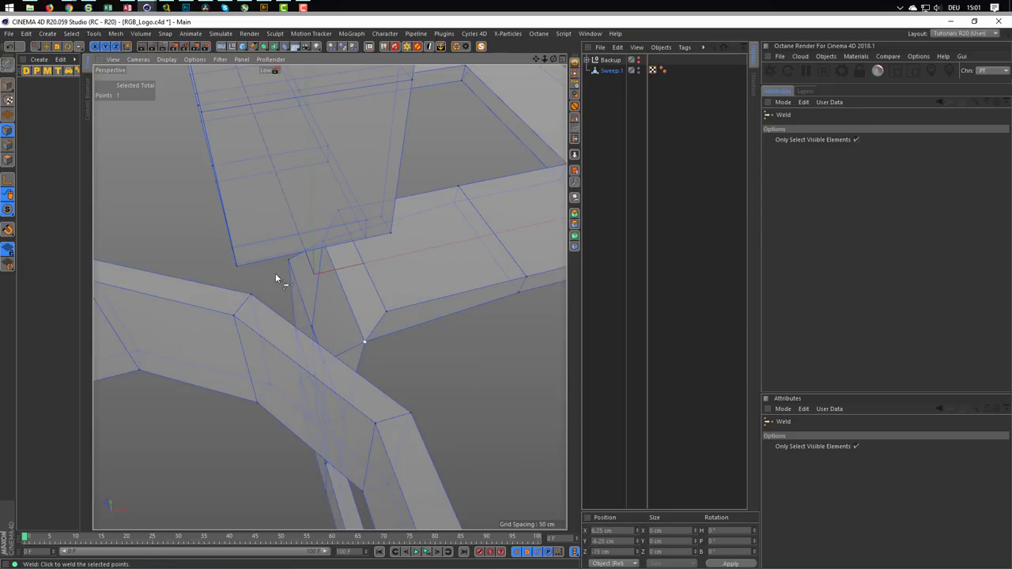
pyautogui.press('0')
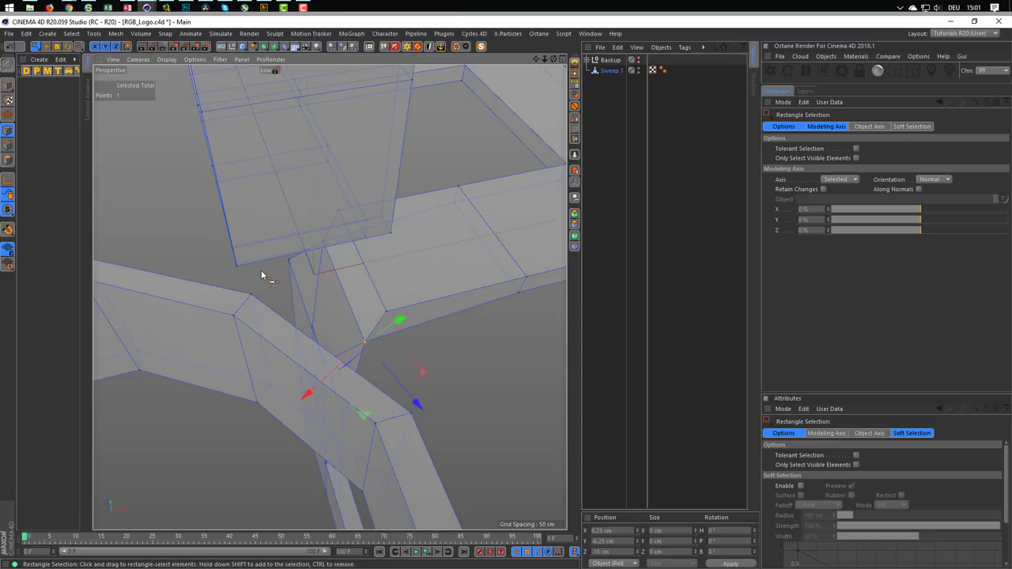
pyautogui.press('space')
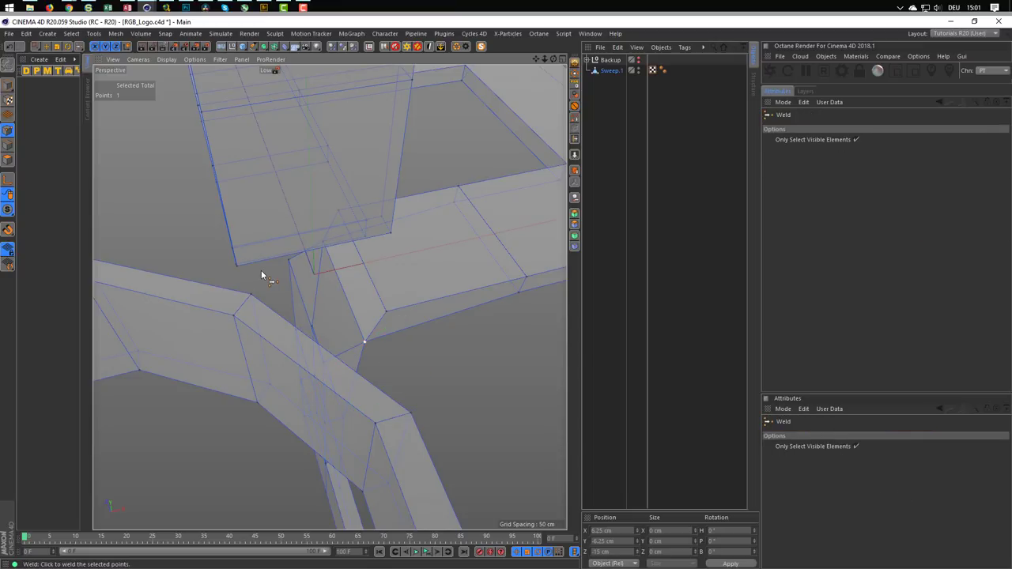
pyautogui.press('space')
pyautogui.press('space')
pyautogui.press('space')
pyautogui.press('space')
pyautogui.press('space')
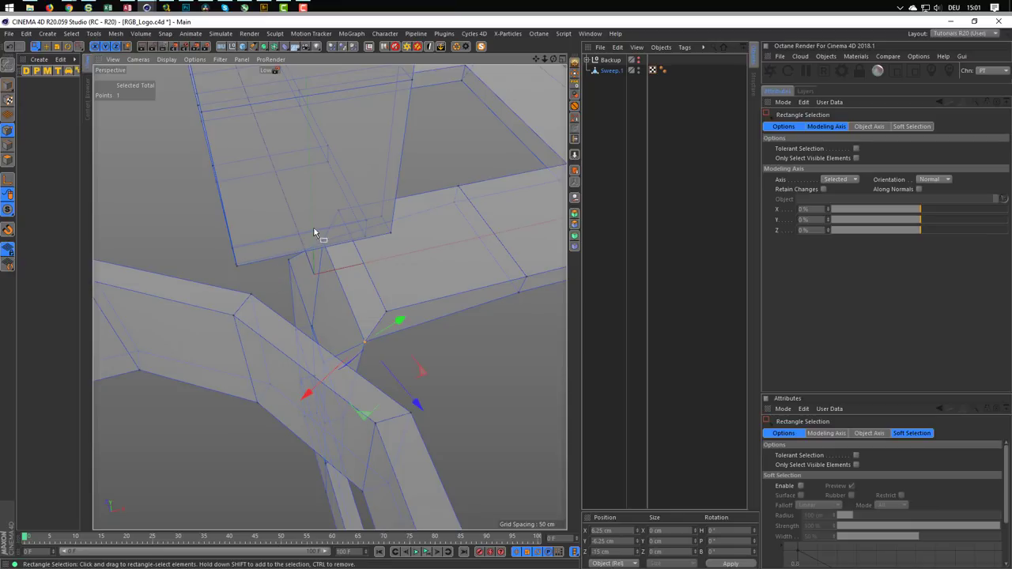
pyautogui.moveTo(340, 218); pyautogui.dragTo(293, 264)
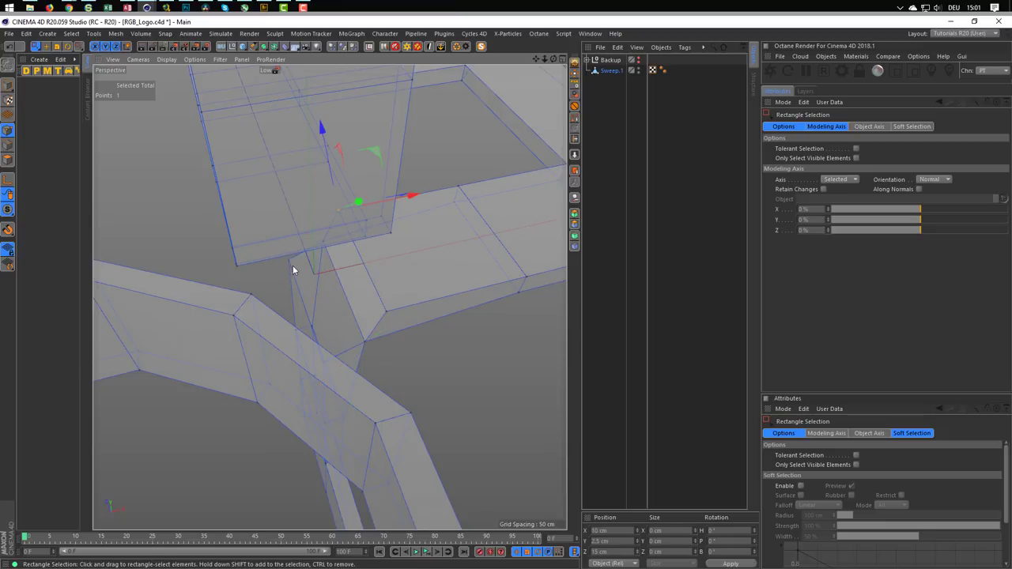
pyautogui.press('m')
pyautogui.press('q')
pyautogui.click(159, 181)
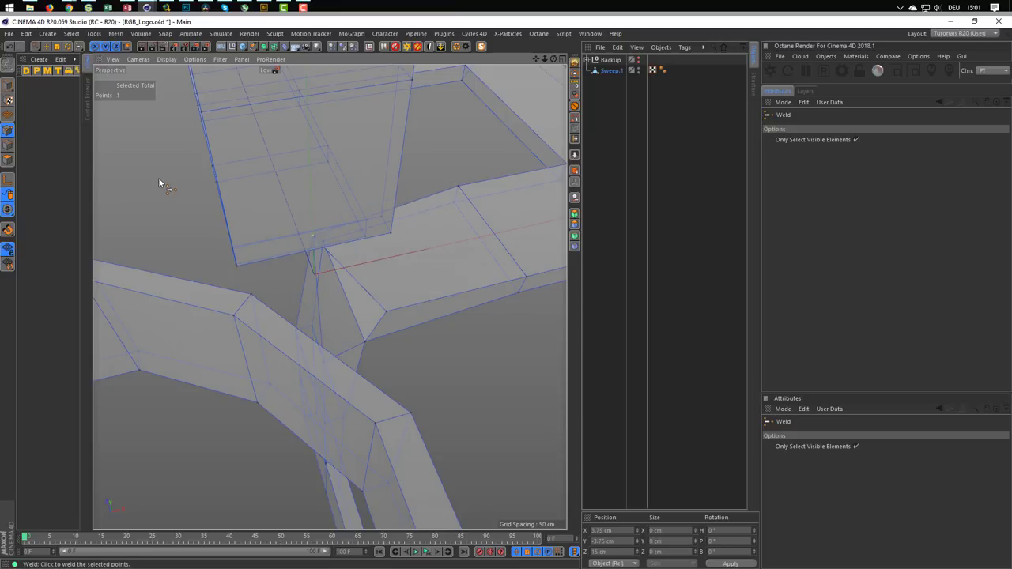
# Step: Weld the matching point pair at the lower joint into a single point
pyautogui.press('space')
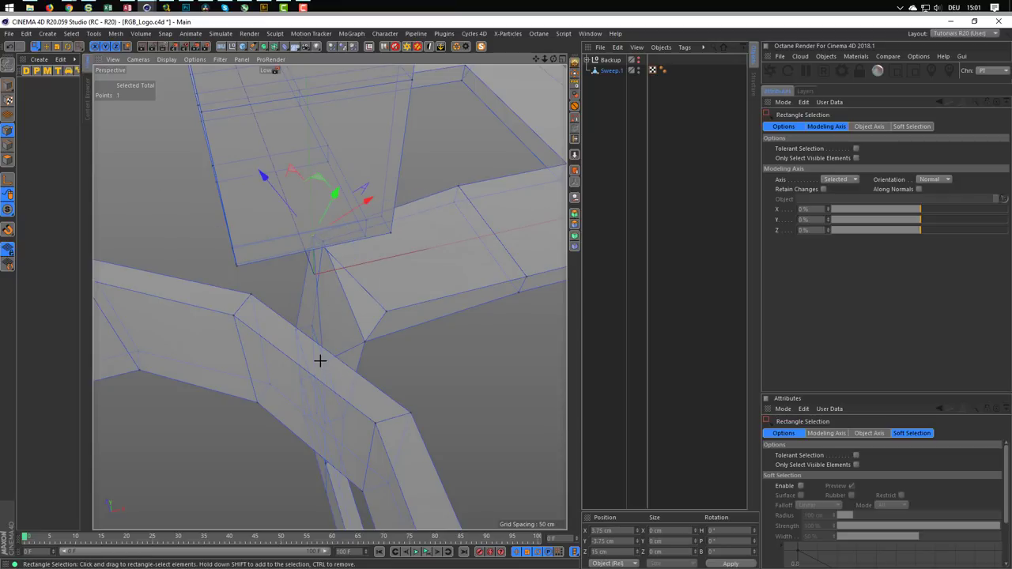
pyautogui.click(321, 362)
pyautogui.keyDown('shift'); pyautogui.moveTo(385, 301); pyautogui.dragTo(416, 346); pyautogui.keyUp('shift')
pyautogui.press('space')
pyautogui.click(433, 357)
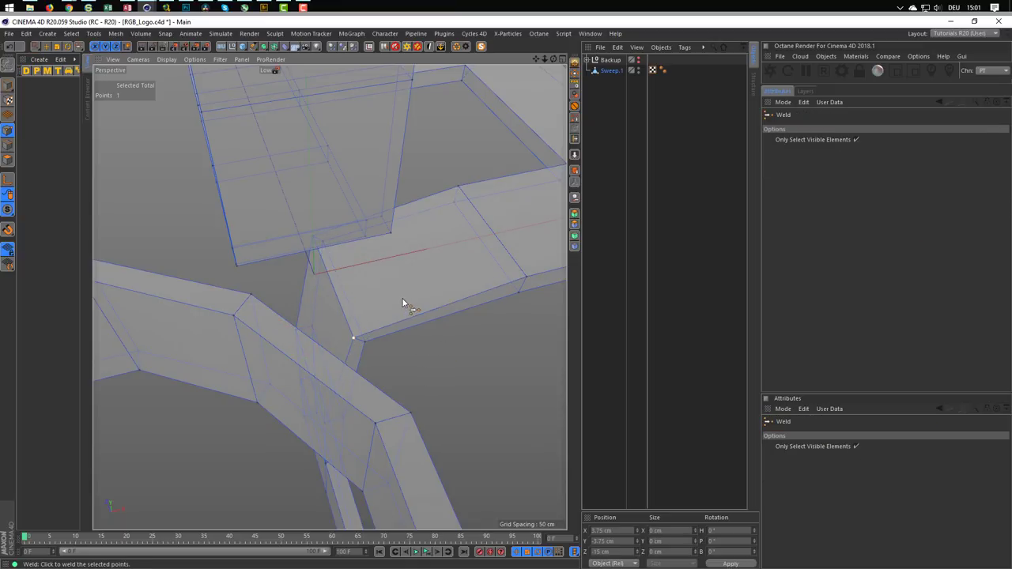
# Step: Loop-select the four-edge loop across the other arm, slide it slightly, and scale it to 3.375 cm
pyautogui.click(6, 147)
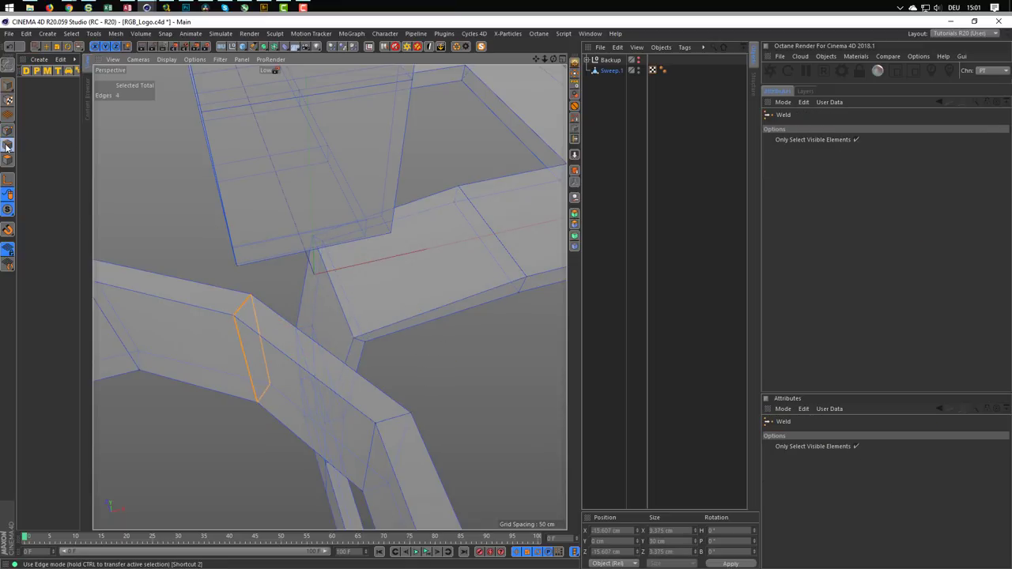
pyautogui.press('u')
pyautogui.press('l')
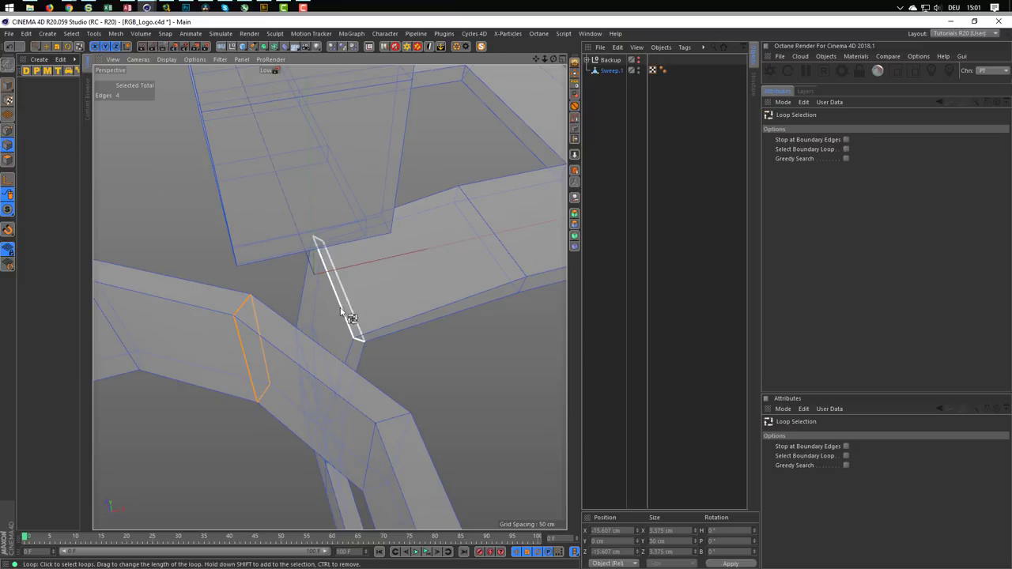
pyautogui.click(338, 288)
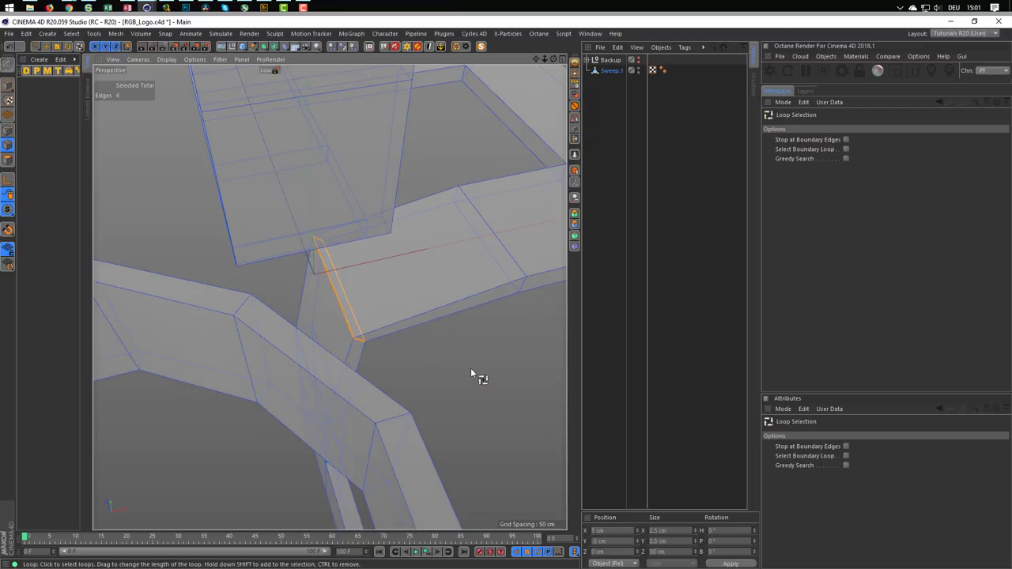
pyautogui.press('e')
pyautogui.moveTo(273, 257)
pyautogui.mouseDown()
pyautogui.moveTo(310, 279)
pyautogui.moveTo(383, 288)
pyautogui.moveTo(423, 317)
pyautogui.mouseUp()
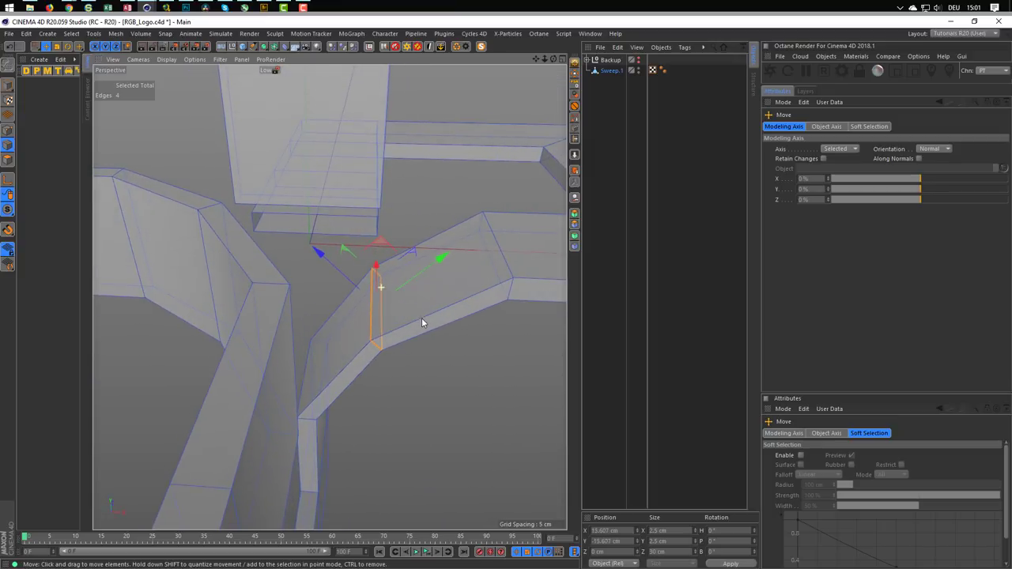
pyautogui.press('t')
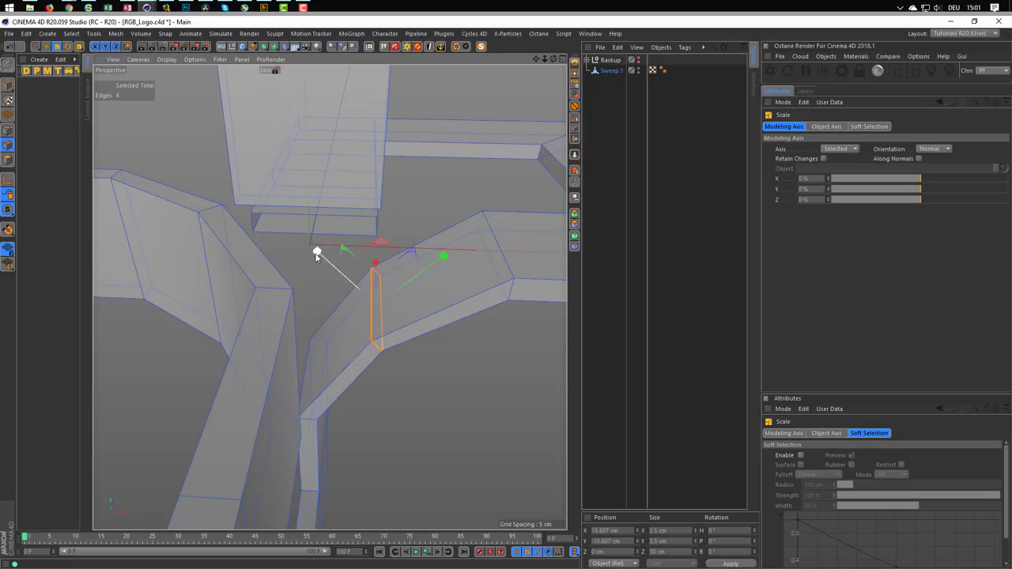
pyautogui.moveTo(316, 255); pyautogui.dragTo(294, 234)
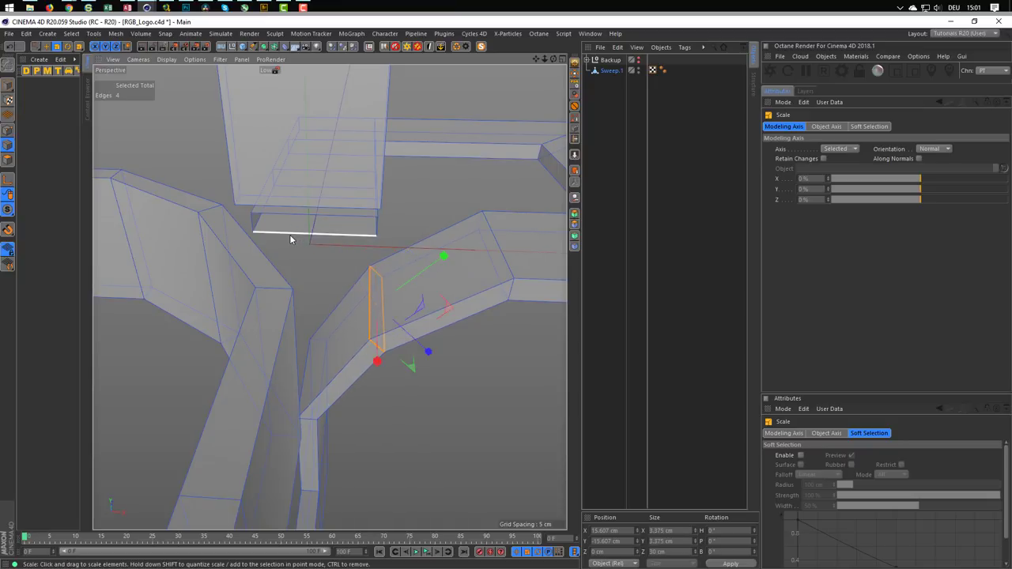
pyautogui.moveTo(381, 270)
pyautogui.keyDown('alt'); pyautogui.mouseDown()
pyautogui.moveTo(438, 279)
pyautogui.moveTo(557, 265)
pyautogui.moveTo(540, 236)
pyautogui.moveTo(403, 242)
pyautogui.moveTo(359, 212)
pyautogui.mouseUp(); pyautogui.keyUp('alt')
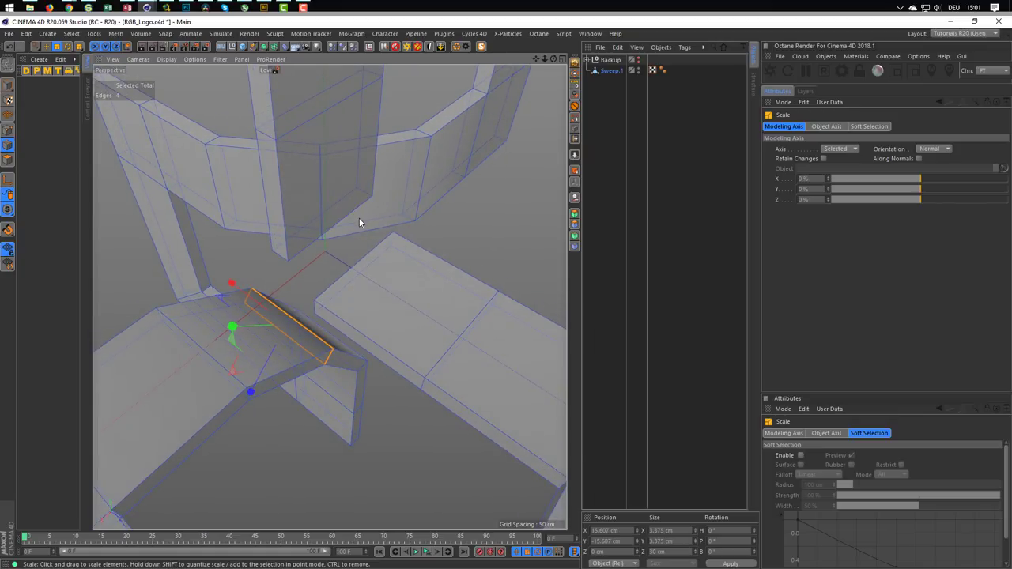
# Step: In Points mode, select the first loose vertex pair at the junction and weld it via the context menu
pyautogui.press('Return')
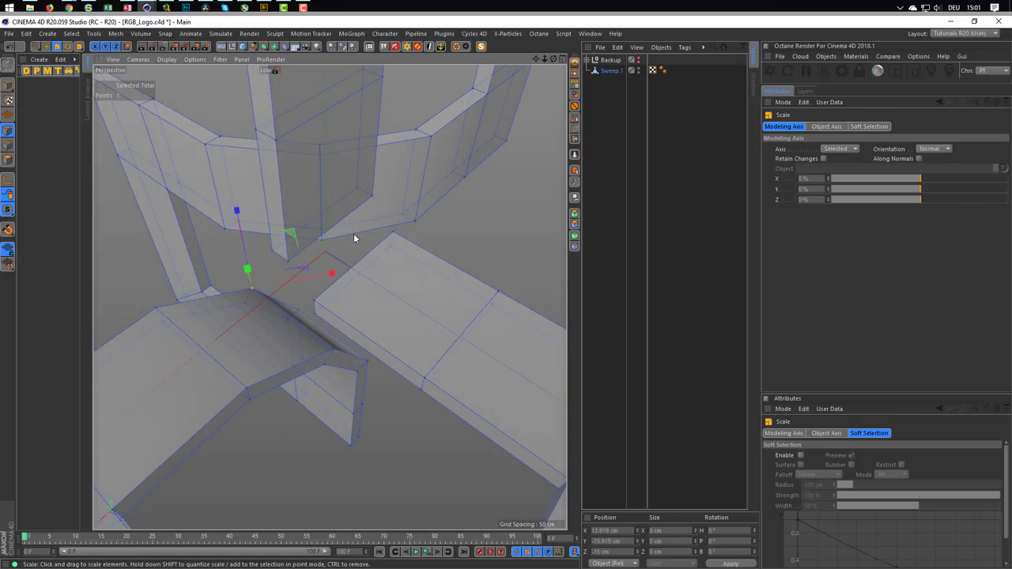
pyautogui.press('0')
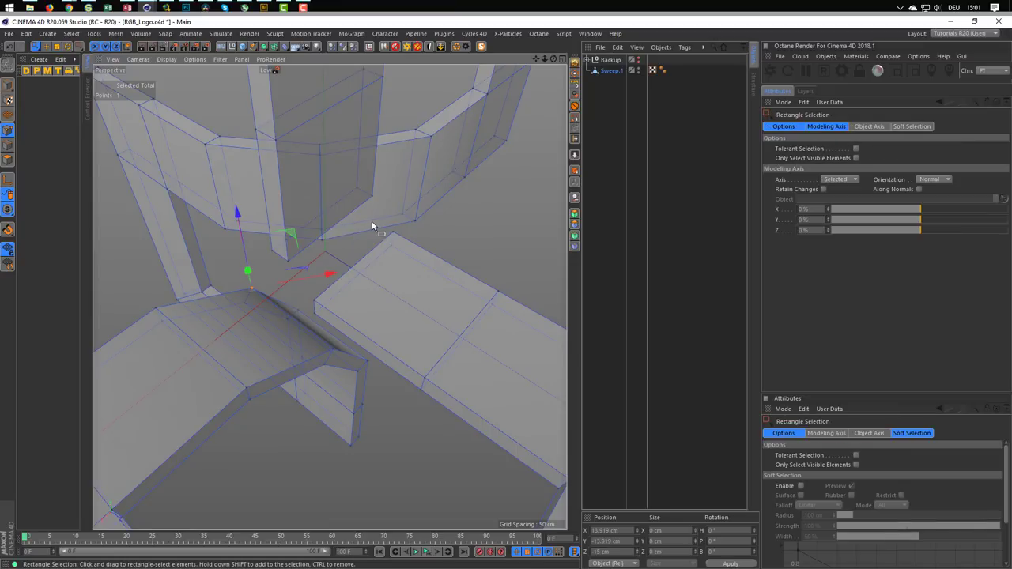
pyautogui.click(370, 196)
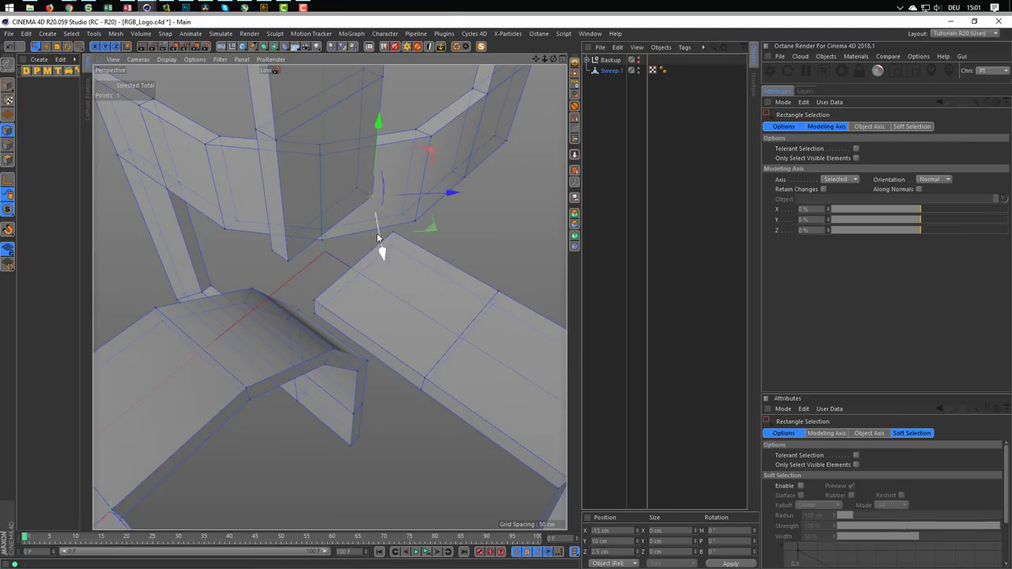
pyautogui.keyDown('shift'); pyautogui.click(394, 234); pyautogui.keyUp('shift')
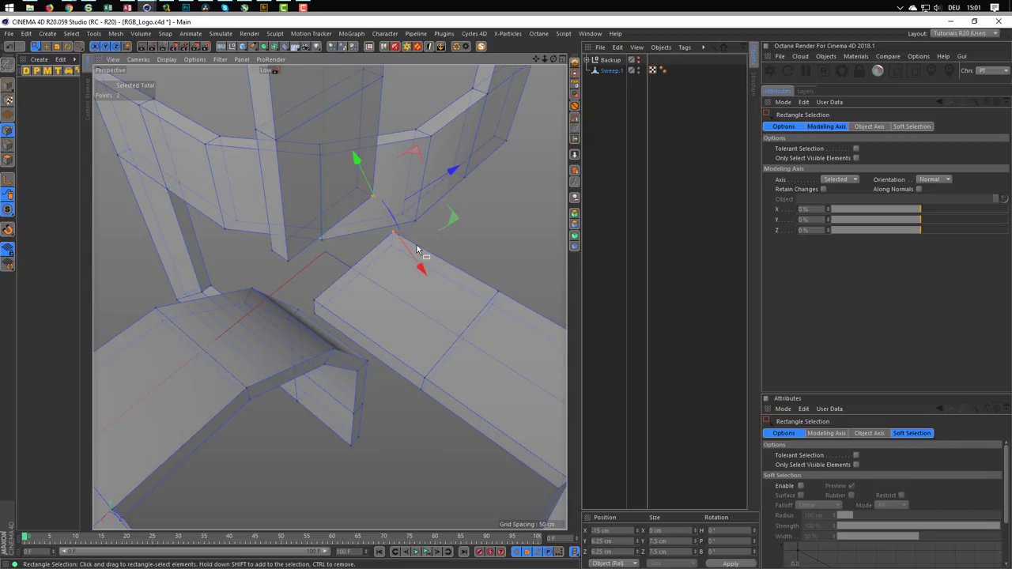
pyautogui.rightClick(413, 244)
pyautogui.click(431, 400)
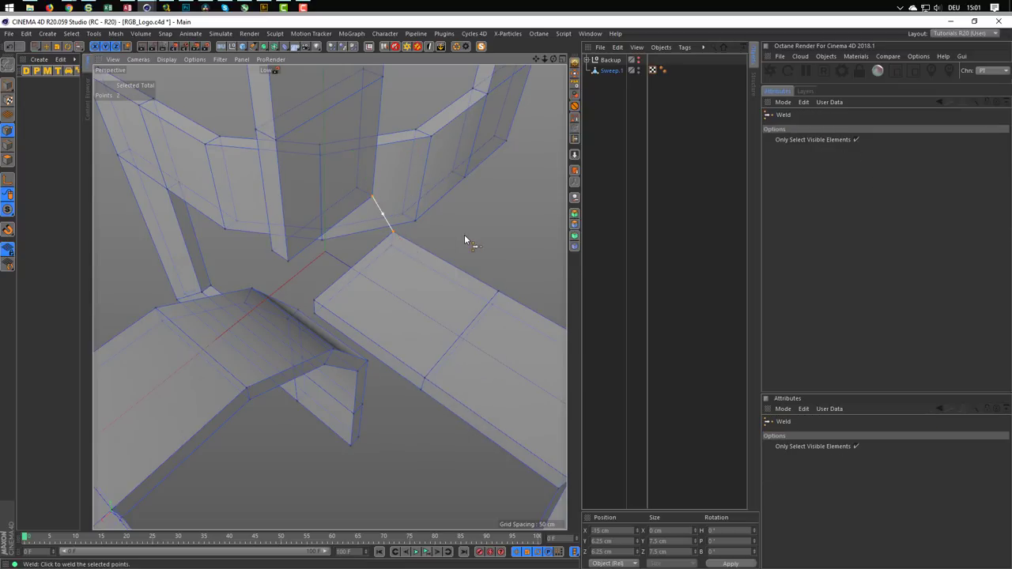
pyautogui.click(382, 215)
# Step: Weld the remaining loose vertices at the junction corner into shared points
pyautogui.press('space')
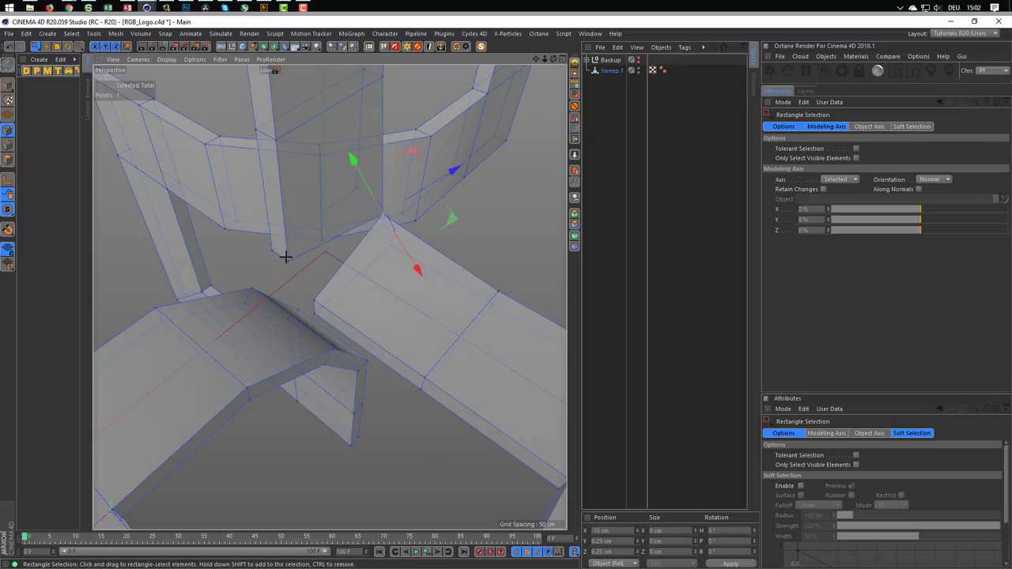
pyautogui.click(285, 257)
pyautogui.press('space')
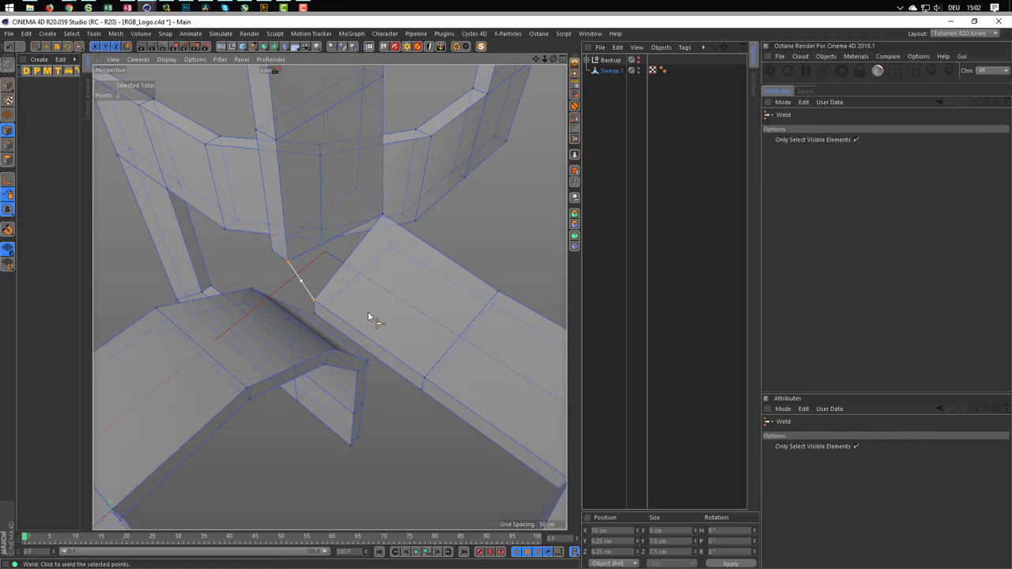
pyautogui.moveTo(343, 266)
pyautogui.keyDown('alt'); pyautogui.mouseDown()
pyautogui.moveTo(279, 234)
pyautogui.moveTo(284, 241)
pyautogui.mouseUp(); pyautogui.keyUp('alt')
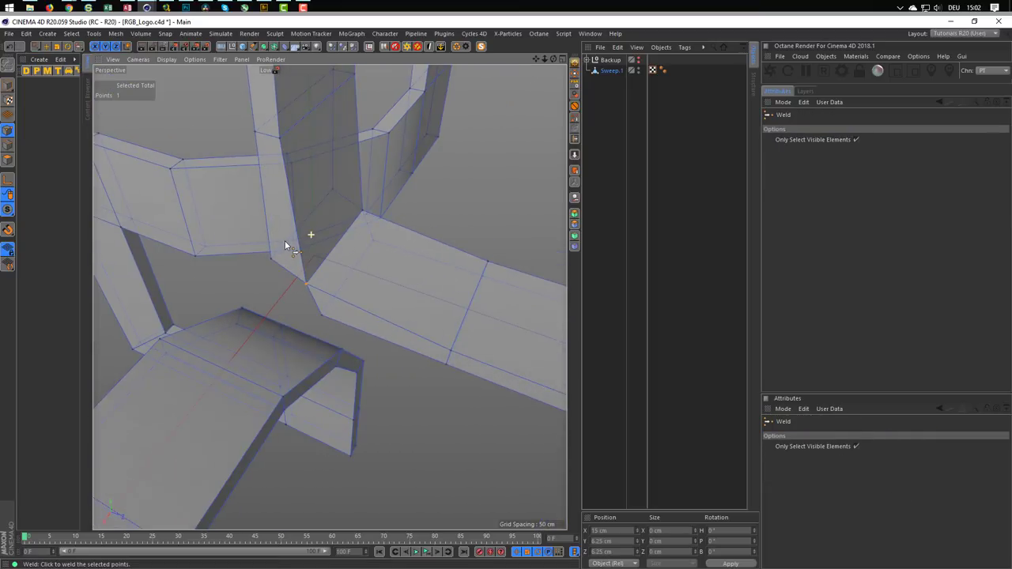
pyautogui.press('space')
pyautogui.click(333, 187)
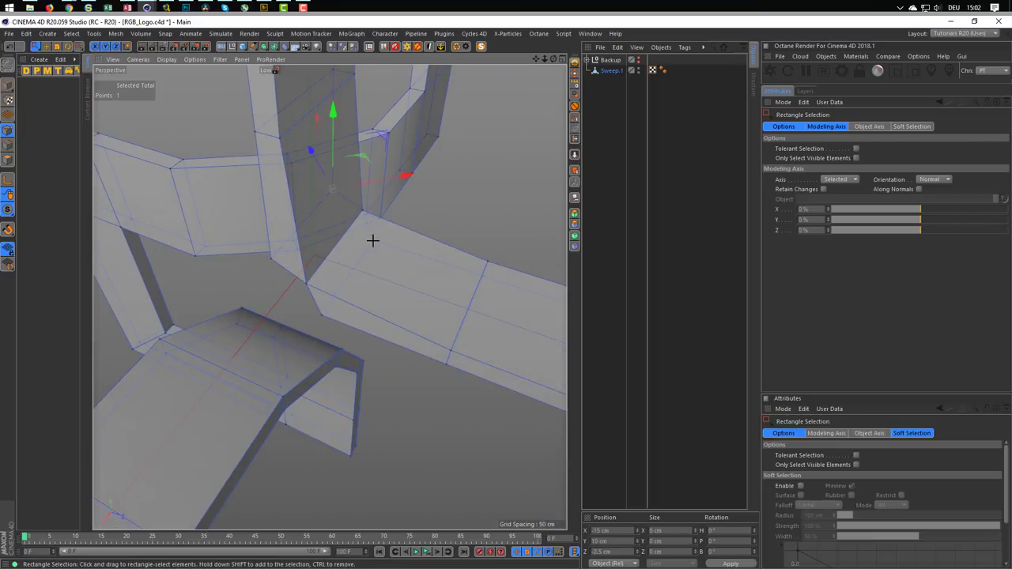
pyautogui.press('space')
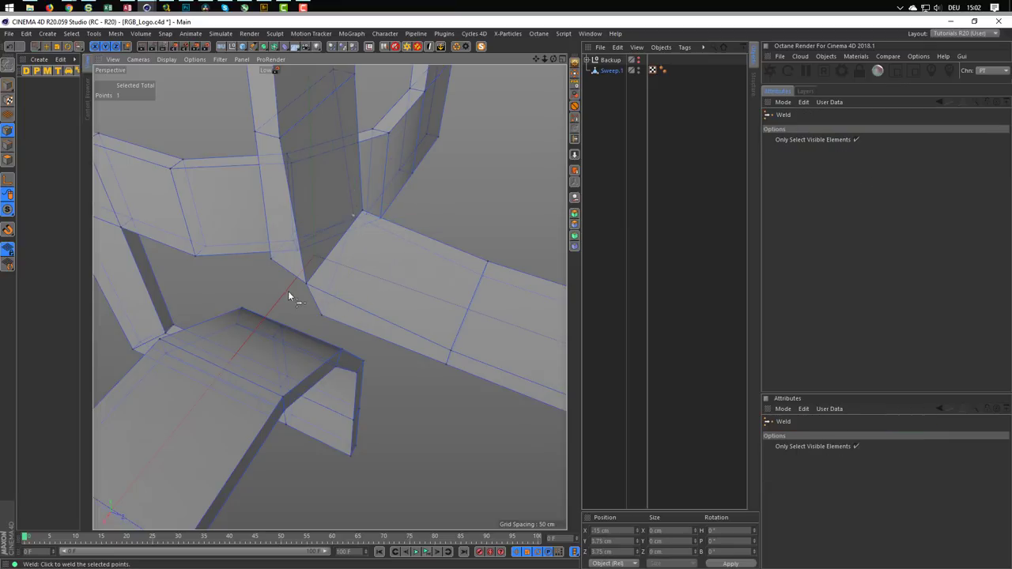
pyautogui.press('space')
pyautogui.click(270, 258)
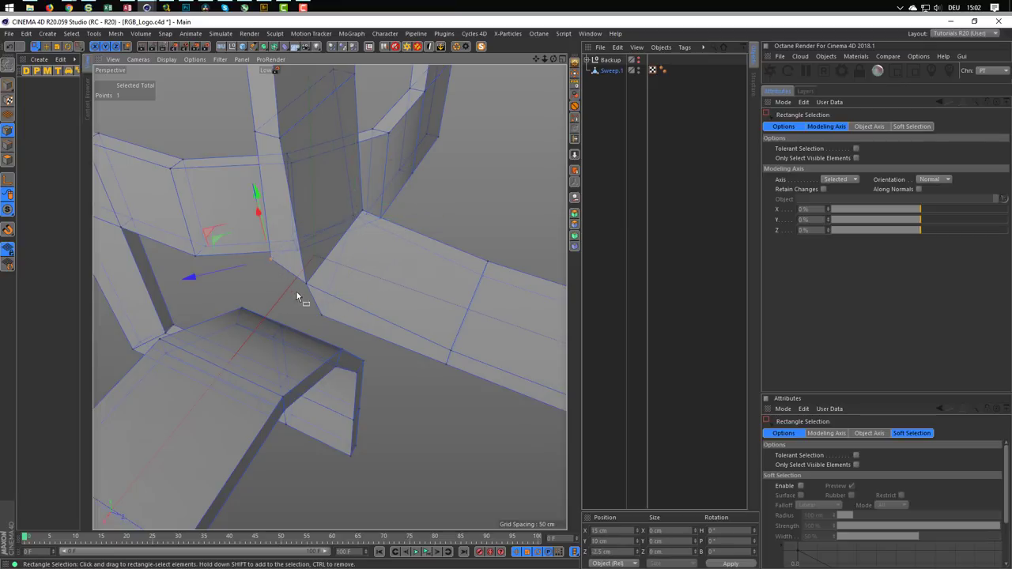
pyautogui.press('space')
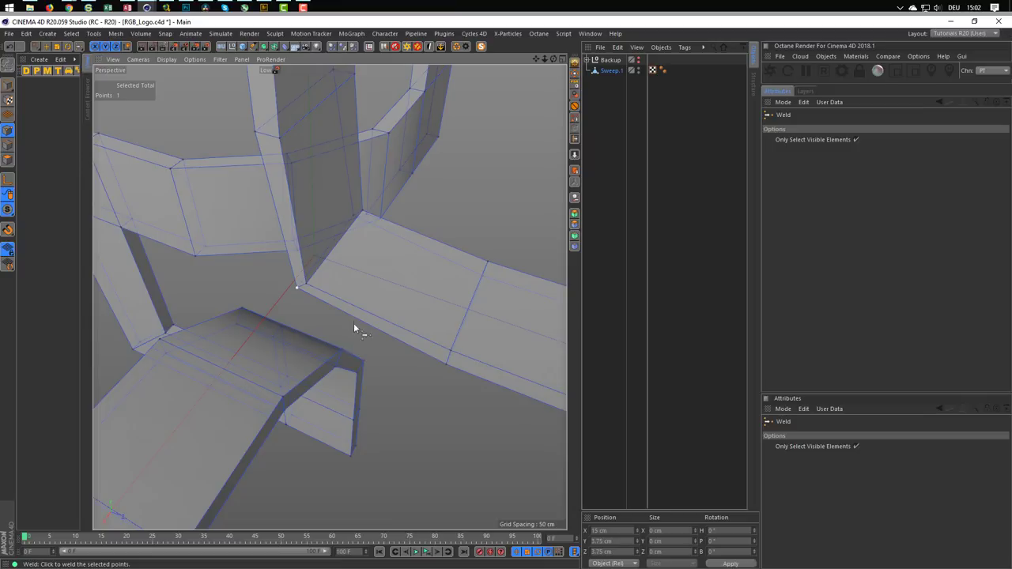
# Step: Switch to Edges mode and choose Loop Selection from the context menu
pyautogui.moveTo(354, 322)
pyautogui.keyDown('alt'); pyautogui.mouseDown()
pyautogui.moveTo(300, 253)
pyautogui.moveTo(215, 275)
pyautogui.moveTo(231, 270)
pyautogui.mouseUp(); pyautogui.keyUp('alt')
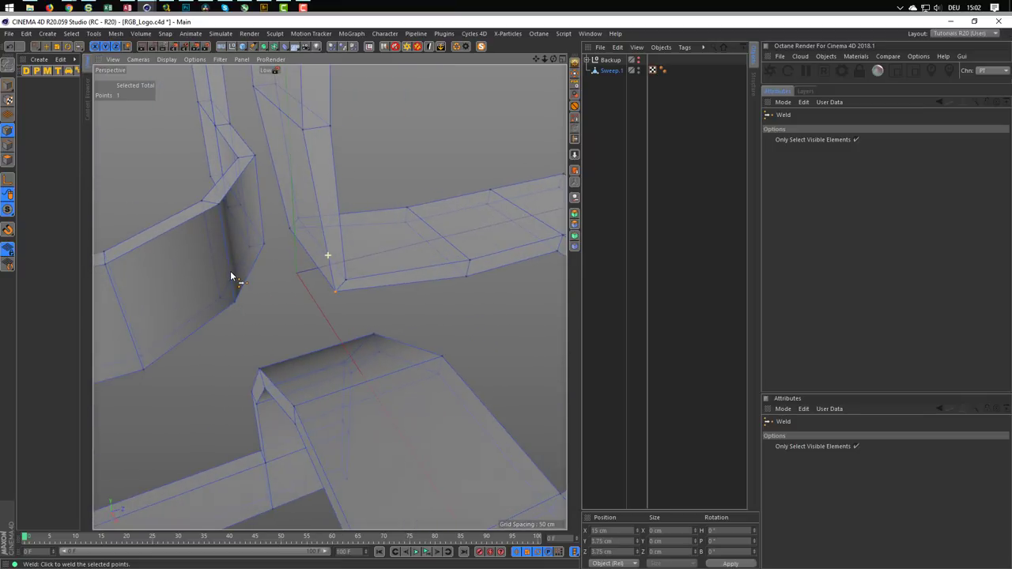
pyautogui.press('Return')
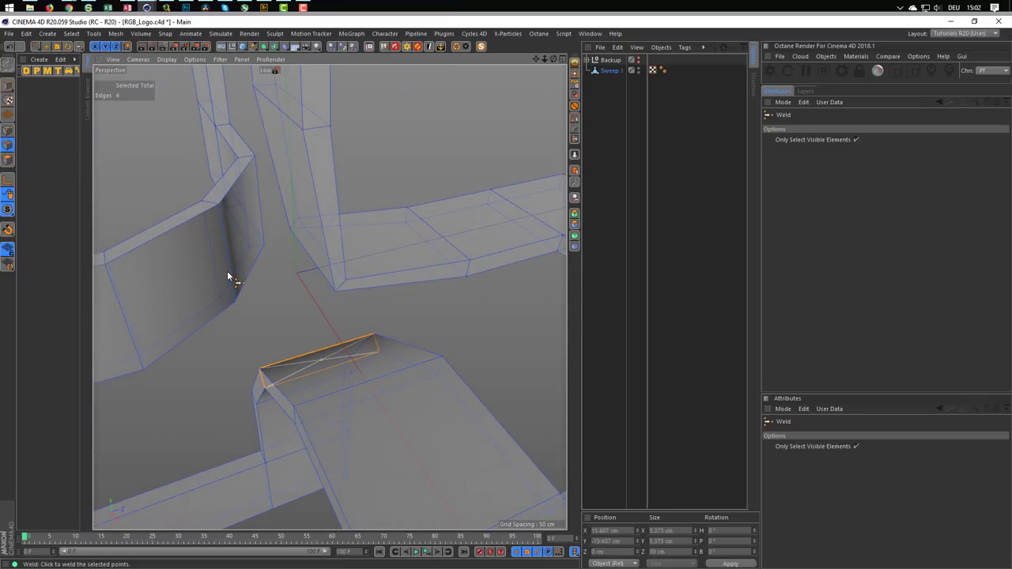
pyautogui.rightClick(227, 271)
pyautogui.click(245, 313)
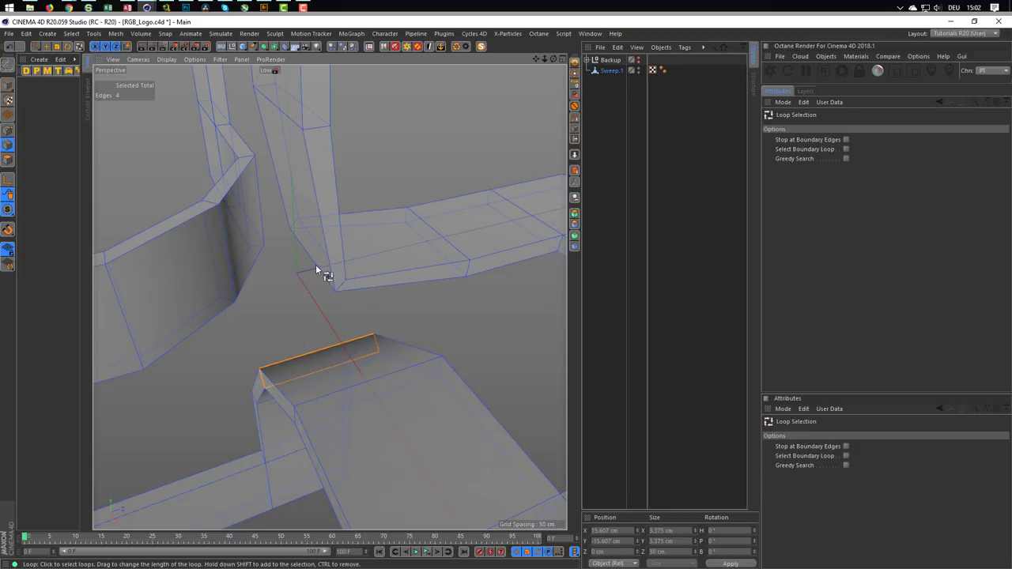
# Step: Select the upper junction's edge loop and scale it up to about 135%
pyautogui.click(319, 269)
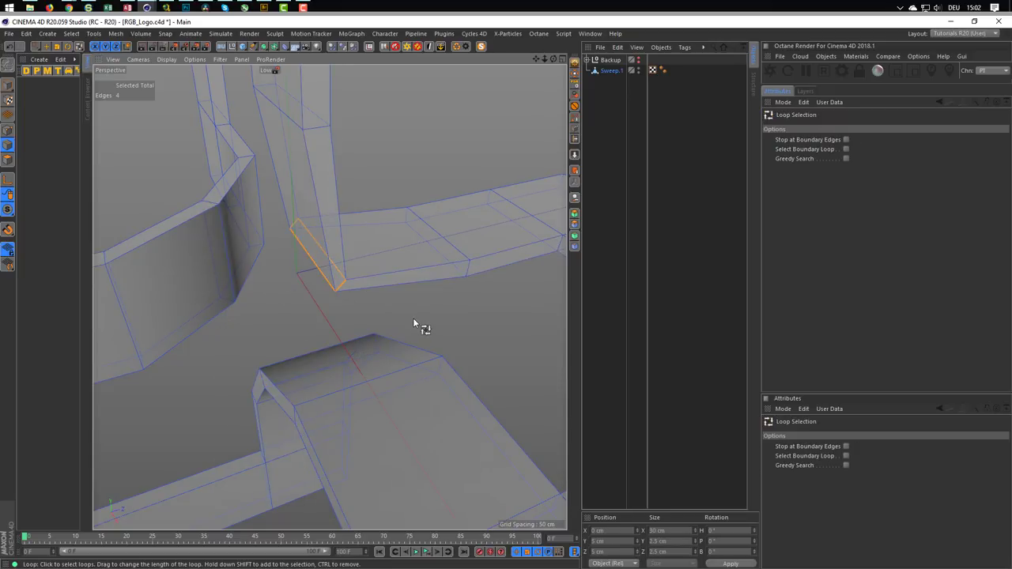
pyautogui.press('e')
pyautogui.moveTo(411, 318)
pyautogui.keyDown('alt'); pyautogui.mouseDown()
pyautogui.moveTo(283, 312)
pyautogui.moveTo(324, 278)
pyautogui.mouseUp(); pyautogui.keyUp('alt')
pyautogui.press('t')
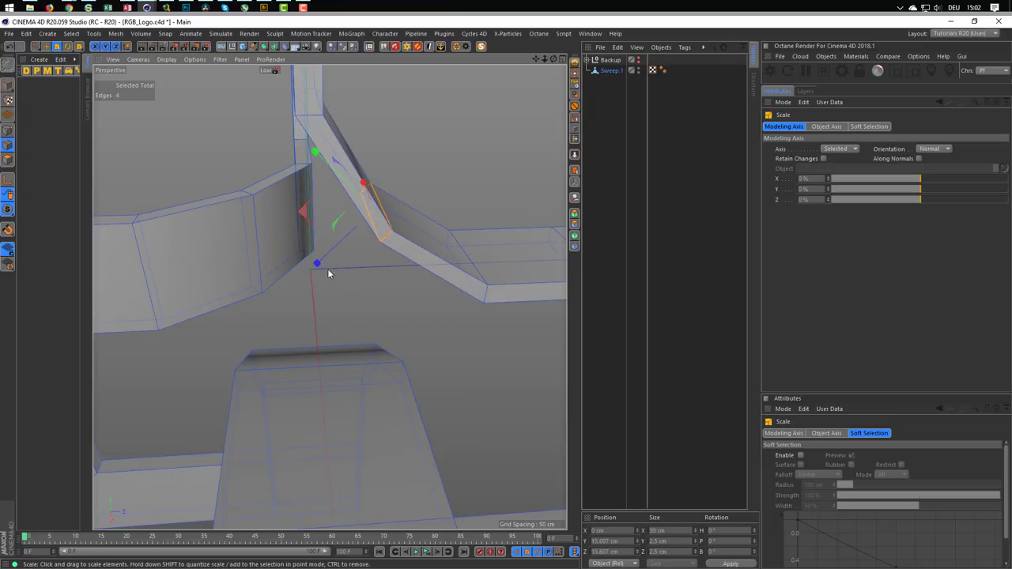
pyautogui.moveTo(319, 266)
pyautogui.mouseDown()
pyautogui.moveTo(297, 296)
pyautogui.moveTo(305, 289)
pyautogui.mouseUp()
pyautogui.scroll(-5, 305, 290)
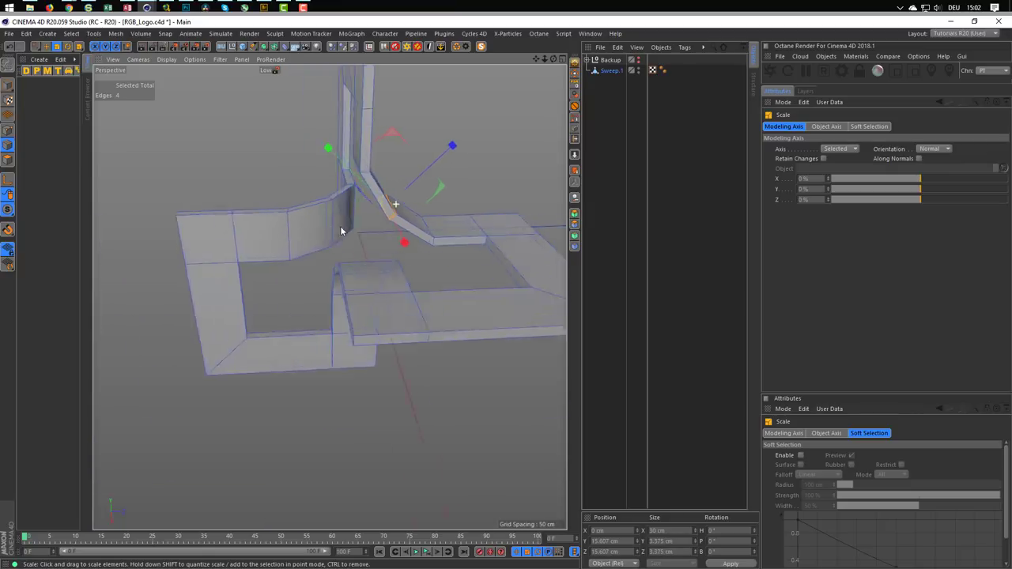
pyautogui.moveTo(343, 226)
pyautogui.keyDown('alt'); pyautogui.mouseDown()
pyautogui.moveTo(355, 219)
pyautogui.moveTo(274, 222)
pyautogui.moveTo(388, 174)
pyautogui.moveTo(335, 173)
pyautogui.moveTo(384, 178)
pyautogui.moveTo(305, 235)
pyautogui.moveTo(334, 223)
pyautogui.moveTo(406, 230)
pyautogui.mouseUp(); pyautogui.keyUp('alt')
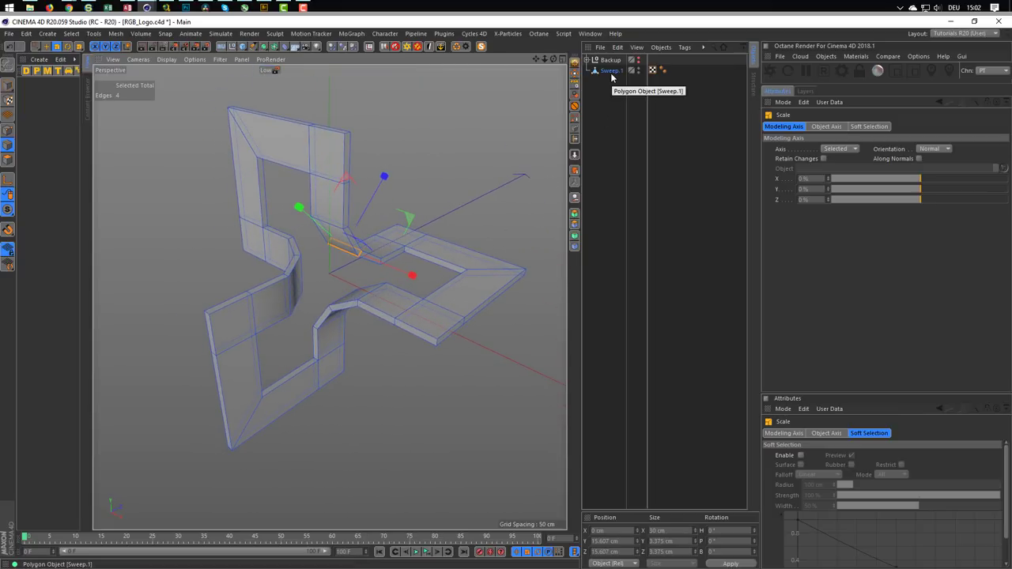
# Step: Turn off X-Ray on Sweep.1 so the mesh displays solid
pyautogui.click(600, 71)
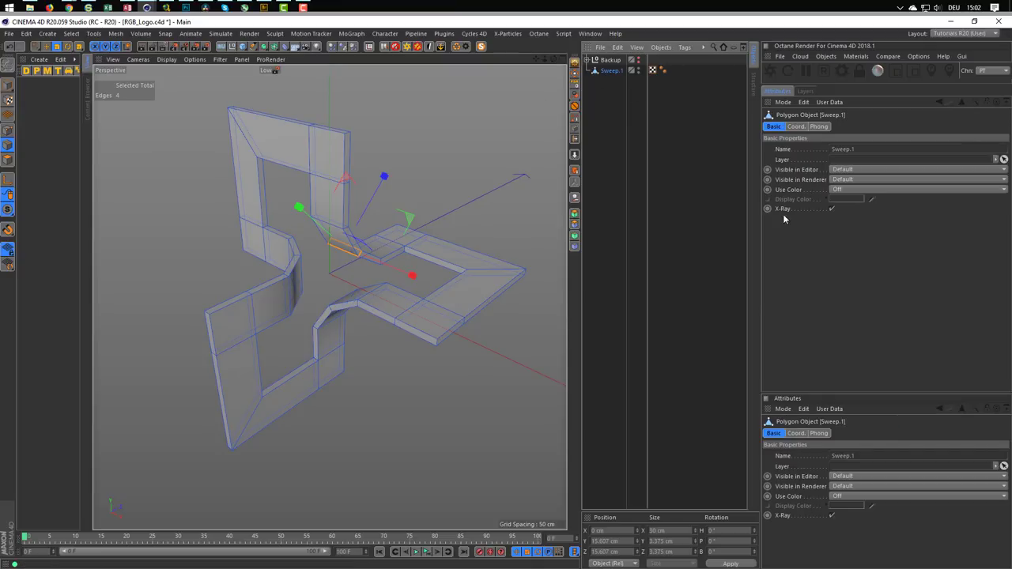
pyautogui.click(831, 208)
pyautogui.moveTo(374, 181)
pyautogui.keyDown('alt'); pyautogui.mouseDown()
pyautogui.moveTo(359, 204)
pyautogui.moveTo(411, 197)
pyautogui.mouseUp(); pyautogui.keyUp('alt')
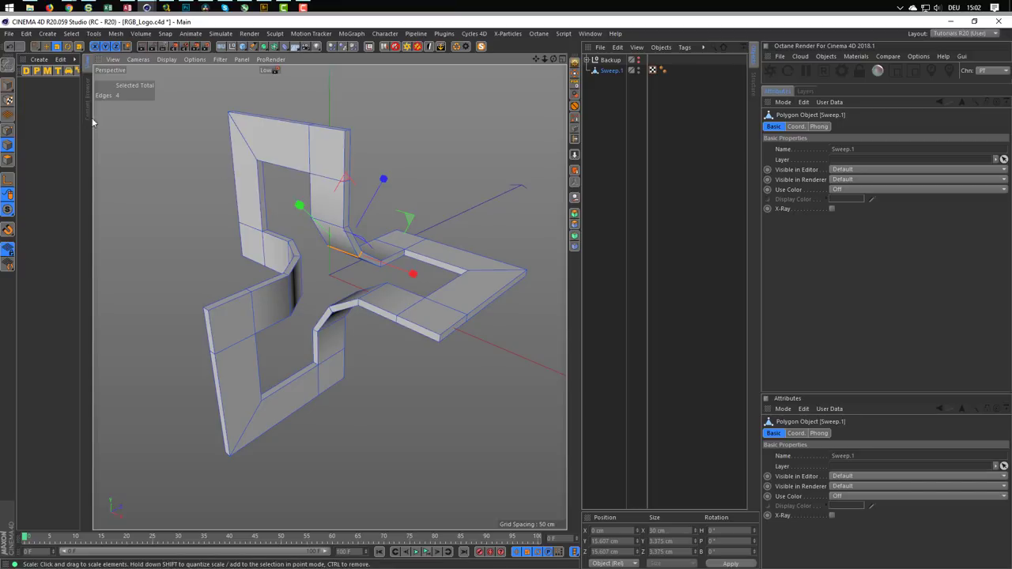
# Step: Nest Sweep.1 under a Subdivision Surface, then disable the Subdivision Surface
pyautogui.click(7, 85)
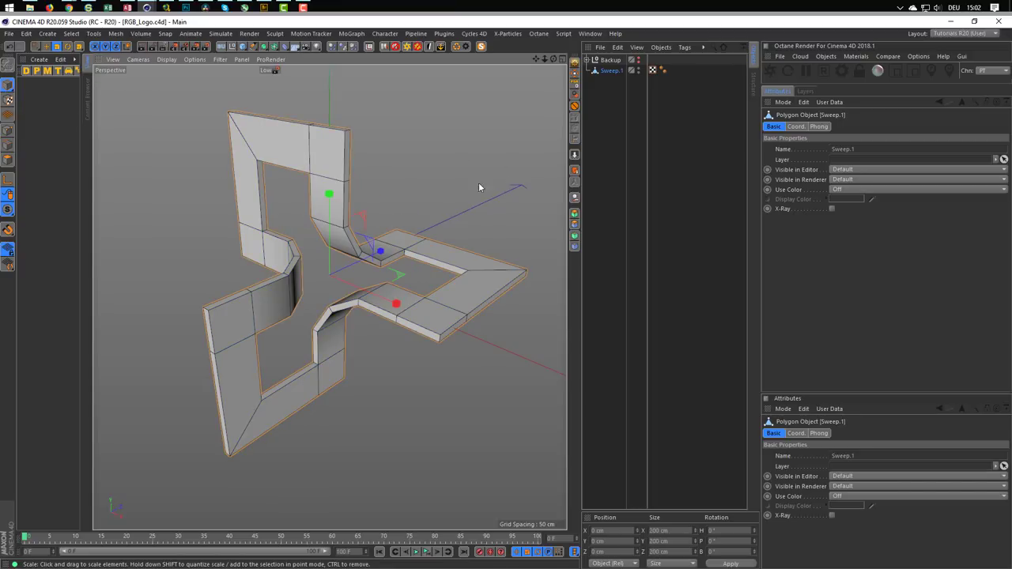
pyautogui.keyDown('alt'); pyautogui.click(275, 46); pyautogui.keyUp('alt')
pyautogui.moveTo(506, 252)
pyautogui.keyDown('alt'); pyautogui.mouseDown()
pyautogui.moveTo(369, 221)
pyautogui.moveTo(486, 242)
pyautogui.moveTo(318, 222)
pyautogui.moveTo(506, 210)
pyautogui.mouseUp(); pyautogui.keyUp('alt')
pyautogui.click(673, 70)
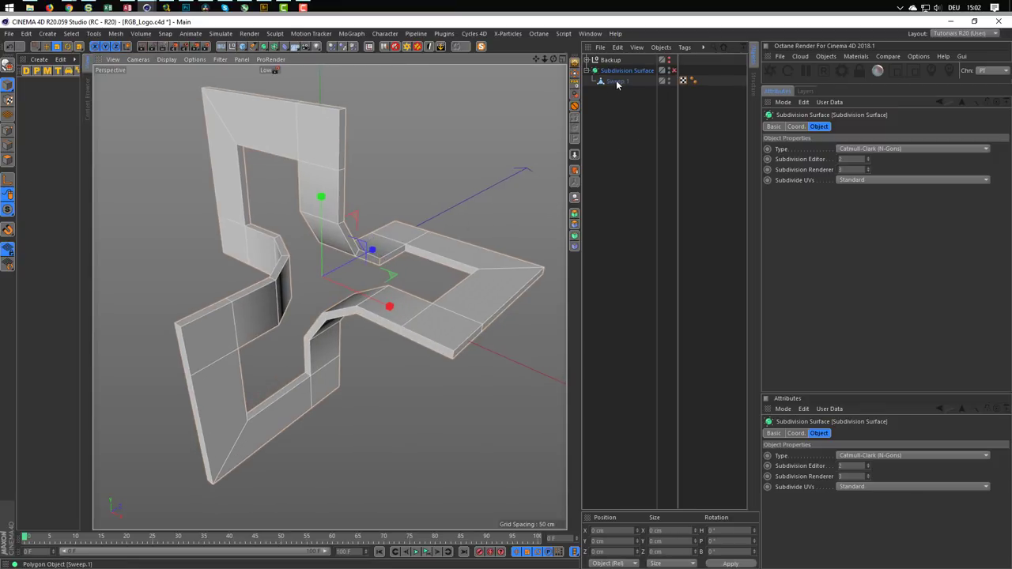
# Step: Add a Bevel deformer under Sweep.1 from the deformer list
pyautogui.click(391, 237)
pyautogui.click(283, 46)
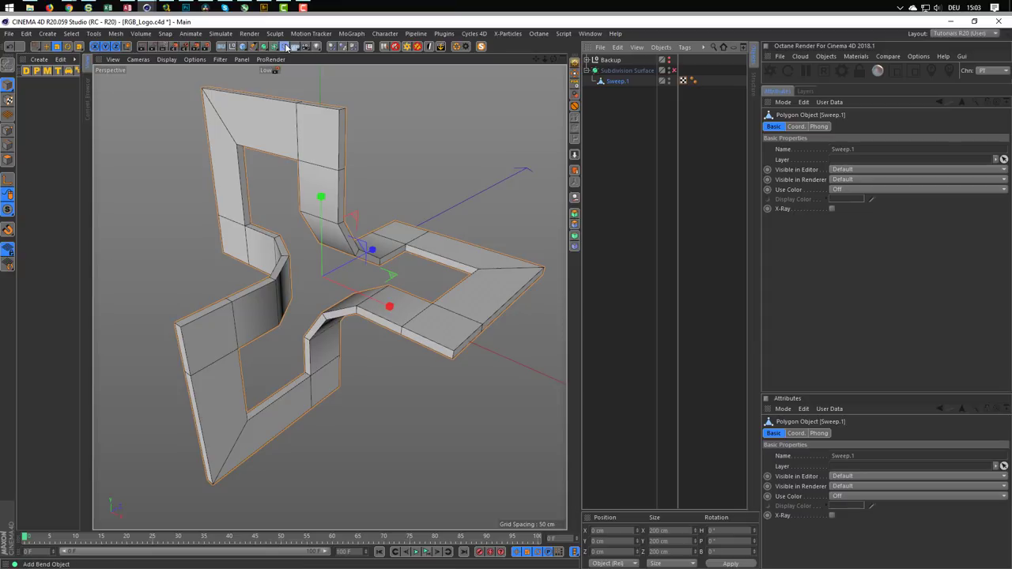
pyautogui.keyDown('shift'); pyautogui.click(398, 195); pyautogui.keyUp('shift')
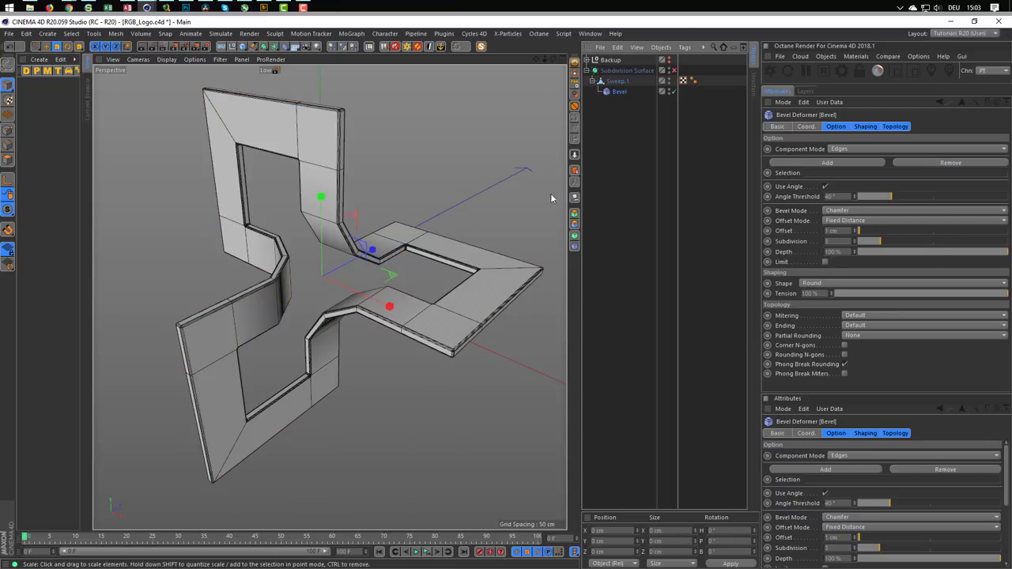
# Step: Re-enable the Subdivision Surface and inspect the bevelled corners up close
pyautogui.click(673, 70)
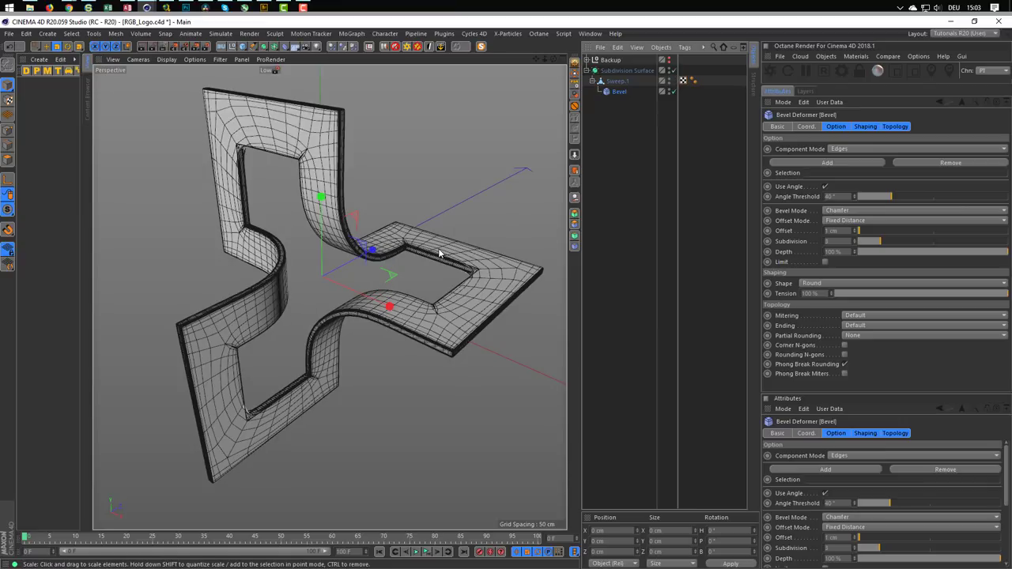
pyautogui.scroll(3, 466, 239)
pyautogui.scroll(3, 356, 234)
pyautogui.keyDown('alt'); pyautogui.moveTo(356, 234); pyautogui.dragTo(352, 203); pyautogui.keyUp('alt')
pyautogui.scroll(3, 412, 214)
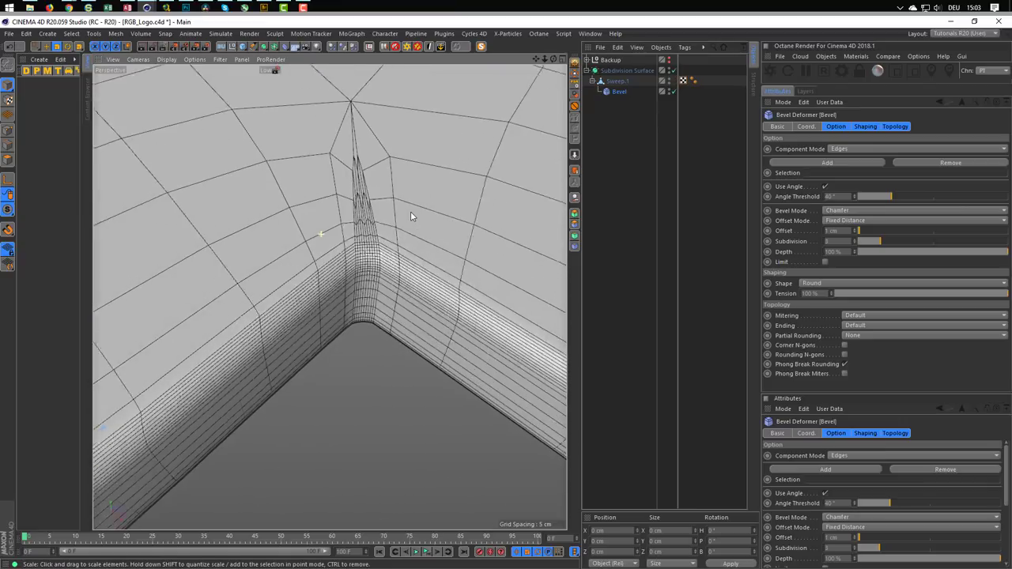
pyautogui.scroll(-3, 322, 245)
pyautogui.scroll(-3, 312, 253)
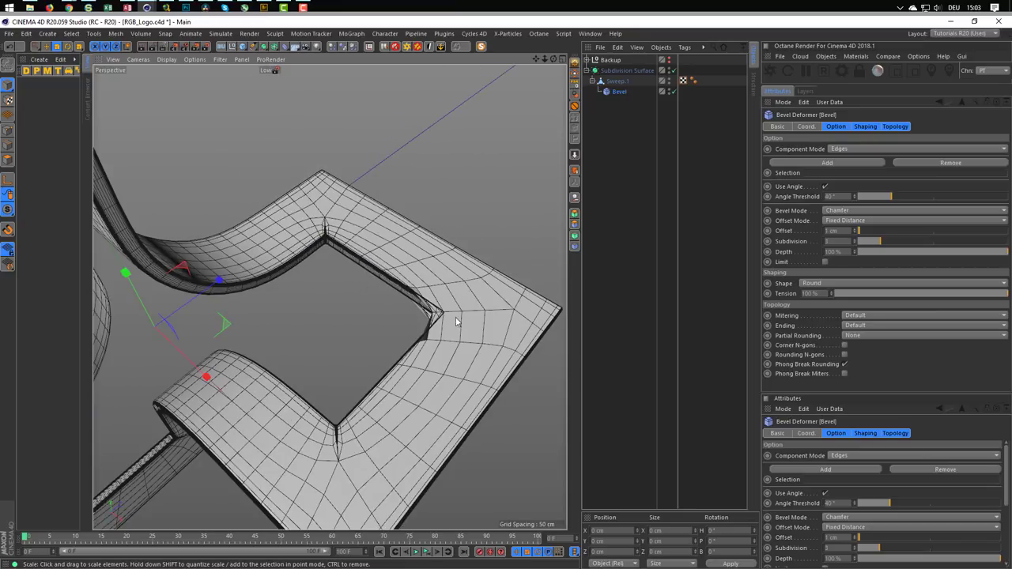
pyautogui.scroll(3, 455, 321)
pyautogui.keyDown('alt'); pyautogui.moveTo(475, 294); pyautogui.dragTo(398, 362); pyautogui.keyUp('alt')
pyautogui.keyDown('alt'); pyautogui.moveTo(402, 399); pyautogui.dragTo(495, 317); pyautogui.keyUp('alt')
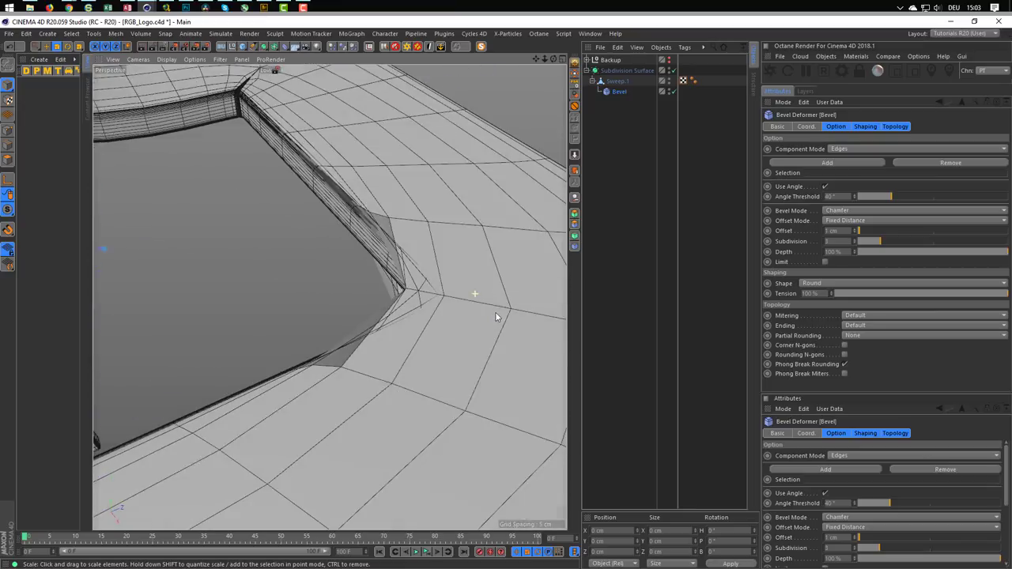
pyautogui.scroll(-5, 495, 316)
pyautogui.scroll(-2, 434, 330)
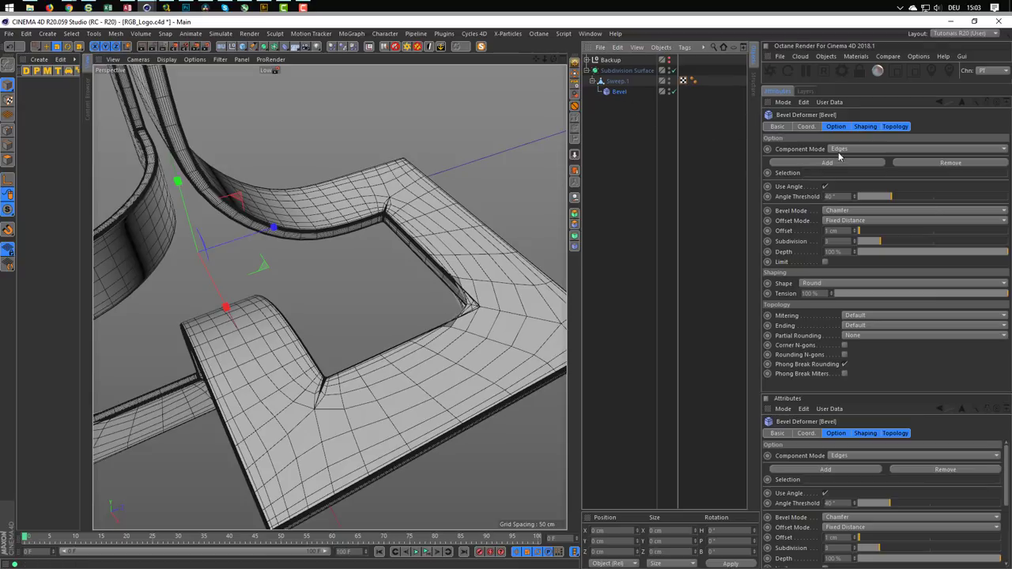
# Step: Try Solid bevel mode with Uniform mitering, then delete the Bevel deformer
pyautogui.click(848, 211)
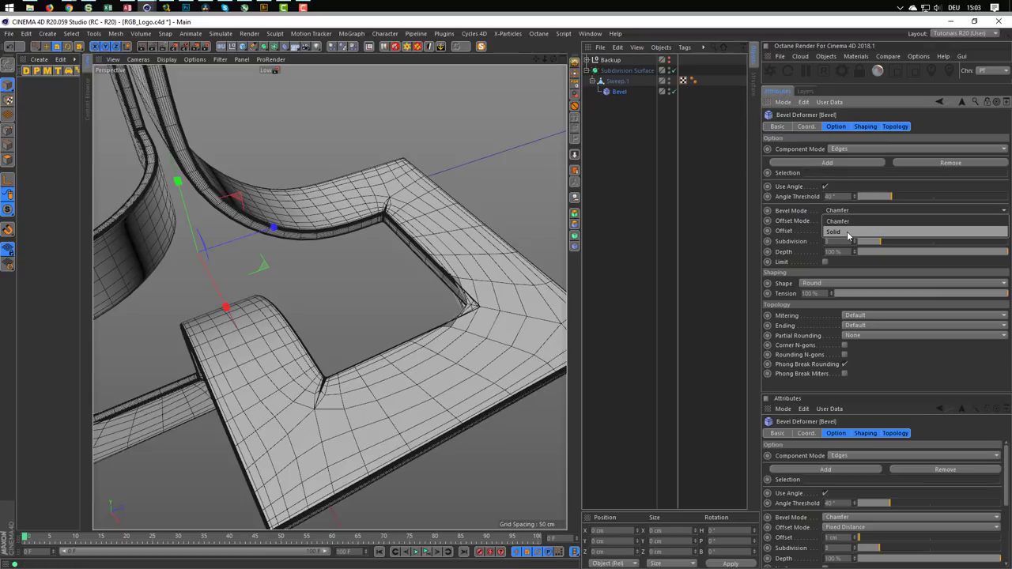
pyautogui.click(848, 231)
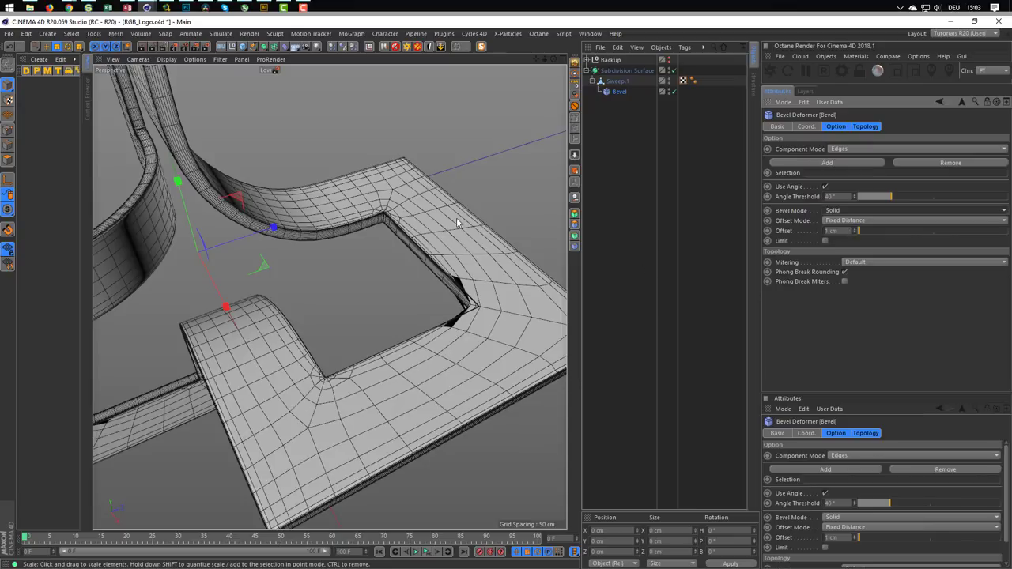
pyautogui.click(863, 127)
pyautogui.click(856, 150)
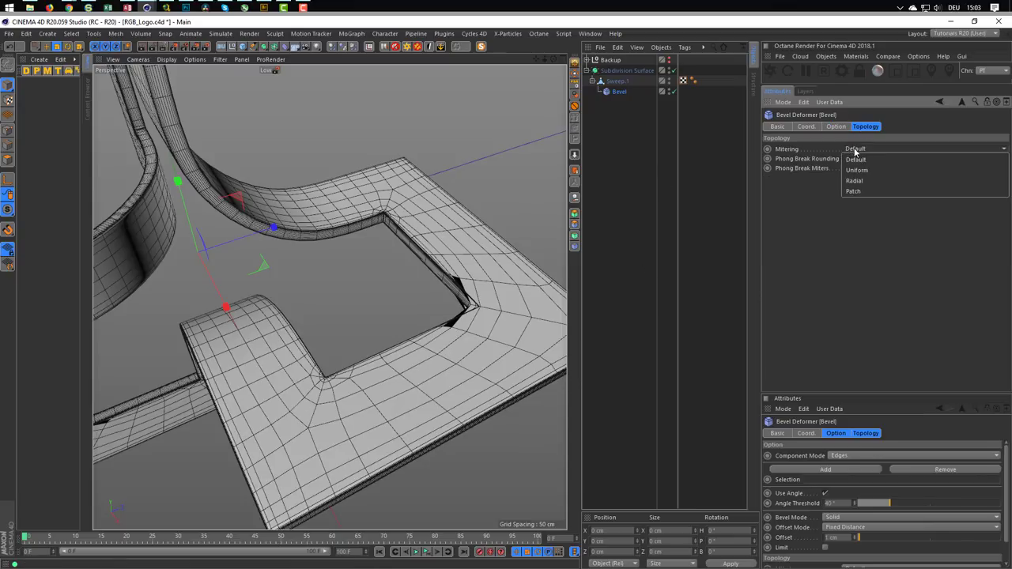
pyautogui.click(858, 170)
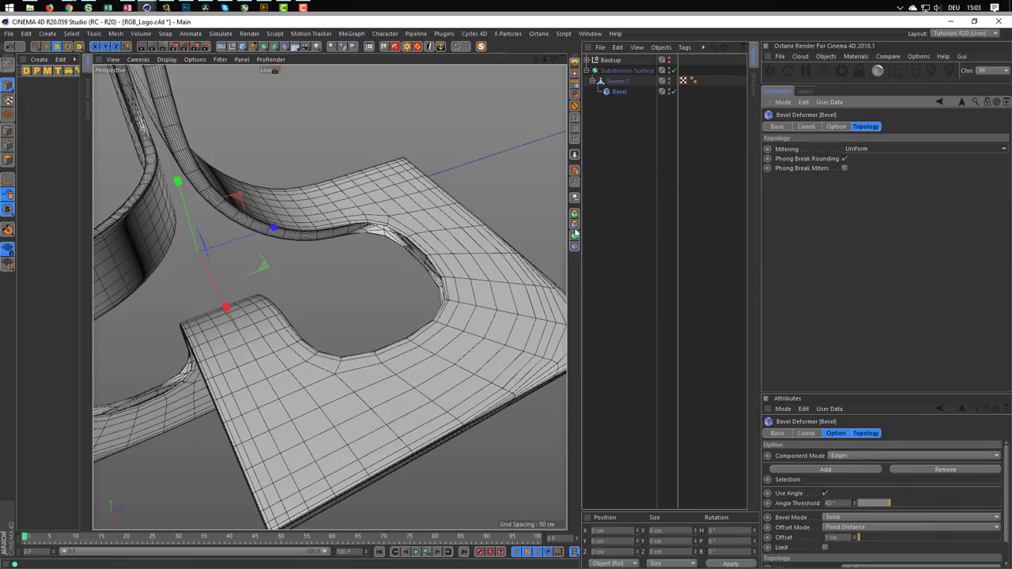
pyautogui.moveTo(443, 276)
pyautogui.keyDown('alt'); pyautogui.mouseDown()
pyautogui.moveTo(422, 267)
pyautogui.moveTo(474, 261)
pyautogui.mouseUp(); pyautogui.keyUp('alt')
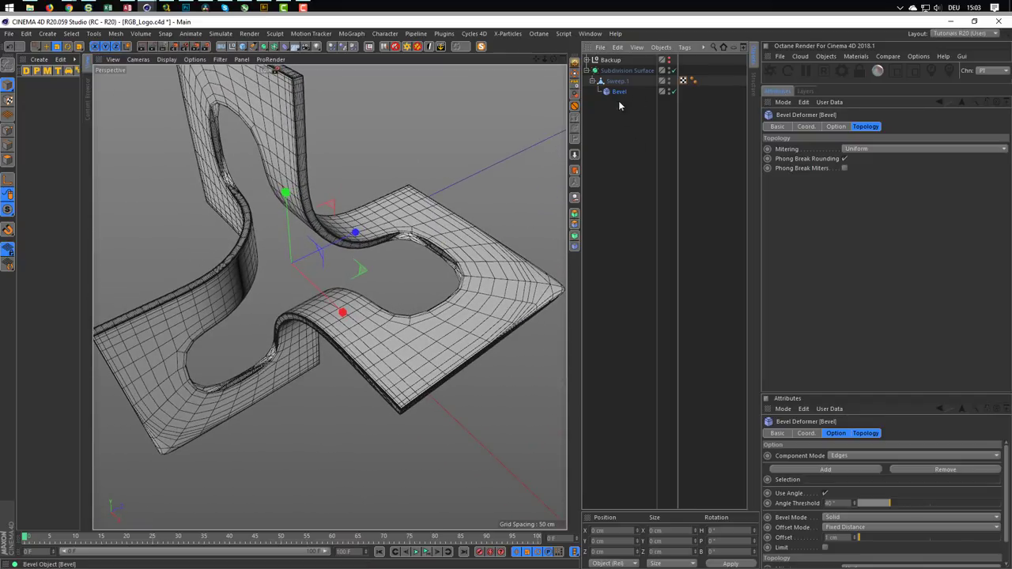
pyautogui.press('Delete')
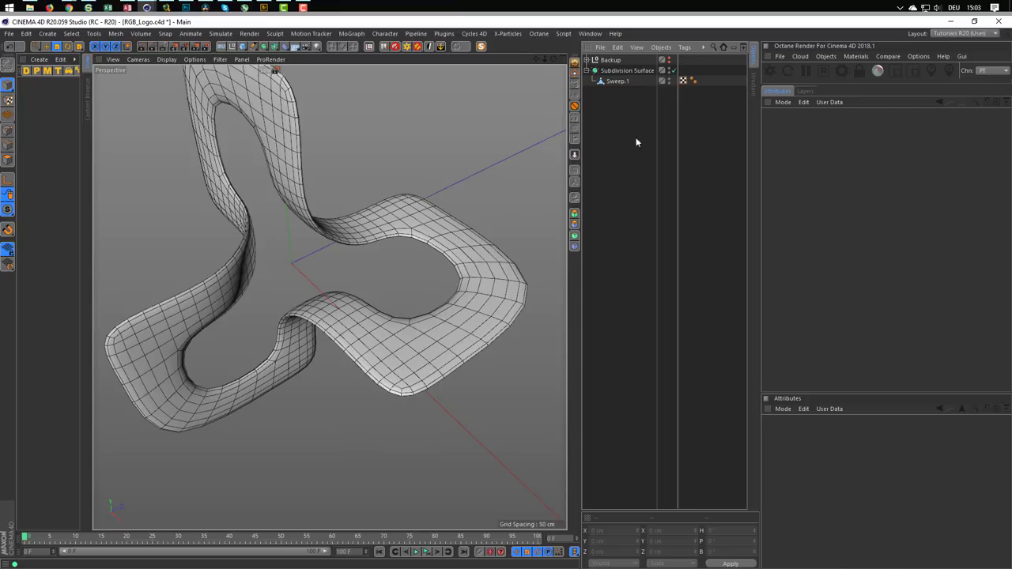
# Step: Disable the Subdivision Surface, select Sweep.1, and switch to Edge mode
pyautogui.click(674, 70)
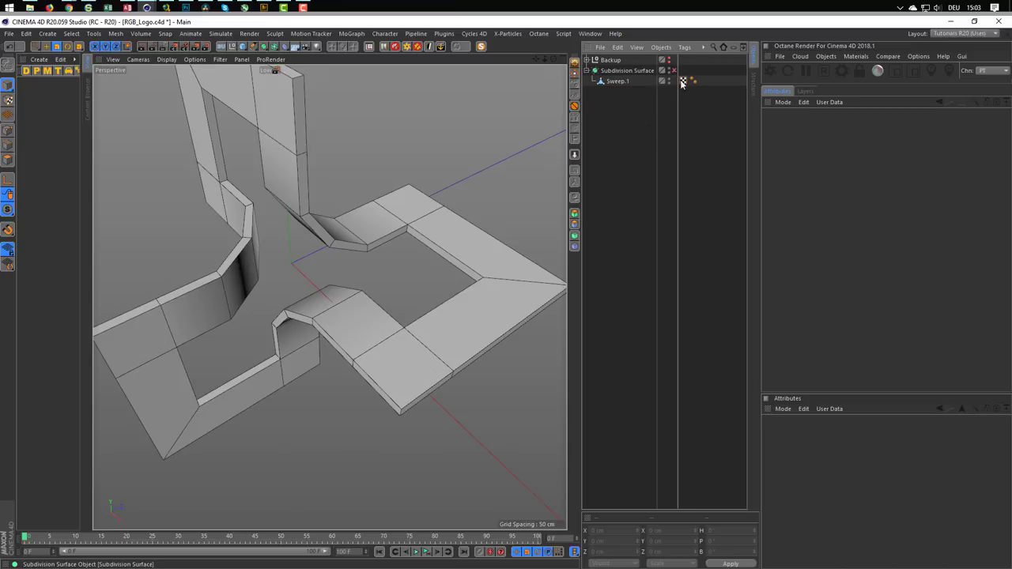
pyautogui.moveTo(315, 183)
pyautogui.keyDown('alt'); pyautogui.mouseDown()
pyautogui.moveTo(328, 251)
pyautogui.moveTo(322, 187)
pyautogui.moveTo(436, 206)
pyautogui.moveTo(400, 174)
pyautogui.moveTo(355, 183)
pyautogui.mouseUp(); pyautogui.keyUp('alt')
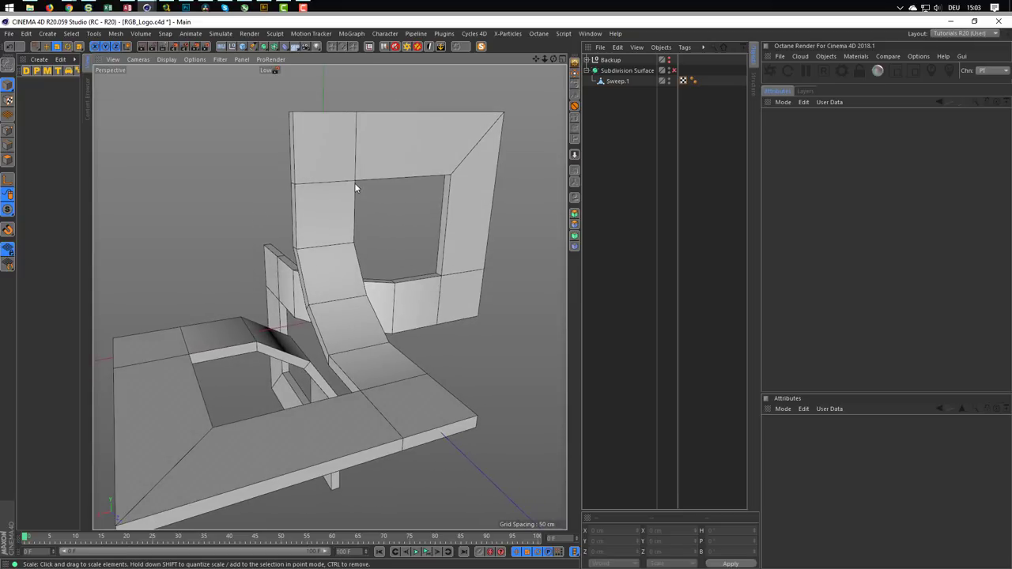
pyautogui.click(620, 82)
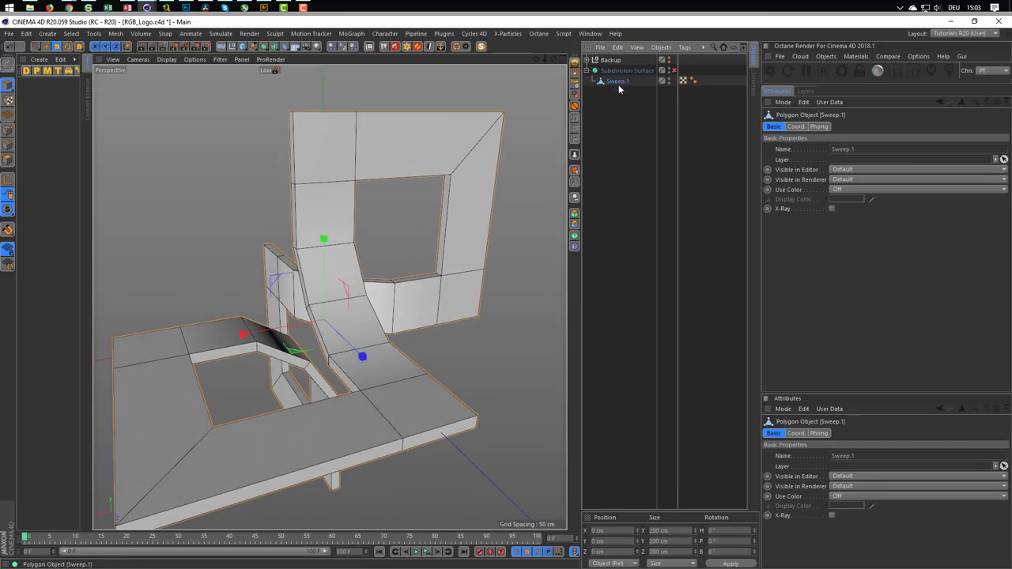
pyautogui.click(7, 145)
pyautogui.moveTo(402, 164)
pyautogui.keyDown('alt'); pyautogui.mouseDown()
pyautogui.moveTo(404, 128)
pyautogui.moveTo(392, 117)
pyautogui.mouseUp(); pyautogui.keyUp('alt')
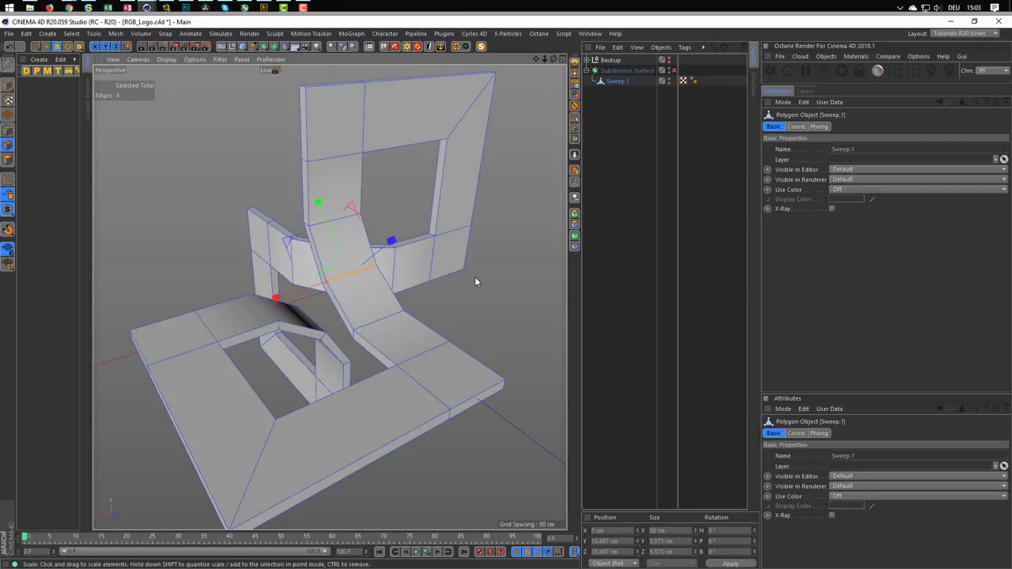
# Step: Activate the Loop/Path Cut tool (K~L) and zoom in on the left column's corner
pyautogui.press('k')
pyautogui.press('l')
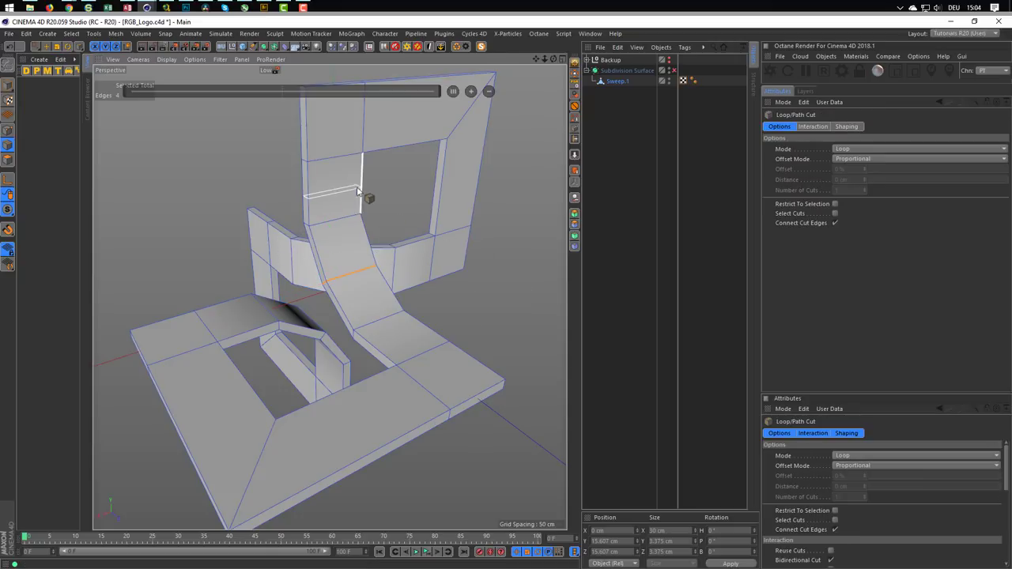
pyautogui.keyDown('alt'); pyautogui.moveTo(358, 190); pyautogui.dragTo(350, 277); pyautogui.keyUp('alt')
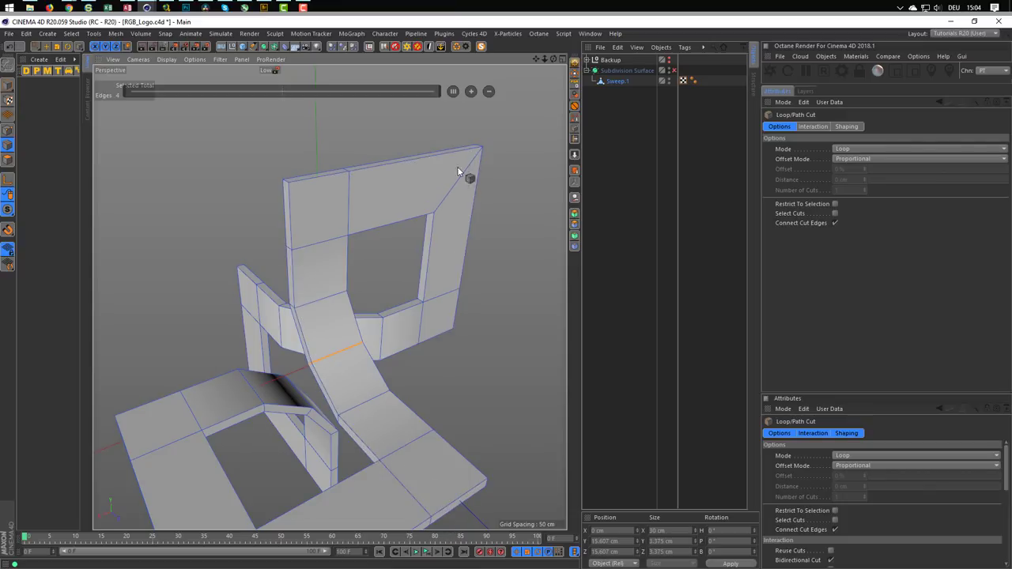
pyautogui.moveTo(457, 166)
pyautogui.keyDown('alt'); pyautogui.mouseDown()
pyautogui.moveTo(306, 178)
pyautogui.moveTo(330, 201)
pyautogui.moveTo(309, 239)
pyautogui.mouseUp(); pyautogui.keyUp('alt')
pyautogui.scroll(2, 348, 197)
pyautogui.scroll(2, 363, 199)
pyautogui.scroll(2, 348, 211)
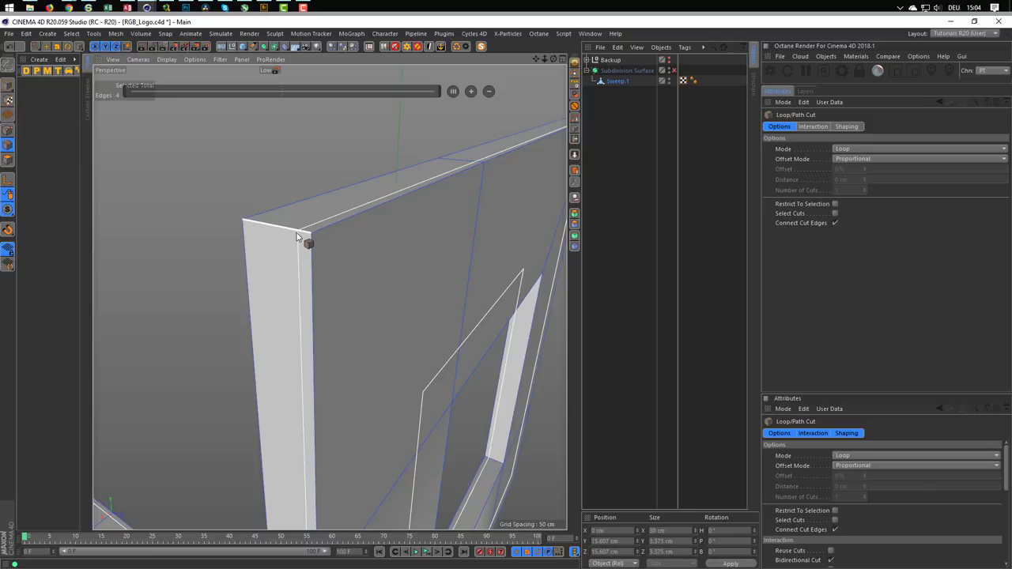
# Step: Cut four support edge loops close to the corner edges, about 3% offset
pyautogui.click(297, 237)
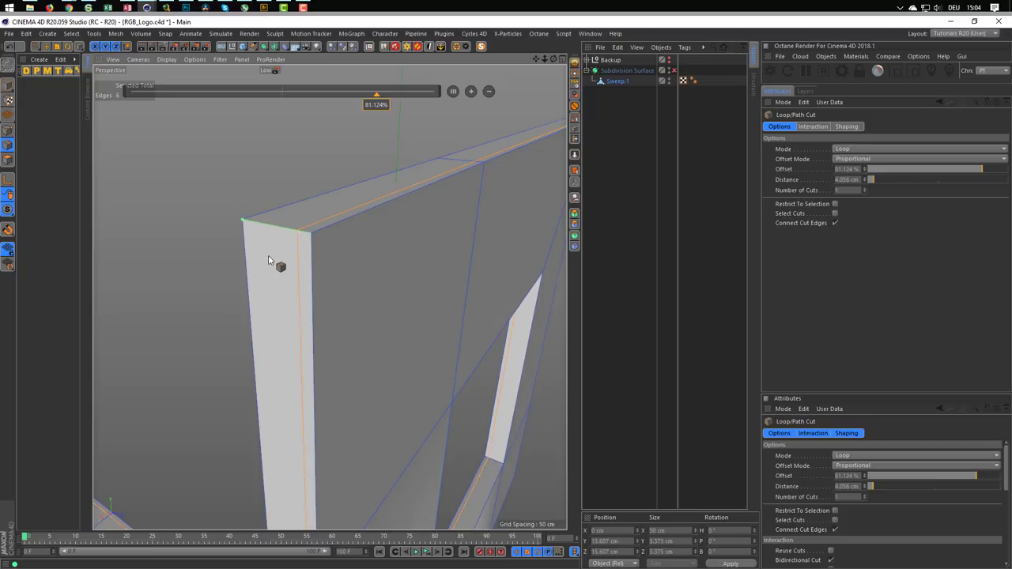
pyautogui.keyDown('alt'); pyautogui.moveTo(289, 249); pyautogui.dragTo(320, 251); pyautogui.keyUp('alt')
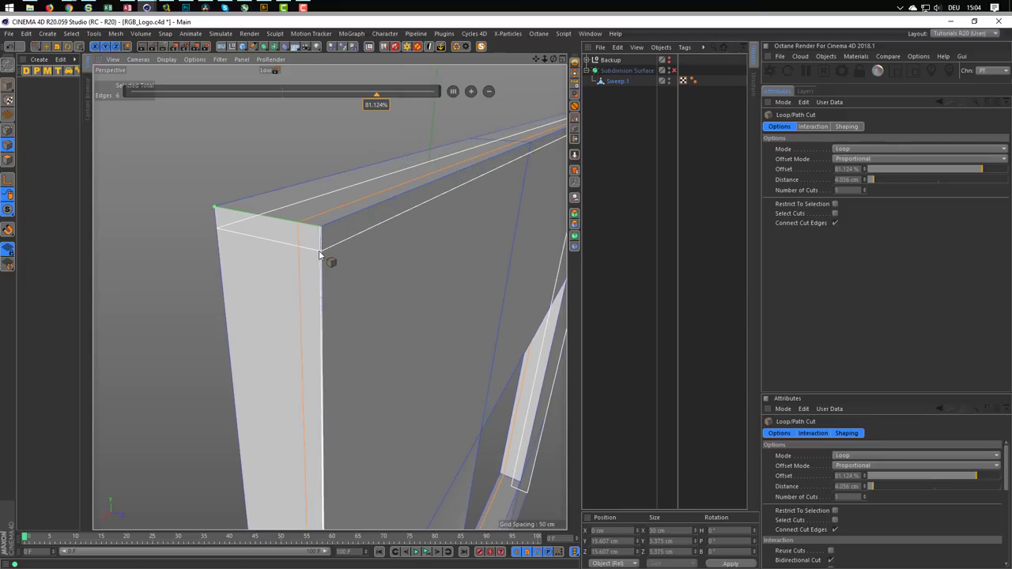
pyautogui.click(322, 251)
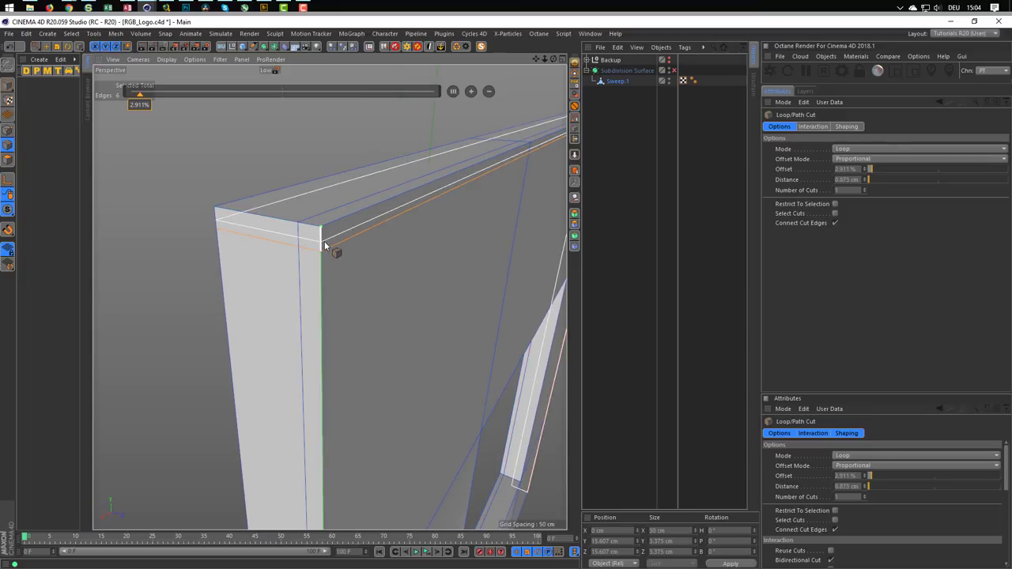
pyautogui.keyDown('alt'); pyautogui.moveTo(324, 241); pyautogui.dragTo(346, 238); pyautogui.keyUp('alt')
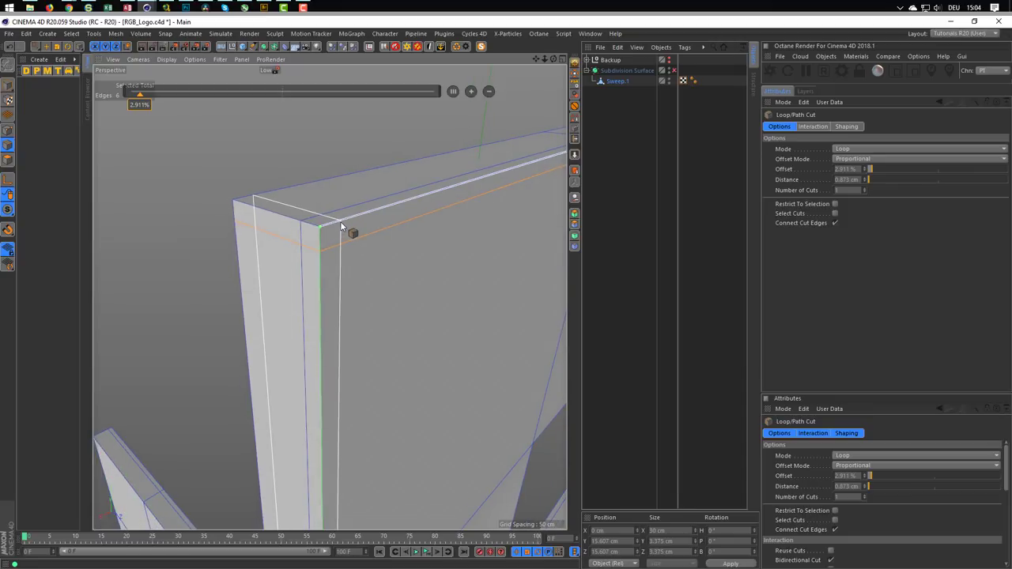
pyautogui.click(343, 230)
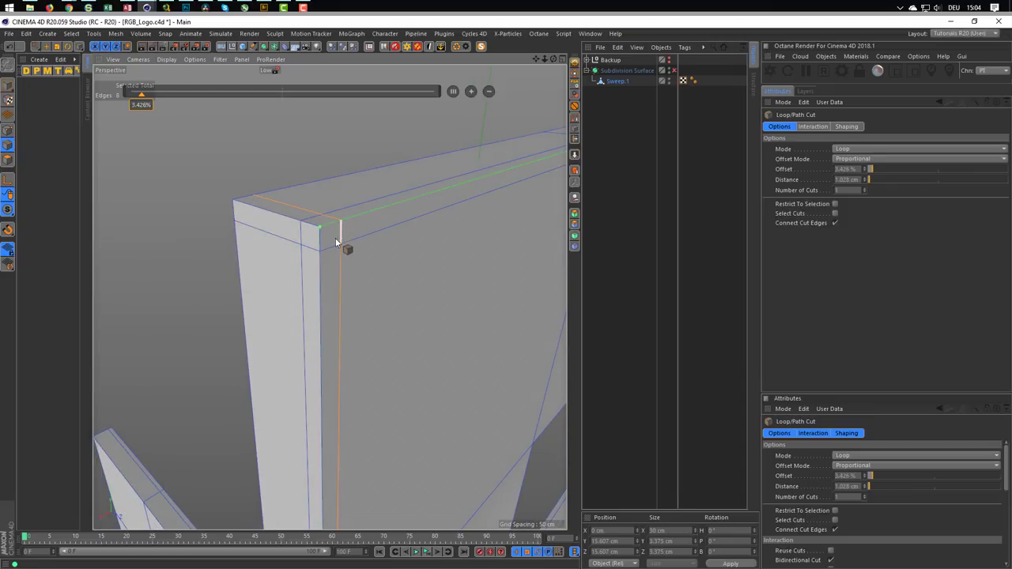
pyautogui.keyDown('alt'); pyautogui.moveTo(343, 235); pyautogui.dragTo(317, 234); pyautogui.keyUp('alt')
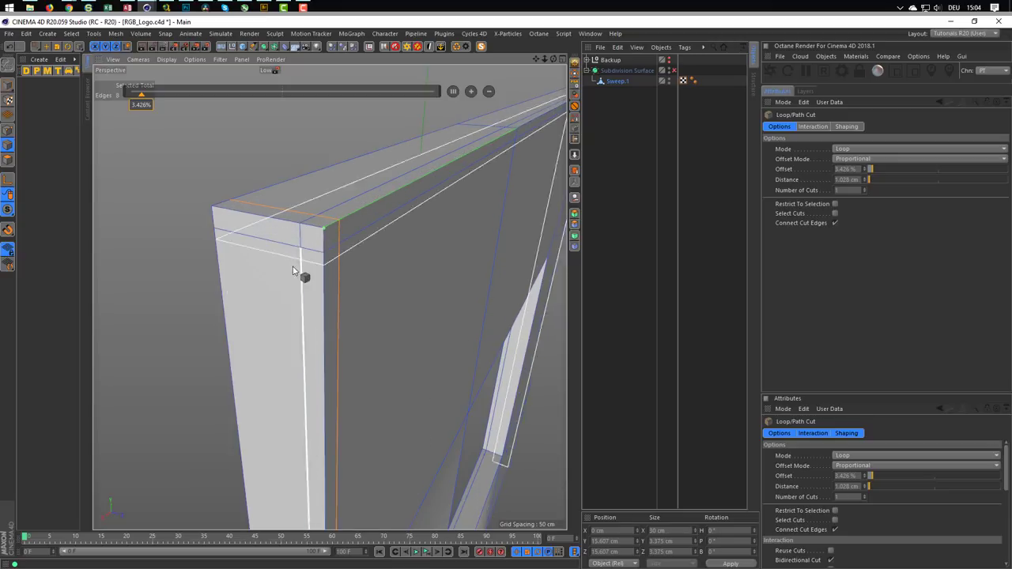
pyautogui.moveTo(293, 271)
pyautogui.keyDown('alt'); pyautogui.mouseDown()
pyautogui.moveTo(317, 255)
pyautogui.moveTo(290, 260)
pyautogui.moveTo(316, 251)
pyautogui.moveTo(199, 253)
pyautogui.moveTo(229, 255)
pyautogui.moveTo(262, 231)
pyautogui.mouseUp(); pyautogui.keyUp('alt')
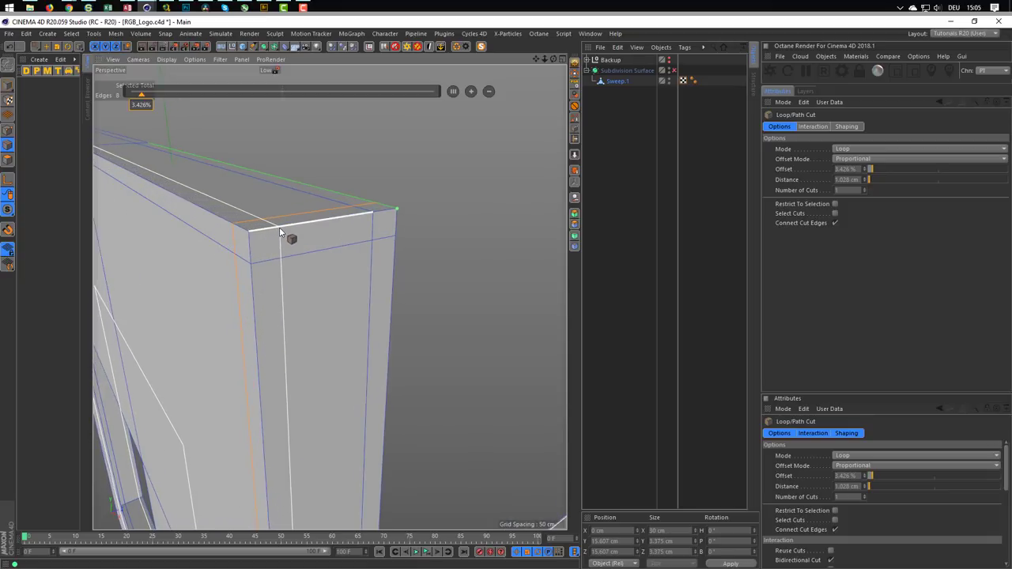
pyautogui.click(279, 227)
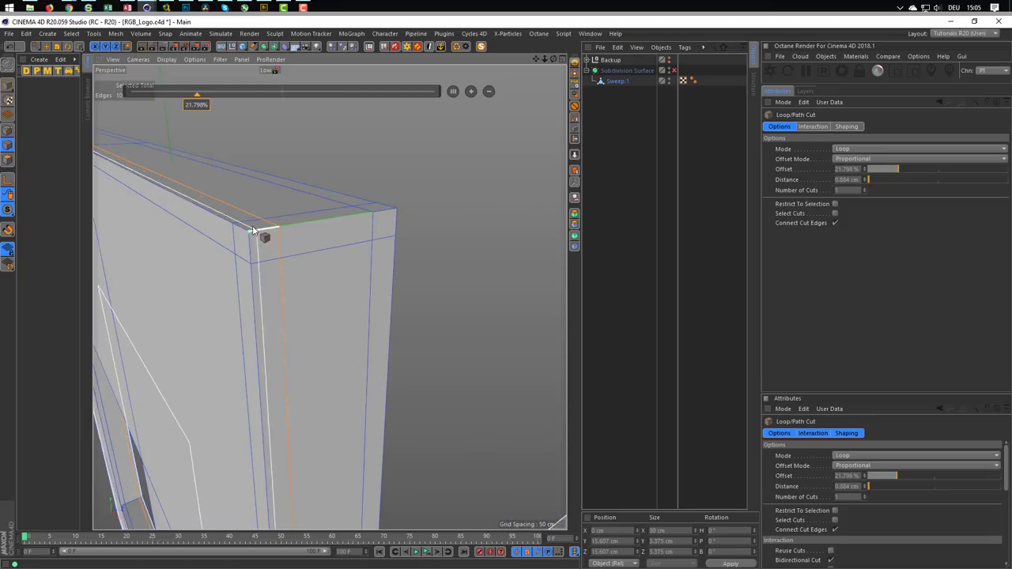
pyautogui.moveTo(253, 229)
pyautogui.keyDown('alt'); pyautogui.mouseDown()
pyautogui.moveTo(272, 253)
pyautogui.moveTo(273, 226)
pyautogui.moveTo(266, 240)
pyautogui.mouseUp(); pyautogui.keyUp('alt')
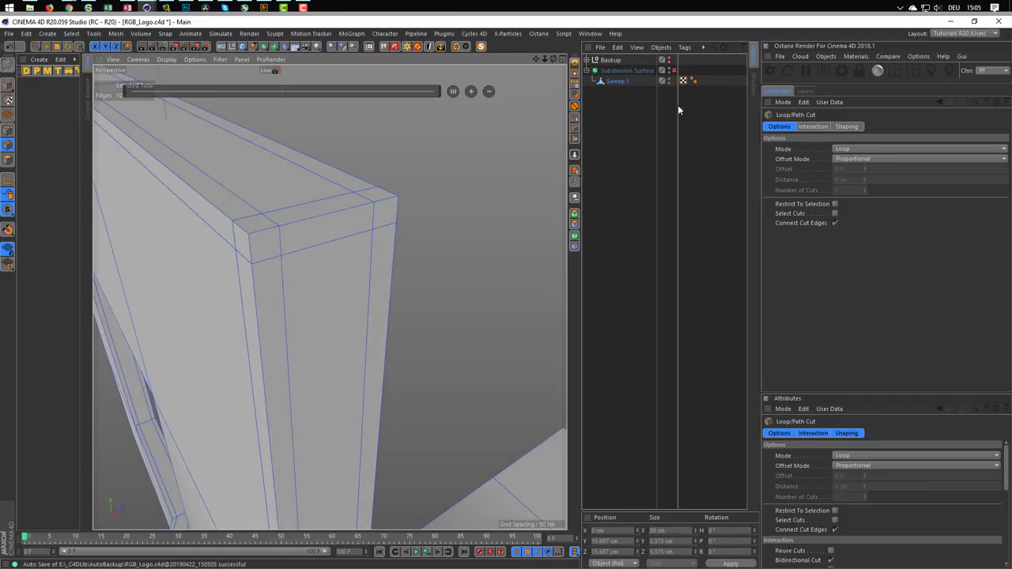
# Step: Turn subdivision smoothing back on and orbit around the smoothed logo from several angles
pyautogui.click(673, 70)
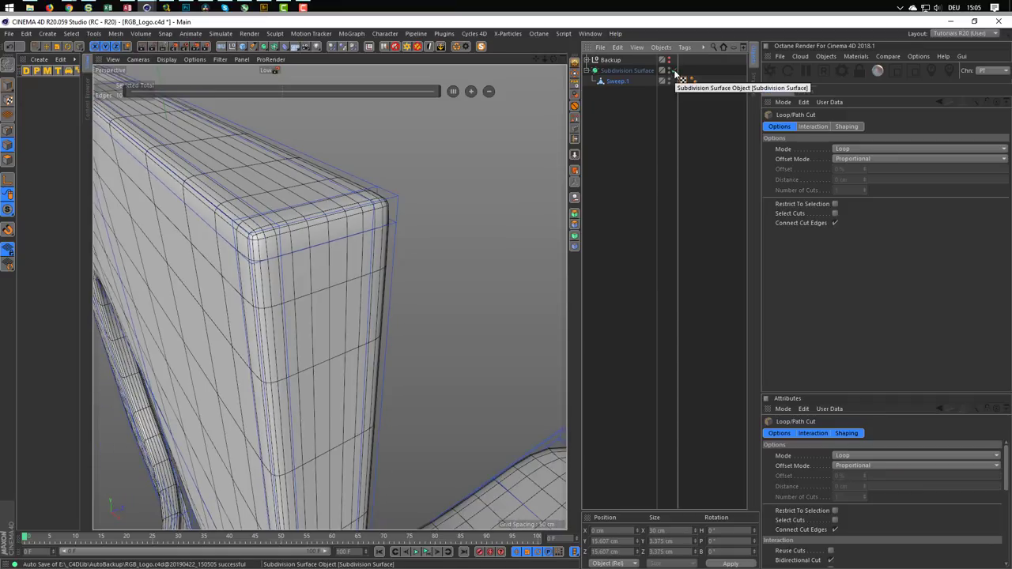
pyautogui.moveTo(399, 218)
pyautogui.keyDown('alt'); pyautogui.mouseDown()
pyautogui.moveTo(549, 242)
pyautogui.moveTo(412, 213)
pyautogui.moveTo(445, 201)
pyautogui.moveTo(450, 242)
pyautogui.moveTo(264, 209)
pyautogui.moveTo(281, 189)
pyautogui.mouseUp(); pyautogui.keyUp('alt')
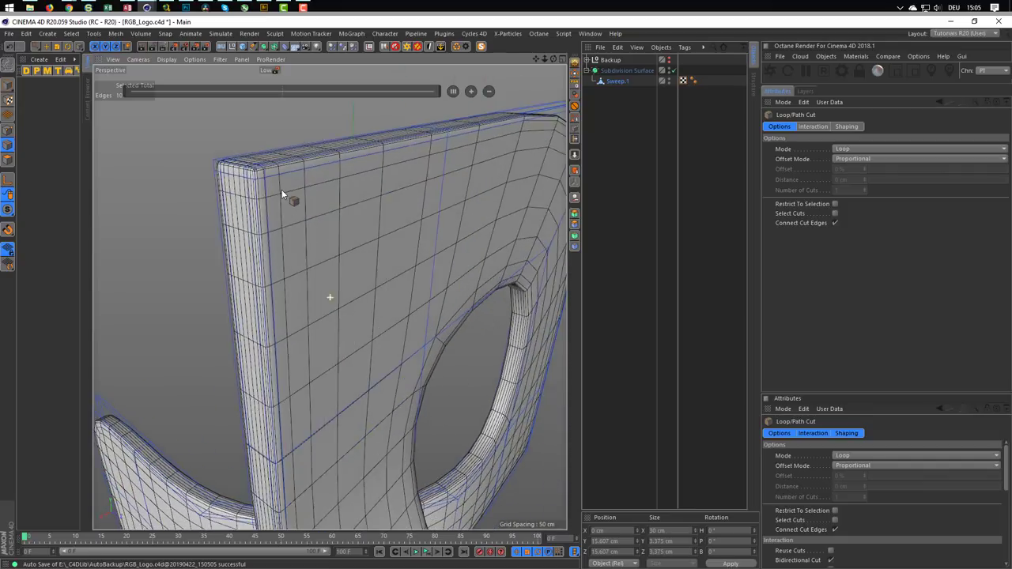
pyautogui.keyDown('alt'); pyautogui.moveTo(281, 189); pyautogui.dragTo(164, 221, button='right'); pyautogui.keyUp('alt')
pyautogui.moveTo(163, 221)
pyautogui.keyDown('alt'); pyautogui.mouseDown()
pyautogui.moveTo(409, 226)
pyautogui.moveTo(400, 228)
pyautogui.mouseUp(); pyautogui.keyUp('alt')
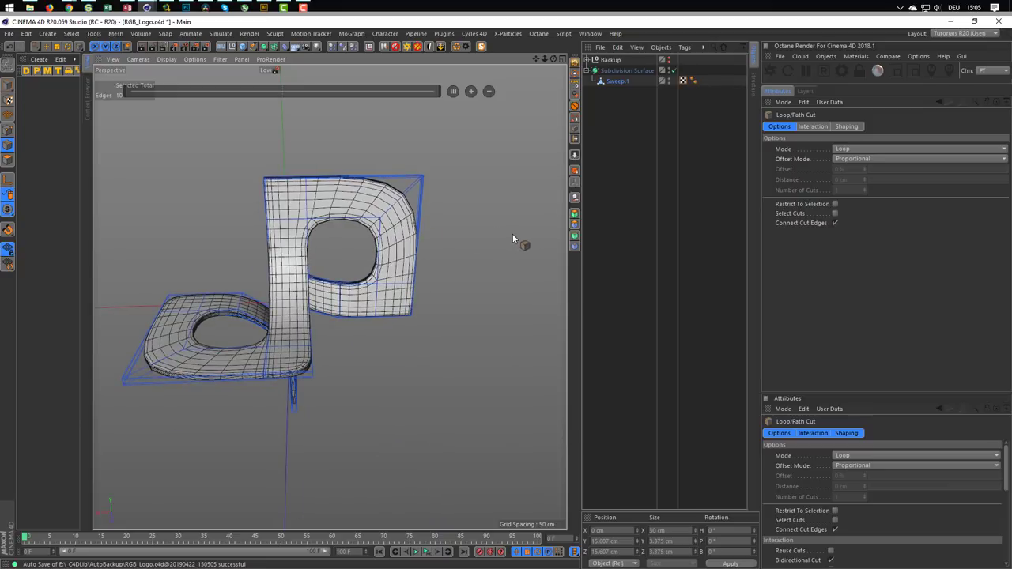
pyautogui.moveTo(512, 239)
pyautogui.keyDown('alt'); pyautogui.mouseDown()
pyautogui.moveTo(267, 192)
pyautogui.moveTo(190, 191)
pyautogui.moveTo(189, 203)
pyautogui.moveTo(260, 206)
pyautogui.moveTo(351, 182)
pyautogui.mouseUp(); pyautogui.keyUp('alt')
pyautogui.scroll(5, 350, 181)
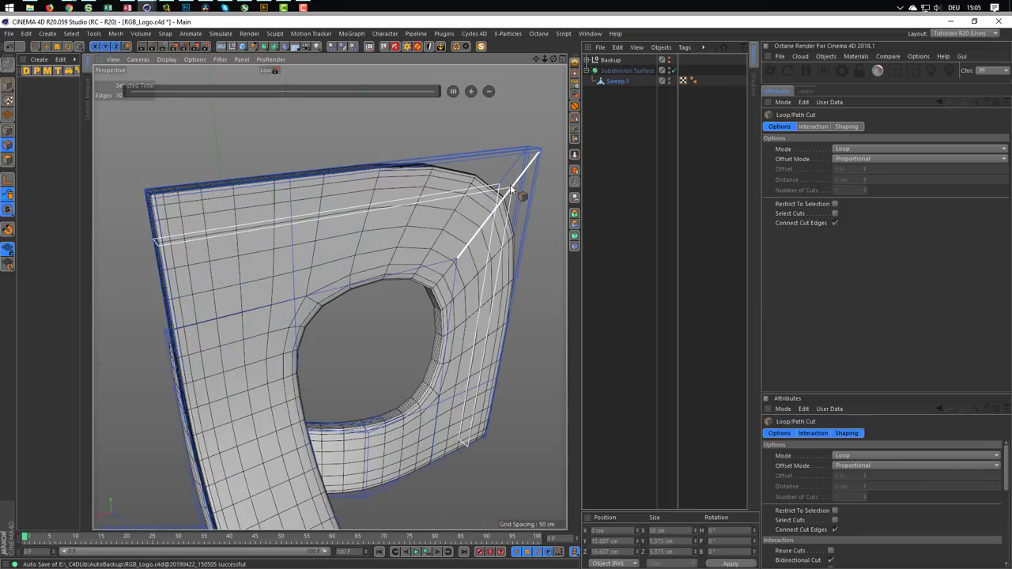
# Step: Raise the Subdivision Surface editor level to 3, use smooth shading with isoparms, and frame the object
pyautogui.click(642, 71)
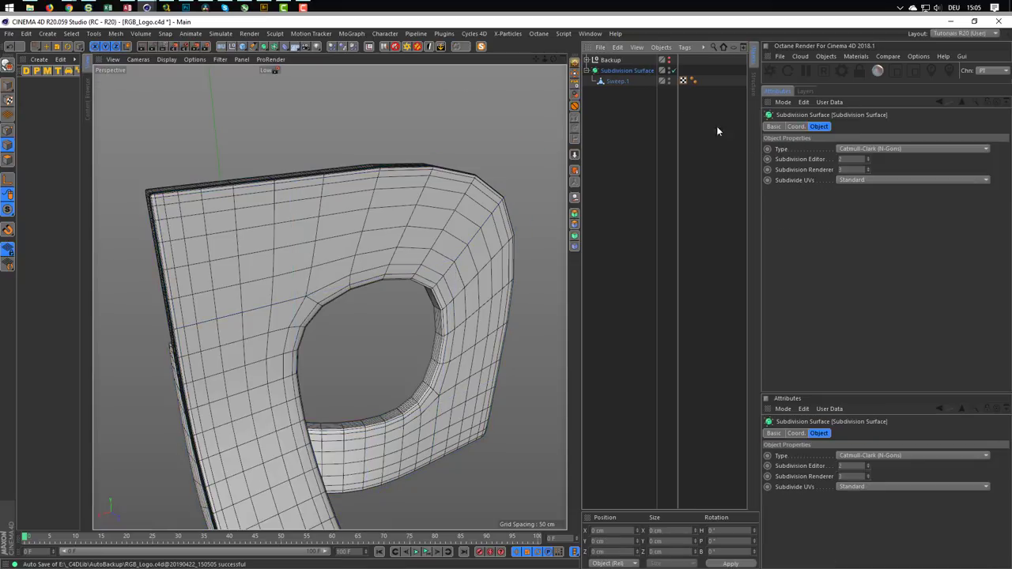
pyautogui.click(867, 157)
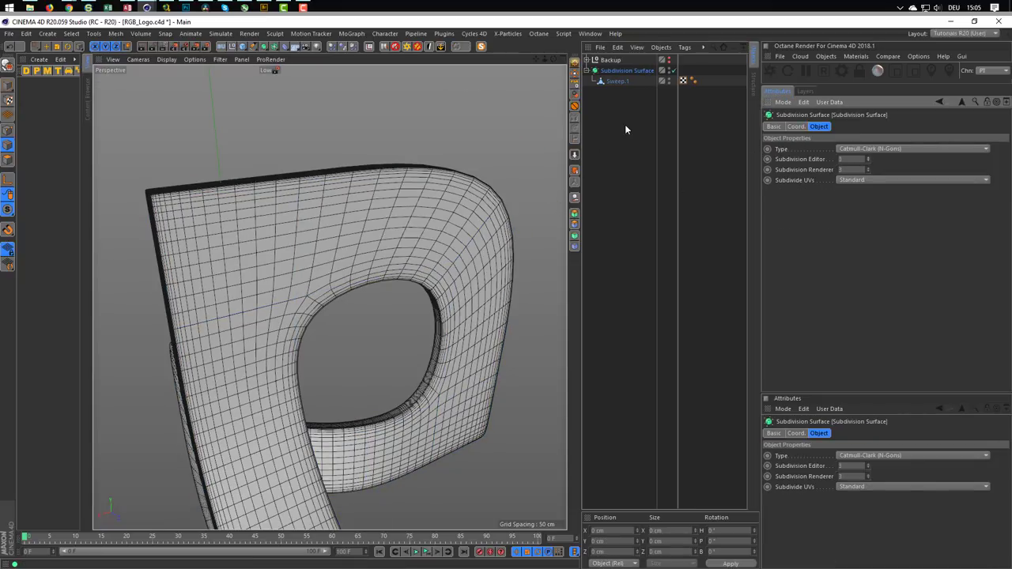
pyautogui.press('n')
pyautogui.press('i')
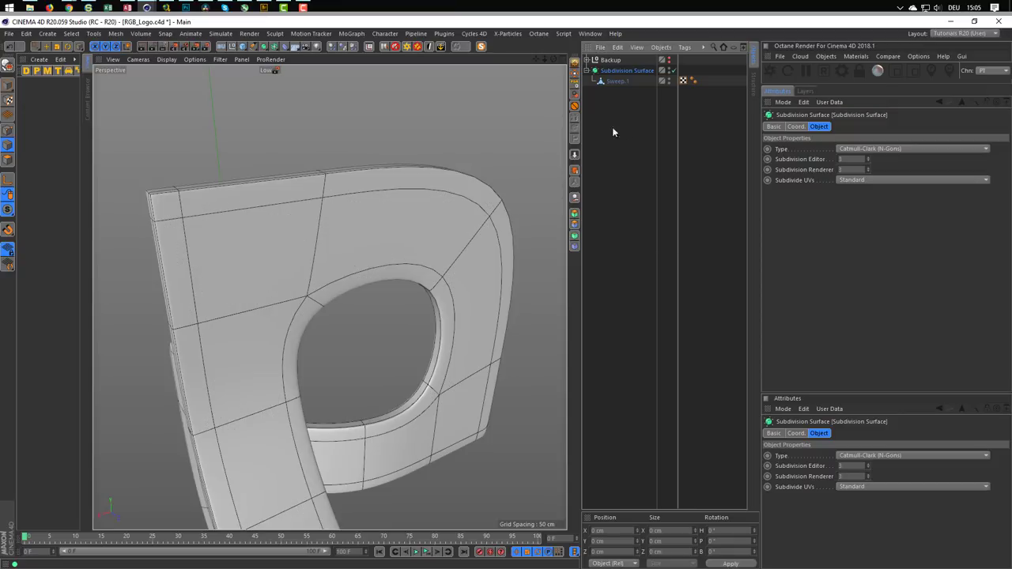
pyautogui.press('h')
pyautogui.moveTo(327, 216)
pyautogui.keyDown('alt'); pyautogui.mouseDown()
pyautogui.moveTo(305, 212)
pyautogui.moveTo(332, 213)
pyautogui.mouseUp(); pyautogui.keyUp('alt')
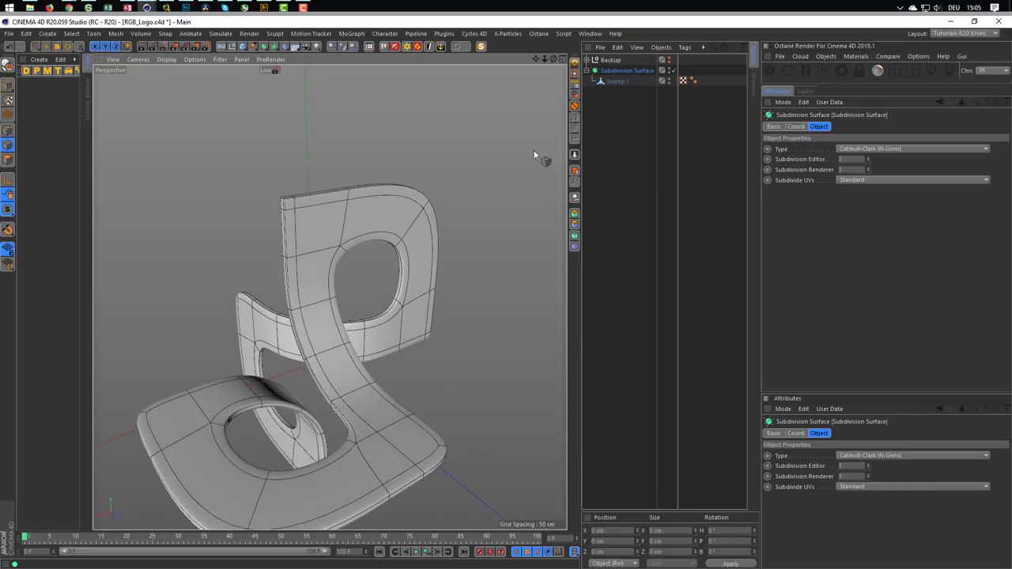
# Step: Turn off subdivision smoothing and orbit in on the frame's low-poly cage
pyautogui.press('q')
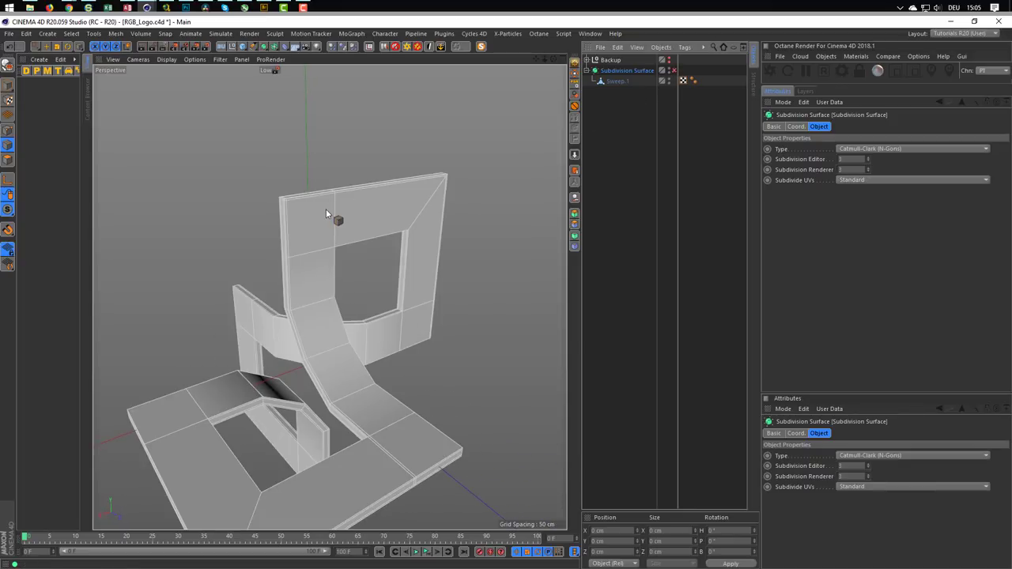
pyautogui.keyDown('alt'); pyautogui.moveTo(325, 209); pyautogui.dragTo(325, 193); pyautogui.keyUp('alt')
pyautogui.scroll(4, 325, 193)
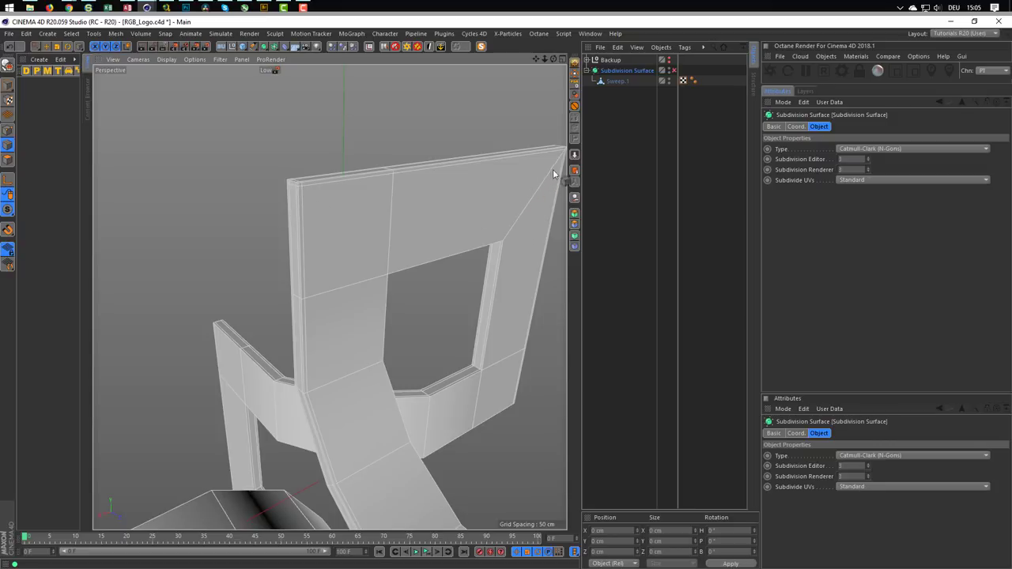
pyautogui.keyDown('alt'); pyautogui.moveTo(503, 206); pyautogui.dragTo(243, 170); pyautogui.keyUp('alt')
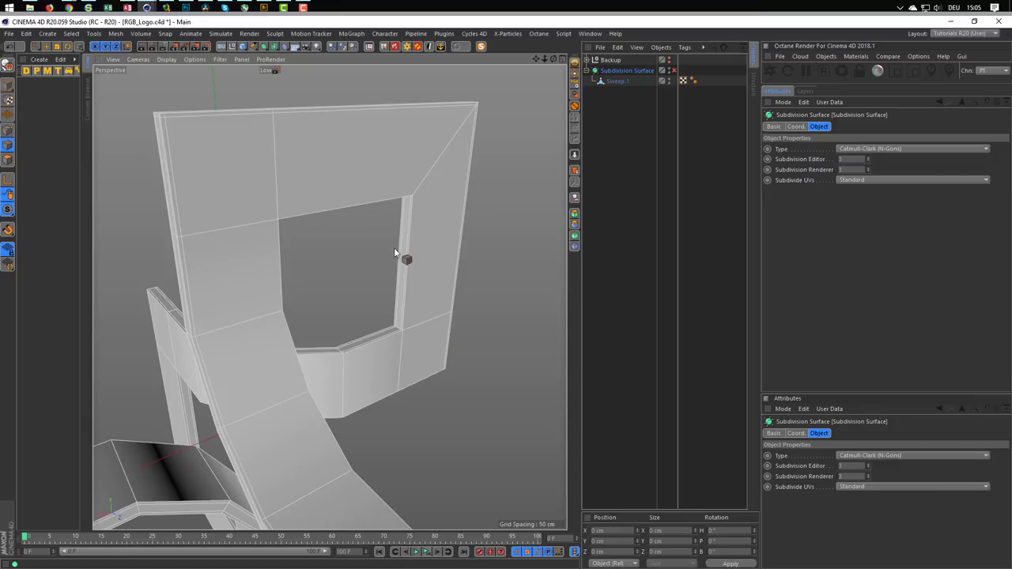
pyautogui.moveTo(393, 247)
pyautogui.keyDown('alt'); pyautogui.mouseDown()
pyautogui.moveTo(490, 301)
pyautogui.moveTo(342, 252)
pyautogui.mouseUp(); pyautogui.keyUp('alt')
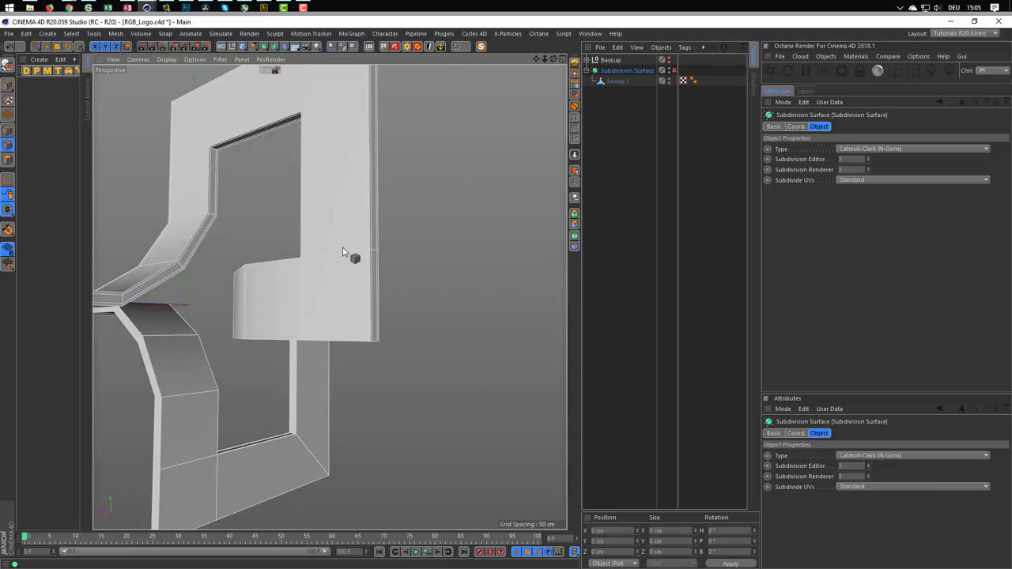
# Step: Select Sweep.1 and zoom in on the frame's top-right edge
pyautogui.click(616, 82)
pyautogui.scroll(5, 383, 315)
pyautogui.moveTo(418, 300)
pyautogui.keyDown('alt'); pyautogui.mouseDown()
pyautogui.moveTo(436, 372)
pyautogui.moveTo(377, 293)
pyautogui.moveTo(363, 330)
pyautogui.moveTo(357, 321)
pyautogui.moveTo(388, 320)
pyautogui.moveTo(333, 346)
pyautogui.mouseUp(); pyautogui.keyUp('alt')
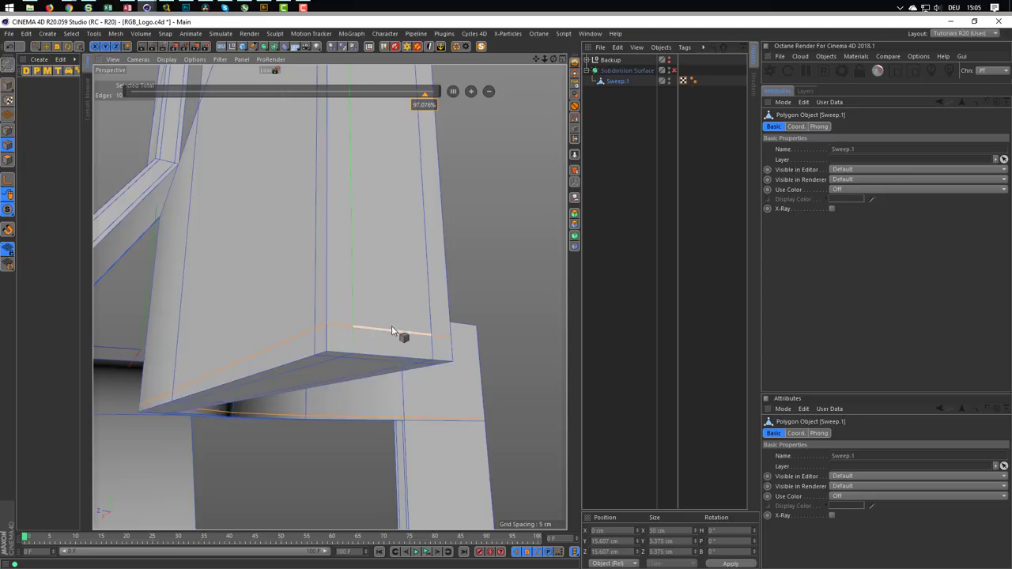
pyautogui.moveTo(391, 330)
pyautogui.keyDown('alt'); pyautogui.mouseDown()
pyautogui.moveTo(493, 318)
pyautogui.moveTo(459, 368)
pyautogui.moveTo(361, 335)
pyautogui.moveTo(463, 266)
pyautogui.moveTo(259, 291)
pyautogui.moveTo(286, 263)
pyautogui.moveTo(254, 195)
pyautogui.mouseUp(); pyautogui.keyUp('alt')
pyautogui.scroll(-3, 468, 345)
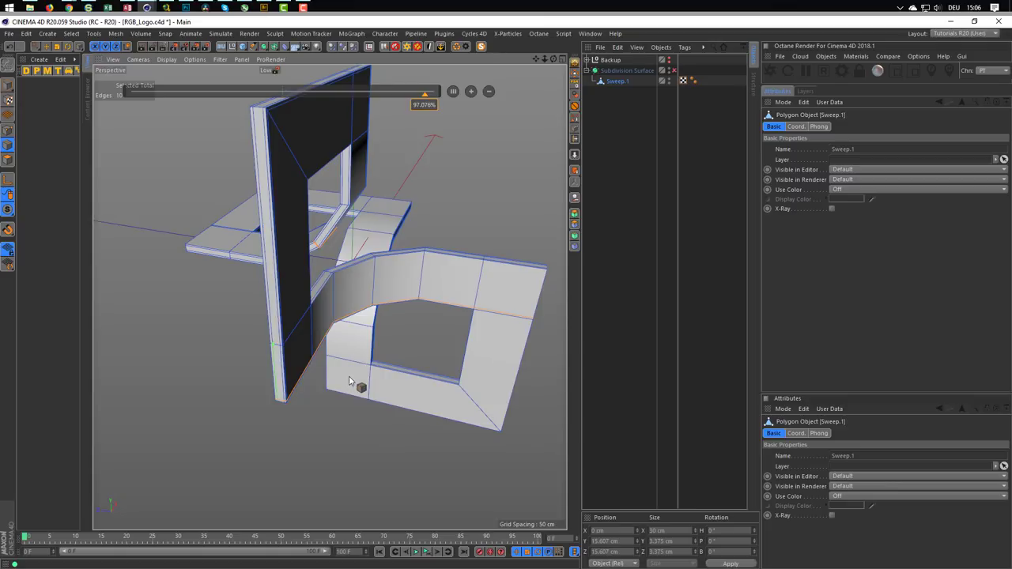
pyautogui.moveTo(348, 376)
pyautogui.keyDown('alt'); pyautogui.mouseDown()
pyautogui.moveTo(341, 381)
pyautogui.moveTo(535, 276)
pyautogui.moveTo(376, 331)
pyautogui.mouseUp(); pyautogui.keyUp('alt')
pyautogui.scroll(3, 376, 331)
pyautogui.scroll(5, 376, 331)
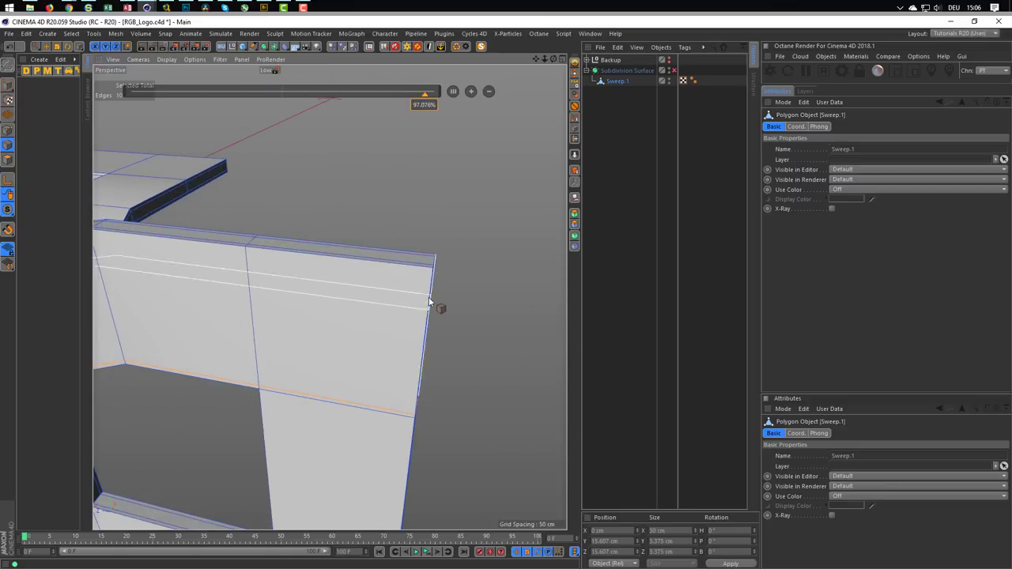
pyautogui.moveTo(429, 299)
pyautogui.keyDown('alt'); pyautogui.mouseDown()
pyautogui.moveTo(432, 285)
pyautogui.moveTo(445, 289)
pyautogui.moveTo(486, 265)
pyautogui.moveTo(445, 296)
pyautogui.moveTo(464, 299)
pyautogui.mouseUp(); pyautogui.keyUp('alt')
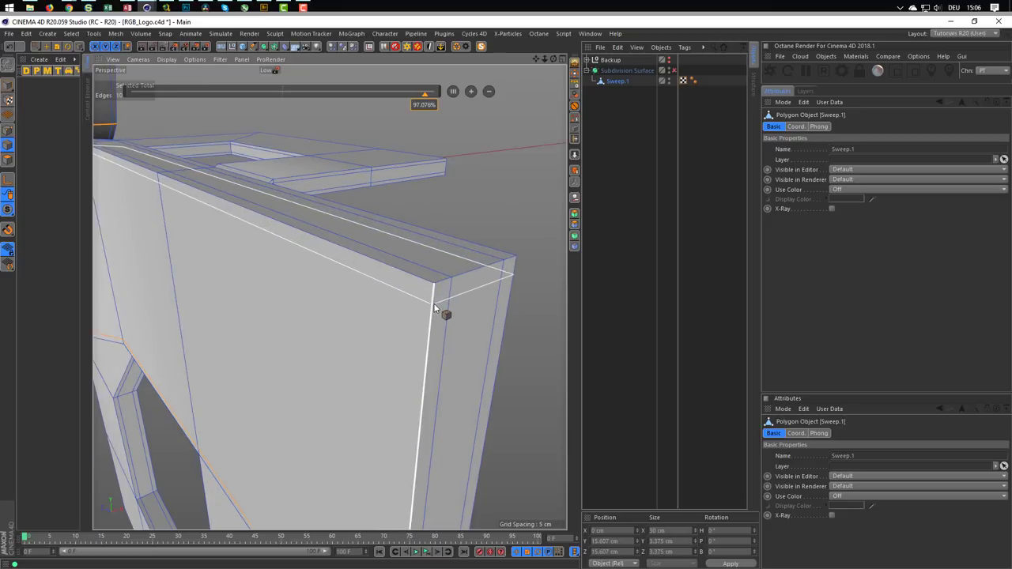
# Step: Cut support loops near the frame's top edge, its end, the corner and along the edge
pyautogui.click(434, 306)
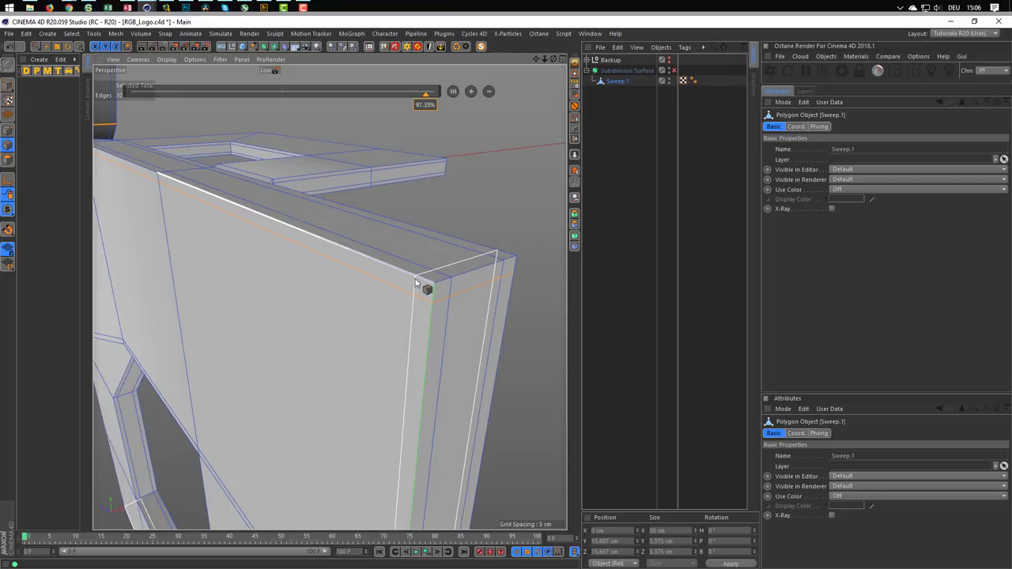
pyautogui.click(427, 312)
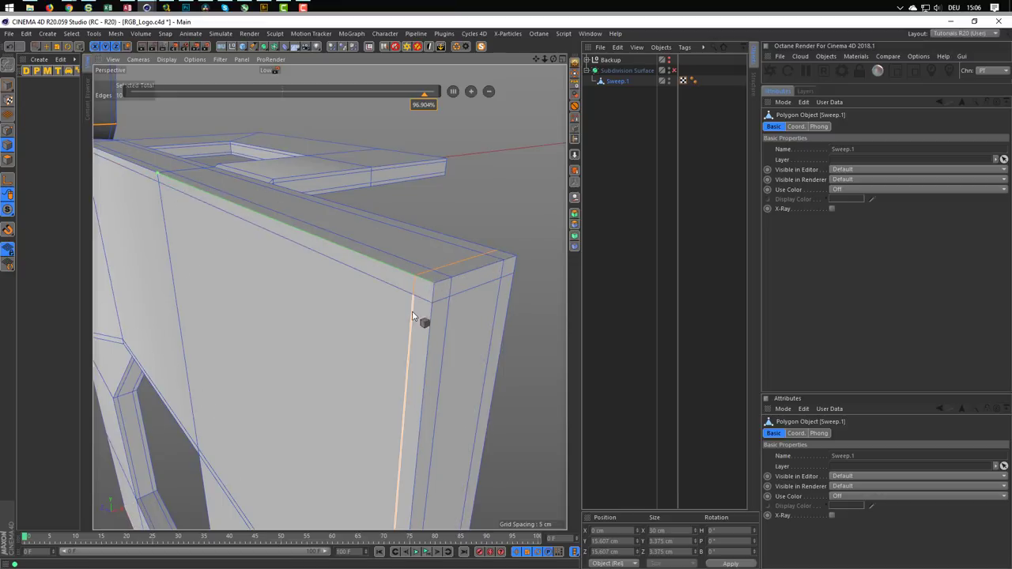
pyautogui.moveTo(418, 323)
pyautogui.keyDown('alt'); pyautogui.mouseDown()
pyautogui.moveTo(364, 348)
pyautogui.moveTo(345, 220)
pyautogui.moveTo(250, 303)
pyautogui.moveTo(320, 354)
pyautogui.moveTo(353, 320)
pyautogui.moveTo(431, 301)
pyautogui.moveTo(441, 372)
pyautogui.moveTo(361, 298)
pyautogui.moveTo(348, 314)
pyautogui.mouseUp(); pyautogui.keyUp('alt')
pyautogui.click(373, 353)
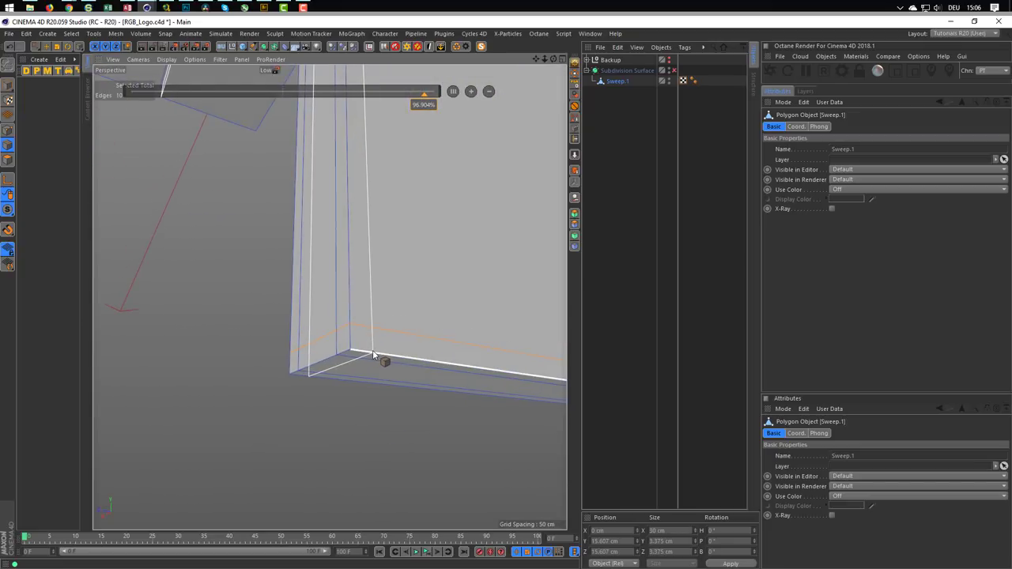
pyautogui.keyDown('alt'); pyautogui.moveTo(372, 350); pyautogui.dragTo(400, 383); pyautogui.keyUp('alt')
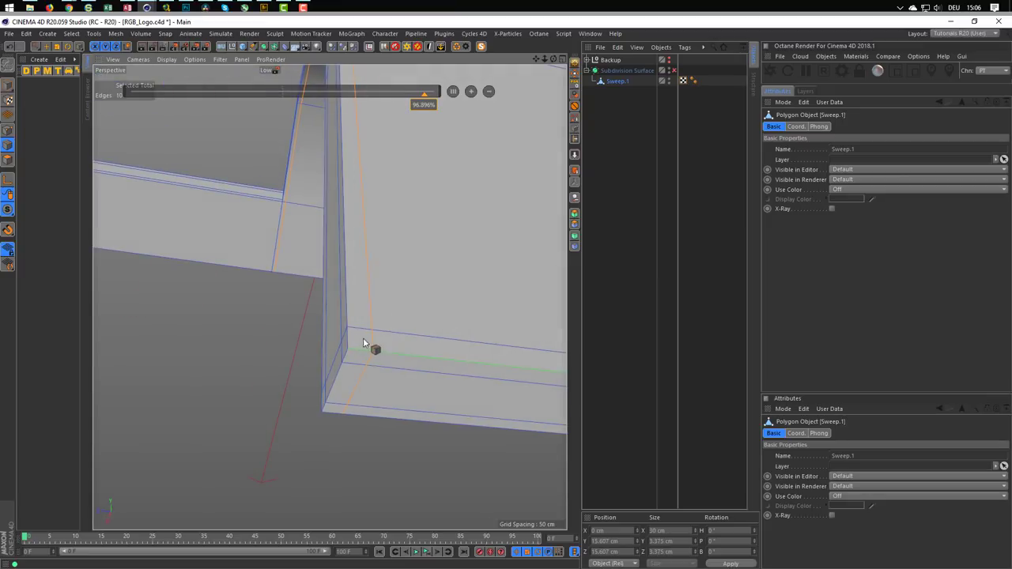
pyautogui.moveTo(364, 342)
pyautogui.keyDown('alt'); pyautogui.mouseDown()
pyautogui.moveTo(201, 305)
pyautogui.moveTo(158, 282)
pyautogui.moveTo(214, 276)
pyautogui.moveTo(275, 333)
pyautogui.moveTo(220, 336)
pyautogui.mouseUp(); pyautogui.keyUp('alt')
pyautogui.moveTo(242, 289)
pyautogui.keyDown('alt'); pyautogui.mouseDown()
pyautogui.moveTo(239, 228)
pyautogui.moveTo(355, 231)
pyautogui.moveTo(188, 276)
pyautogui.moveTo(309, 327)
pyautogui.moveTo(366, 296)
pyautogui.moveTo(292, 327)
pyautogui.moveTo(309, 321)
pyautogui.mouseUp(); pyautogui.keyUp('alt')
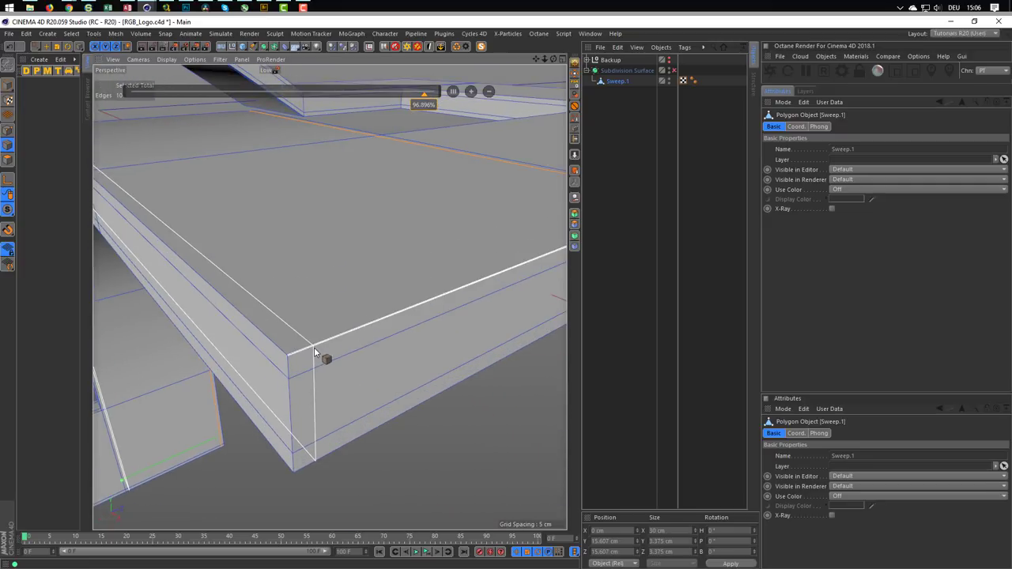
pyautogui.click(312, 354)
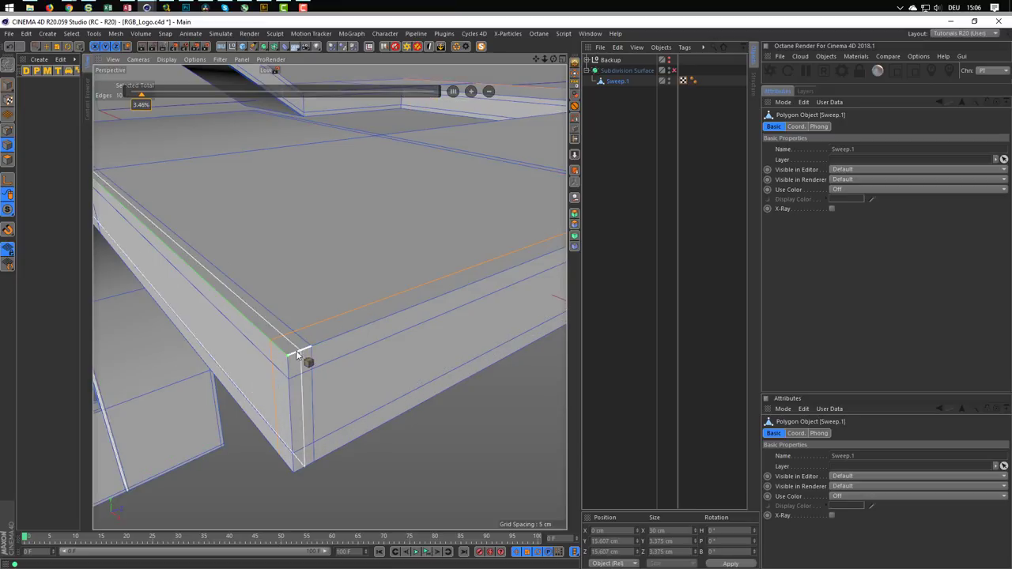
# Step: Orbit around the frame corner and re-enable subdivision smoothing to check the tighter edges
pyautogui.moveTo(300, 355)
pyautogui.keyDown('alt'); pyautogui.mouseDown()
pyautogui.moveTo(272, 355)
pyautogui.moveTo(343, 317)
pyautogui.moveTo(220, 331)
pyautogui.moveTo(368, 287)
pyautogui.moveTo(224, 334)
pyautogui.moveTo(372, 326)
pyautogui.moveTo(384, 334)
pyautogui.moveTo(260, 334)
pyautogui.moveTo(343, 350)
pyautogui.moveTo(315, 336)
pyautogui.moveTo(384, 339)
pyautogui.moveTo(353, 339)
pyautogui.mouseUp(); pyautogui.keyUp('alt')
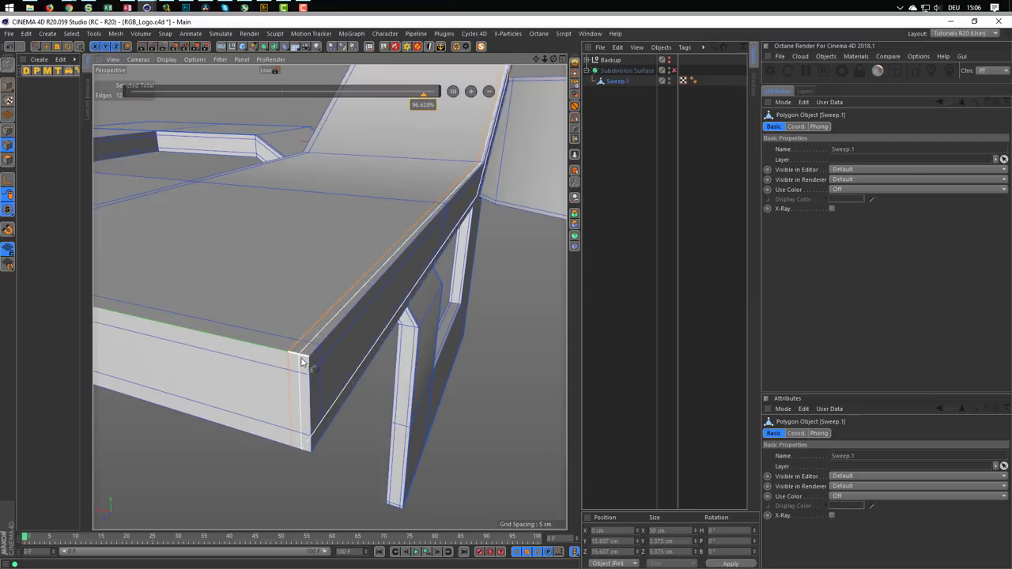
pyautogui.moveTo(288, 357)
pyautogui.keyDown('alt'); pyautogui.mouseDown()
pyautogui.moveTo(262, 362)
pyautogui.moveTo(278, 384)
pyautogui.moveTo(369, 351)
pyautogui.moveTo(367, 417)
pyautogui.moveTo(233, 430)
pyautogui.moveTo(203, 403)
pyautogui.moveTo(205, 389)
pyautogui.moveTo(170, 391)
pyautogui.moveTo(271, 382)
pyautogui.moveTo(360, 269)
pyautogui.moveTo(377, 271)
pyautogui.moveTo(374, 339)
pyautogui.moveTo(394, 246)
pyautogui.moveTo(447, 163)
pyautogui.moveTo(439, 188)
pyautogui.mouseUp(); pyautogui.keyUp('alt')
pyautogui.scroll(3, 395, 246)
pyautogui.click(673, 71)
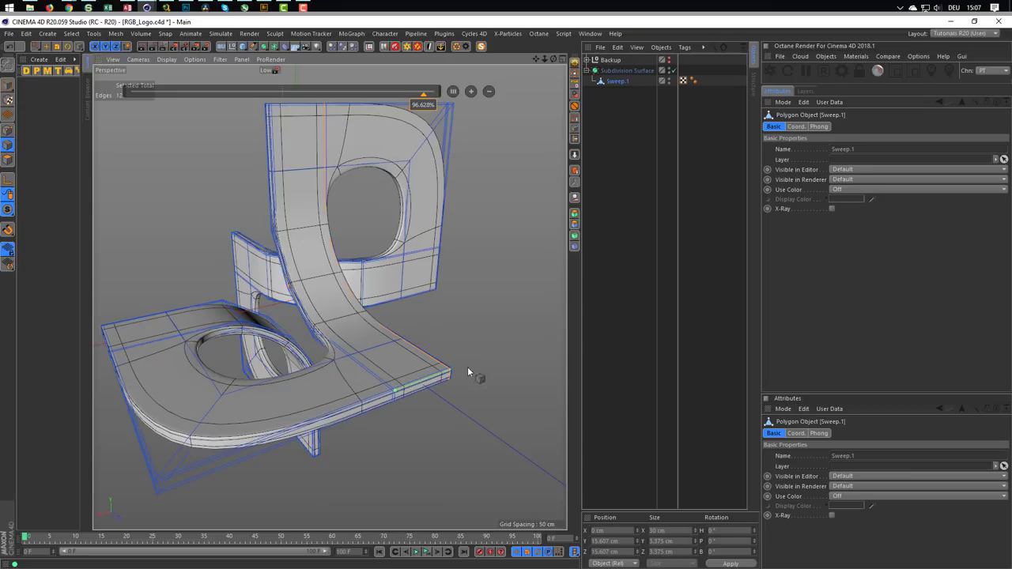
# Step: With smoothing off, zoom in and cut a loop at about 96.6% across the base ribbon's corner
pyautogui.click(674, 71)
pyautogui.scroll(3, 357, 364)
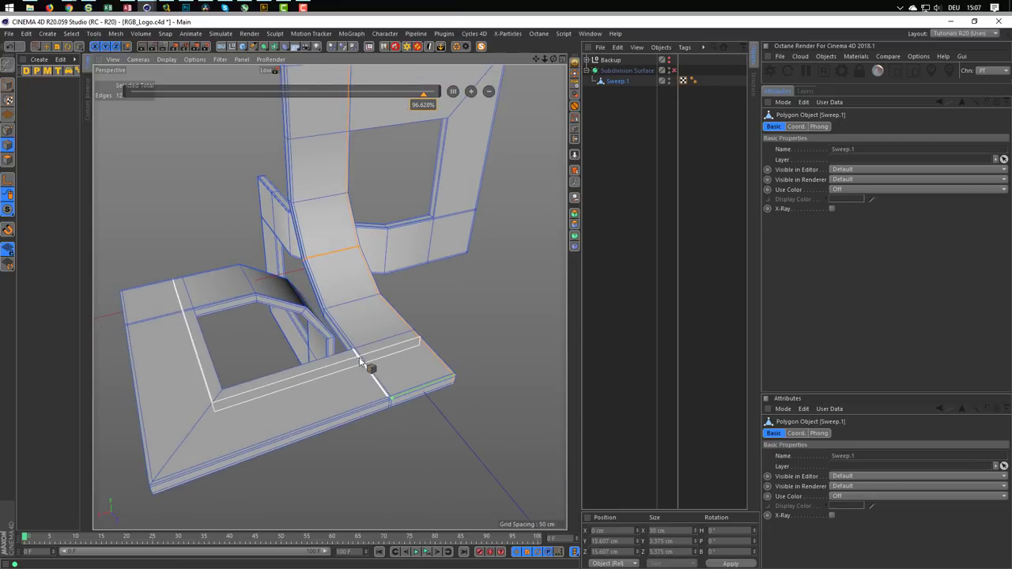
pyautogui.scroll(3, 387, 348)
pyautogui.scroll(4, 317, 326)
pyautogui.scroll(-3, 237, 328)
pyautogui.scroll(1, 201, 337)
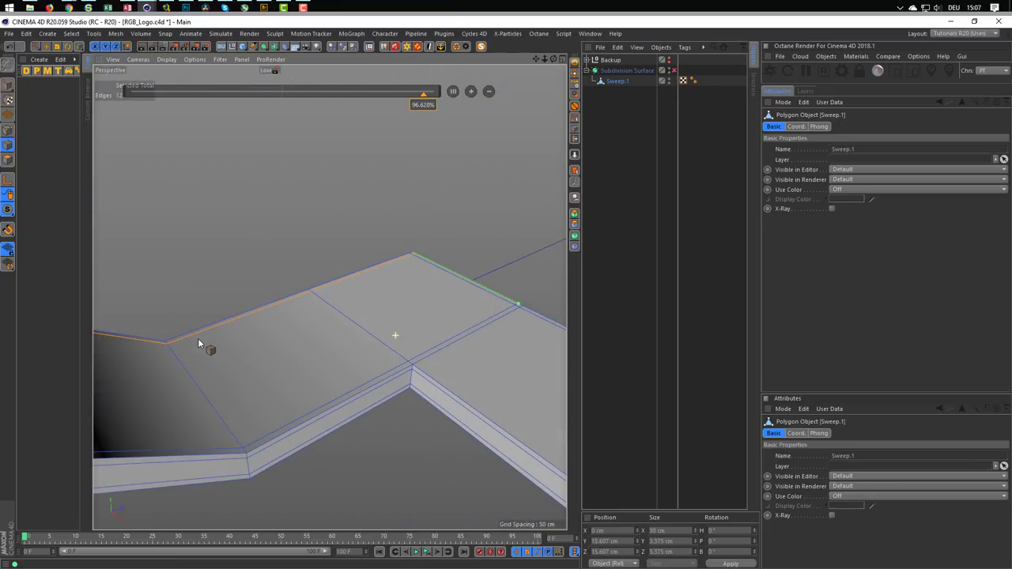
pyautogui.scroll(3, 388, 348)
pyautogui.scroll(2, 373, 340)
pyautogui.scroll(1, 380, 316)
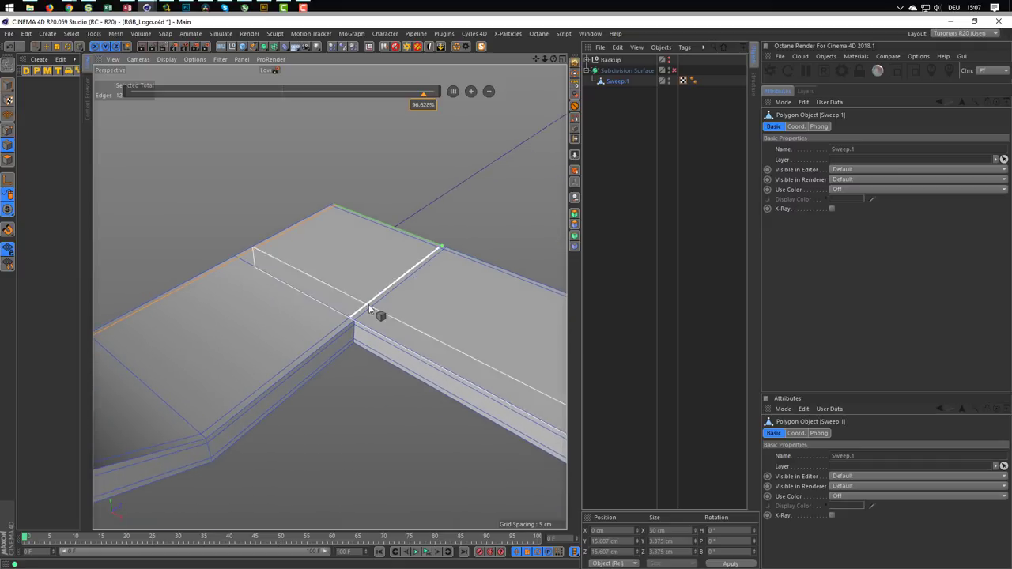
pyautogui.scroll(3, 399, 288)
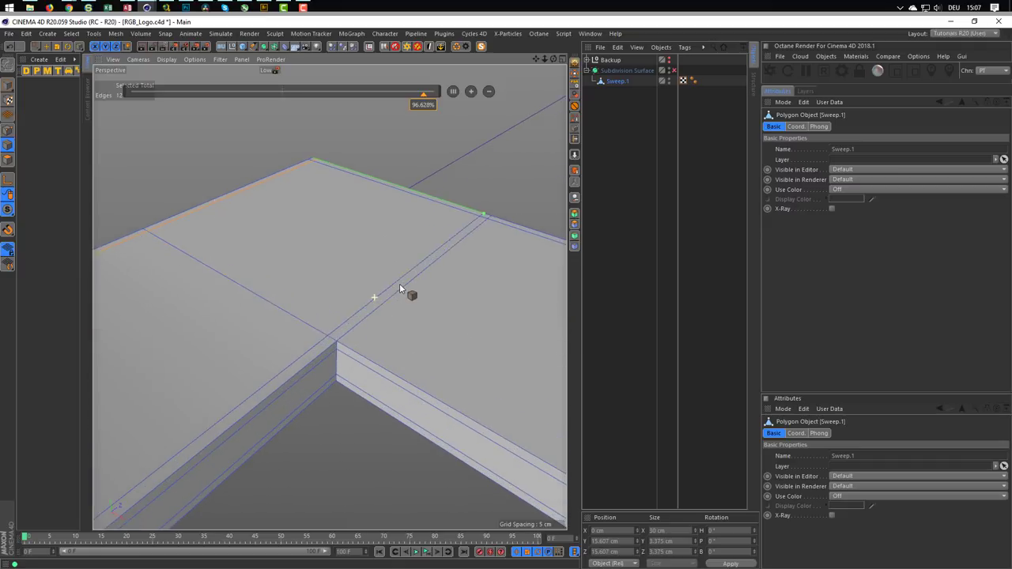
pyautogui.click(362, 308)
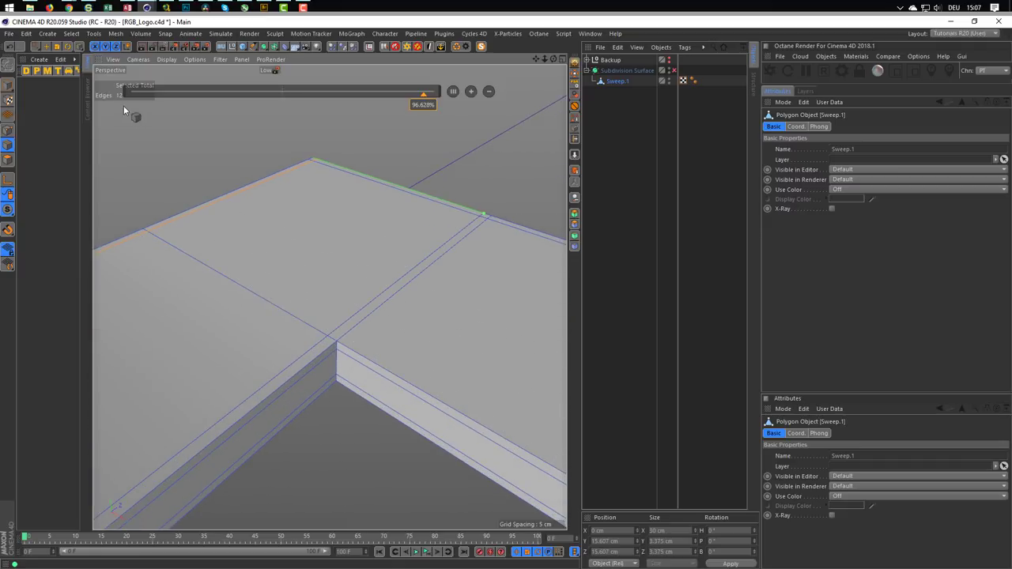
pyautogui.click(49, 50)
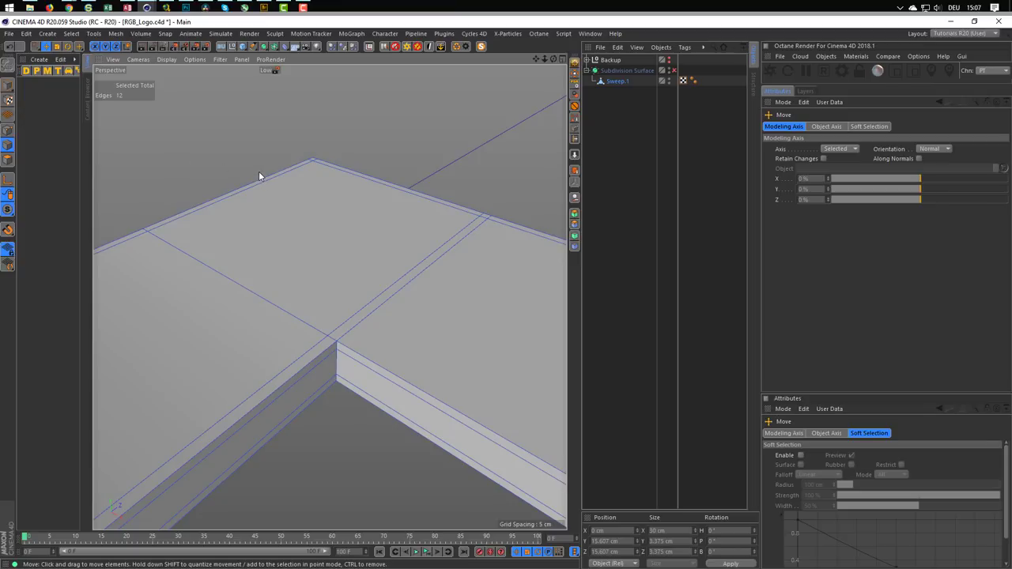
# Step: Cut several Loop/Path Cut support loops hugging the ribbon's corner edges, one at 97.21%
pyautogui.press('k')
pyautogui.press('l')
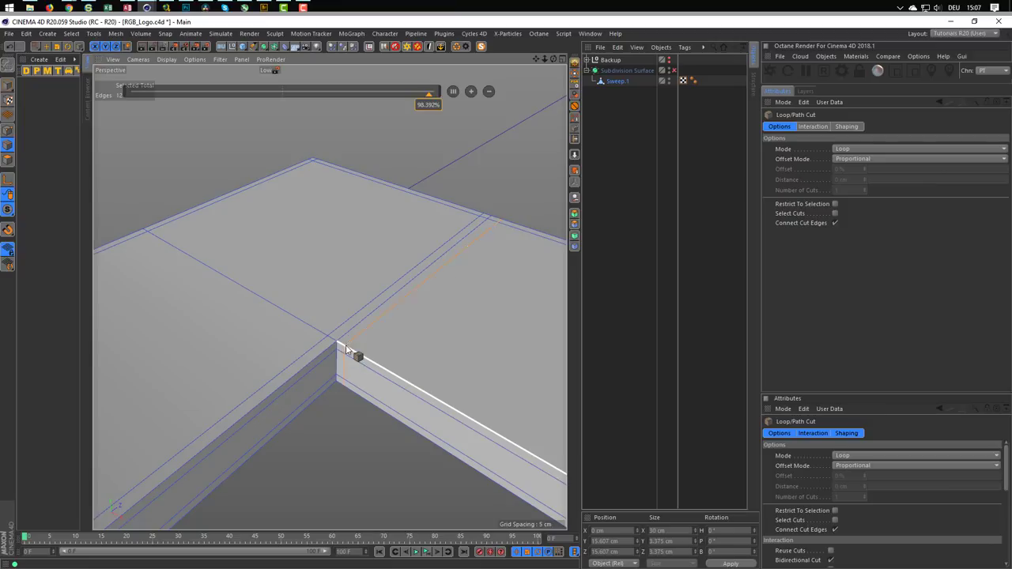
pyautogui.click(345, 350)
pyautogui.moveTo(327, 350)
pyautogui.keyDown('alt'); pyautogui.mouseDown()
pyautogui.moveTo(384, 334)
pyautogui.moveTo(368, 357)
pyautogui.mouseUp(); pyautogui.keyUp('alt')
pyautogui.click(314, 345)
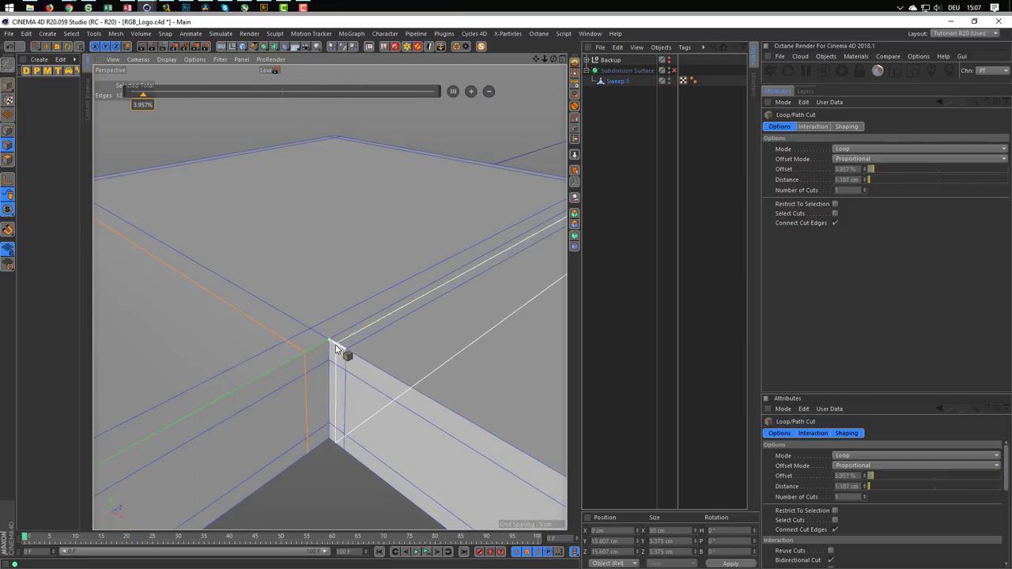
pyautogui.keyDown('alt'); pyautogui.moveTo(348, 335); pyautogui.dragTo(403, 321); pyautogui.keyUp('alt')
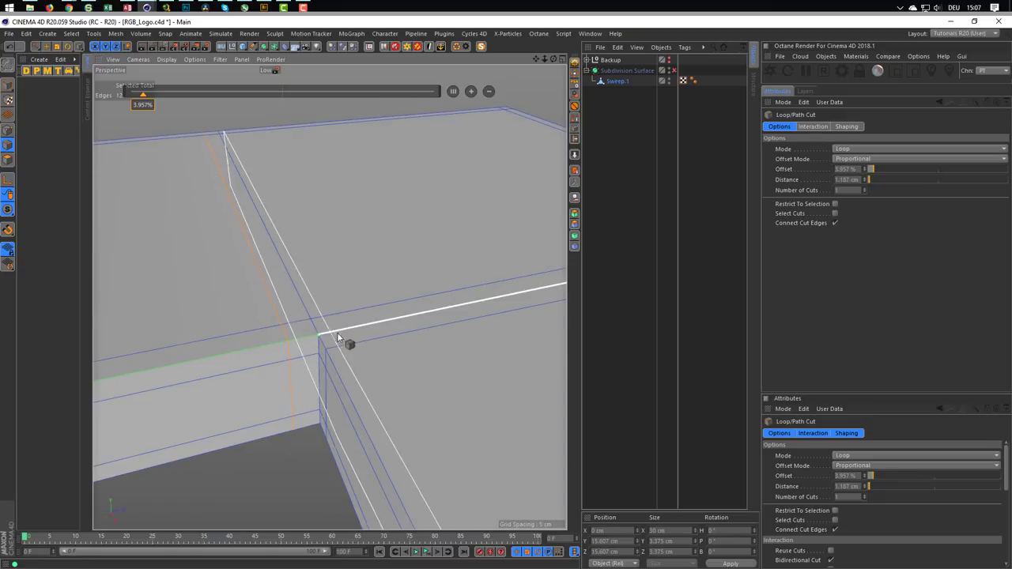
pyautogui.click(275, 308)
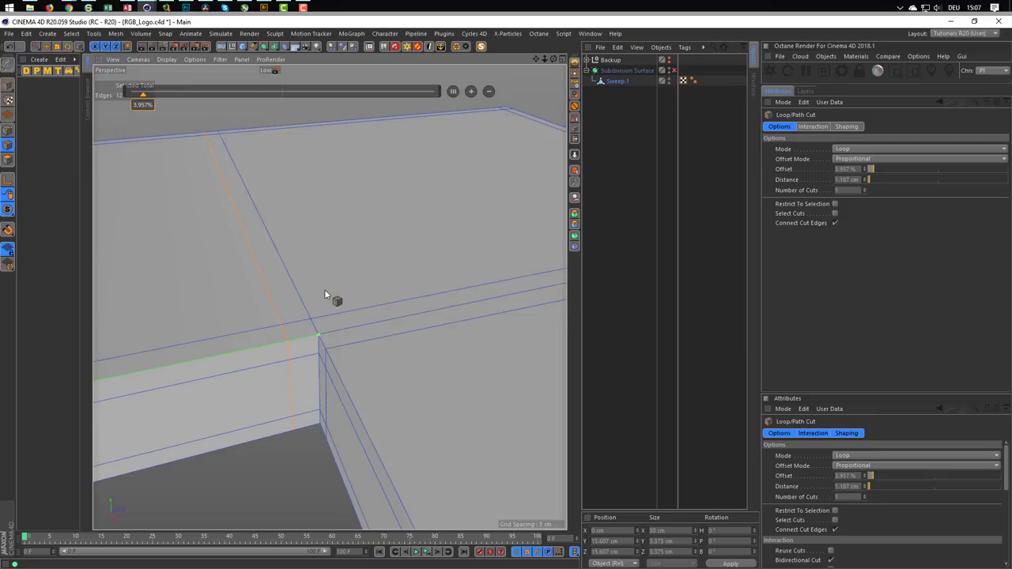
pyautogui.click(330, 317)
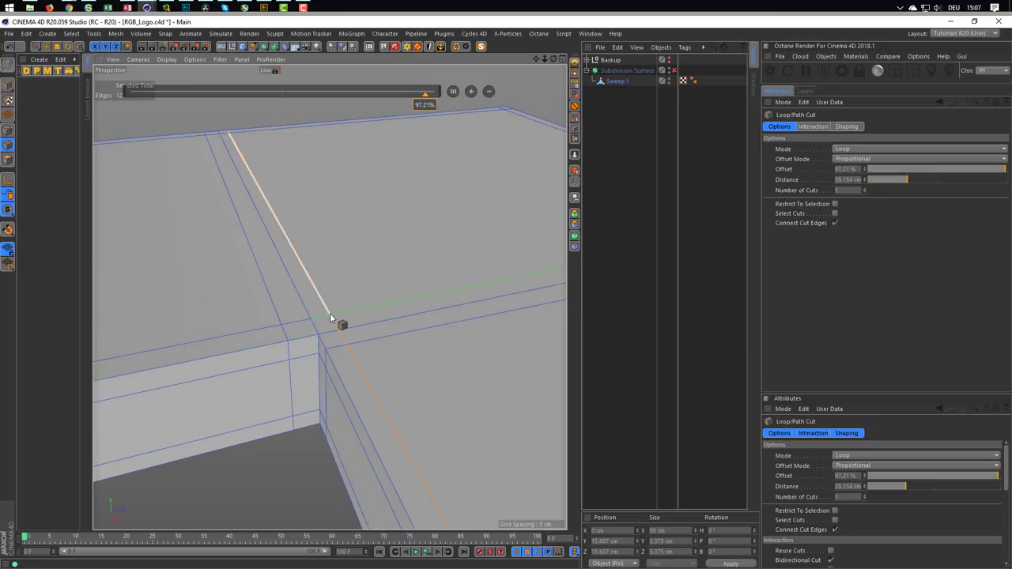
pyautogui.moveTo(330, 316)
pyautogui.keyDown('alt'); pyautogui.mouseDown()
pyautogui.moveTo(280, 362)
pyautogui.moveTo(378, 329)
pyautogui.moveTo(370, 308)
pyautogui.moveTo(372, 334)
pyautogui.moveTo(316, 355)
pyautogui.moveTo(330, 382)
pyautogui.moveTo(434, 332)
pyautogui.moveTo(385, 332)
pyautogui.mouseUp(); pyautogui.keyUp('alt')
# Step: Preview the smoothed result, then turn smoothing off and view the base ribbon's new loops
pyautogui.click(671, 71)
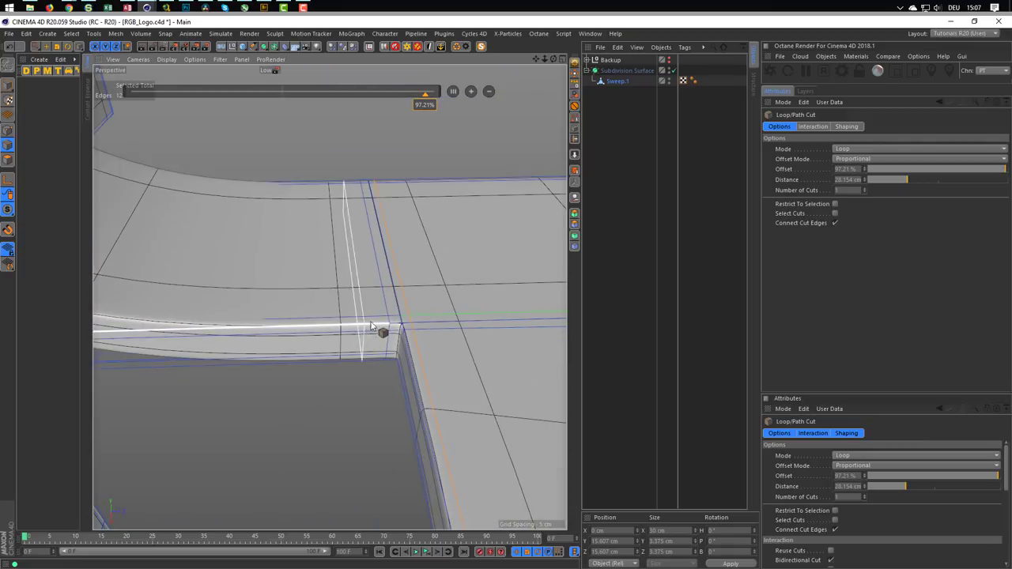
pyautogui.click(673, 71)
pyautogui.moveTo(532, 138)
pyautogui.keyDown('alt'); pyautogui.mouseDown()
pyautogui.moveTo(324, 260)
pyautogui.moveTo(372, 276)
pyautogui.moveTo(429, 368)
pyautogui.moveTo(470, 332)
pyautogui.moveTo(237, 365)
pyautogui.moveTo(247, 336)
pyautogui.mouseUp(); pyautogui.keyUp('alt')
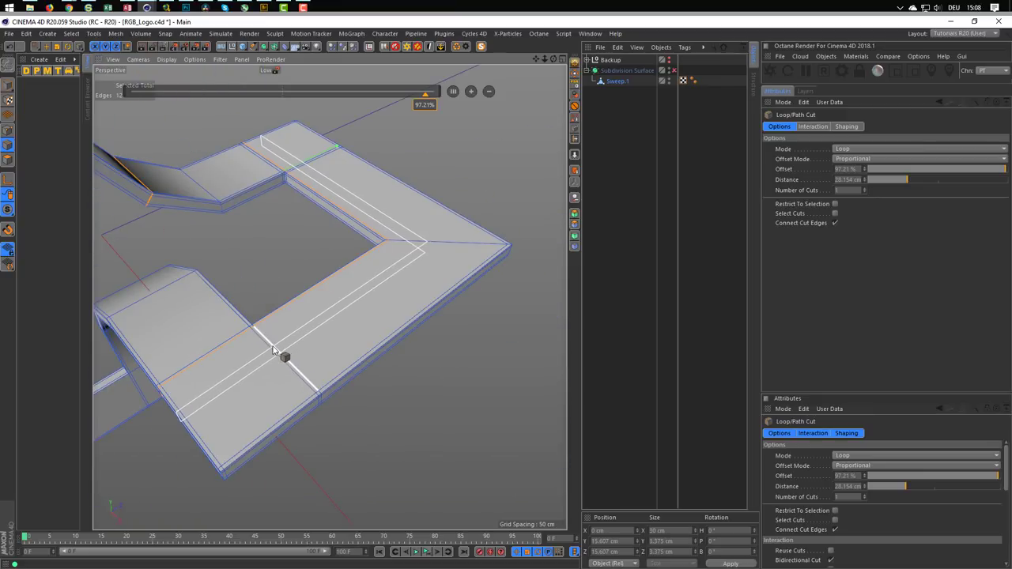
pyautogui.scroll(3, 268, 354)
pyautogui.scroll(5, 277, 328)
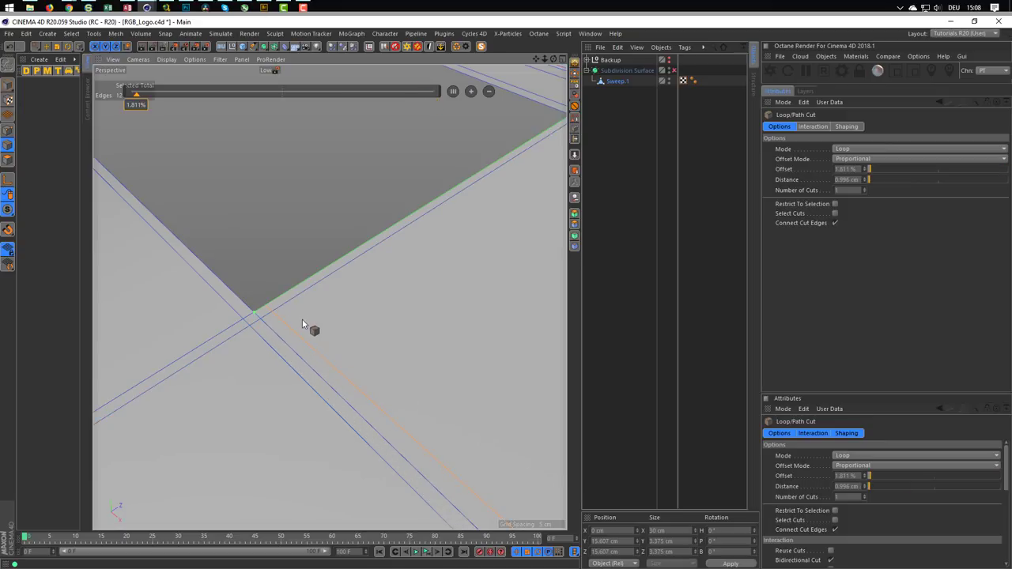
pyautogui.scroll(-3, 269, 336)
pyautogui.scroll(1, 245, 340)
pyautogui.scroll(-2, 247, 336)
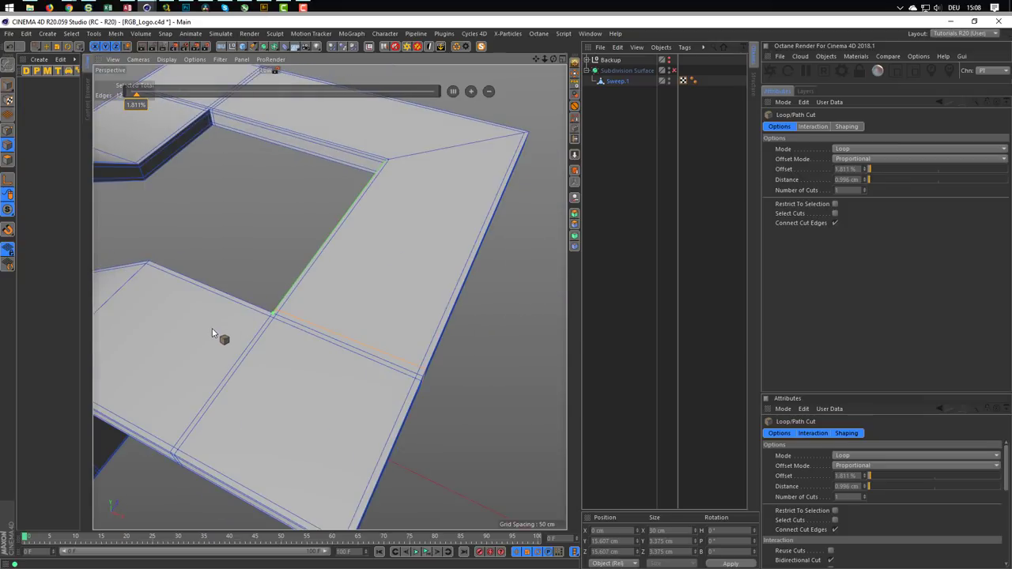
pyautogui.scroll(-1, 249, 328)
pyautogui.scroll(1, 251, 326)
pyautogui.scroll(-1, 253, 318)
pyautogui.scroll(2, 317, 279)
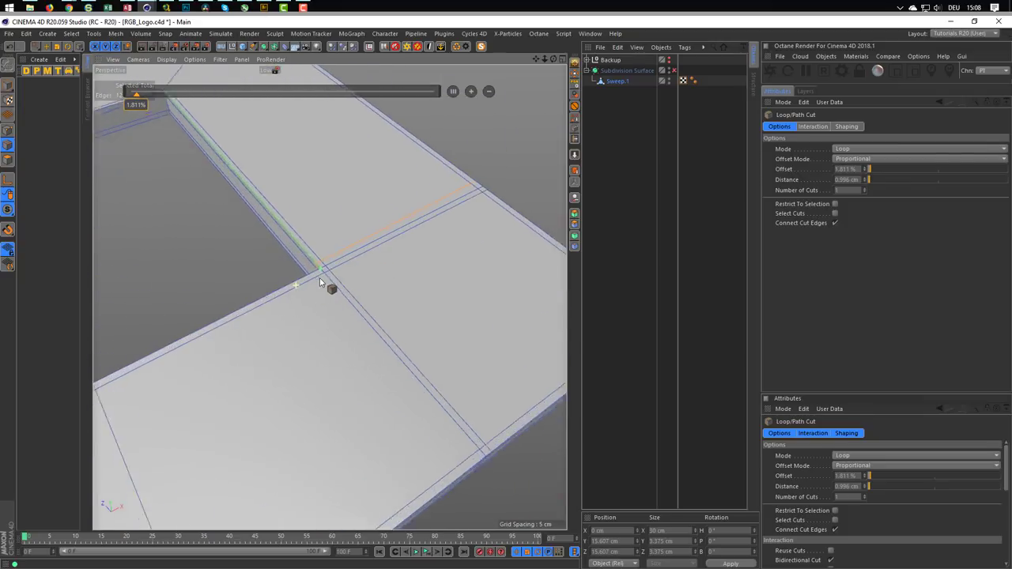
pyautogui.scroll(1, 328, 279)
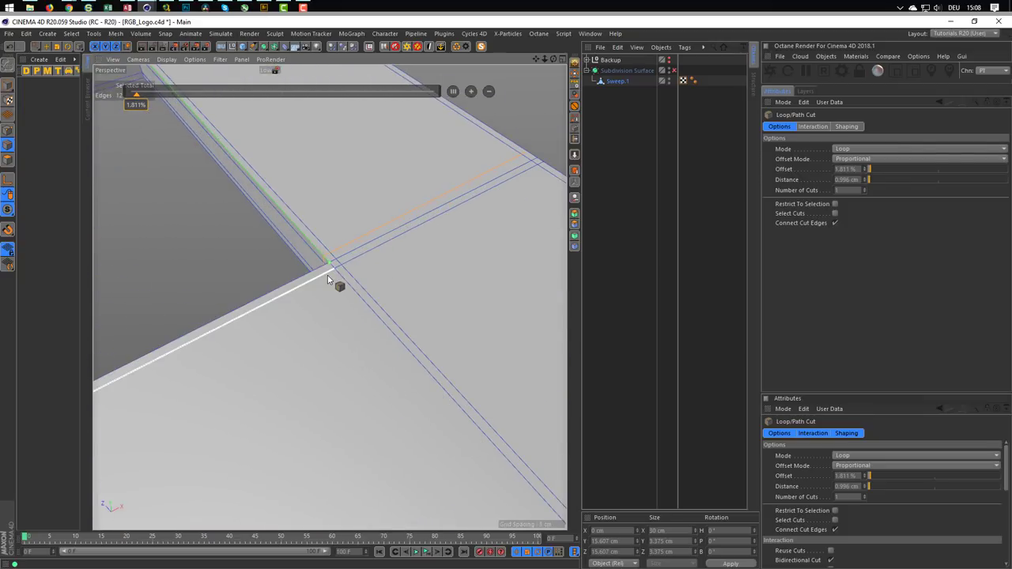
pyautogui.scroll(-2, 266, 288)
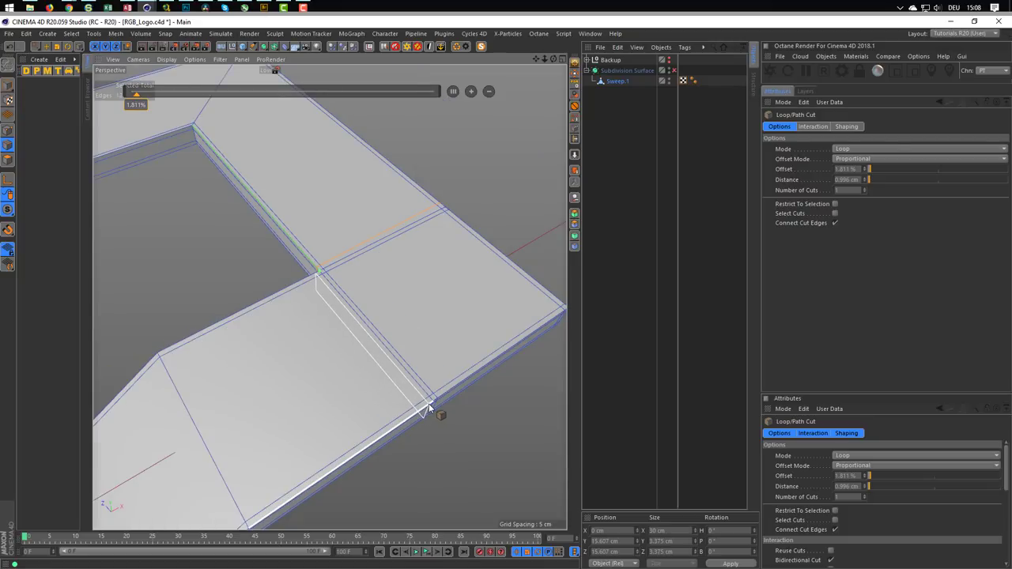
pyautogui.scroll(-3, 428, 403)
pyautogui.scroll(-2, 347, 390)
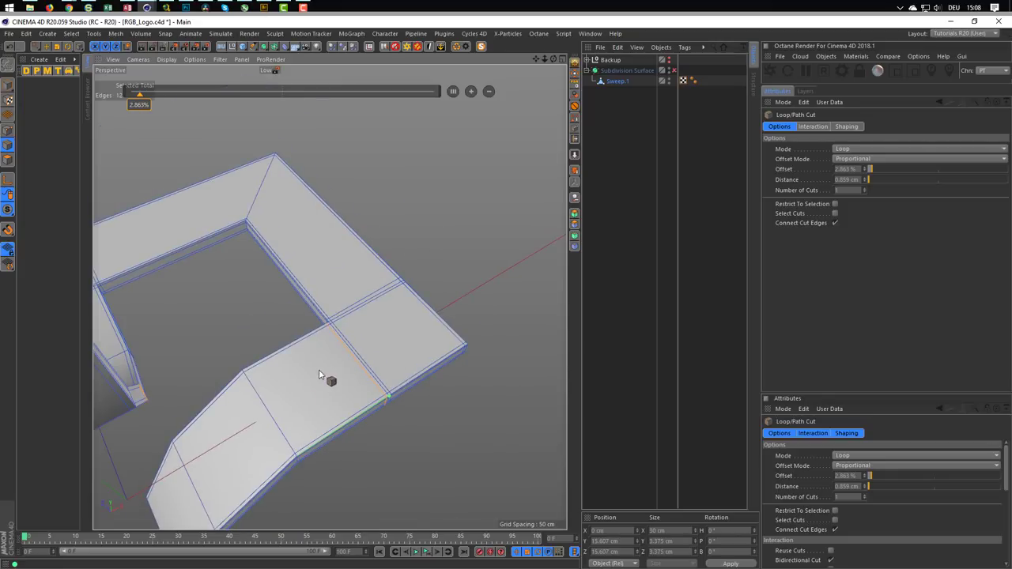
pyautogui.moveTo(319, 375)
pyautogui.keyDown('alt'); pyautogui.mouseDown()
pyautogui.moveTo(430, 390)
pyautogui.moveTo(357, 384)
pyautogui.moveTo(420, 274)
pyautogui.moveTo(317, 377)
pyautogui.moveTo(334, 409)
pyautogui.mouseUp(); pyautogui.keyUp('alt')
pyautogui.scroll(3, 298, 368)
pyautogui.scroll(3, 362, 369)
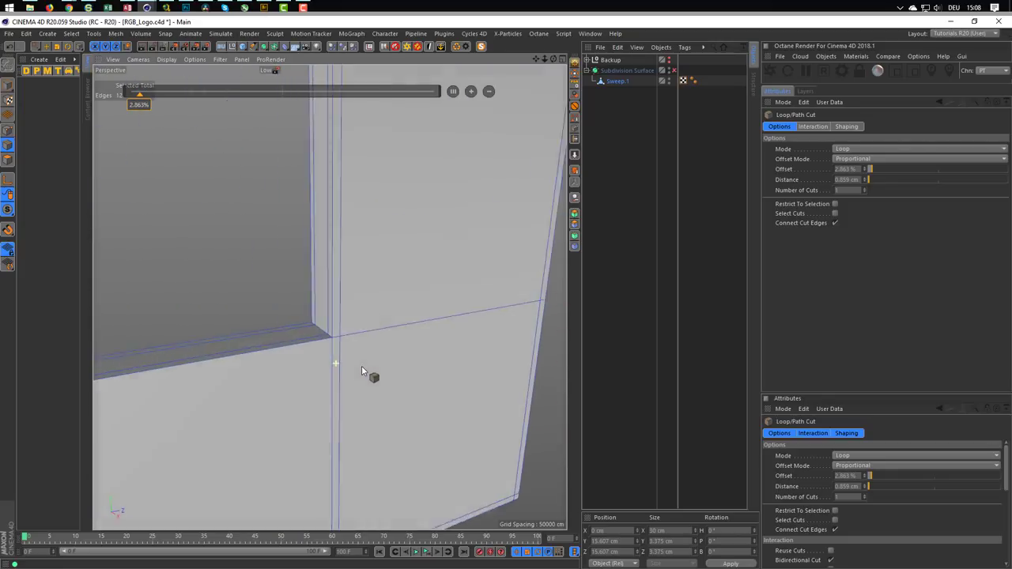
pyautogui.keyDown('alt'); pyautogui.moveTo(362, 367); pyautogui.dragTo(380, 385); pyautogui.keyUp('alt')
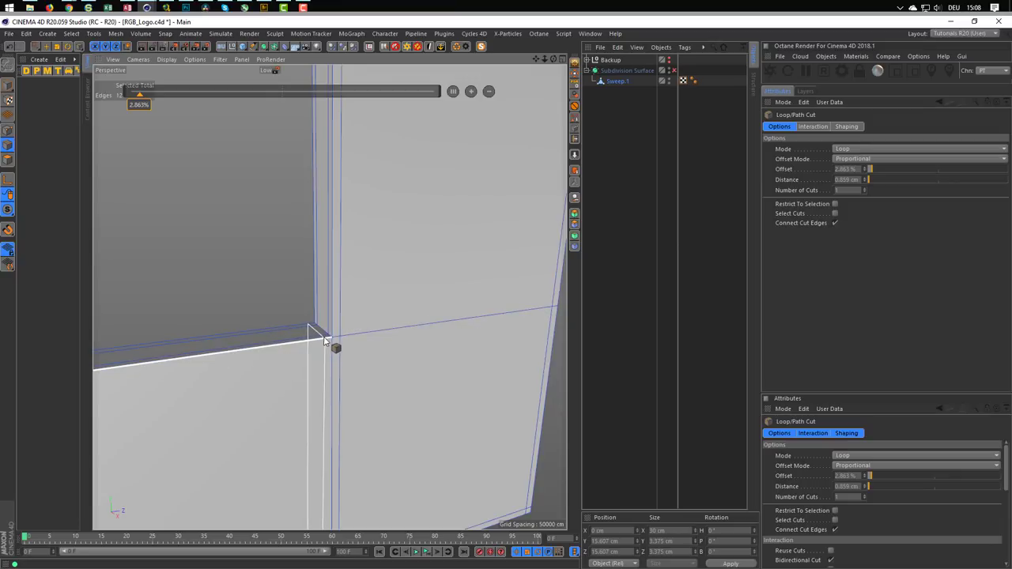
# Step: Orbit around the frame corner to check the side thickness
pyautogui.moveTo(322, 340)
pyautogui.keyDown('alt'); pyautogui.mouseDown()
pyautogui.moveTo(335, 348)
pyautogui.moveTo(282, 351)
pyautogui.mouseUp(); pyautogui.keyUp('alt')
pyautogui.keyDown('alt'); pyautogui.moveTo(356, 346); pyautogui.dragTo(401, 356); pyautogui.keyUp('alt')
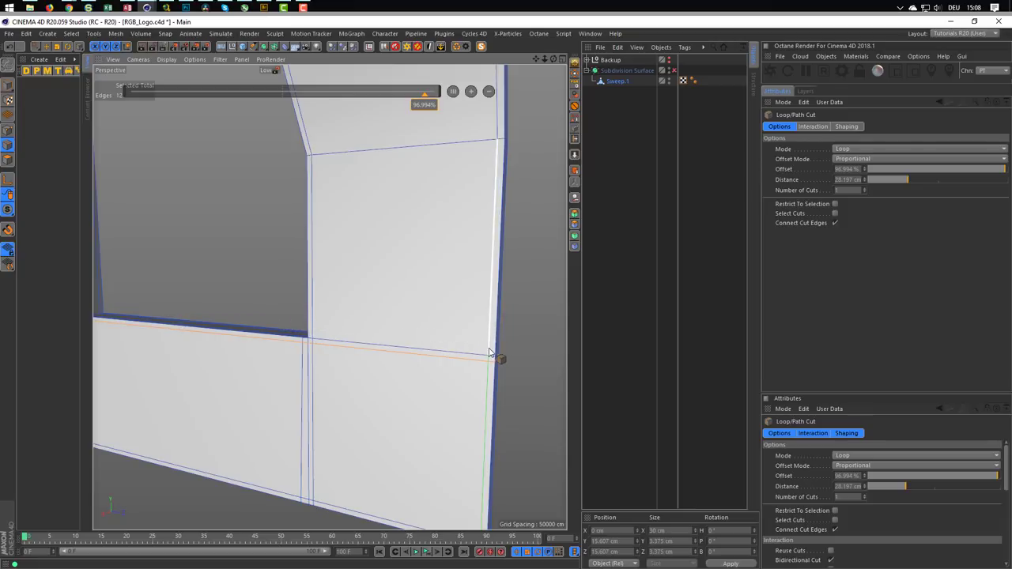
pyautogui.keyDown('alt'); pyautogui.moveTo(490, 353); pyautogui.dragTo(508, 342); pyautogui.keyUp('alt')
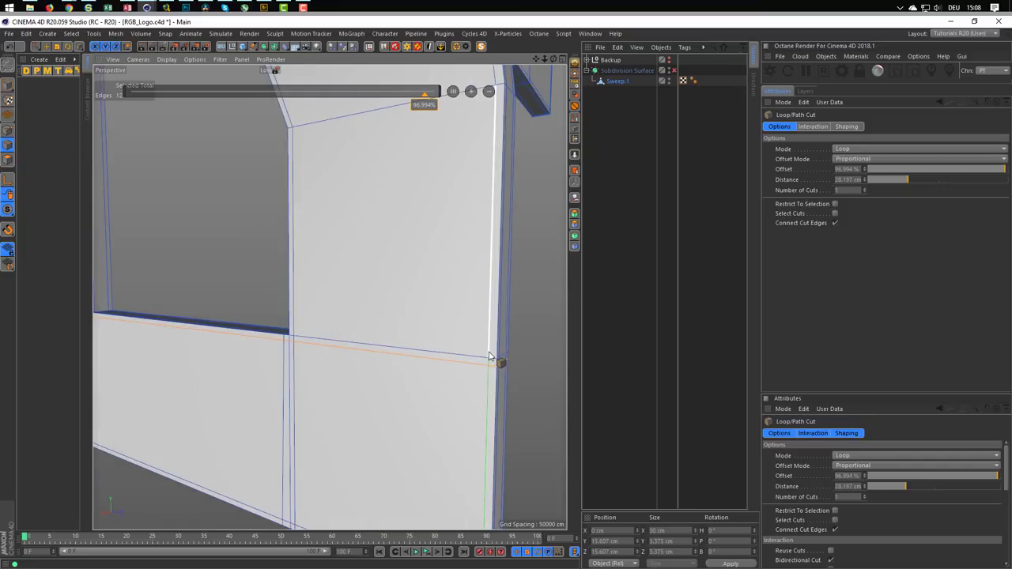
pyautogui.keyDown('alt'); pyautogui.moveTo(455, 349); pyautogui.dragTo(519, 350); pyautogui.keyUp('alt')
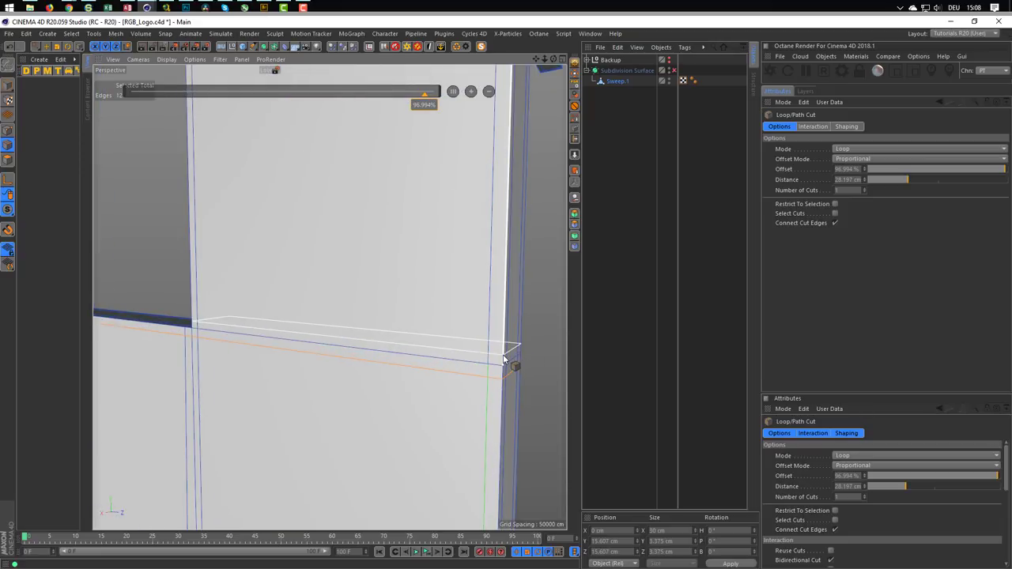
pyautogui.scroll(-5, 508, 361)
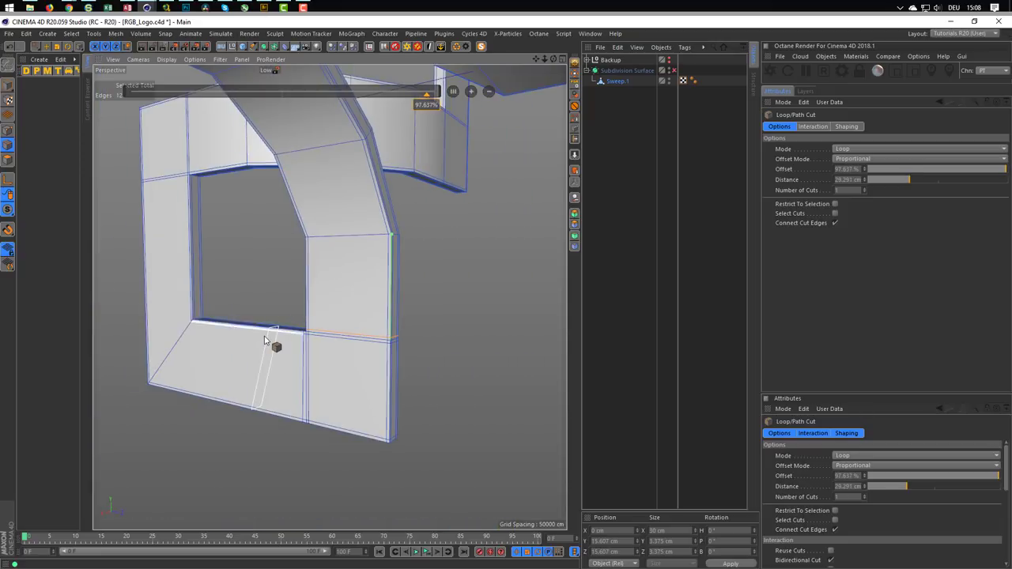
pyautogui.moveTo(272, 350)
pyautogui.keyDown('alt'); pyautogui.mouseDown()
pyautogui.moveTo(332, 296)
pyautogui.moveTo(220, 297)
pyautogui.moveTo(323, 176)
pyautogui.mouseUp(); pyautogui.keyUp('alt')
pyautogui.scroll(4, 361, 139)
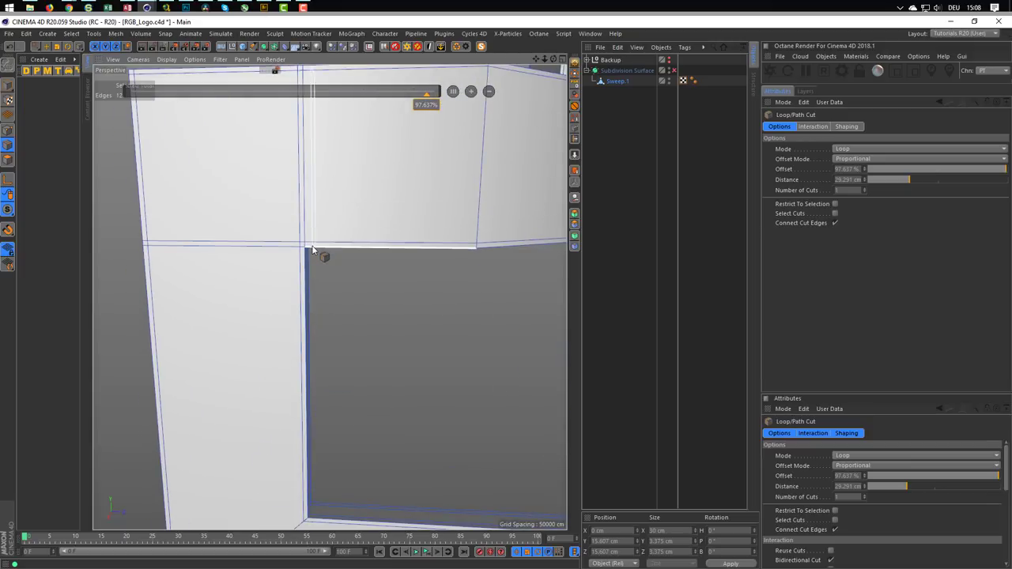
pyautogui.scroll(-4, 313, 248)
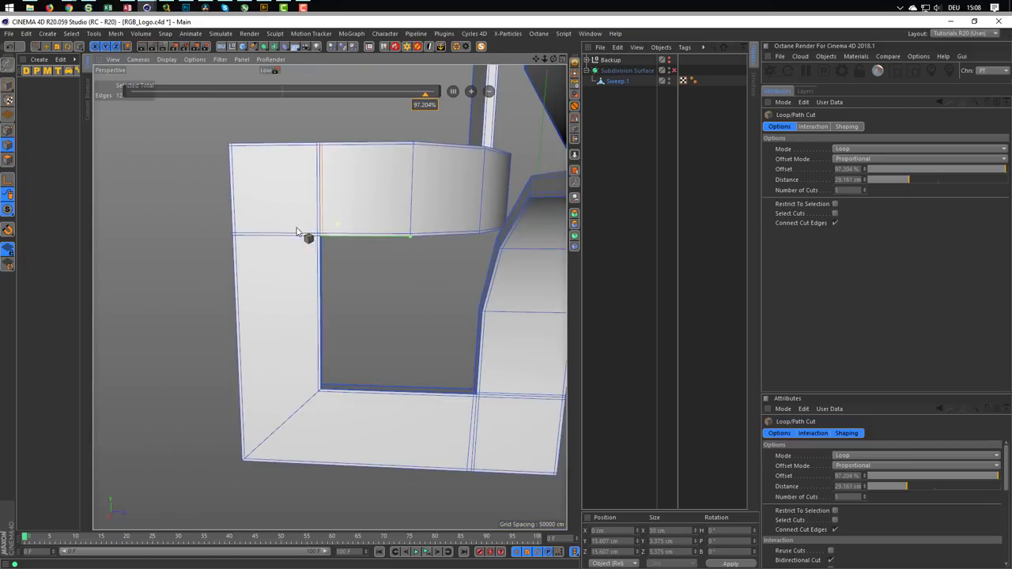
# Step: Zoom onto the inner corner junction and add a support loop at 1.405% offset
pyautogui.keyDown('alt'); pyautogui.moveTo(308, 232); pyautogui.dragTo(334, 295); pyautogui.keyUp('alt')
pyautogui.scroll(3, 423, 266)
pyautogui.keyDown('alt'); pyautogui.moveTo(422, 267); pyautogui.dragTo(252, 245); pyautogui.keyUp('alt')
pyautogui.scroll(2, 251, 245)
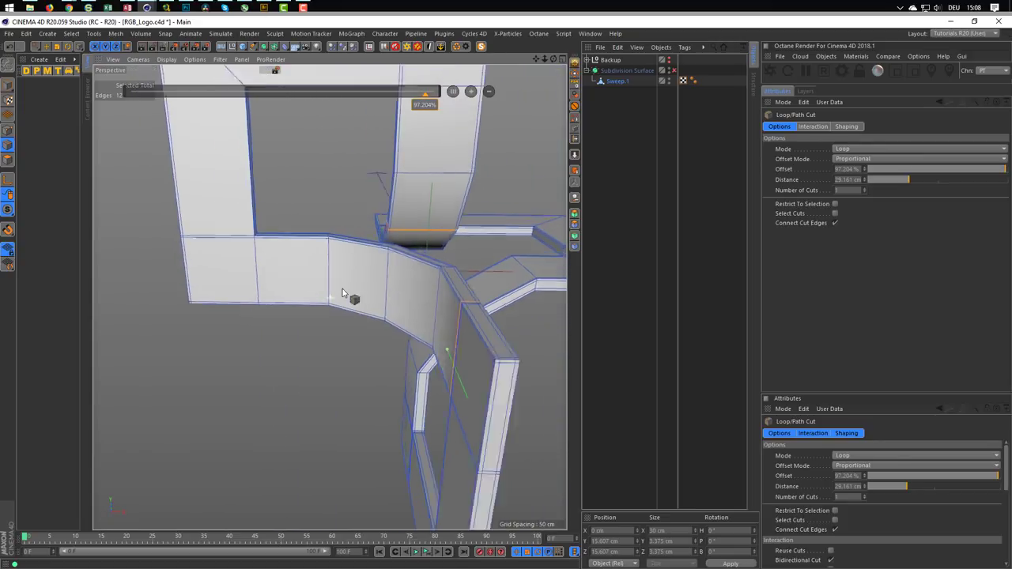
pyautogui.scroll(2, 343, 294)
pyautogui.scroll(2, 384, 287)
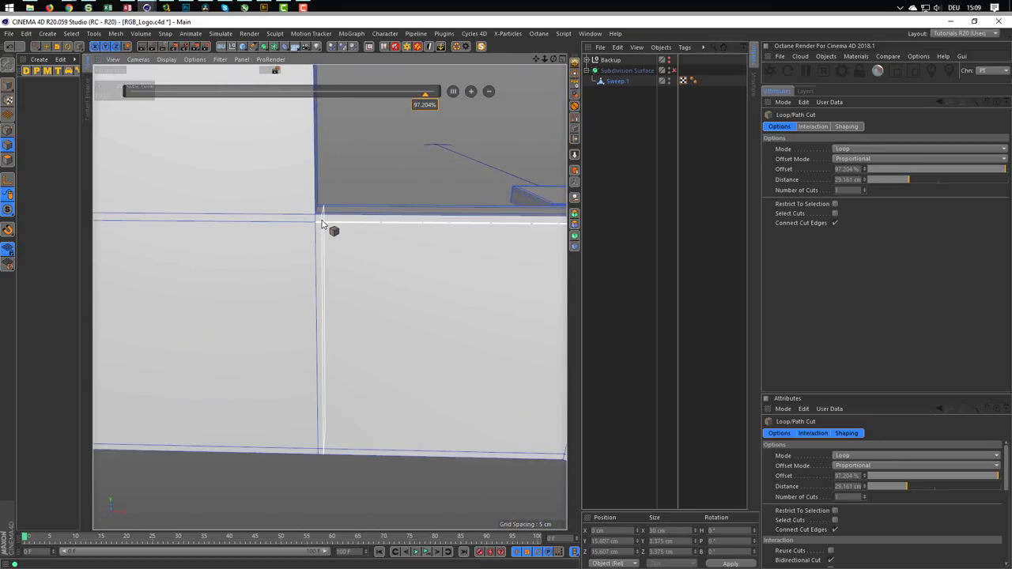
pyautogui.click(313, 452)
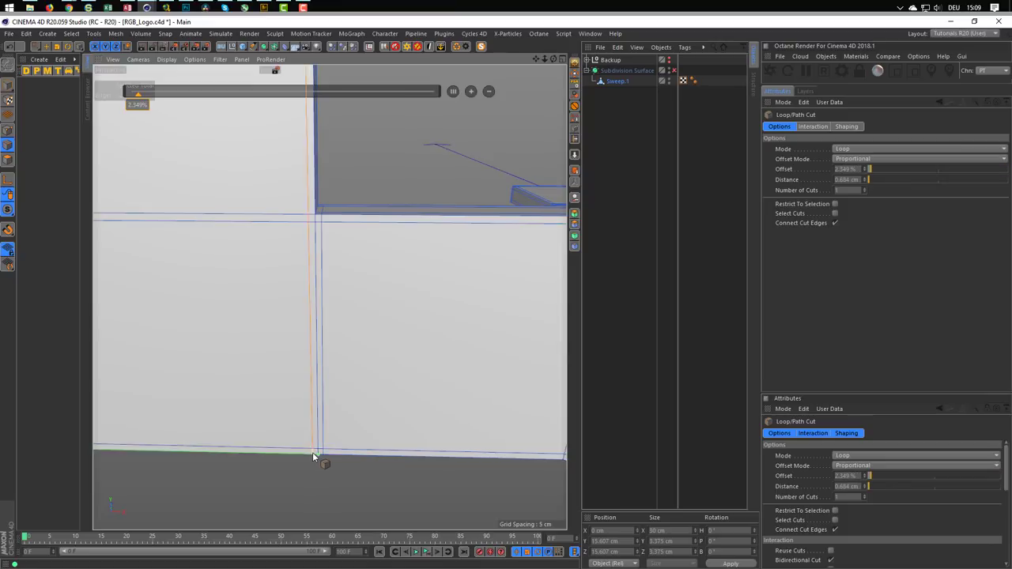
# Step: Orbit and zoom to inspect the square frame and its connecting strips
pyautogui.scroll(-2, 312, 452)
pyautogui.scroll(-2, 271, 430)
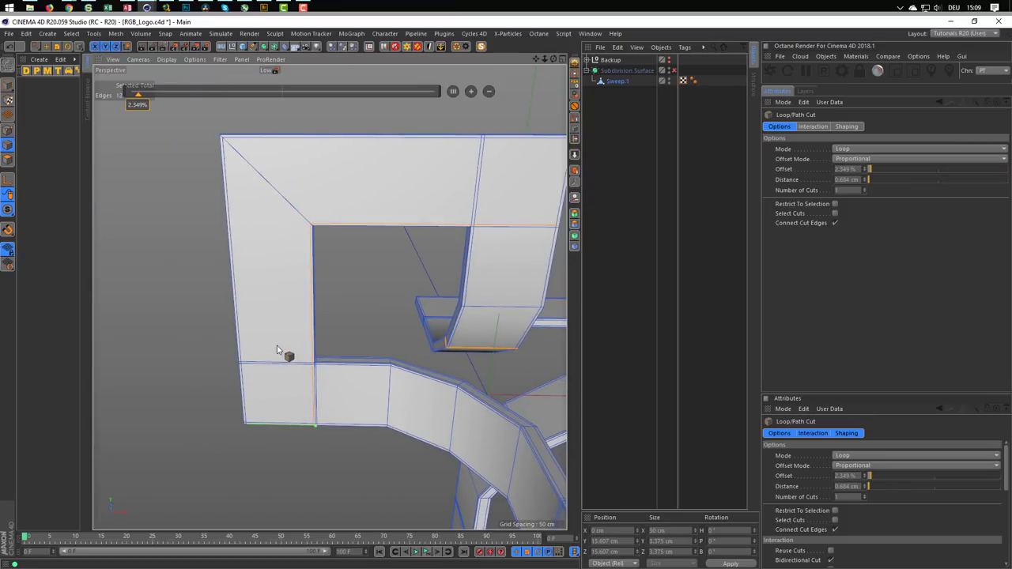
pyautogui.keyDown('alt'); pyautogui.moveTo(277, 350); pyautogui.dragTo(254, 371); pyautogui.keyUp('alt')
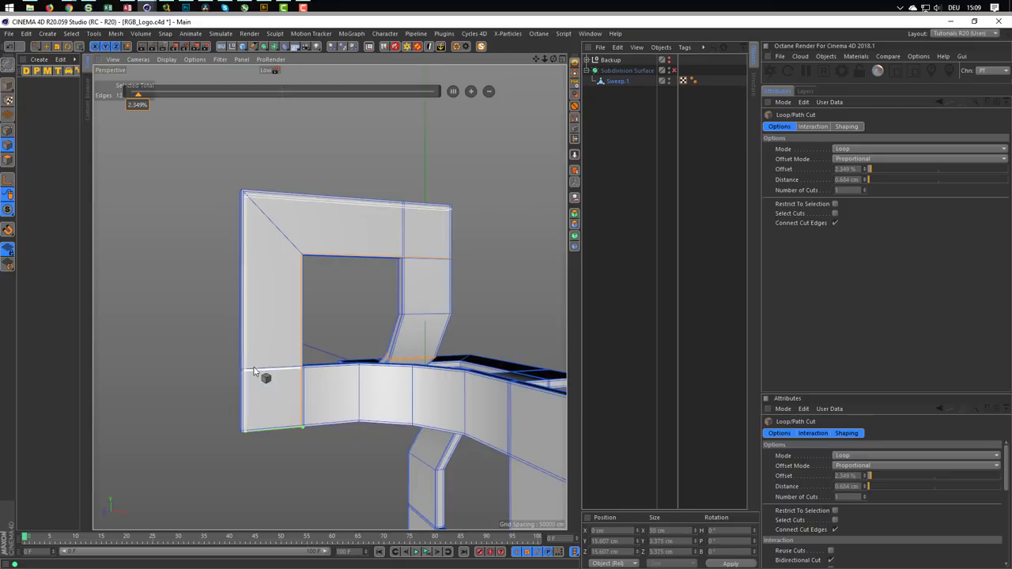
pyautogui.scroll(-5, 254, 371)
pyautogui.scroll(1, 290, 350)
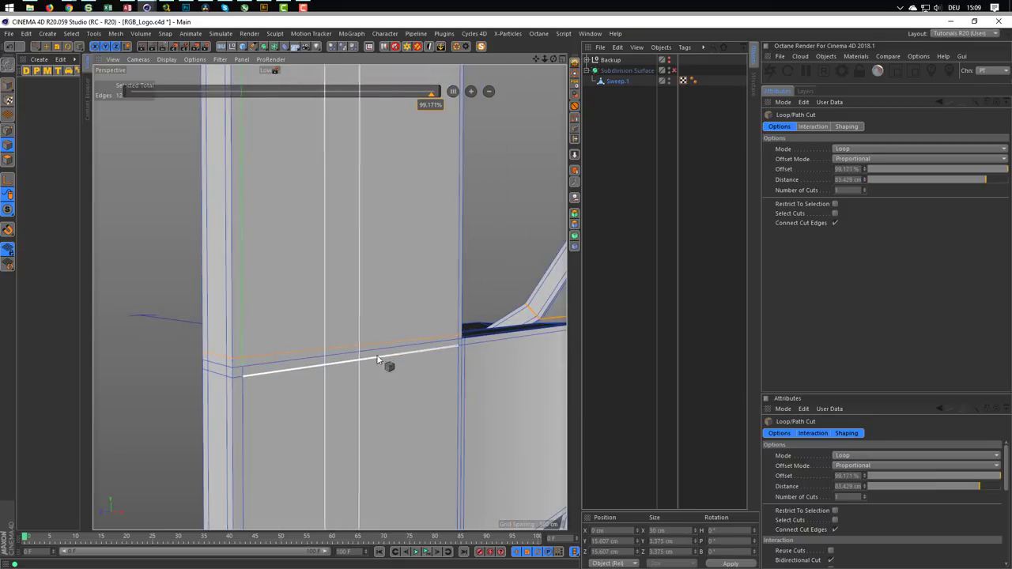
pyautogui.scroll(-3, 378, 361)
pyautogui.scroll(-1, 409, 356)
pyautogui.scroll(-2, 325, 384)
pyautogui.scroll(-1, 362, 348)
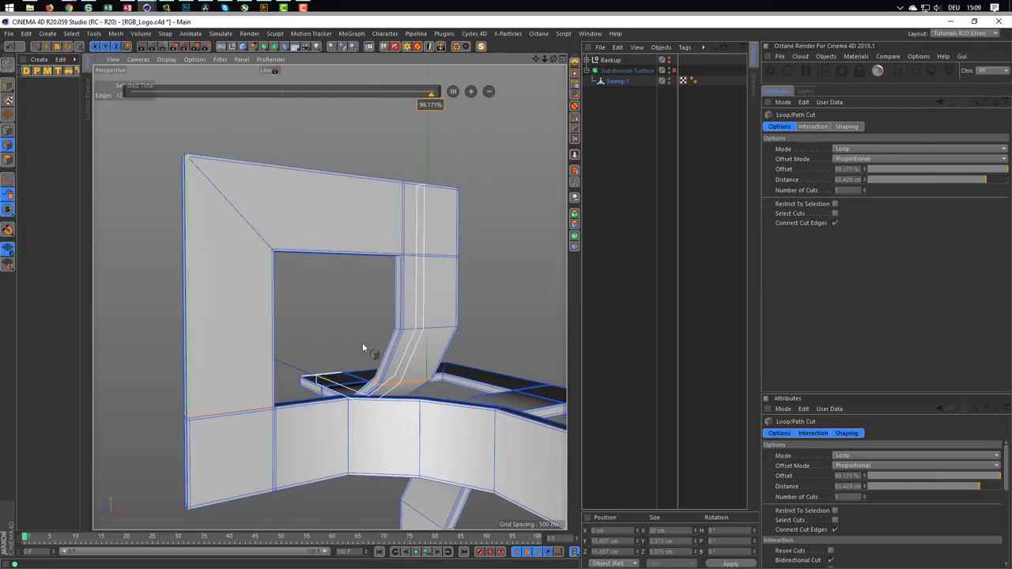
pyautogui.scroll(2, 457, 243)
pyautogui.scroll(2, 413, 218)
pyautogui.scroll(2, 400, 213)
pyautogui.scroll(2, 446, 216)
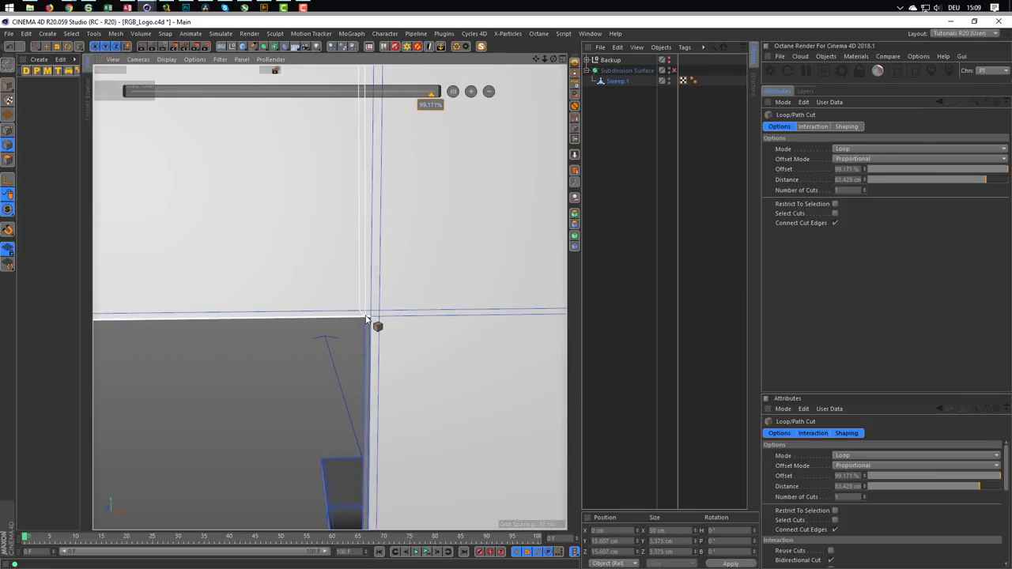
pyautogui.scroll(-2, 415, 318)
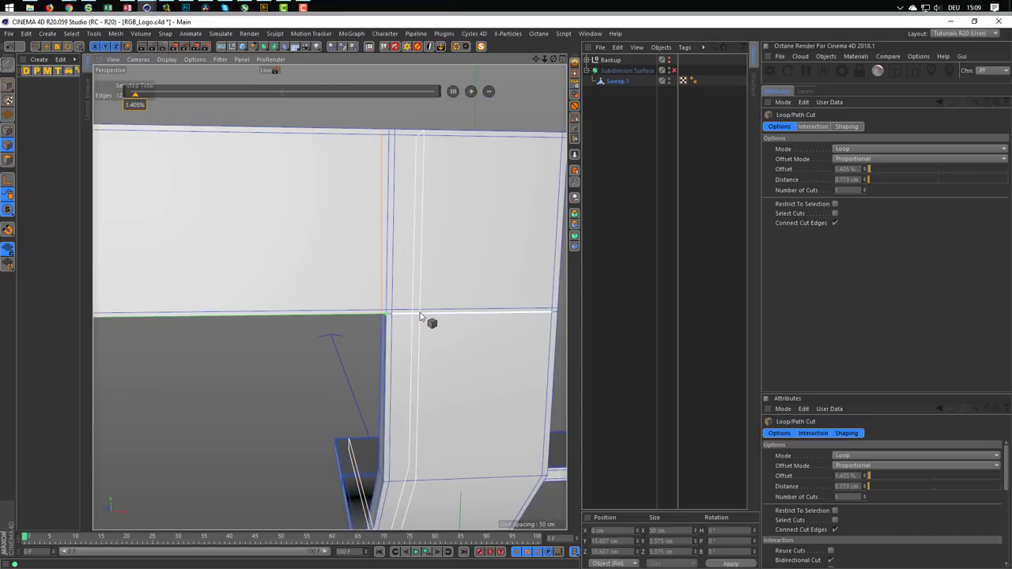
pyautogui.keyDown('alt'); pyautogui.moveTo(420, 312); pyautogui.dragTo(399, 264); pyautogui.keyUp('alt')
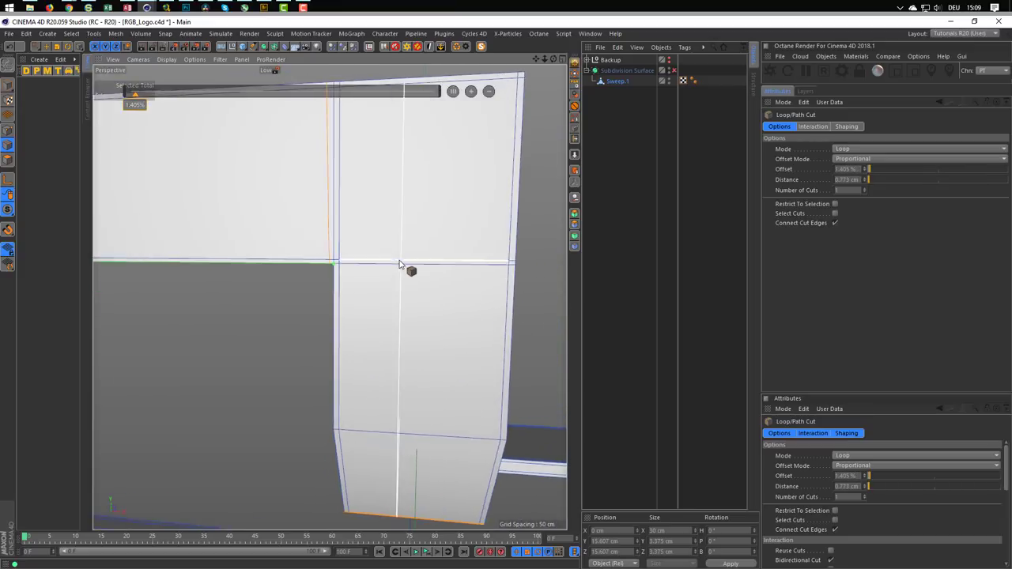
pyautogui.scroll(-3, 399, 264)
pyautogui.moveTo(339, 242)
pyautogui.keyDown('alt'); pyautogui.mouseDown()
pyautogui.moveTo(307, 197)
pyautogui.moveTo(283, 348)
pyautogui.moveTo(183, 350)
pyautogui.mouseUp(); pyautogui.keyUp('alt')
pyautogui.moveTo(243, 358)
pyautogui.keyDown('alt'); pyautogui.mouseDown()
pyautogui.moveTo(246, 403)
pyautogui.moveTo(228, 388)
pyautogui.moveTo(419, 419)
pyautogui.moveTo(177, 363)
pyautogui.moveTo(372, 418)
pyautogui.moveTo(301, 380)
pyautogui.moveTo(262, 379)
pyautogui.moveTo(358, 365)
pyautogui.moveTo(293, 369)
pyautogui.moveTo(260, 501)
pyautogui.moveTo(256, 417)
pyautogui.moveTo(381, 354)
pyautogui.moveTo(348, 395)
pyautogui.mouseUp(); pyautogui.keyUp('alt')
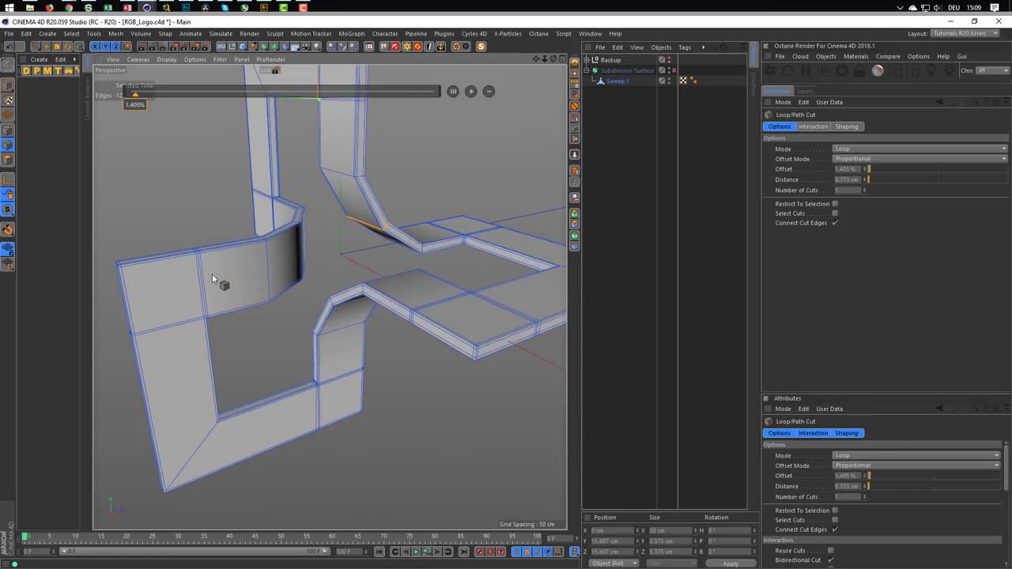
pyautogui.moveTo(395, 229)
pyautogui.keyDown('alt'); pyautogui.mouseDown()
pyautogui.moveTo(411, 253)
pyautogui.moveTo(535, 238)
pyautogui.mouseUp(); pyautogui.keyUp('alt')
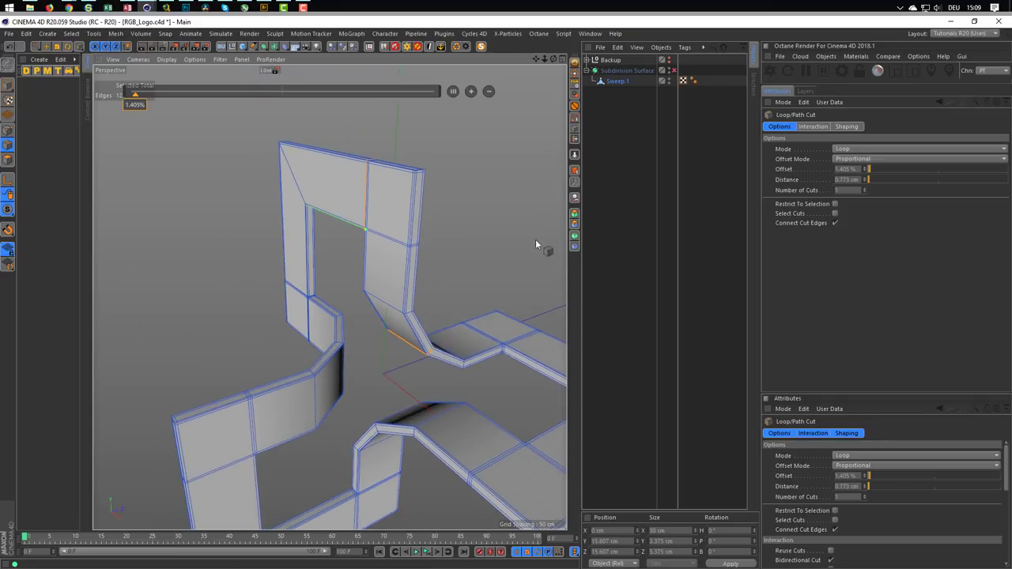
pyautogui.click(673, 71)
pyautogui.moveTo(532, 160)
pyautogui.keyDown('alt'); pyautogui.mouseDown()
pyautogui.moveTo(339, 215)
pyautogui.moveTo(249, 209)
pyautogui.moveTo(425, 226)
pyautogui.moveTo(269, 184)
pyautogui.moveTo(316, 210)
pyautogui.moveTo(445, 235)
pyautogui.moveTo(436, 268)
pyautogui.mouseUp(); pyautogui.keyUp('alt')
pyautogui.scroll(-5, 316, 209)
pyautogui.scroll(3, 459, 267)
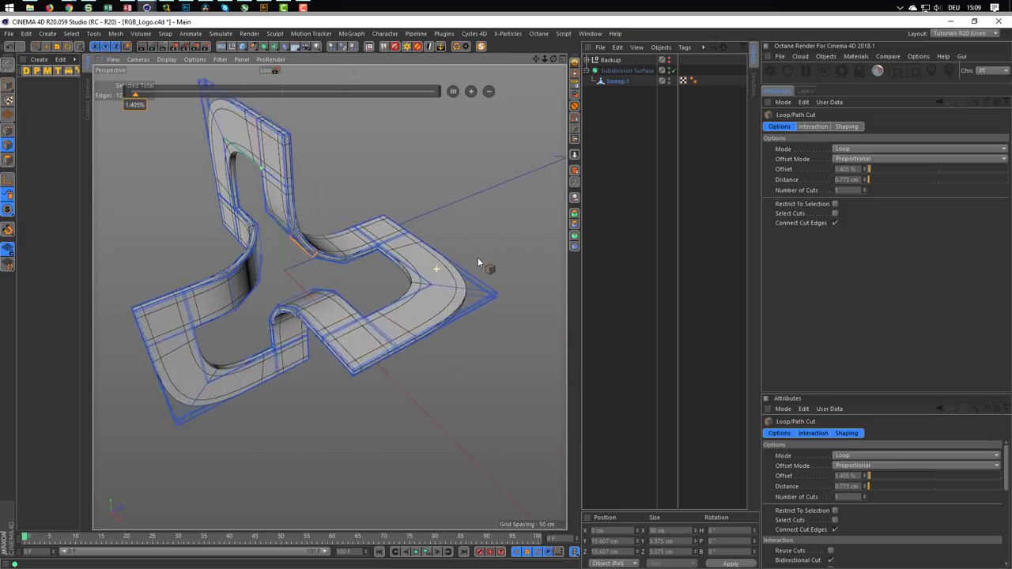
pyautogui.scroll(3, 482, 269)
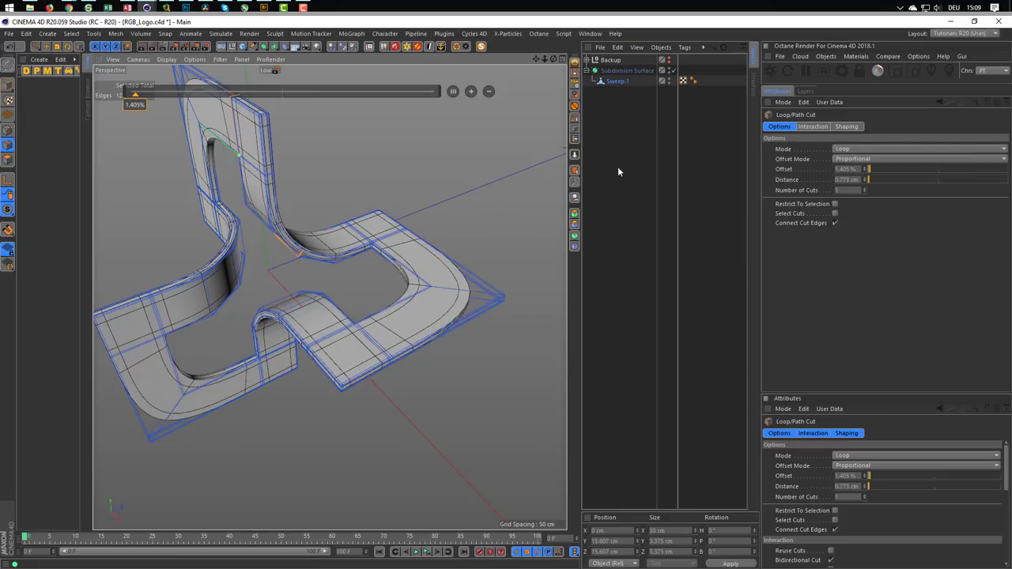
pyautogui.click(673, 70)
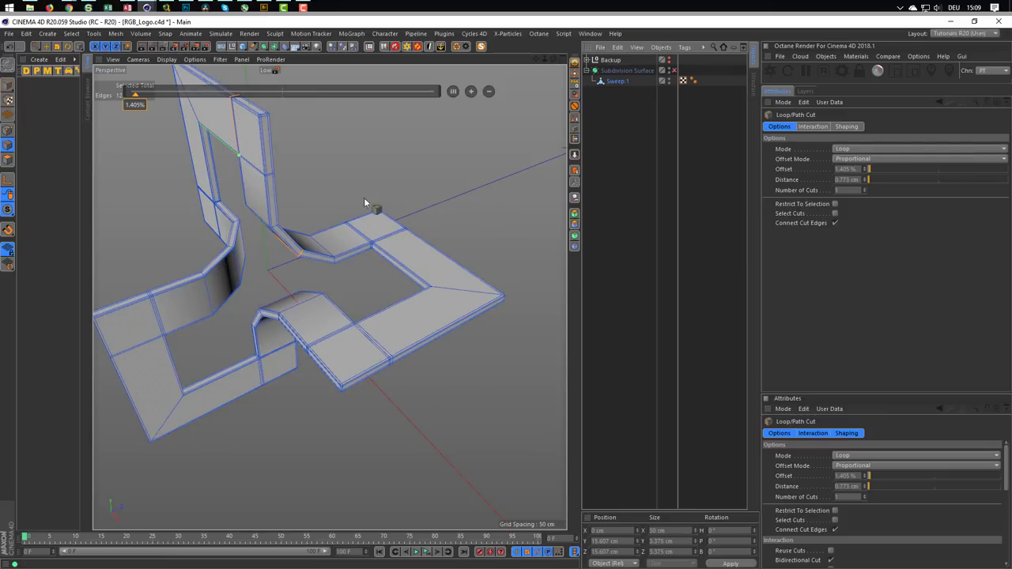
pyautogui.scroll(2, 329, 295)
pyautogui.scroll(5, 342, 296)
pyautogui.keyDown('alt'); pyautogui.moveTo(342, 296); pyautogui.dragTo(215, 312); pyautogui.keyUp('alt')
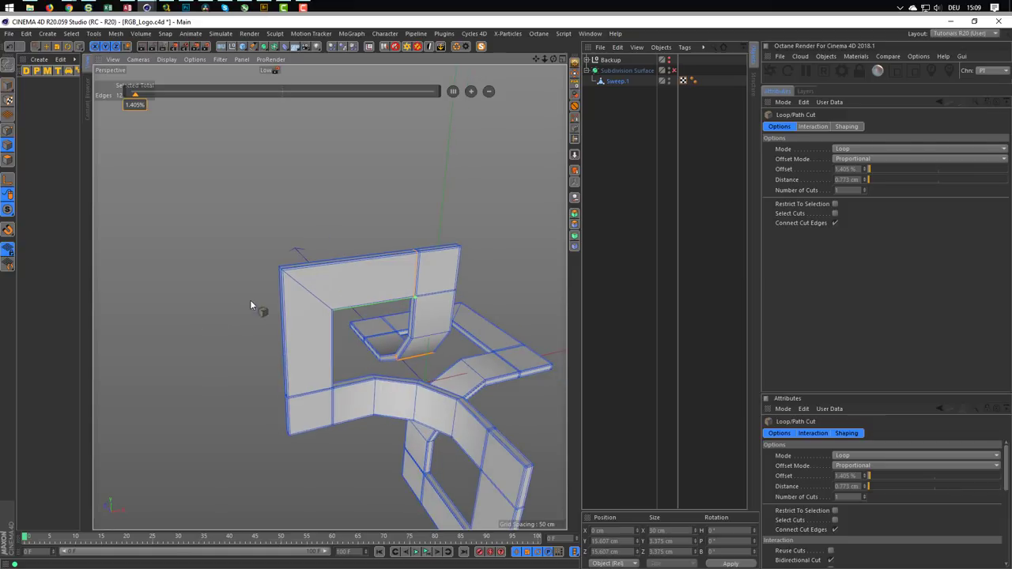
# Step: Add a tight support loop cut along the frame's diagonal edge
pyautogui.scroll(5, 380, 264)
pyautogui.scroll(2, 318, 264)
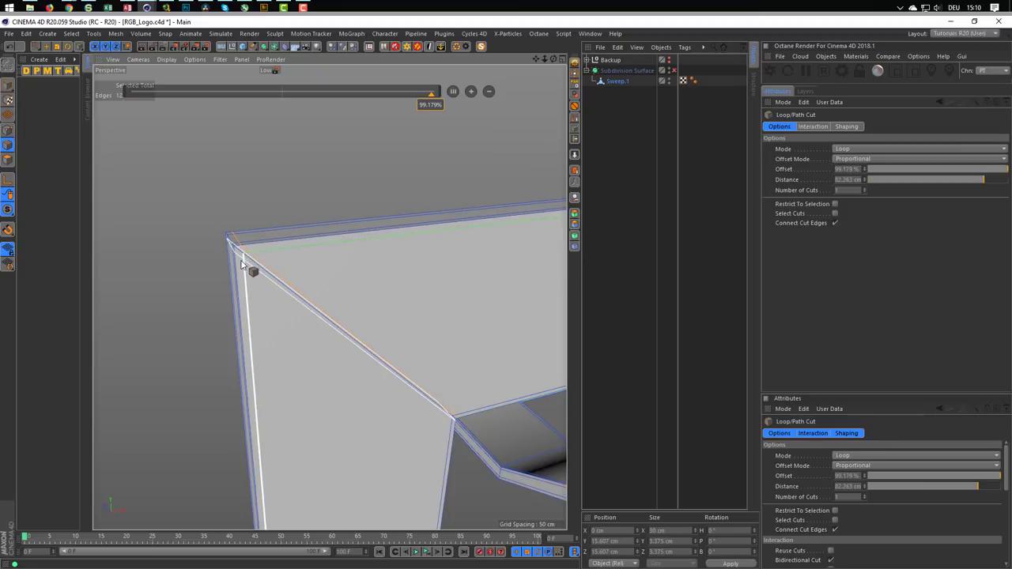
pyautogui.click(253, 276)
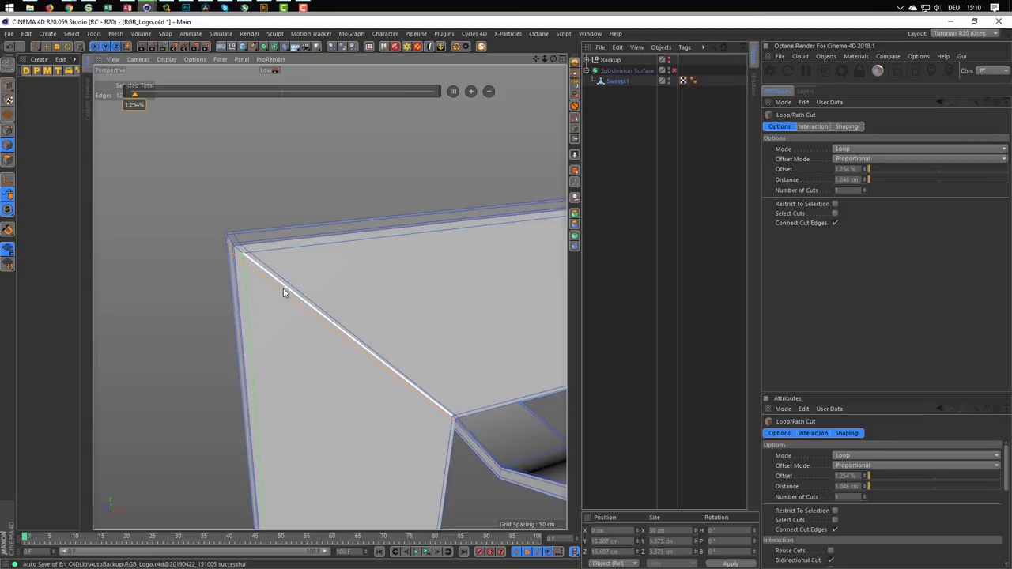
pyautogui.scroll(-3, 388, 377)
pyautogui.scroll(-3, 401, 352)
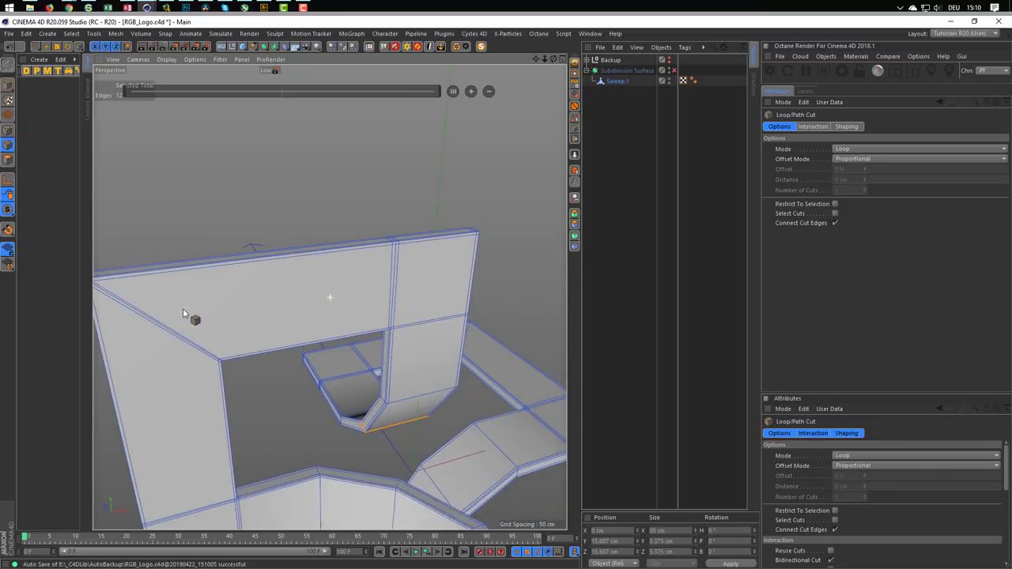
pyautogui.scroll(-2, 280, 354)
pyautogui.moveTo(280, 354)
pyautogui.keyDown('alt'); pyautogui.mouseDown()
pyautogui.moveTo(328, 327)
pyautogui.moveTo(415, 320)
pyautogui.moveTo(350, 319)
pyautogui.moveTo(400, 400)
pyautogui.mouseUp(); pyautogui.keyUp('alt')
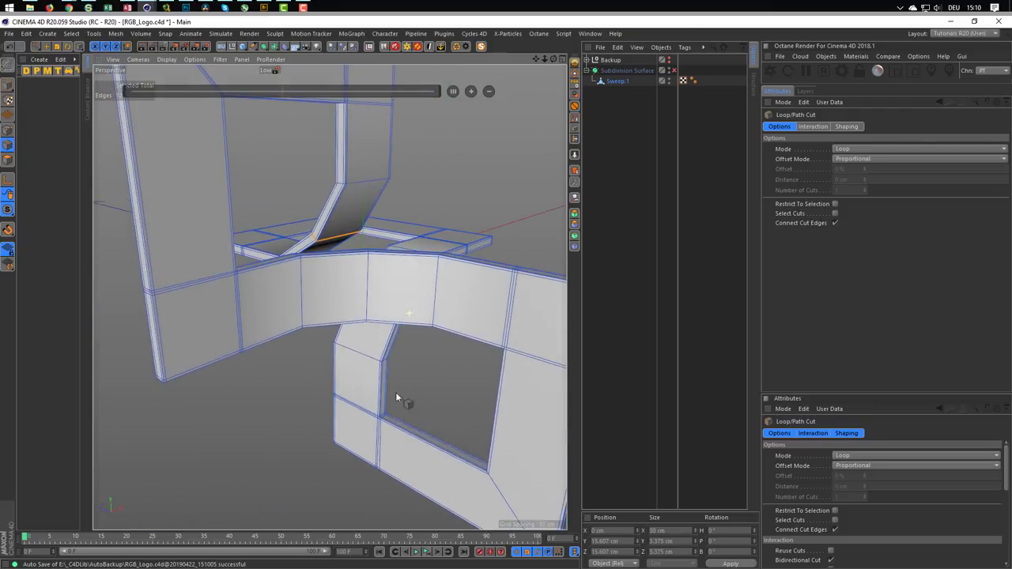
# Step: Add a second support loop beside the window corner, then return to Model mode
pyautogui.scroll(3, 314, 283)
pyautogui.scroll(3, 411, 313)
pyautogui.scroll(3, 316, 271)
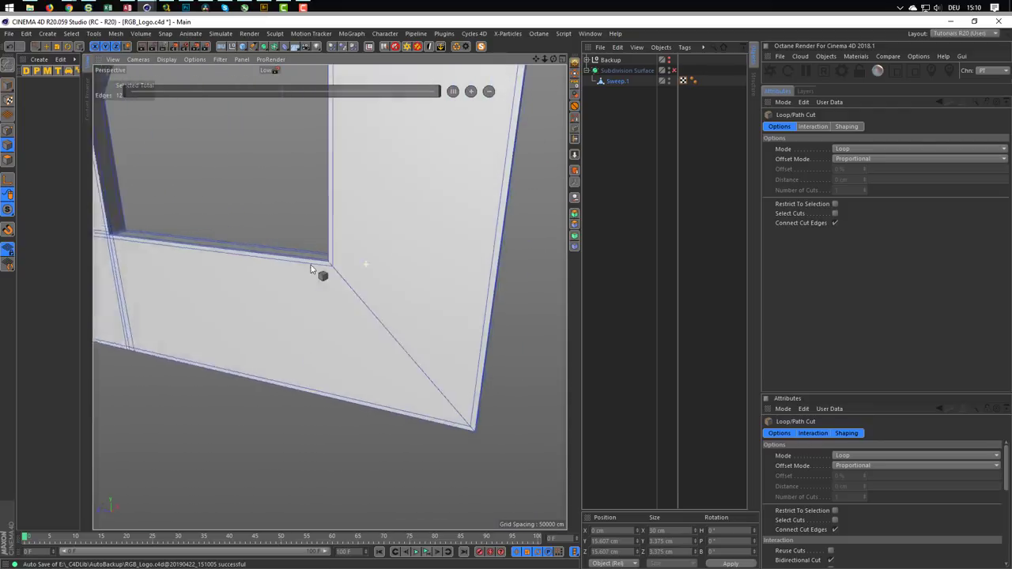
pyautogui.scroll(3, 343, 280)
pyautogui.scroll(2, 343, 274)
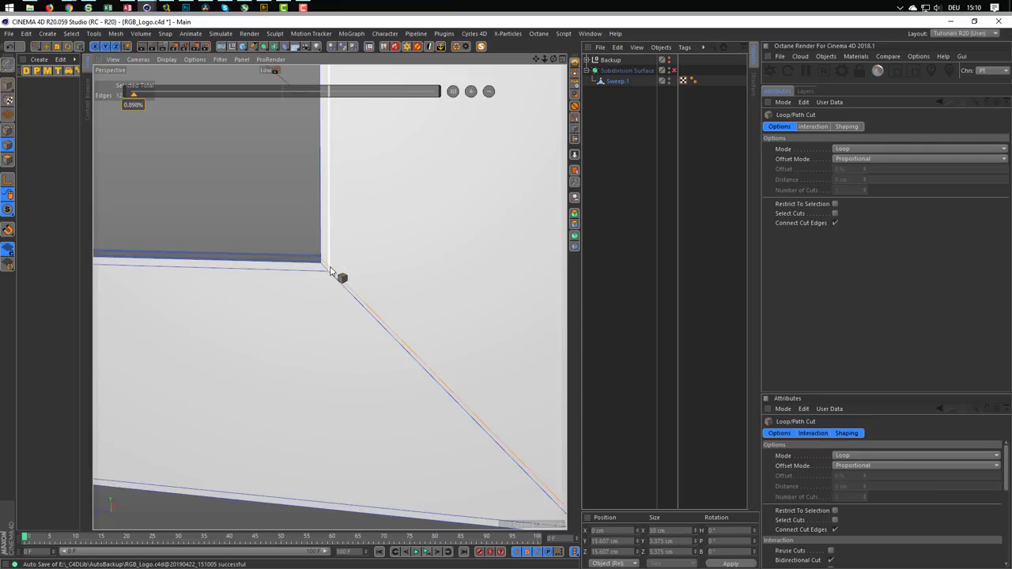
pyautogui.click(332, 276)
pyautogui.scroll(-5, 300, 299)
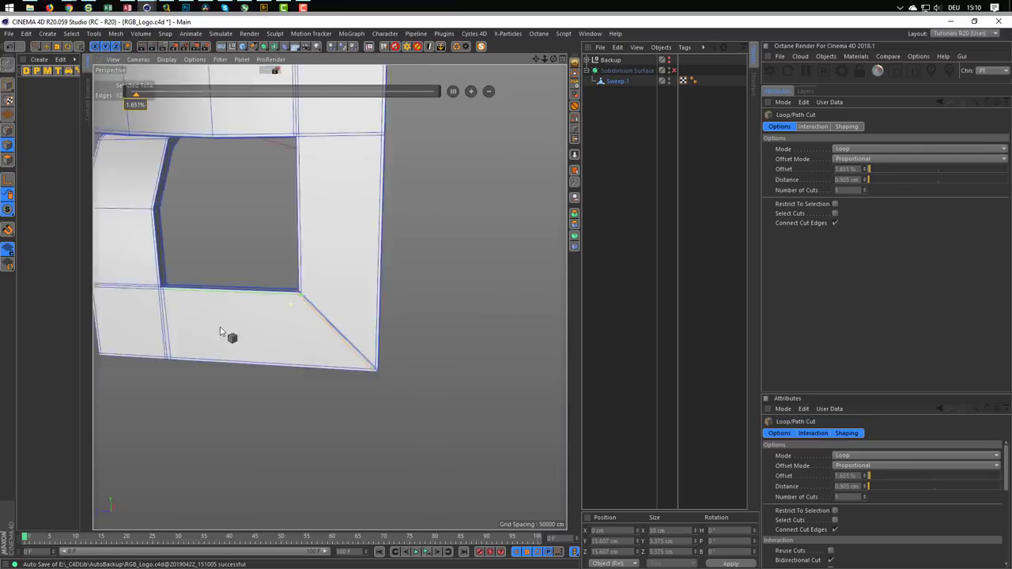
pyautogui.moveTo(226, 334)
pyautogui.keyDown('alt'); pyautogui.mouseDown()
pyautogui.moveTo(422, 329)
pyautogui.moveTo(372, 182)
pyautogui.moveTo(324, 145)
pyautogui.moveTo(229, 158)
pyautogui.moveTo(329, 293)
pyautogui.moveTo(400, 350)
pyautogui.moveTo(401, 324)
pyautogui.mouseUp(); pyautogui.keyUp('alt')
pyautogui.scroll(4, 401, 324)
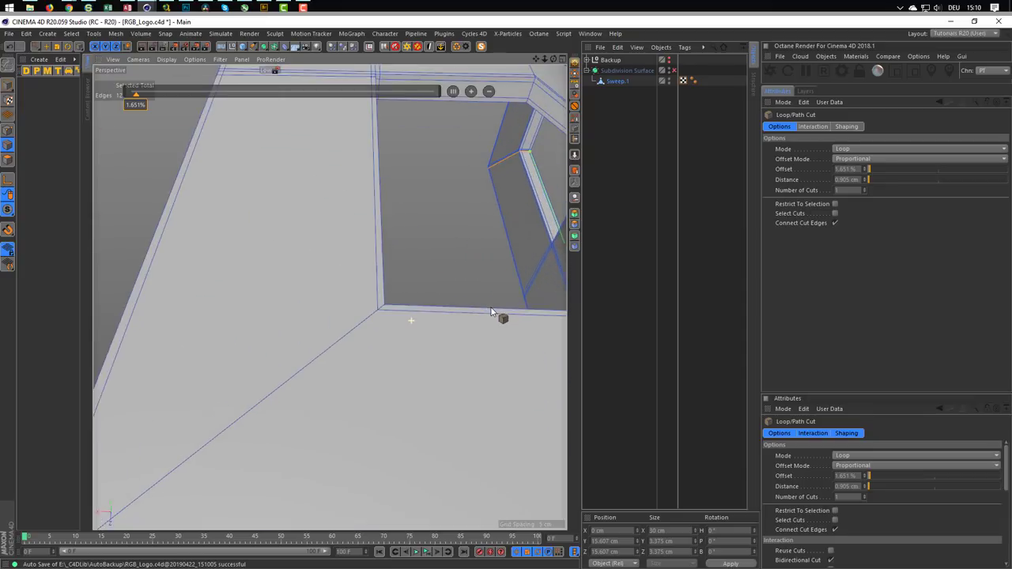
pyautogui.scroll(2, 409, 321)
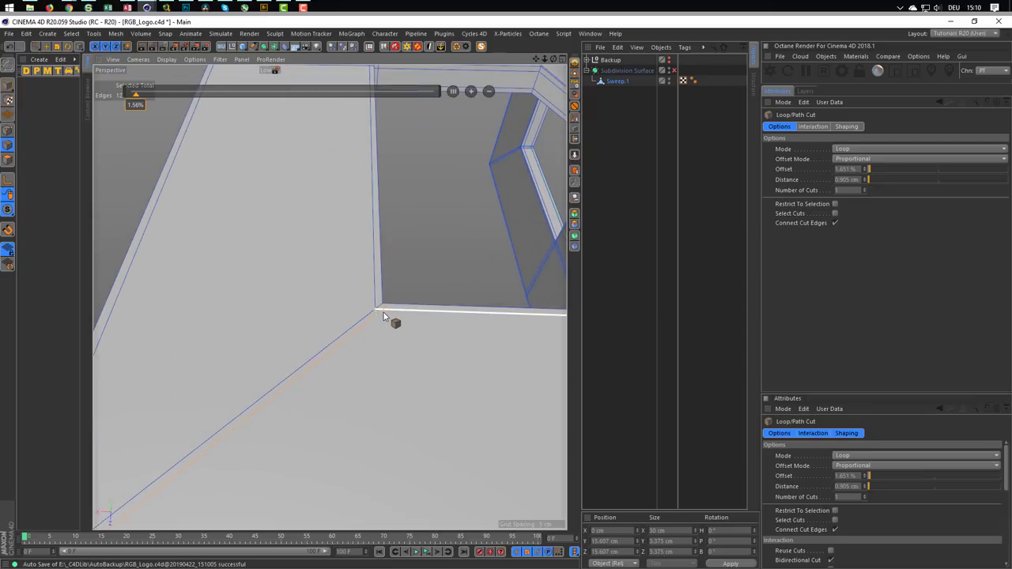
pyautogui.scroll(-5, 348, 324)
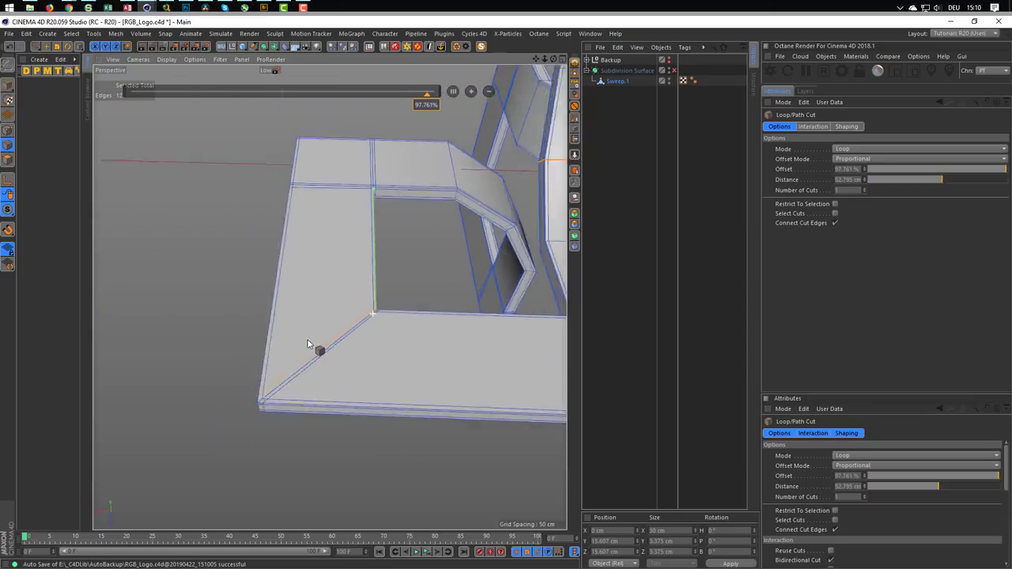
pyautogui.keyDown('alt'); pyautogui.moveTo(316, 350); pyautogui.dragTo(390, 361); pyautogui.keyUp('alt')
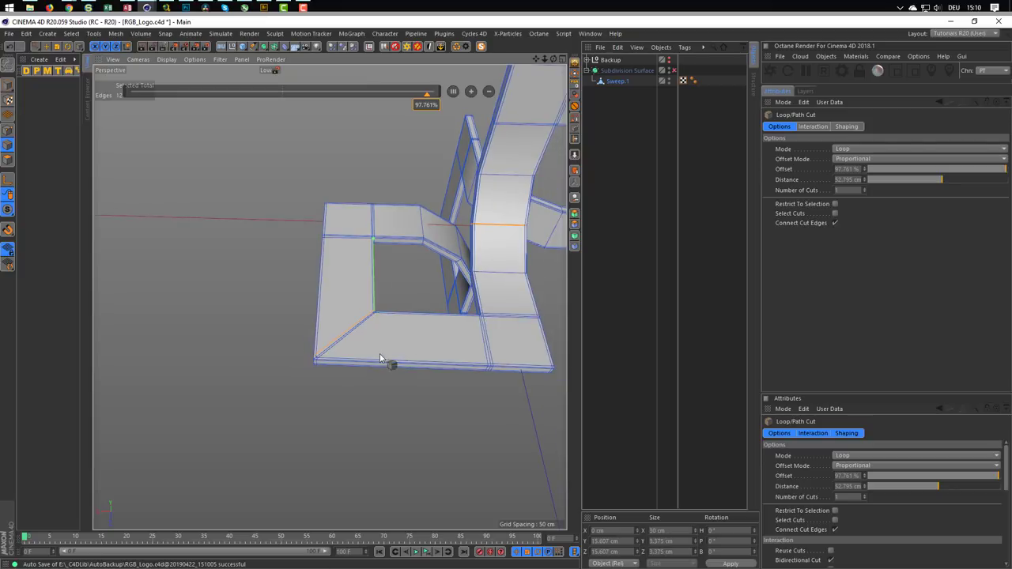
pyautogui.click(8, 88)
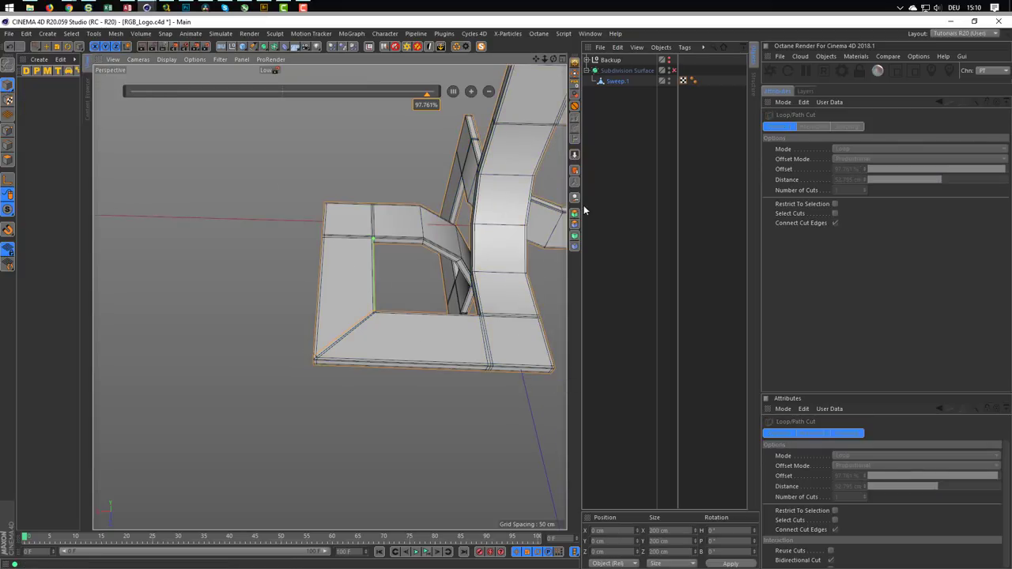
# Step: Enable Subdivision Surface, orbit to inspect the smoothed logo, and open the frame_0000.png render
pyautogui.click(674, 71)
pyautogui.moveTo(482, 232)
pyautogui.keyDown('alt'); pyautogui.mouseDown()
pyautogui.moveTo(318, 251)
pyautogui.moveTo(331, 249)
pyautogui.moveTo(469, 350)
pyautogui.moveTo(535, 343)
pyautogui.moveTo(558, 325)
pyautogui.mouseUp(); pyautogui.keyUp('alt')
pyautogui.keyDown('alt'); pyautogui.moveTo(316, 248); pyautogui.dragTo(216, 160); pyautogui.keyUp('alt')
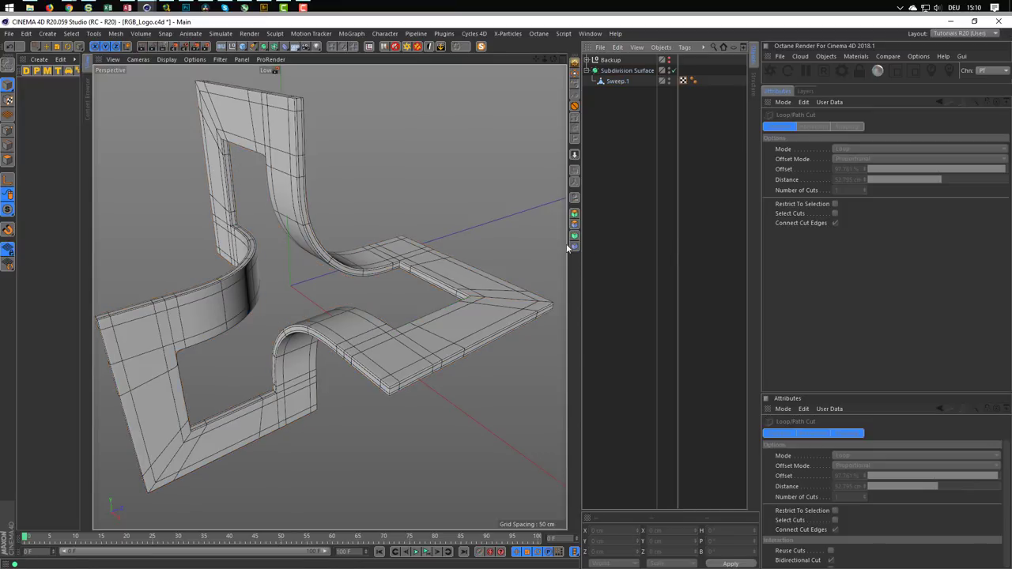
pyautogui.moveTo(572, 250)
pyautogui.keyDown('alt'); pyautogui.mouseDown()
pyautogui.moveTo(350, 181)
pyautogui.moveTo(383, 249)
pyautogui.moveTo(408, 261)
pyautogui.moveTo(291, 178)
pyautogui.moveTo(229, 176)
pyautogui.moveTo(225, 187)
pyautogui.moveTo(288, 153)
pyautogui.moveTo(346, 166)
pyautogui.moveTo(296, 287)
pyautogui.moveTo(354, 238)
pyautogui.moveTo(305, 262)
pyautogui.moveTo(324, 178)
pyautogui.moveTo(312, 212)
pyautogui.mouseUp(); pyautogui.keyUp('alt')
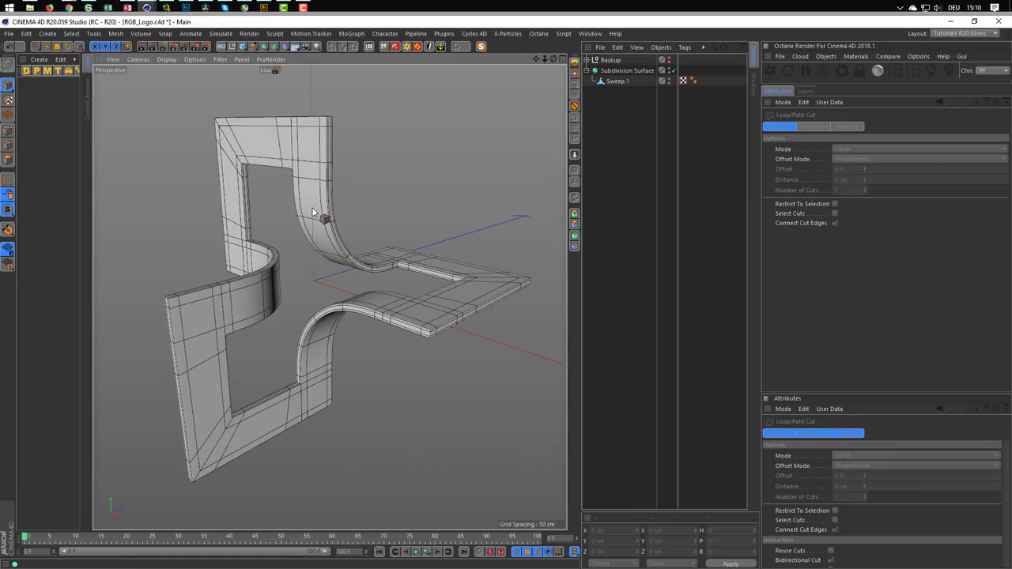
pyautogui.moveTo(314, 212)
pyautogui.keyDown('alt'); pyautogui.mouseDown()
pyautogui.moveTo(307, 250)
pyautogui.moveTo(327, 233)
pyautogui.moveTo(312, 213)
pyautogui.mouseUp(); pyautogui.keyUp('alt')
pyautogui.scroll(2, 312, 212)
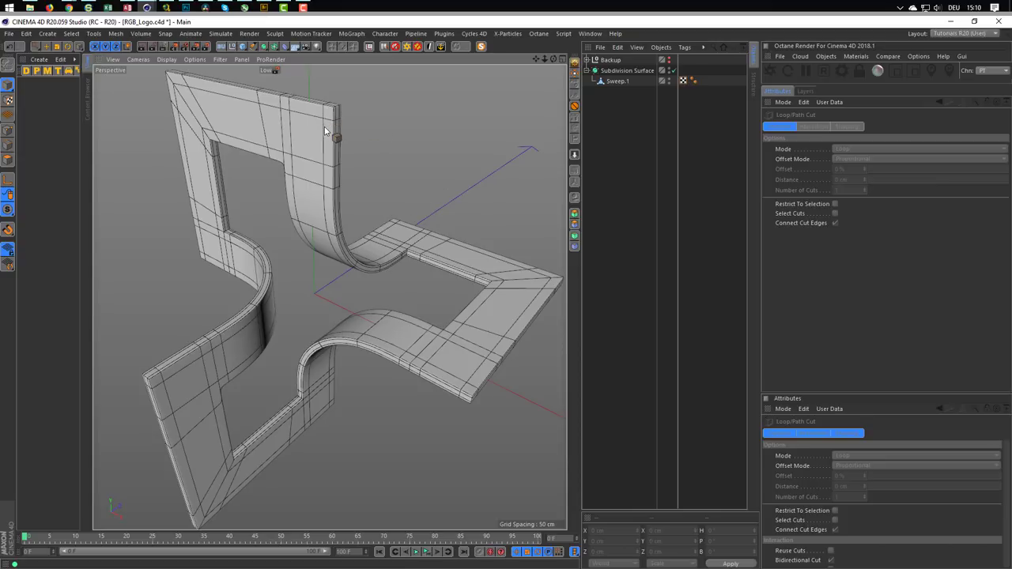
pyautogui.hotkey('shift', 'r')
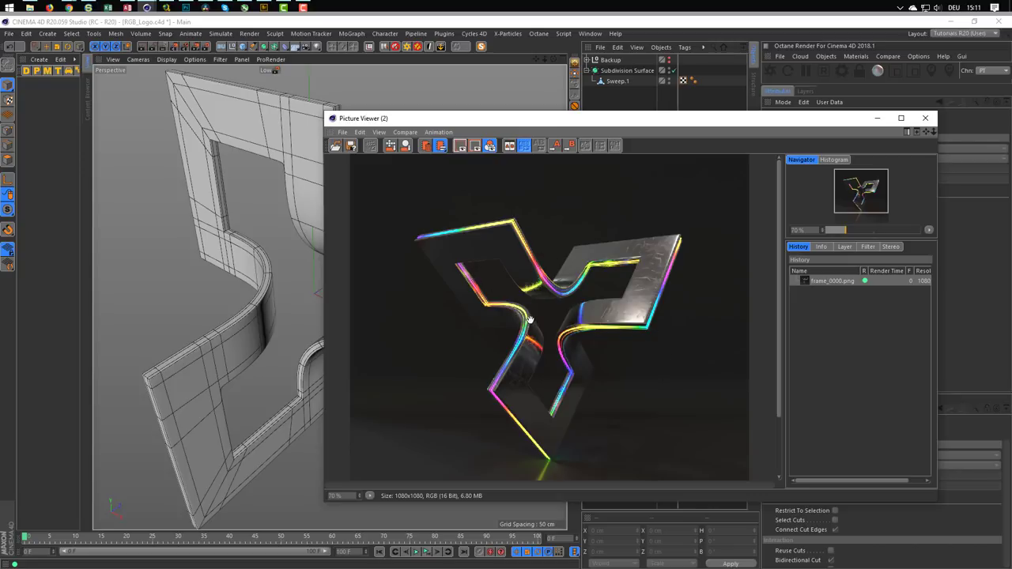
# Step: Close the Picture Viewer and switch off subdivision smoothing
pyautogui.click(924, 120)
pyautogui.keyDown('alt'); pyautogui.moveTo(340, 320); pyautogui.dragTo(374, 314); pyautogui.keyUp('alt')
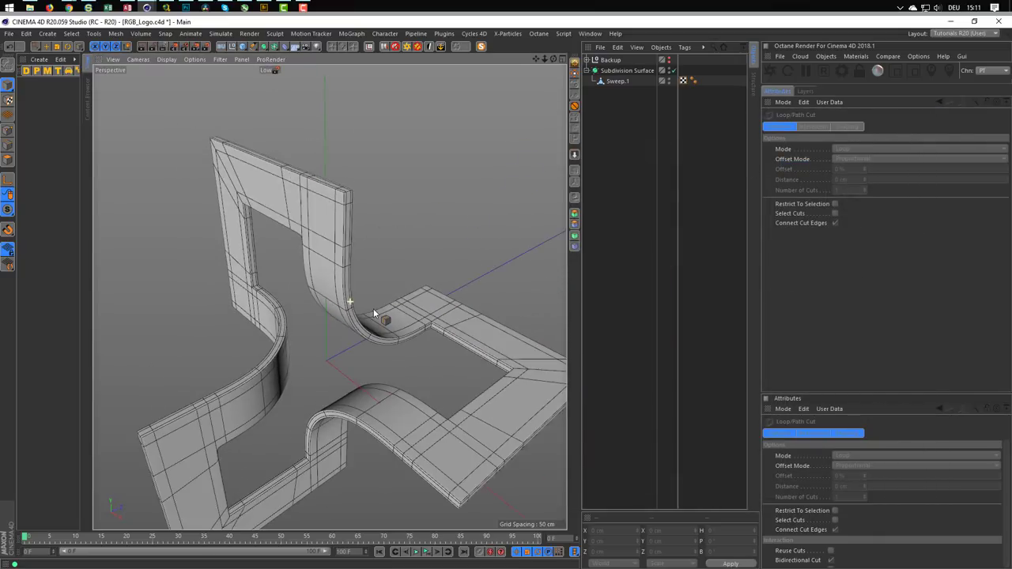
pyautogui.click(673, 70)
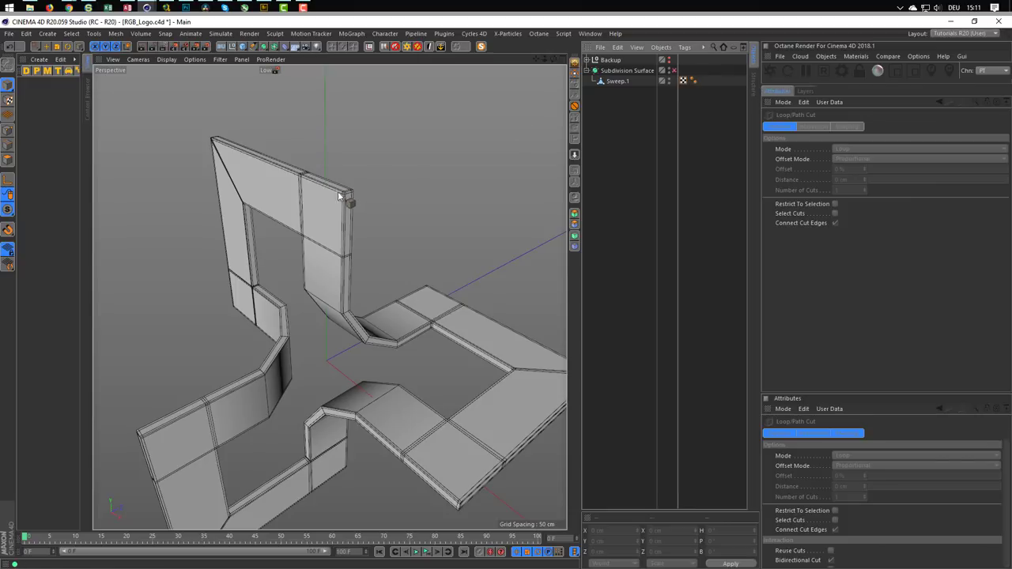
# Step: Zoom in on a frame bar's support loops and open the Py-ParametricTools plugins list
pyautogui.scroll(2, 344, 199)
pyautogui.scroll(2, 379, 196)
pyautogui.scroll(2, 352, 196)
pyautogui.scroll(1, 348, 195)
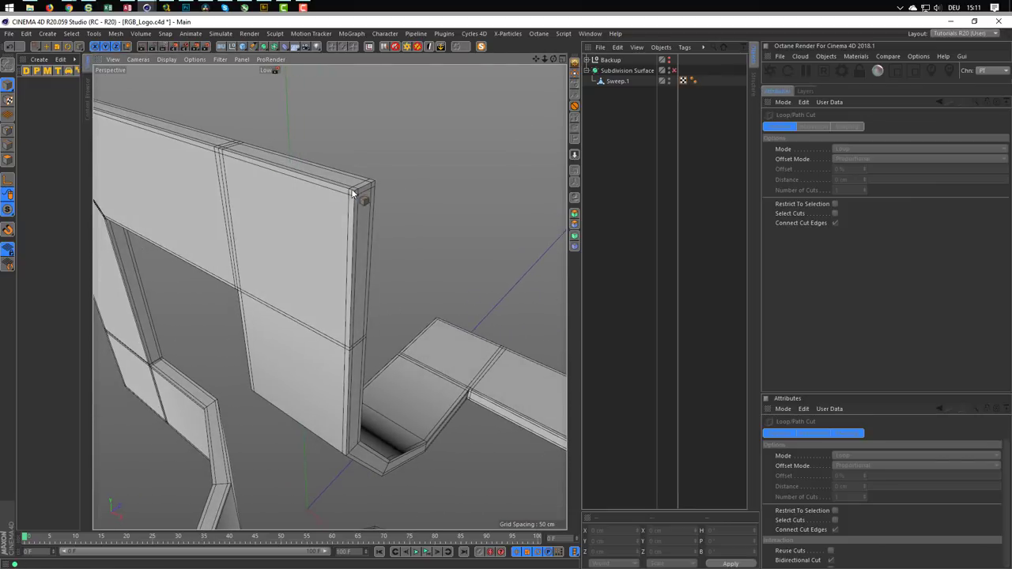
pyautogui.scroll(2, 363, 192)
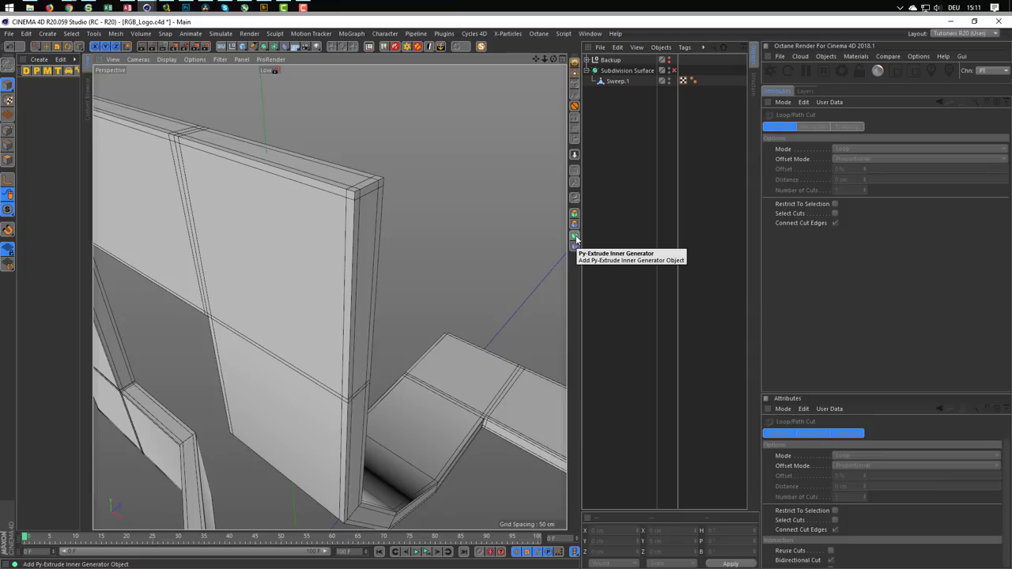
pyautogui.moveTo(576, 238); pyautogui.dragTo(539, 155)
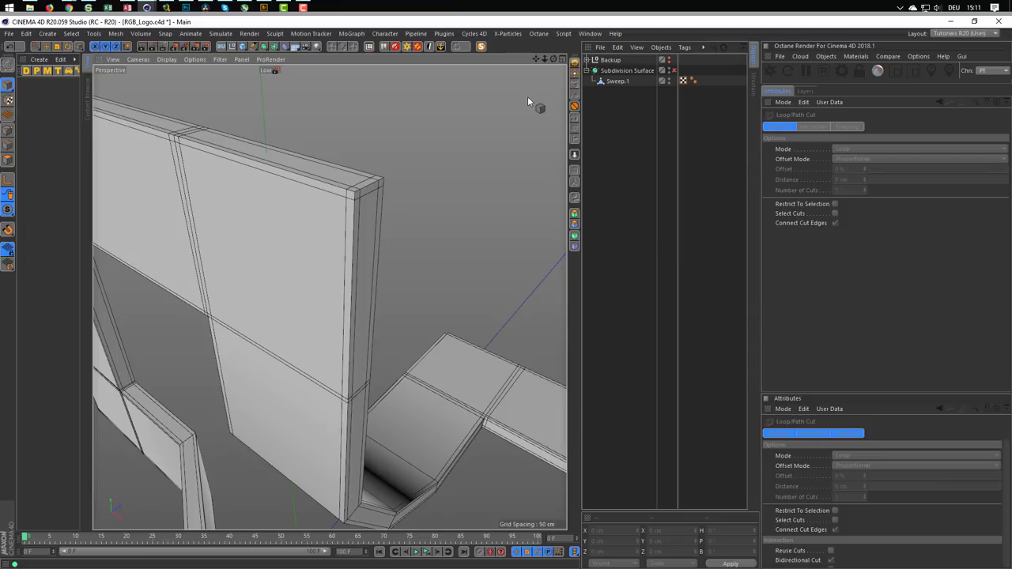
pyautogui.click(445, 34)
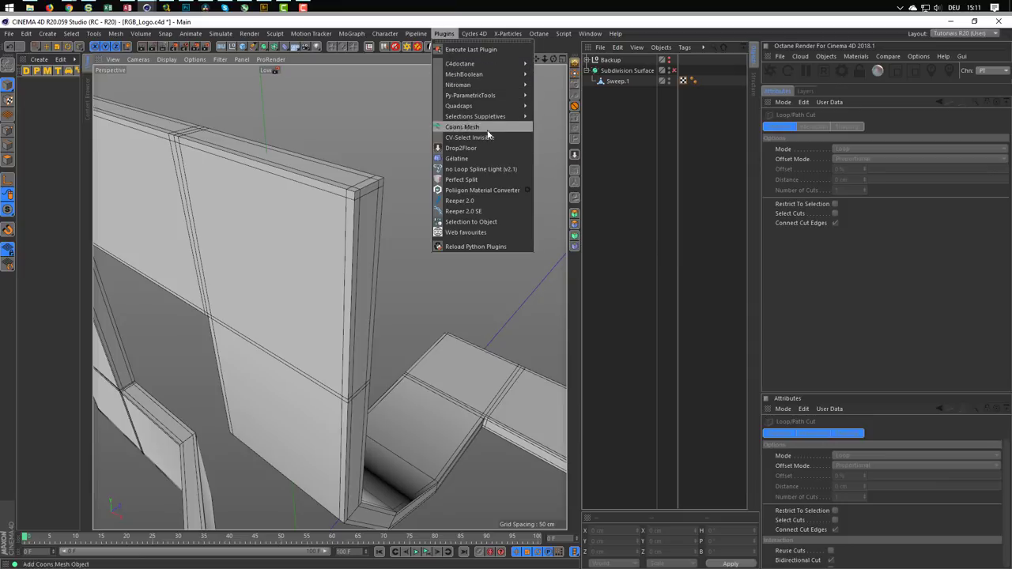
pyautogui.moveTo(471, 95)
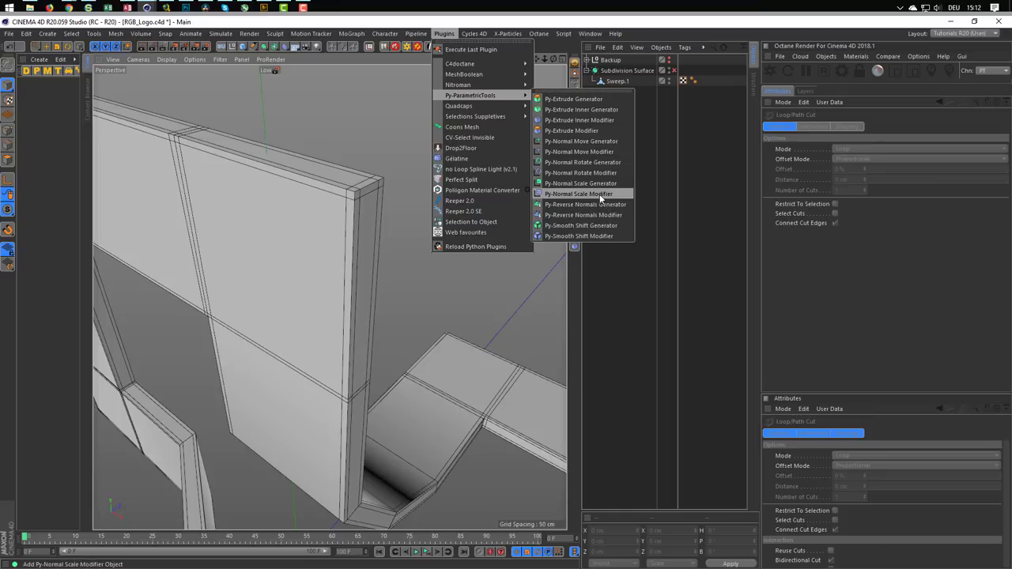
# Step: Add a Py-Normal Scale Modifier under Sweep.1 and tune its Scale to about 91%
pyautogui.click(599, 194)
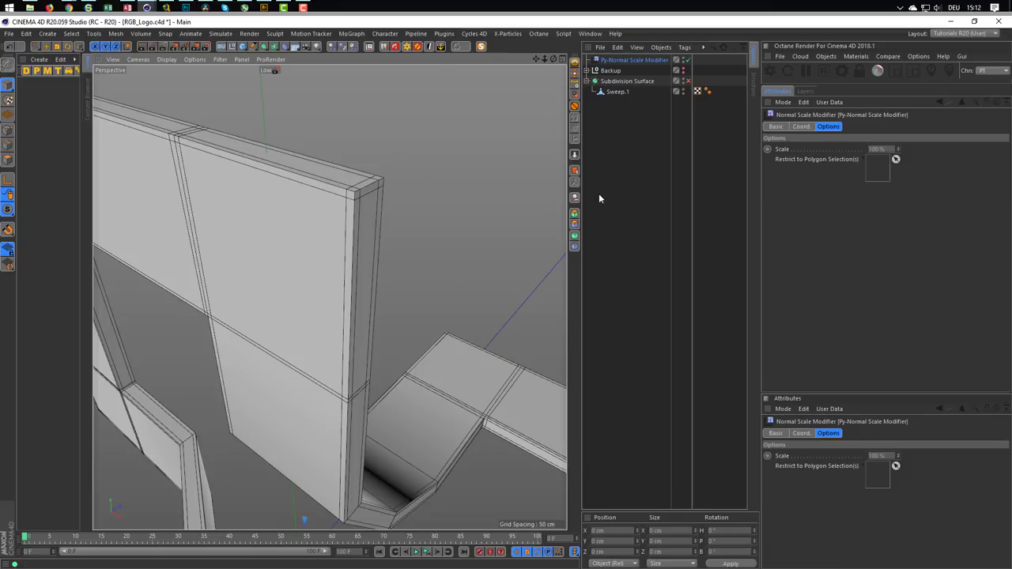
pyautogui.moveTo(634, 61); pyautogui.dragTo(618, 92)
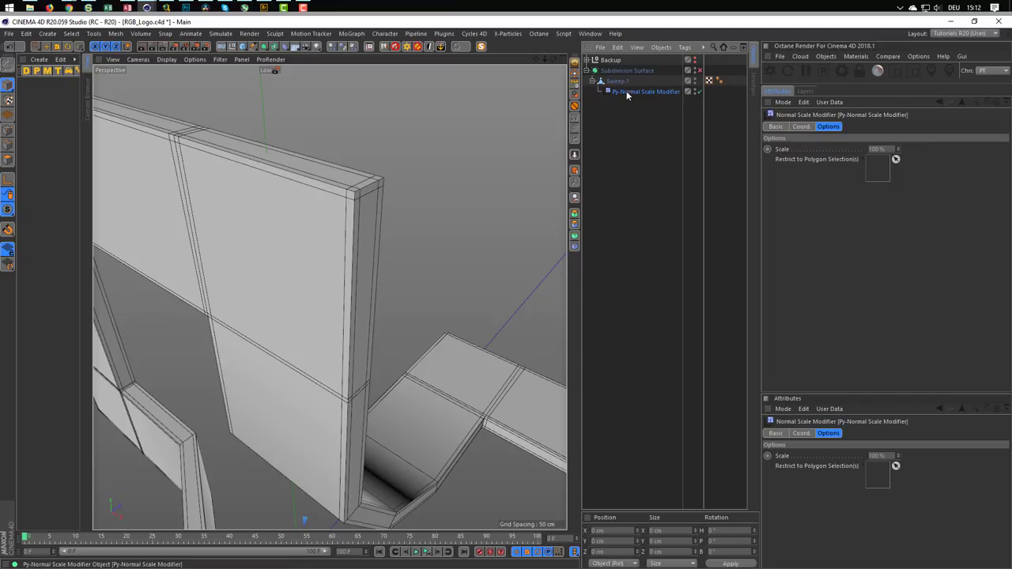
pyautogui.click(699, 71)
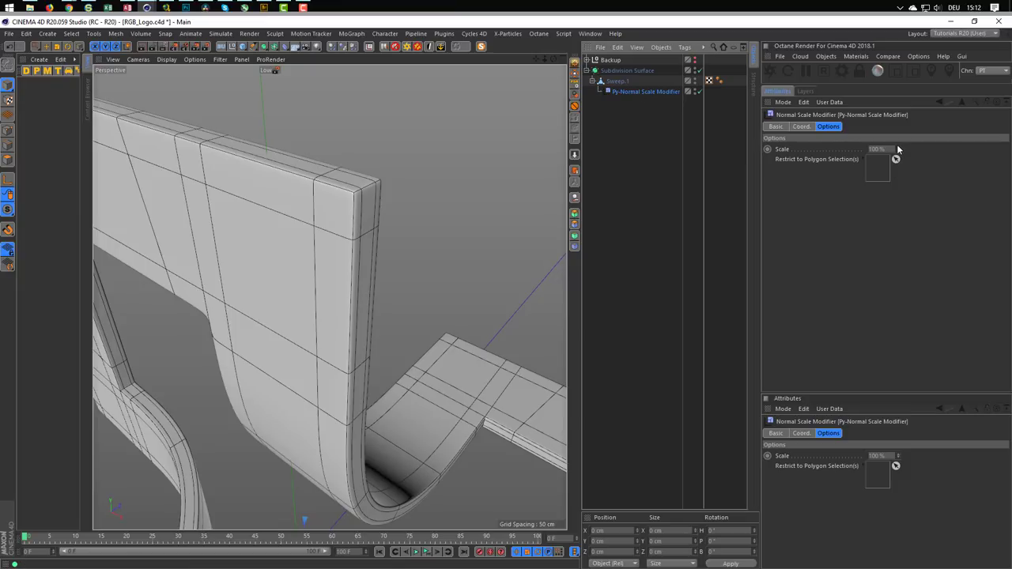
pyautogui.moveTo(897, 148)
pyautogui.mouseDown()
pyautogui.moveTo(897, 206)
pyautogui.moveTo(898, 126)
pyautogui.mouseUp()
pyautogui.moveTo(897, 149)
pyautogui.mouseDown()
pyautogui.moveTo(897, 159)
pyautogui.moveTo(898, 146)
pyautogui.mouseUp()
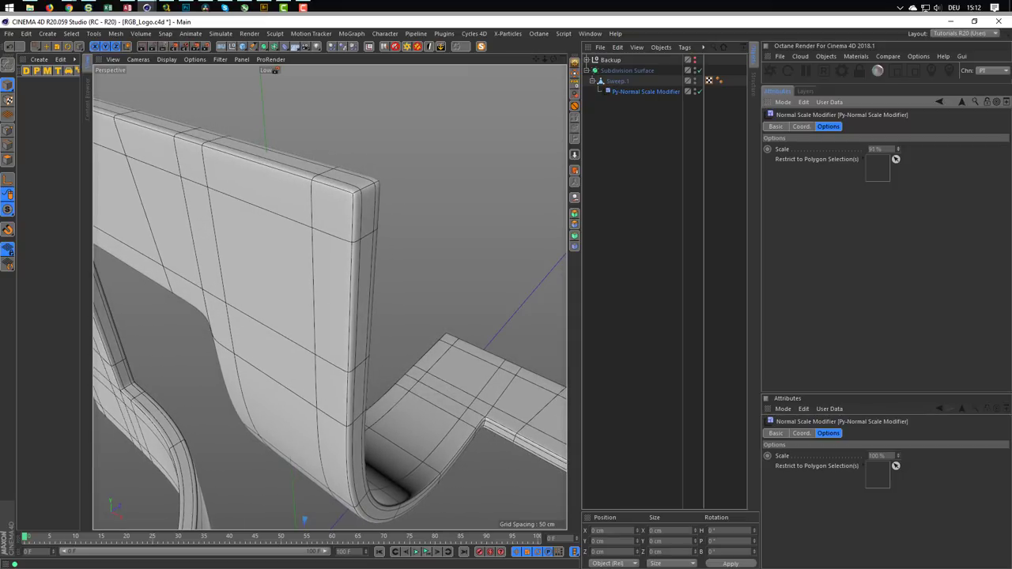
pyautogui.click(697, 71)
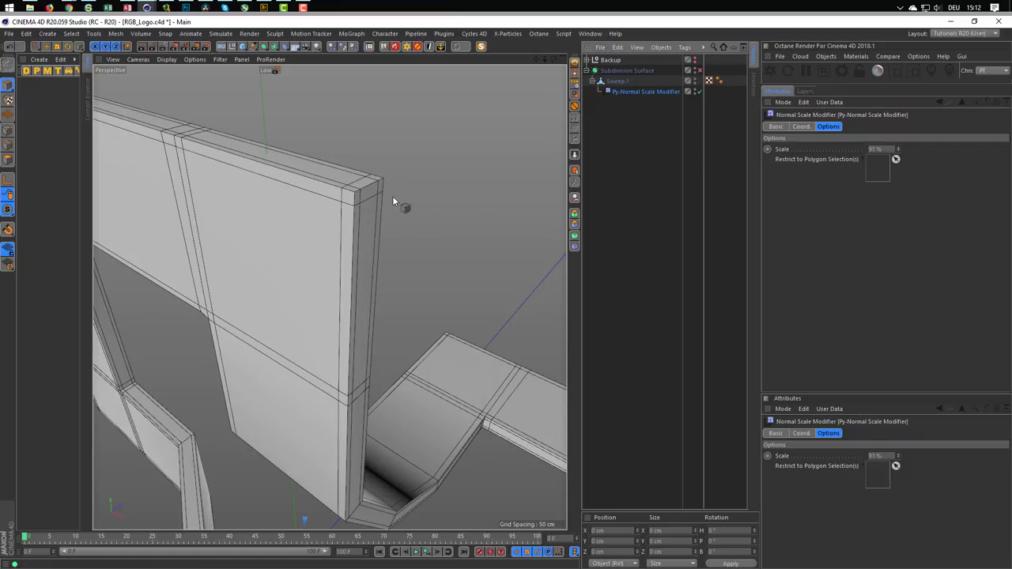
pyautogui.moveTo(897, 149); pyautogui.dragTo(897, 144)
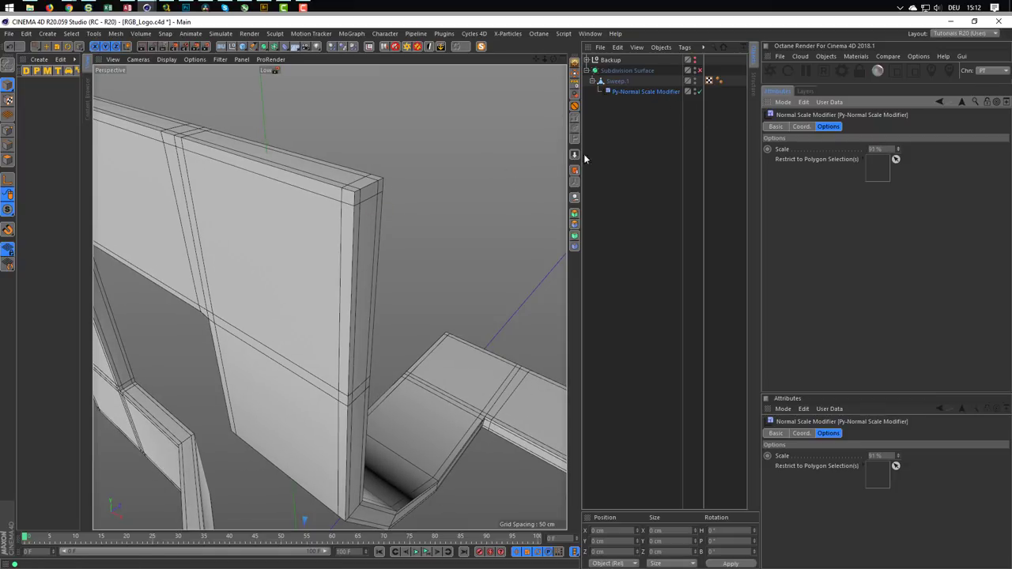
# Step: Disable the normal scale modifier to compare, then leave smoothing off and zoom in on the wall
pyautogui.click(699, 91)
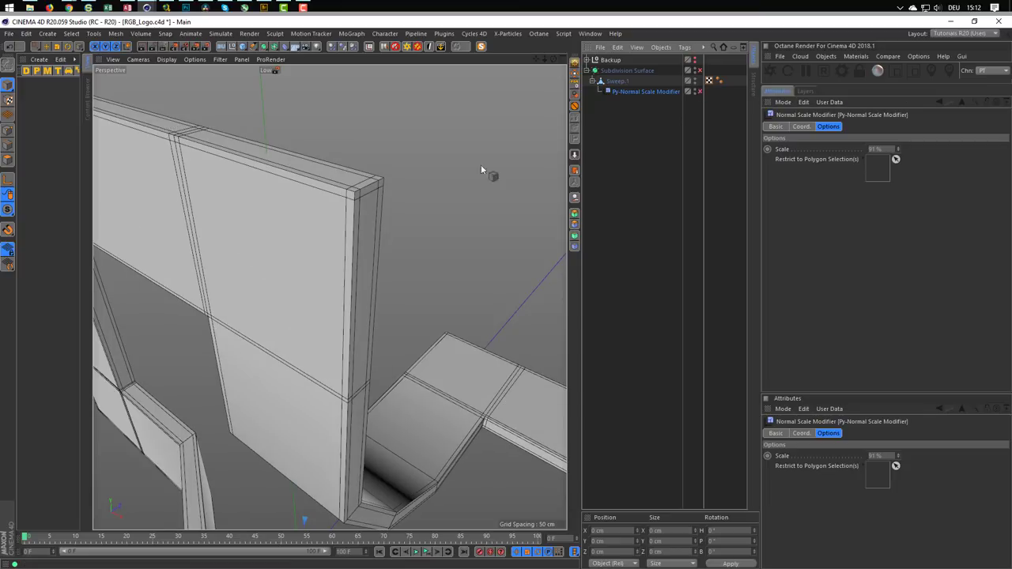
pyautogui.moveTo(345, 187)
pyautogui.keyDown('alt'); pyautogui.mouseDown()
pyautogui.moveTo(458, 177)
pyautogui.moveTo(310, 206)
pyautogui.mouseUp(); pyautogui.keyUp('alt')
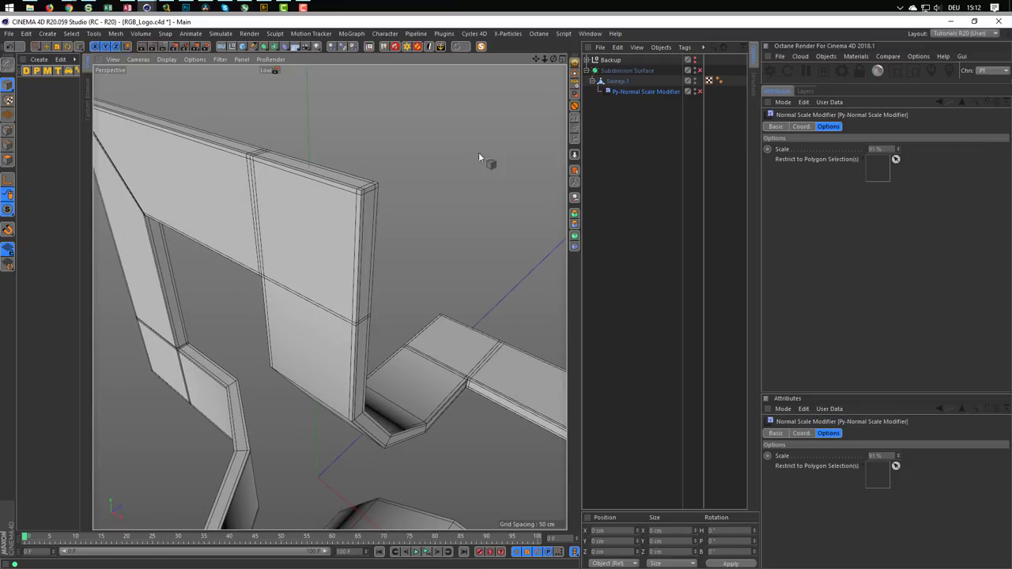
pyautogui.click(699, 70)
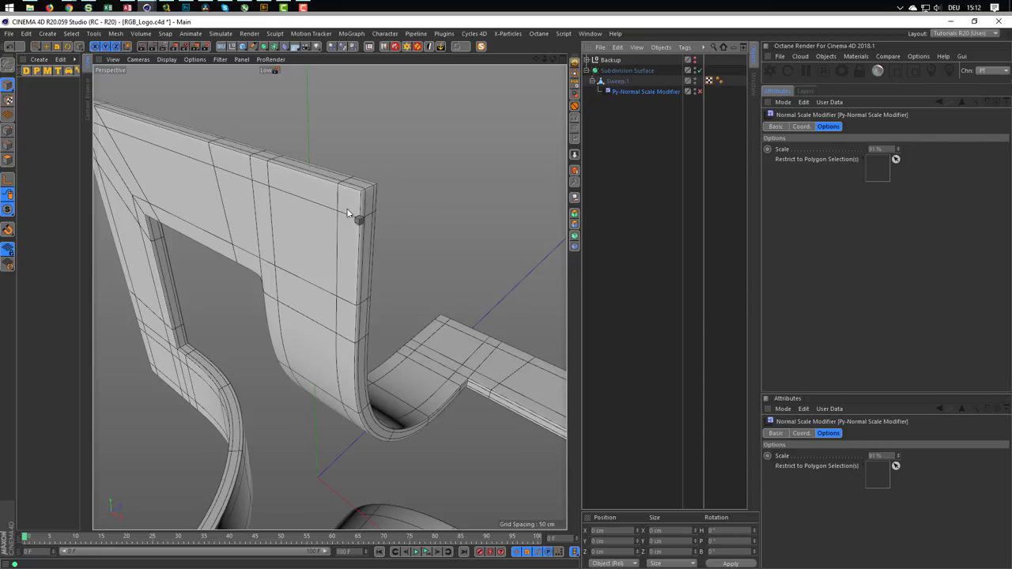
pyautogui.scroll(3, 346, 212)
pyautogui.scroll(3, 343, 218)
pyautogui.scroll(3, 343, 213)
pyautogui.scroll(3, 341, 203)
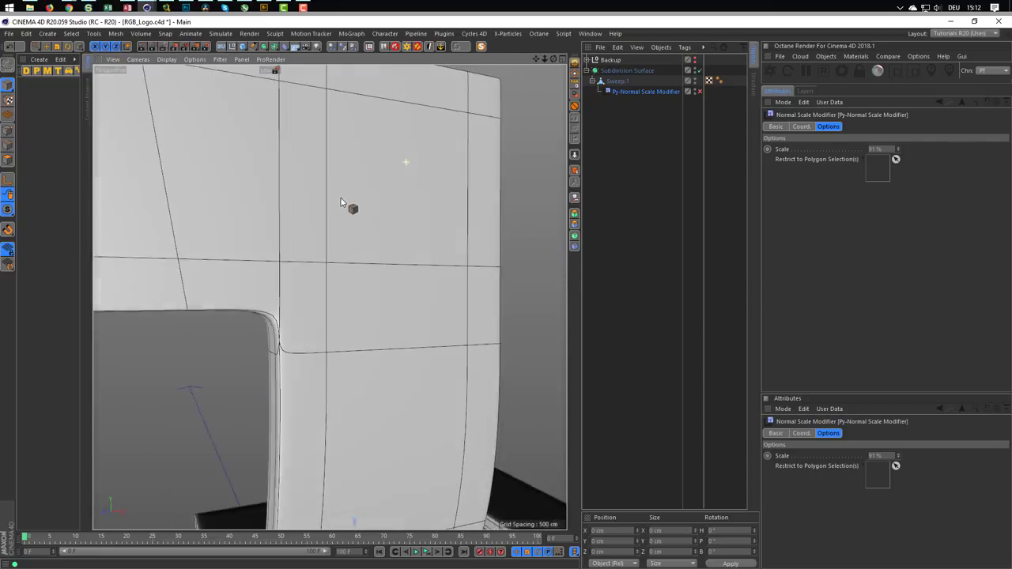
pyautogui.click(698, 71)
pyautogui.scroll(2, 351, 271)
pyautogui.scroll(2, 351, 298)
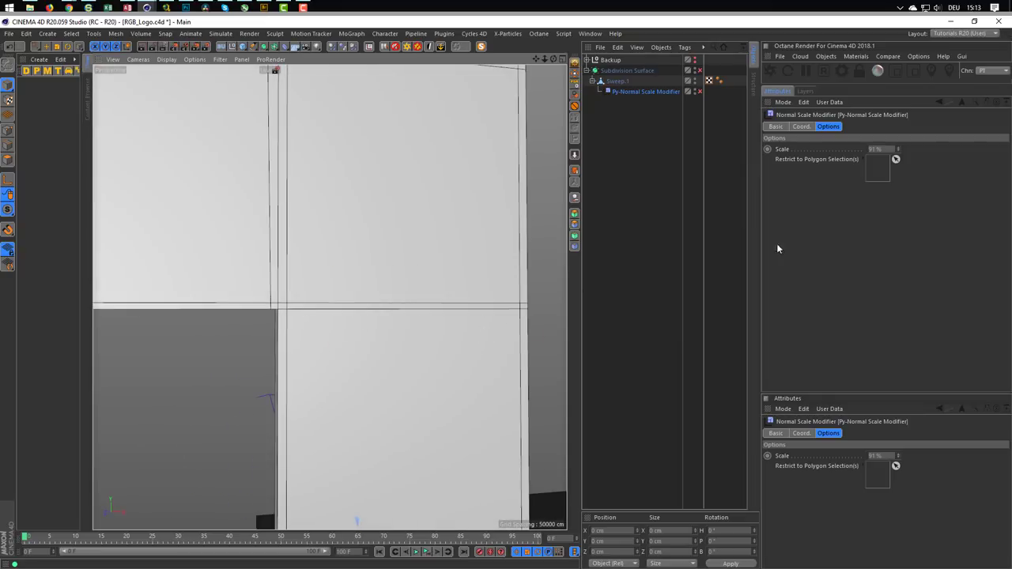
# Step: Cut a support edge loop on Sweep.1 at 97.733%, tight against the wall's outer edge
pyautogui.click(617, 80)
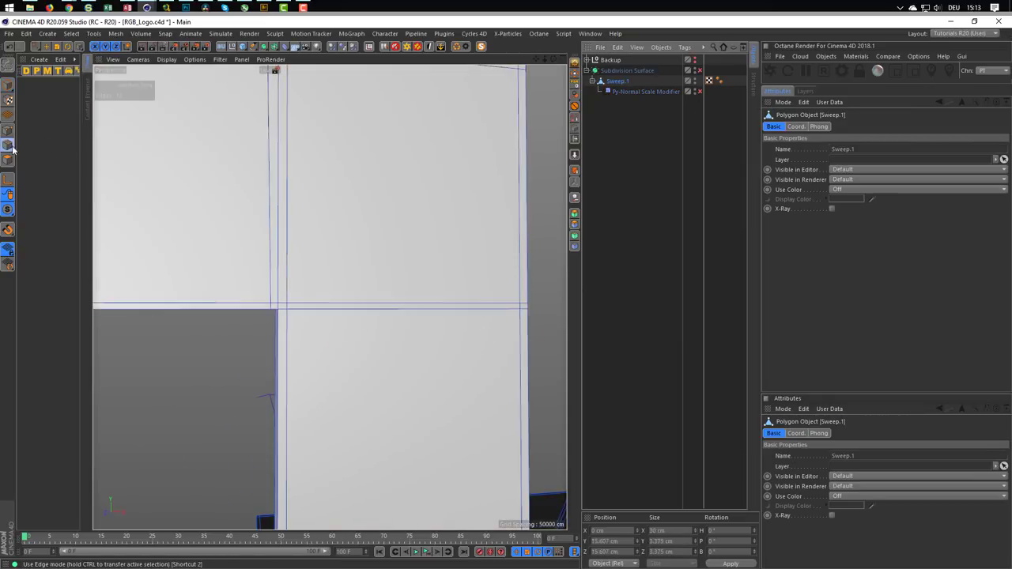
pyautogui.press('k')
pyautogui.press('l')
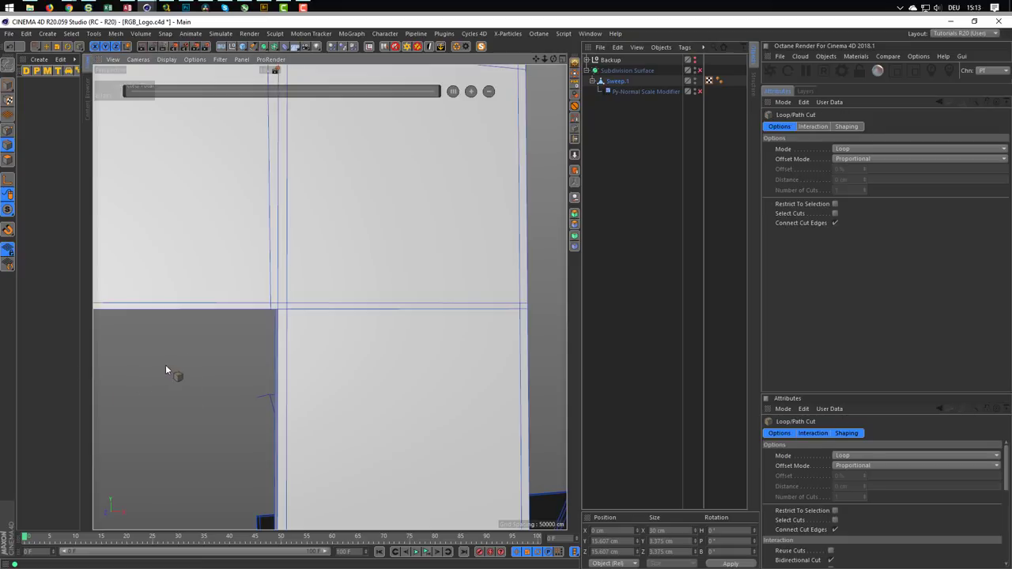
pyautogui.moveTo(296, 334)
pyautogui.keyDown('alt'); pyautogui.mouseDown()
pyautogui.moveTo(269, 334)
pyautogui.moveTo(279, 313)
pyautogui.mouseUp(); pyautogui.keyUp('alt')
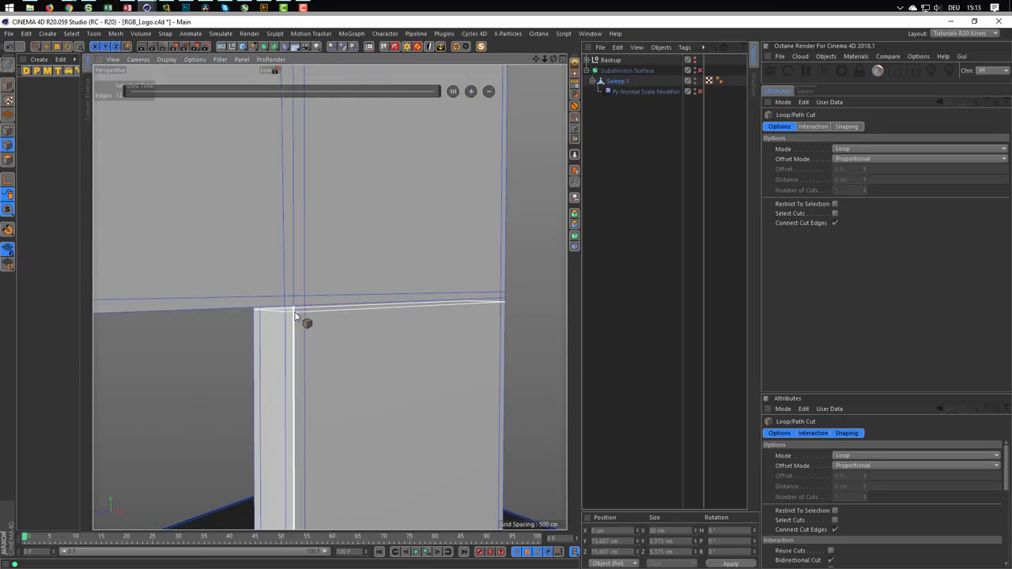
pyautogui.click(298, 315)
pyautogui.scroll(-5, 371, 326)
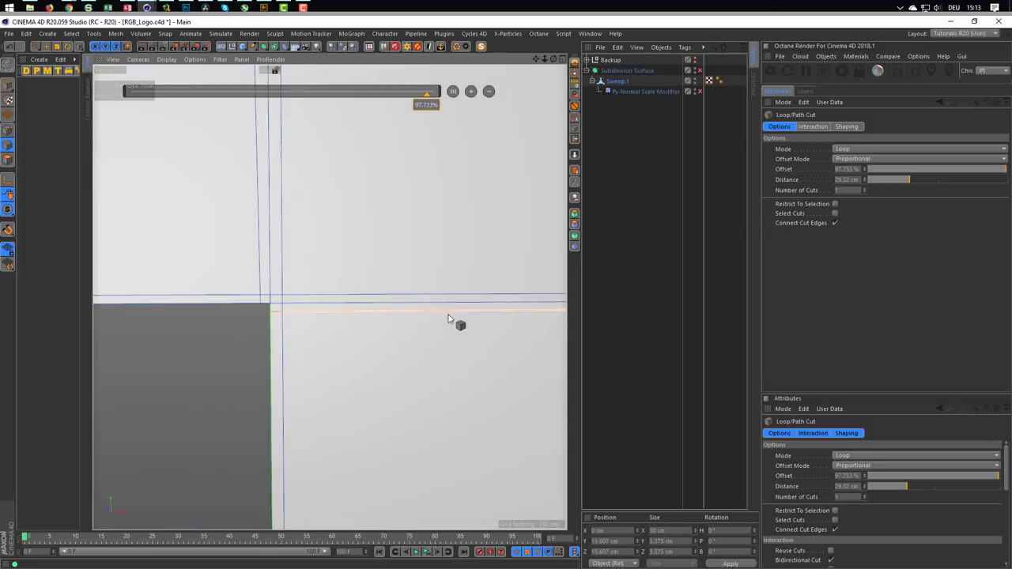
pyautogui.keyDown('alt'); pyautogui.moveTo(283, 335); pyautogui.dragTo(438, 295); pyautogui.keyUp('alt')
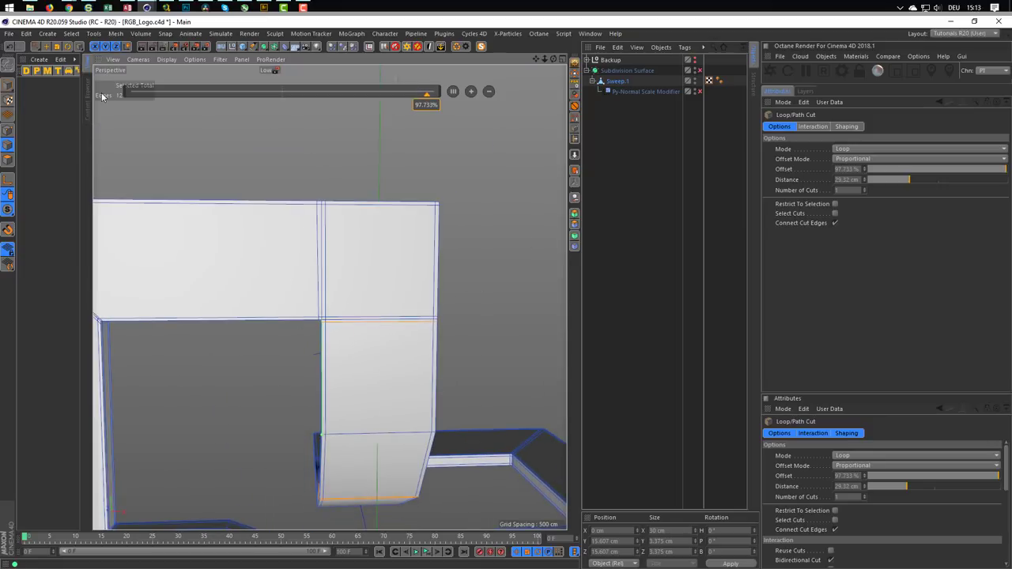
# Step: Preview the whole sweep with subdivision smoothing turned on
pyautogui.click(9, 85)
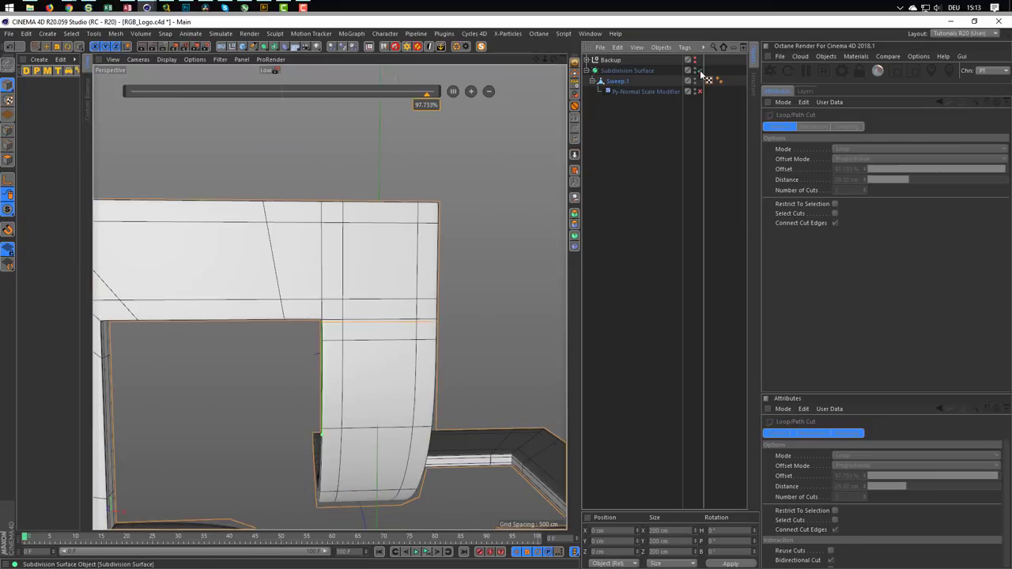
pyautogui.press('q')
pyautogui.scroll(3, 289, 336)
pyautogui.scroll(-3, 343, 324)
pyautogui.scroll(-2, 324, 335)
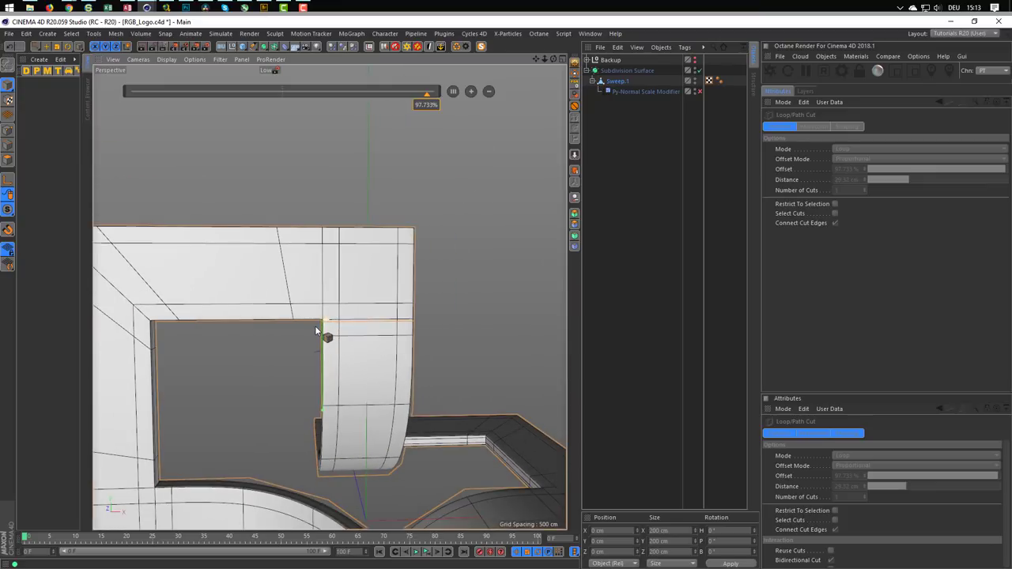
pyautogui.moveTo(324, 334)
pyautogui.keyDown('alt'); pyautogui.mouseDown()
pyautogui.moveTo(332, 222)
pyautogui.moveTo(343, 229)
pyautogui.mouseUp(); pyautogui.keyUp('alt')
pyautogui.scroll(-3, 343, 229)
pyautogui.moveTo(380, 264)
pyautogui.keyDown('alt'); pyautogui.mouseDown()
pyautogui.moveTo(408, 216)
pyautogui.moveTo(433, 200)
pyautogui.moveTo(391, 271)
pyautogui.mouseUp(); pyautogui.keyUp('alt')
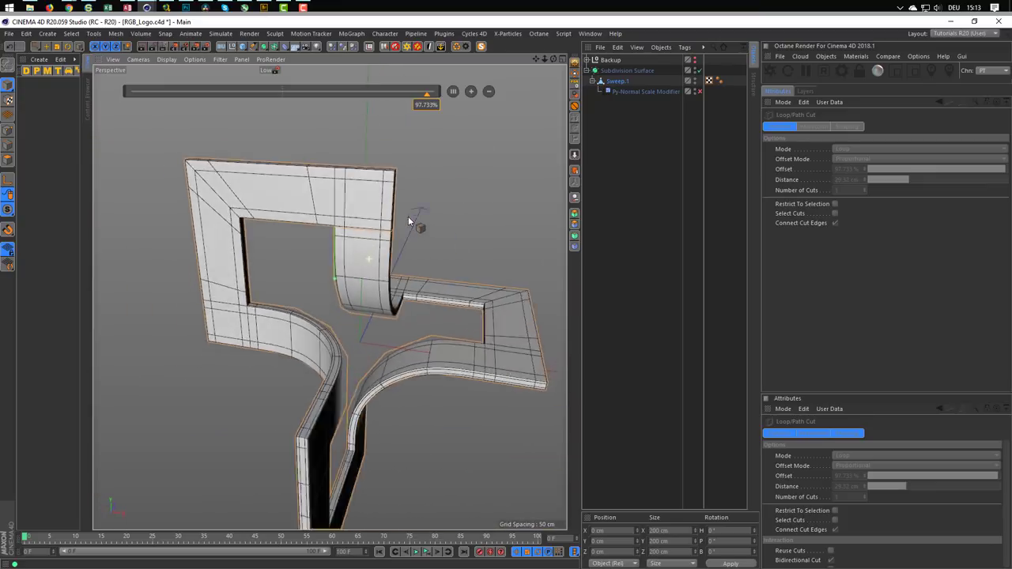
pyautogui.scroll(3, 390, 247)
pyautogui.scroll(2, 387, 249)
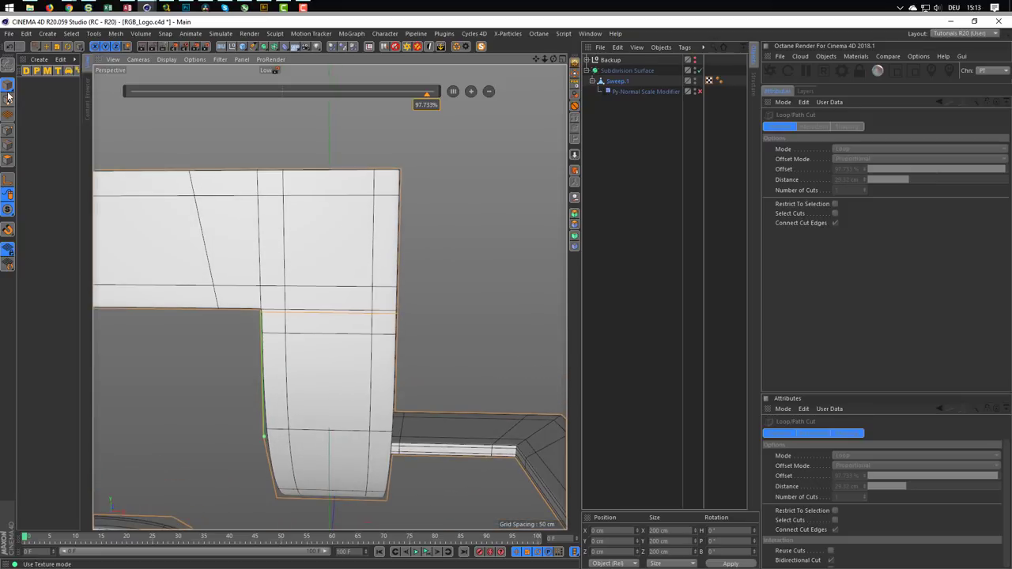
# Step: Select the Normal Scale Modifier, turn smoothing off again, and view the wall's edge up close
pyautogui.click(660, 90)
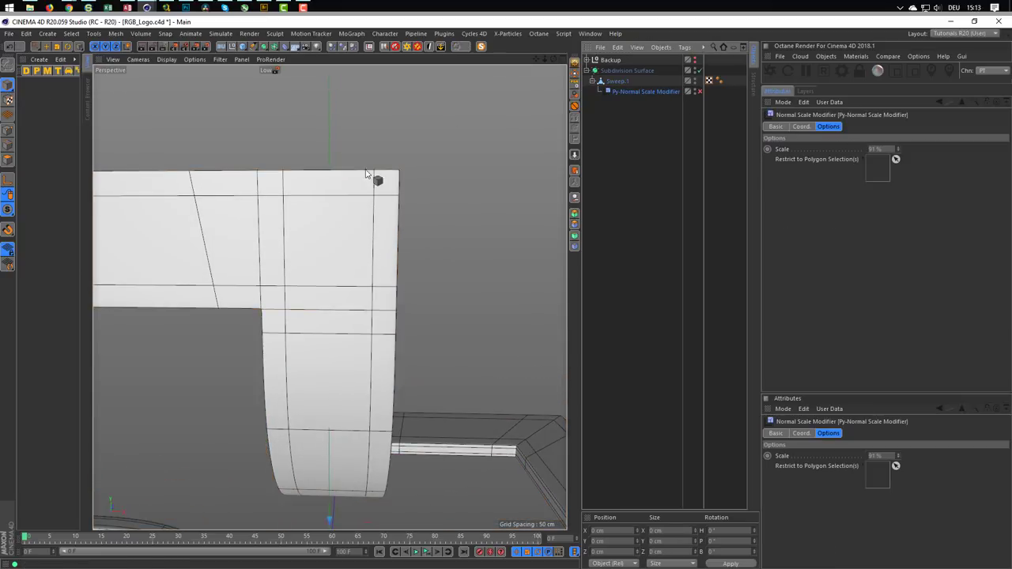
pyautogui.keyDown('alt'); pyautogui.moveTo(380, 174); pyautogui.dragTo(417, 153); pyautogui.keyUp('alt')
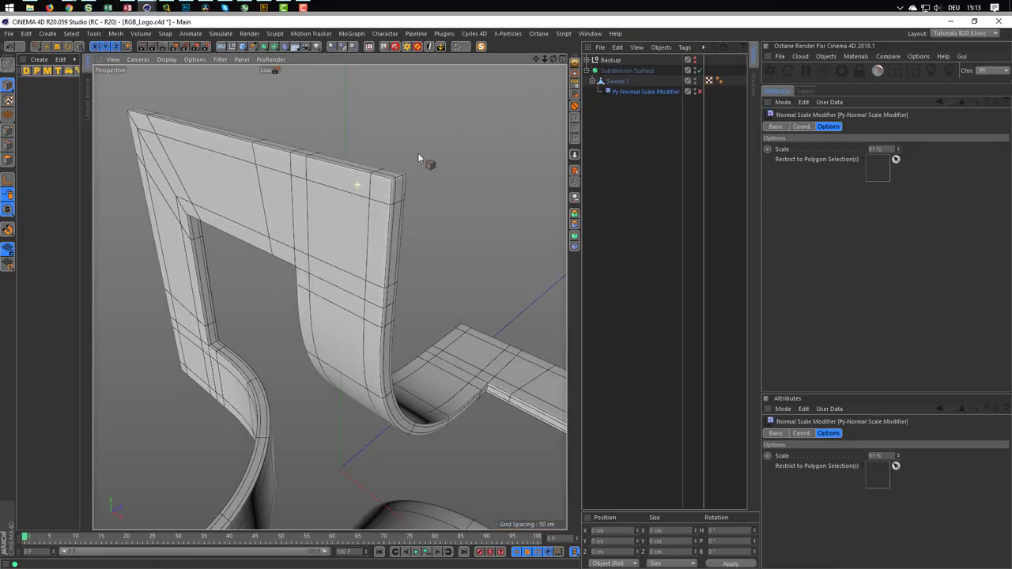
pyautogui.click(698, 71)
pyautogui.scroll(3, 403, 182)
pyautogui.moveTo(414, 176)
pyautogui.keyDown('alt'); pyautogui.mouseDown()
pyautogui.moveTo(321, 223)
pyautogui.moveTo(373, 236)
pyautogui.moveTo(303, 241)
pyautogui.moveTo(357, 260)
pyautogui.moveTo(300, 255)
pyautogui.mouseUp(); pyautogui.keyUp('alt')
# Step: Select Sweep.1's phong-break edges and convert them to the 318 enclosed polygons
pyautogui.press('Up')
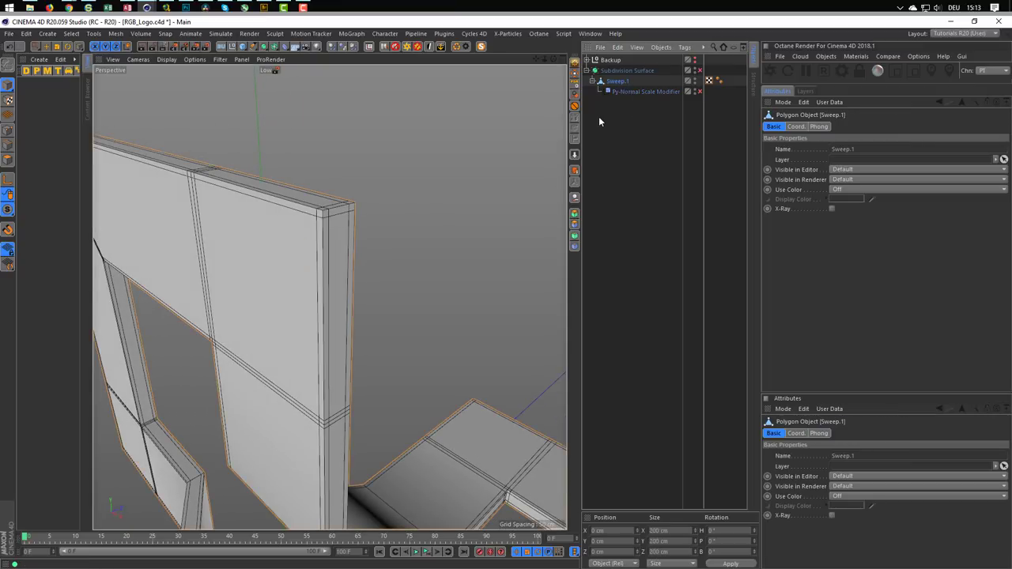
pyautogui.press('Return')
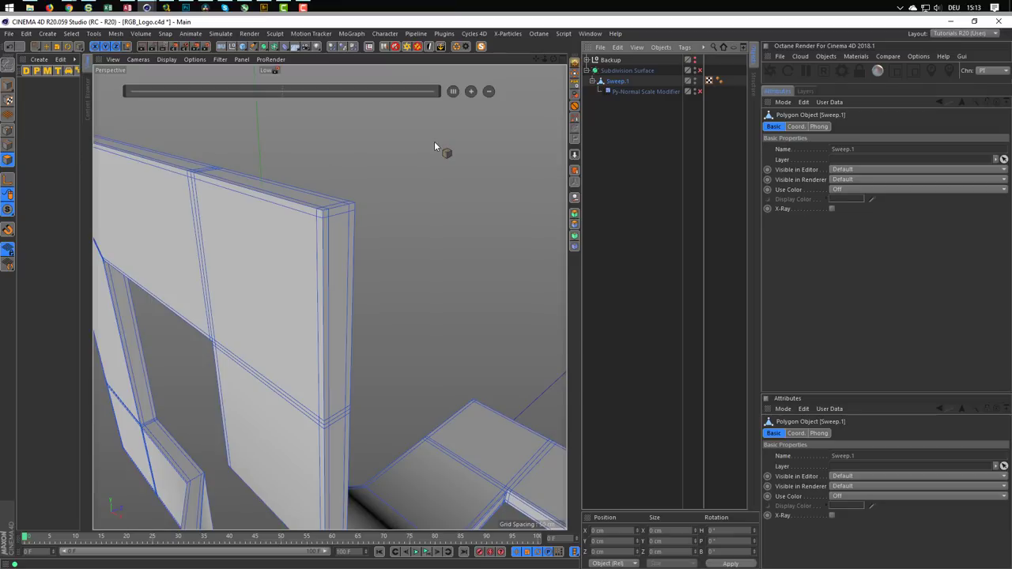
pyautogui.press('u')
pyautogui.press('n')
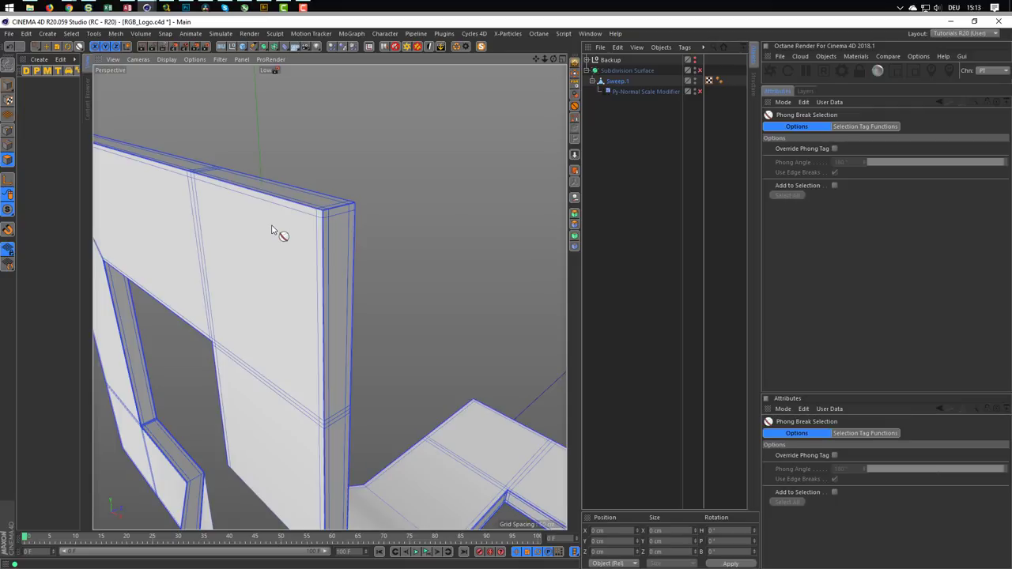
pyautogui.hotkey('ctrl', 'a')
pyautogui.moveTo(282, 266)
pyautogui.keyDown('alt'); pyautogui.mouseDown()
pyautogui.moveTo(237, 289)
pyautogui.moveTo(448, 293)
pyautogui.mouseUp(); pyautogui.keyUp('alt')
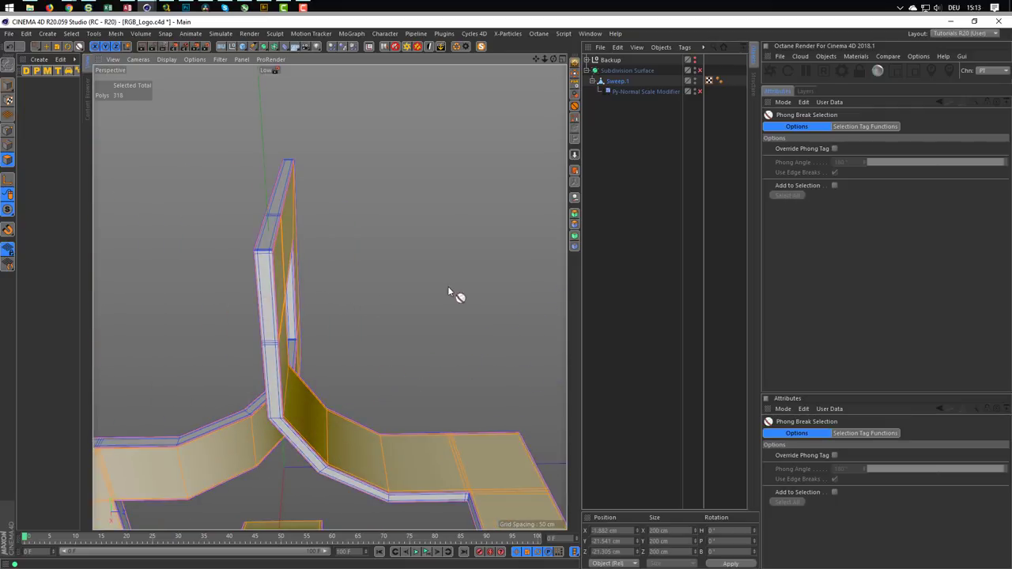
pyautogui.moveTo(299, 221)
pyautogui.keyDown('alt'); pyautogui.mouseDown()
pyautogui.moveTo(282, 214)
pyautogui.moveTo(418, 226)
pyautogui.moveTo(339, 187)
pyautogui.moveTo(541, 219)
pyautogui.mouseUp(); pyautogui.keyUp('alt')
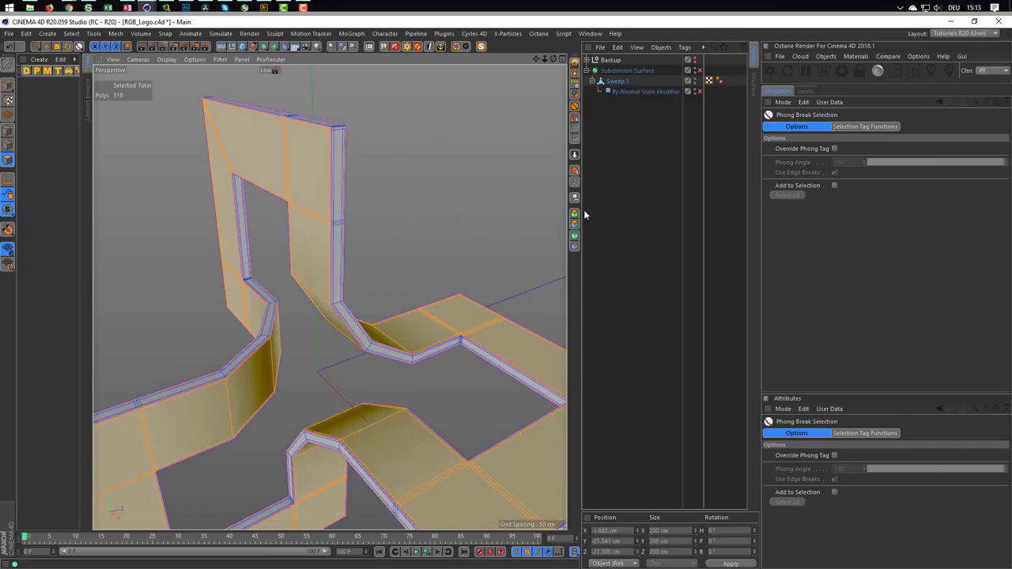
# Step: Store the selected faces in a Polygon Selection tag with Set Selection, then return to Model mode
pyautogui.click(575, 120)
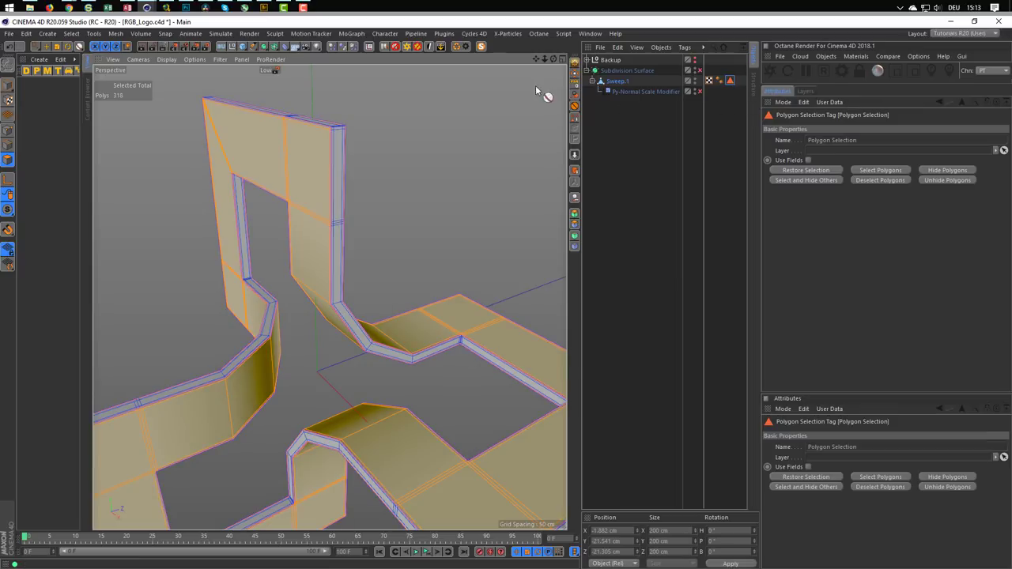
pyautogui.click(71, 34)
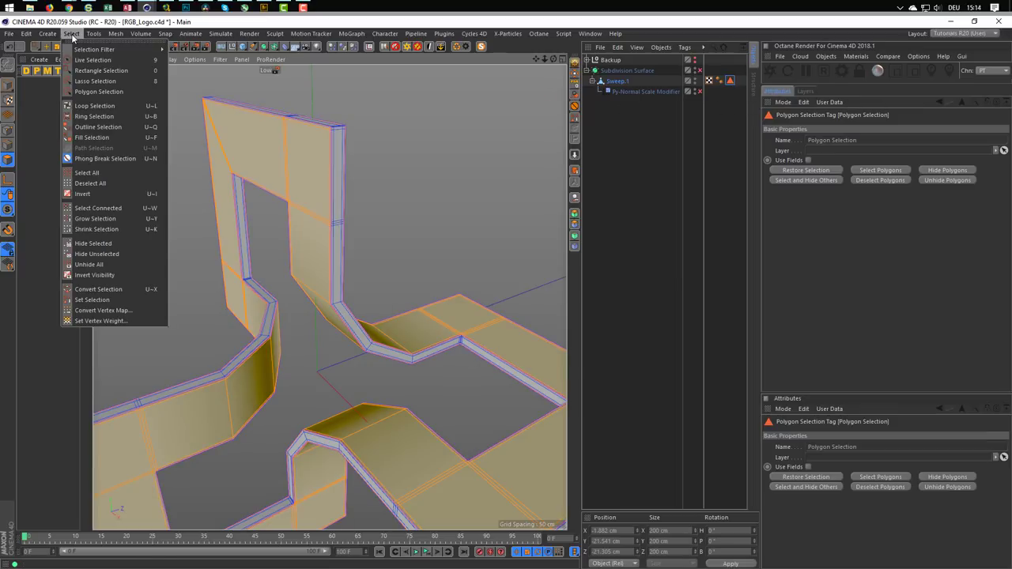
pyautogui.click(102, 299)
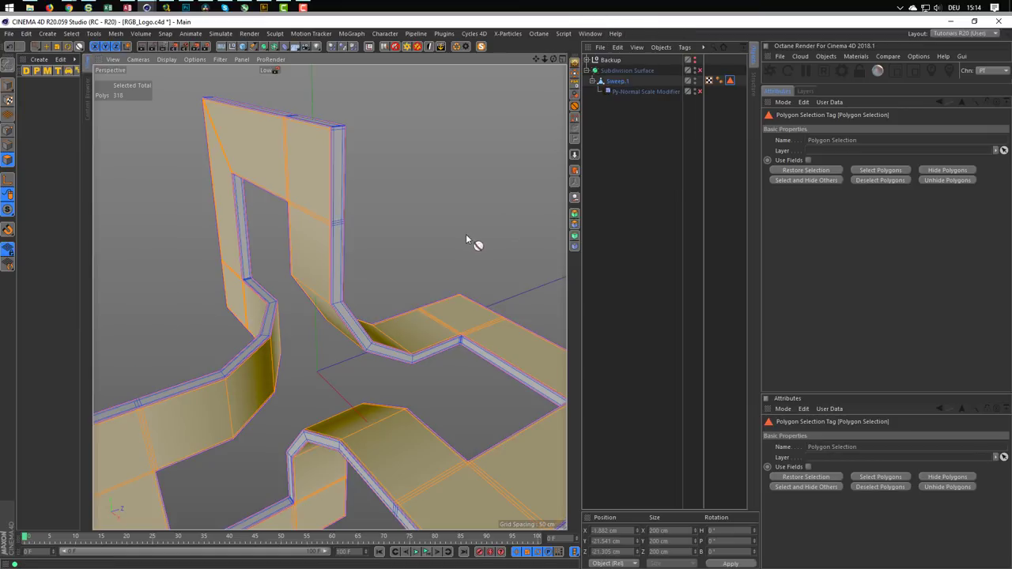
pyautogui.moveTo(355, 189)
pyautogui.keyDown('alt'); pyautogui.mouseDown()
pyautogui.moveTo(315, 213)
pyautogui.moveTo(289, 194)
pyautogui.moveTo(306, 179)
pyautogui.moveTo(372, 184)
pyautogui.mouseUp(); pyautogui.keyUp('alt')
pyautogui.click(8, 85)
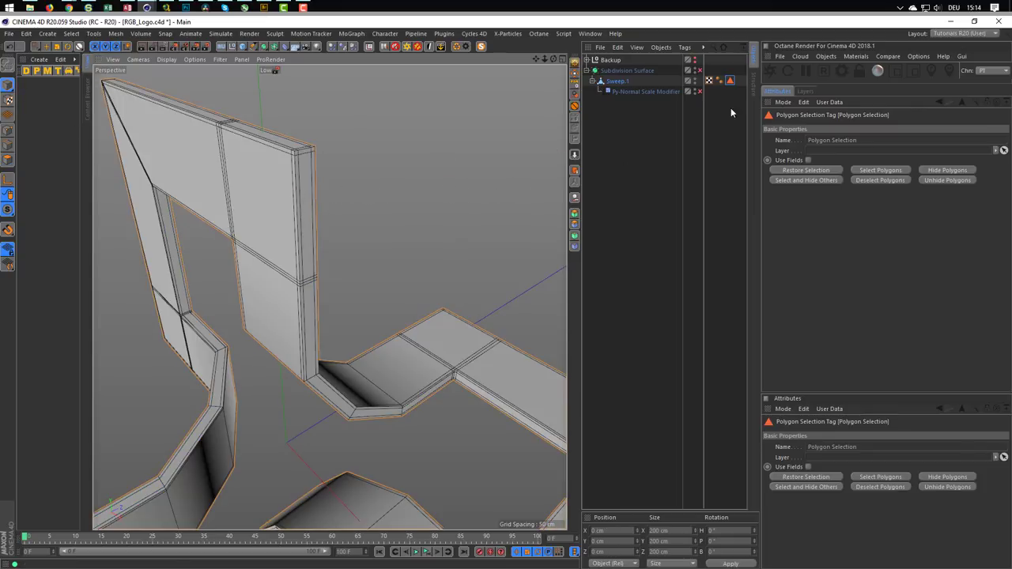
# Step: Restore the Polygon Selection tag and extrude its faces, bringing the offset from 1.2 cm down to 0 cm
pyautogui.doubleClick(730, 80)
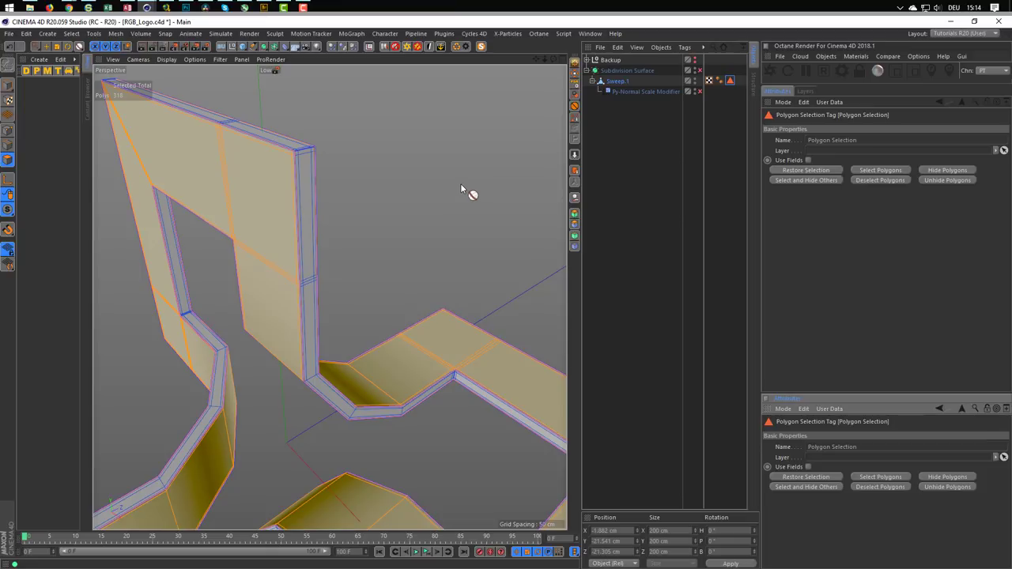
pyautogui.press('d')
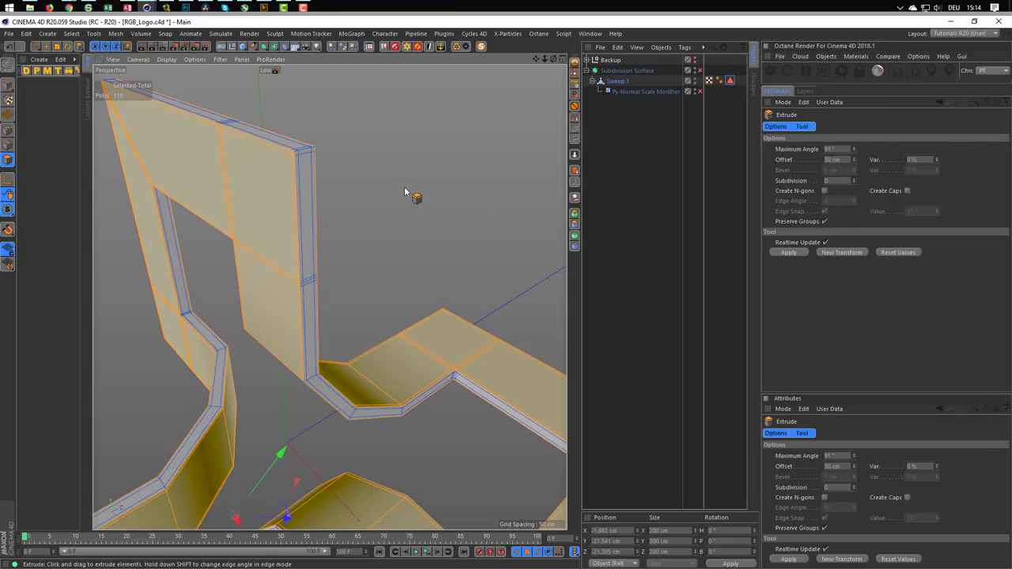
pyautogui.moveTo(412, 207); pyautogui.dragTo(427, 207)
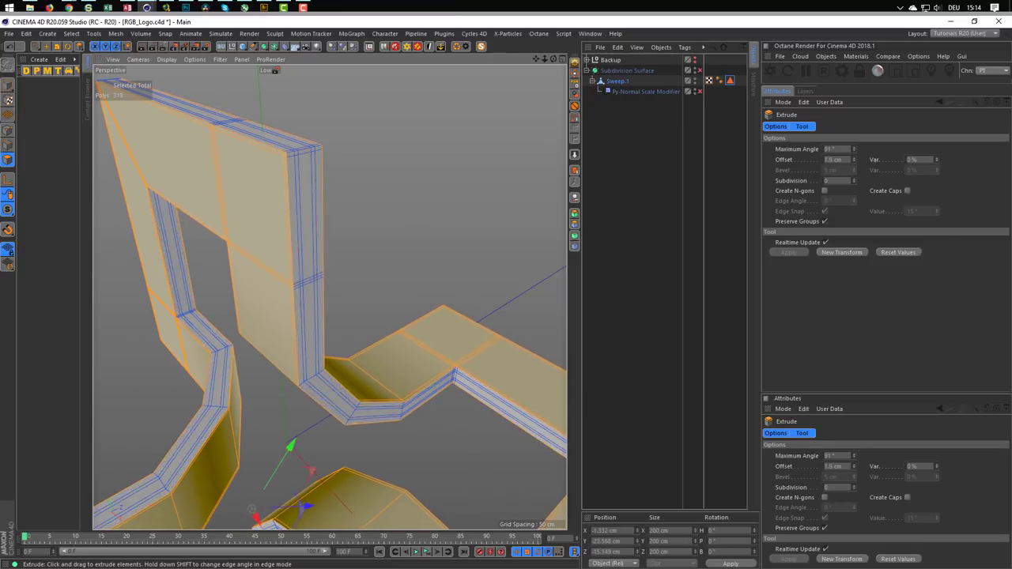
pyautogui.moveTo(427, 207); pyautogui.dragTo(420, 207)
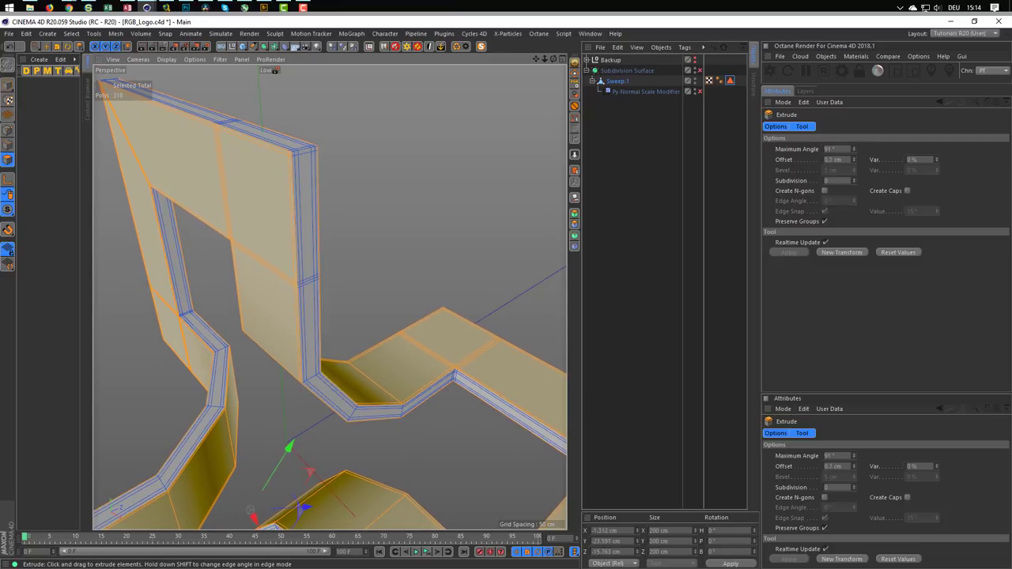
pyautogui.moveTo(420, 207); pyautogui.dragTo(401, 203)
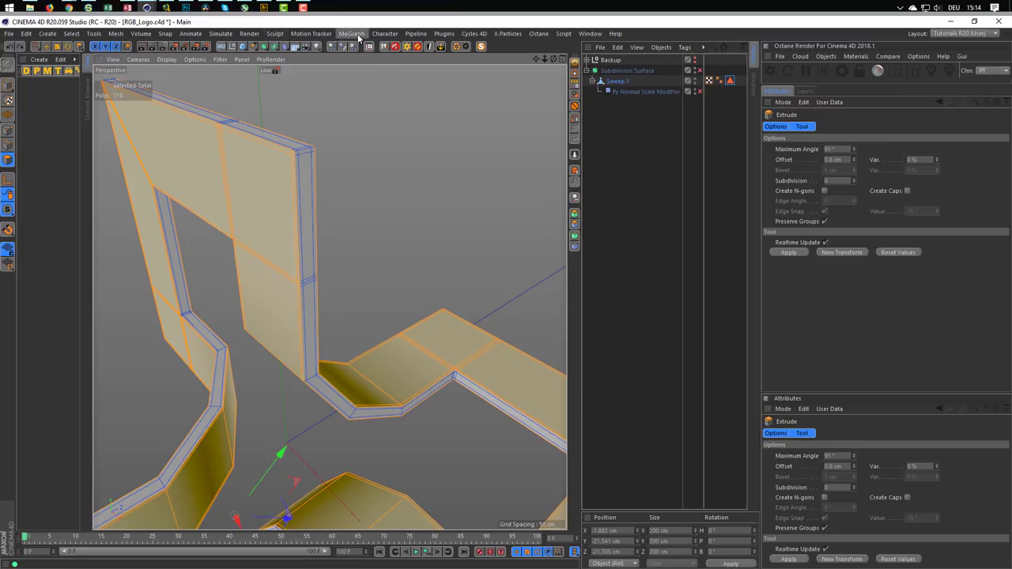
# Step: Add a Py-Smooth Shift Modifier to Sweep.1 and restrict it to the stored Polygon Selection
pyautogui.click(443, 34)
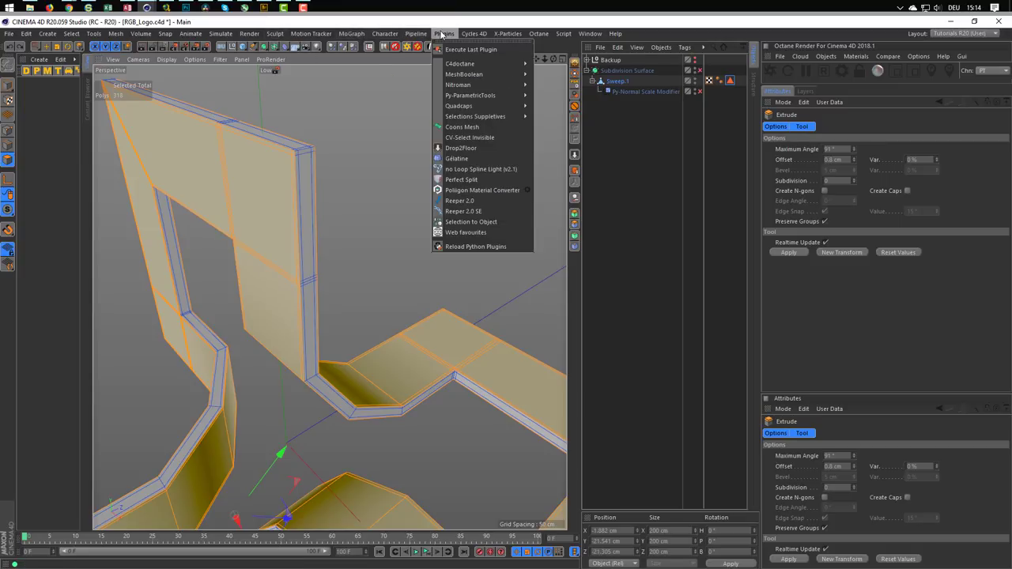
pyautogui.moveTo(471, 95)
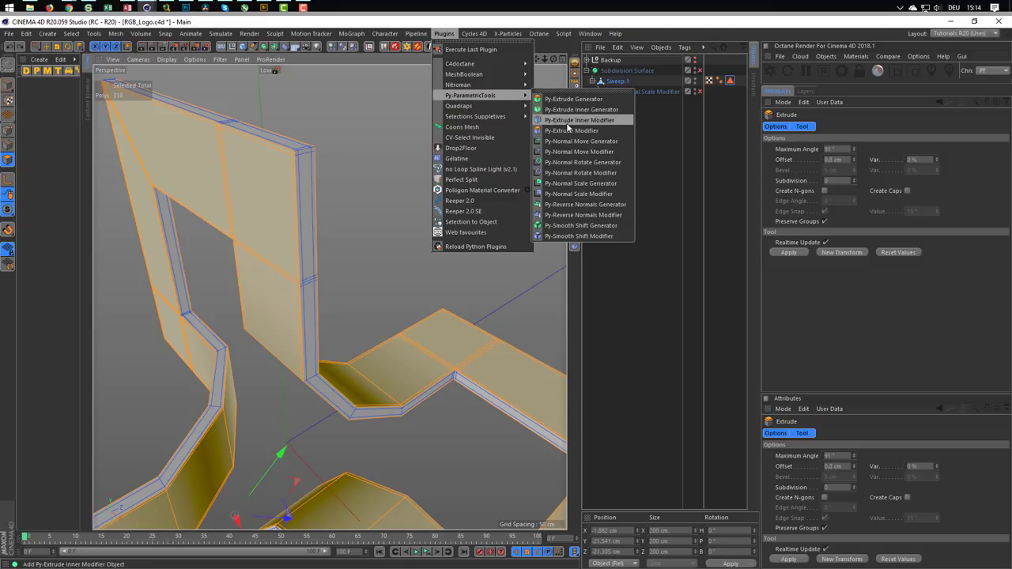
pyautogui.click(597, 236)
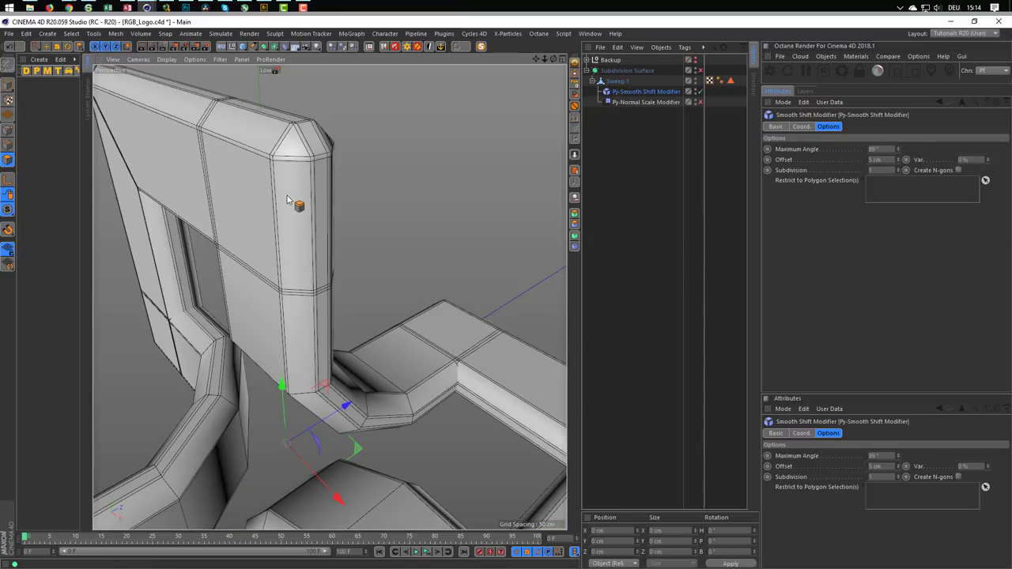
pyautogui.moveTo(235, 190)
pyautogui.keyDown('alt'); pyautogui.mouseDown()
pyautogui.moveTo(309, 140)
pyautogui.moveTo(388, 169)
pyautogui.moveTo(300, 179)
pyautogui.mouseUp(); pyautogui.keyUp('alt')
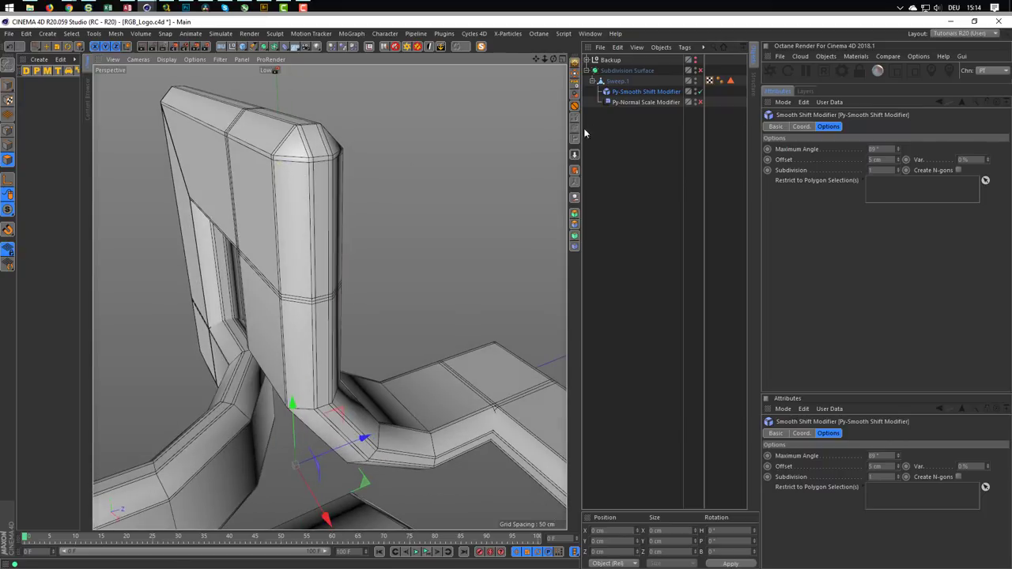
pyautogui.click(652, 98)
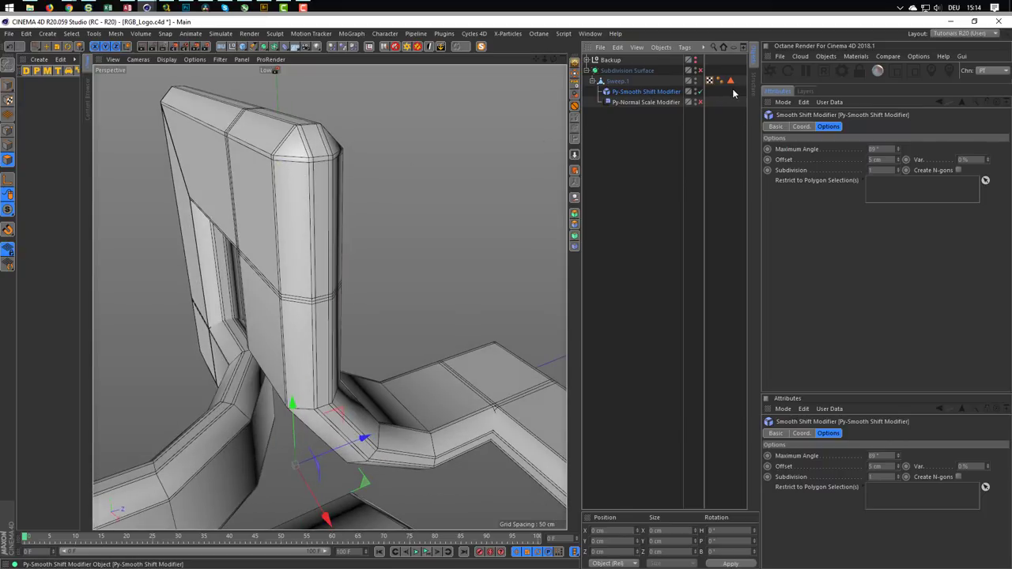
pyautogui.moveTo(731, 81); pyautogui.dragTo(726, 114)
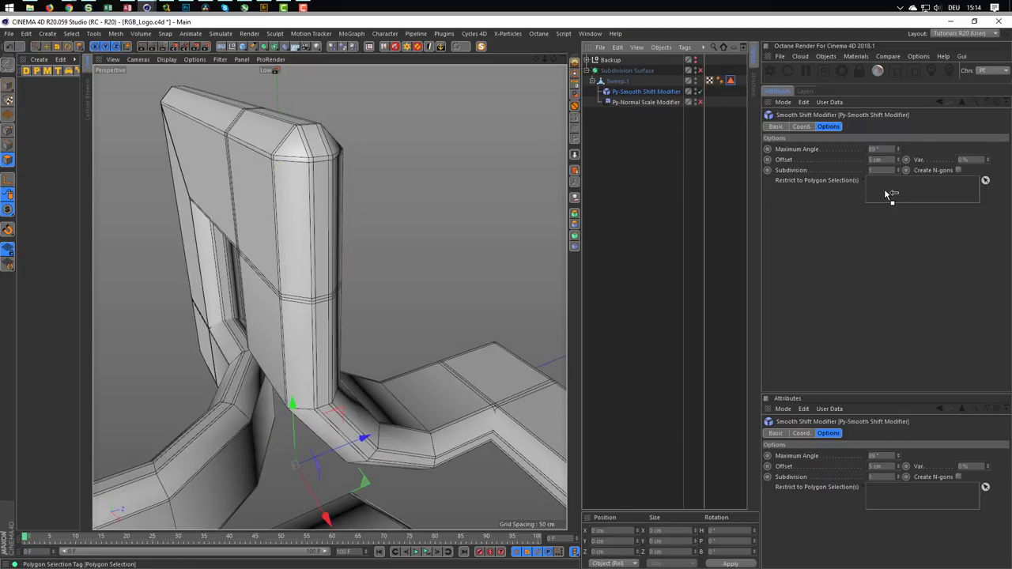
pyautogui.moveTo(885, 191); pyautogui.dragTo(885, 191)
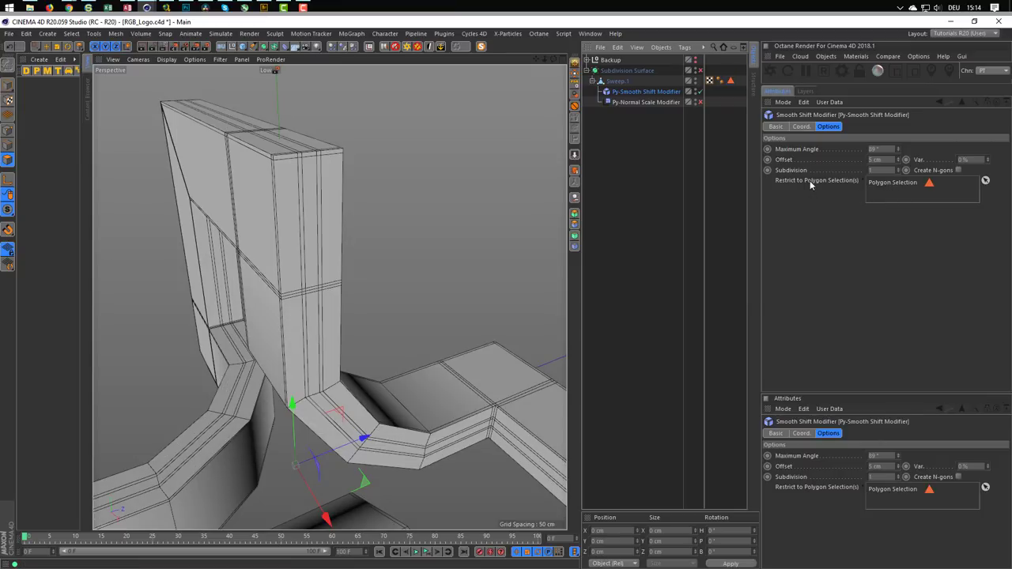
# Step: Lower the Smooth Shift offset from 5 cm to 2 cm and zoom in on the wall's top end
pyautogui.click(898, 161)
pyautogui.click(899, 162)
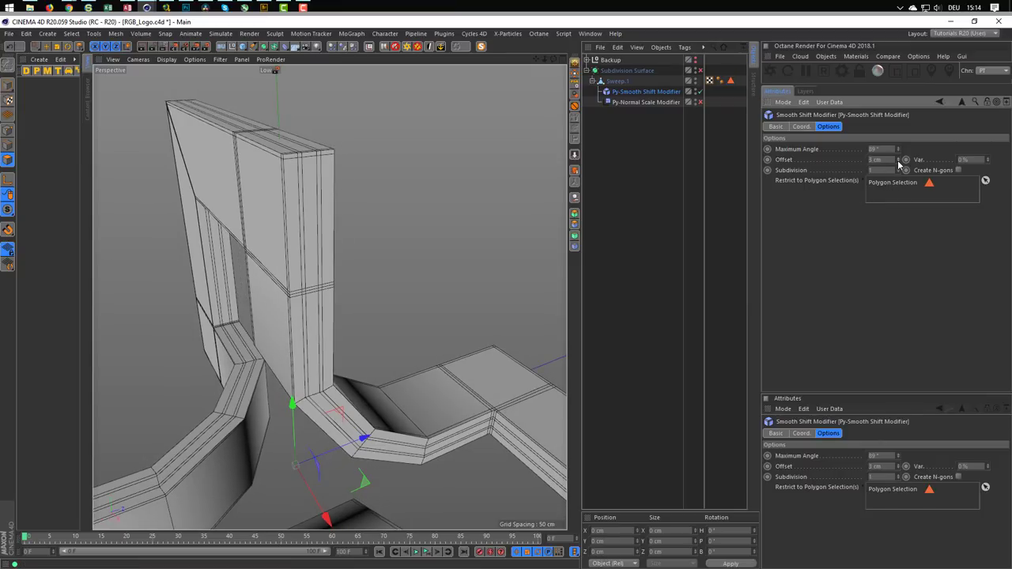
pyautogui.click(899, 161)
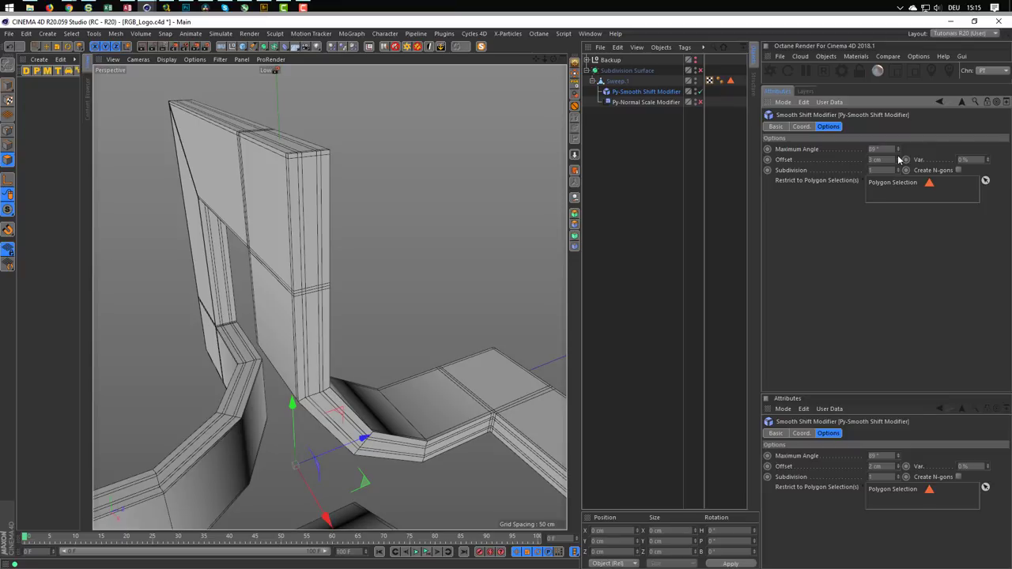
pyautogui.click(898, 162)
pyautogui.keyDown('alt'); pyautogui.moveTo(491, 220); pyautogui.dragTo(300, 203); pyautogui.keyUp('alt')
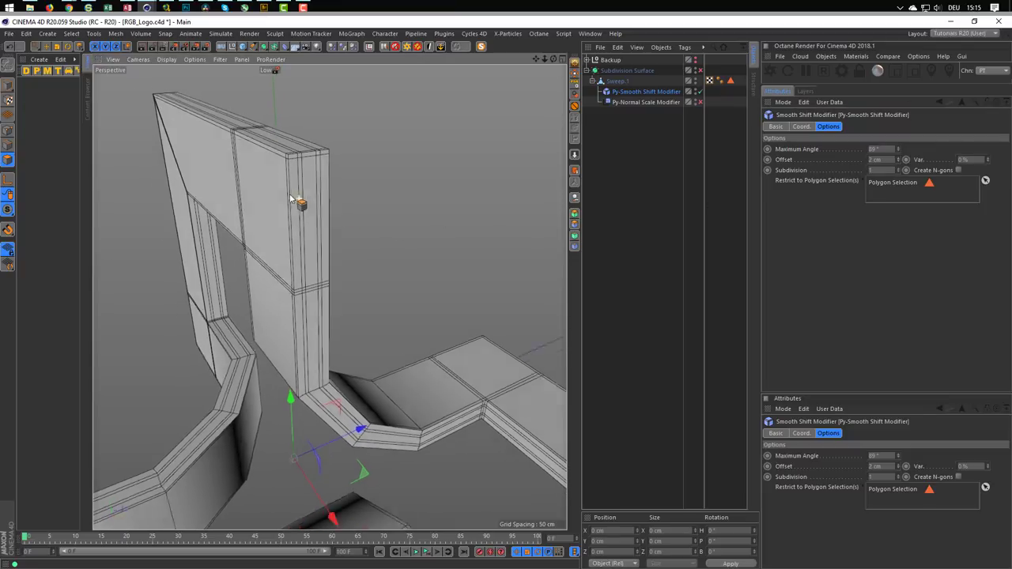
pyautogui.scroll(3, 287, 169)
pyautogui.scroll(3, 323, 158)
pyautogui.moveTo(323, 158)
pyautogui.keyDown('alt'); pyautogui.mouseDown()
pyautogui.moveTo(332, 134)
pyautogui.moveTo(321, 158)
pyautogui.moveTo(356, 141)
pyautogui.mouseUp(); pyautogui.keyUp('alt')
pyautogui.scroll(2, 345, 136)
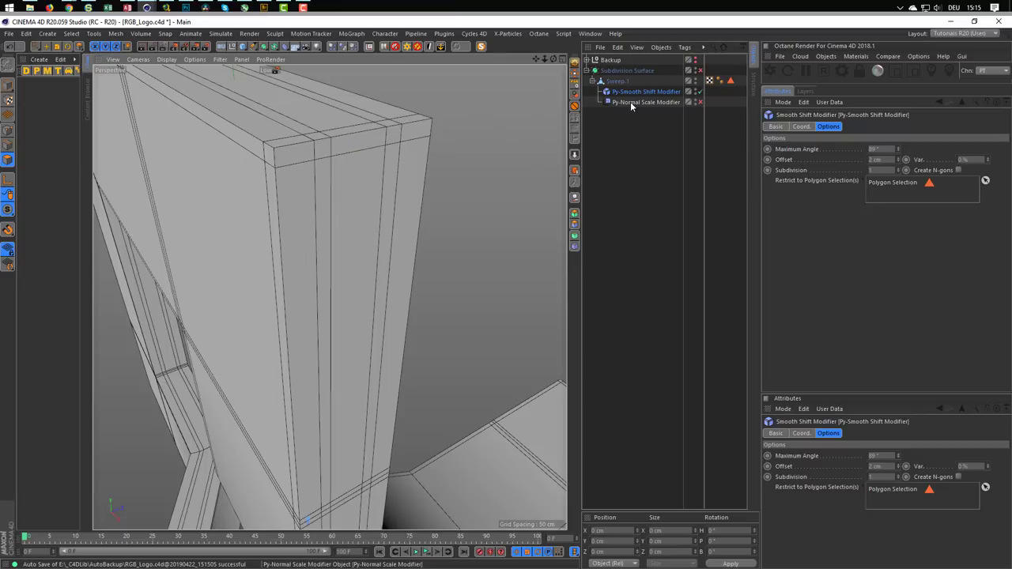
# Step: Put Normal Scale above Smooth Shift, re-enable it at 90% Scale, and move Smooth Shift to top level
pyautogui.moveTo(633, 103); pyautogui.dragTo(632, 92)
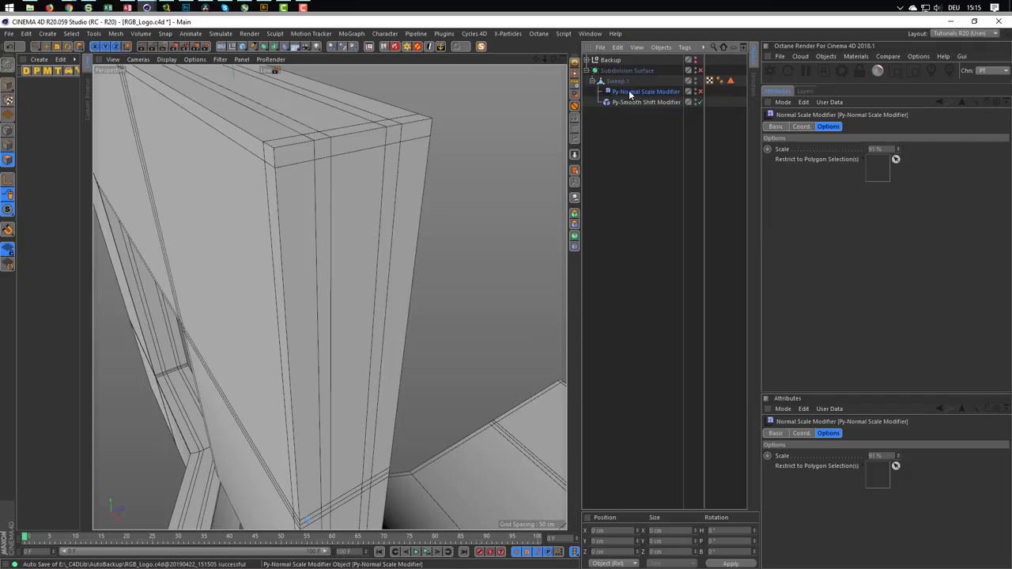
pyautogui.click(699, 92)
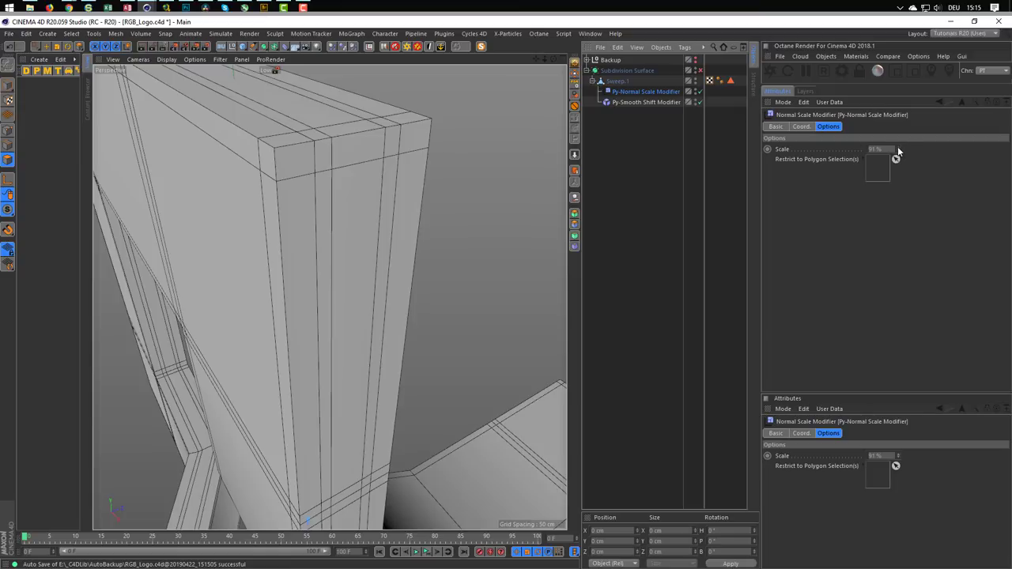
pyautogui.click(897, 147)
pyautogui.click(897, 150)
pyautogui.click(898, 150)
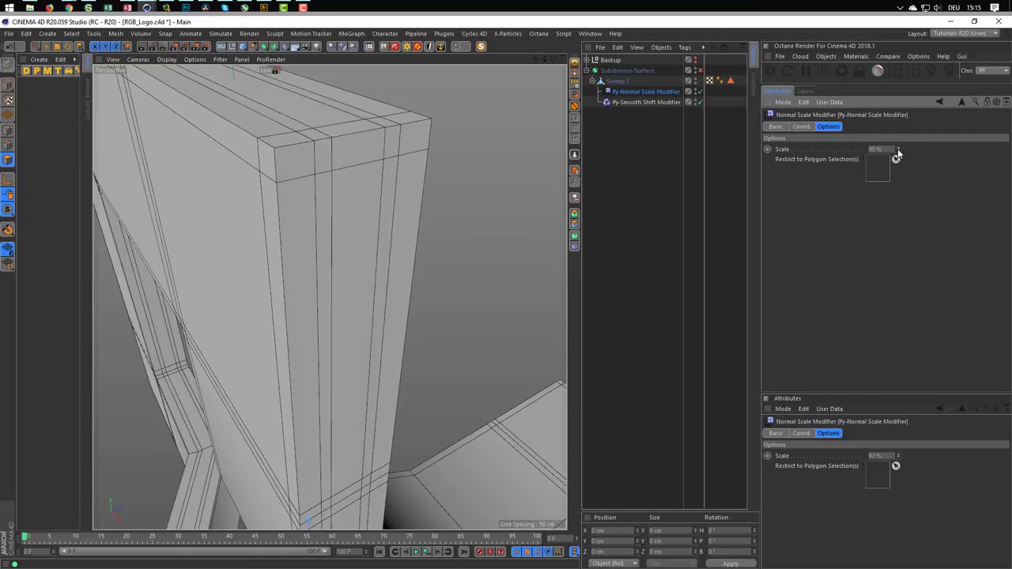
pyautogui.moveTo(634, 103); pyautogui.dragTo(623, 126)
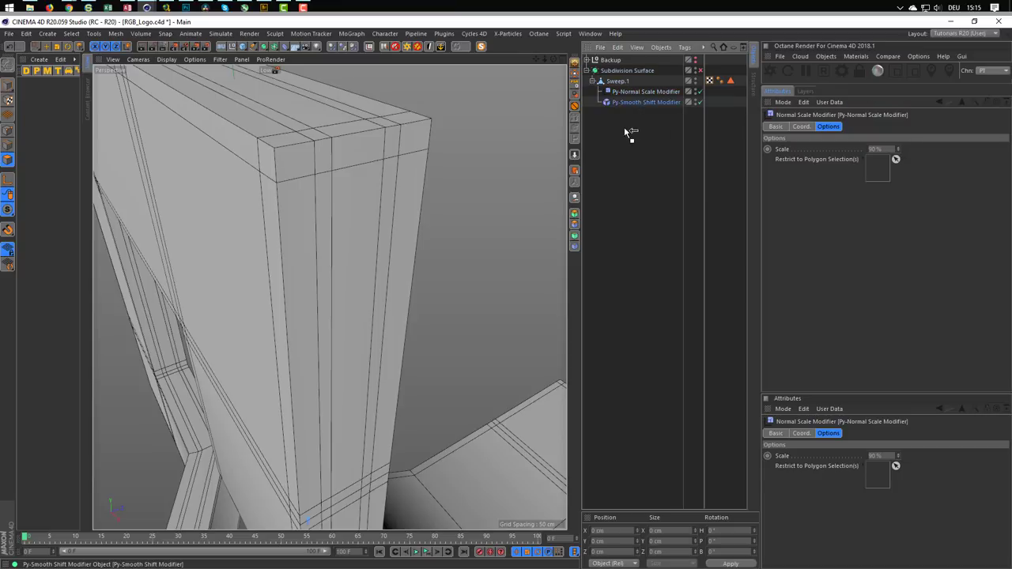
pyautogui.click(618, 82)
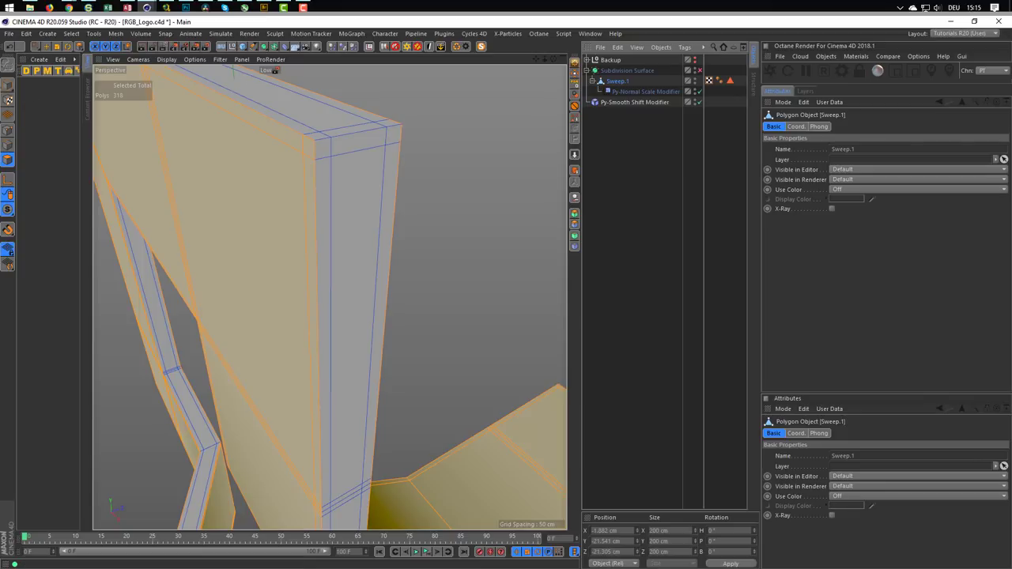
# Step: Run Current State to Object on Sweep.1 to create polygon object 'Sweep', then nest Py-Smooth Shift under it
pyautogui.click(8, 87)
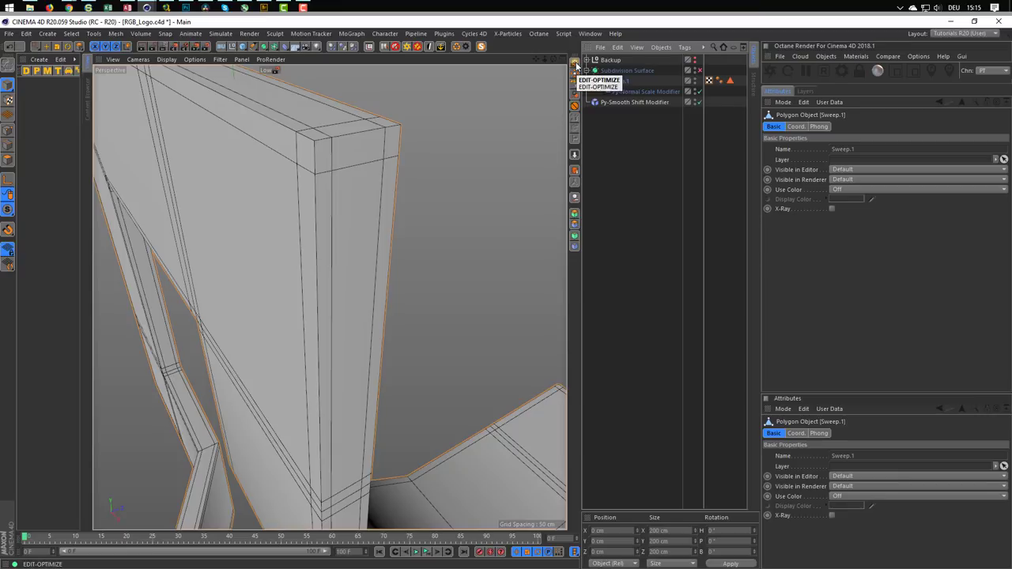
pyautogui.click(575, 62)
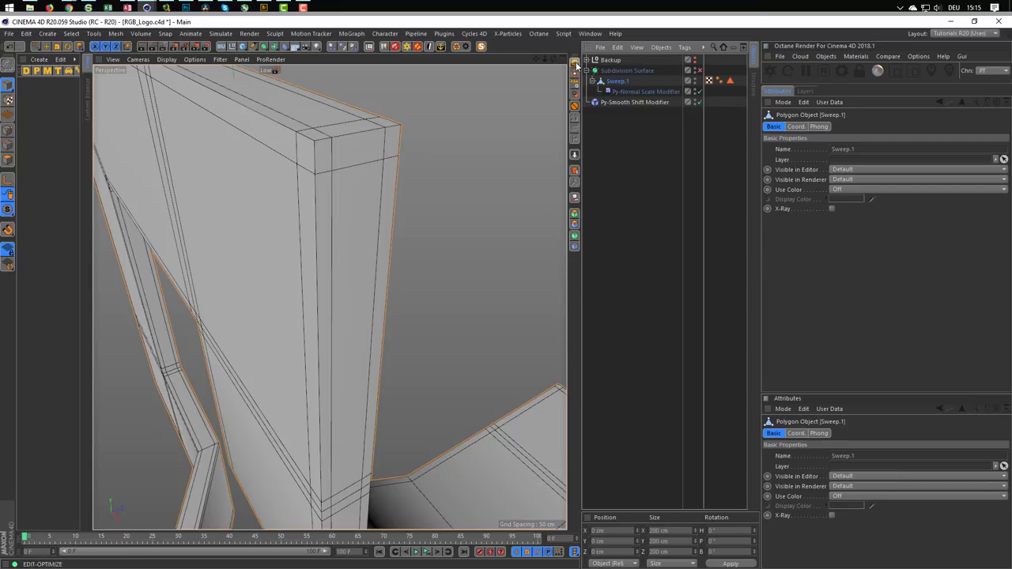
pyautogui.click(540, 333)
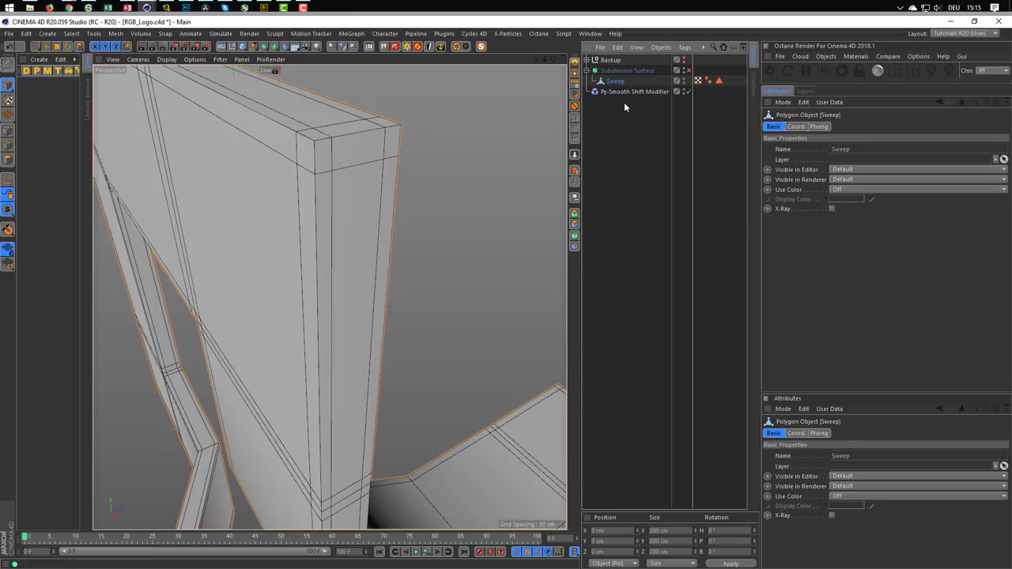
pyautogui.moveTo(618, 89); pyautogui.dragTo(622, 84)
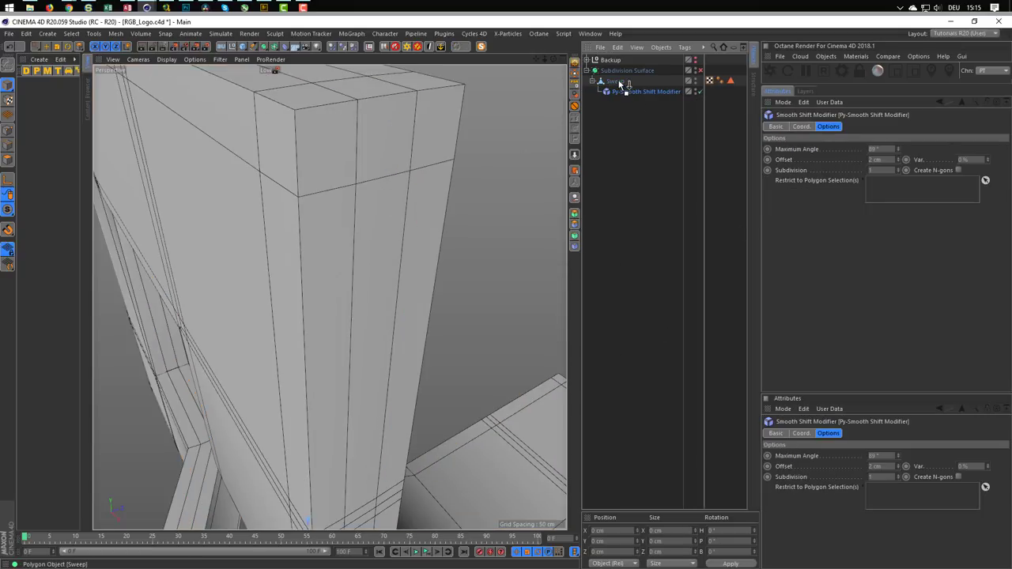
pyautogui.moveTo(343, 166)
pyautogui.keyDown('alt'); pyautogui.mouseDown()
pyautogui.moveTo(305, 188)
pyautogui.moveTo(305, 255)
pyautogui.mouseUp(); pyautogui.keyUp('alt')
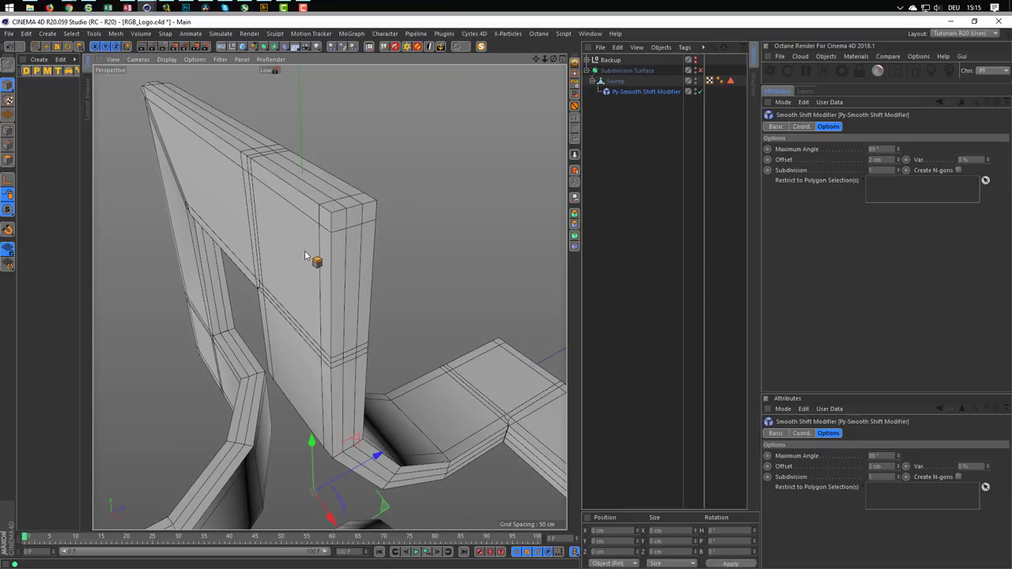
# Step: Restrict the Smooth Shift modifier to Sweep's Polygon Selection tag and inspect the wall's top corner
pyautogui.click(700, 92)
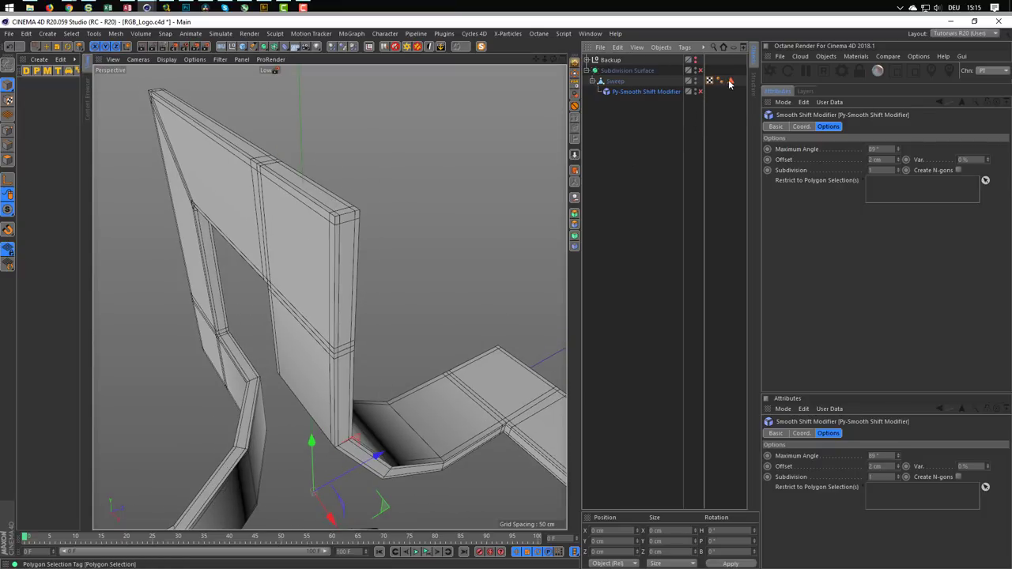
pyautogui.click(730, 81)
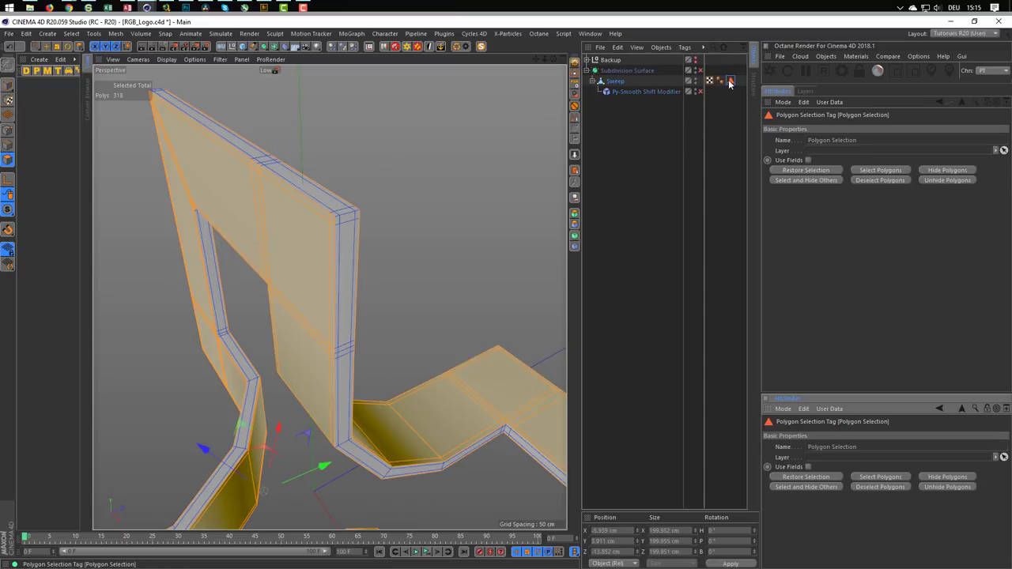
pyautogui.click(658, 92)
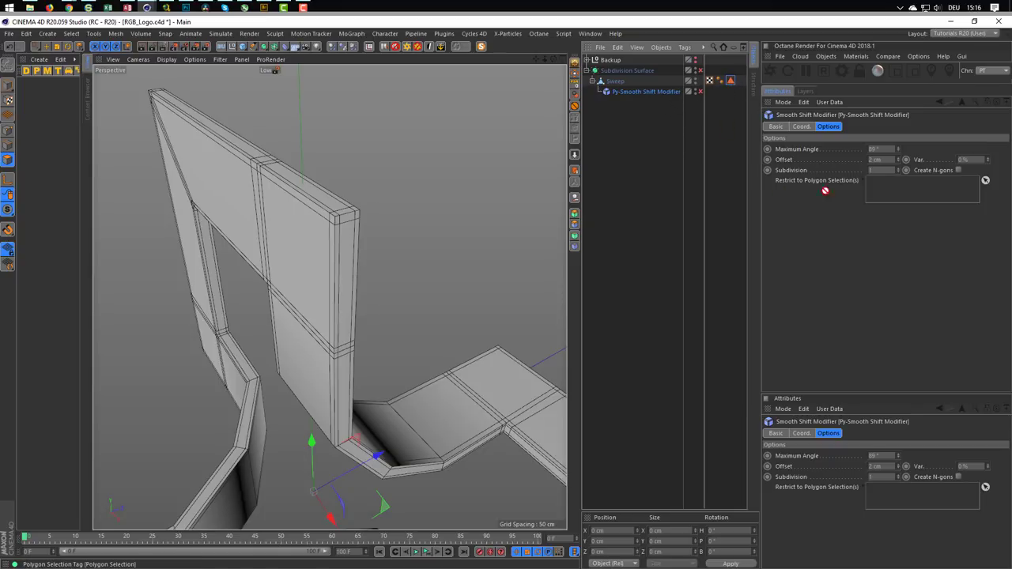
pyautogui.moveTo(824, 191); pyautogui.dragTo(901, 190)
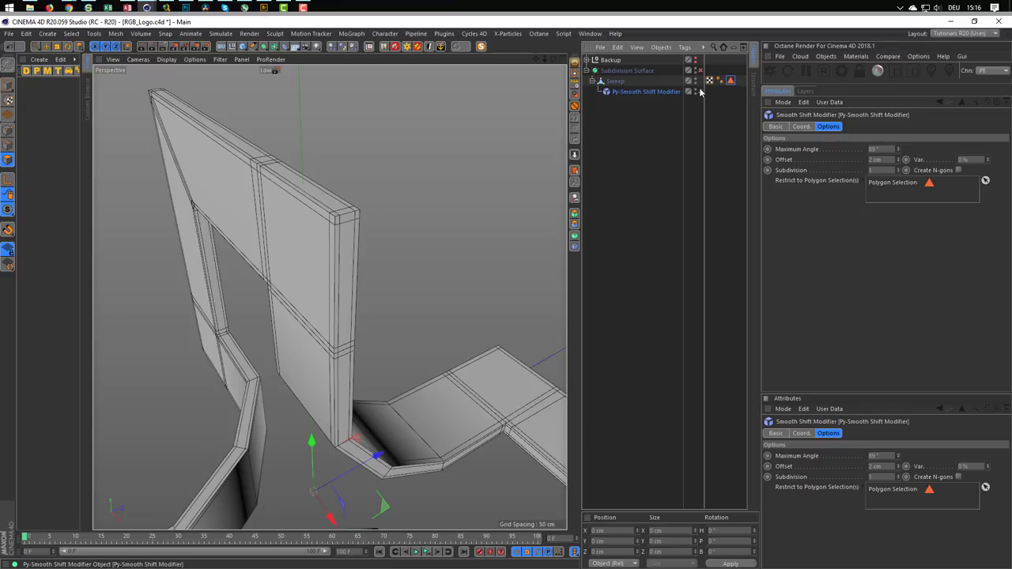
pyautogui.press('h')
pyautogui.moveTo(474, 205)
pyautogui.keyDown('alt'); pyautogui.mouseDown()
pyautogui.moveTo(377, 219)
pyautogui.moveTo(361, 211)
pyautogui.moveTo(384, 221)
pyautogui.mouseUp(); pyautogui.keyUp('alt')
pyautogui.moveTo(470, 208)
pyautogui.keyDown('alt'); pyautogui.mouseDown()
pyautogui.moveTo(301, 227)
pyautogui.moveTo(346, 214)
pyautogui.moveTo(324, 224)
pyautogui.mouseUp(); pyautogui.keyUp('alt')
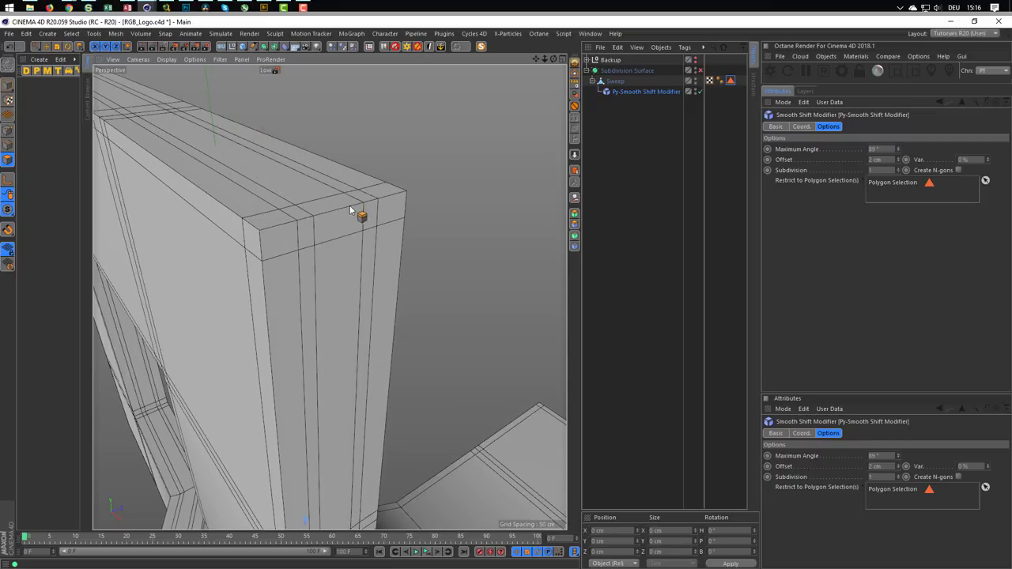
pyautogui.moveTo(350, 215)
pyautogui.keyDown('alt'); pyautogui.mouseDown()
pyautogui.moveTo(327, 226)
pyautogui.moveTo(366, 205)
pyautogui.moveTo(335, 219)
pyautogui.mouseUp(); pyautogui.keyUp('alt')
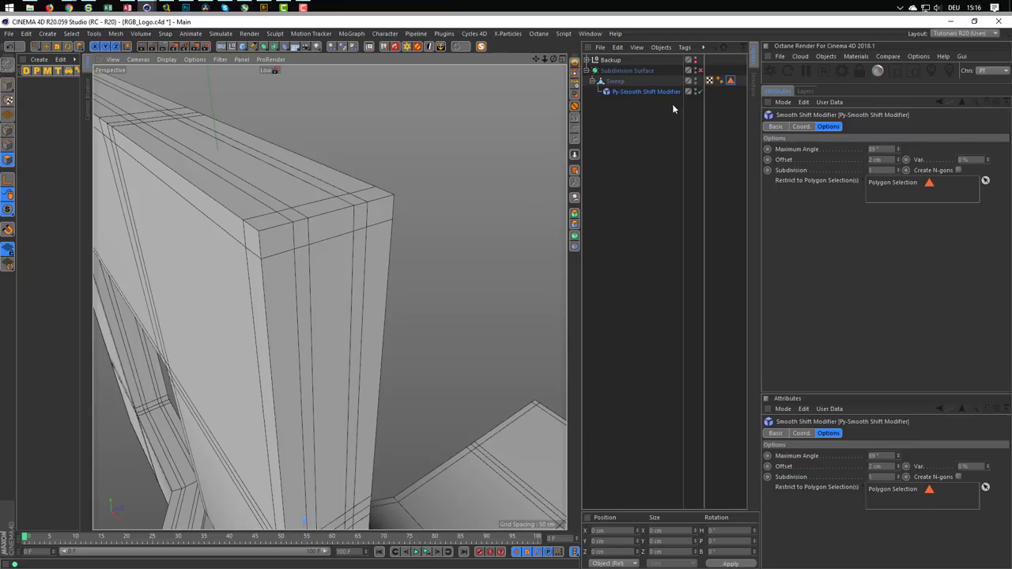
# Step: Select Sweep in Model mode, frame the logo, and zoom in on the wall's top-right corner
pyautogui.click(615, 81)
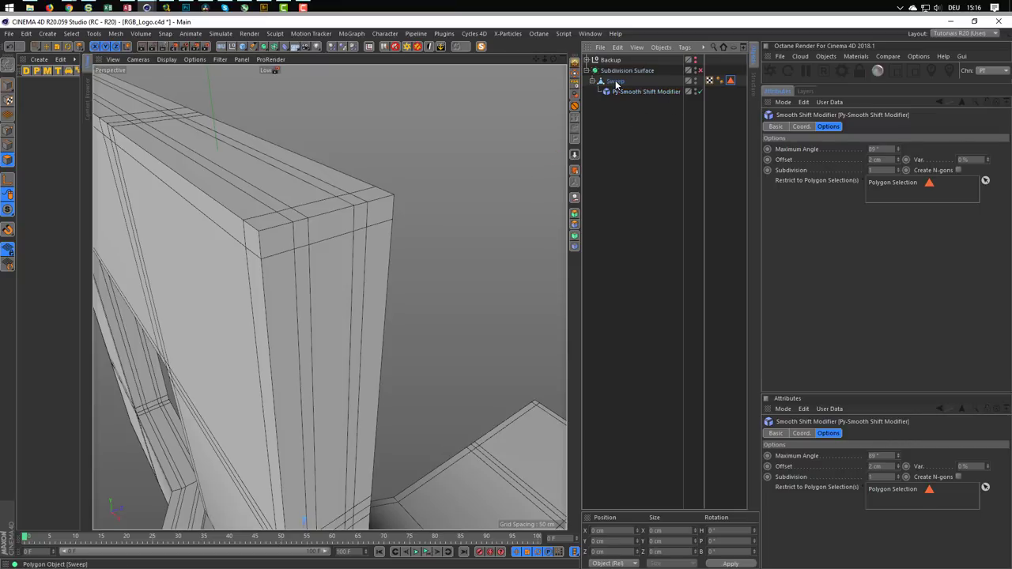
pyautogui.click(7, 85)
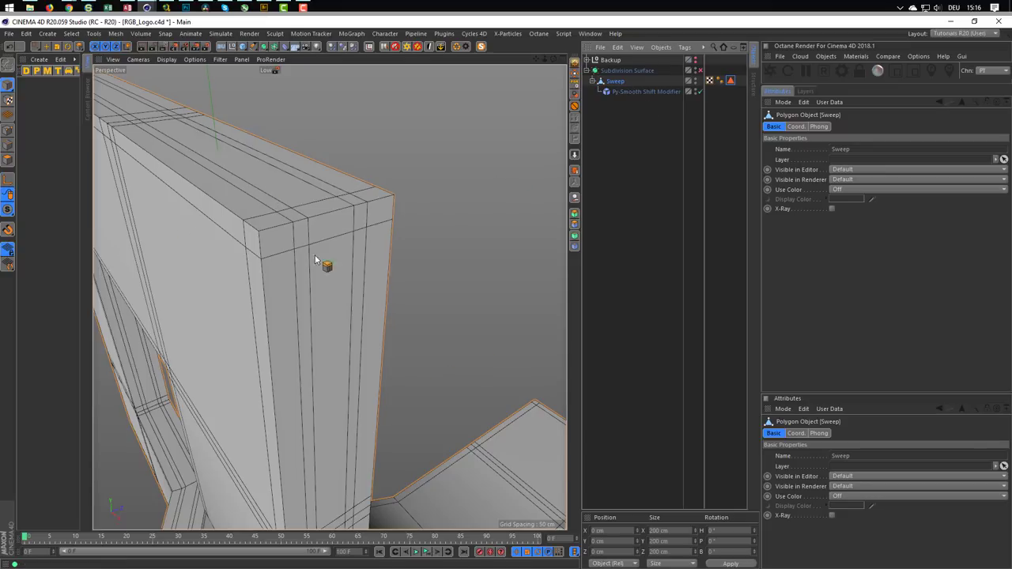
pyautogui.press('h')
pyautogui.keyDown('alt'); pyautogui.moveTo(314, 256); pyautogui.dragTo(342, 296); pyautogui.keyUp('alt')
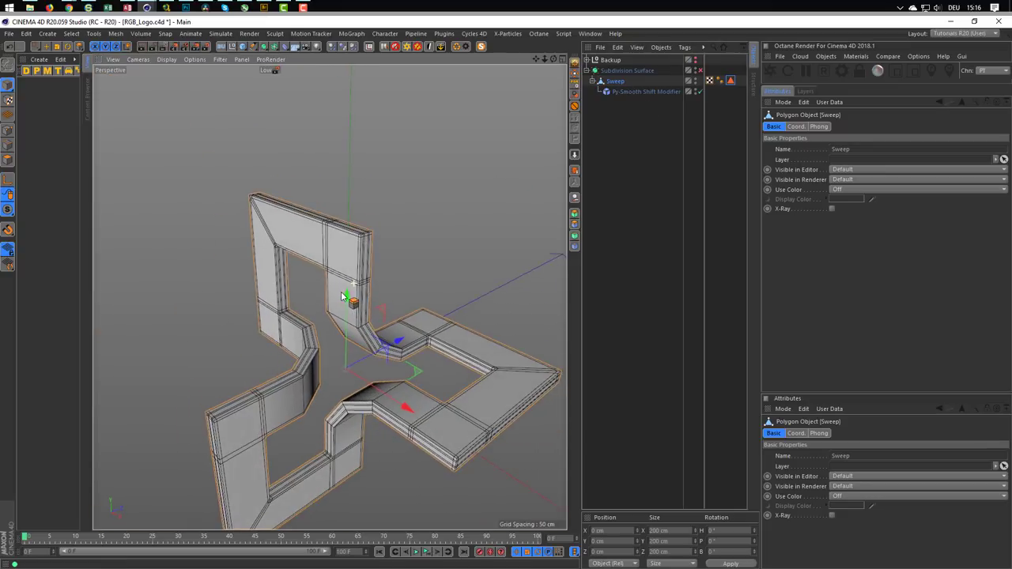
pyautogui.moveTo(343, 296)
pyautogui.keyDown('alt'); pyautogui.mouseDown(button='right')
pyautogui.moveTo(402, 227)
pyautogui.moveTo(479, 219)
pyautogui.mouseUp(button='right'); pyautogui.keyUp('alt')
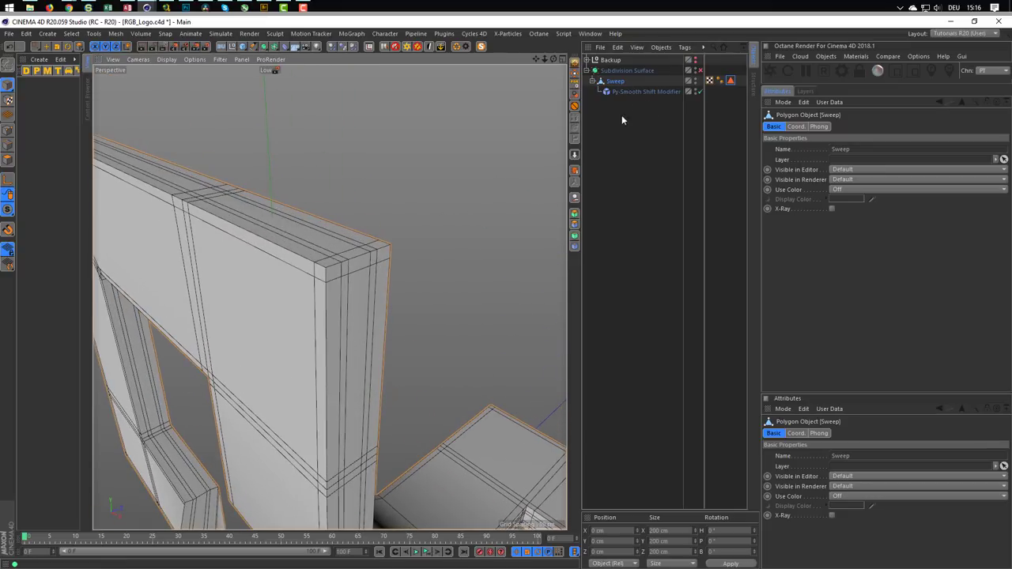
# Step: Collapse Sweep and its Smooth Shift into one mesh, delete the selection tag, and select all polygons
pyautogui.click(575, 64)
pyautogui.click(532, 333)
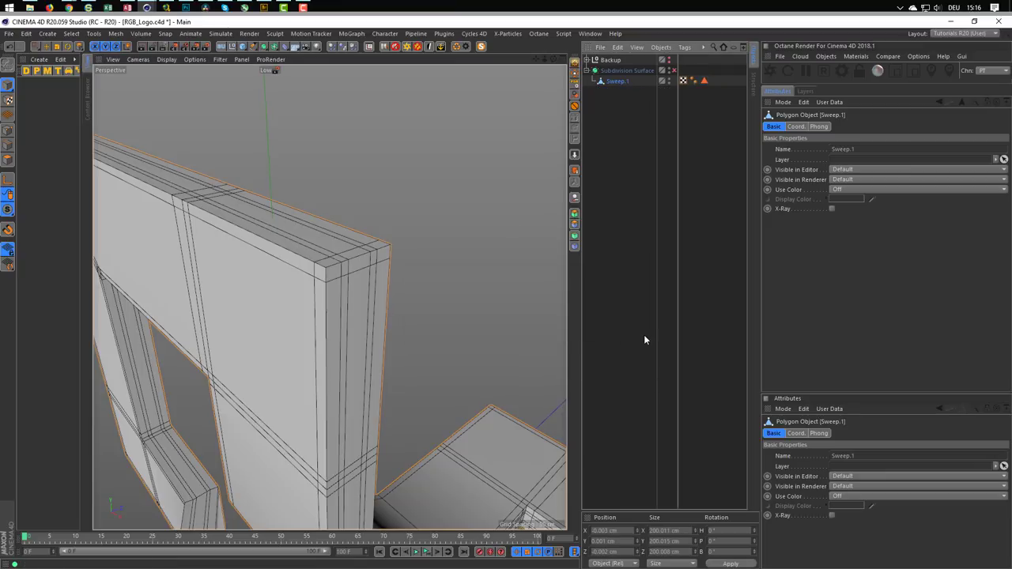
pyautogui.keyDown('alt'); pyautogui.moveTo(477, 299); pyautogui.dragTo(387, 255); pyautogui.keyUp('alt')
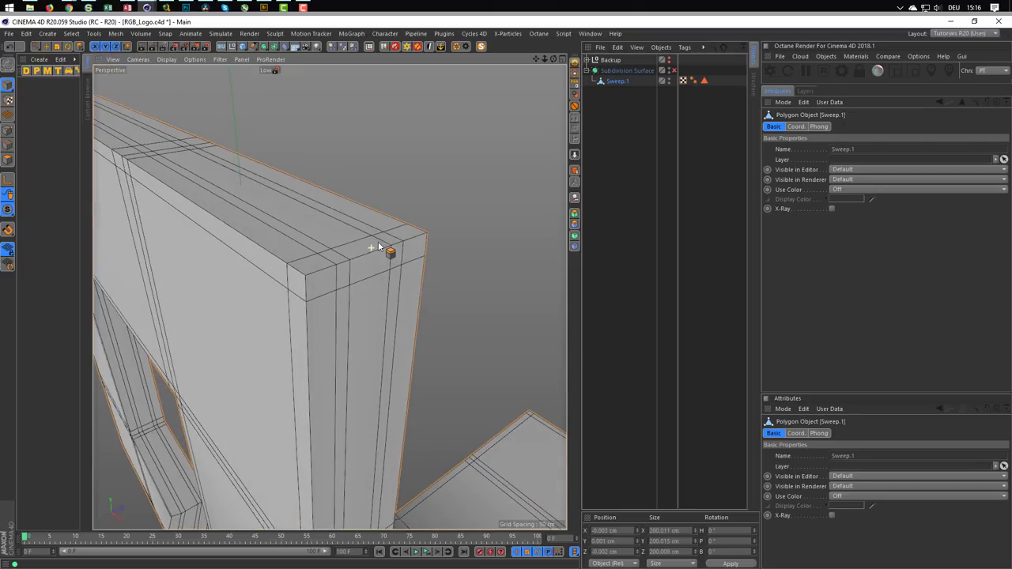
pyautogui.click(705, 81)
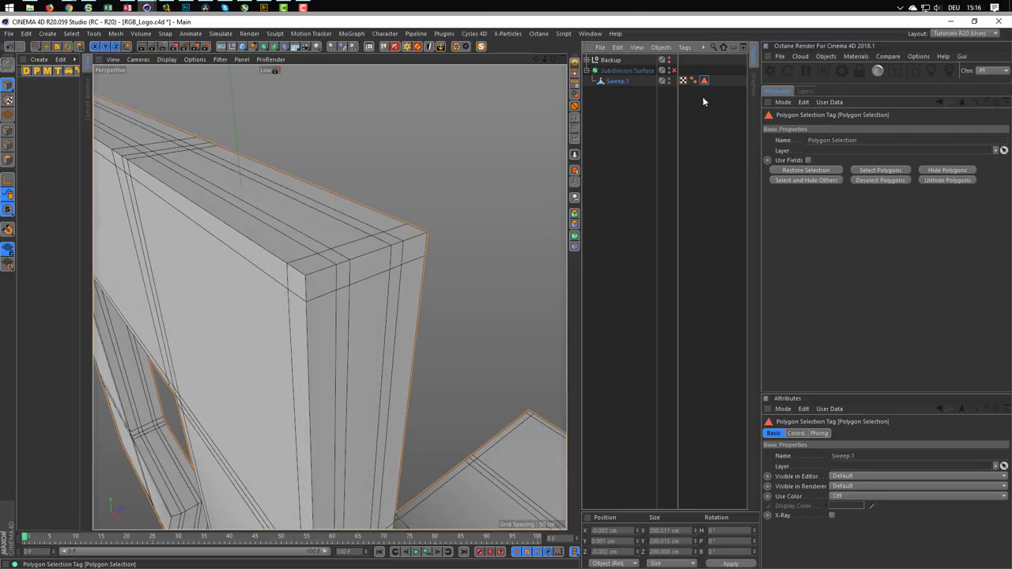
pyautogui.press('Delete')
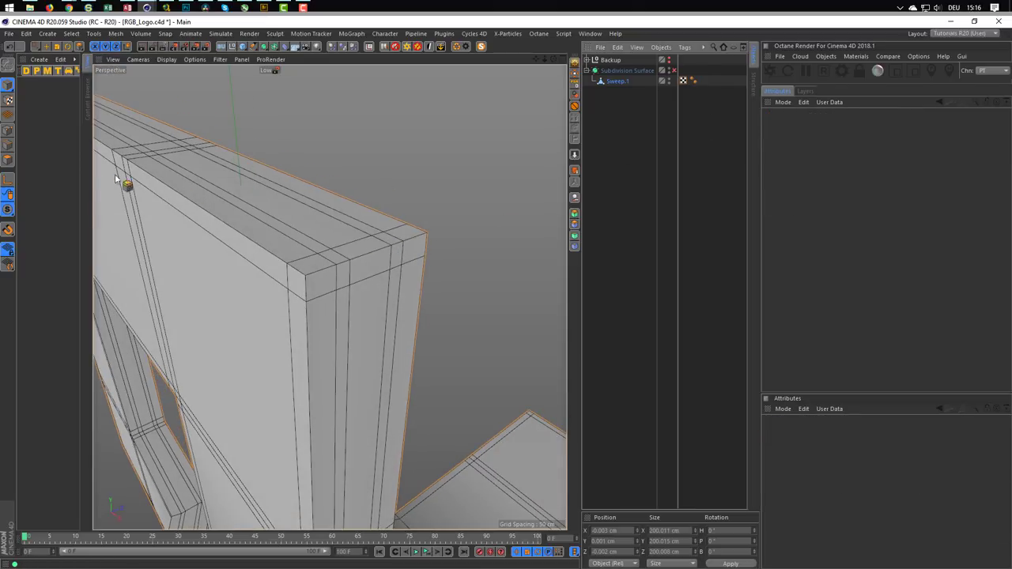
pyautogui.click(8, 159)
pyautogui.hotkey('ctrl', 'a')
pyautogui.press('d')
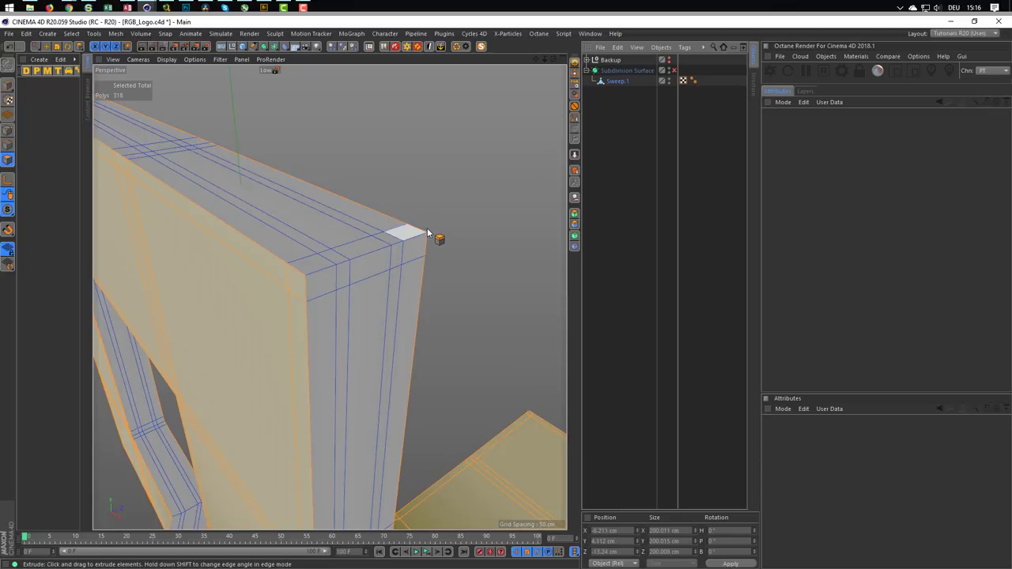
# Step: Loop-select the narrow polygon strip running along the sweep's faces and inspect it
pyautogui.press('u')
pyautogui.press('l')
pyautogui.click(379, 253)
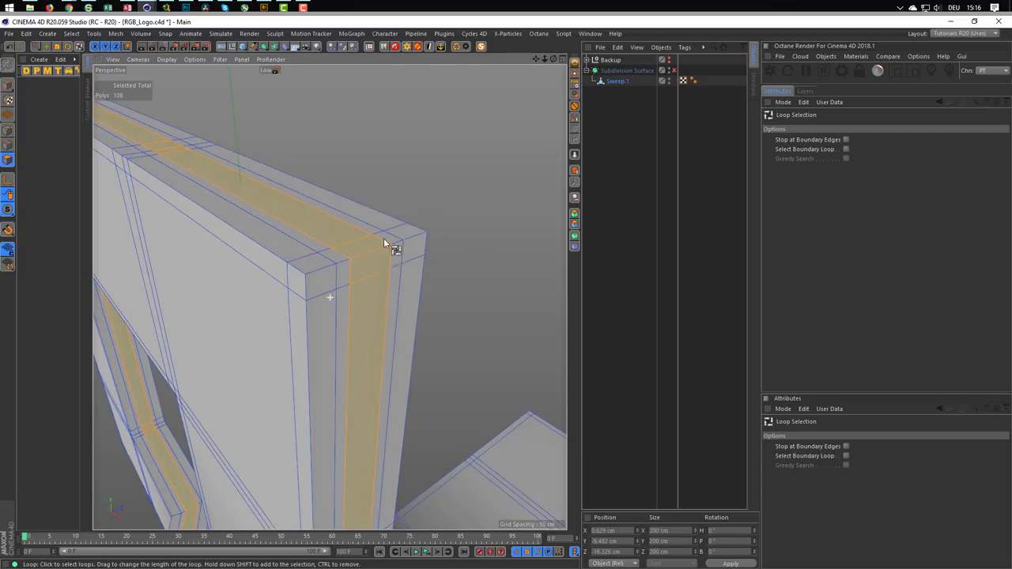
pyautogui.moveTo(383, 238)
pyautogui.keyDown('alt'); pyautogui.mouseDown()
pyautogui.moveTo(314, 232)
pyautogui.moveTo(323, 253)
pyautogui.mouseUp(); pyautogui.keyUp('alt')
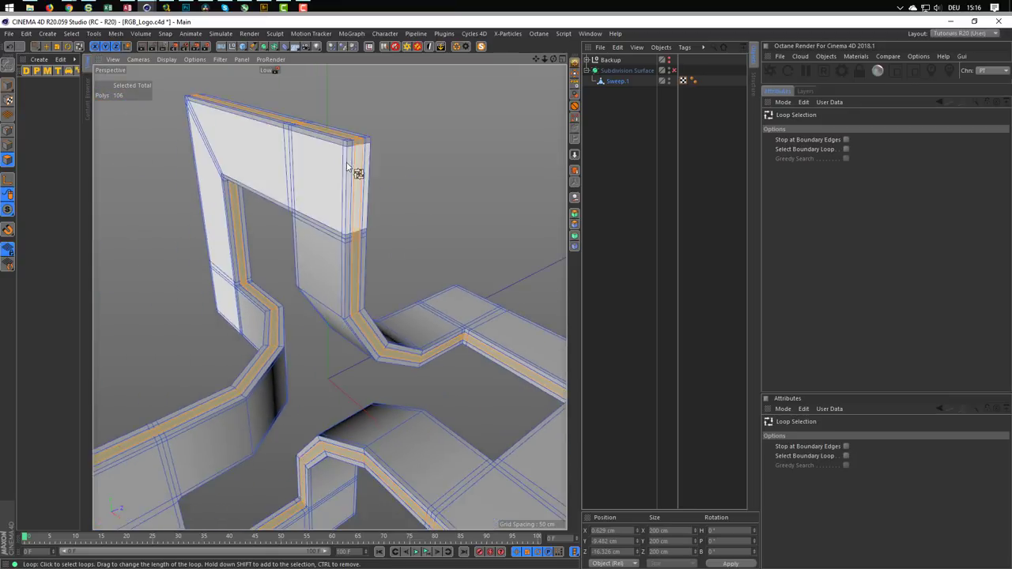
pyautogui.moveTo(348, 167)
pyautogui.keyDown('alt'); pyautogui.mouseDown()
pyautogui.moveTo(339, 316)
pyautogui.moveTo(264, 334)
pyautogui.moveTo(264, 421)
pyautogui.moveTo(378, 308)
pyautogui.moveTo(334, 281)
pyautogui.mouseUp(); pyautogui.keyUp('alt')
pyautogui.scroll(5, 417, 163)
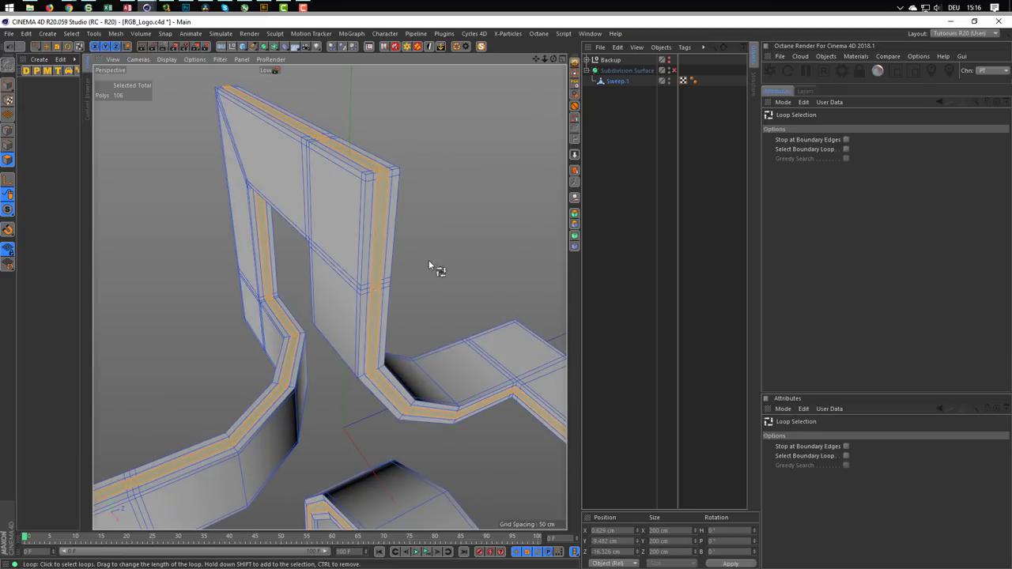
pyautogui.scroll(2, 348, 190)
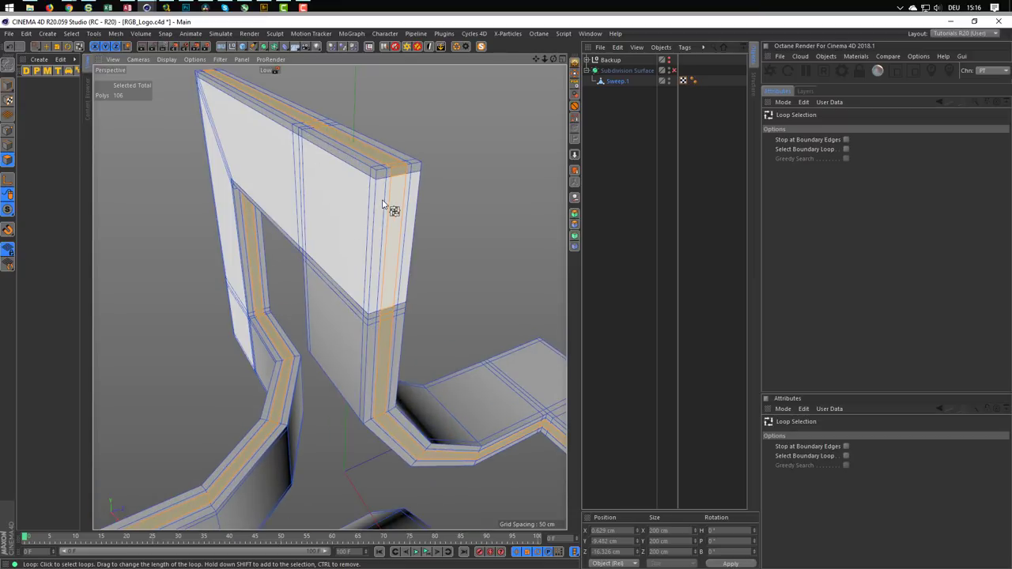
pyautogui.scroll(2, 412, 190)
pyautogui.scroll(2, 395, 167)
pyautogui.moveTo(378, 168)
pyautogui.keyDown('alt'); pyautogui.mouseDown()
pyautogui.moveTo(372, 255)
pyautogui.moveTo(398, 245)
pyautogui.moveTo(384, 237)
pyautogui.moveTo(484, 224)
pyautogui.mouseUp(); pyautogui.keyUp('alt')
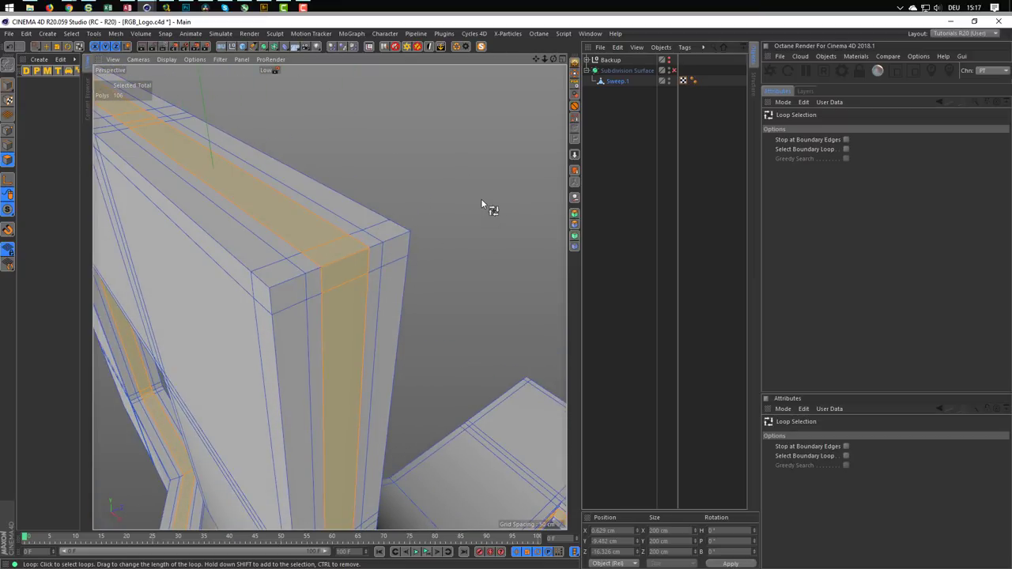
# Step: Extrude the selected polygon strip to a 1 cm offset and inspect the wall up close
pyautogui.press('d')
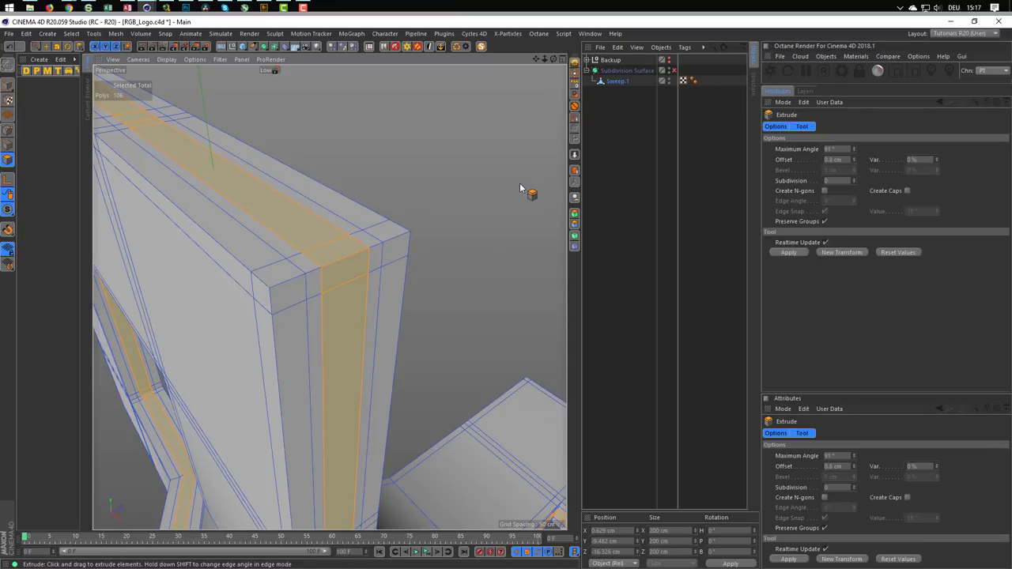
pyautogui.moveTo(519, 188); pyautogui.dragTo(530, 188)
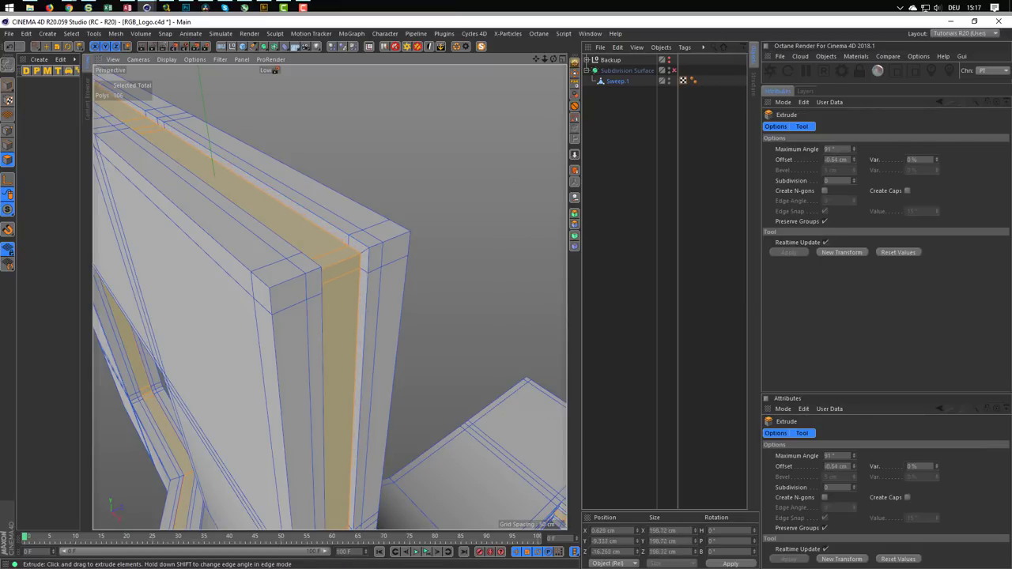
pyautogui.moveTo(529, 188); pyautogui.dragTo(538, 188)
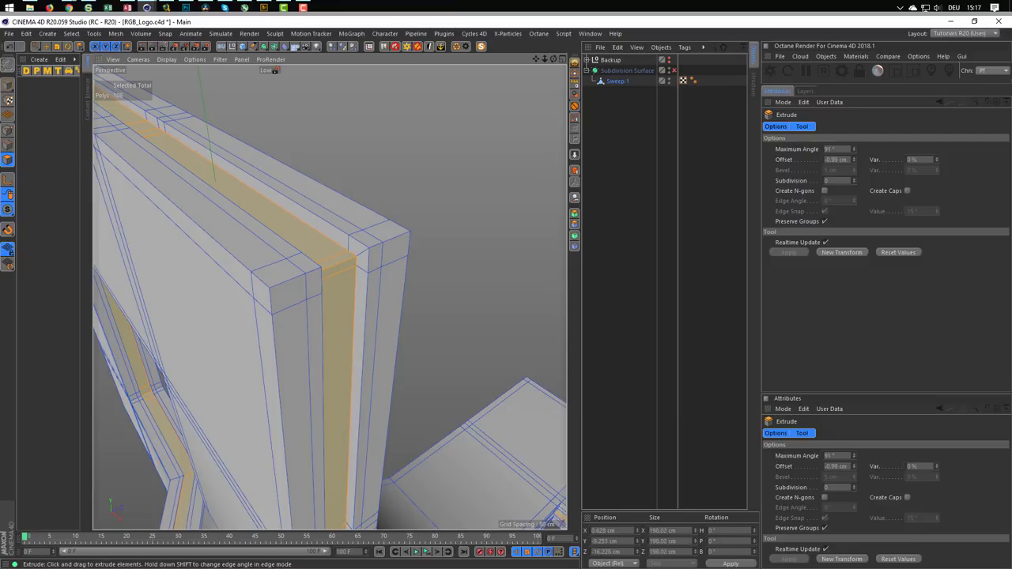
pyautogui.moveTo(352, 252)
pyautogui.mouseDown()
pyautogui.moveTo(349, 239)
pyautogui.moveTo(344, 254)
pyautogui.mouseUp()
pyautogui.moveTo(477, 226)
pyautogui.keyDown('alt'); pyautogui.mouseDown()
pyautogui.moveTo(293, 231)
pyautogui.moveTo(480, 242)
pyautogui.moveTo(131, 127)
pyautogui.moveTo(126, 85)
pyautogui.mouseUp(); pyautogui.keyUp('alt')
pyautogui.scroll(5, 131, 90)
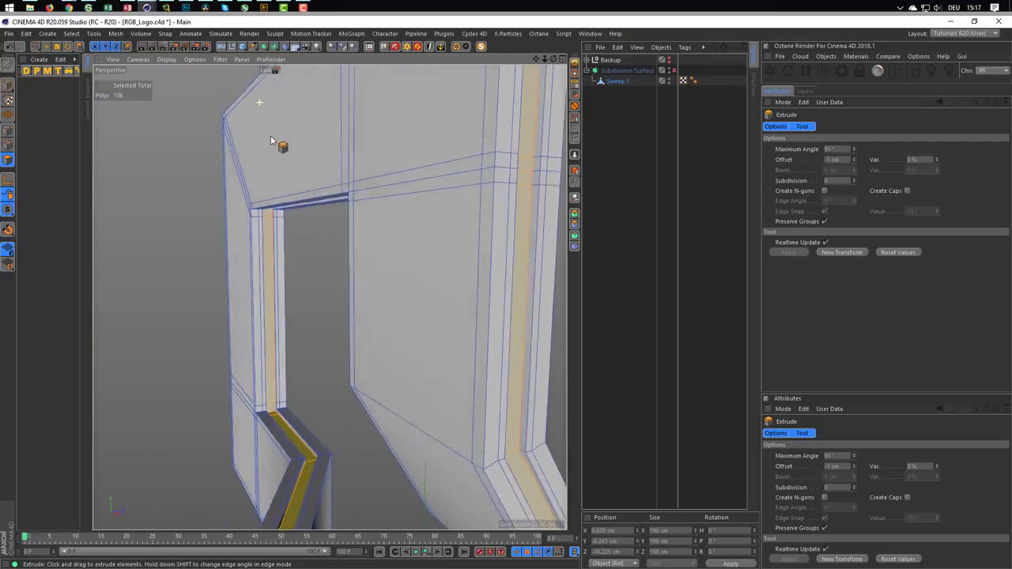
pyautogui.moveTo(317, 131)
pyautogui.keyDown('alt'); pyautogui.mouseDown()
pyautogui.moveTo(266, 135)
pyautogui.moveTo(276, 118)
pyautogui.moveTo(334, 172)
pyautogui.moveTo(242, 198)
pyautogui.moveTo(367, 192)
pyautogui.mouseUp(); pyautogui.keyUp('alt')
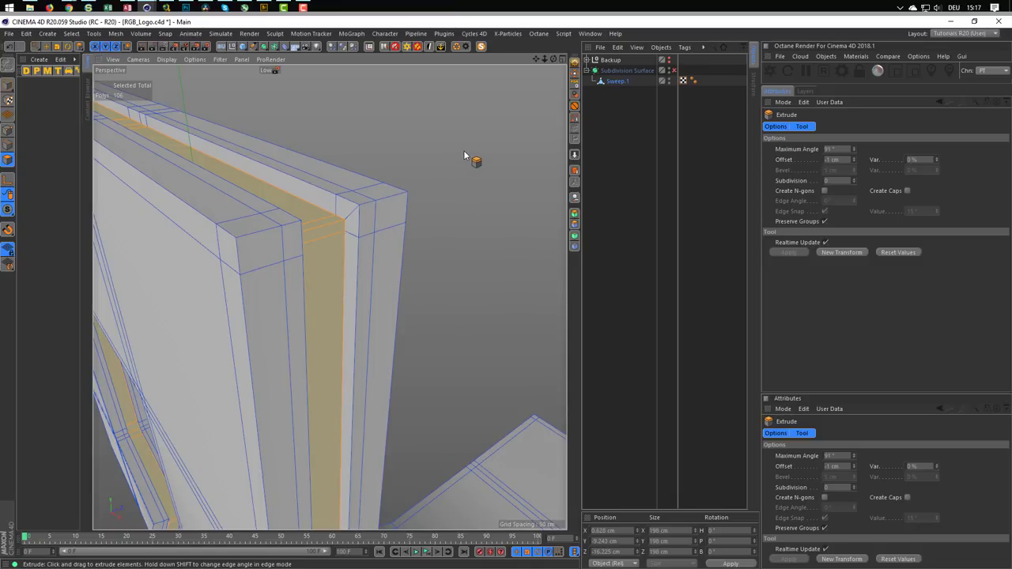
# Step: Split the selected strip polygons into a new Sweep object and hide Sweep.1
pyautogui.rightClick(464, 156)
pyautogui.click(490, 348)
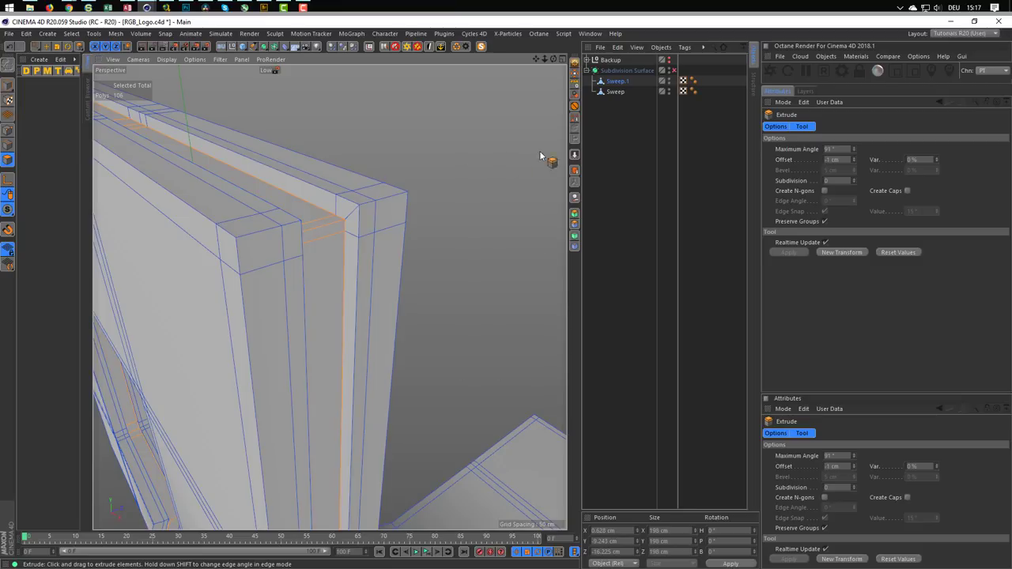
pyautogui.click(615, 92)
pyautogui.click(669, 79)
pyautogui.click(669, 80)
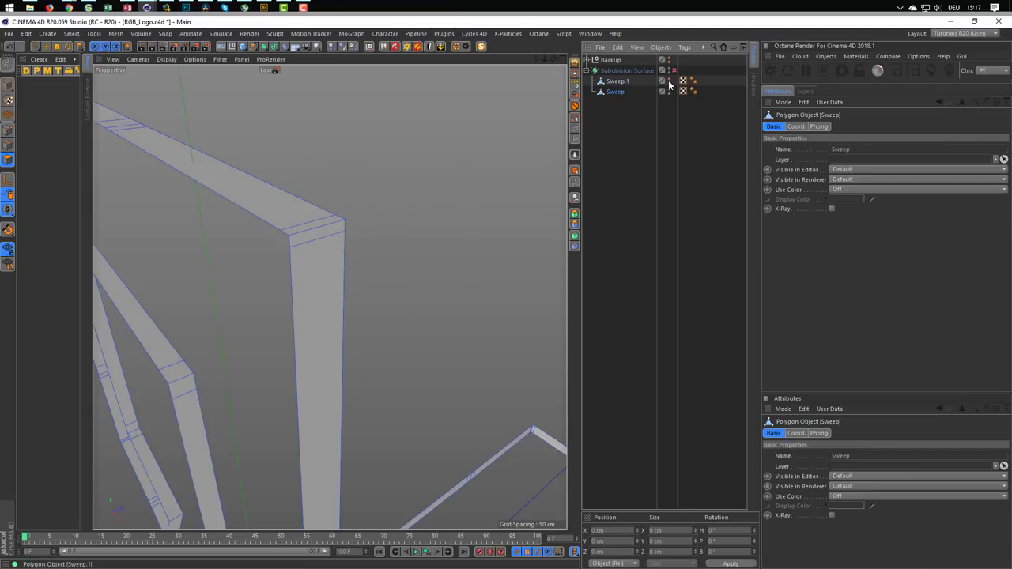
# Step: Frame, zoom and orbit the view to inspect the isolated strip
pyautogui.press('h')
pyautogui.scroll(3, 322, 276)
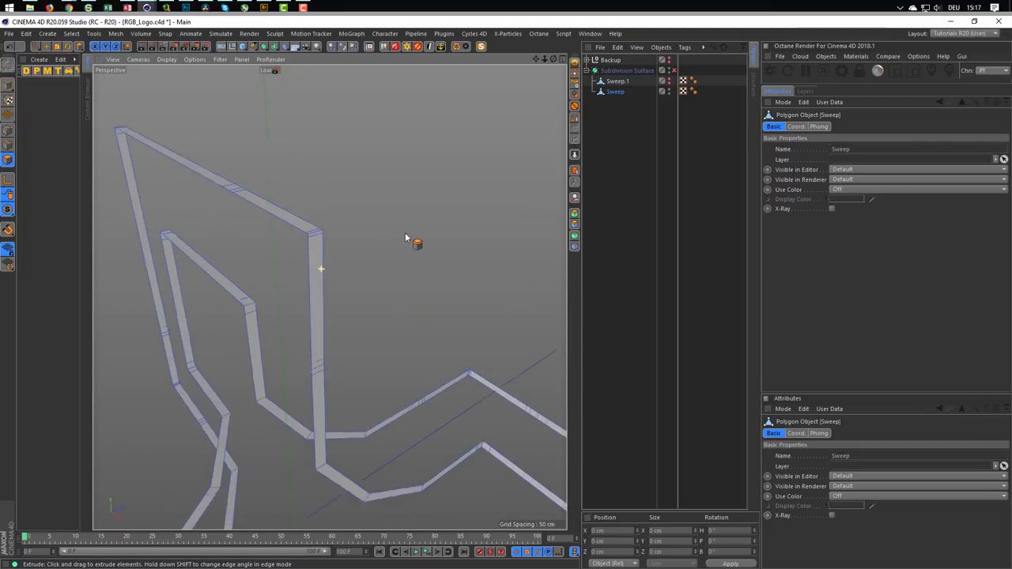
pyautogui.scroll(3, 322, 257)
pyautogui.moveTo(322, 257)
pyautogui.keyDown('alt'); pyautogui.mouseDown()
pyautogui.moveTo(226, 307)
pyautogui.moveTo(350, 255)
pyautogui.moveTo(341, 258)
pyautogui.mouseUp(); pyautogui.keyUp('alt')
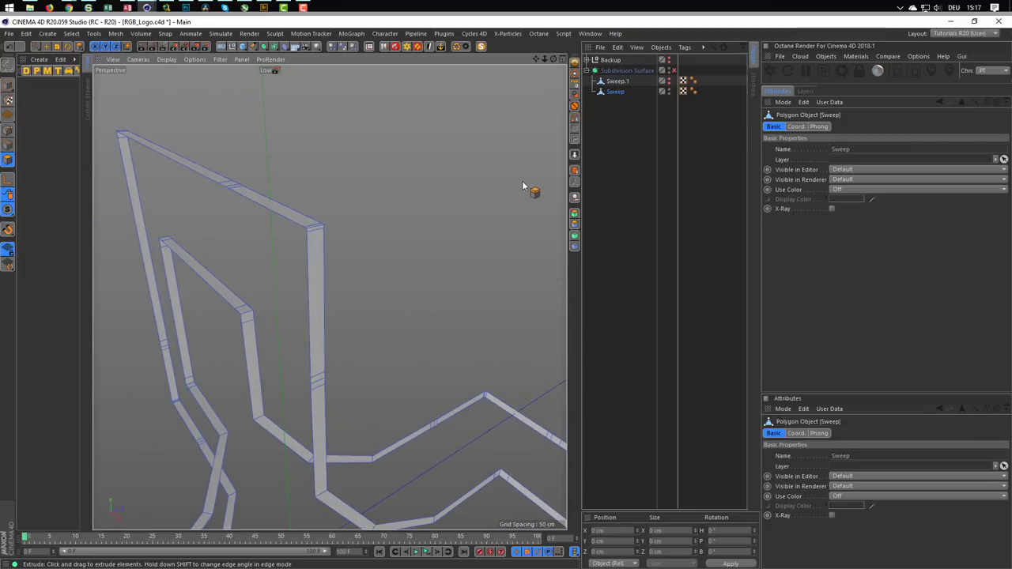
# Step: Unhide Sweep.1 and select the new Sweep strip object
pyautogui.click(669, 81)
pyautogui.press('d')
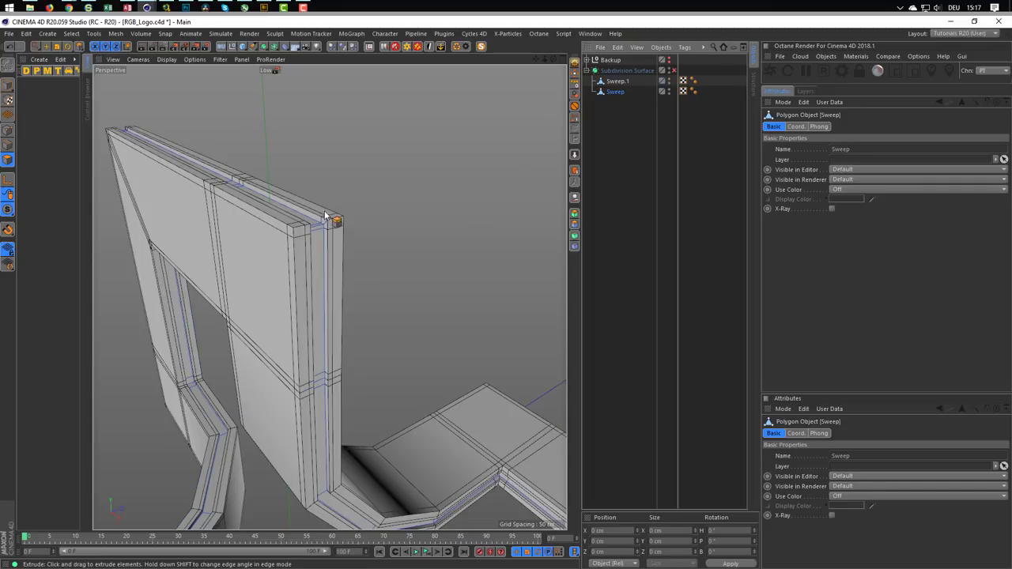
pyautogui.scroll(2, 355, 219)
pyautogui.scroll(3, 375, 209)
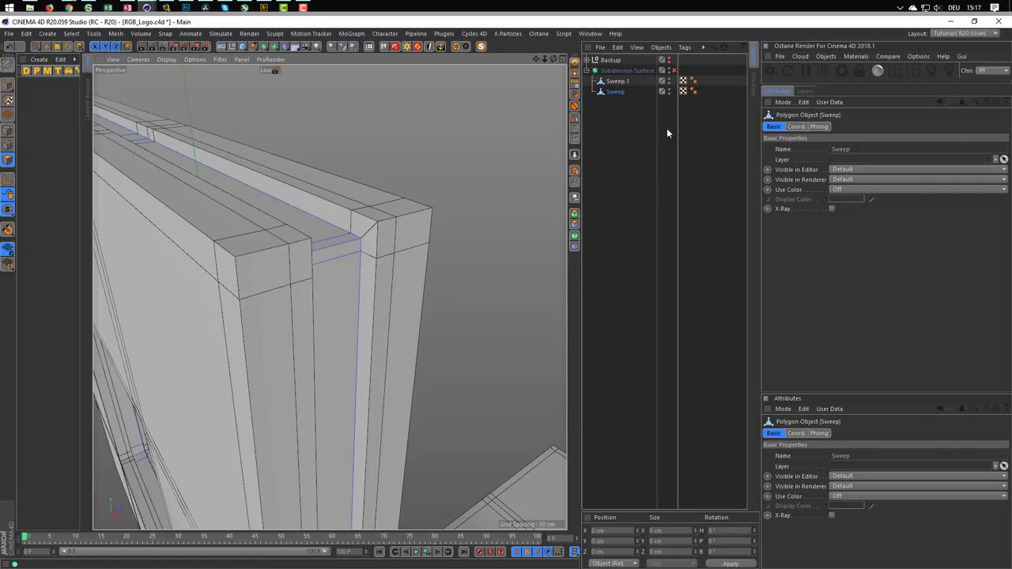
pyautogui.click(614, 93)
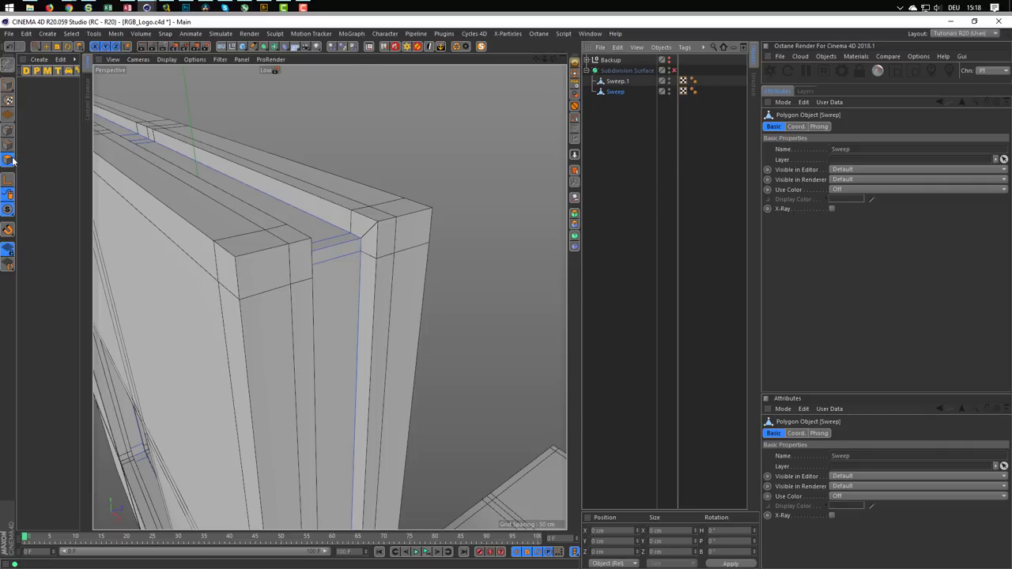
# Step: Paint-select the polygons on top of the Sweep strip
pyautogui.press('0')
pyautogui.press('9')
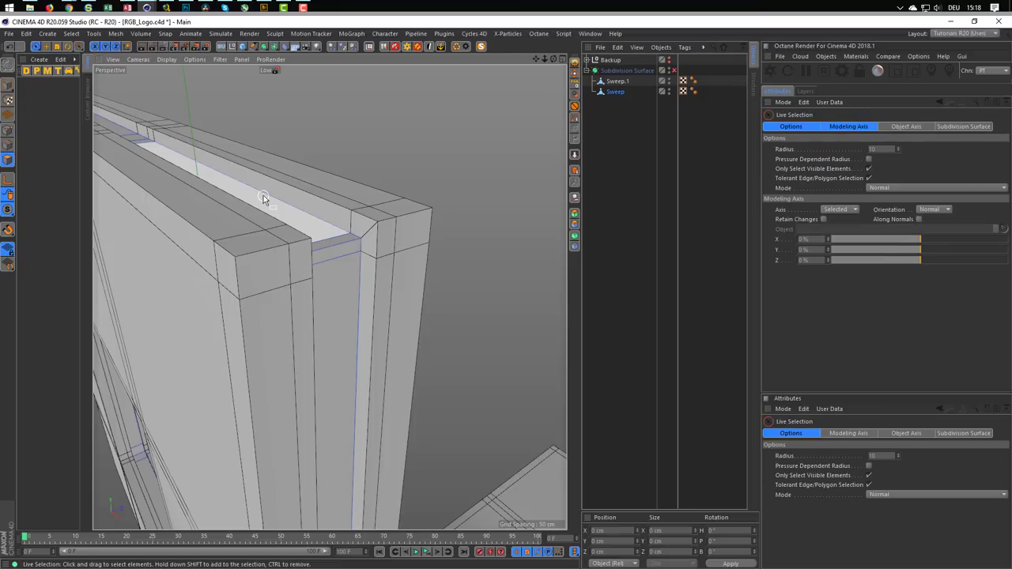
pyautogui.click(263, 196)
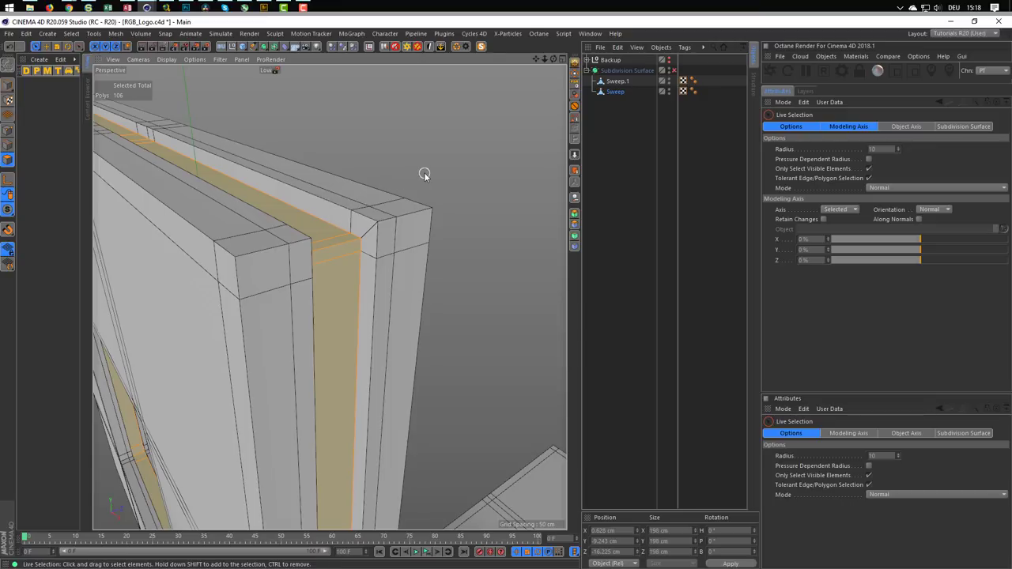
# Step: Extrude the strip polygons by 0.5 cm with Create Caps enabled
pyautogui.press('d')
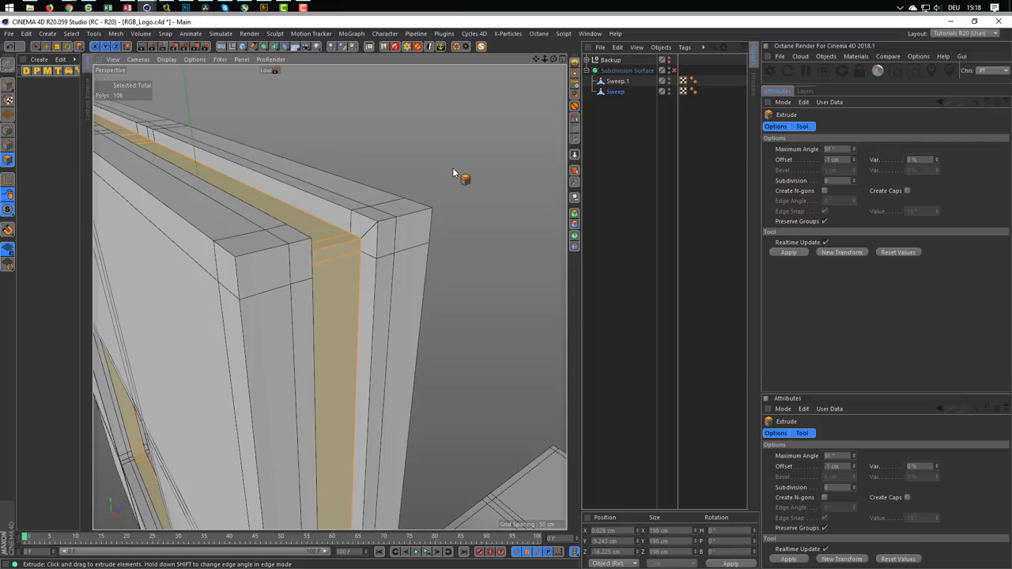
pyautogui.moveTo(453, 172); pyautogui.dragTo(475, 172)
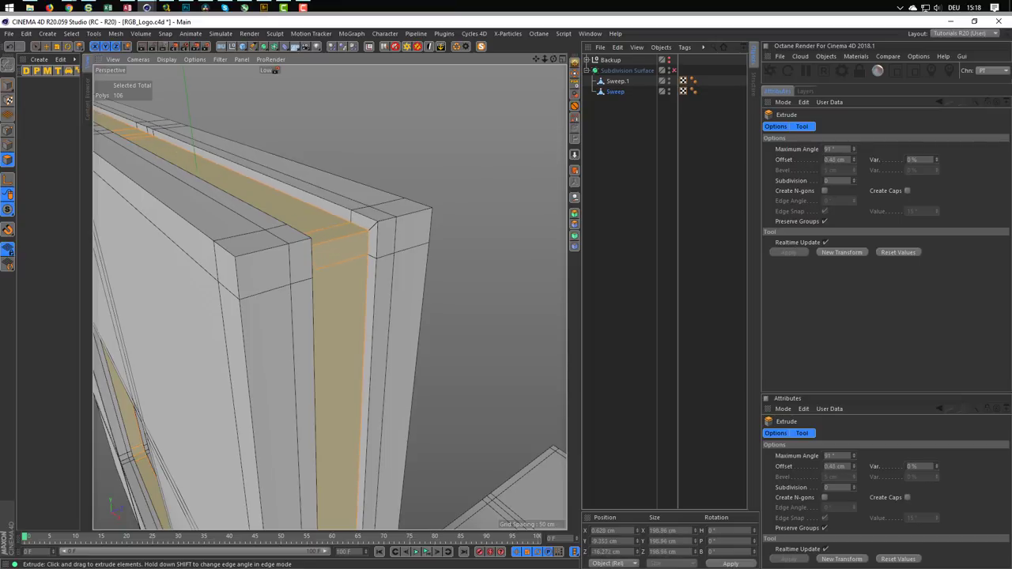
pyautogui.moveTo(474, 172); pyautogui.dragTo(476, 182)
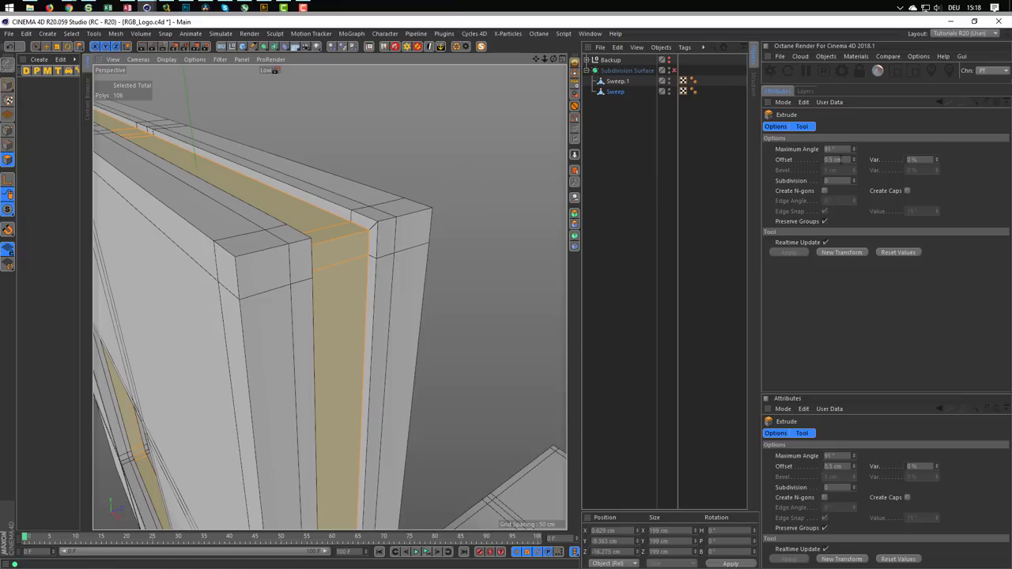
pyautogui.click(907, 191)
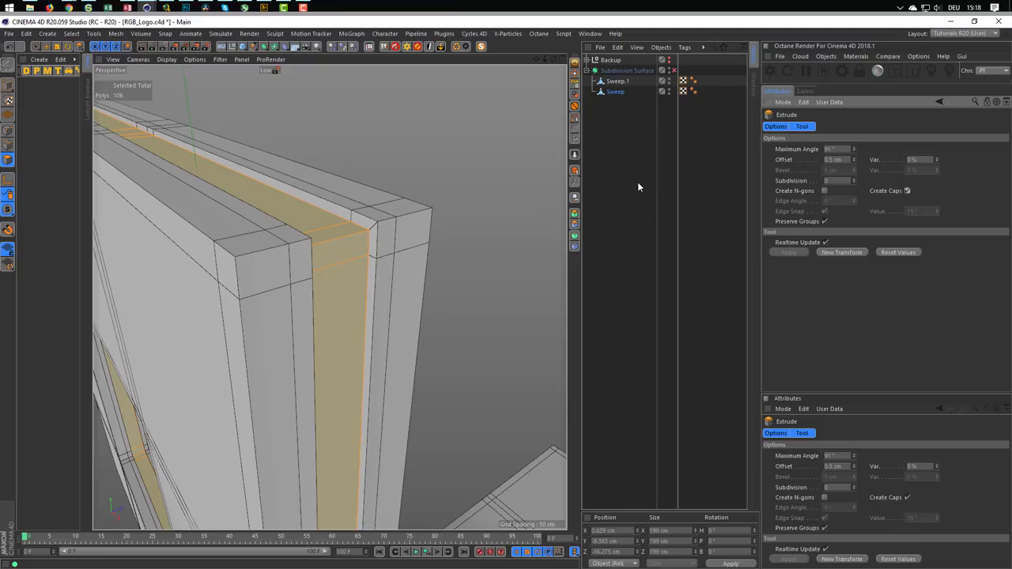
pyautogui.click(6, 146)
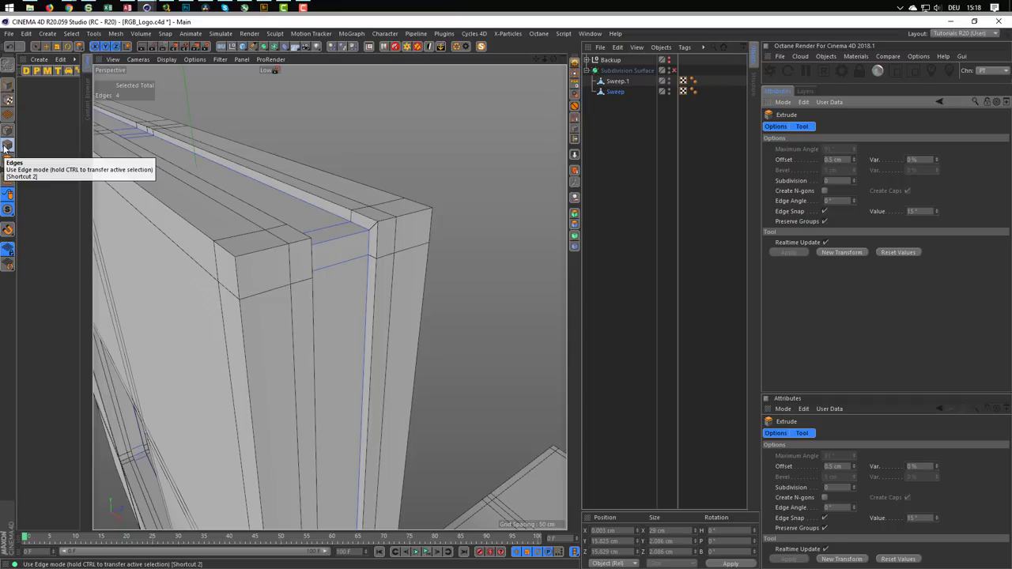
# Step: Connect the strip's ring of cross edges to cut a middle loop, then loop-select it
pyautogui.press('u')
pyautogui.press('b')
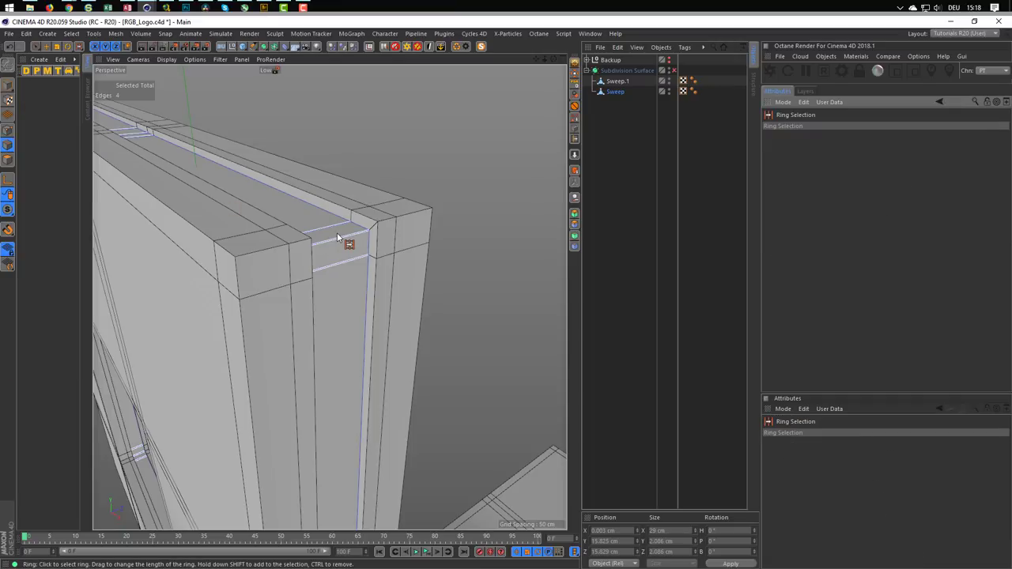
pyautogui.click(337, 233)
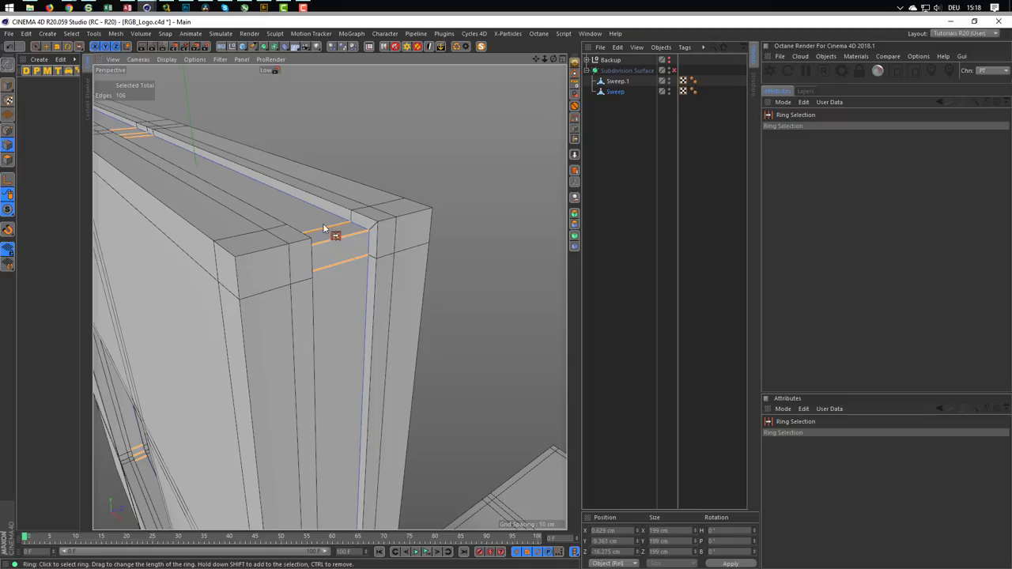
pyautogui.rightClick(434, 142)
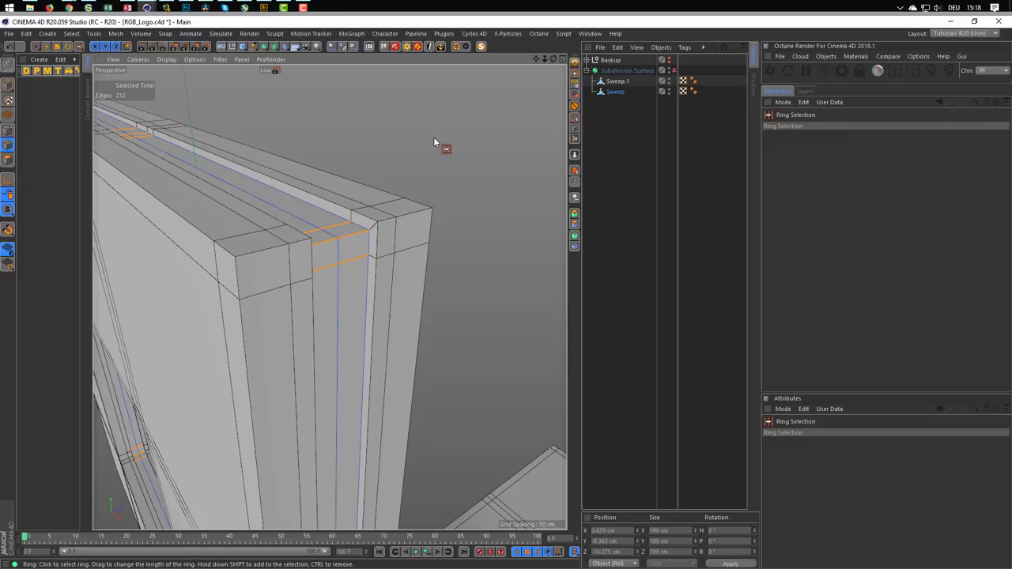
pyautogui.rightClick(433, 142)
pyautogui.click(474, 227)
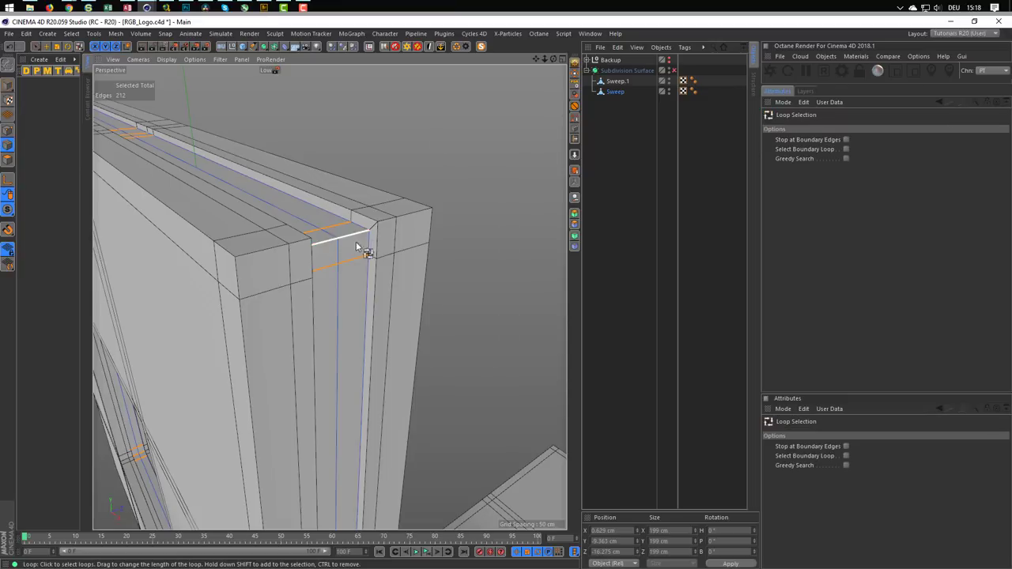
pyautogui.click(344, 251)
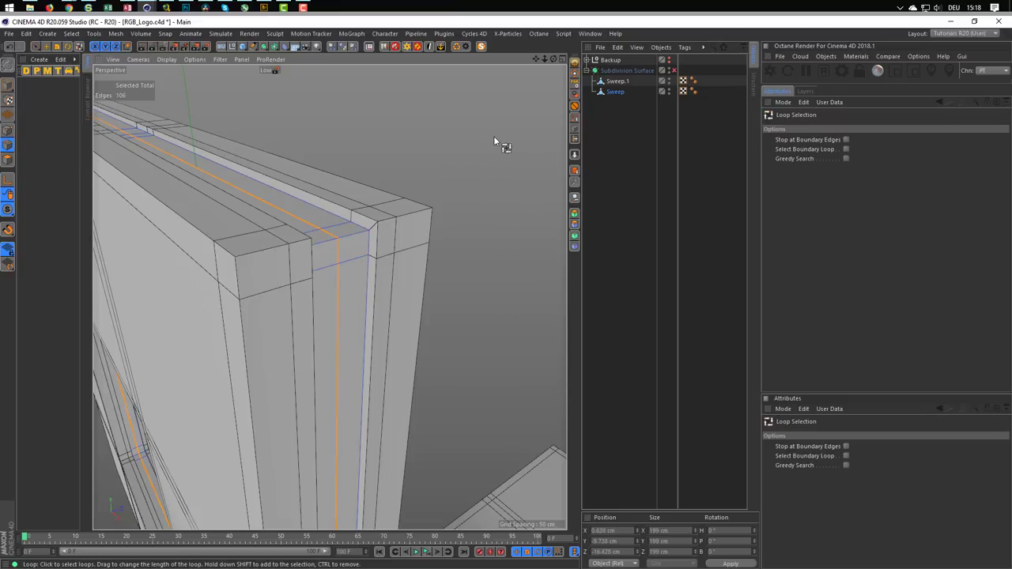
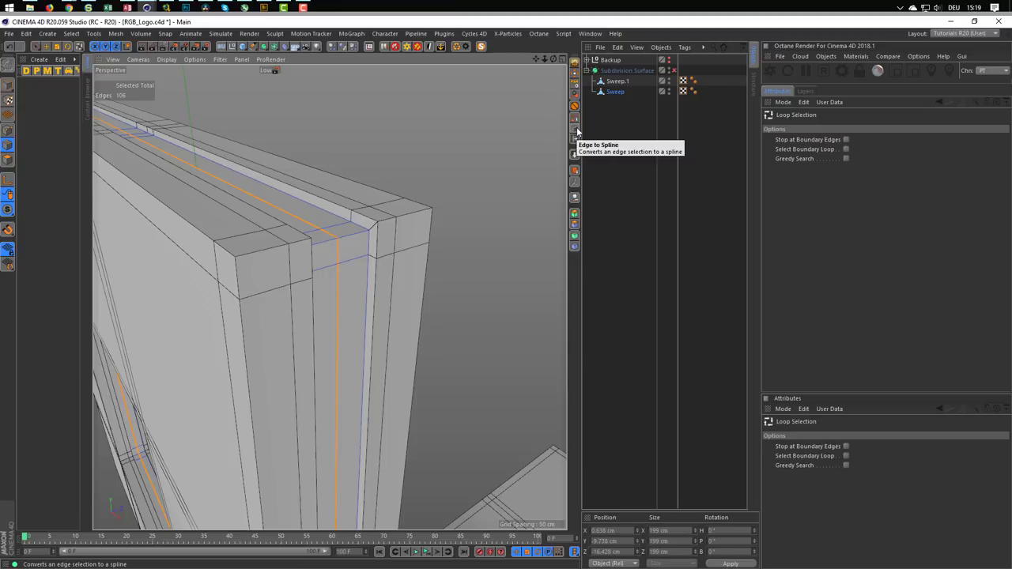
# Step: Convert the selected edge loop to a spline, move it to the top level and name it LightStripe
pyautogui.click(116, 37)
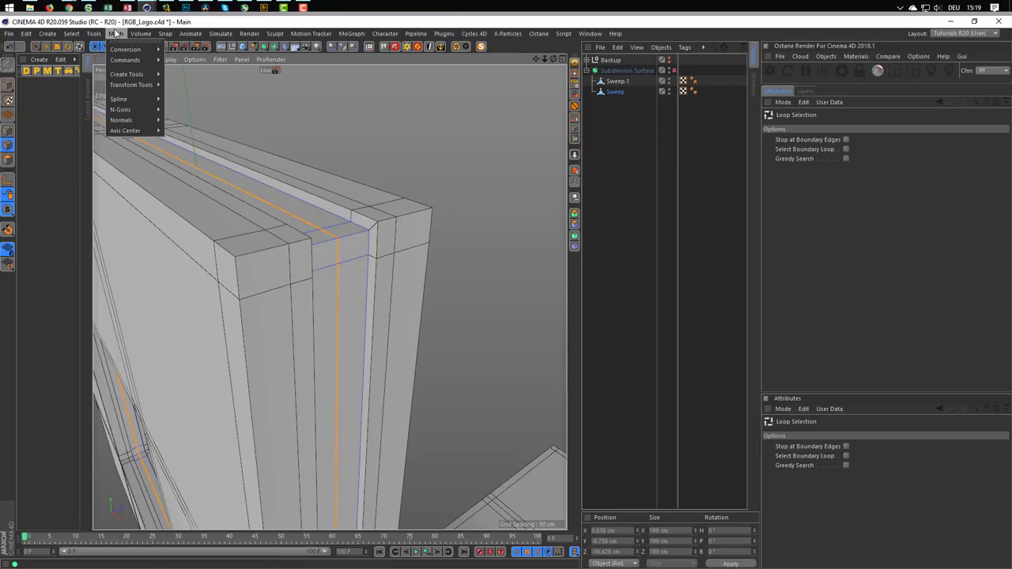
pyautogui.moveTo(125, 60)
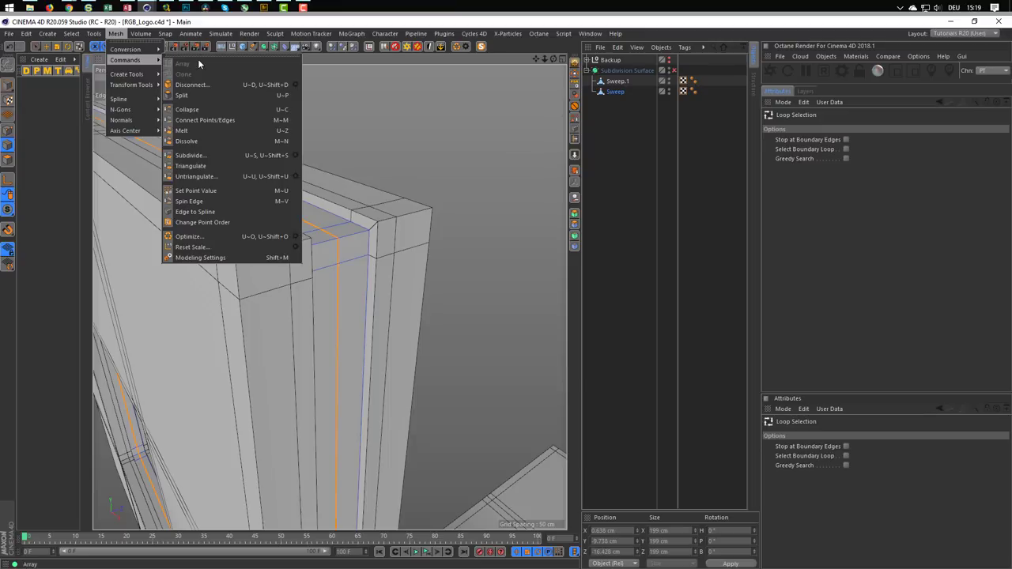
pyautogui.click(200, 213)
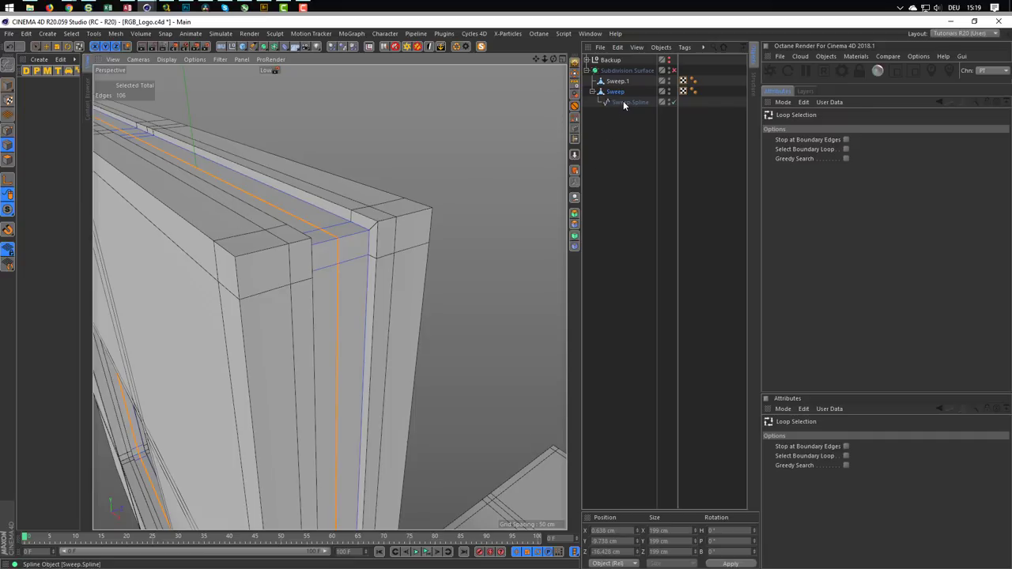
pyautogui.moveTo(623, 102); pyautogui.dragTo(623, 66)
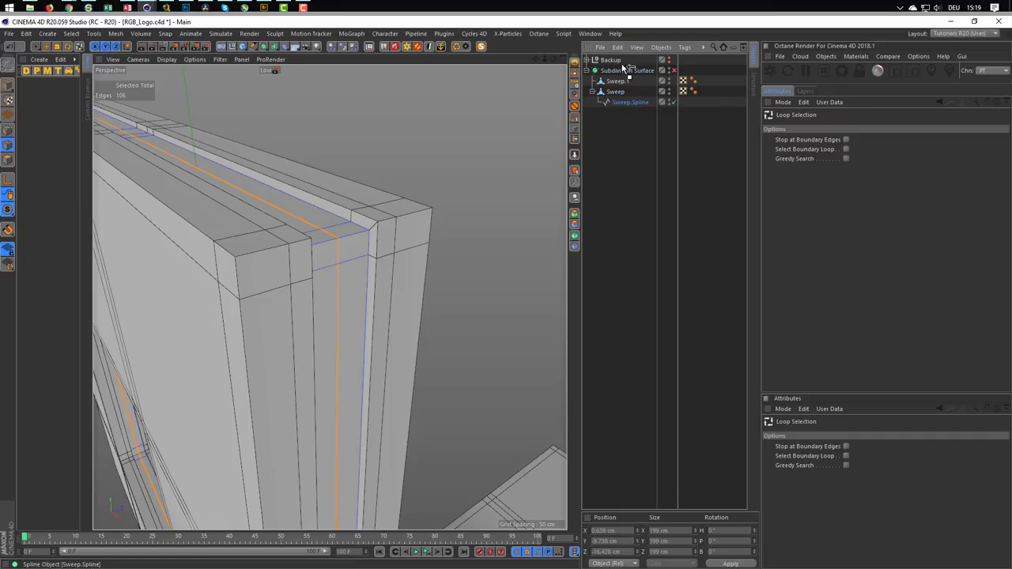
pyautogui.moveTo(623, 67); pyautogui.dragTo(624, 66)
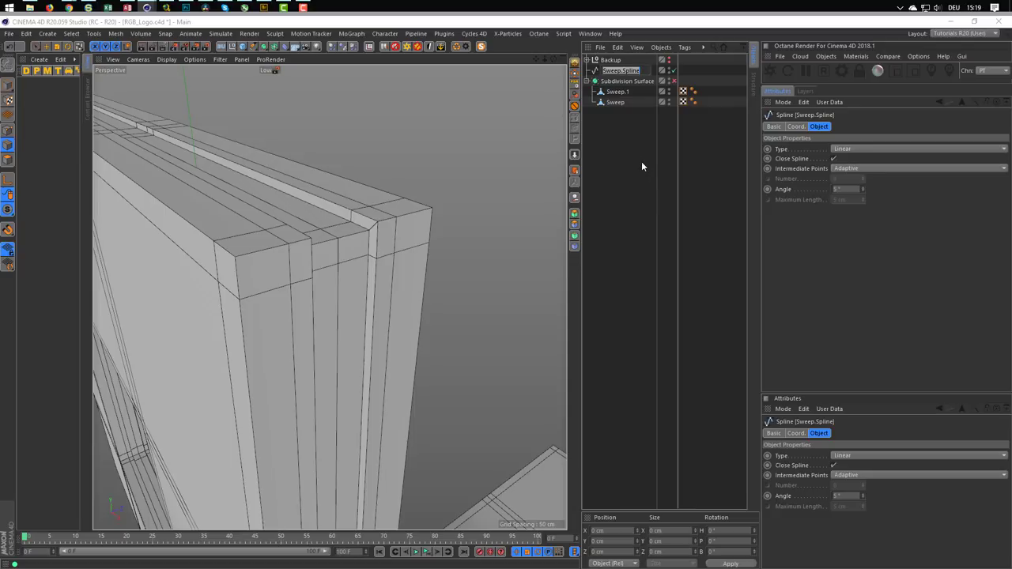
pyautogui.write('Light')
pyautogui.write('St')
pyautogui.write('ripe')
pyautogui.press('Return')
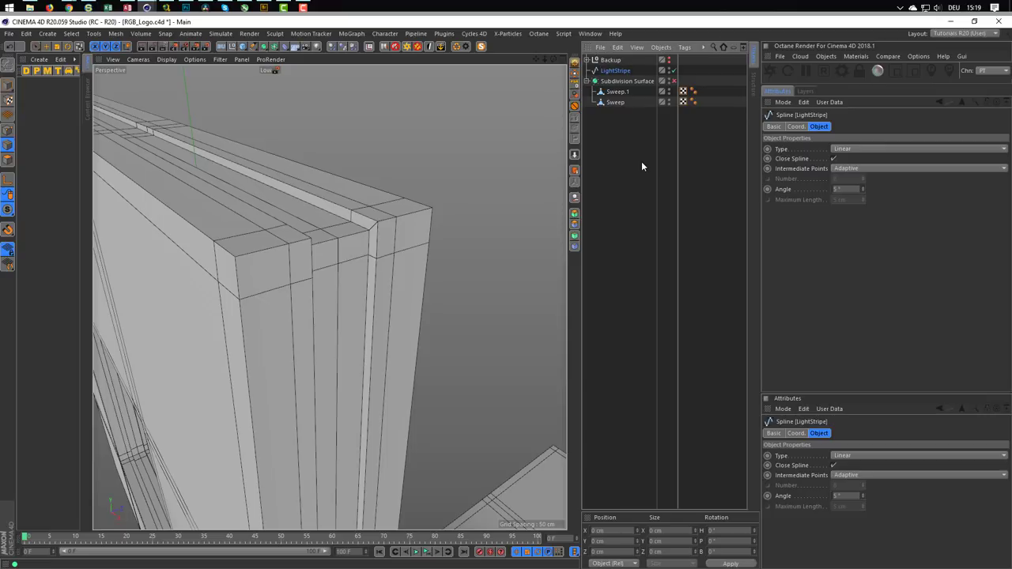
pyautogui.click(617, 102)
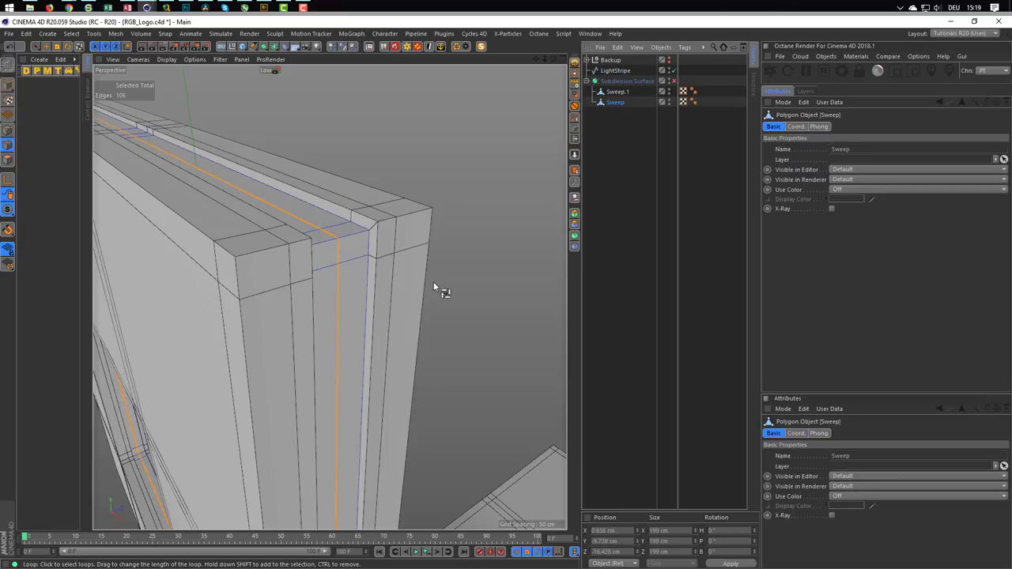
# Step: Loop-select the unwanted edge loop on the Sweep frame and dissolve it
pyautogui.click(346, 254)
pyautogui.click(345, 254)
pyautogui.rightClick(484, 226)
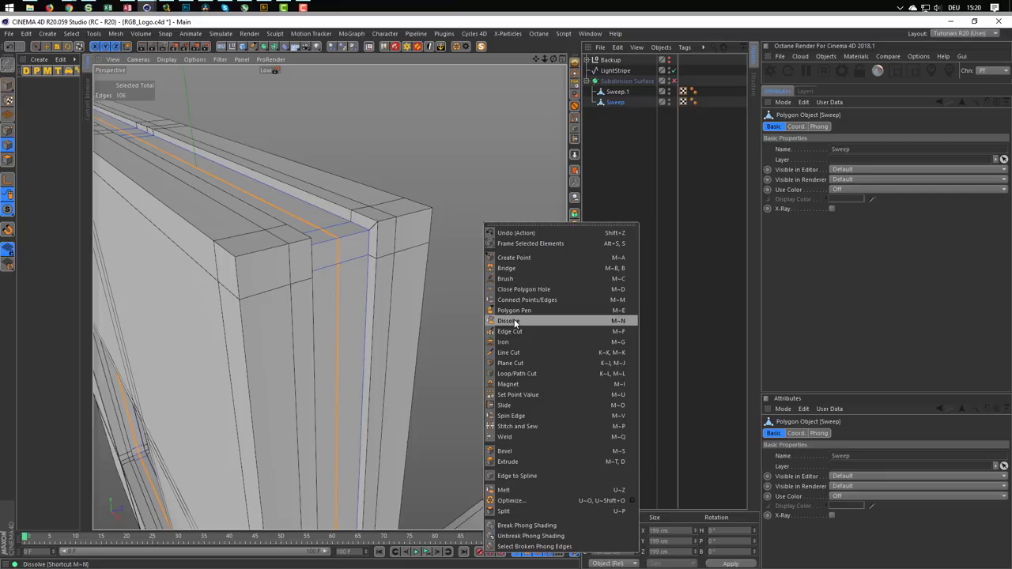
pyautogui.click(514, 321)
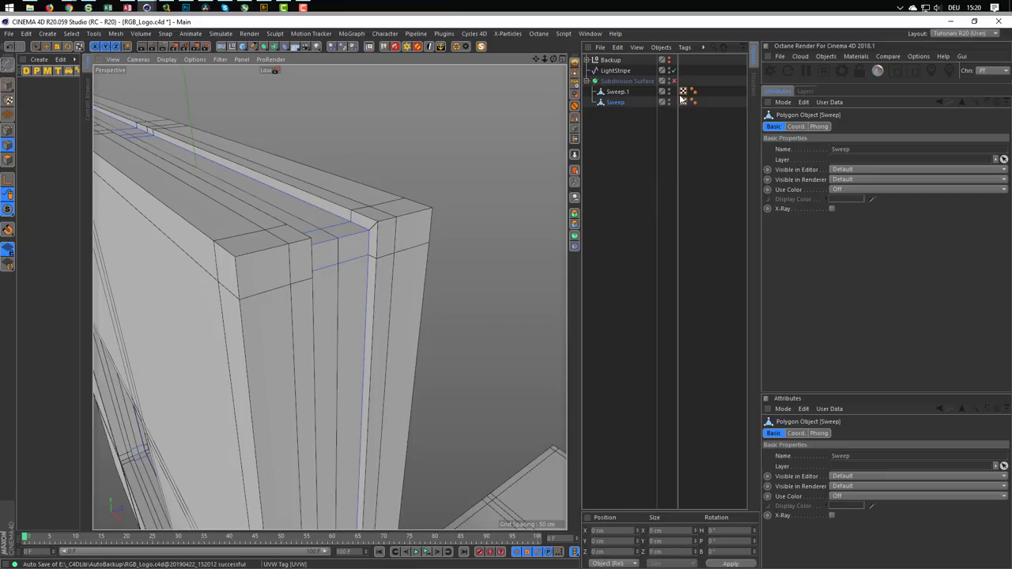
# Step: Switch to Polygon mode and loop-select the band of faces along the frame
pyautogui.click(674, 72)
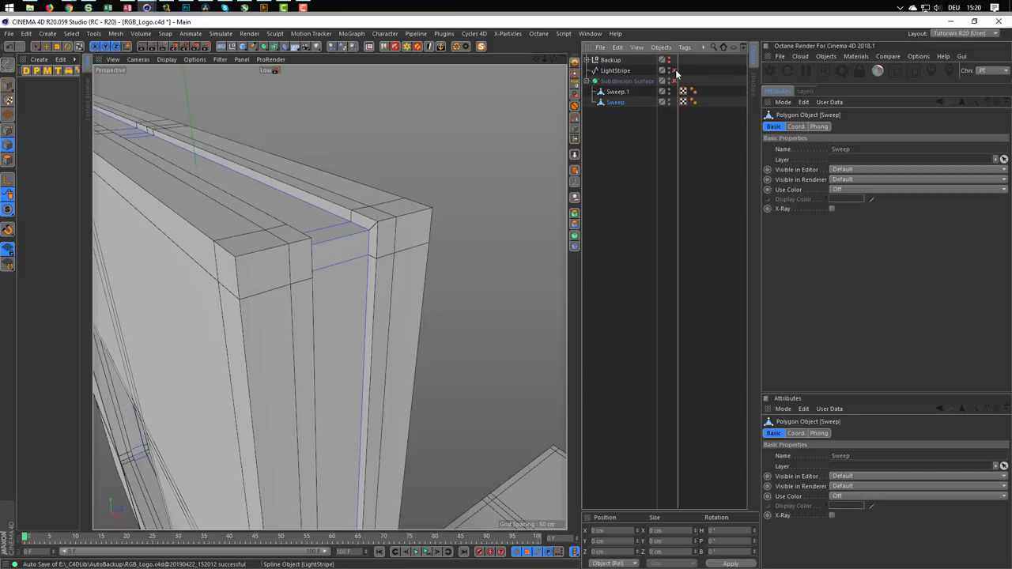
pyautogui.click(371, 258)
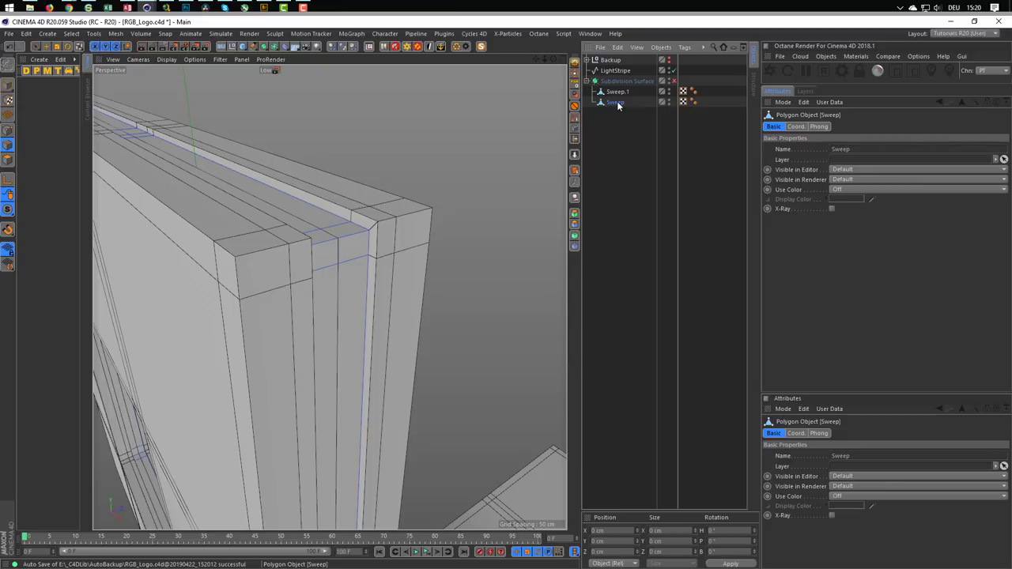
pyautogui.click(8, 160)
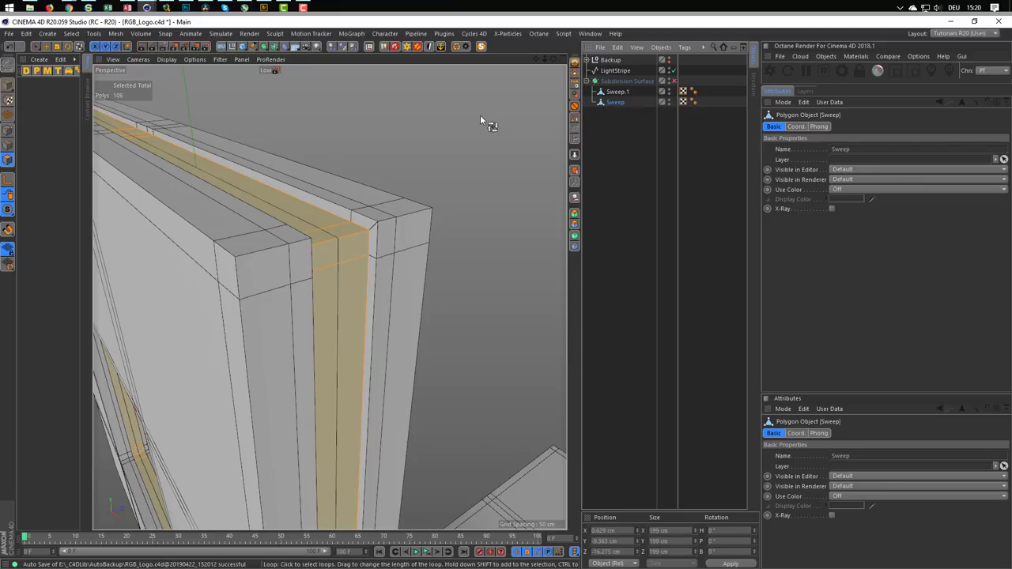
# Step: Extrude the face band with a 0.5 cm offset and Create Caps off, then return to Model mode
pyautogui.press('d')
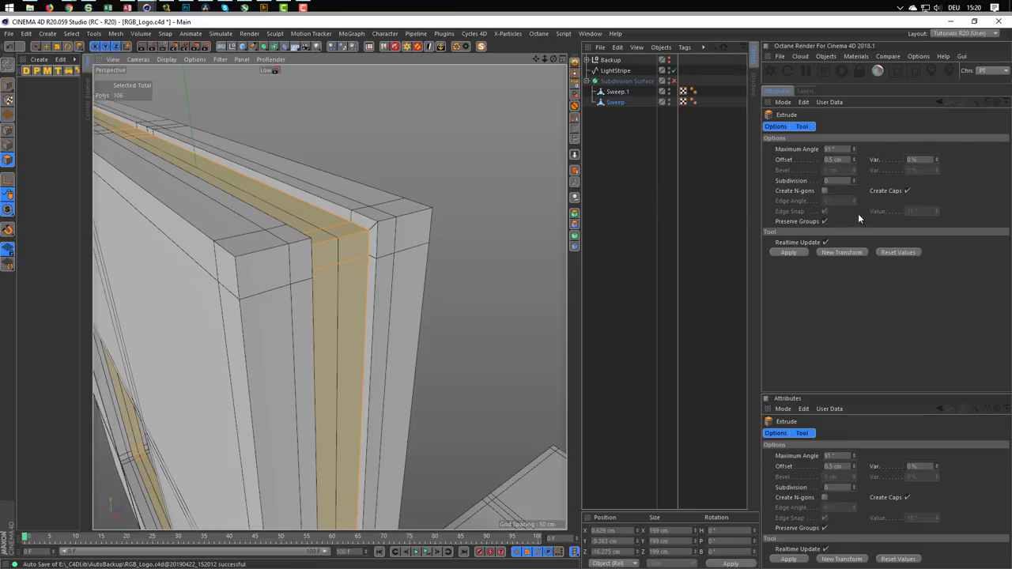
pyautogui.click(907, 190)
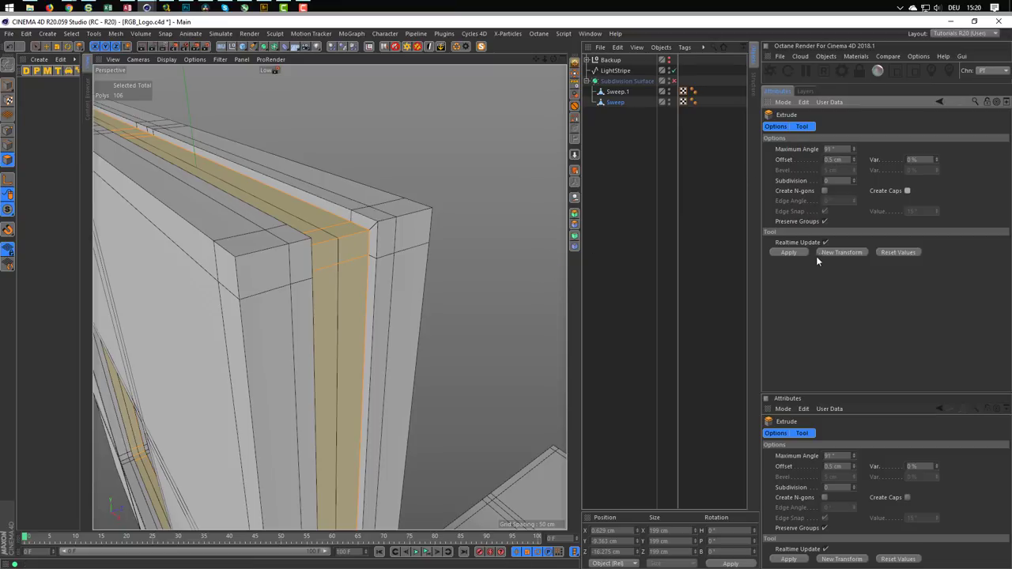
pyautogui.click(789, 252)
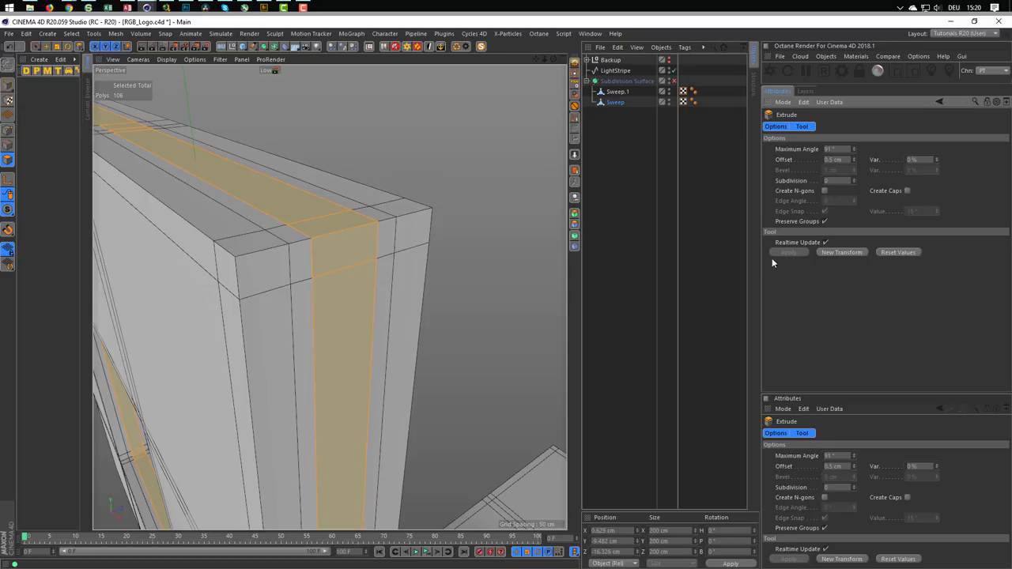
pyautogui.scroll(2, 388, 226)
pyautogui.moveTo(388, 226)
pyautogui.keyDown('alt'); pyautogui.mouseDown()
pyautogui.moveTo(428, 221)
pyautogui.moveTo(346, 240)
pyautogui.mouseUp(); pyautogui.keyUp('alt')
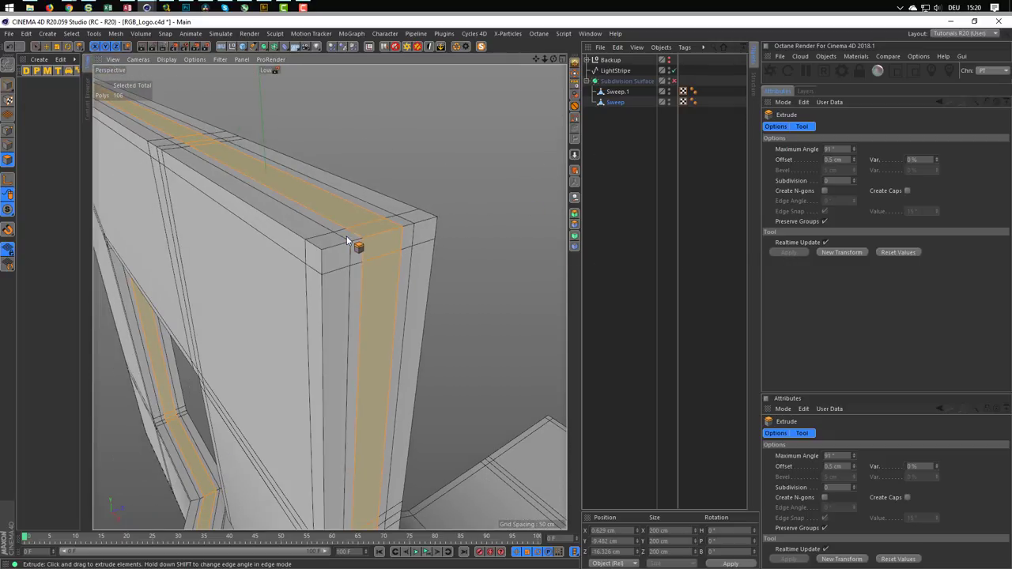
pyautogui.click(669, 93)
pyautogui.keyDown('alt'); pyautogui.moveTo(445, 264); pyautogui.dragTo(367, 262); pyautogui.keyUp('alt')
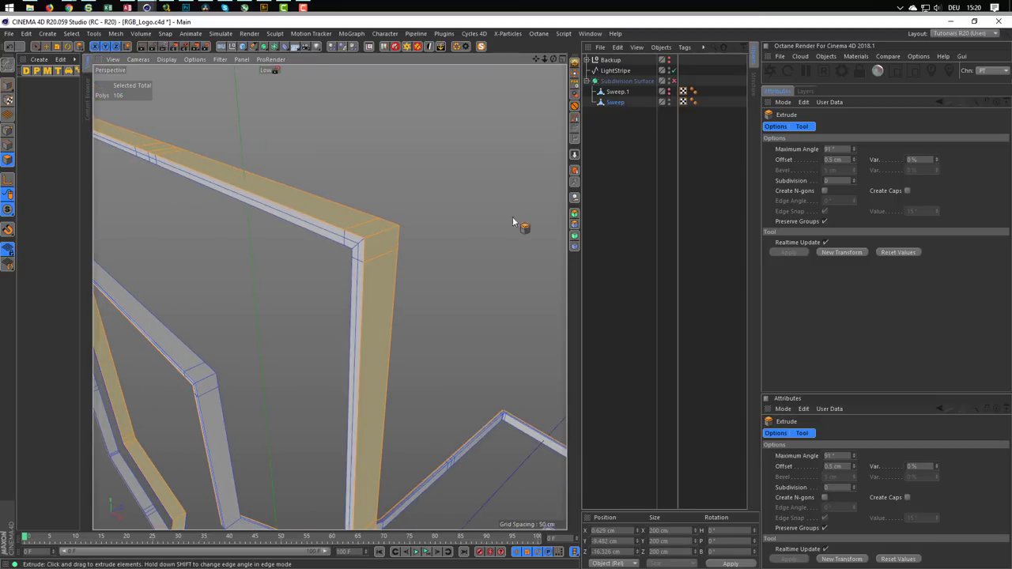
pyautogui.click(7, 84)
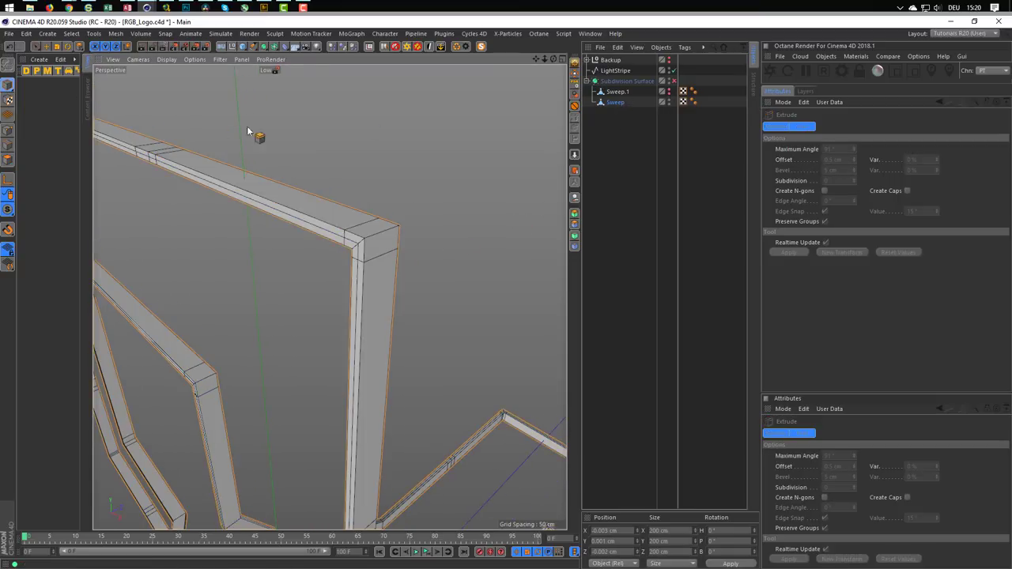
# Step: Turn on X-Ray for the Sweep frame and orbit around to inspect LightStripe's path
pyautogui.click(637, 103)
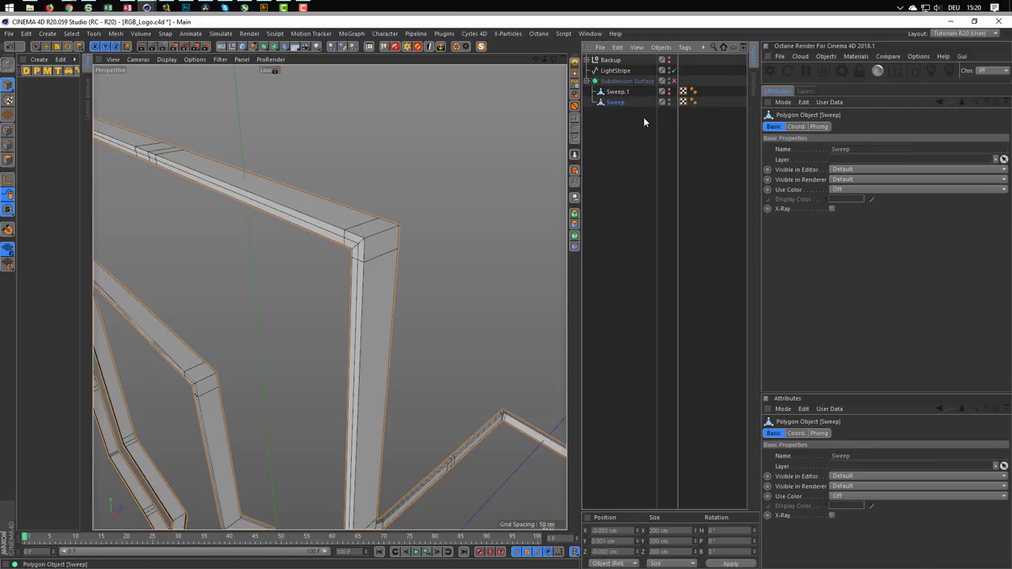
pyautogui.click(833, 208)
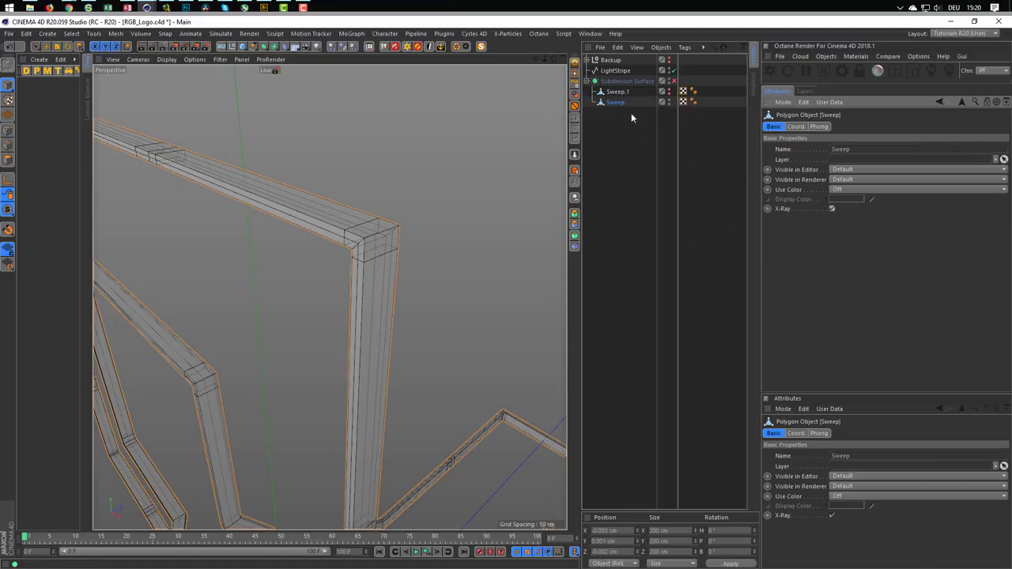
pyautogui.click(620, 72)
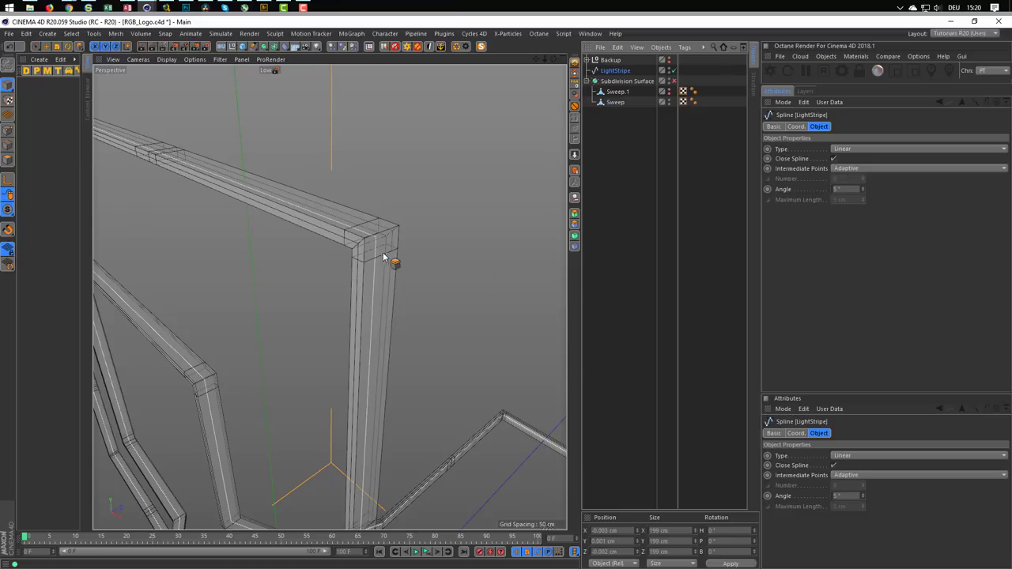
pyautogui.moveTo(391, 260)
pyautogui.keyDown('alt'); pyautogui.mouseDown()
pyautogui.moveTo(419, 255)
pyautogui.moveTo(409, 332)
pyautogui.moveTo(341, 361)
pyautogui.moveTo(248, 306)
pyautogui.moveTo(226, 266)
pyautogui.moveTo(442, 269)
pyautogui.moveTo(402, 263)
pyautogui.mouseUp(); pyautogui.keyUp('alt')
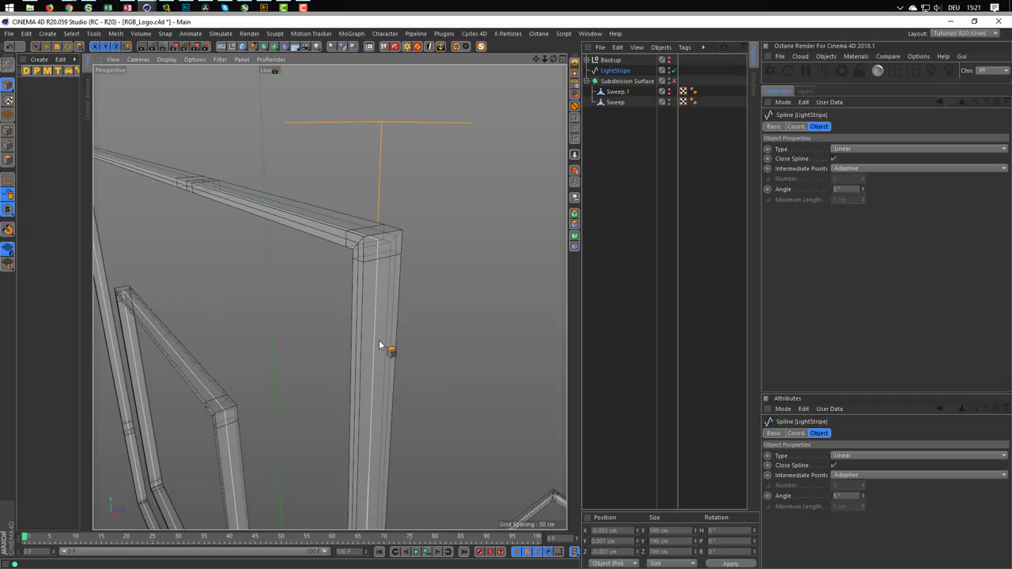
pyautogui.moveTo(198, 379)
pyautogui.keyDown('alt'); pyautogui.mouseDown()
pyautogui.moveTo(293, 287)
pyautogui.moveTo(240, 355)
pyautogui.moveTo(248, 329)
pyautogui.mouseUp(); pyautogui.keyUp('alt')
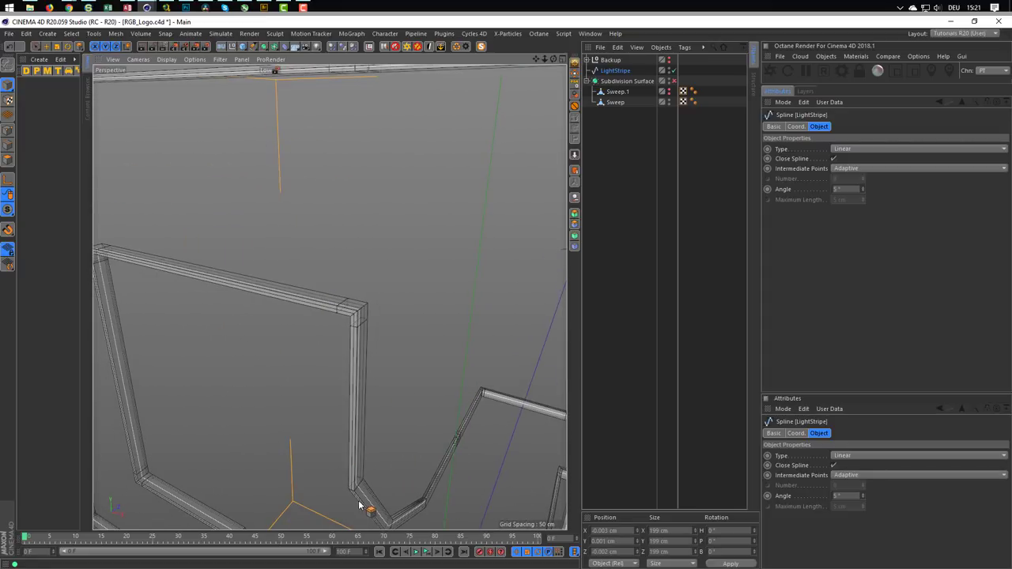
pyautogui.moveTo(357, 378)
pyautogui.keyDown('alt'); pyautogui.mouseDown()
pyautogui.moveTo(324, 409)
pyautogui.moveTo(404, 328)
pyautogui.mouseUp(); pyautogui.keyUp('alt')
pyautogui.moveTo(481, 181)
pyautogui.keyDown('alt'); pyautogui.mouseDown()
pyautogui.moveTo(413, 240)
pyautogui.moveTo(400, 233)
pyautogui.moveTo(468, 222)
pyautogui.mouseUp(); pyautogui.keyUp('alt')
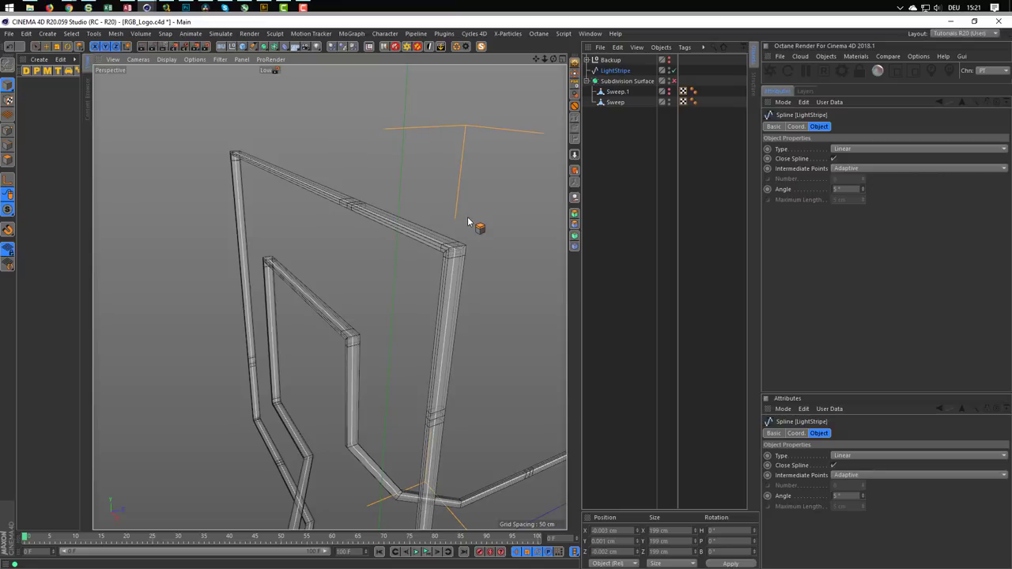
pyautogui.click(615, 102)
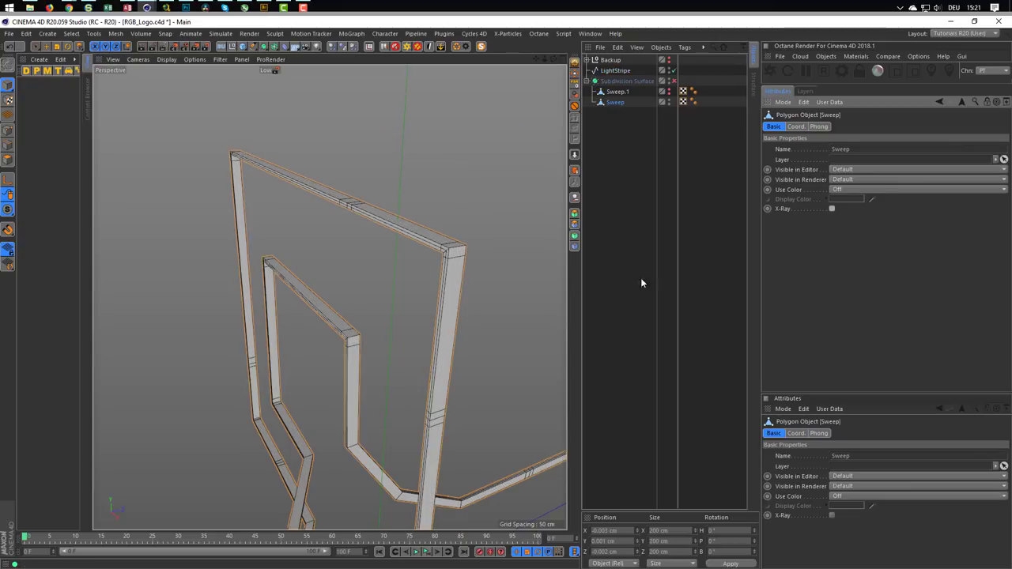
pyautogui.keyDown('alt'); pyautogui.moveTo(384, 258); pyautogui.dragTo(328, 261, button='middle'); pyautogui.keyUp('alt')
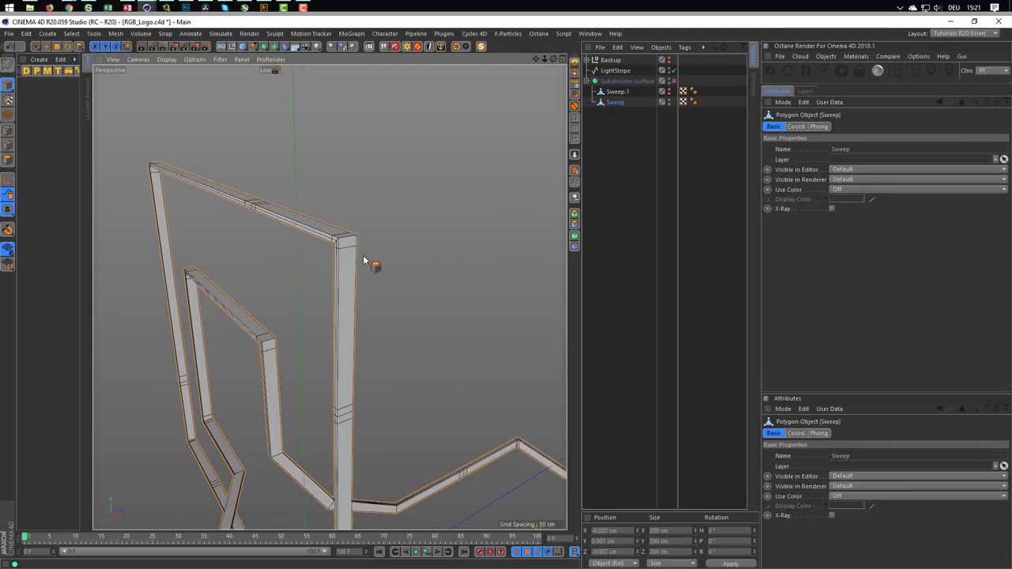
pyautogui.click(624, 82)
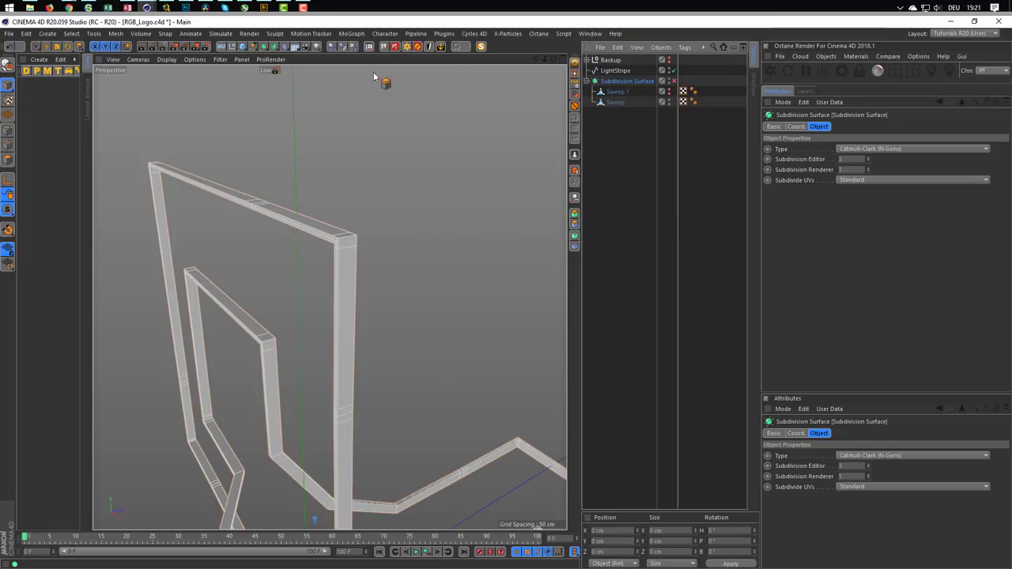
pyautogui.keyDown('shift'); pyautogui.click(234, 49); pyautogui.keyUp('shift')
pyautogui.moveTo(600, 132)
pyautogui.mouseDown()
pyautogui.moveTo(614, 102)
pyautogui.moveTo(605, 93)
pyautogui.moveTo(614, 114)
pyautogui.mouseUp()
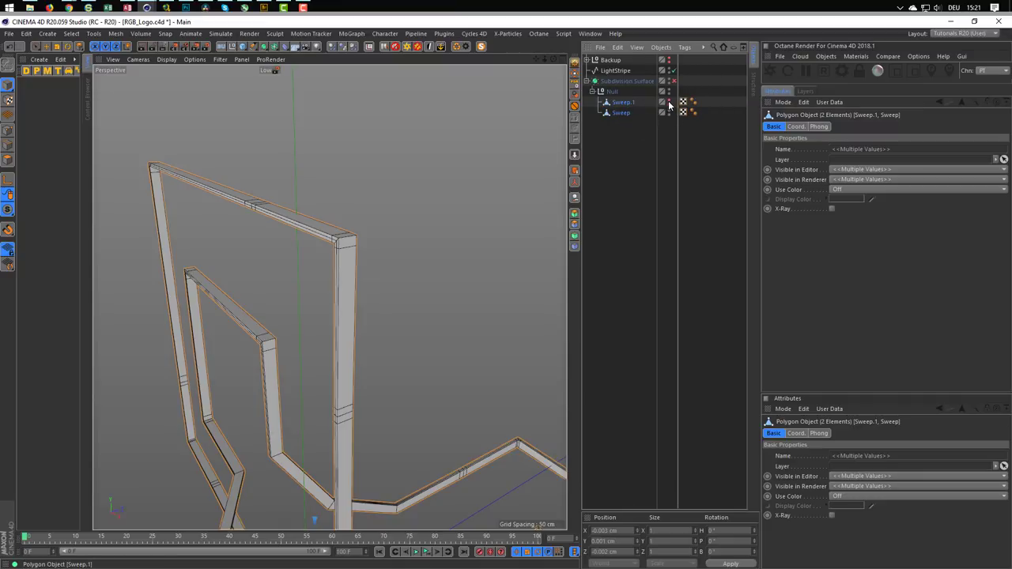
pyautogui.click(629, 120)
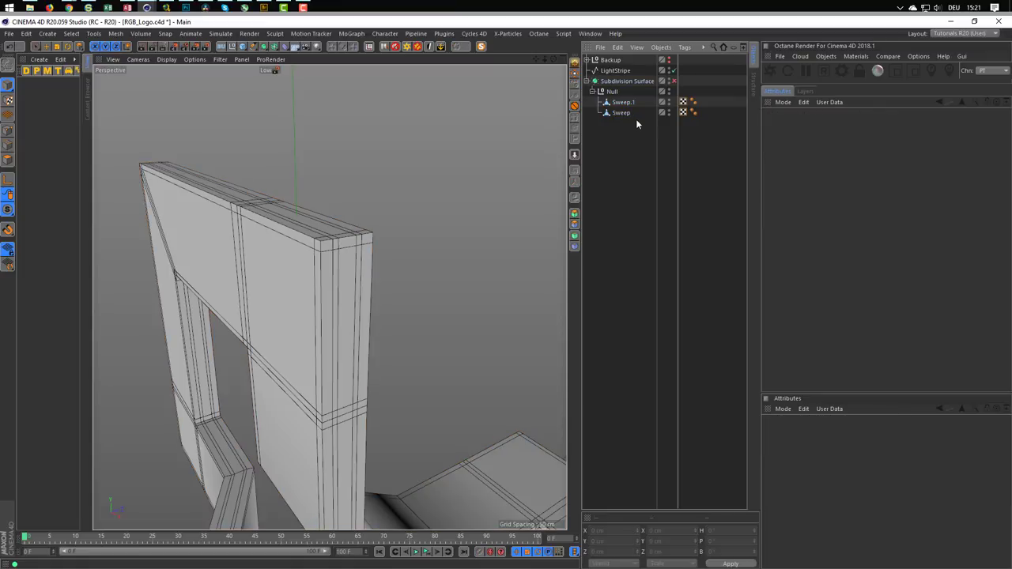
pyautogui.click(673, 80)
pyautogui.scroll(4, 348, 260)
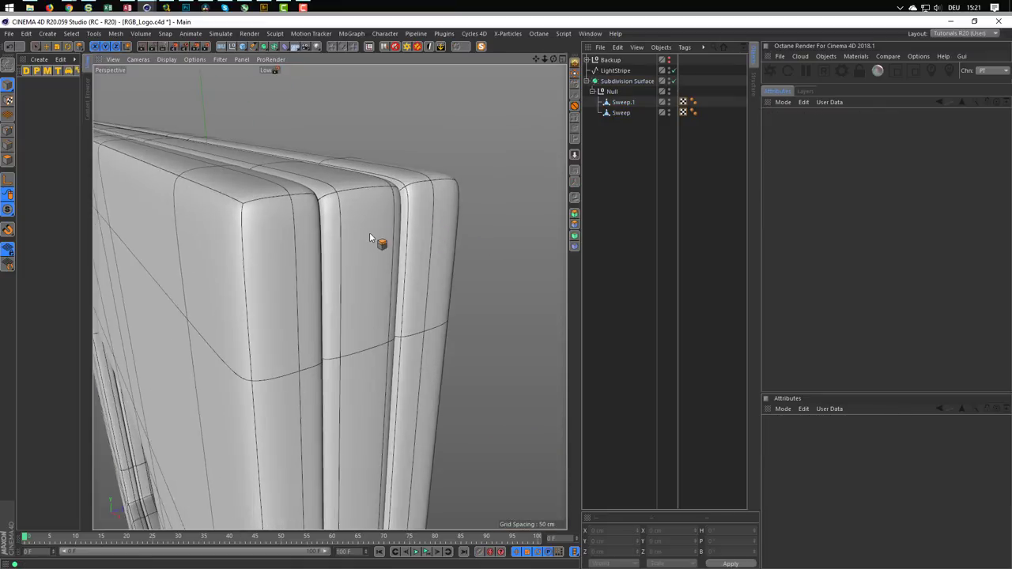
pyautogui.moveTo(369, 237)
pyautogui.keyDown('alt'); pyautogui.mouseDown()
pyautogui.moveTo(474, 232)
pyautogui.moveTo(383, 233)
pyautogui.mouseUp(); pyautogui.keyUp('alt')
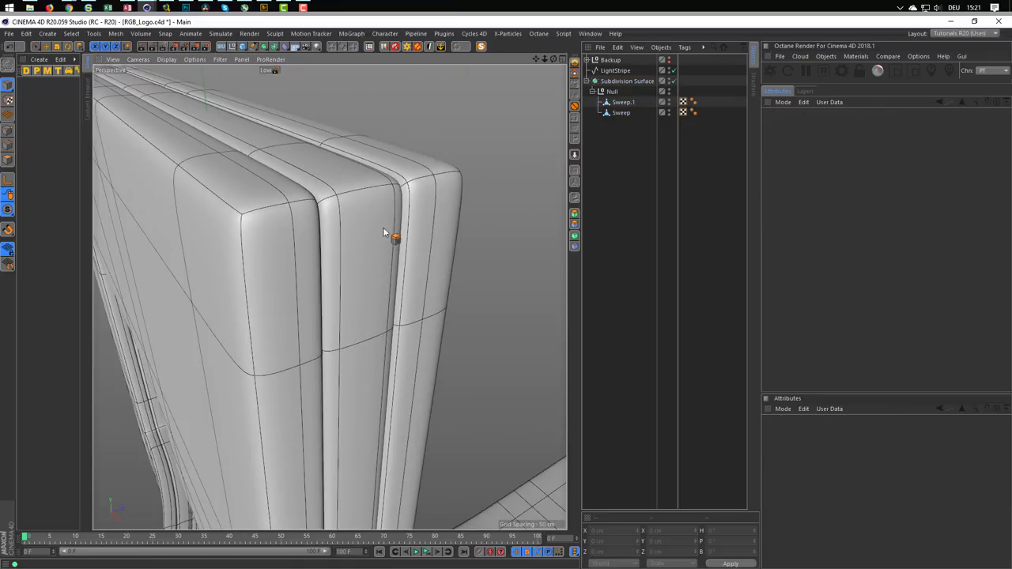
pyautogui.click(668, 114)
pyautogui.click(668, 114)
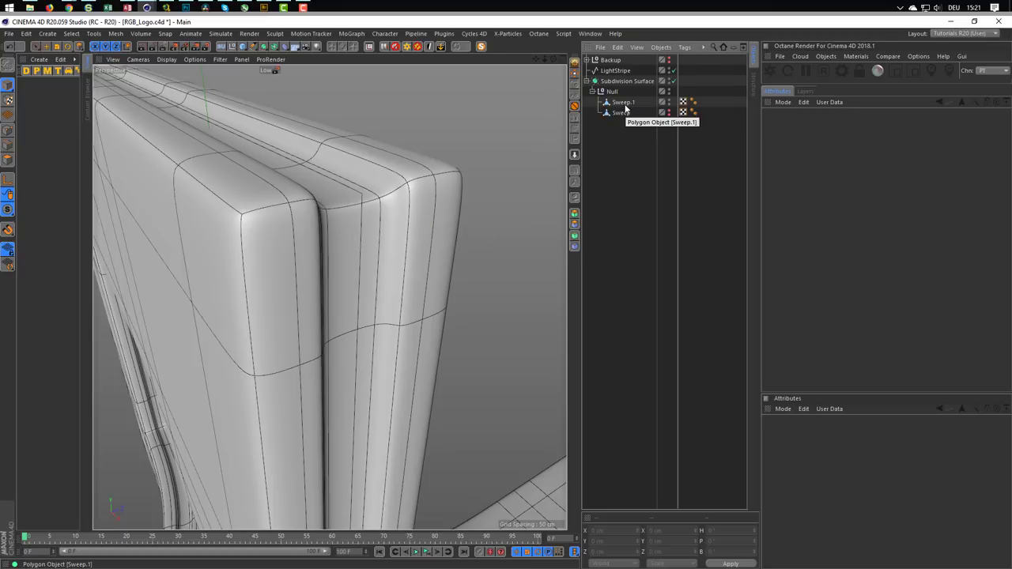
# Step: With Subdivision Surface disabled, put Sweep.1 in Edge mode with Loop Select active
pyautogui.click(673, 81)
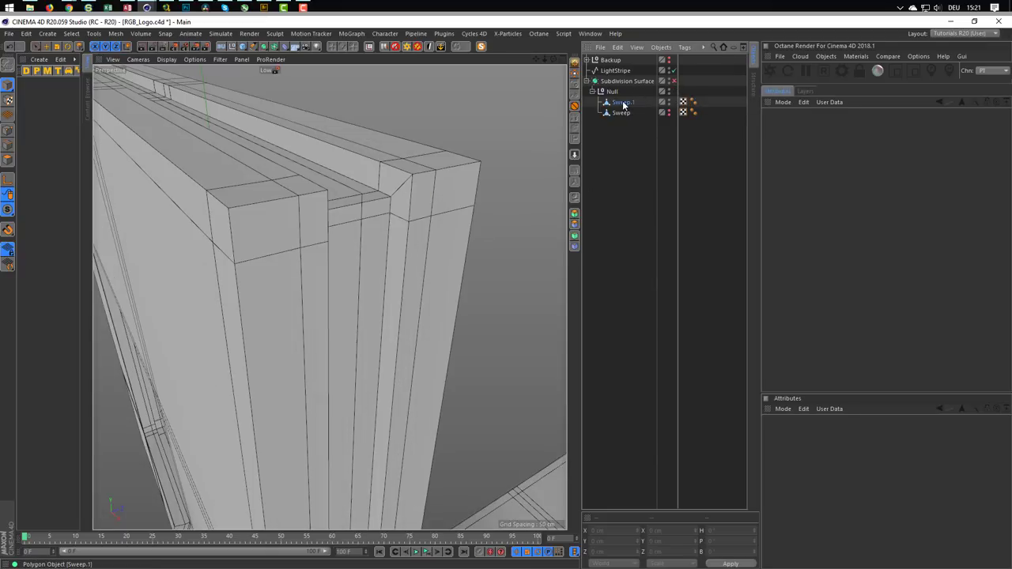
pyautogui.click(624, 103)
pyautogui.click(7, 145)
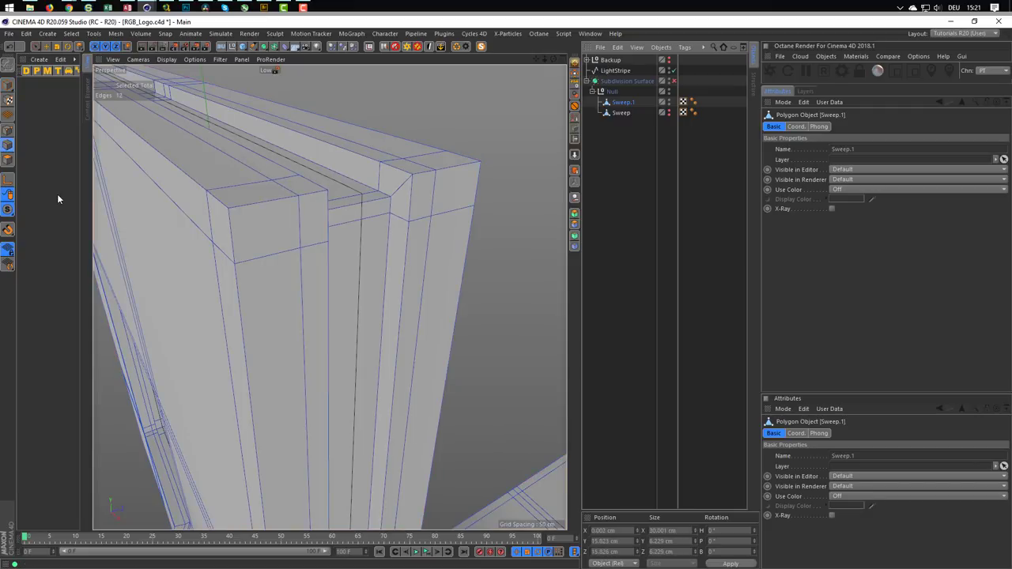
pyautogui.click(669, 69)
pyautogui.press('d')
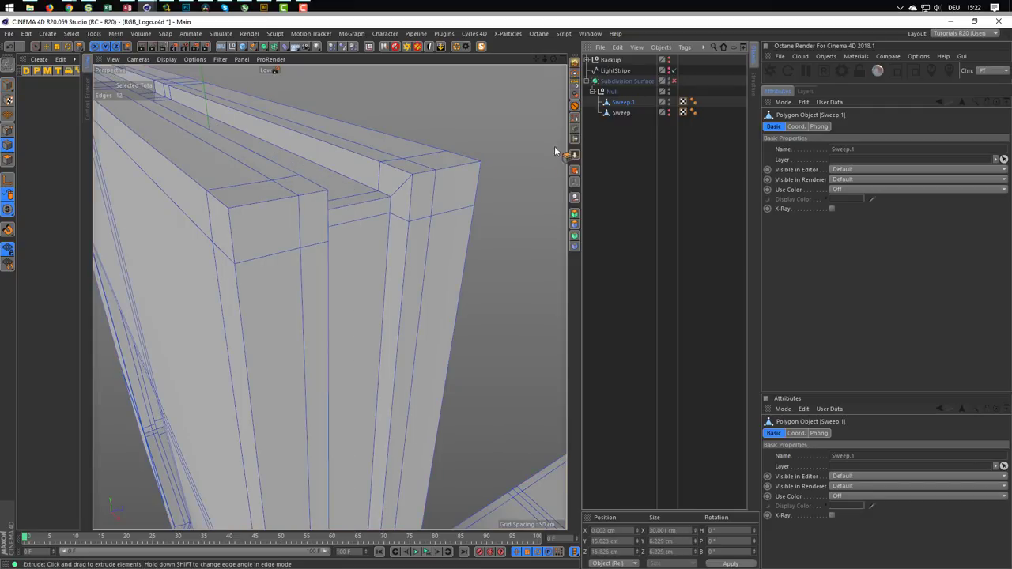
pyautogui.press('u')
pyautogui.press('l')
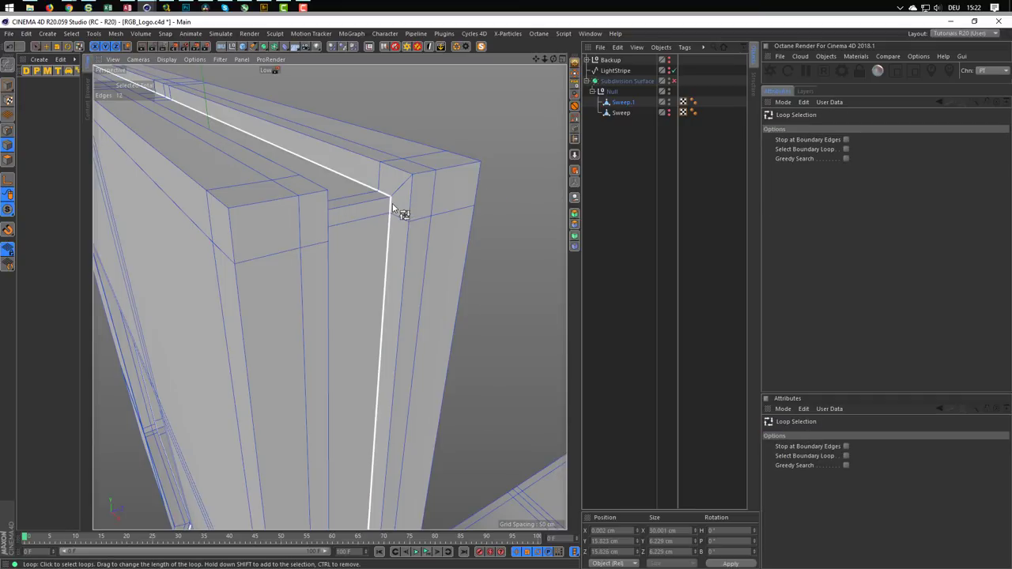
# Step: Loop-select both inner groove edge loops and store them with Set Selection
pyautogui.click(393, 205)
pyautogui.scroll(3, 396, 208)
pyautogui.scroll(-3, 396, 208)
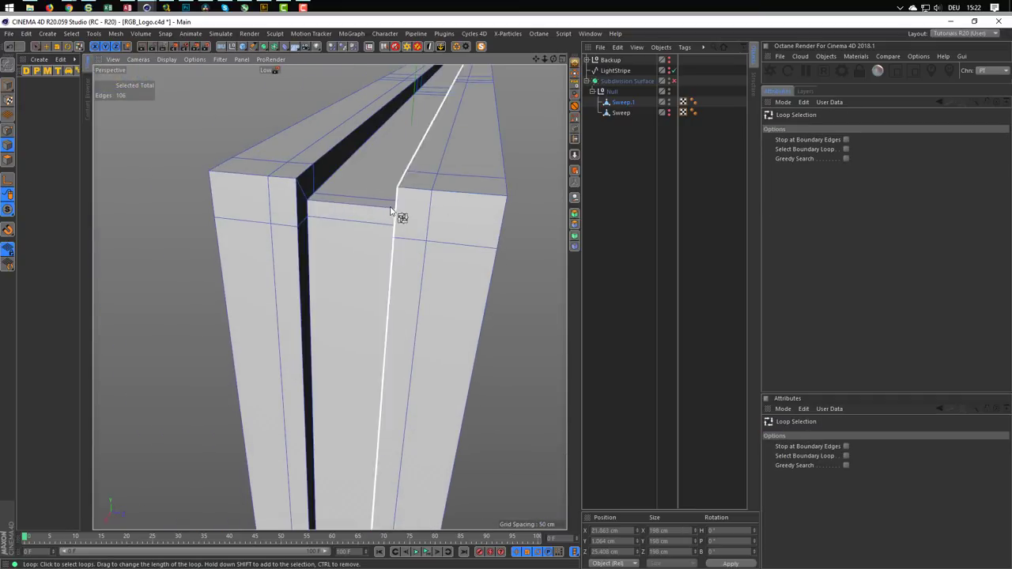
pyautogui.keyDown('shift'); pyautogui.click(324, 191); pyautogui.keyUp('shift')
pyautogui.keyDown('alt'); pyautogui.moveTo(399, 215); pyautogui.dragTo(318, 210); pyautogui.keyUp('alt')
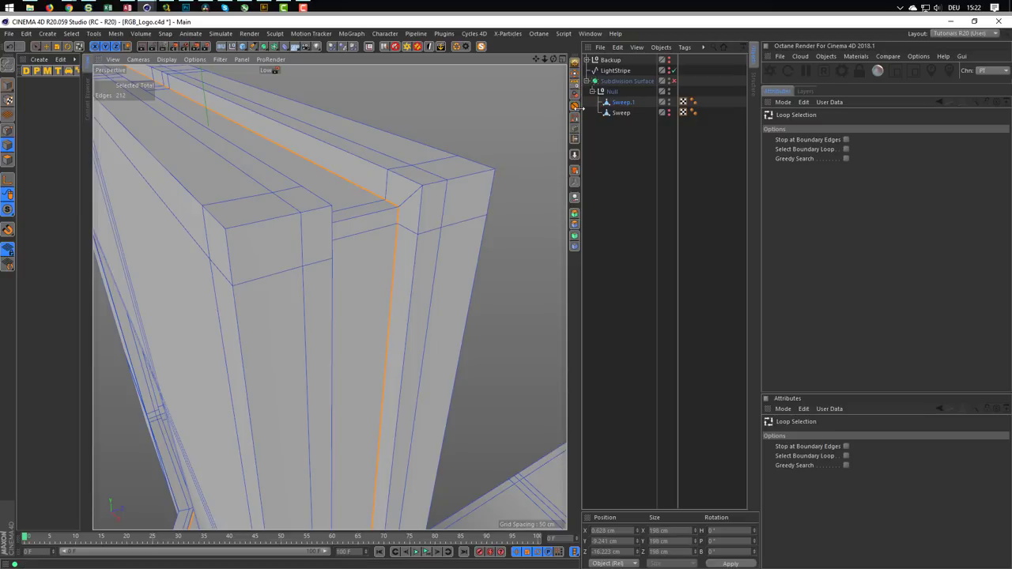
pyautogui.click(574, 117)
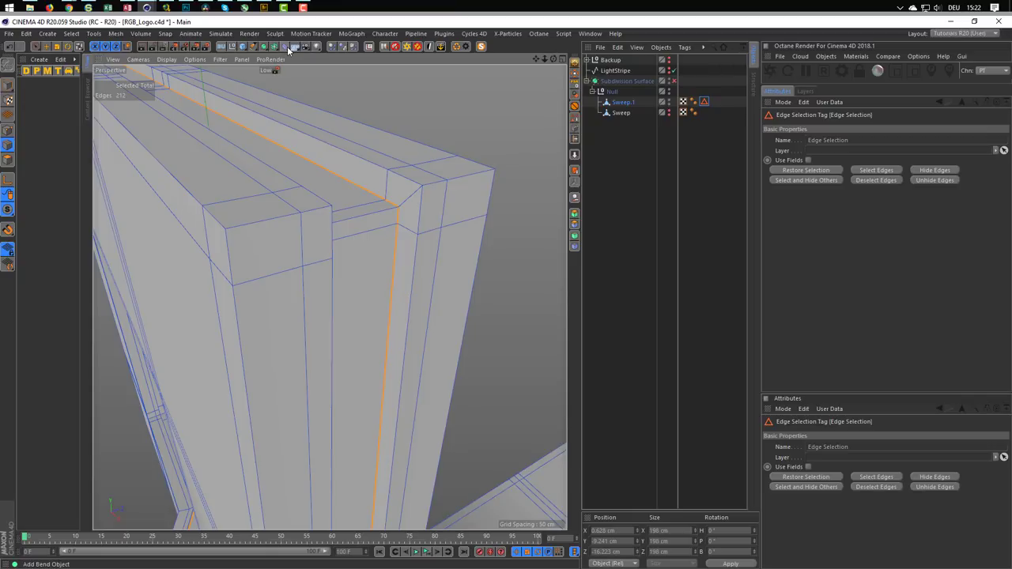
# Step: Add a Bevel deformer under Sweep.1 and restrict it to the stored Edge Selection tag
pyautogui.moveTo(289, 50); pyautogui.dragTo(399, 197)
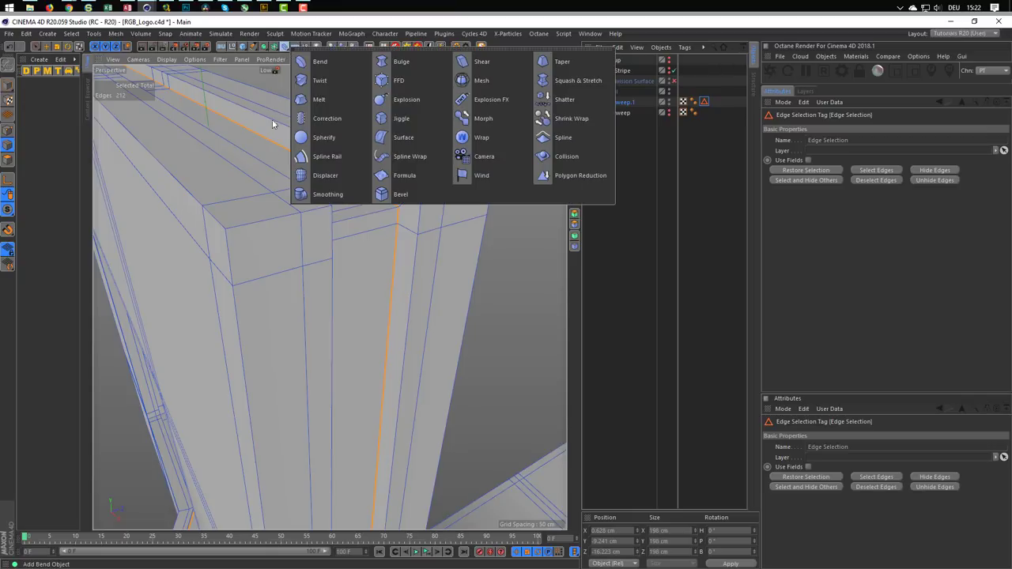
pyautogui.keyDown('shift'); pyautogui.click(399, 197); pyautogui.keyUp('shift')
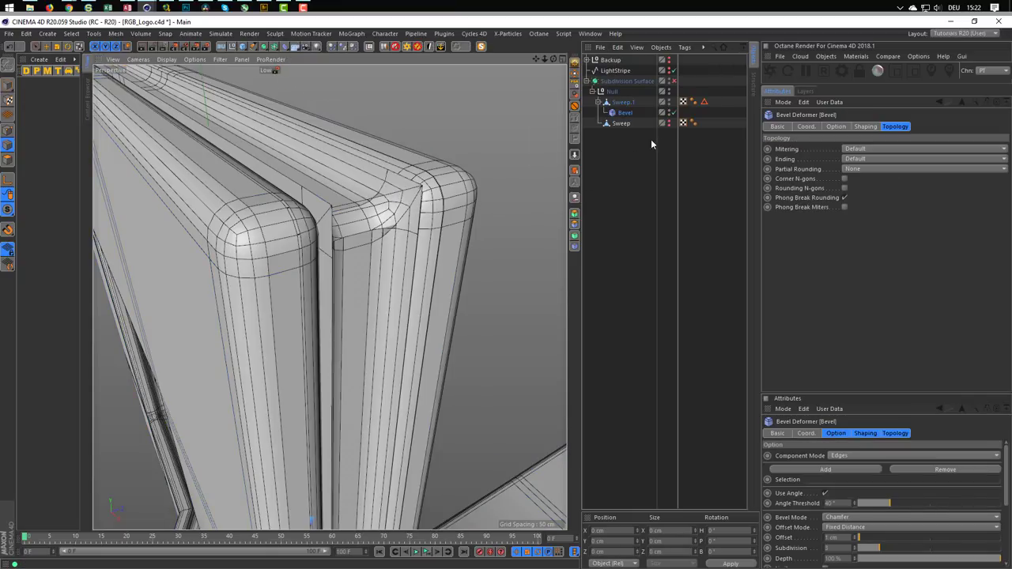
pyautogui.click(705, 104)
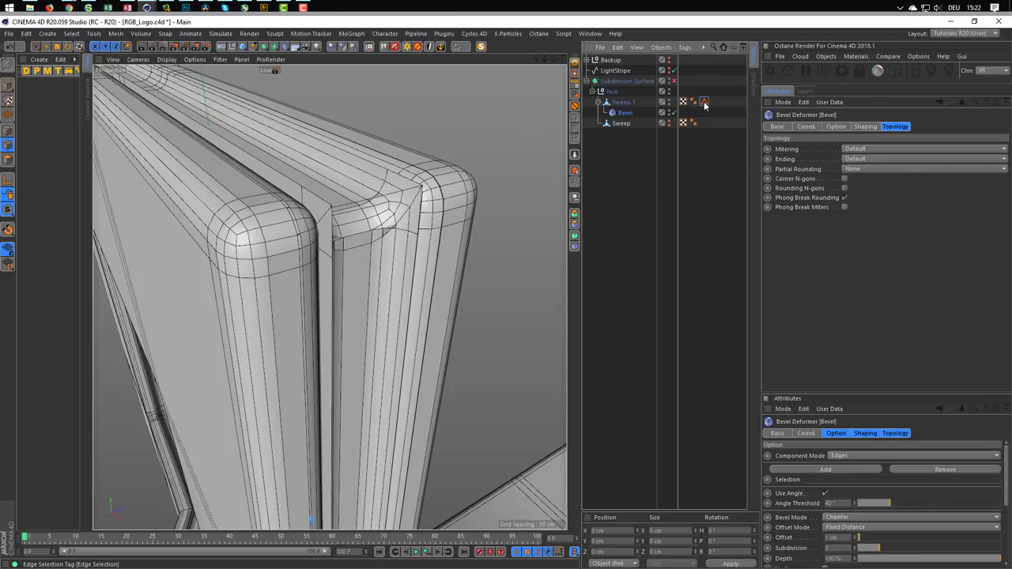
pyautogui.moveTo(705, 104); pyautogui.dragTo(724, 156)
pyautogui.click(837, 128)
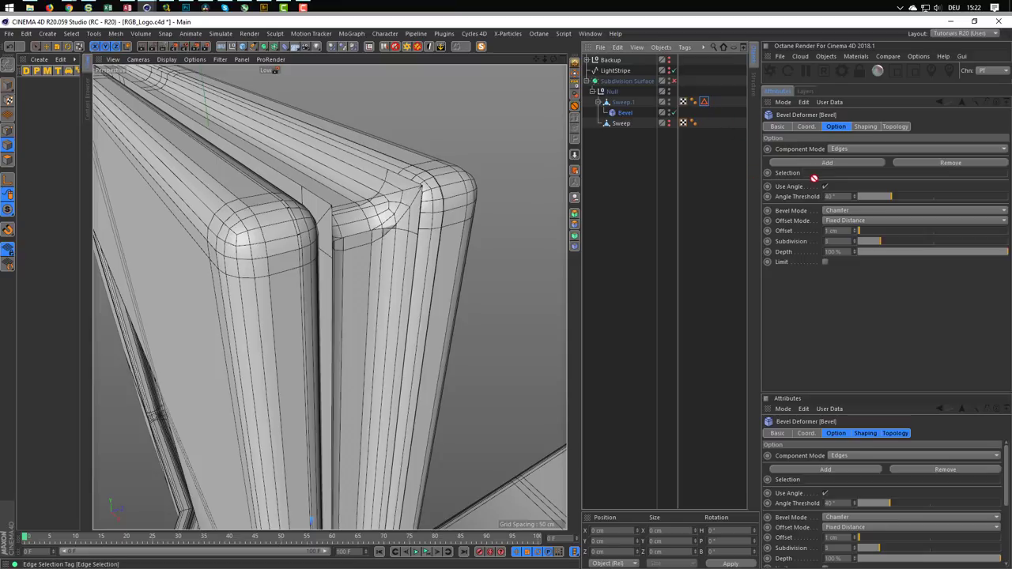
pyautogui.moveTo(814, 179); pyautogui.dragTo(826, 173)
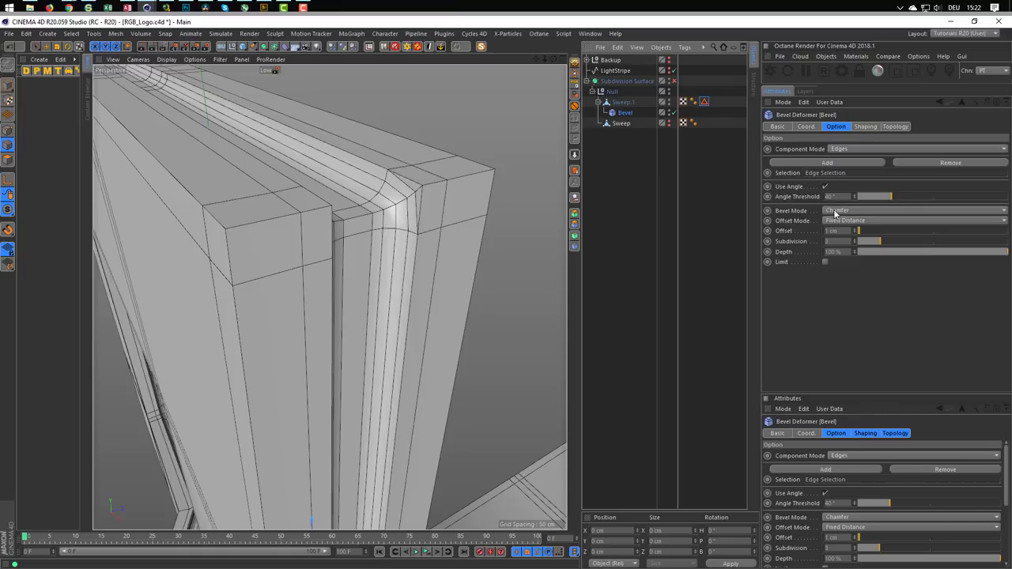
# Step: Set the bevel mode to Solid with a 0.3 cm offset
pyautogui.click(840, 211)
pyautogui.click(842, 231)
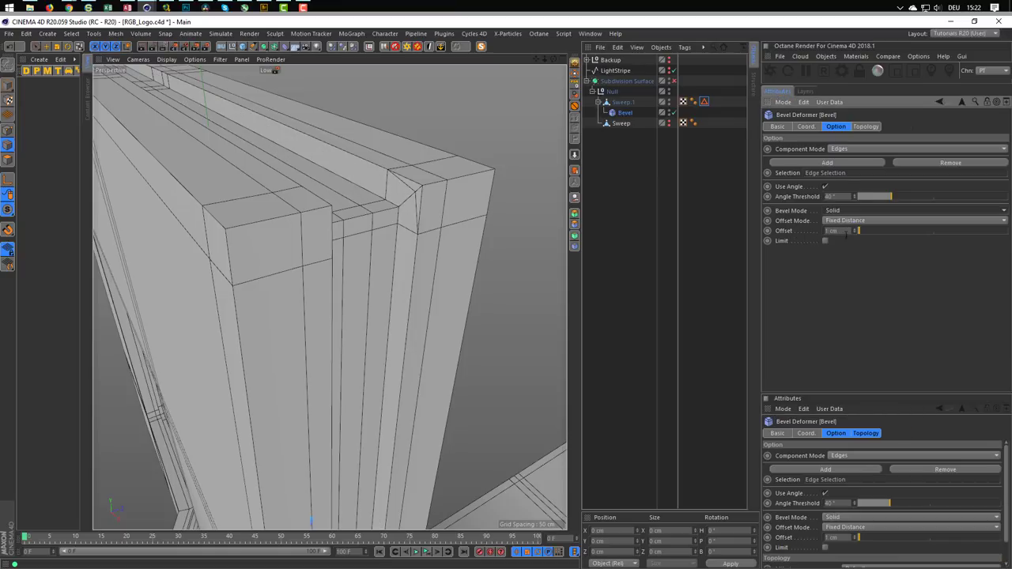
pyautogui.moveTo(855, 231); pyautogui.dragTo(854, 230)
pyautogui.write('0.5')
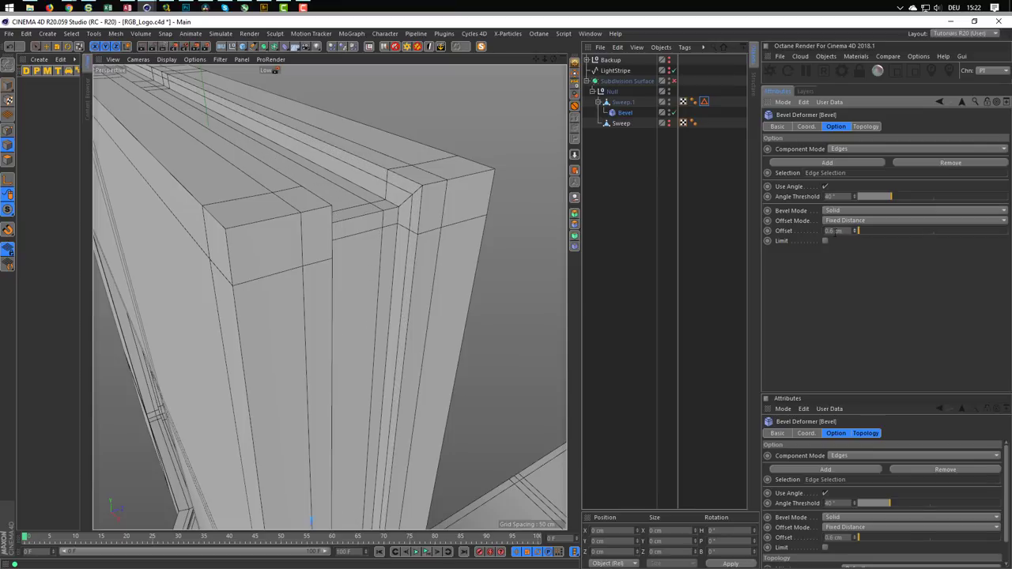
pyautogui.click(855, 229)
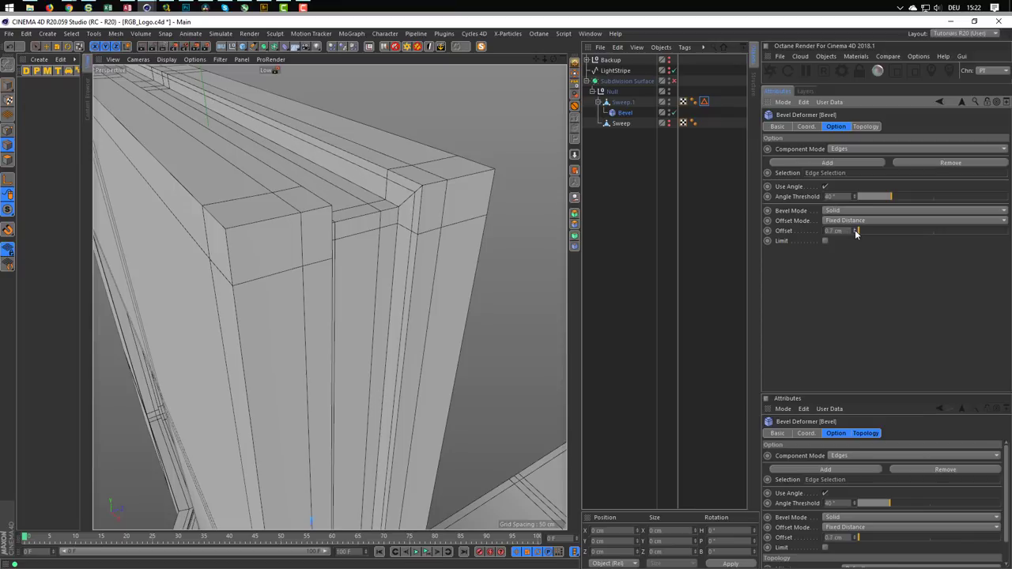
pyautogui.moveTo(854, 231); pyautogui.dragTo(854, 231)
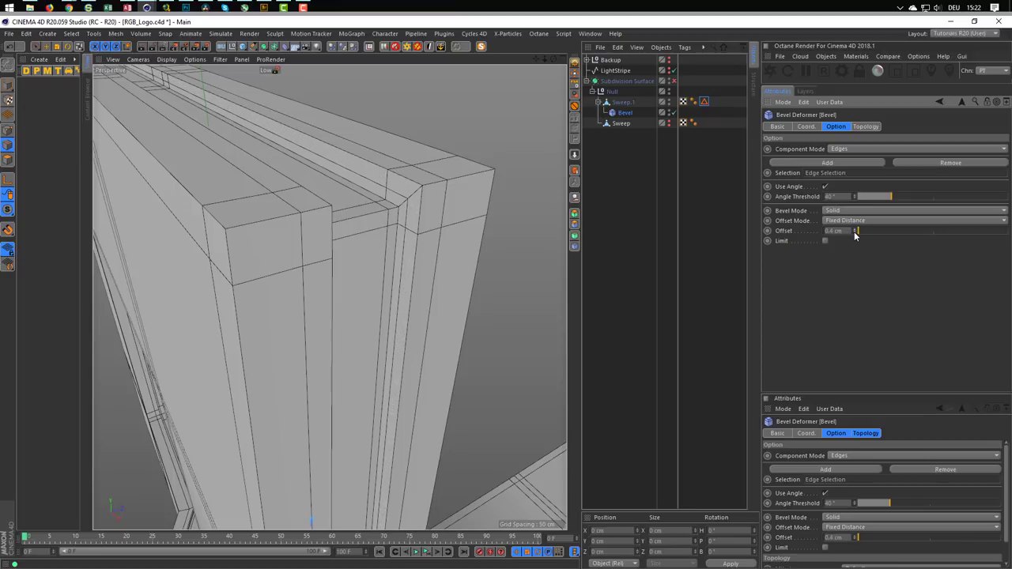
pyautogui.click(854, 232)
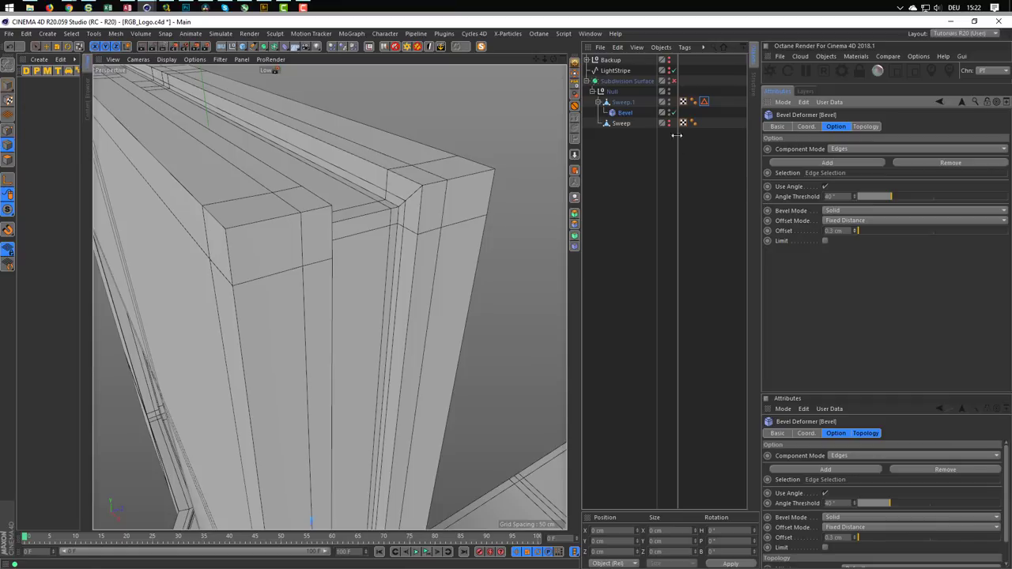
# Step: Re-enable Subdivision Surface and orbit around the arch to check the bevel
pyautogui.click(672, 80)
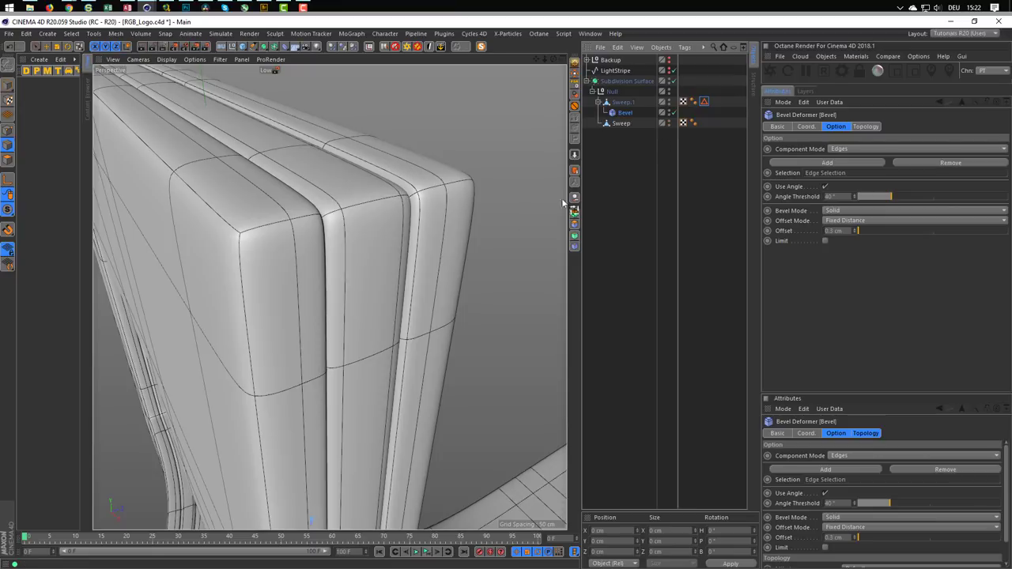
pyautogui.moveTo(390, 219)
pyautogui.keyDown('alt'); pyautogui.mouseDown()
pyautogui.moveTo(469, 222)
pyautogui.moveTo(427, 228)
pyautogui.moveTo(375, 208)
pyautogui.moveTo(307, 226)
pyautogui.moveTo(367, 228)
pyautogui.moveTo(317, 232)
pyautogui.moveTo(362, 343)
pyautogui.moveTo(358, 332)
pyautogui.mouseUp(); pyautogui.keyUp('alt')
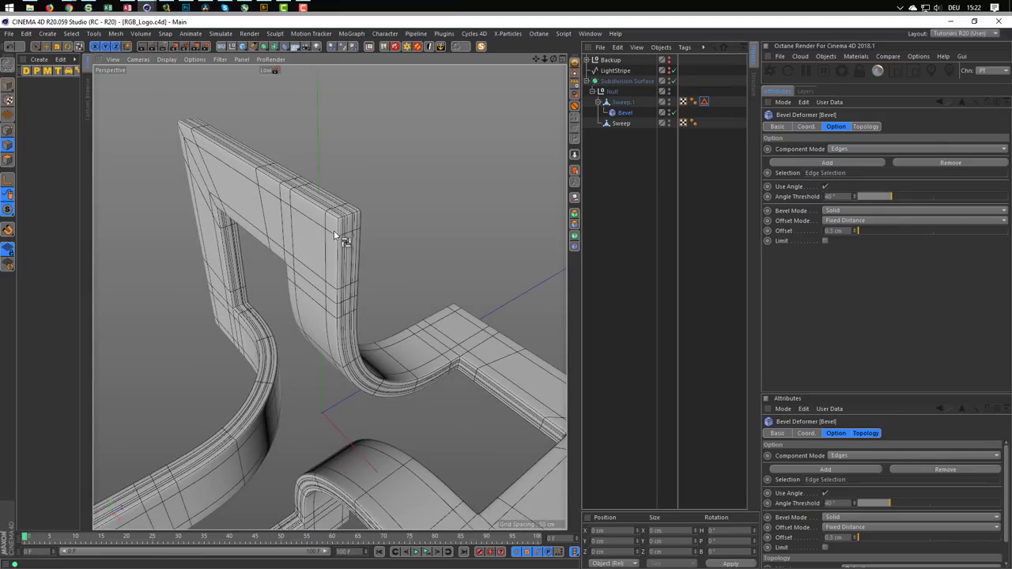
pyautogui.keyDown('alt'); pyautogui.moveTo(339, 227); pyautogui.dragTo(376, 220, button='right'); pyautogui.keyUp('alt')
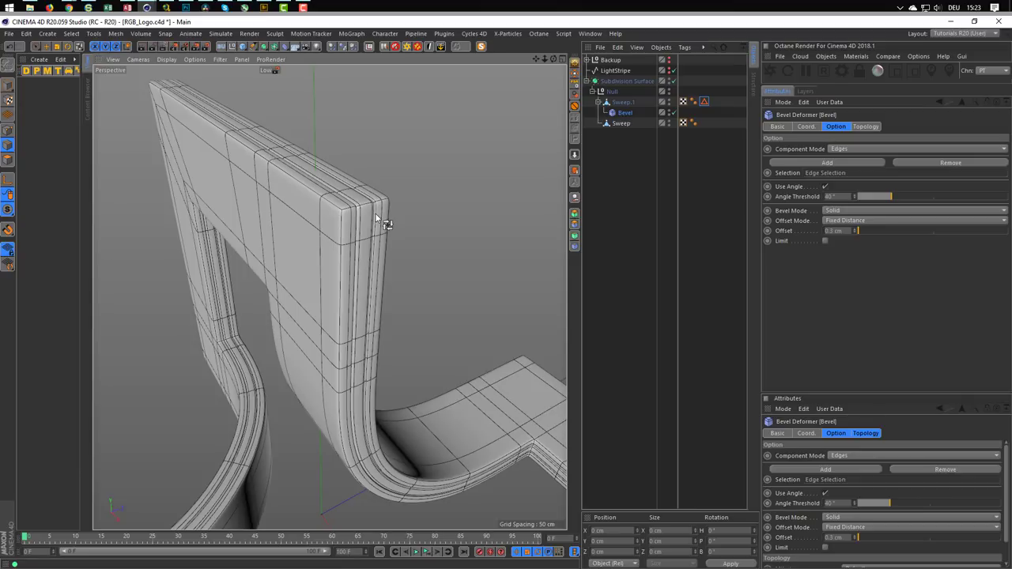
pyautogui.moveTo(378, 219)
pyautogui.keyDown('alt'); pyautogui.mouseDown(button='right')
pyautogui.moveTo(361, 219)
pyautogui.moveTo(339, 253)
pyautogui.mouseUp(button='right'); pyautogui.keyUp('alt')
pyautogui.moveTo(339, 254)
pyautogui.keyDown('alt'); pyautogui.mouseDown()
pyautogui.moveTo(330, 293)
pyautogui.moveTo(278, 298)
pyautogui.moveTo(272, 350)
pyautogui.moveTo(248, 355)
pyautogui.moveTo(242, 343)
pyautogui.moveTo(316, 273)
pyautogui.moveTo(388, 244)
pyautogui.moveTo(303, 262)
pyautogui.moveTo(388, 217)
pyautogui.moveTo(275, 267)
pyautogui.moveTo(345, 230)
pyautogui.mouseUp(); pyautogui.keyUp('alt')
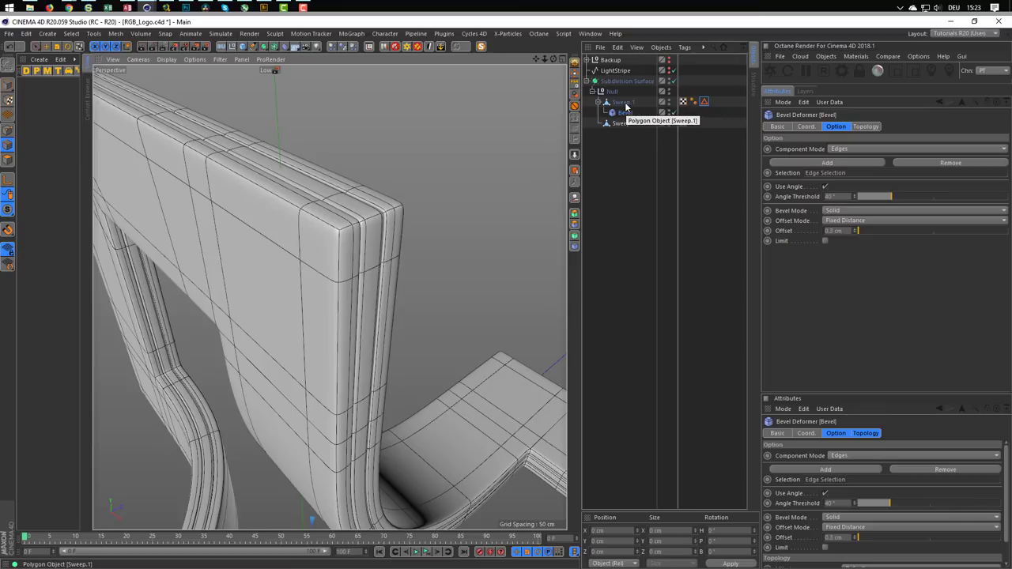
# Step: Rename Sweep.1 to Logo, turn off smoothing, hide Logo and show the LightStripe spline
pyautogui.doubleClick(624, 103)
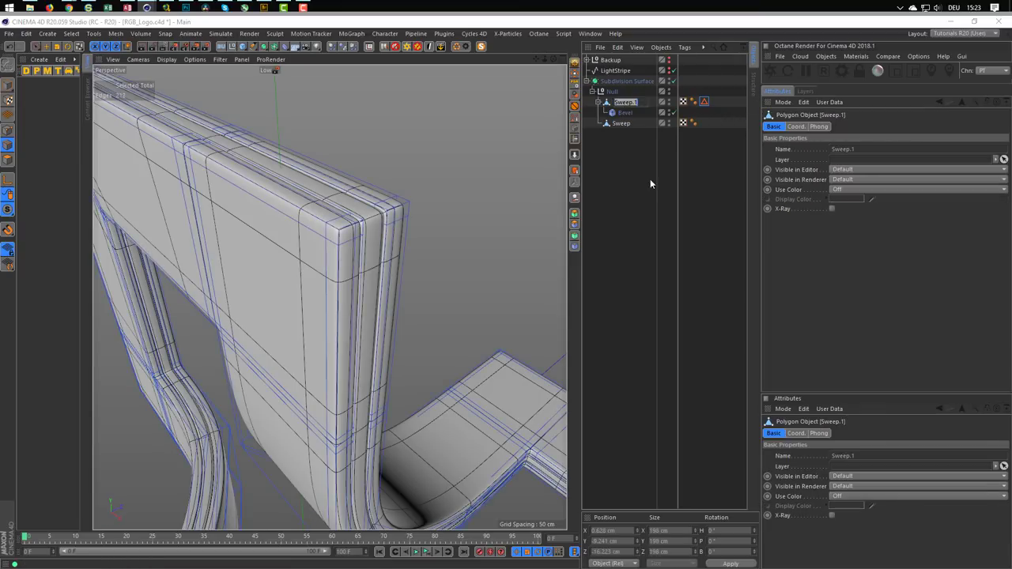
pyautogui.write('Logo')
pyautogui.press('Return')
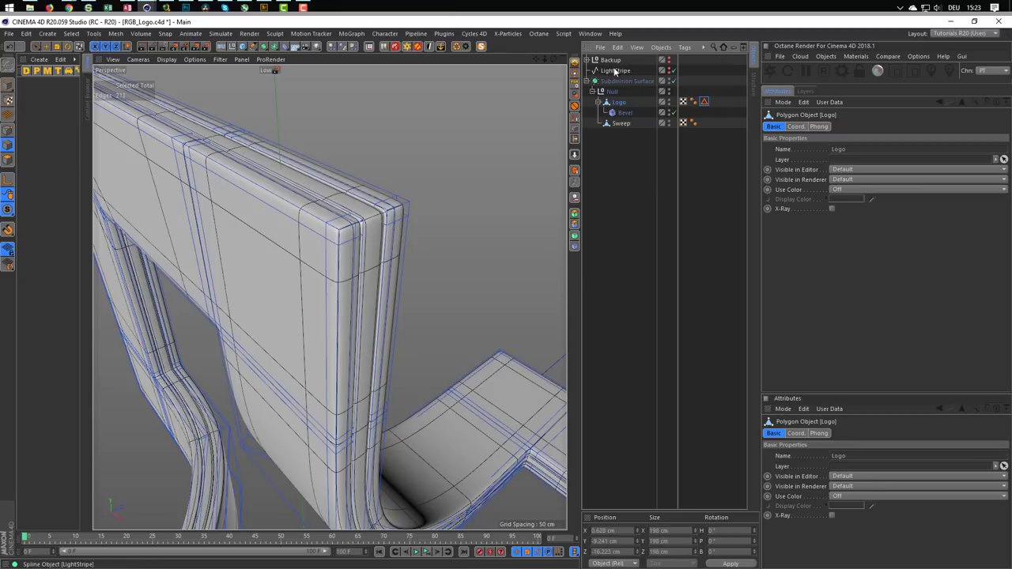
pyautogui.click(10, 86)
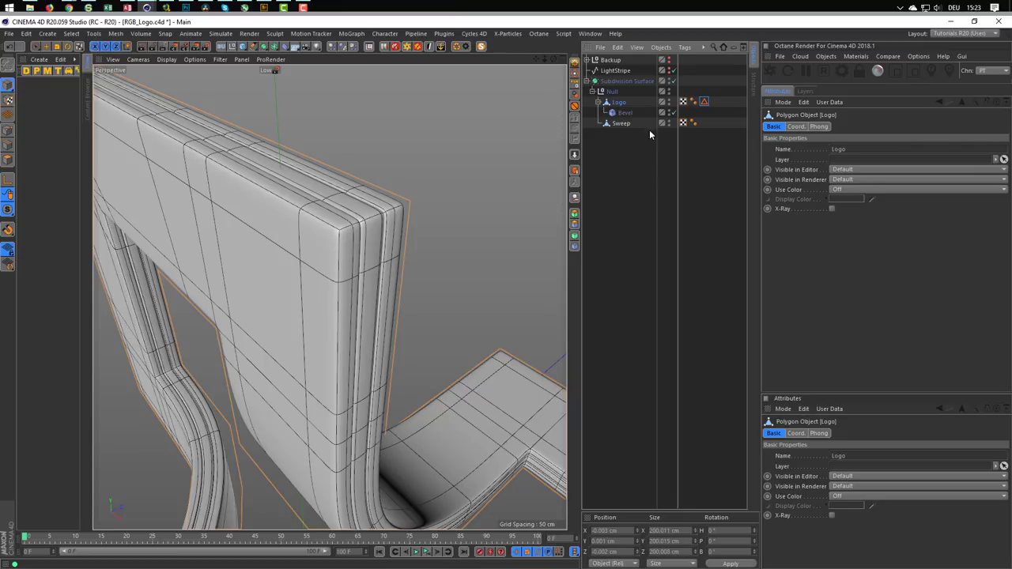
pyautogui.click(673, 82)
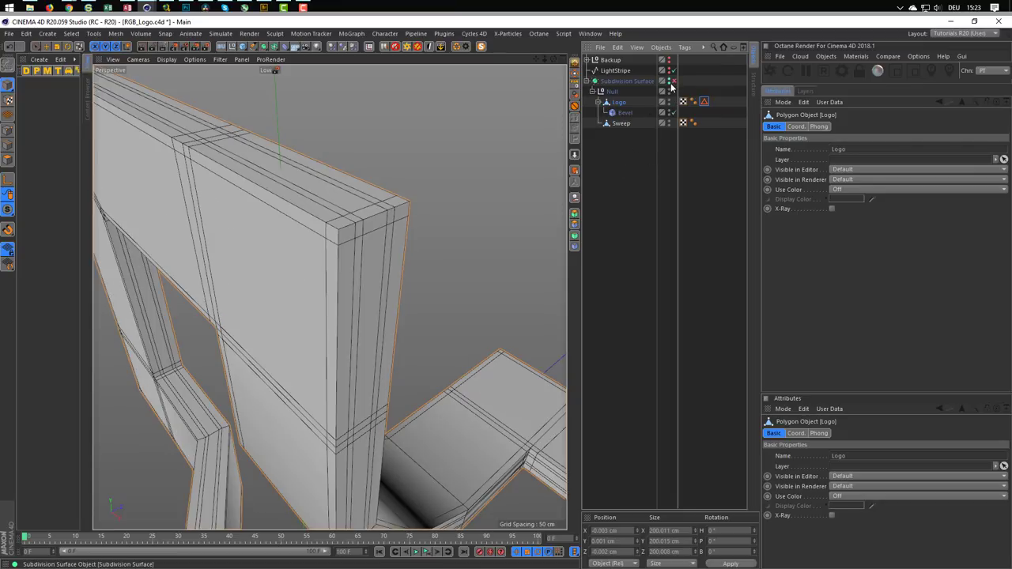
pyautogui.click(669, 80)
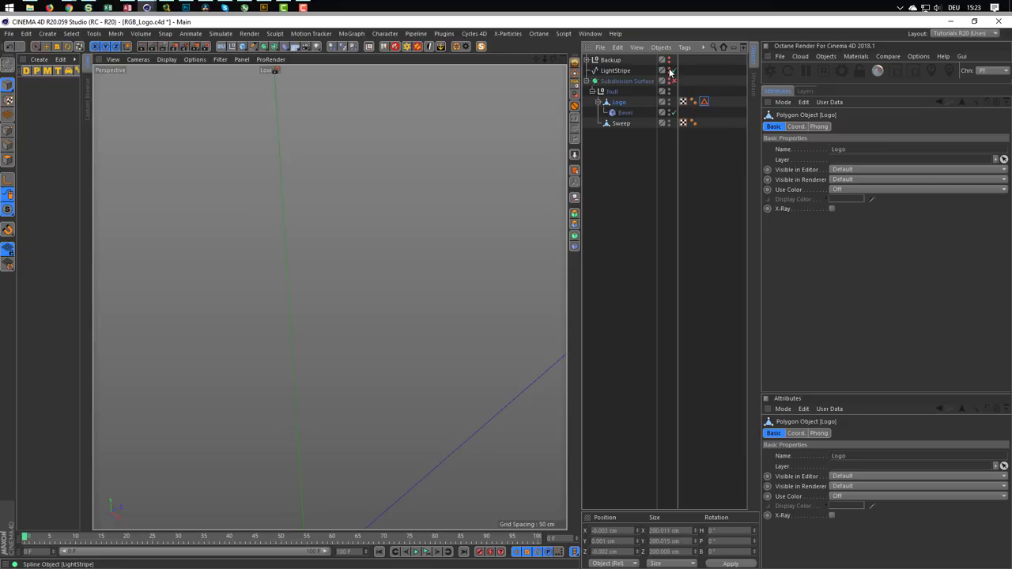
pyautogui.click(671, 72)
pyautogui.moveTo(364, 265)
pyautogui.keyDown('alt'); pyautogui.mouseDown()
pyautogui.moveTo(301, 292)
pyautogui.moveTo(320, 236)
pyautogui.mouseUp(); pyautogui.keyUp('alt')
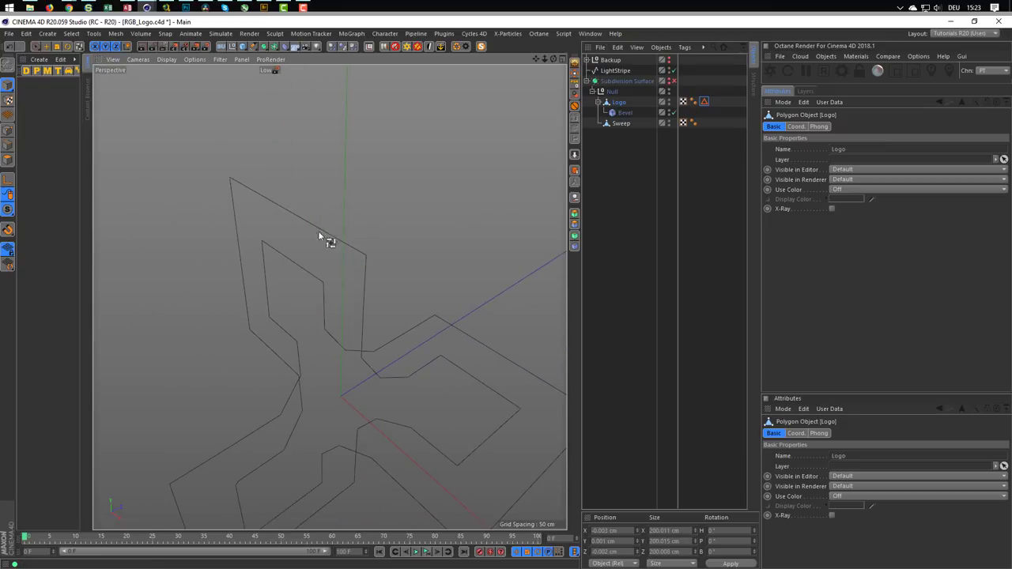
# Step: Add a Circle spline with a 0.4 cm radius
pyautogui.click(253, 48)
pyautogui.click(363, 79)
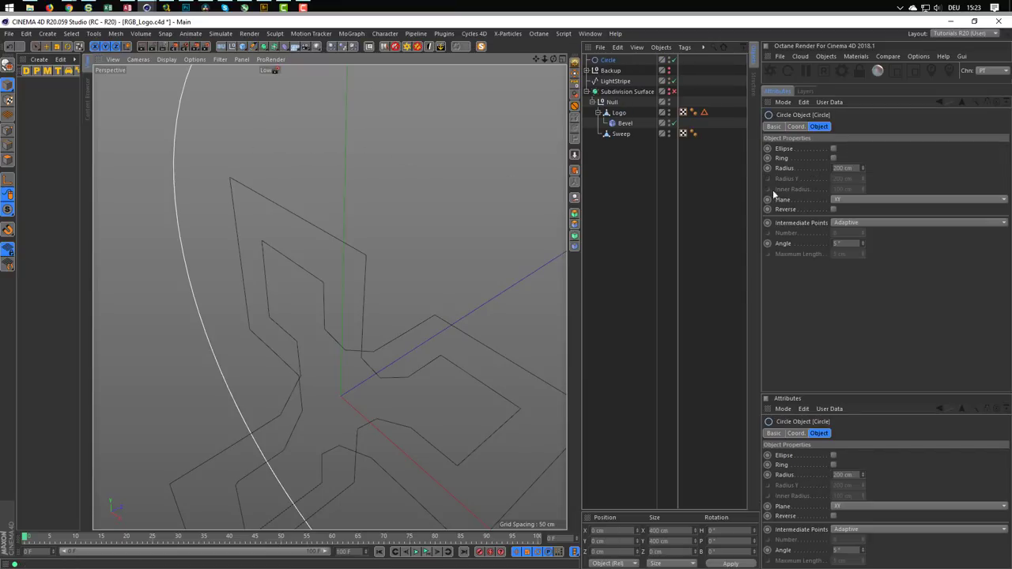
pyautogui.click(856, 169)
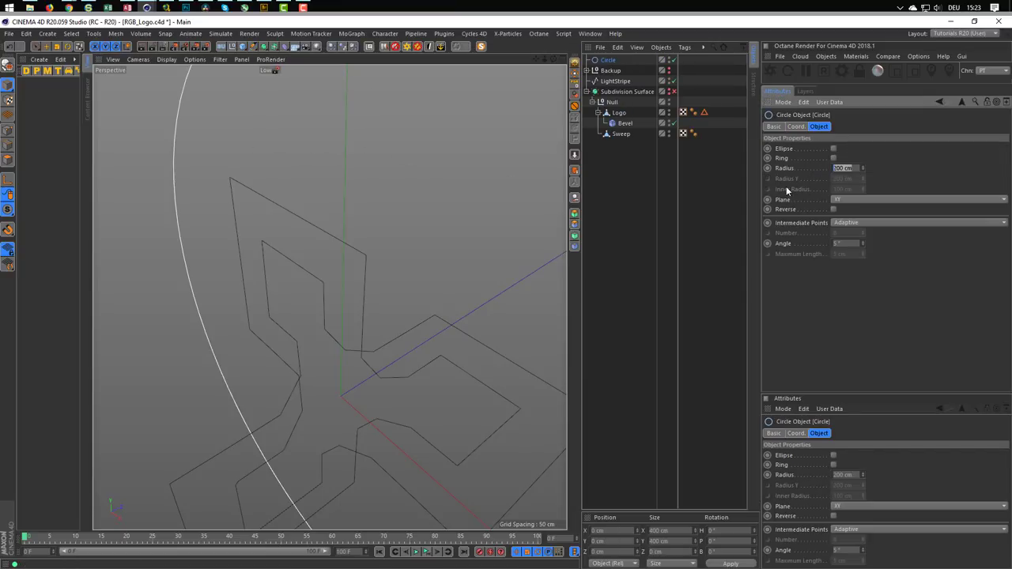
pyautogui.press('BackSpace')
pyautogui.write('.4')
pyautogui.press('Return')
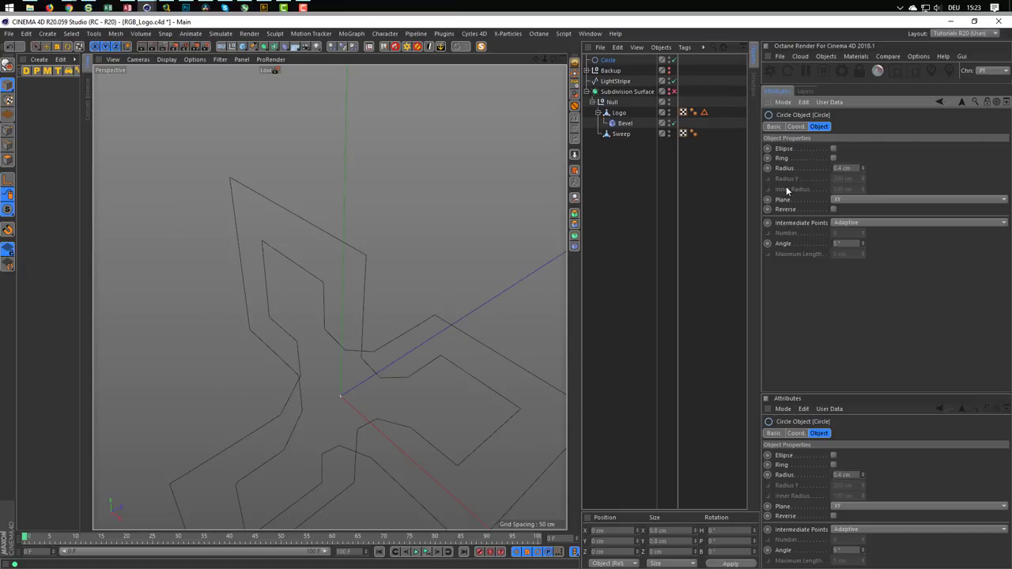
# Step: Set the circle's Intermediate Points to Uniform with Number 3 and move it below Backup
pyautogui.click(856, 222)
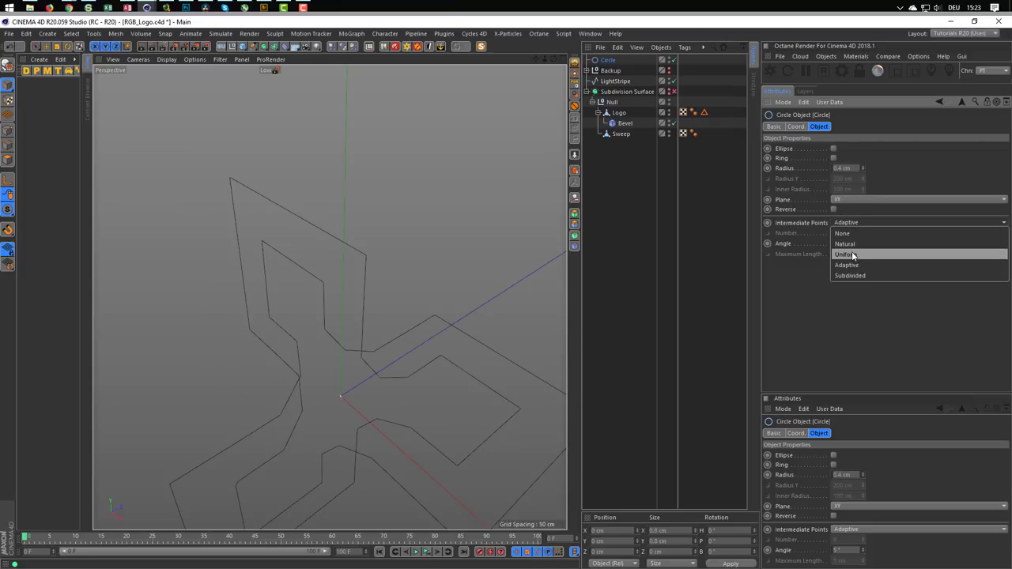
pyautogui.click(852, 254)
pyautogui.moveTo(850, 236); pyautogui.dragTo(792, 234)
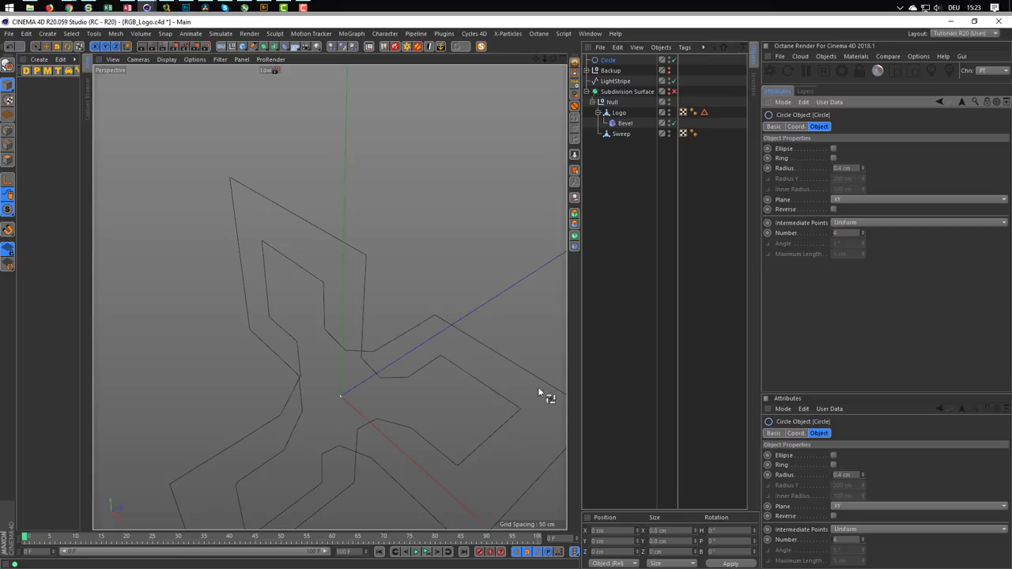
pyautogui.moveTo(336, 409)
pyautogui.keyDown('alt'); pyautogui.mouseDown(button='right')
pyautogui.moveTo(491, 352)
pyautogui.moveTo(482, 342)
pyautogui.mouseUp(button='right'); pyautogui.keyUp('alt')
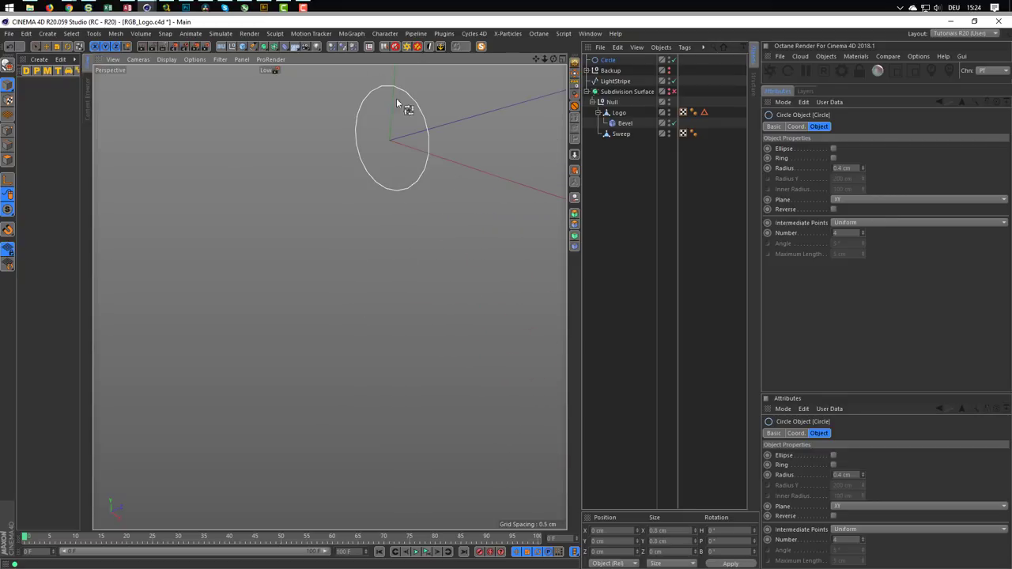
pyautogui.click(863, 234)
pyautogui.click(863, 235)
pyautogui.click(863, 230)
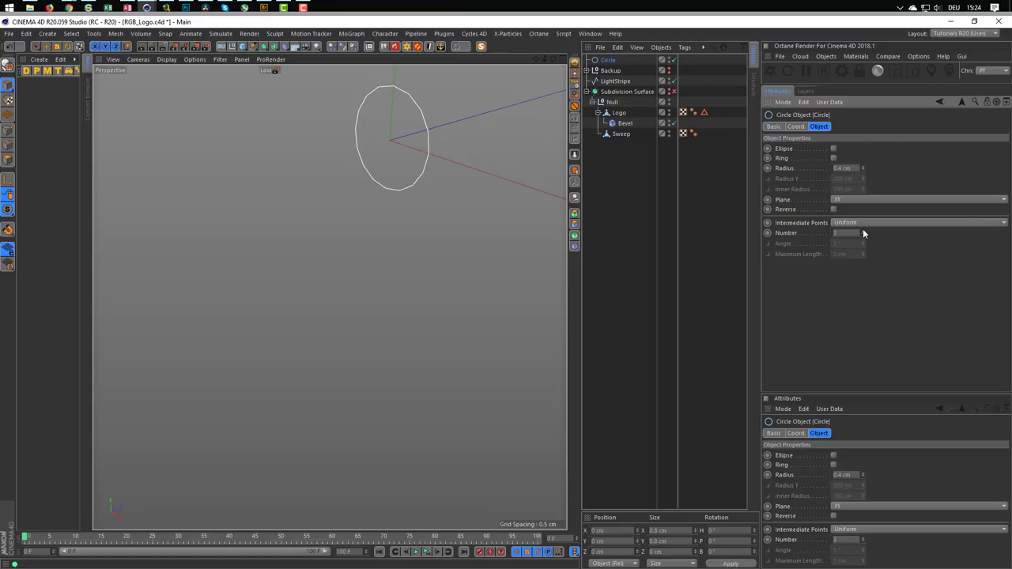
pyautogui.moveTo(404, 127)
pyautogui.keyDown('alt'); pyautogui.mouseDown(button='right')
pyautogui.moveTo(350, 165)
pyautogui.moveTo(149, 221)
pyautogui.moveTo(343, 100)
pyautogui.moveTo(338, 242)
pyautogui.moveTo(491, 106)
pyautogui.mouseUp(button='right'); pyautogui.keyUp('alt')
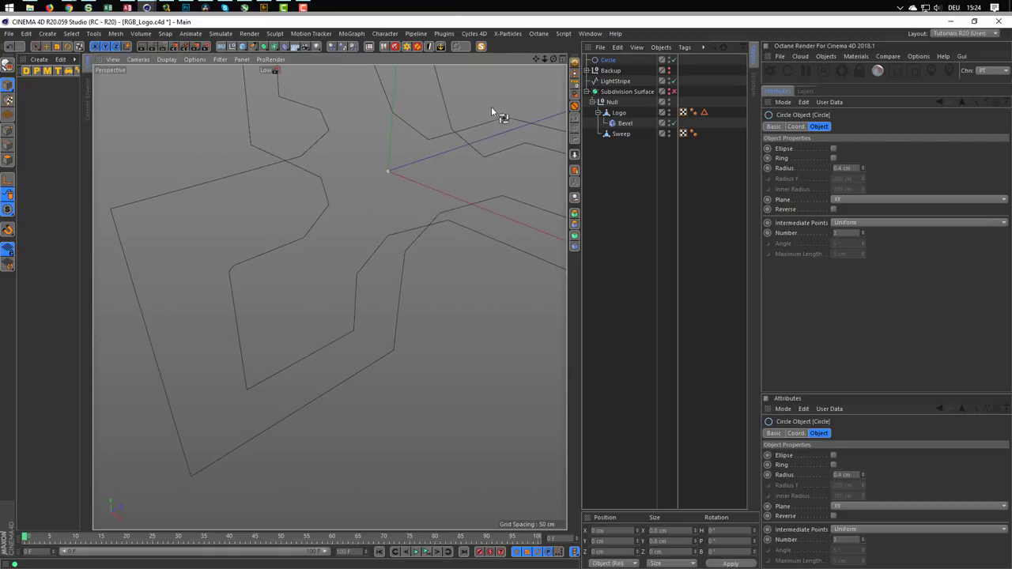
pyautogui.moveTo(455, 134)
pyautogui.keyDown('alt'); pyautogui.mouseDown()
pyautogui.moveTo(434, 406)
pyautogui.moveTo(490, 348)
pyautogui.mouseUp(); pyautogui.keyUp('alt')
pyautogui.moveTo(607, 61); pyautogui.dragTo(612, 78)
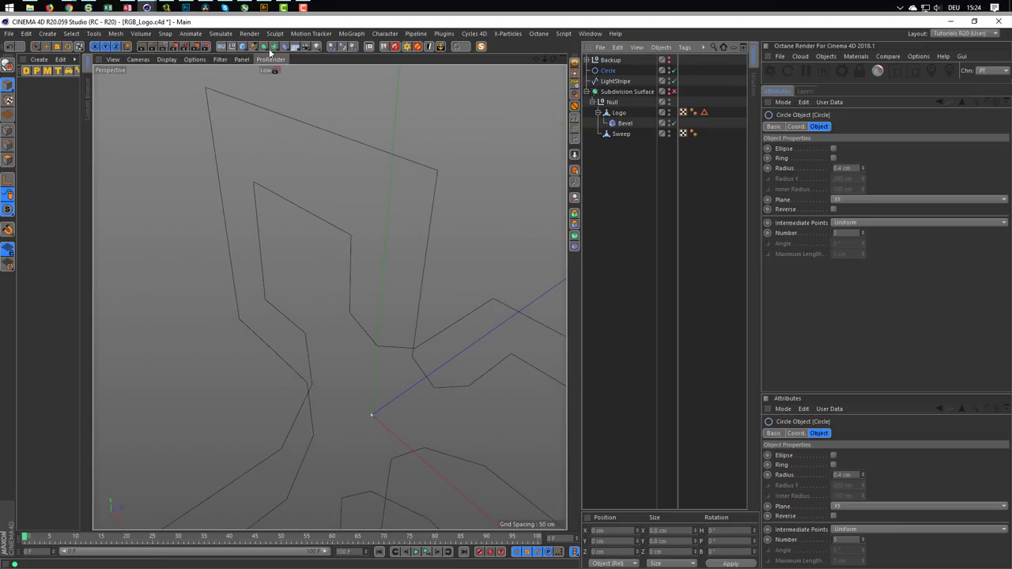
pyautogui.moveTo(266, 49)
pyautogui.mouseDown()
pyautogui.moveTo(260, 111)
pyautogui.moveTo(300, 100)
pyautogui.mouseUp()
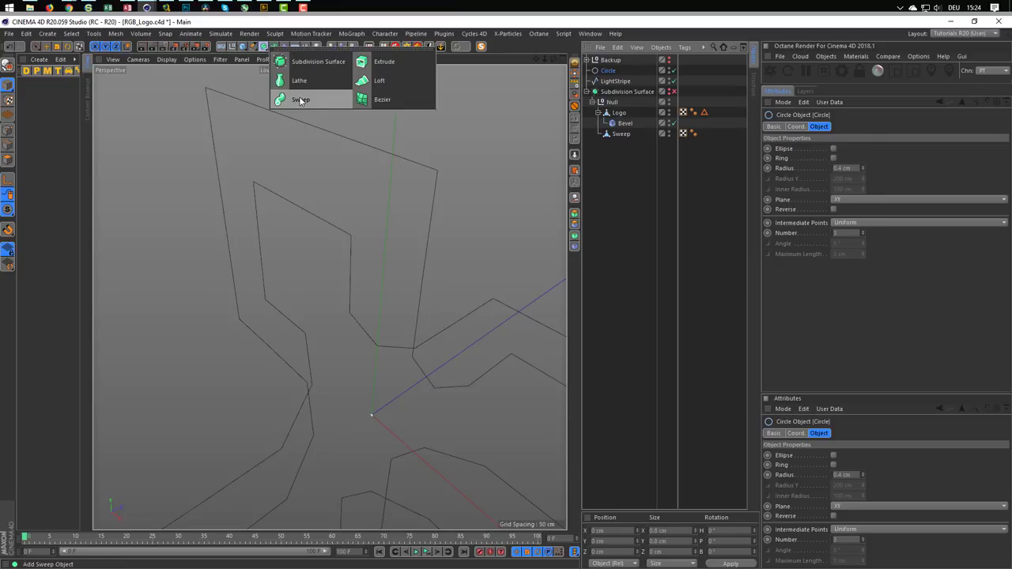
# Step: Create and enable a Sweep with Circle as profile and LightStripe as path
pyautogui.keyDown('alt'); pyautogui.click(301, 100); pyautogui.keyUp('alt')
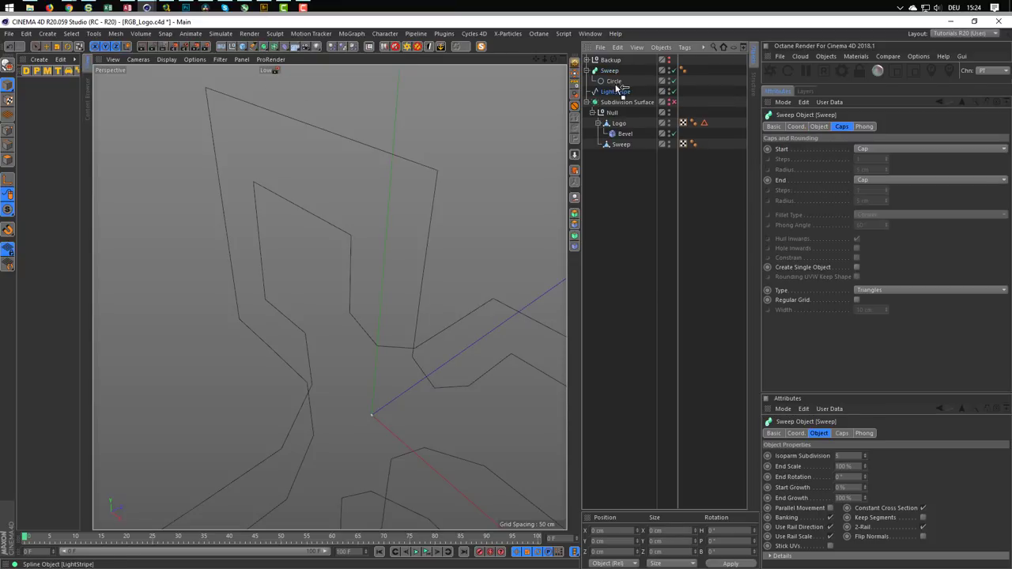
pyautogui.moveTo(619, 88); pyautogui.dragTo(617, 85)
pyautogui.moveTo(443, 196)
pyautogui.keyDown('alt'); pyautogui.mouseDown()
pyautogui.moveTo(394, 189)
pyautogui.moveTo(473, 173)
pyautogui.moveTo(426, 194)
pyautogui.moveTo(463, 204)
pyautogui.moveTo(425, 196)
pyautogui.moveTo(300, 217)
pyautogui.moveTo(322, 229)
pyautogui.mouseUp(); pyautogui.keyUp('alt')
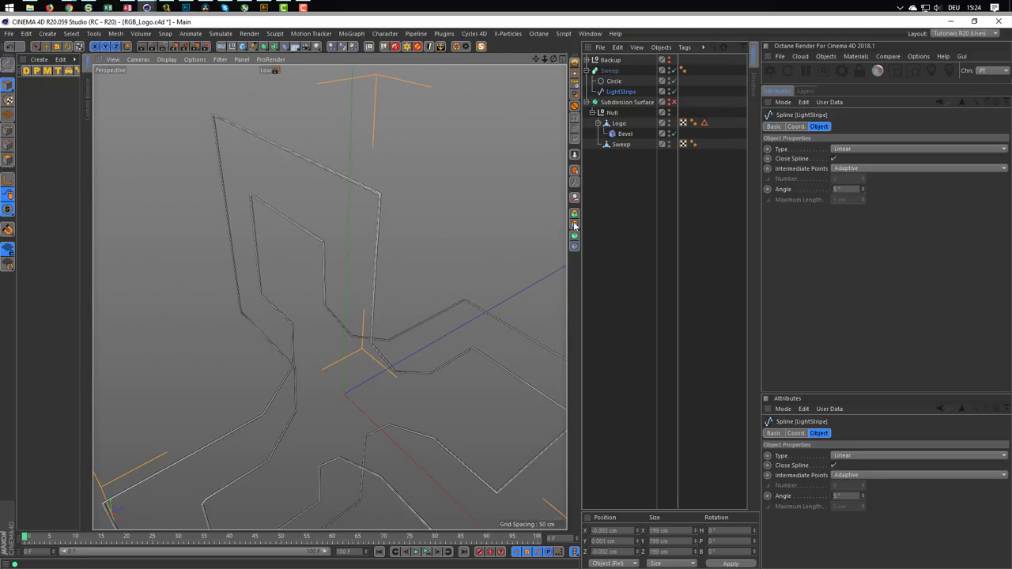
pyautogui.click(671, 145)
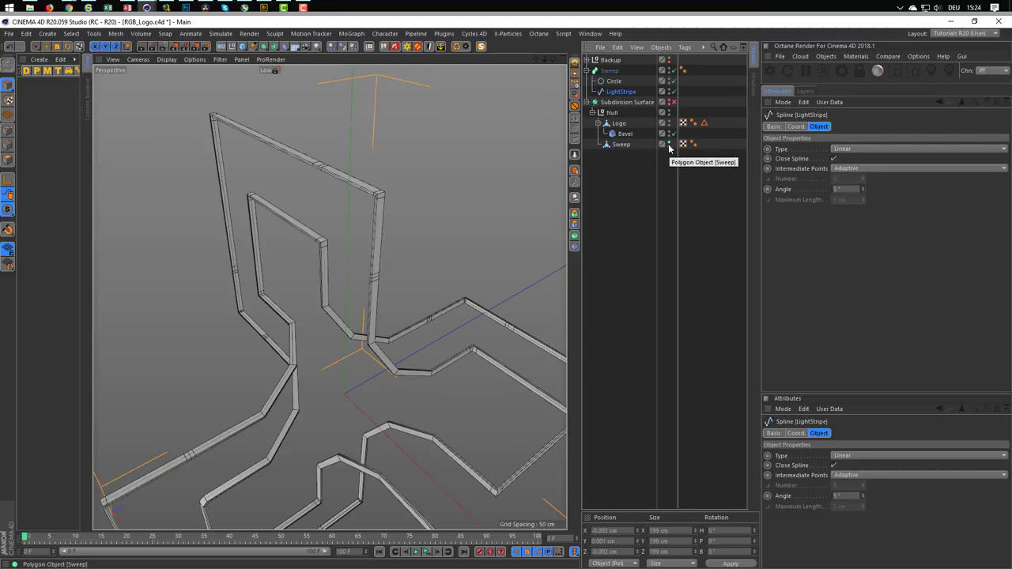
# Step: Inspect the tube inside the frame by temporarily switching the existing Sweep to X-Ray
pyautogui.moveTo(383, 194)
pyautogui.keyDown('alt'); pyautogui.mouseDown(button='right')
pyautogui.moveTo(501, 188)
pyautogui.moveTo(293, 215)
pyautogui.mouseUp(button='right'); pyautogui.keyUp('alt')
pyautogui.moveTo(292, 215)
pyautogui.keyDown('alt'); pyautogui.mouseDown()
pyautogui.moveTo(201, 279)
pyautogui.moveTo(327, 204)
pyautogui.mouseUp(); pyautogui.keyUp('alt')
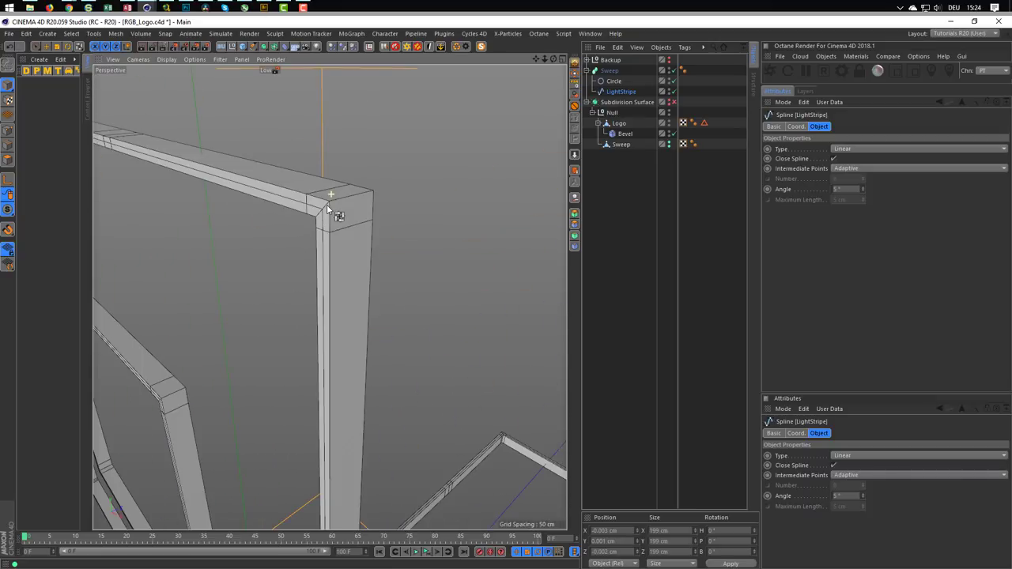
pyautogui.click(624, 145)
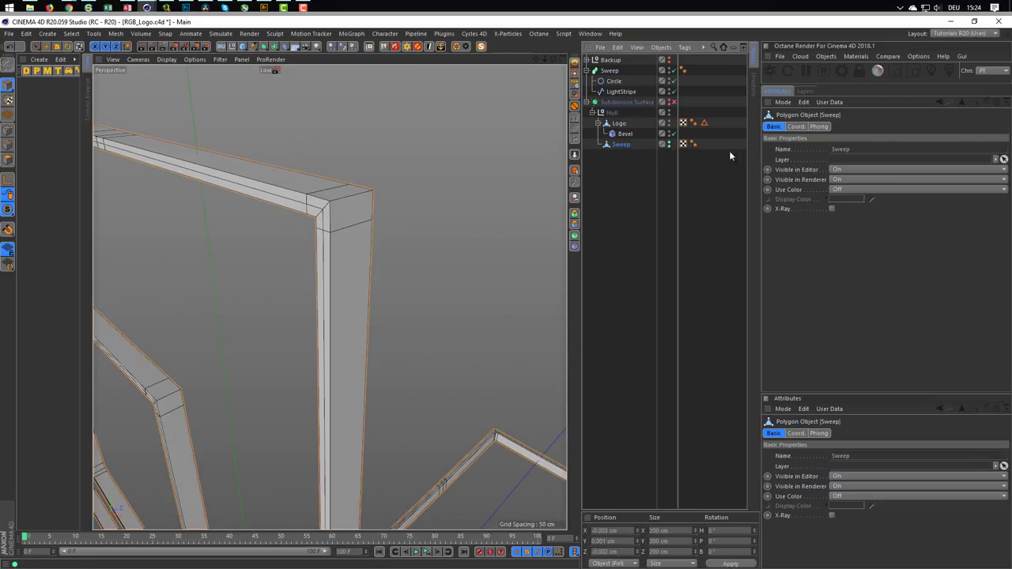
pyautogui.click(832, 209)
pyautogui.moveTo(506, 214)
pyautogui.keyDown('alt'); pyautogui.mouseDown()
pyautogui.moveTo(313, 225)
pyautogui.moveTo(258, 243)
pyautogui.moveTo(314, 226)
pyautogui.moveTo(464, 221)
pyautogui.moveTo(366, 214)
pyautogui.moveTo(573, 213)
pyautogui.mouseUp(); pyautogui.keyUp('alt')
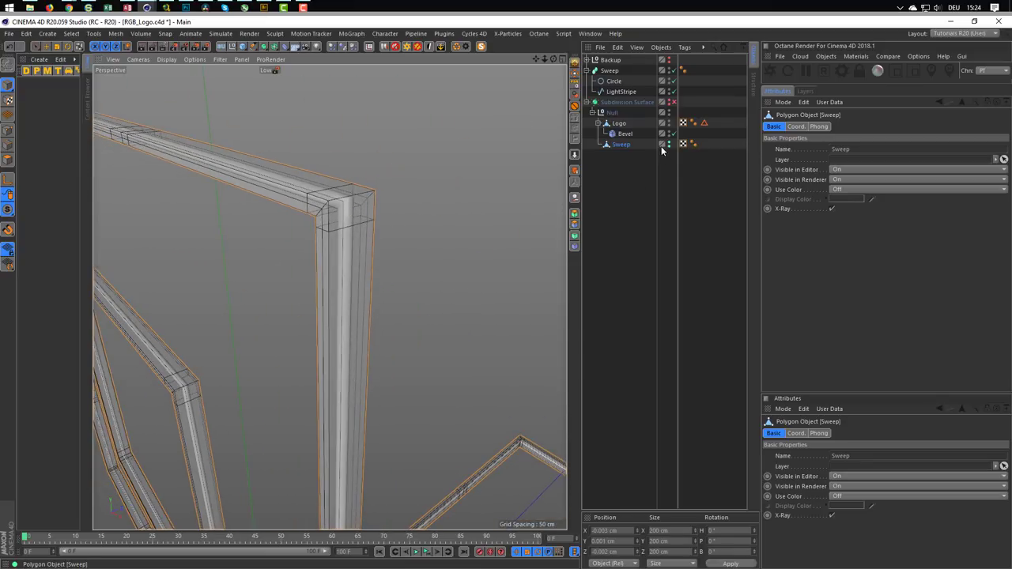
pyautogui.click(831, 209)
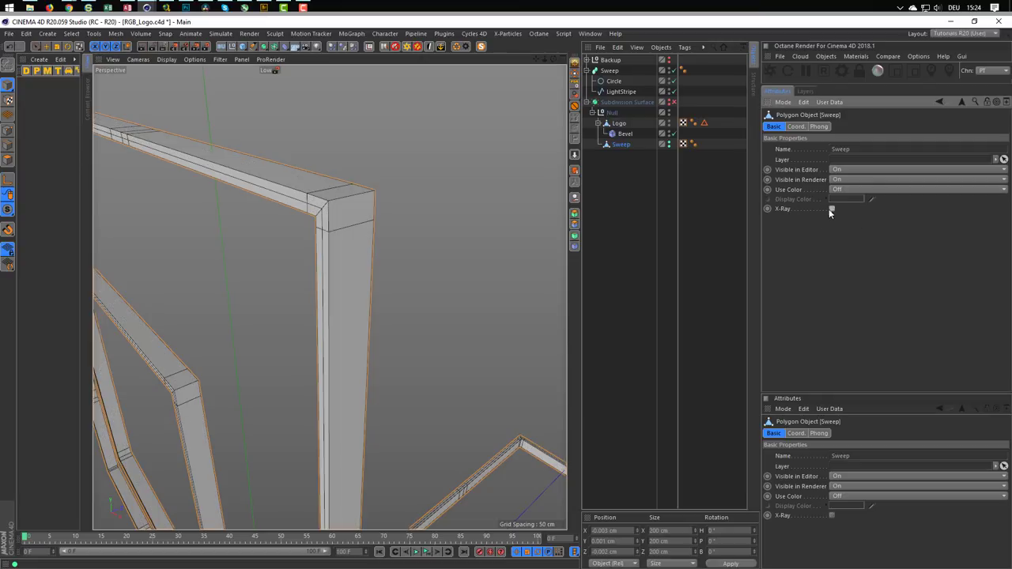
pyautogui.moveTo(332, 203)
pyautogui.keyDown('alt'); pyautogui.mouseDown()
pyautogui.moveTo(222, 229)
pyautogui.moveTo(558, 174)
pyautogui.mouseUp(); pyautogui.keyUp('alt')
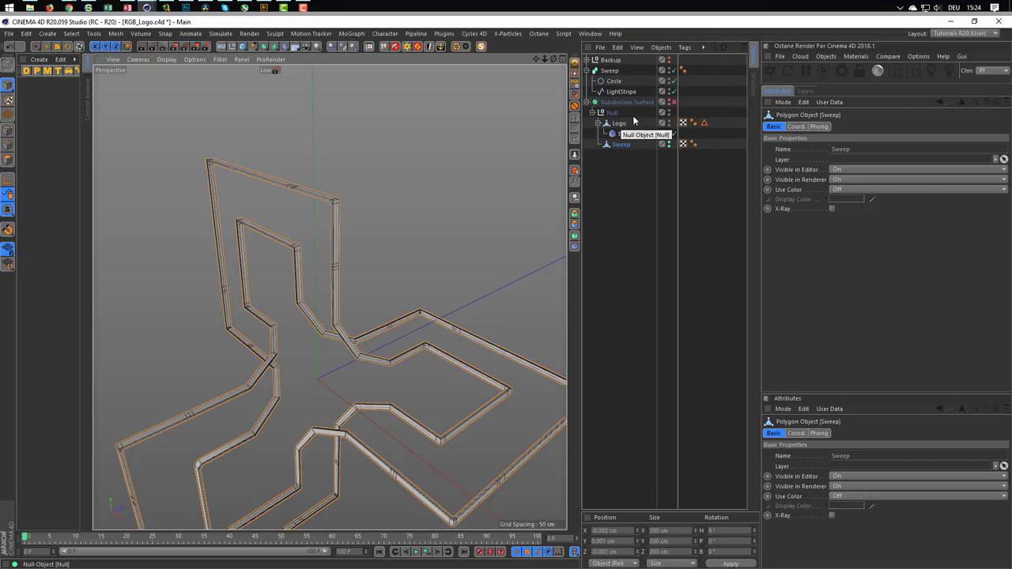
# Step: Show the beveled Logo again and set the existing Sweep's visibility to Off
pyautogui.click(669, 110)
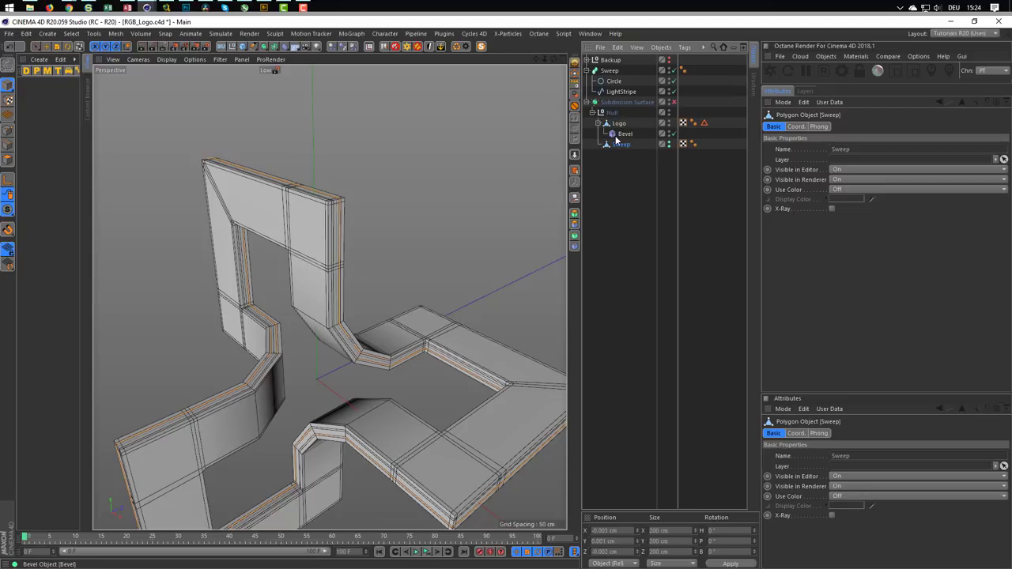
pyautogui.keyDown('ctrl'); pyautogui.click(669, 143); pyautogui.keyUp('ctrl')
pyautogui.keyDown('ctrl'); pyautogui.click(669, 145); pyautogui.keyUp('ctrl')
pyautogui.click(599, 123)
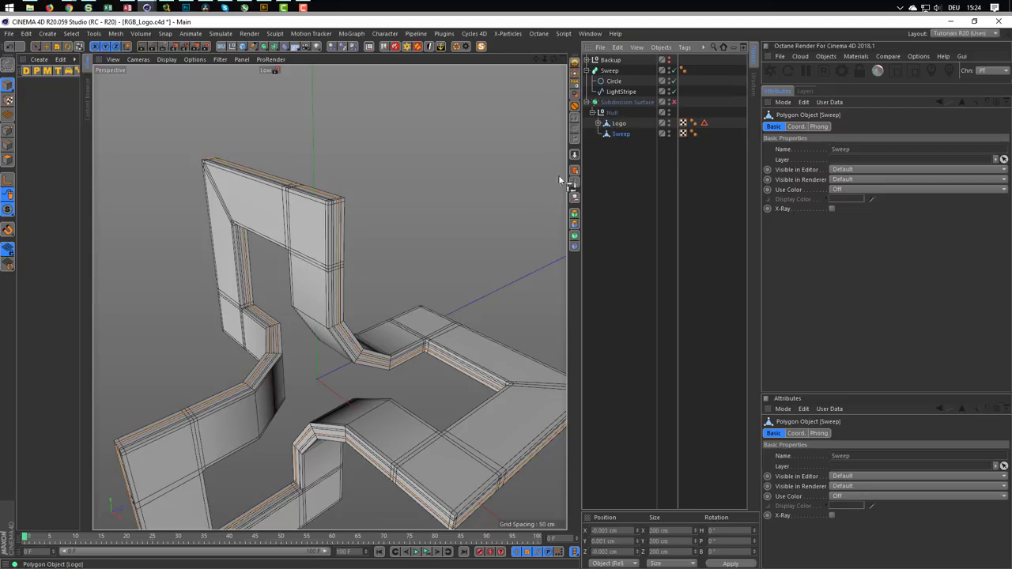
pyautogui.scroll(3, 339, 248)
pyautogui.scroll(3, 335, 219)
pyautogui.scroll(1, 326, 212)
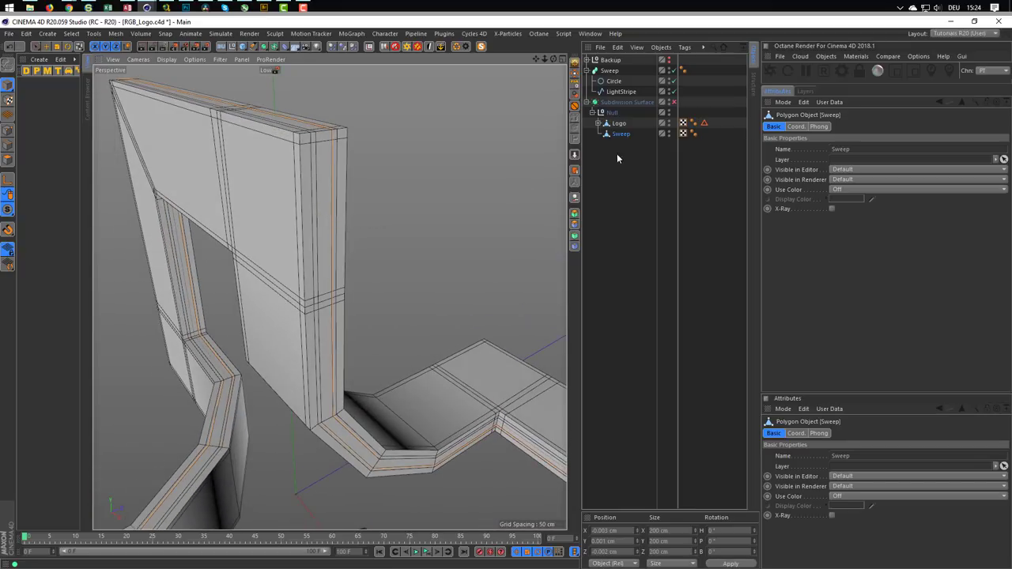
pyautogui.keyDown('ctrl'); pyautogui.click(669, 134); pyautogui.keyUp('ctrl')
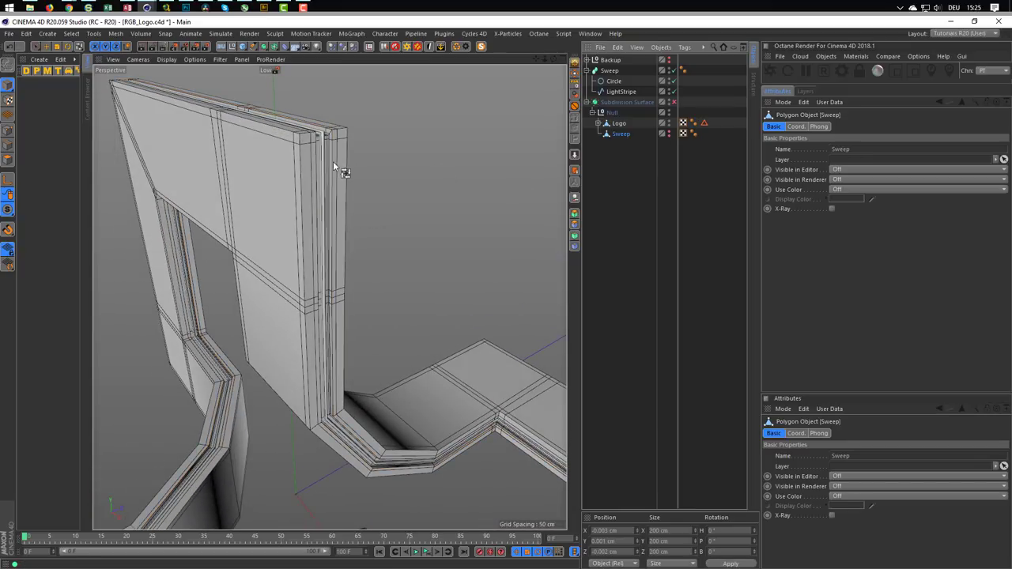
pyautogui.scroll(2, 355, 147)
pyautogui.scroll(2, 355, 144)
pyautogui.scroll(2, 353, 141)
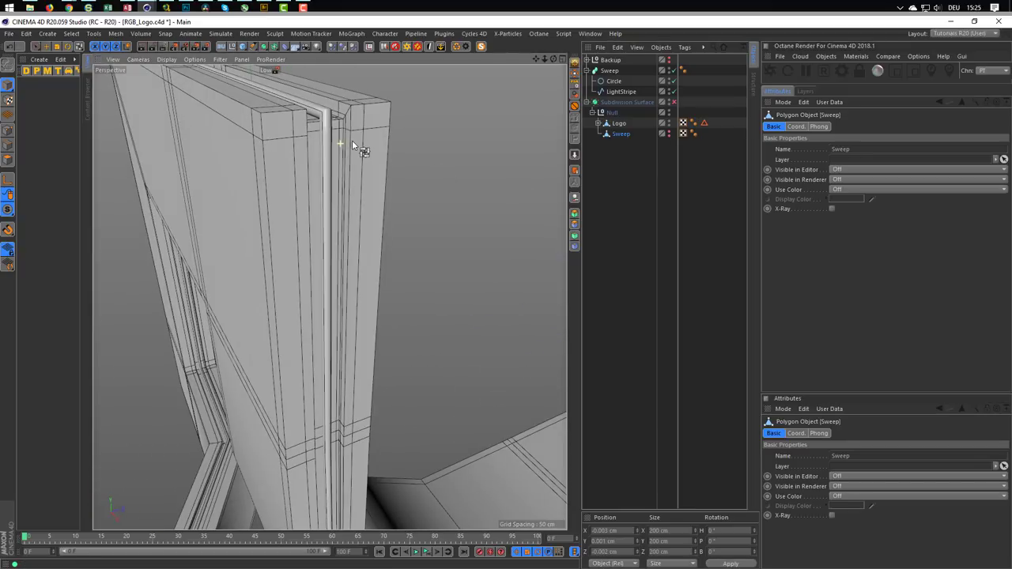
# Step: Enable Subdivision Surface smoothing for the logo
pyautogui.click(672, 102)
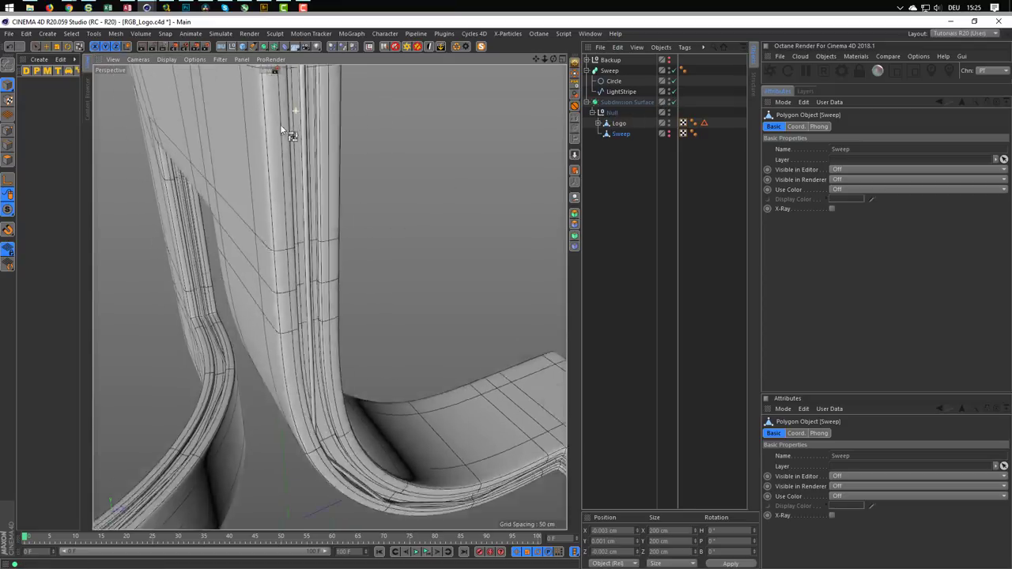
pyautogui.scroll(-2, 282, 131)
pyautogui.scroll(1, 372, 332)
pyautogui.scroll(2, 372, 332)
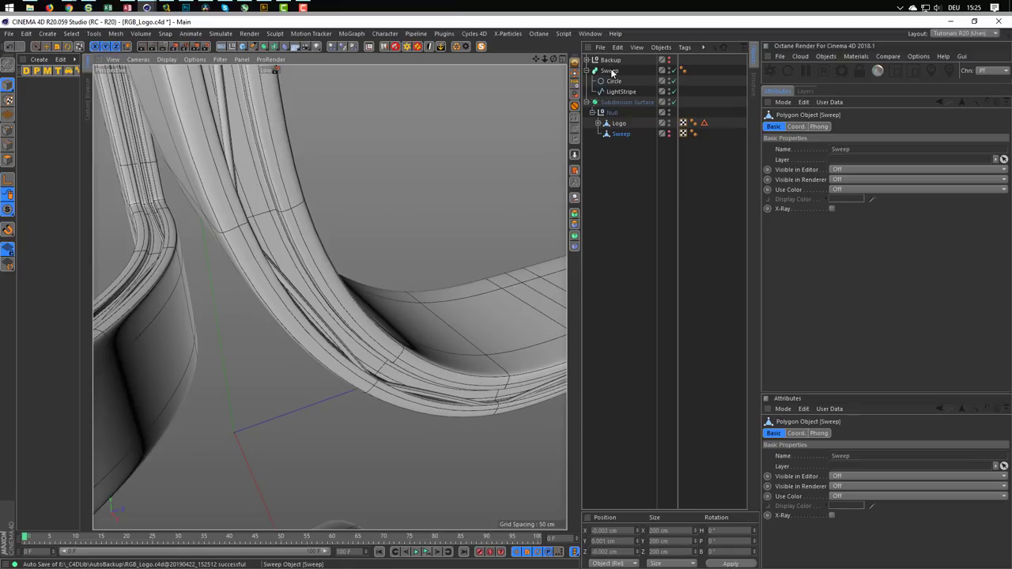
# Step: Move the tube Sweep into the Null under Subdivision Surface and orbit to inspect it
pyautogui.moveTo(612, 73); pyautogui.dragTo(610, 114)
pyautogui.scroll(-5, 317, 320)
pyautogui.scroll(-4, 255, 328)
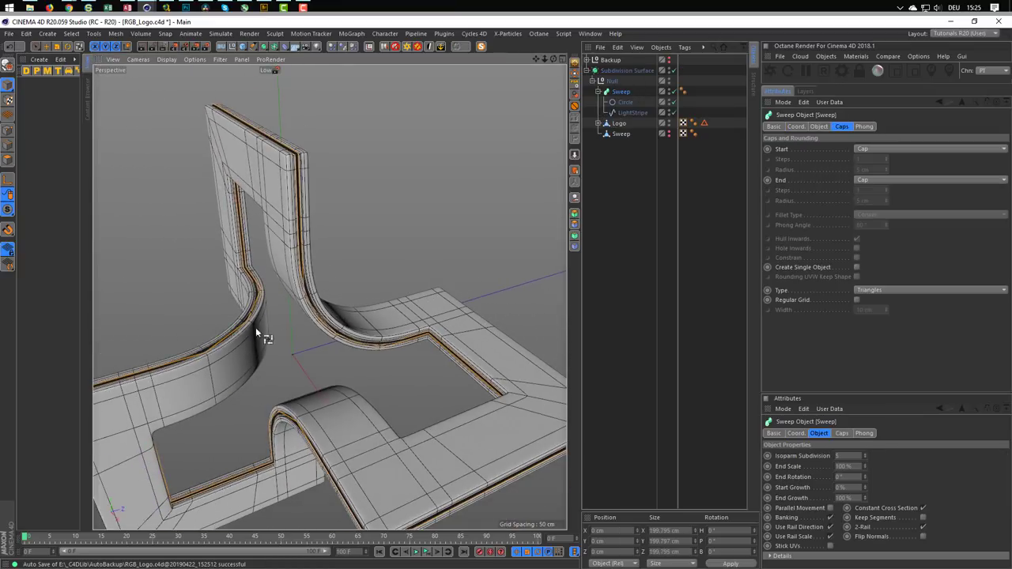
pyautogui.scroll(2, 323, 255)
pyautogui.scroll(2, 303, 257)
pyautogui.scroll(2, 330, 288)
pyautogui.scroll(2, 309, 284)
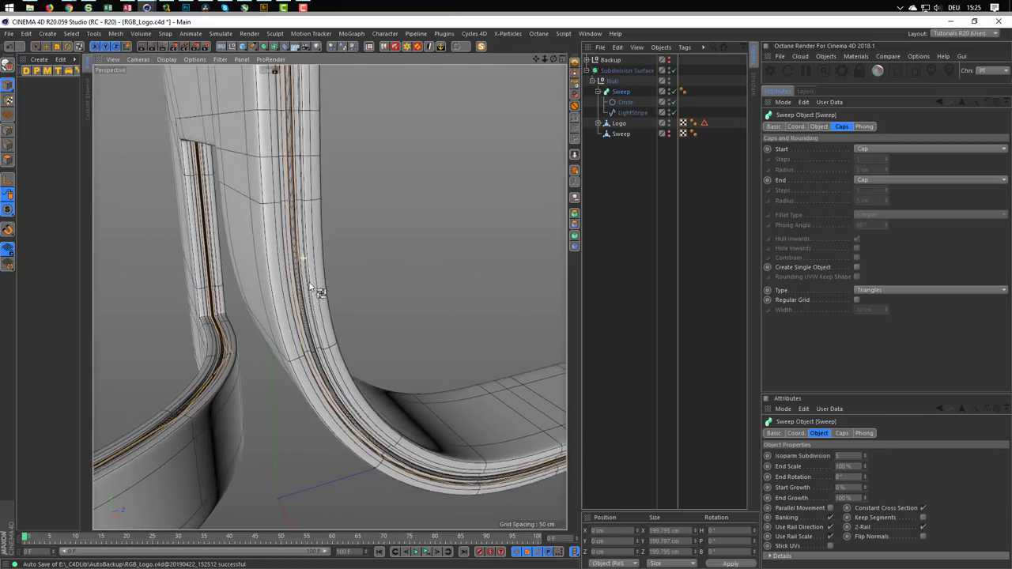
pyautogui.moveTo(309, 283)
pyautogui.keyDown('alt'); pyautogui.mouseDown()
pyautogui.moveTo(262, 293)
pyautogui.moveTo(247, 249)
pyautogui.moveTo(358, 182)
pyautogui.moveTo(422, 229)
pyautogui.moveTo(460, 234)
pyautogui.moveTo(438, 240)
pyautogui.moveTo(376, 216)
pyautogui.moveTo(328, 179)
pyautogui.moveTo(376, 169)
pyautogui.mouseUp(); pyautogui.keyUp('alt')
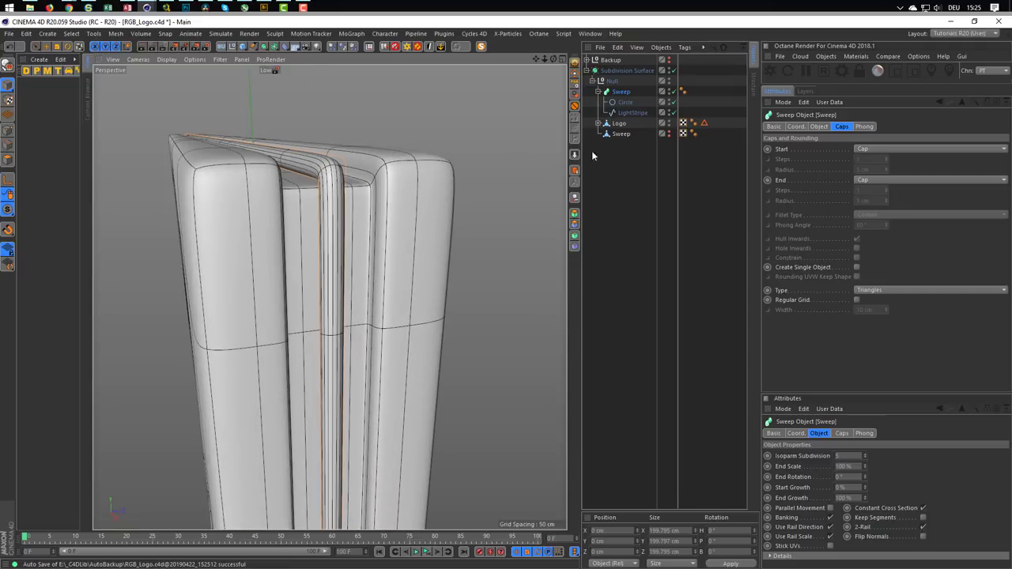
# Step: Hide the middle sweep strip, review the logo, collapse Subdivision Surface and add an empty Null
pyautogui.click(668, 136)
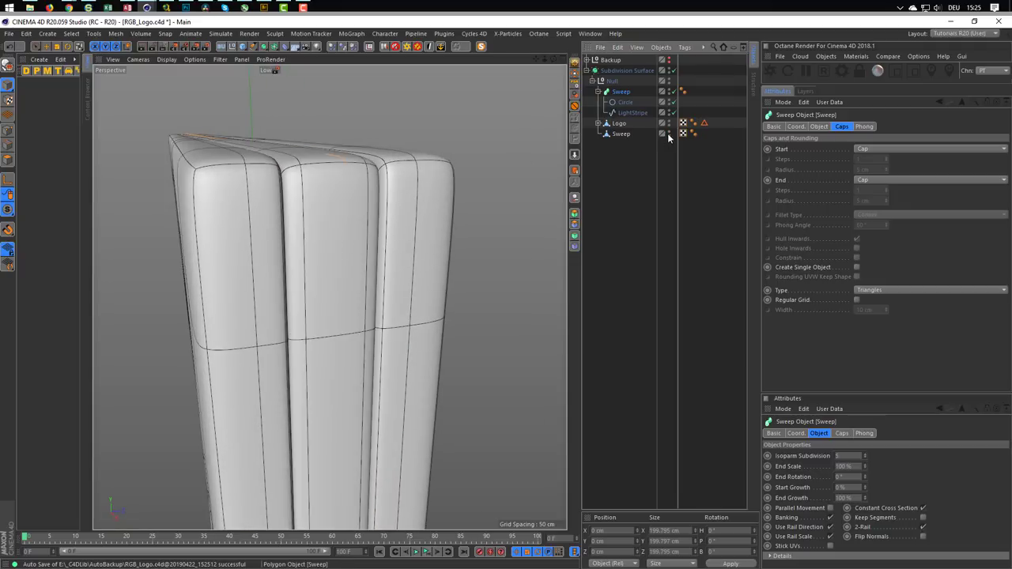
pyautogui.moveTo(314, 170)
pyautogui.keyDown('alt'); pyautogui.mouseDown()
pyautogui.moveTo(358, 151)
pyautogui.moveTo(317, 154)
pyautogui.moveTo(215, 208)
pyautogui.moveTo(305, 238)
pyautogui.moveTo(376, 324)
pyautogui.mouseUp(); pyautogui.keyUp('alt')
pyautogui.moveTo(376, 325)
pyautogui.keyDown('alt'); pyautogui.mouseDown(button='right')
pyautogui.moveTo(432, 308)
pyautogui.moveTo(332, 341)
pyautogui.mouseUp(button='right'); pyautogui.keyUp('alt')
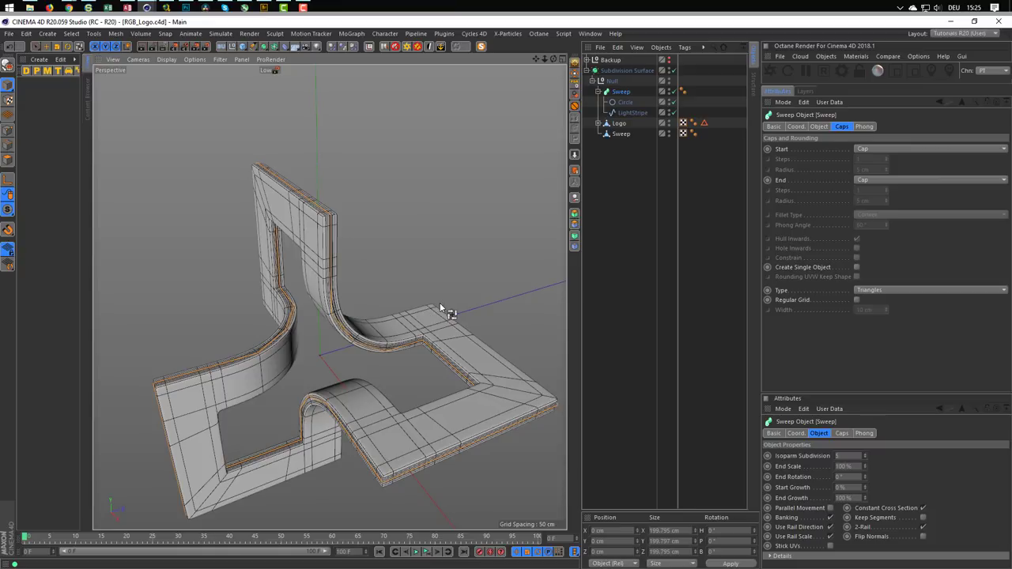
pyautogui.keyDown('alt'); pyautogui.moveTo(334, 255); pyautogui.dragTo(480, 271); pyautogui.keyUp('alt')
pyautogui.click(641, 253)
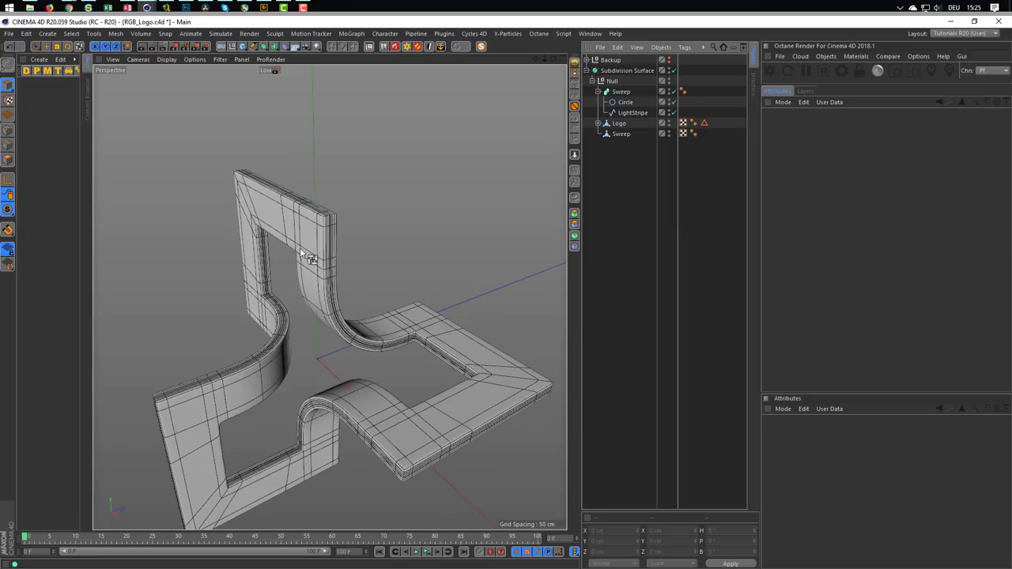
pyautogui.moveTo(305, 256)
pyautogui.keyDown('alt'); pyautogui.mouseDown()
pyautogui.moveTo(297, 154)
pyautogui.moveTo(260, 163)
pyautogui.moveTo(291, 186)
pyautogui.moveTo(292, 229)
pyautogui.mouseUp(); pyautogui.keyUp('alt')
pyautogui.scroll(-2, 295, 230)
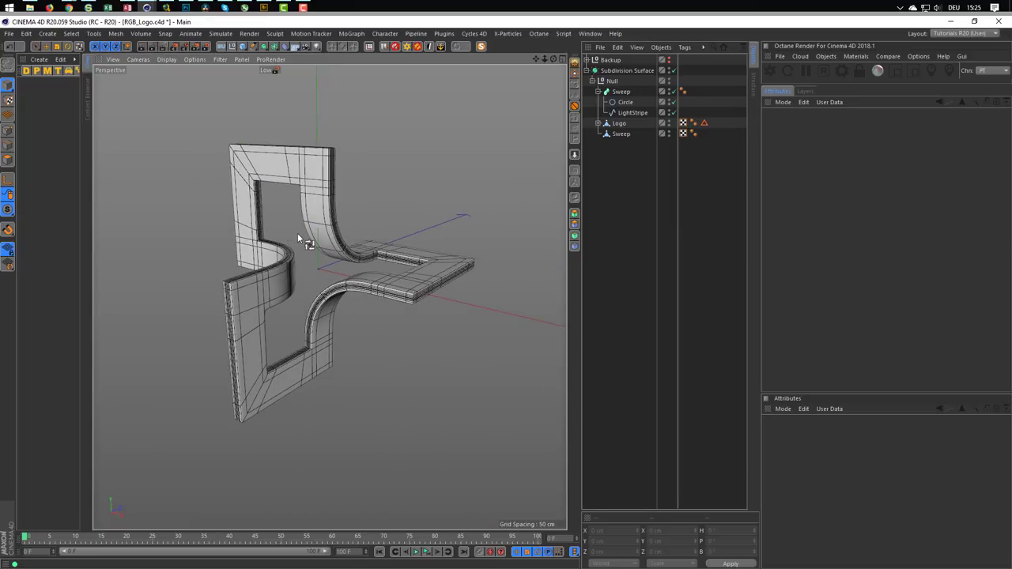
pyautogui.click(586, 70)
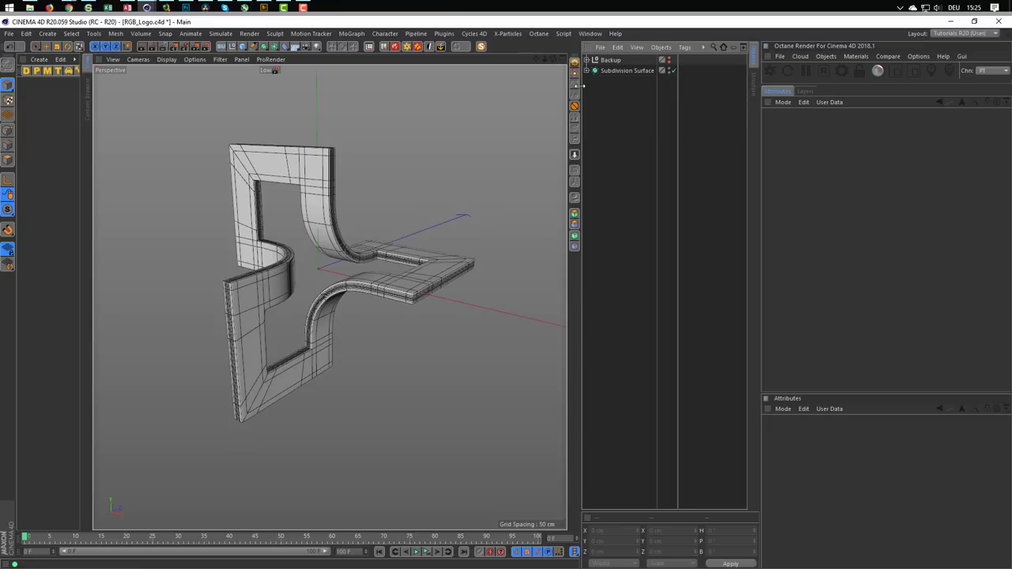
pyautogui.click(233, 47)
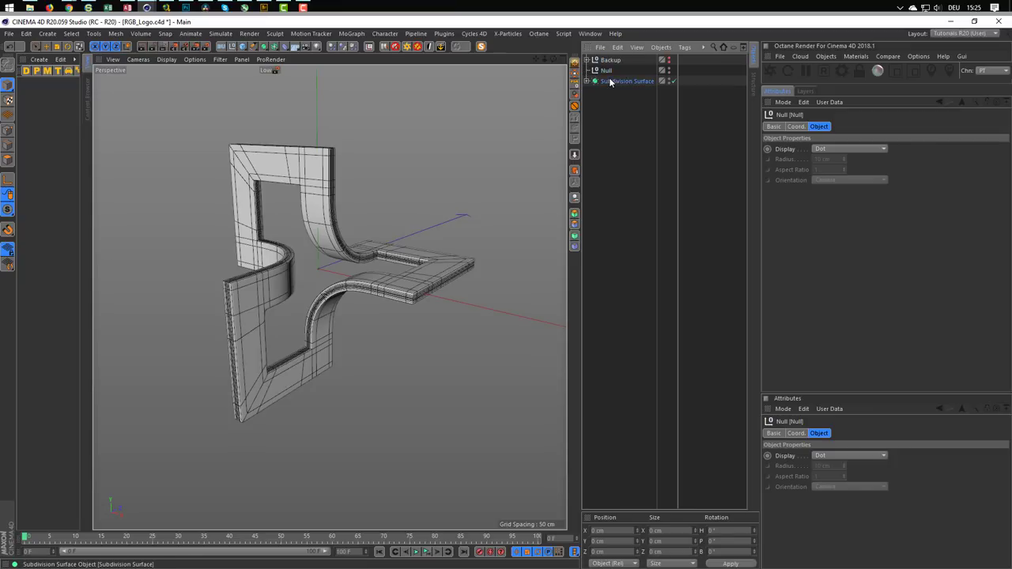
# Step: Parent Subdivision Surface under the empty Null and rename that Null 'Object'
pyautogui.moveTo(610, 80); pyautogui.dragTo(609, 71)
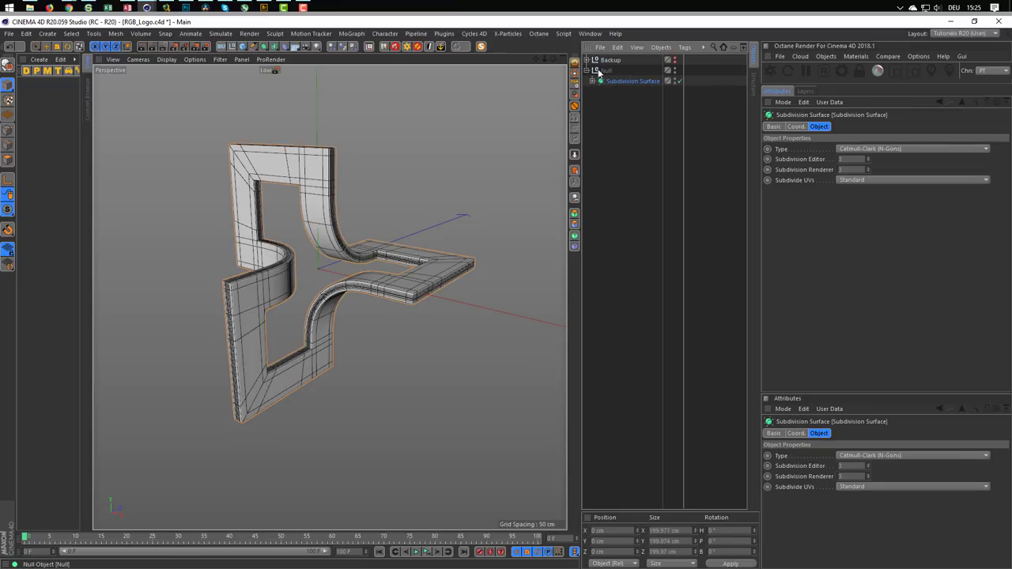
pyautogui.doubleClick(609, 71)
pyautogui.write('Object')
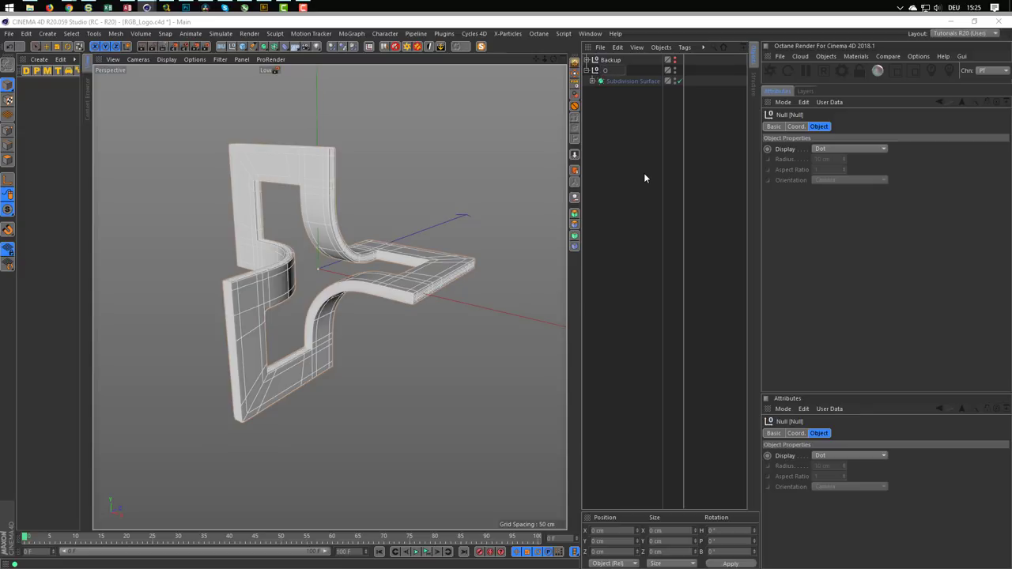
pyautogui.press('Return')
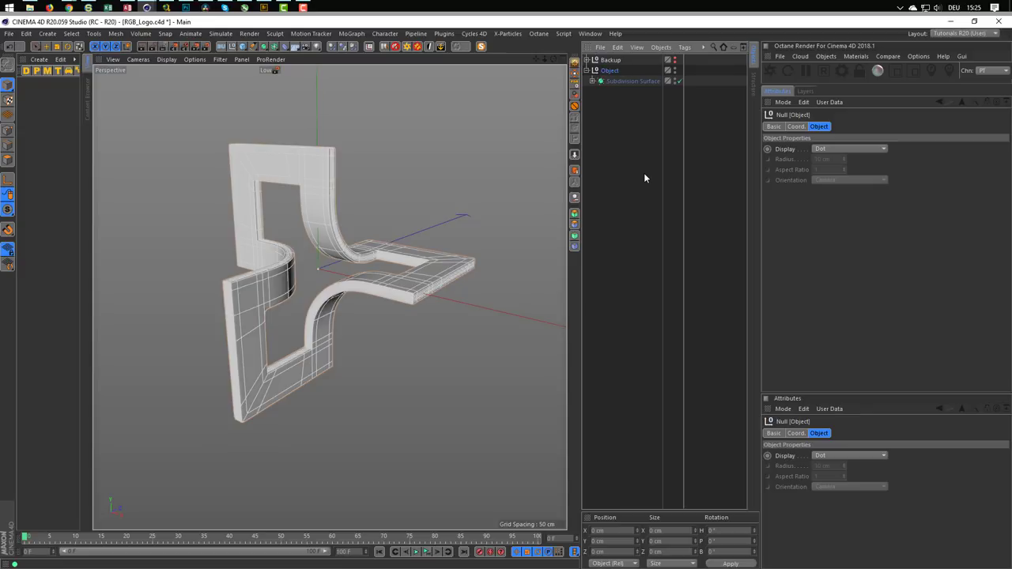
# Step: Tilt the logo 45° in pitch onto one corner and drop it to the floor
pyautogui.press('r')
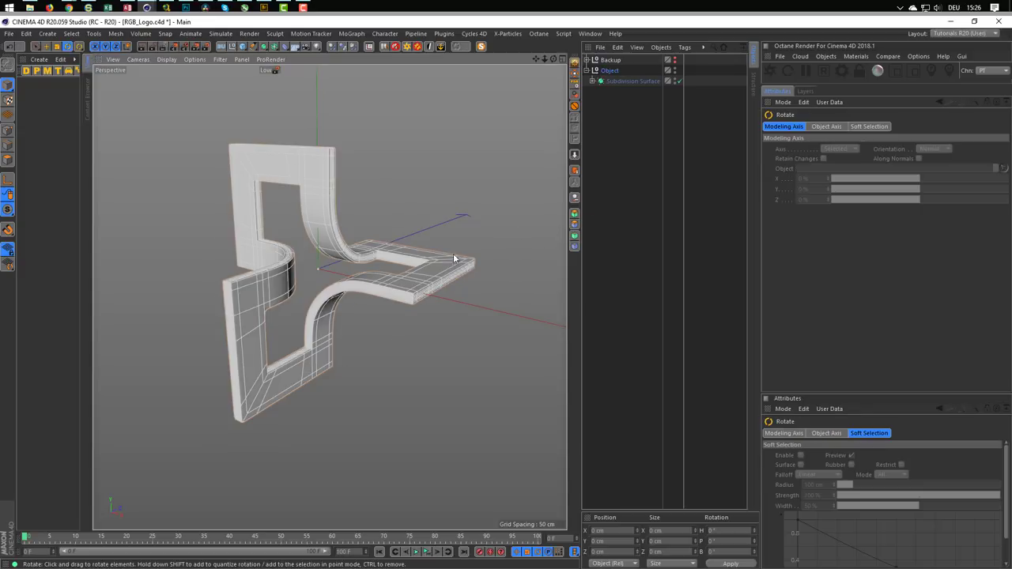
pyautogui.moveTo(305, 245); pyautogui.dragTo(281, 277)
pyautogui.keyDown('alt'); pyautogui.moveTo(346, 283); pyautogui.dragTo(338, 320); pyautogui.keyUp('alt')
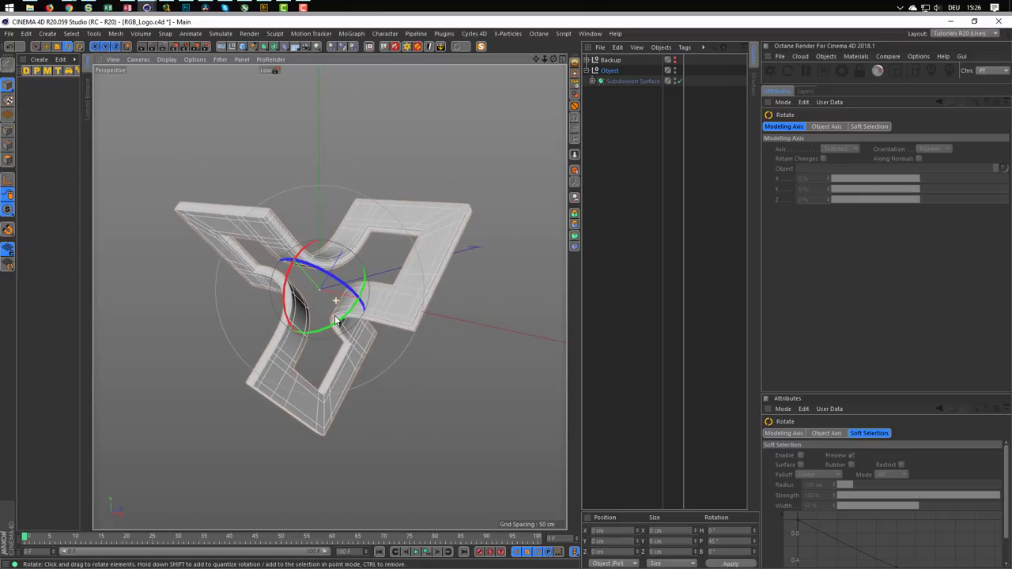
pyautogui.click(575, 155)
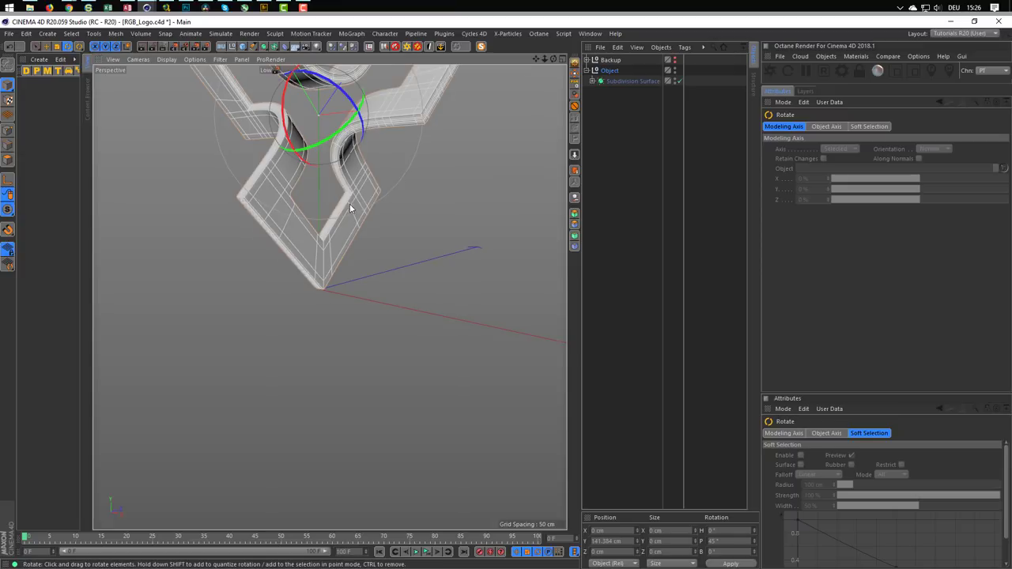
# Step: Orbit around the deselected three-armed logo to inspect it from several angles
pyautogui.keyDown('alt'); pyautogui.moveTo(350, 203); pyautogui.dragTo(361, 340); pyautogui.keyUp('alt')
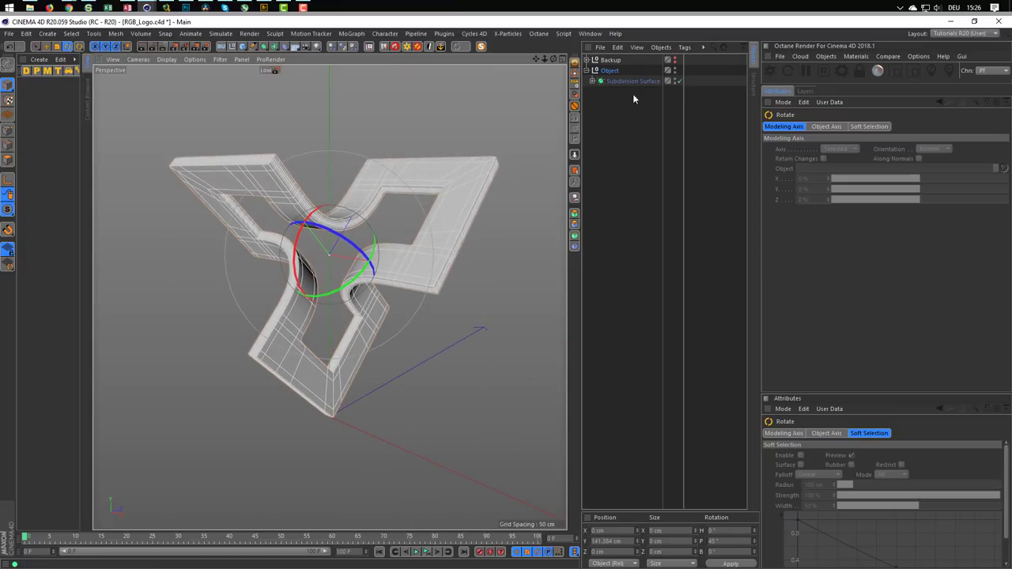
pyautogui.moveTo(321, 431)
pyautogui.keyDown('alt'); pyautogui.mouseDown()
pyautogui.moveTo(339, 427)
pyautogui.moveTo(314, 305)
pyautogui.moveTo(328, 303)
pyautogui.mouseUp(); pyautogui.keyUp('alt')
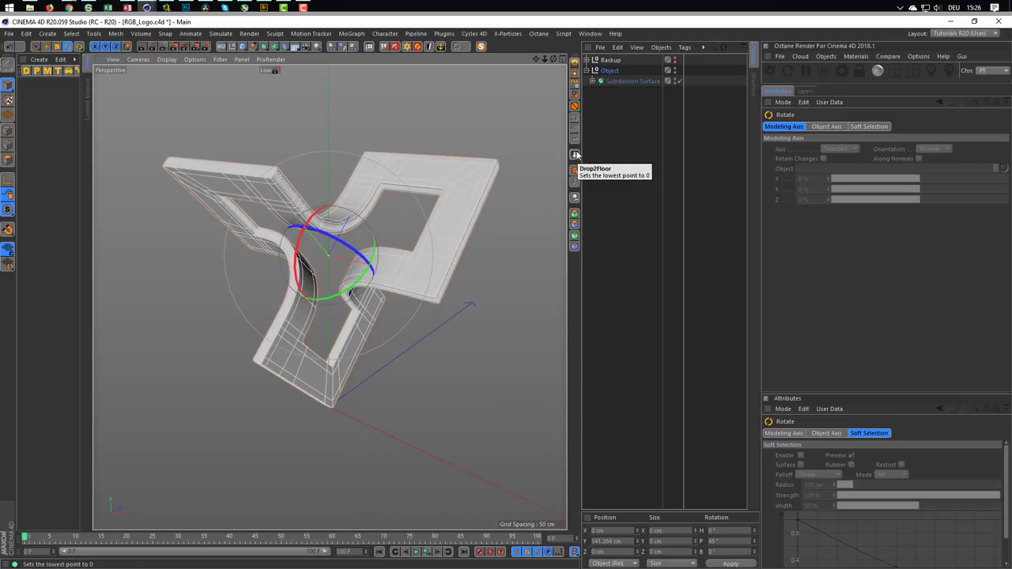
pyautogui.moveTo(474, 196)
pyautogui.keyDown('alt'); pyautogui.mouseDown()
pyautogui.moveTo(435, 162)
pyautogui.moveTo(427, 179)
pyautogui.moveTo(424, 165)
pyautogui.moveTo(431, 183)
pyautogui.mouseUp(); pyautogui.keyUp('alt')
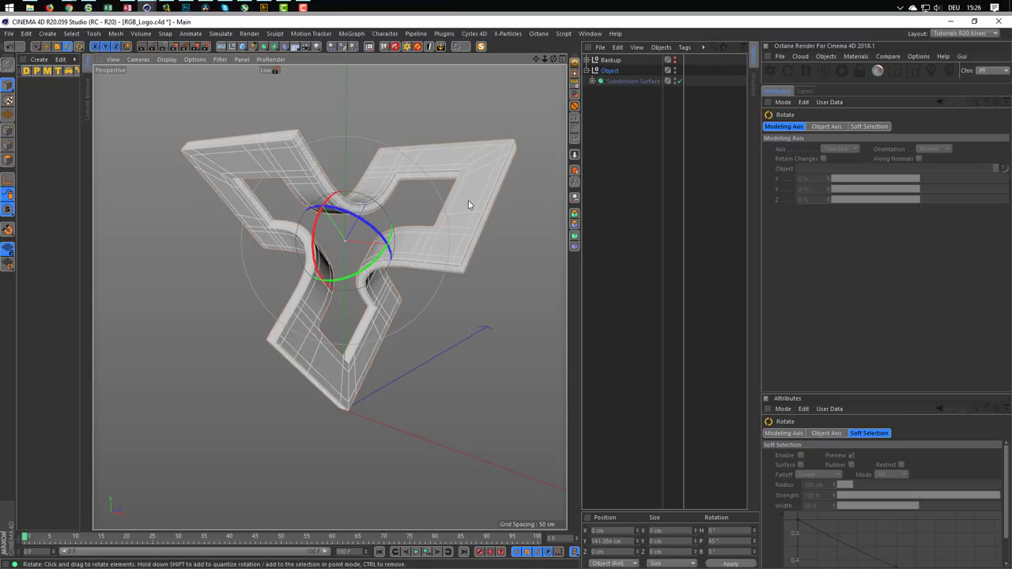
pyautogui.click(602, 204)
pyautogui.moveTo(373, 207)
pyautogui.keyDown('alt'); pyautogui.mouseDown()
pyautogui.moveTo(388, 194)
pyautogui.moveTo(345, 209)
pyautogui.mouseUp(); pyautogui.keyUp('alt')
pyautogui.moveTo(253, 140)
pyautogui.keyDown('alt'); pyautogui.mouseDown(button='right')
pyautogui.moveTo(330, 110)
pyautogui.moveTo(276, 183)
pyautogui.mouseUp(button='right'); pyautogui.keyUp('alt')
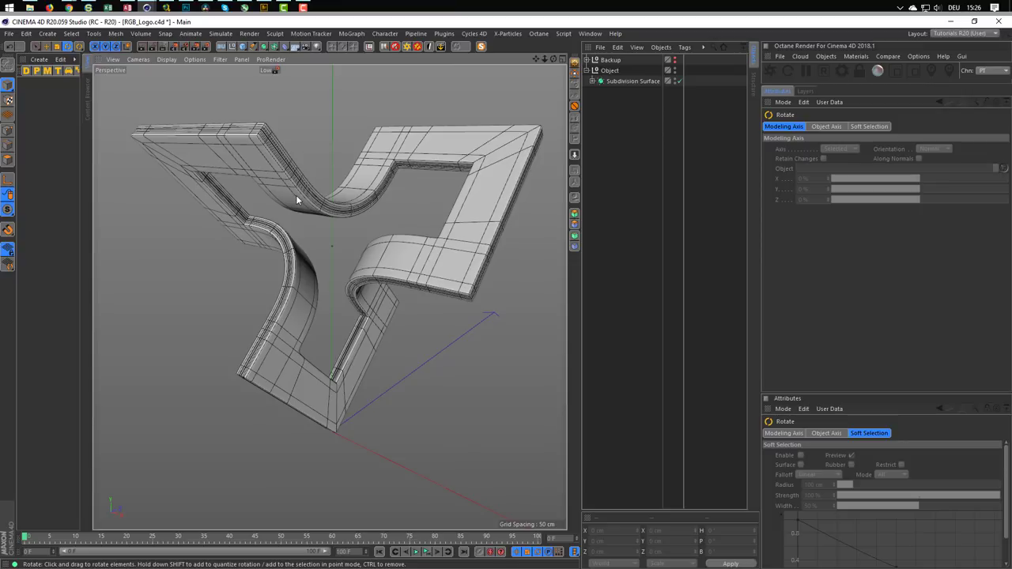
pyautogui.moveTo(296, 195)
pyautogui.keyDown('alt'); pyautogui.mouseDown()
pyautogui.moveTo(290, 243)
pyautogui.moveTo(297, 228)
pyautogui.mouseUp(); pyautogui.keyUp('alt')
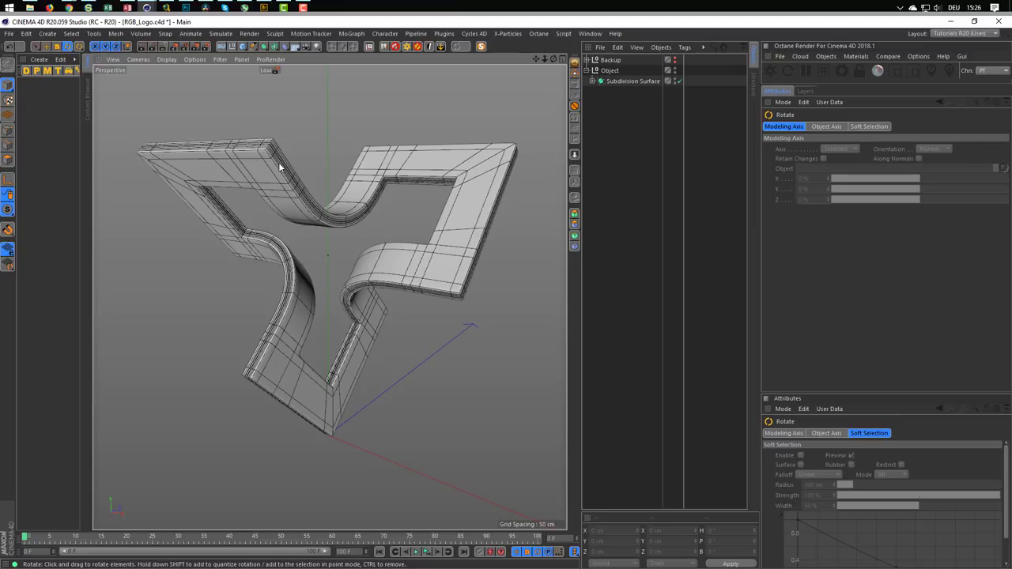
# Step: Open the Octane LiveDB library on Real Metal and move its window into view
pyautogui.click(856, 56)
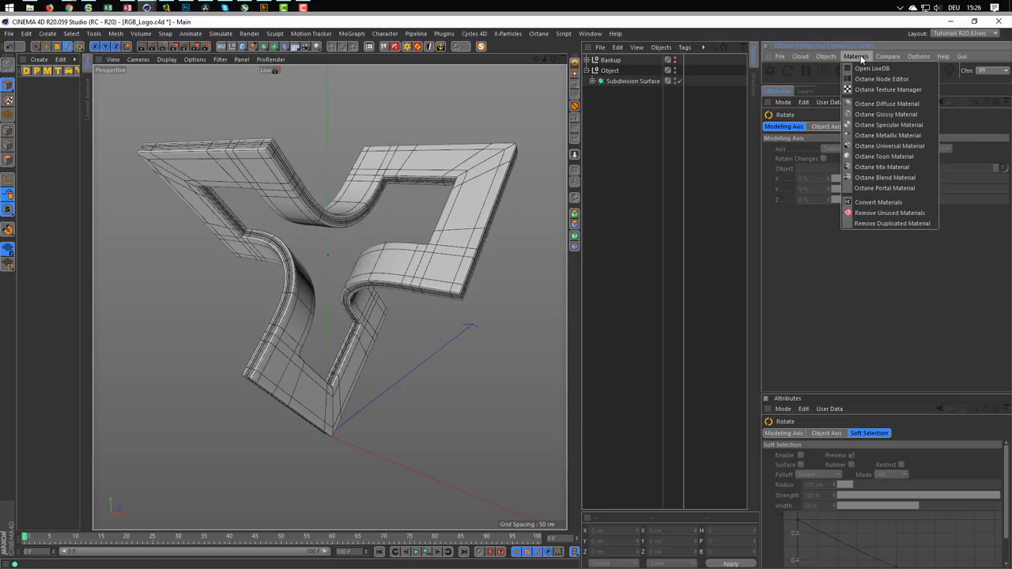
pyautogui.click(860, 56)
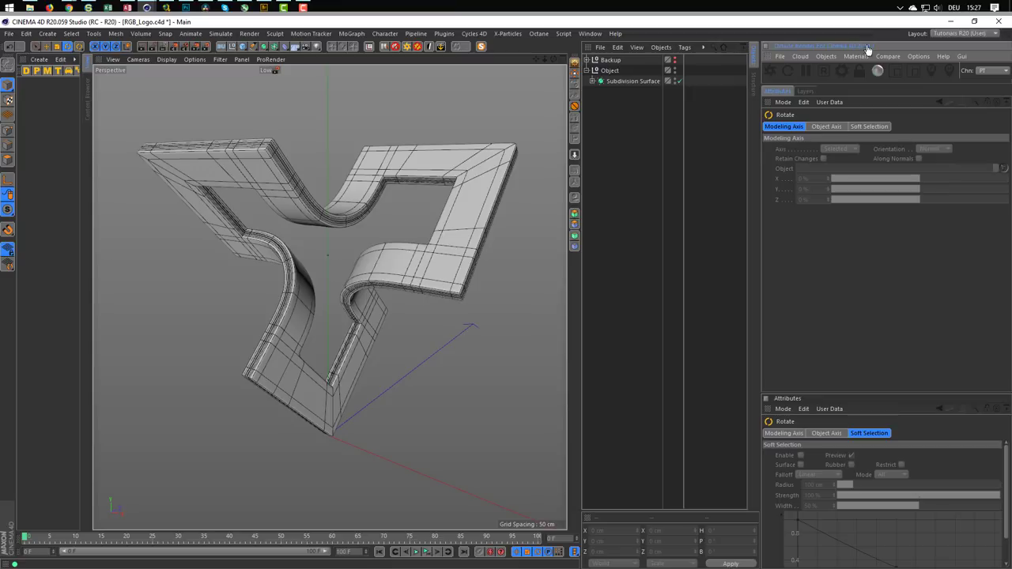
pyautogui.click(859, 57)
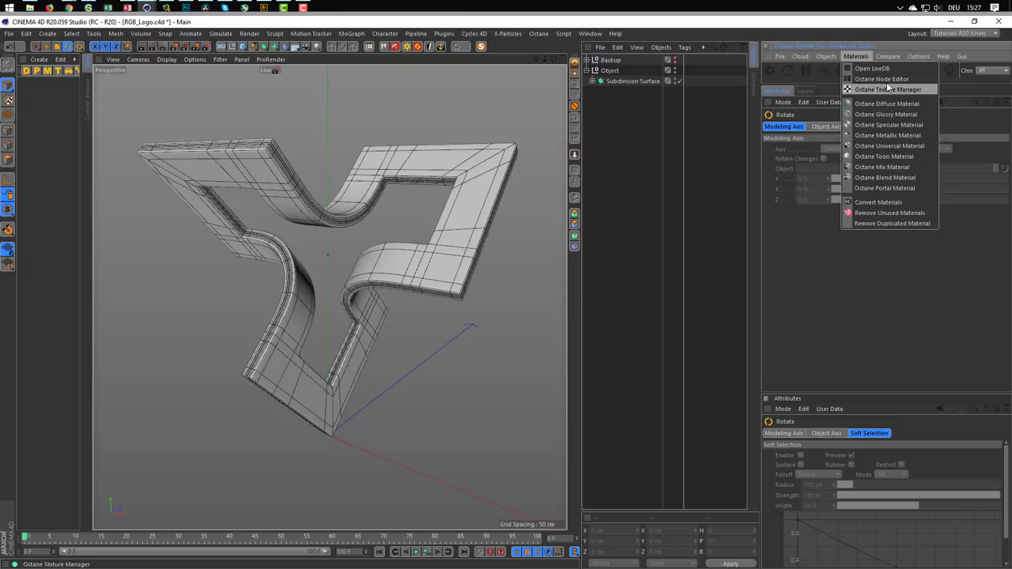
pyautogui.click(882, 69)
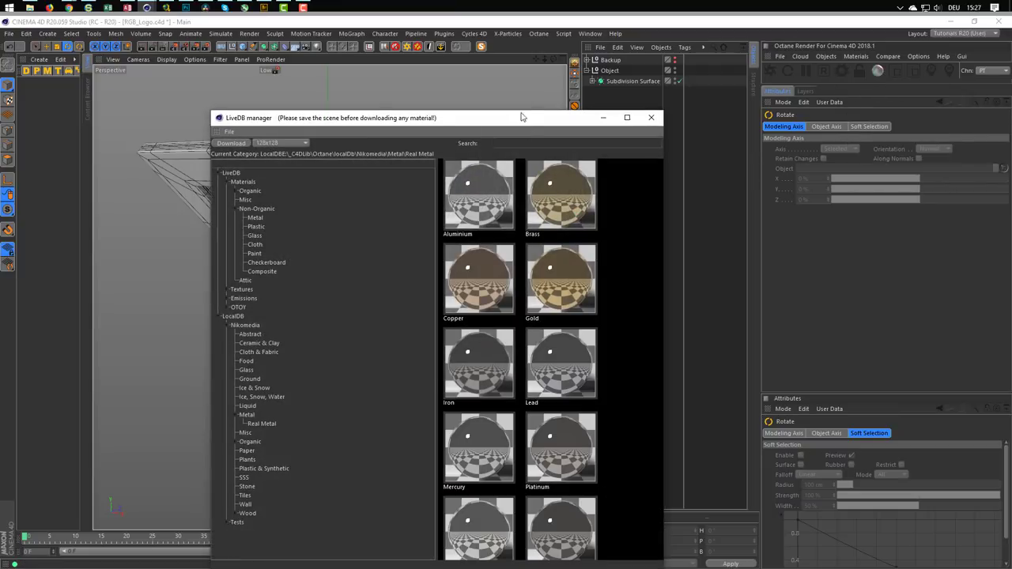
pyautogui.moveTo(521, 117); pyautogui.dragTo(554, 26)
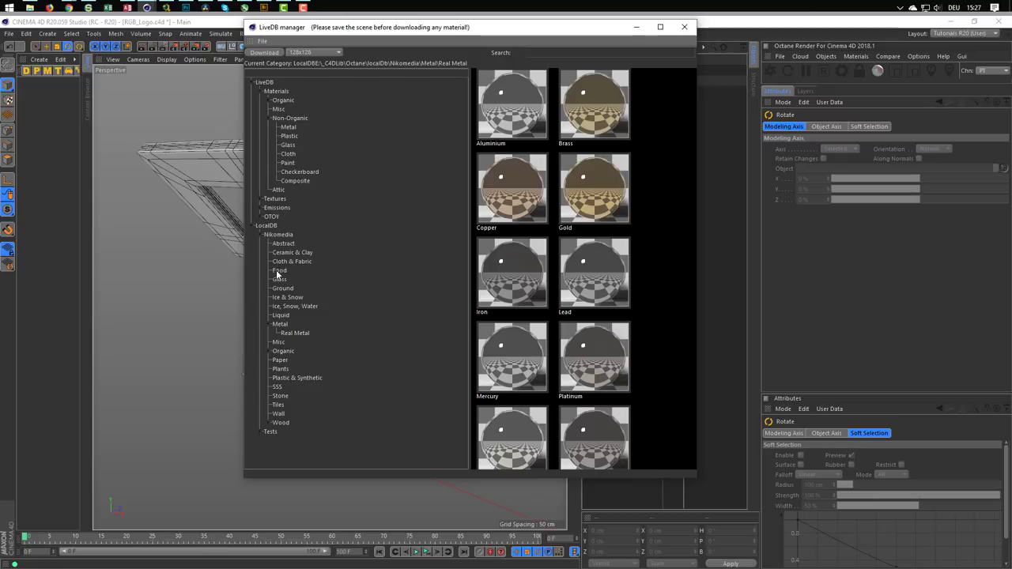
# Step: Download the Iron material from LiveDB's Real Metal category, then close the library
pyautogui.click(289, 333)
pyautogui.click(507, 272)
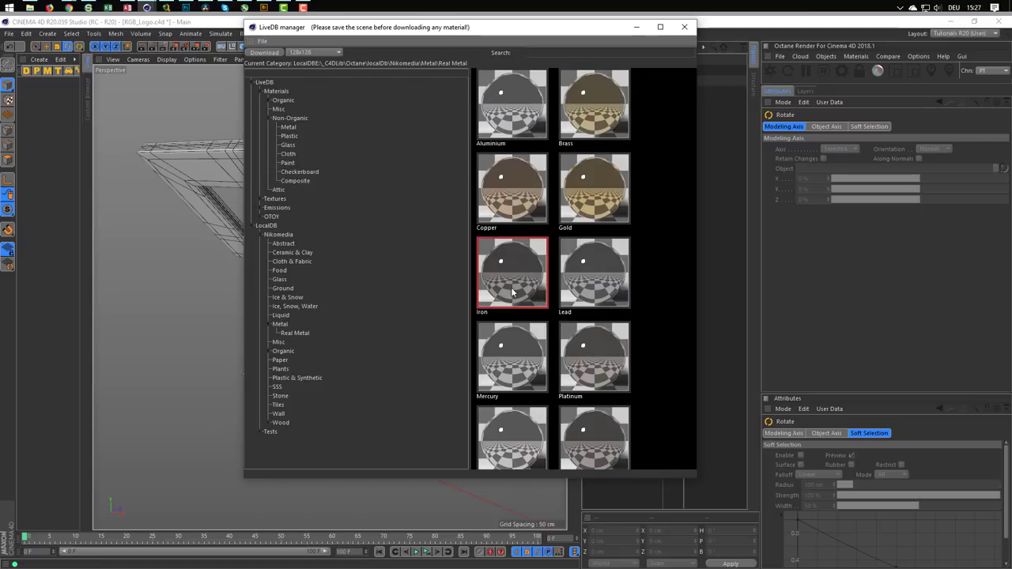
pyautogui.click(265, 52)
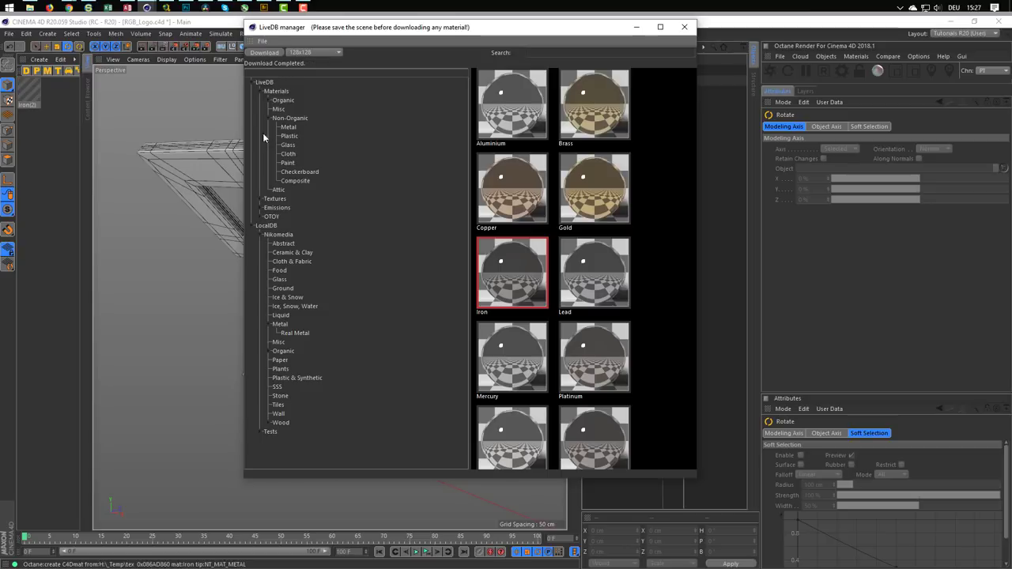
pyautogui.click(684, 29)
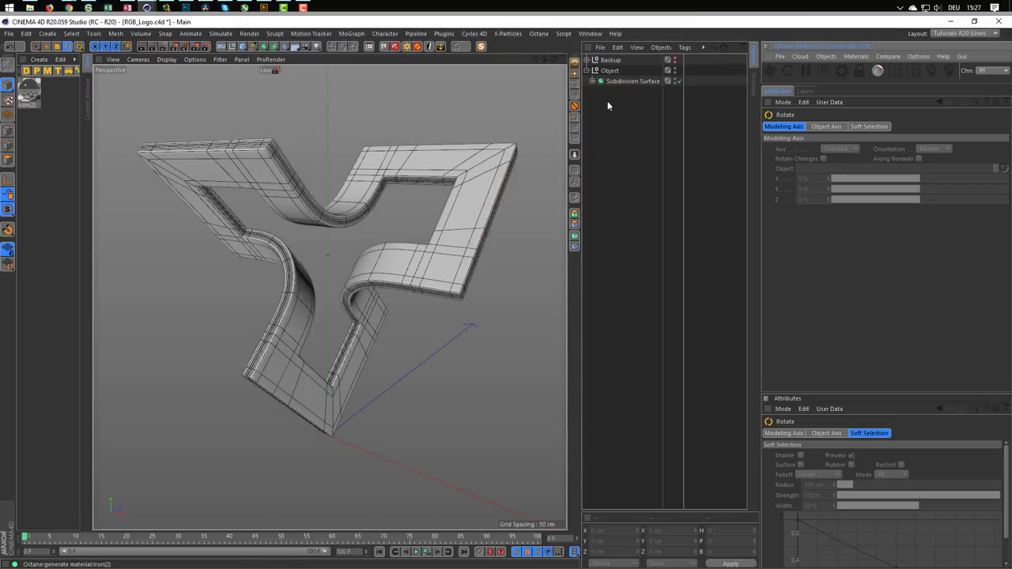
# Step: Open Iron(2) in an enlarged Node Editor with RgbSpectrum and FloatTexture beside their inputs
pyautogui.click(26, 92)
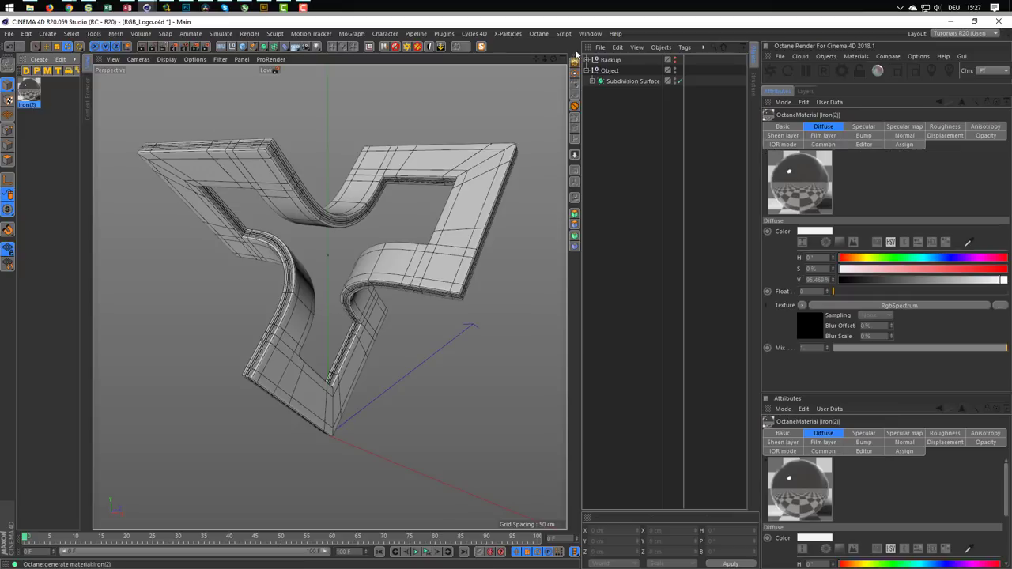
pyautogui.click(855, 56)
pyautogui.click(866, 79)
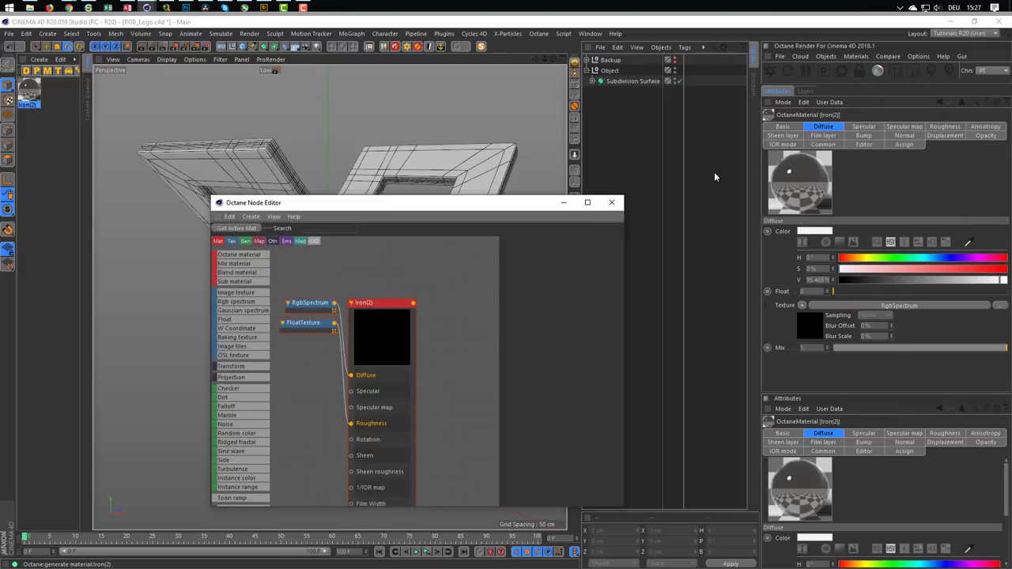
pyautogui.moveTo(437, 208); pyautogui.dragTo(259, 77)
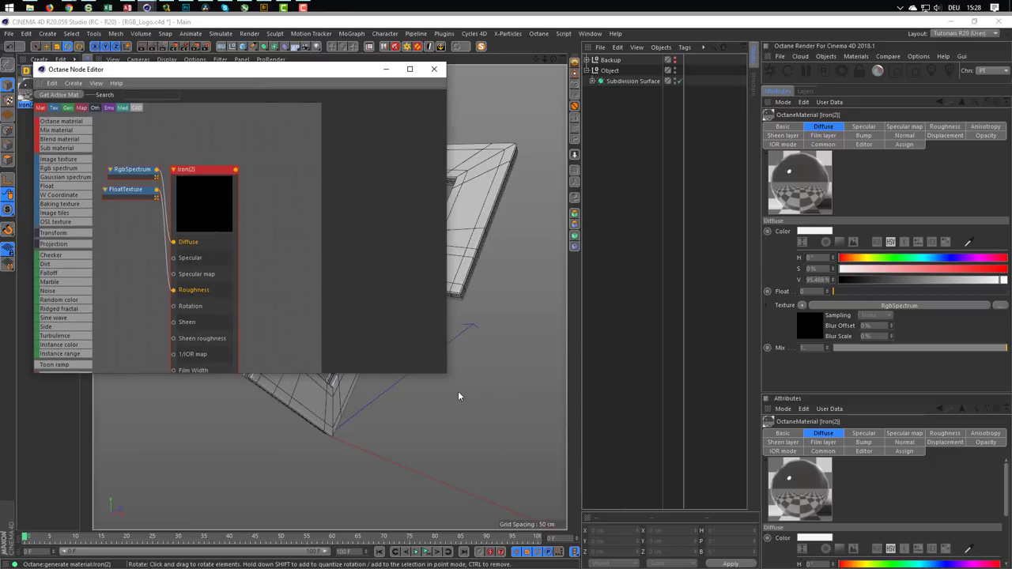
pyautogui.moveTo(429, 356); pyautogui.dragTo(586, 496)
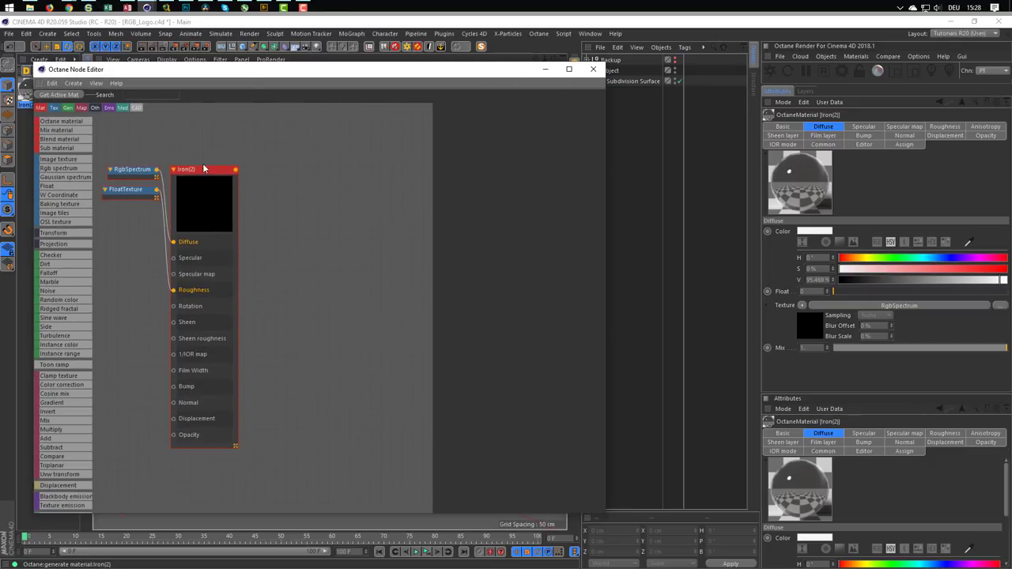
pyautogui.moveTo(204, 170); pyautogui.dragTo(252, 141)
pyautogui.moveTo(127, 193); pyautogui.dragTo(153, 264)
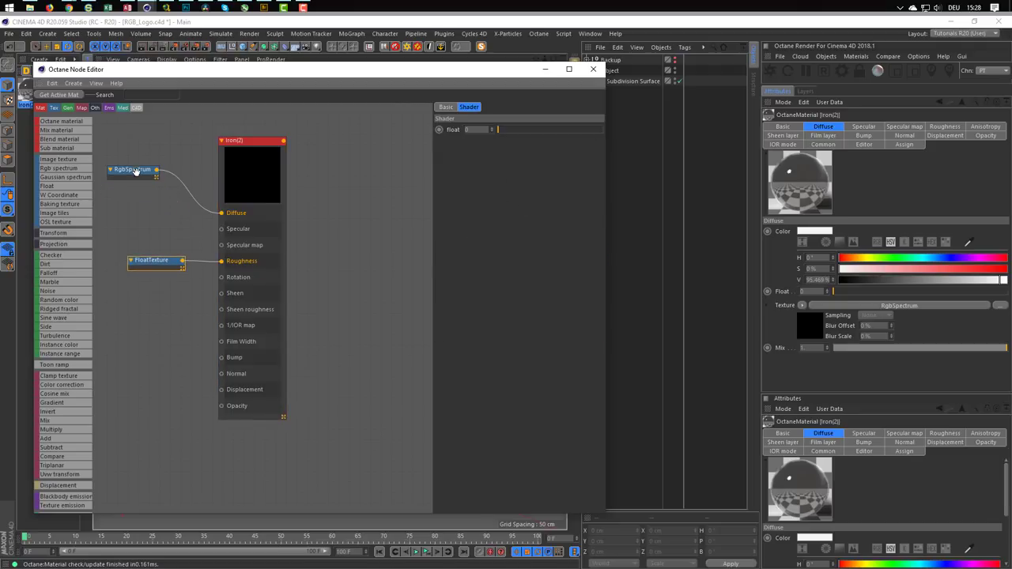
pyautogui.moveTo(136, 168); pyautogui.dragTo(164, 201)
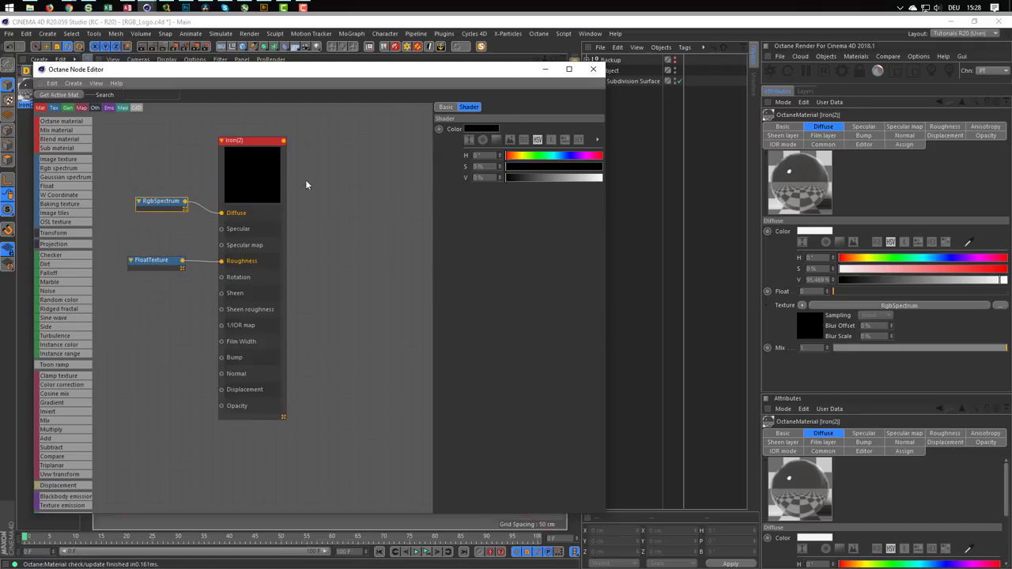
# Step: Inspect Iron(2)'s IOR settings: second metallic IOR 3.0893, mode left on Rgb IOR
pyautogui.click(258, 147)
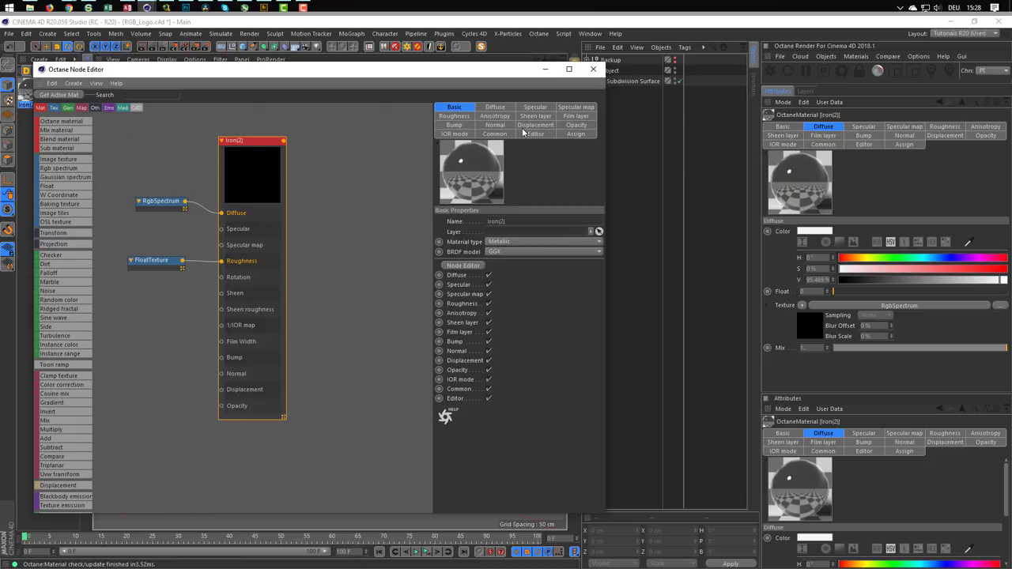
pyautogui.click(456, 133)
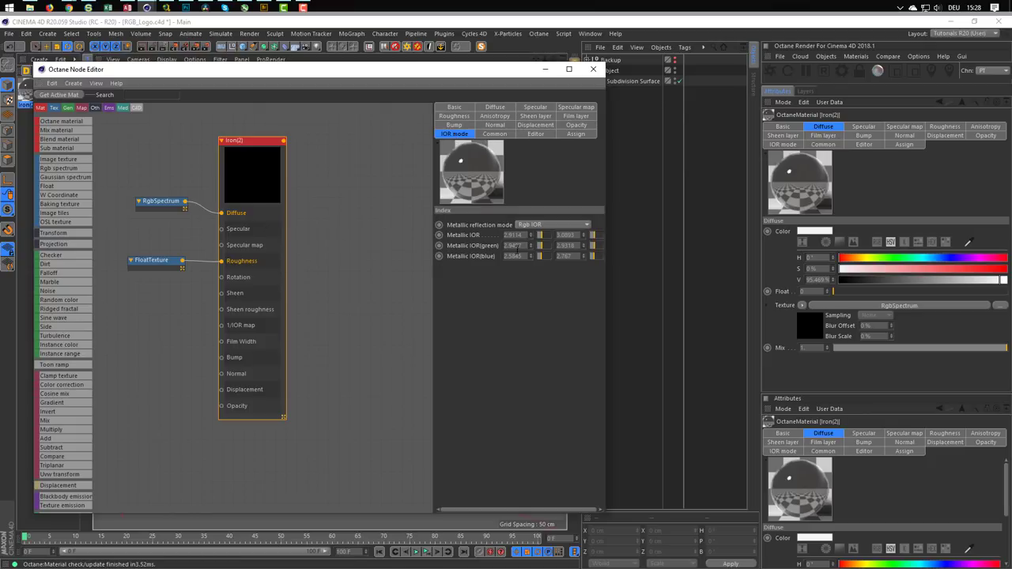
pyautogui.moveTo(559, 233); pyautogui.dragTo(570, 236)
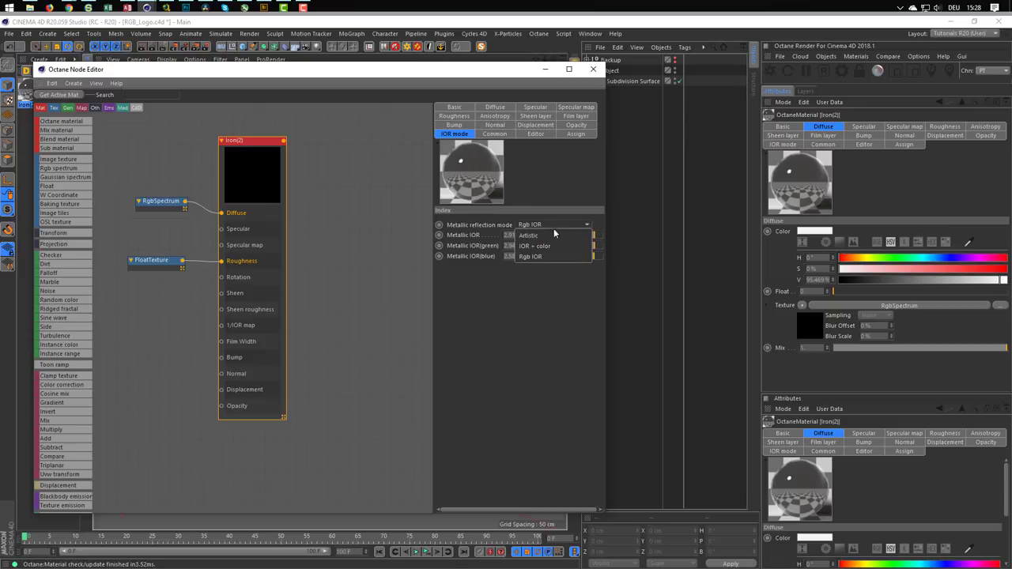
pyautogui.click(553, 225)
pyautogui.click(545, 231)
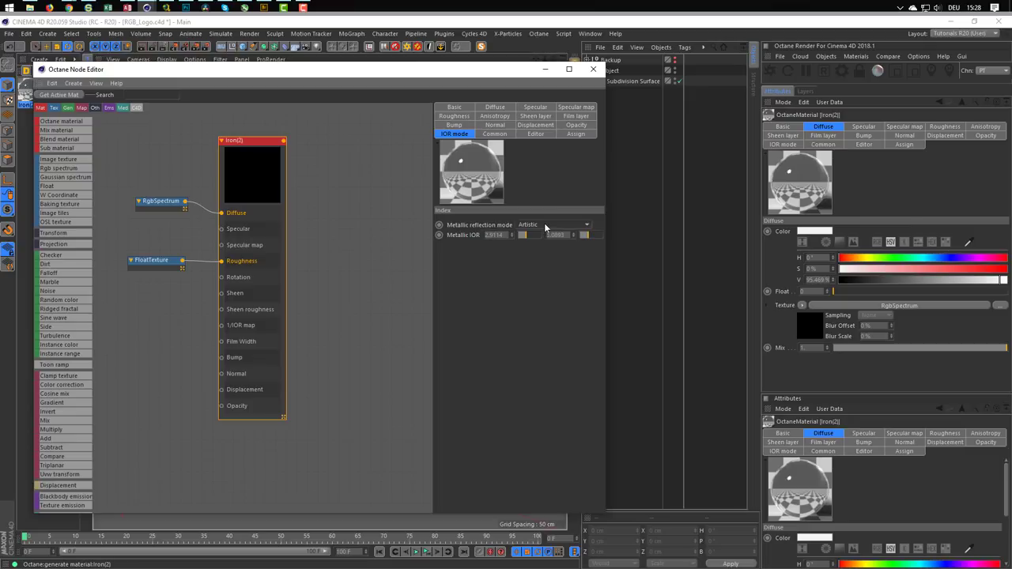
pyautogui.click(544, 226)
pyautogui.click(546, 256)
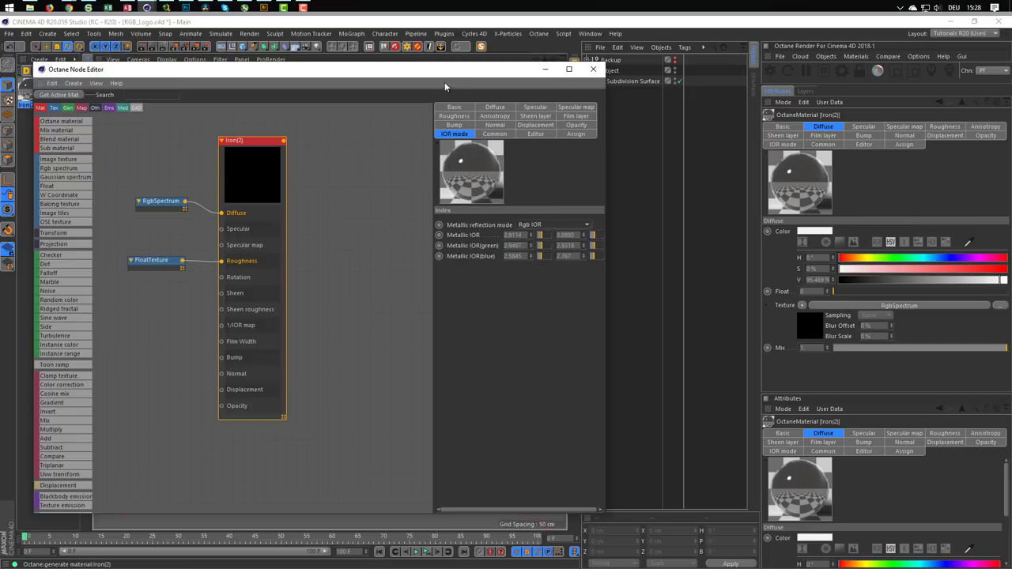
pyautogui.moveTo(450, 72); pyautogui.dragTo(564, 68)
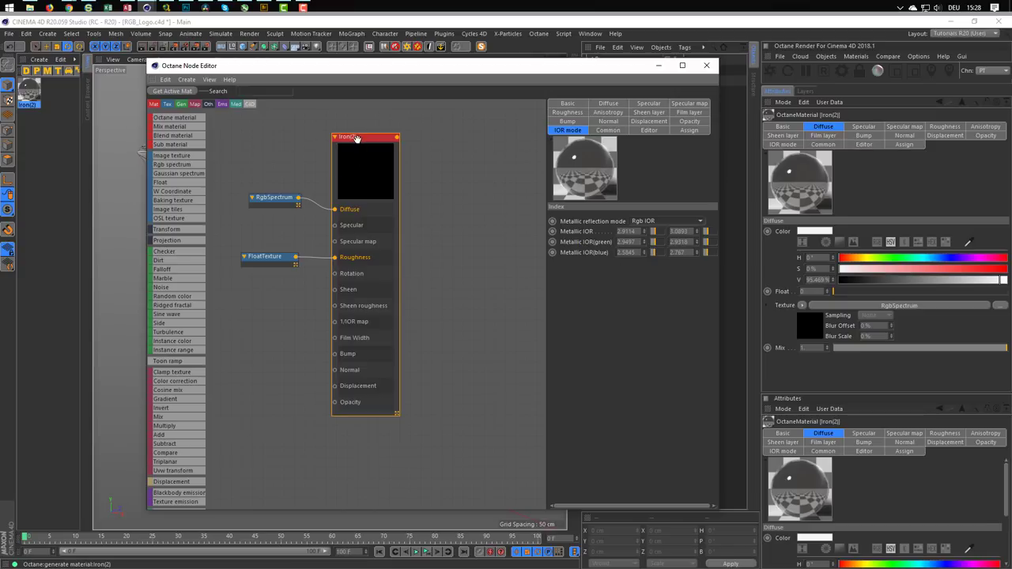
# Step: Show FloatTexture's 0.045685 roughness, then shrink the Node Editor leftward and zoom the graph
pyautogui.click(273, 258)
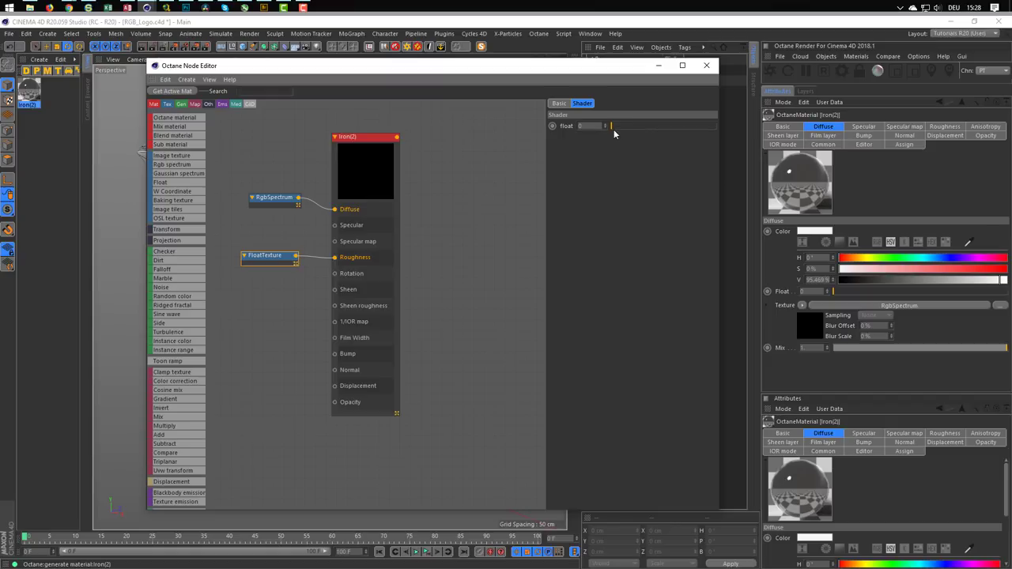
pyautogui.moveTo(623, 69); pyautogui.dragTo(553, 75)
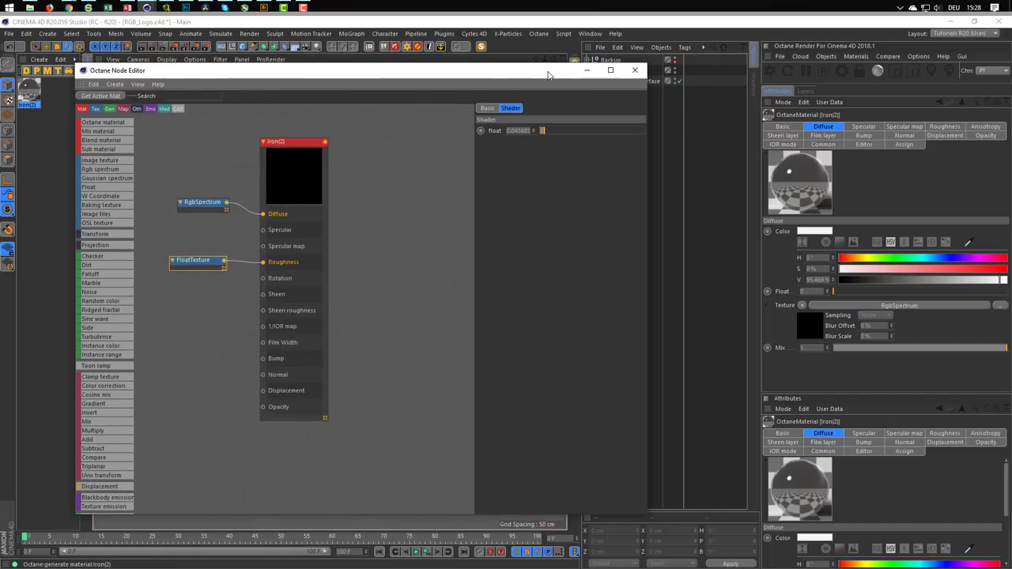
pyautogui.moveTo(649, 68); pyautogui.dragTo(545, 130)
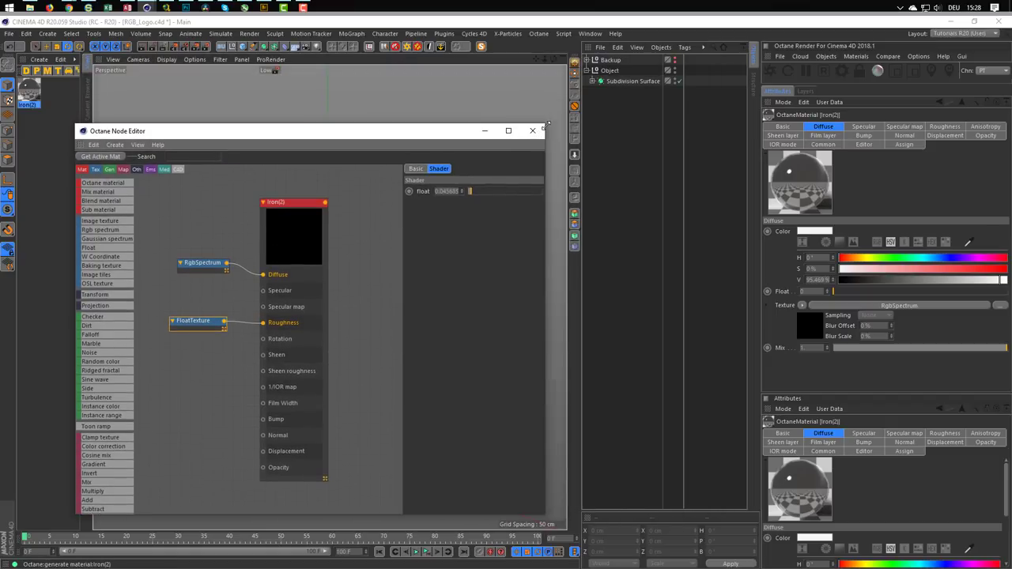
pyautogui.moveTo(435, 135); pyautogui.dragTo(400, 127)
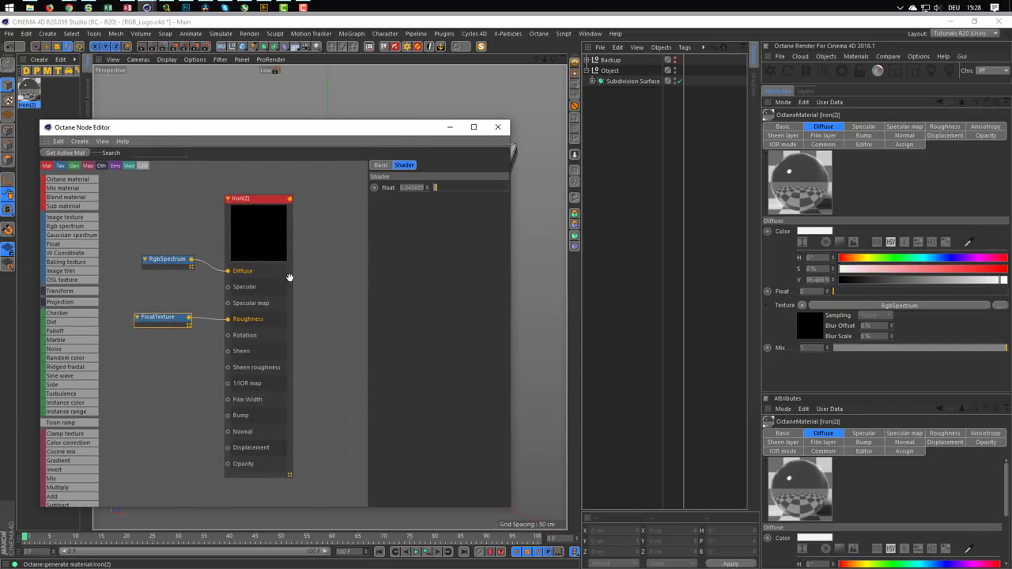
pyautogui.scroll(-1, 289, 279)
pyautogui.scroll(1, 288, 274)
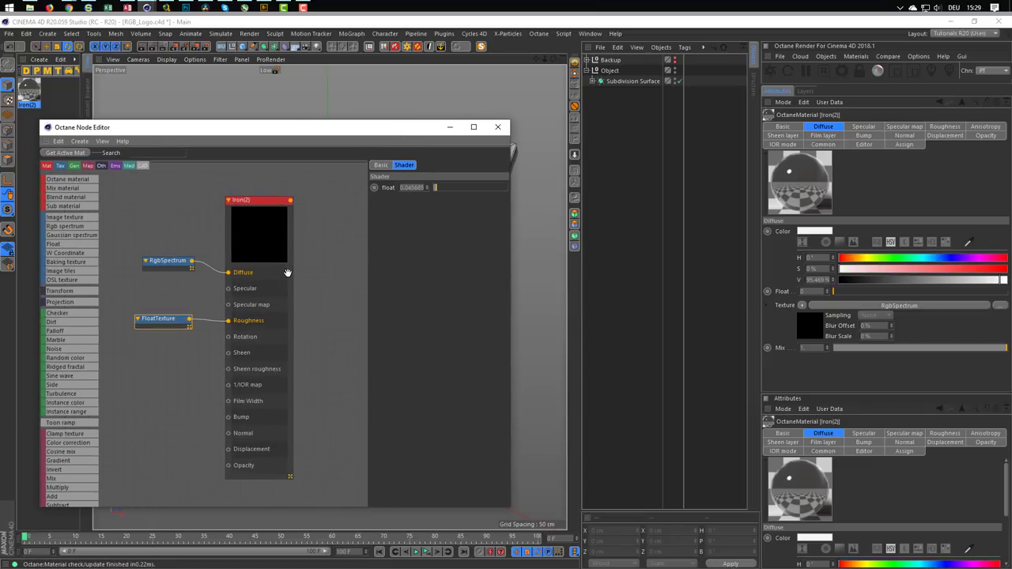
pyautogui.scroll(-1, 288, 273)
pyautogui.scroll(-1, 287, 273)
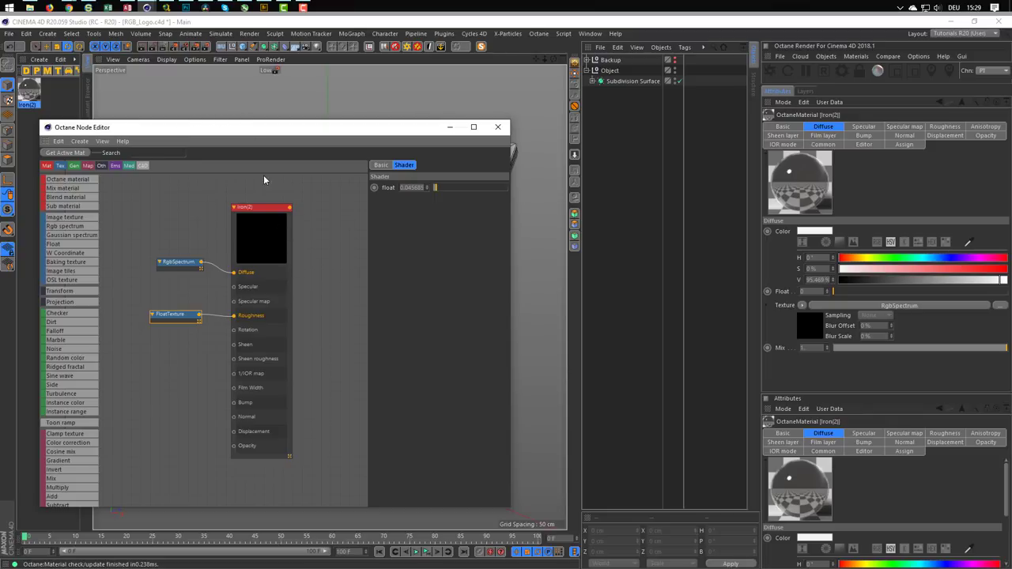
pyautogui.scroll(1, 212, 265)
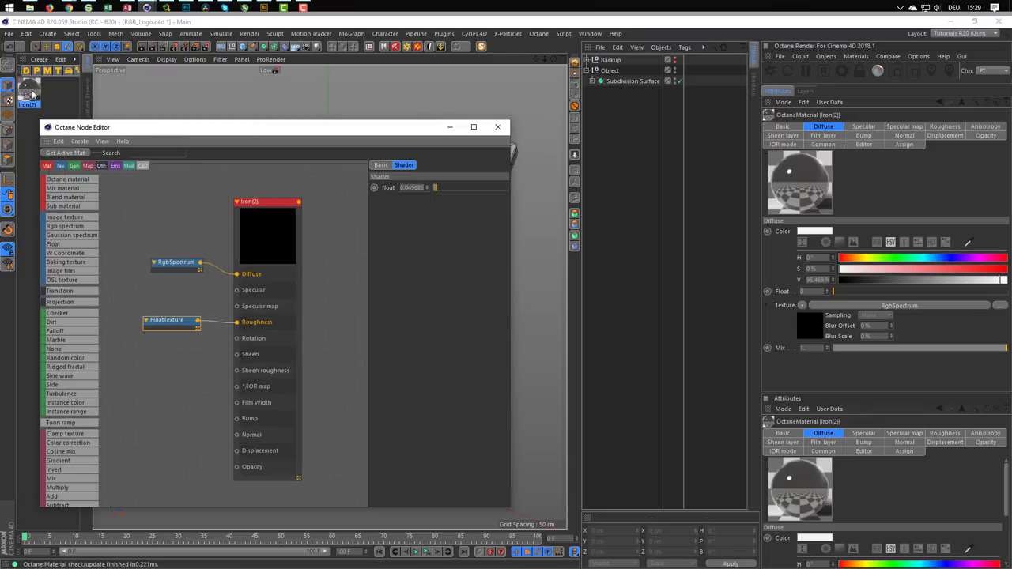
# Step: Drag Iron(2) onto Logo under Subdivision Surface and start the Octane live render
pyautogui.keyDown('ctrl'); pyautogui.click(601, 81); pyautogui.keyUp('ctrl')
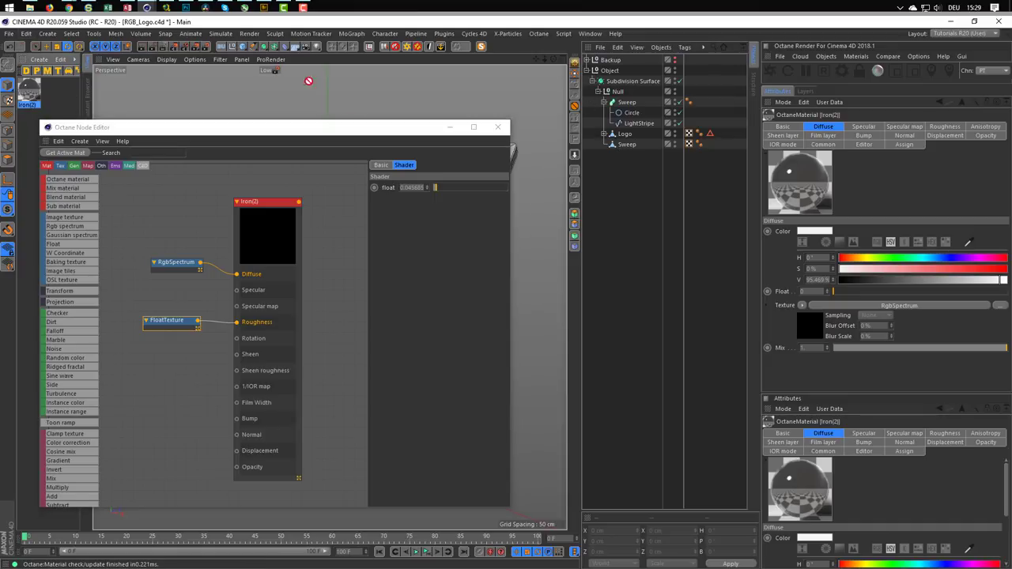
pyautogui.moveTo(637, 144); pyautogui.dragTo(629, 134)
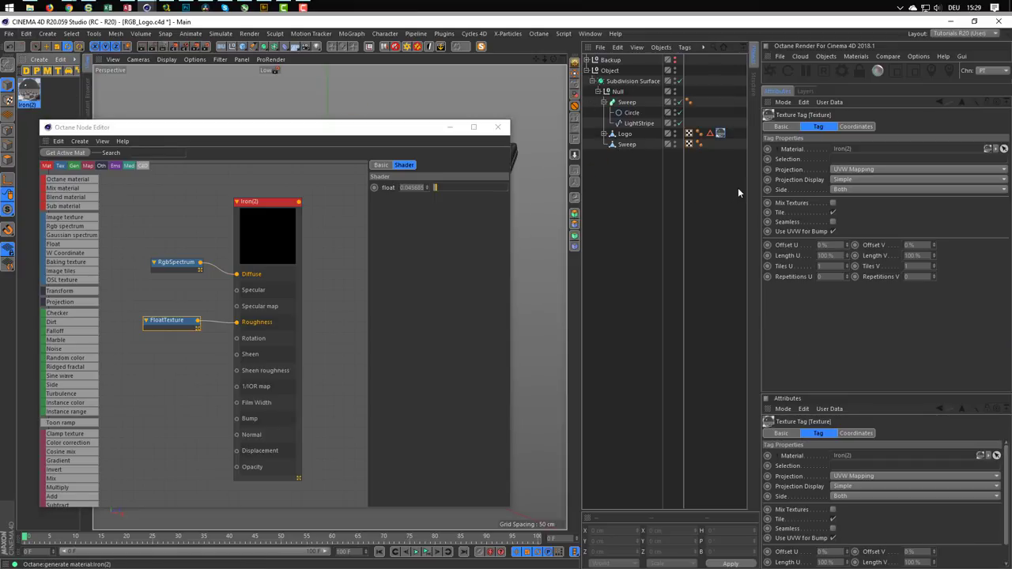
pyautogui.click(773, 71)
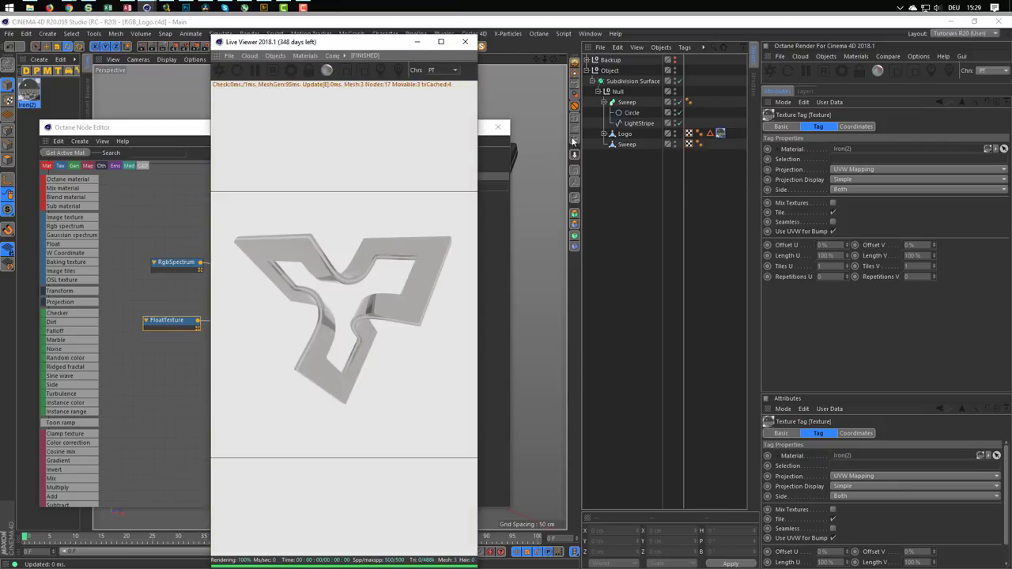
# Step: Dock a resized Live Viewer at the screen's right and add an Octane Rig Pro studio setup
pyautogui.moveTo(478, 36); pyautogui.dragTo(525, 187)
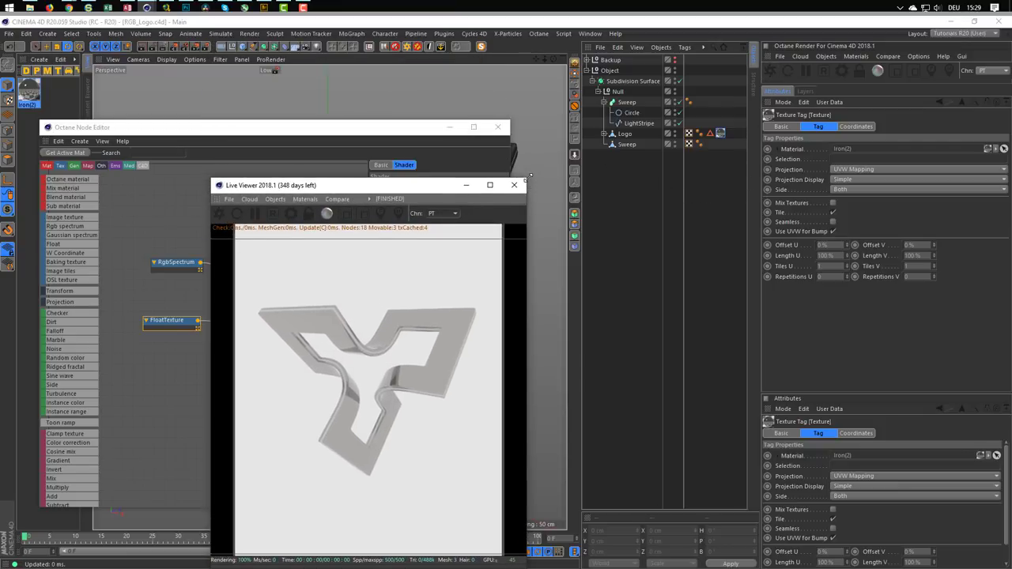
pyautogui.moveTo(424, 197); pyautogui.dragTo(775, 179)
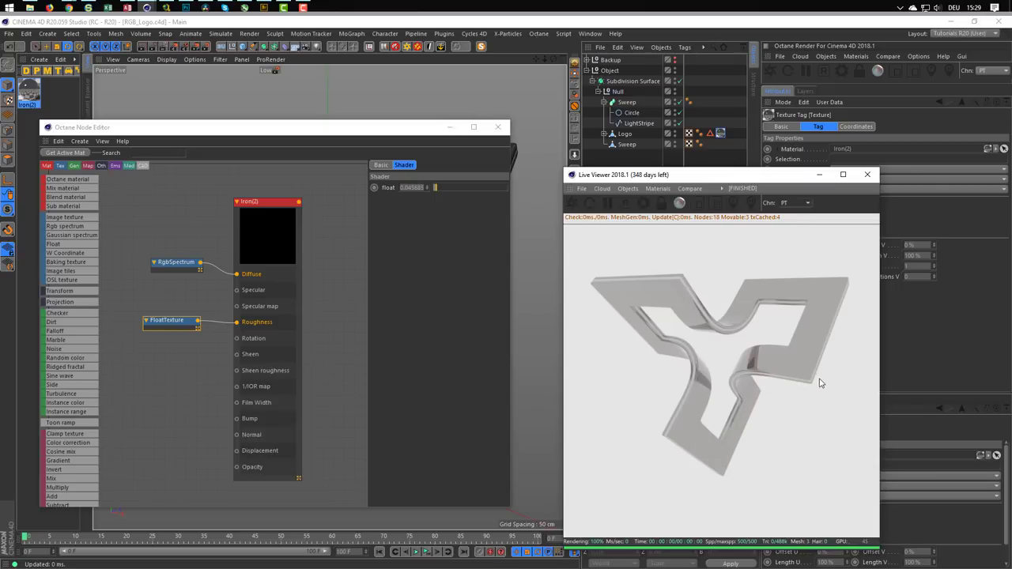
pyautogui.moveTo(757, 174); pyautogui.dragTo(732, 181)
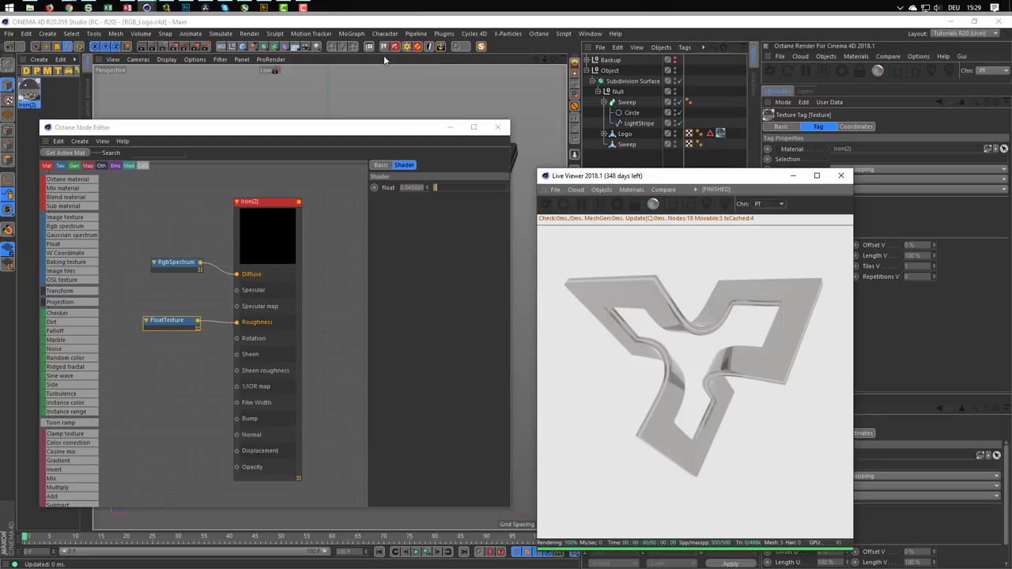
pyautogui.click(408, 49)
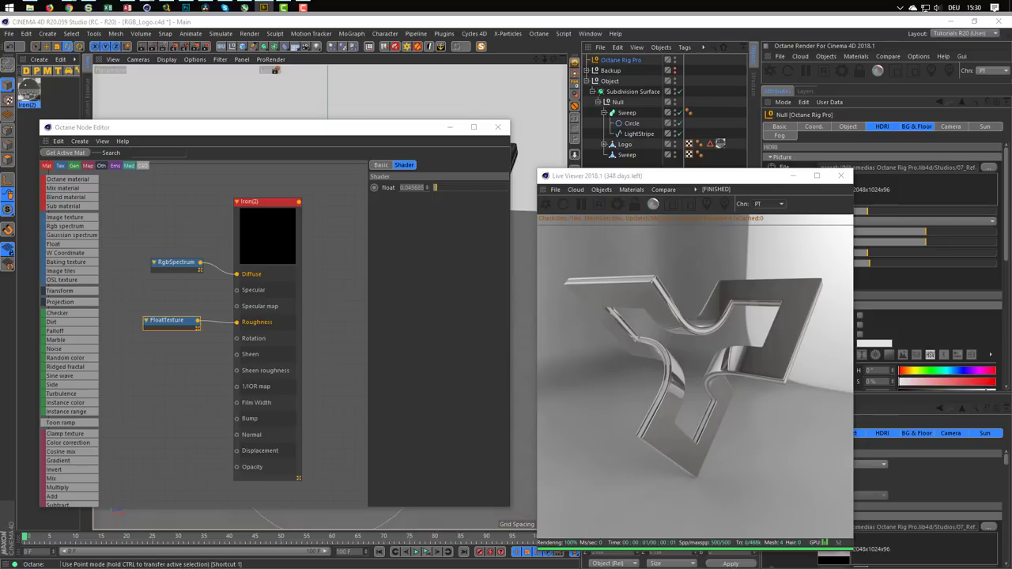
# Step: Add an ImageTexture node loaded with the scratched texture image and preview the image
pyautogui.moveTo(317, 387); pyautogui.dragTo(154, 390)
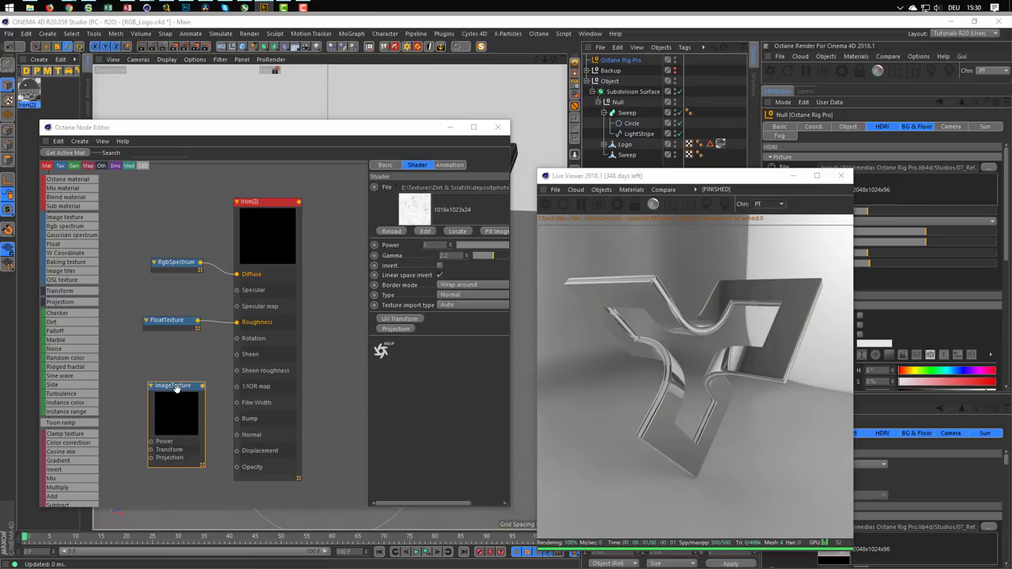
pyautogui.click(425, 231)
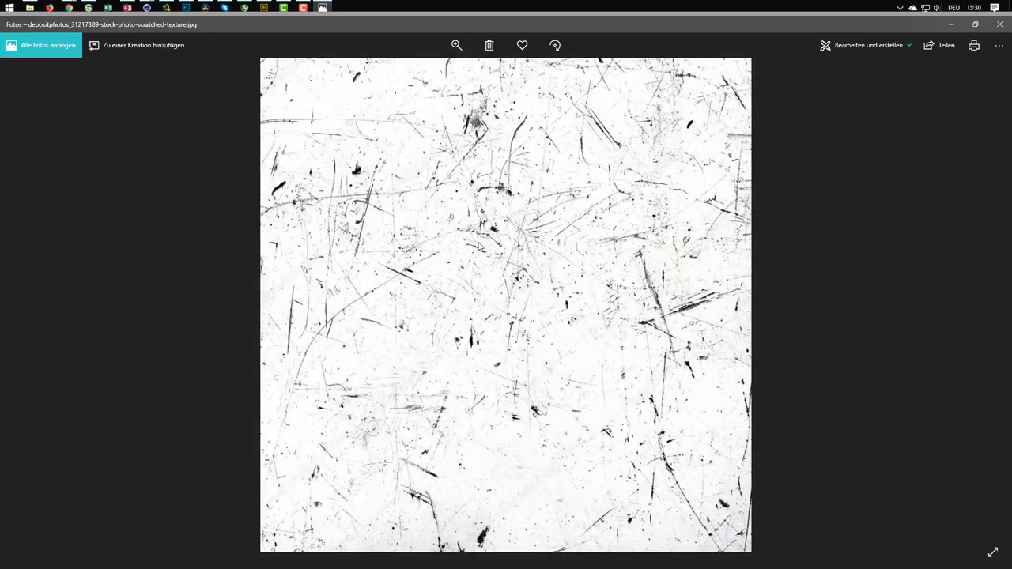
pyautogui.click(998, 24)
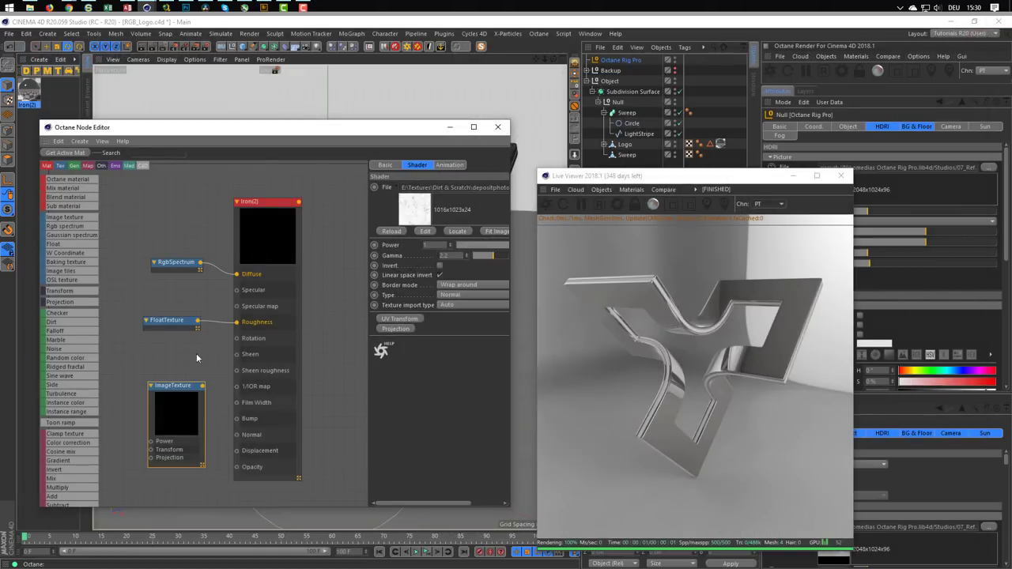
# Step: Rearrange the Node Editor and Live Viewer windows and move the ImageTexture node up-left
pyautogui.moveTo(300, 137); pyautogui.dragTo(317, 111)
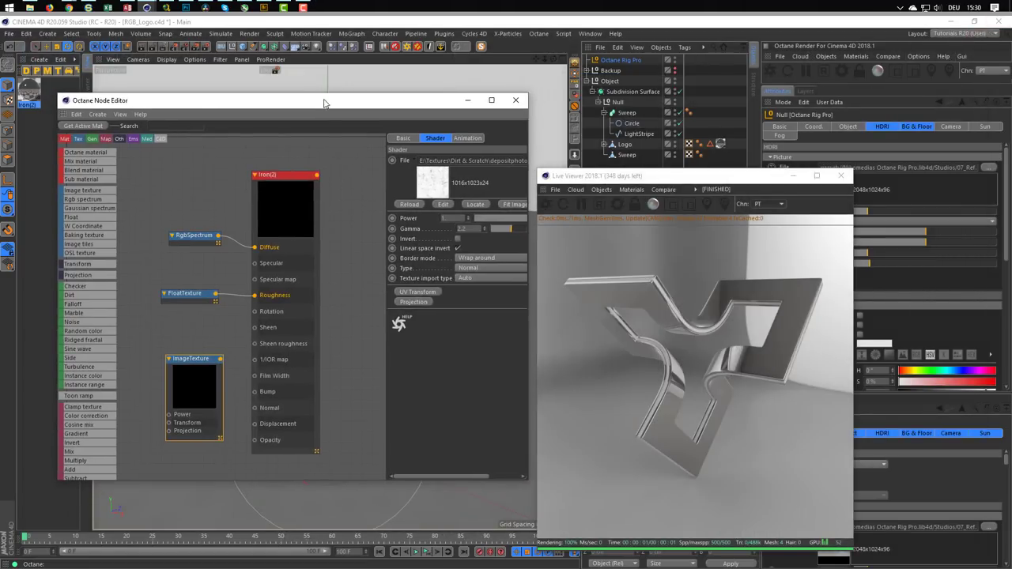
pyautogui.click(701, 177)
pyautogui.moveTo(701, 177); pyautogui.dragTo(800, 163)
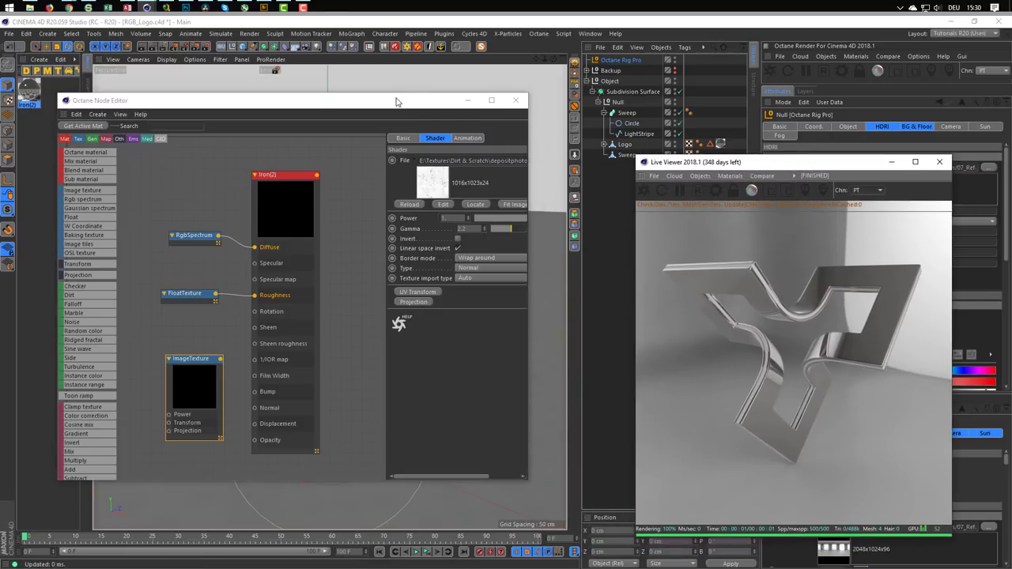
pyautogui.moveTo(405, 98); pyautogui.dragTo(445, 92)
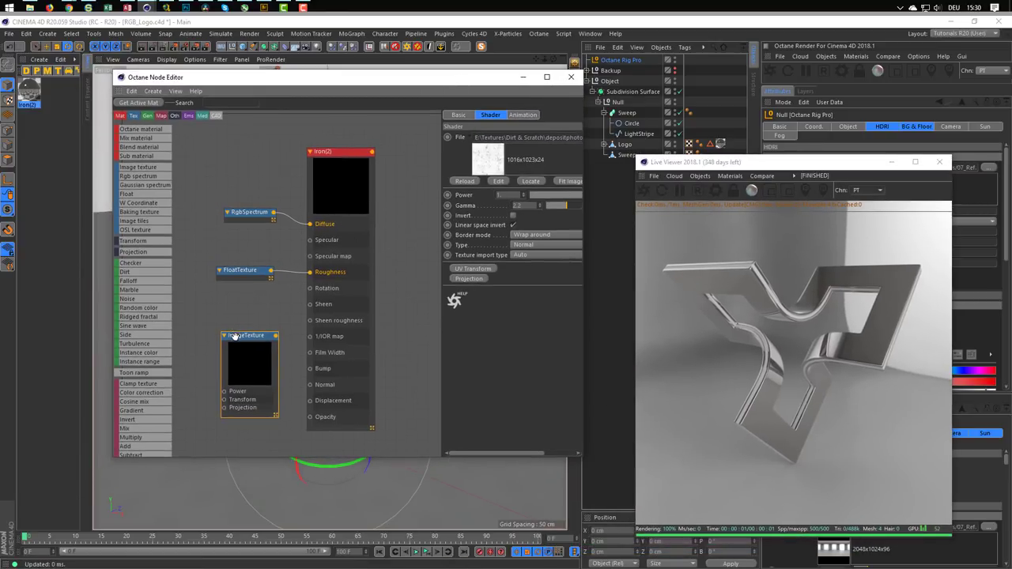
pyautogui.moveTo(245, 331); pyautogui.dragTo(214, 312)
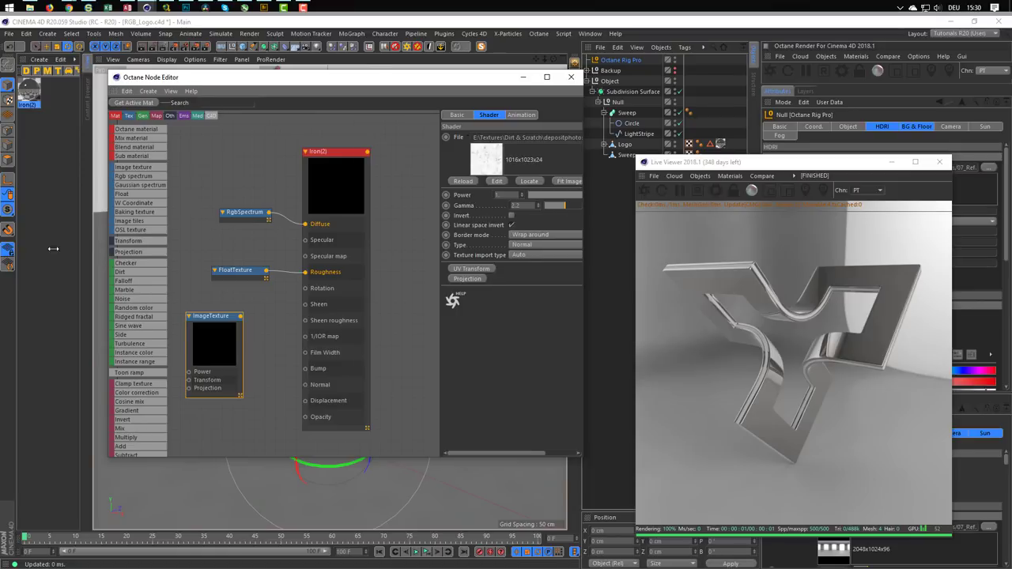
pyautogui.moveTo(113, 252); pyautogui.dragTo(7, 251)
pyautogui.moveTo(105, 316); pyautogui.dragTo(91, 305)
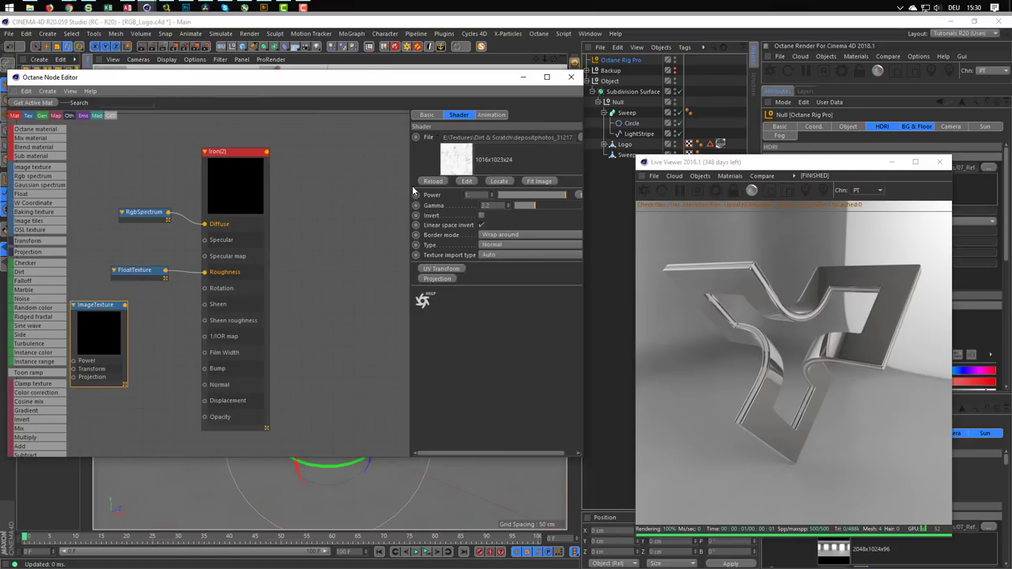
pyautogui.moveTo(410, 185); pyautogui.dragTo(417, 185)
# Step: Lay out Iron(2), RgbSpectrum, FloatTexture and ImageTexture, with ImageTexture feeding the Bump input
pyautogui.moveTo(236, 154); pyautogui.dragTo(364, 147)
pyautogui.moveTo(149, 221)
pyautogui.mouseDown()
pyautogui.moveTo(262, 205)
pyautogui.moveTo(277, 213)
pyautogui.mouseUp()
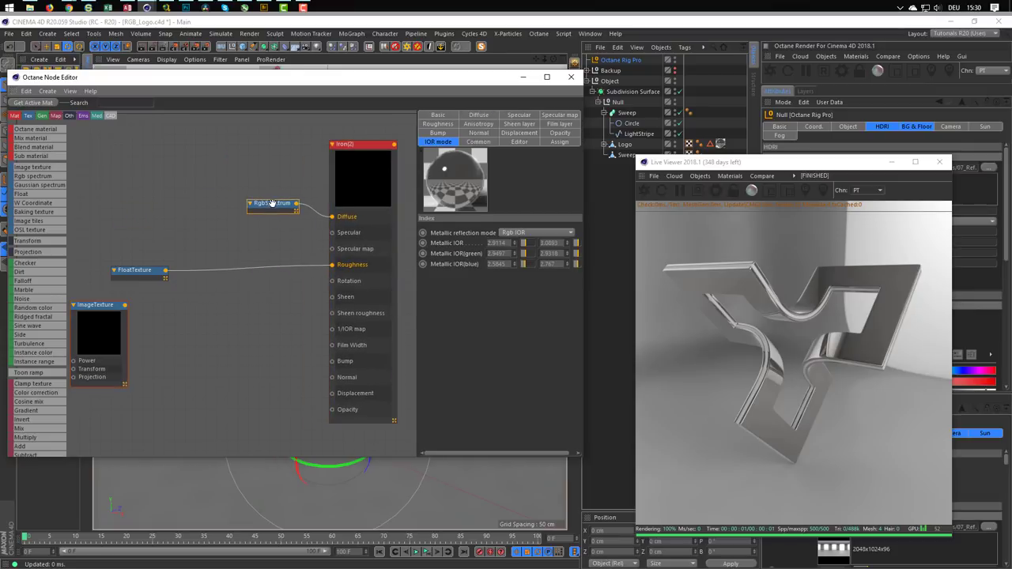
pyautogui.moveTo(135, 271); pyautogui.dragTo(269, 234)
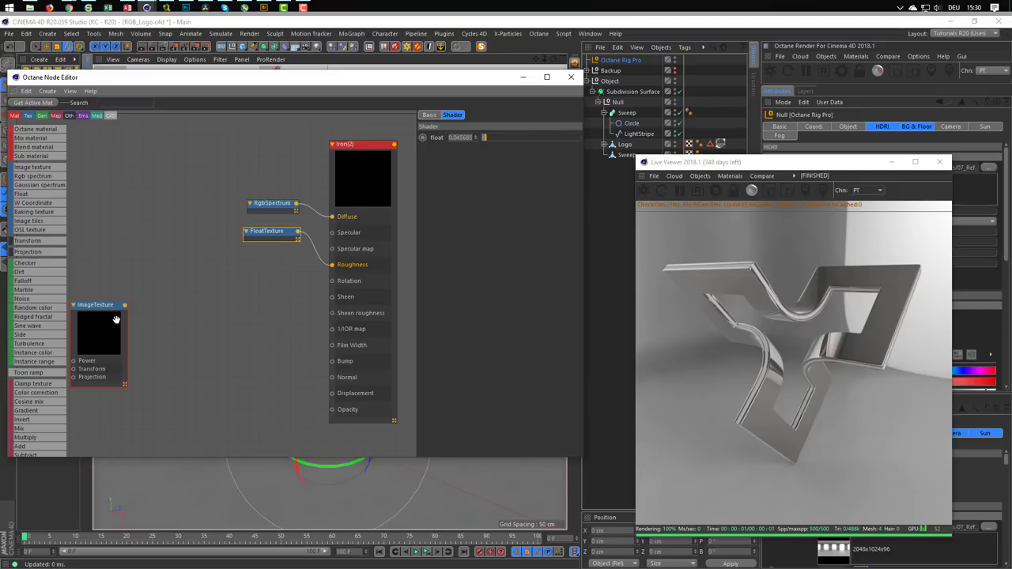
pyautogui.moveTo(113, 320)
pyautogui.mouseDown()
pyautogui.moveTo(183, 302)
pyautogui.moveTo(266, 350)
pyautogui.moveTo(330, 362)
pyautogui.mouseUp()
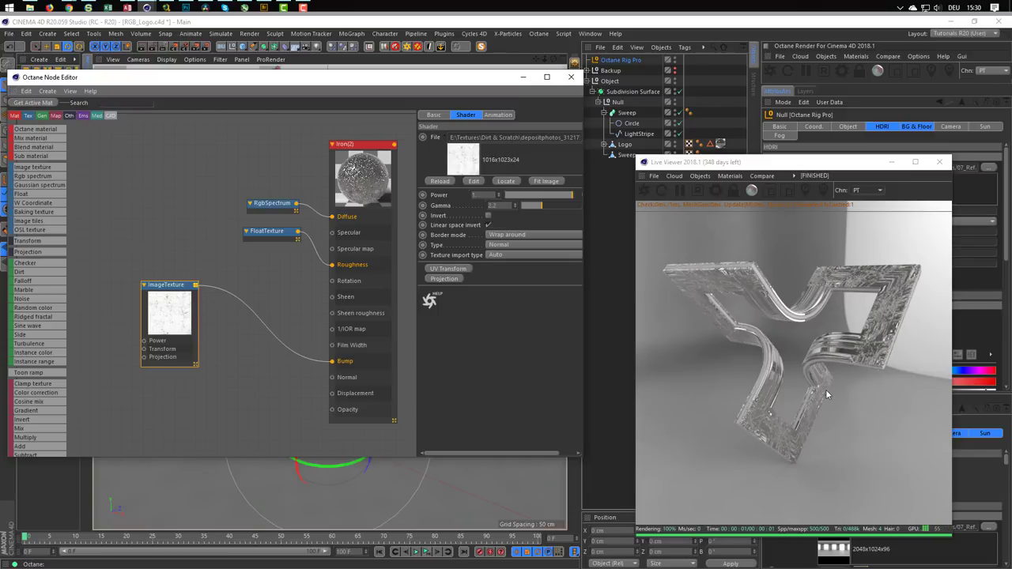
pyautogui.moveTo(791, 166); pyautogui.dragTo(689, 176)
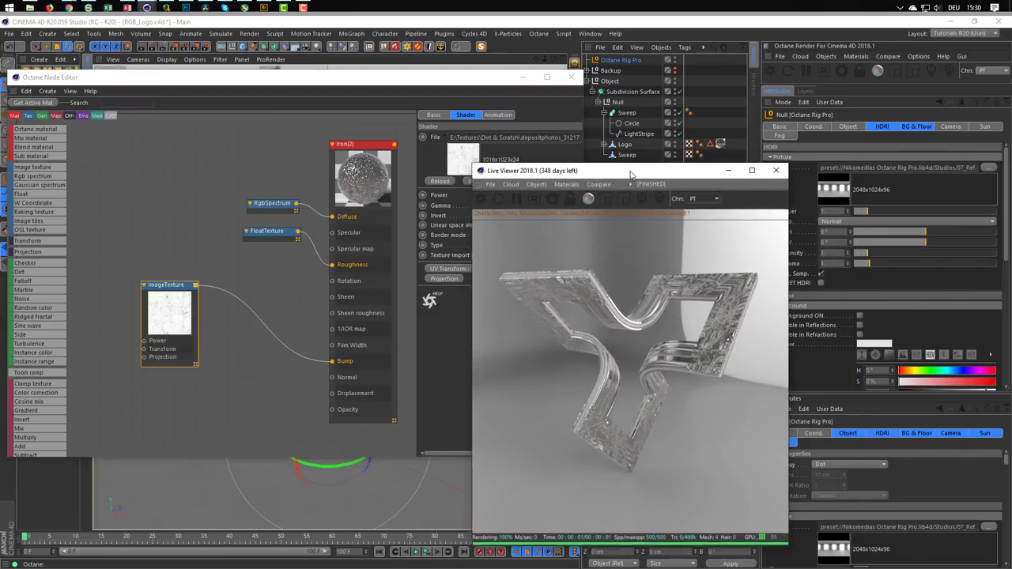
# Step: Switch the Logo's Iron(2) texture tag to Cubic projection
pyautogui.click(720, 144)
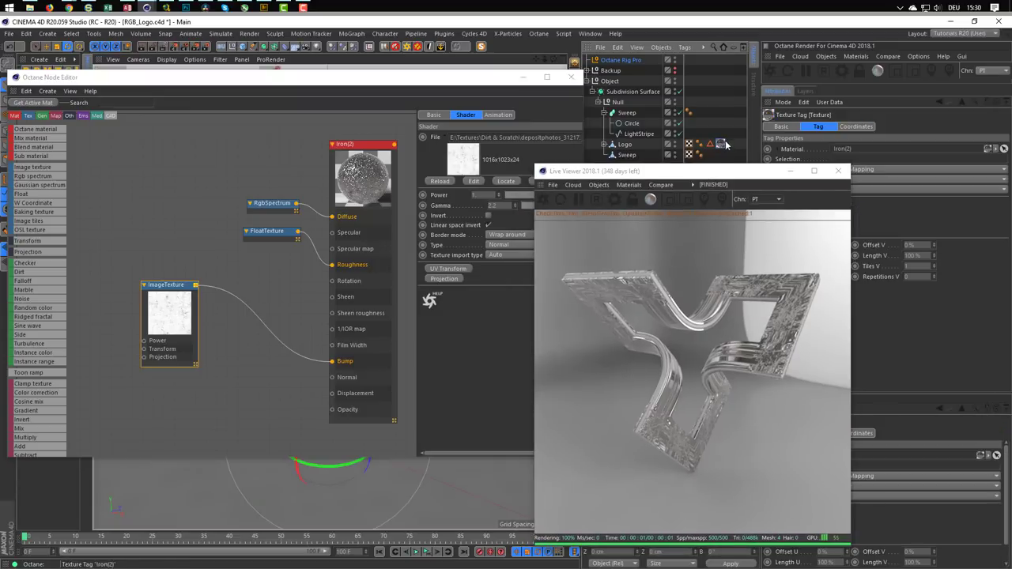
pyautogui.moveTo(722, 172); pyautogui.dragTo(673, 174)
pyautogui.click(854, 170)
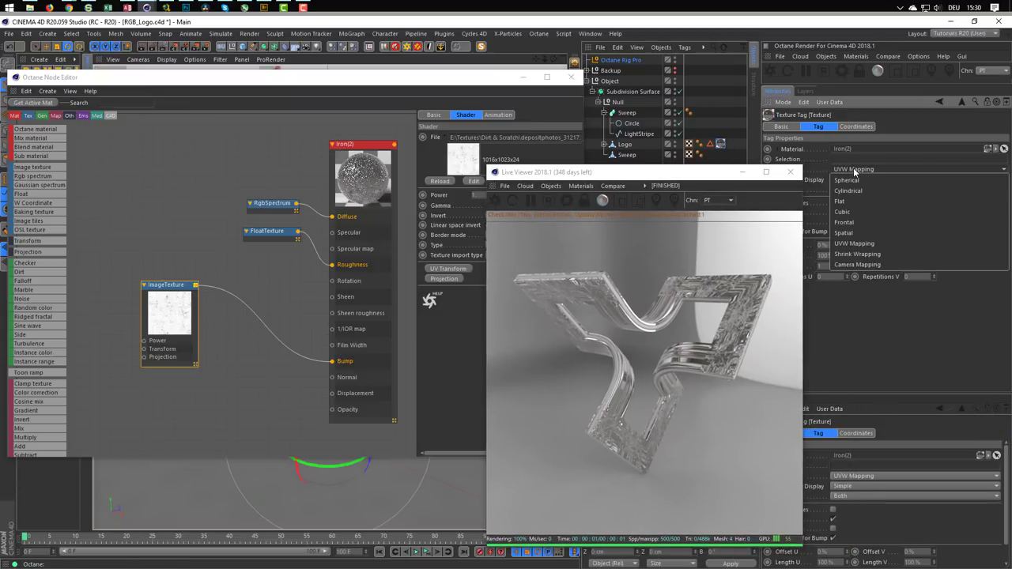
pyautogui.click(885, 216)
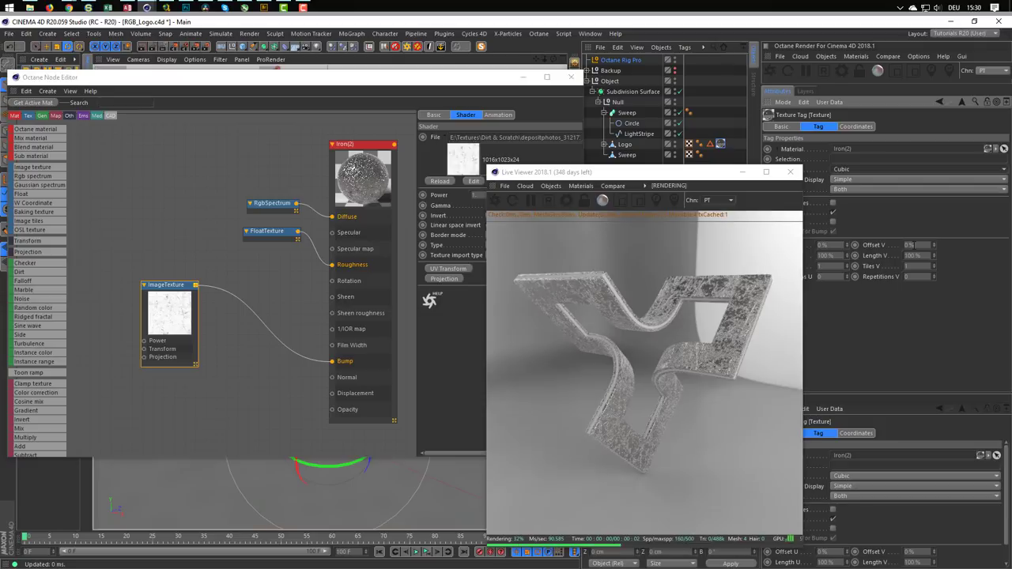
# Step: Fit the texture to the Logo object without sub-objects and move the render preview aside
pyautogui.rightClick(720, 146)
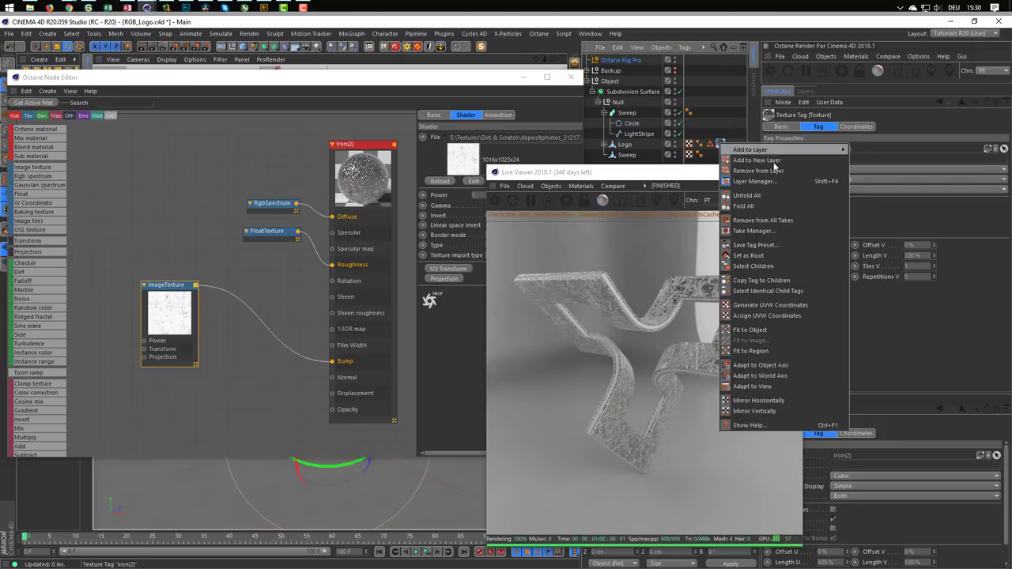
pyautogui.click(751, 330)
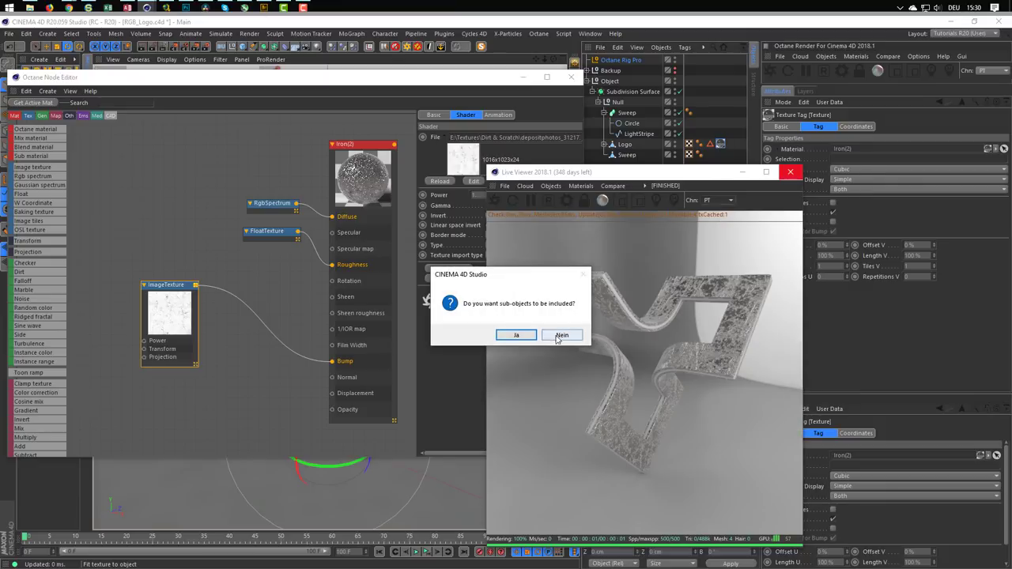
pyautogui.click(510, 340)
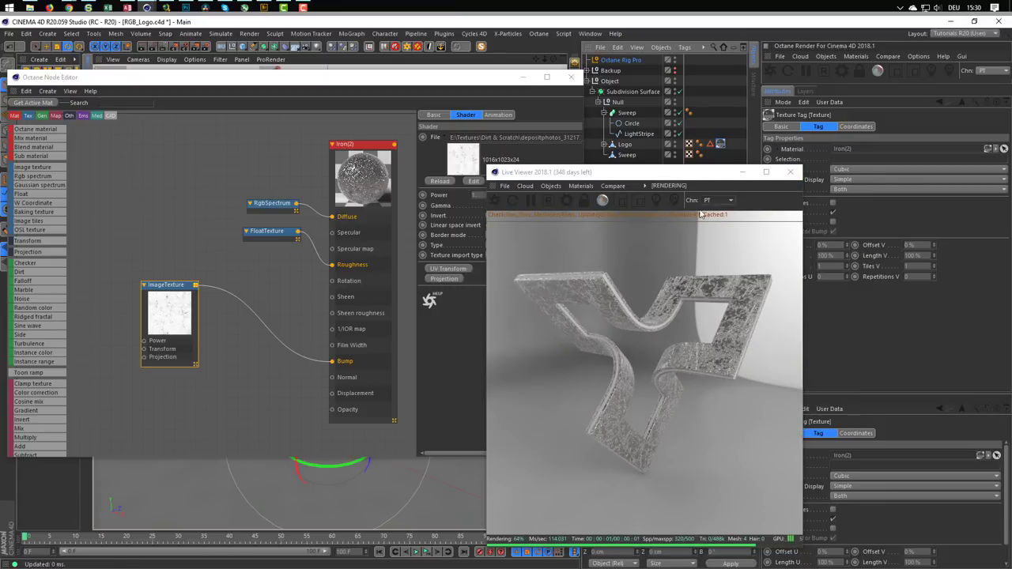
pyautogui.moveTo(697, 174)
pyautogui.mouseDown()
pyautogui.moveTo(765, 162)
pyautogui.moveTo(805, 178)
pyautogui.mouseUp()
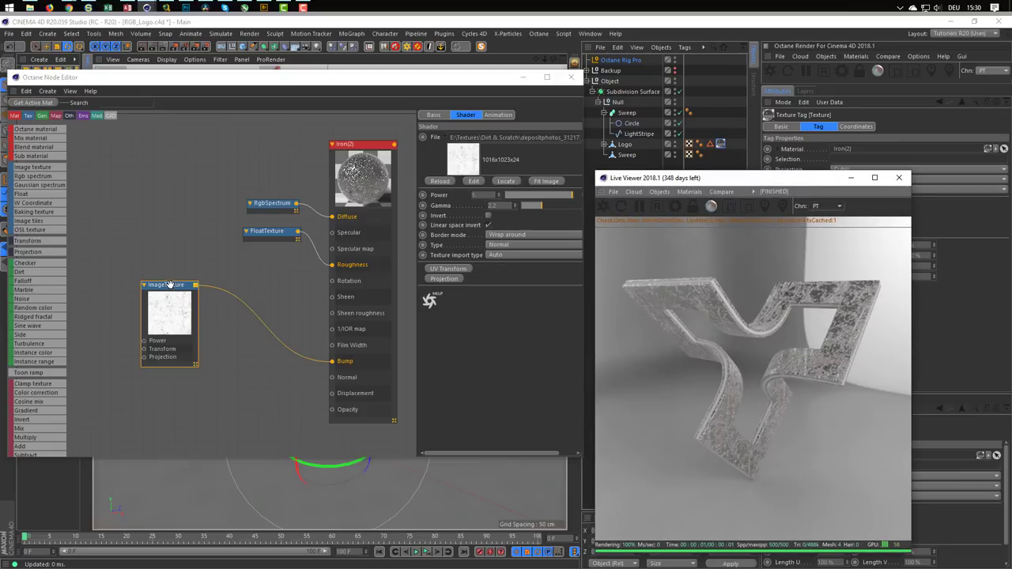
pyautogui.moveTo(168, 285); pyautogui.dragTo(127, 295)
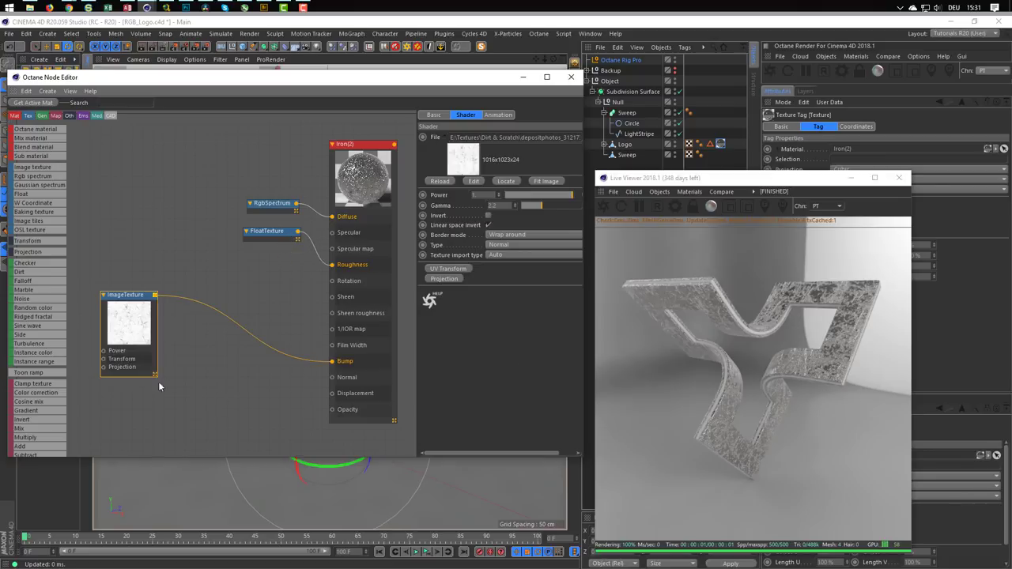
# Step: Insert a Color correction node on the wire between the scratch ImageTexture and Bump
pyautogui.click(46, 393)
pyautogui.moveTo(46, 394); pyautogui.dragTo(148, 432)
pyautogui.moveTo(246, 336); pyautogui.dragTo(245, 340)
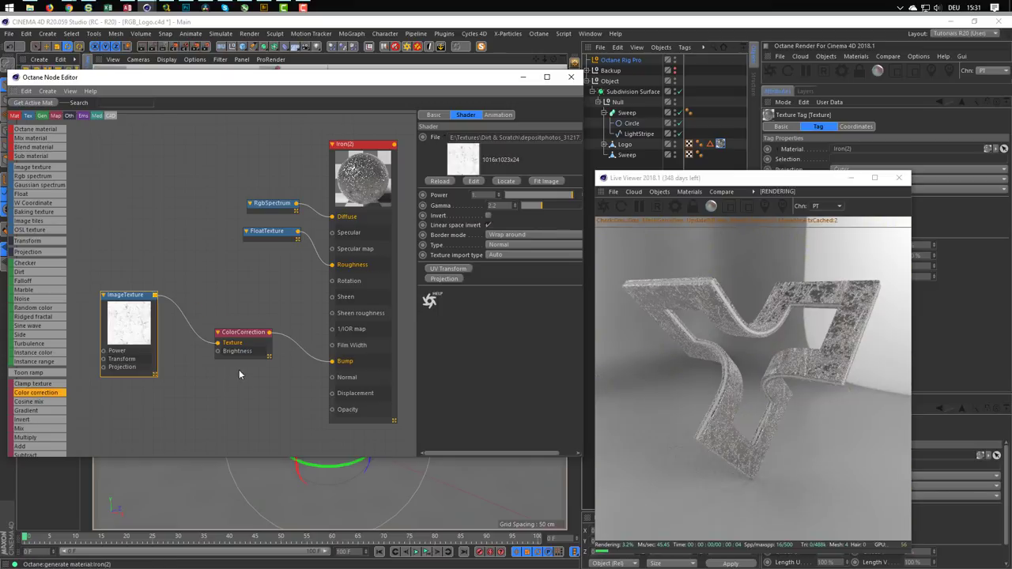
pyautogui.moveTo(138, 295); pyautogui.dragTo(146, 247)
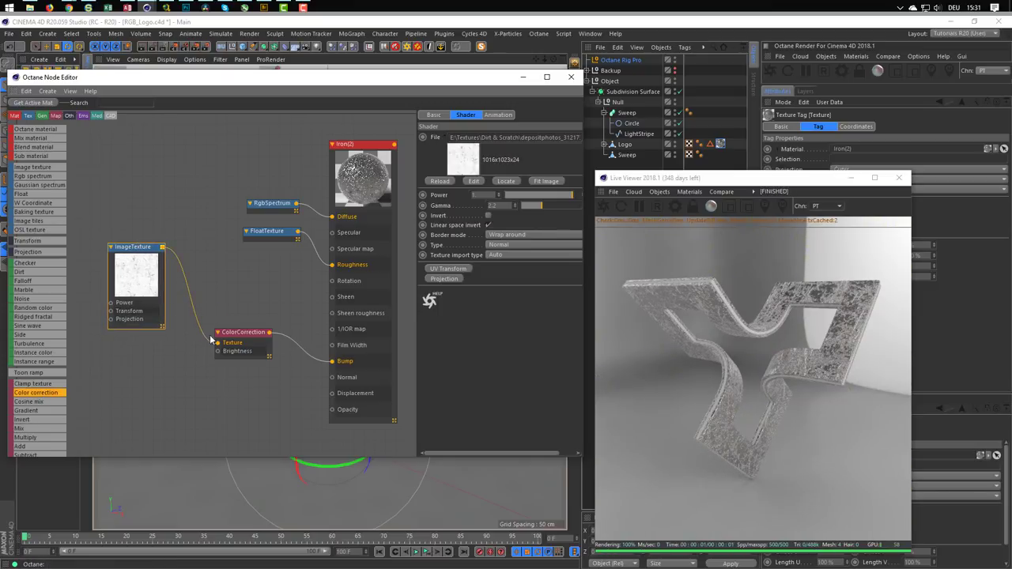
pyautogui.click(241, 337)
pyautogui.click(241, 337)
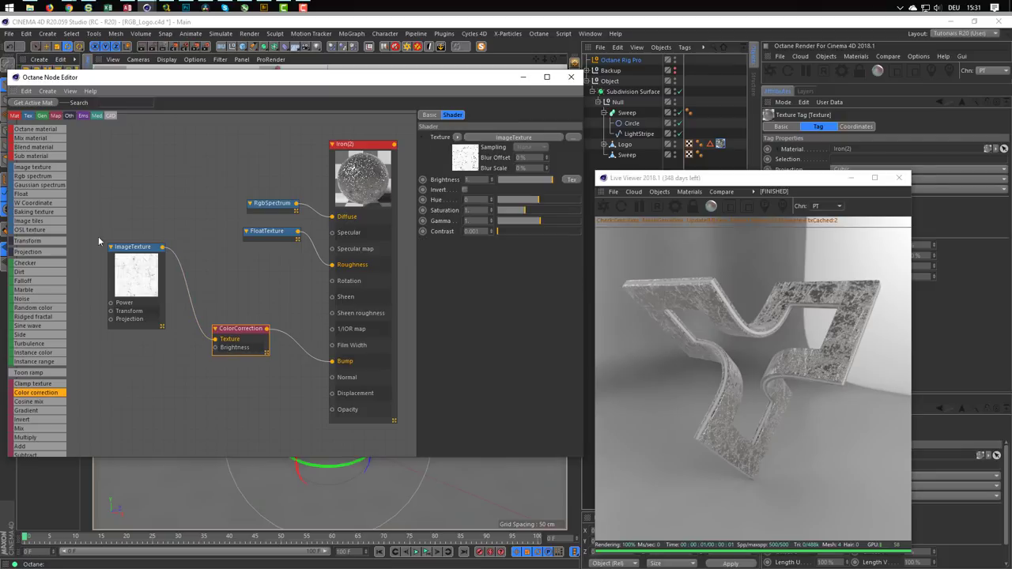
# Step: Drive the ColorCorrection's Brightness with a Float node set to about 0.043
pyautogui.moveTo(31, 194)
pyautogui.mouseDown()
pyautogui.moveTo(103, 353)
pyautogui.moveTo(209, 361)
pyautogui.moveTo(215, 347)
pyautogui.mouseUp()
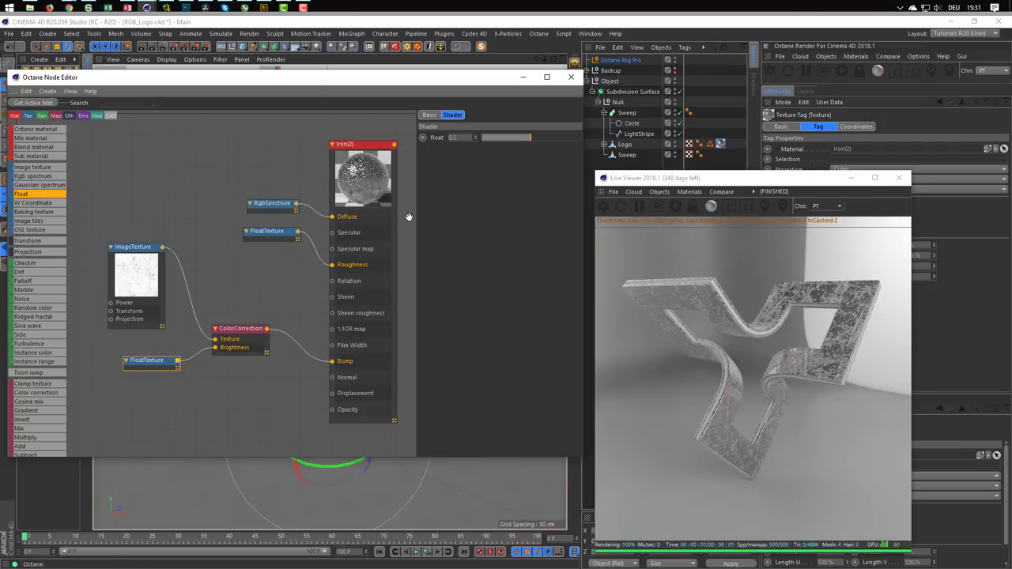
pyautogui.moveTo(529, 137); pyautogui.dragTo(486, 137)
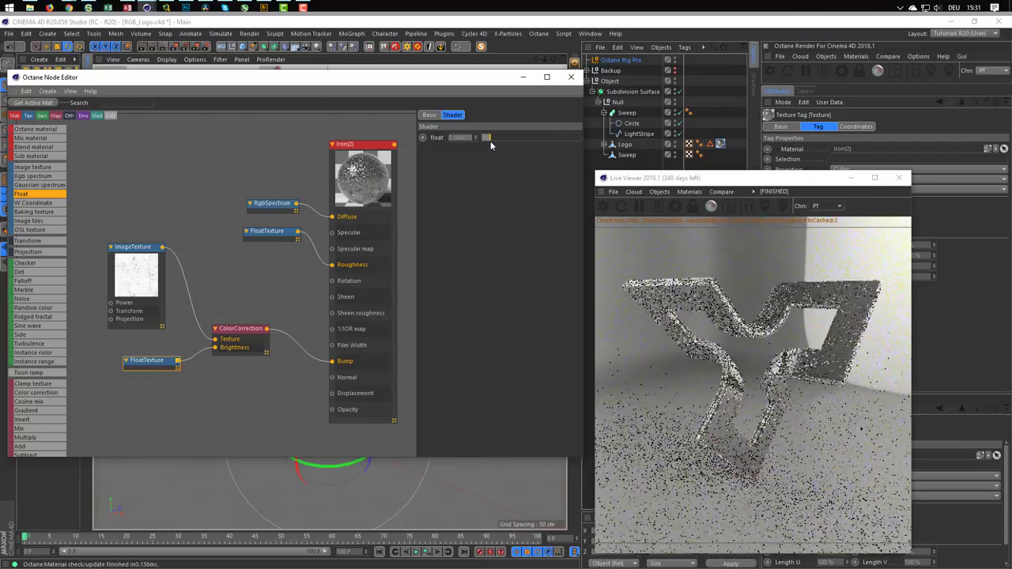
pyautogui.moveTo(491, 138); pyautogui.dragTo(486, 138)
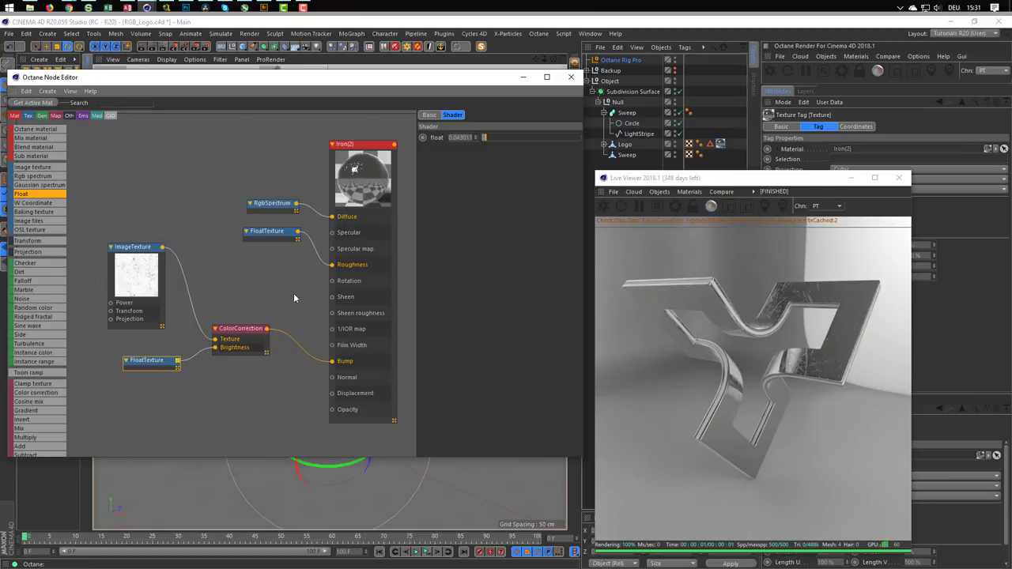
pyautogui.moveTo(269, 232); pyautogui.dragTo(277, 265)
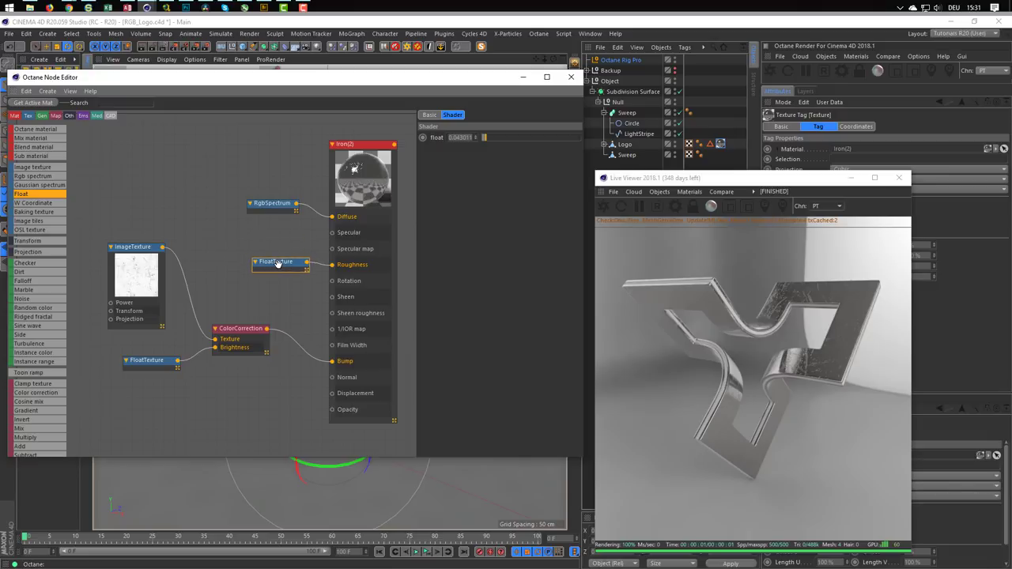
pyautogui.moveTo(266, 328)
pyautogui.mouseDown()
pyautogui.moveTo(316, 251)
pyautogui.moveTo(333, 254)
pyautogui.moveTo(286, 311)
pyautogui.mouseUp()
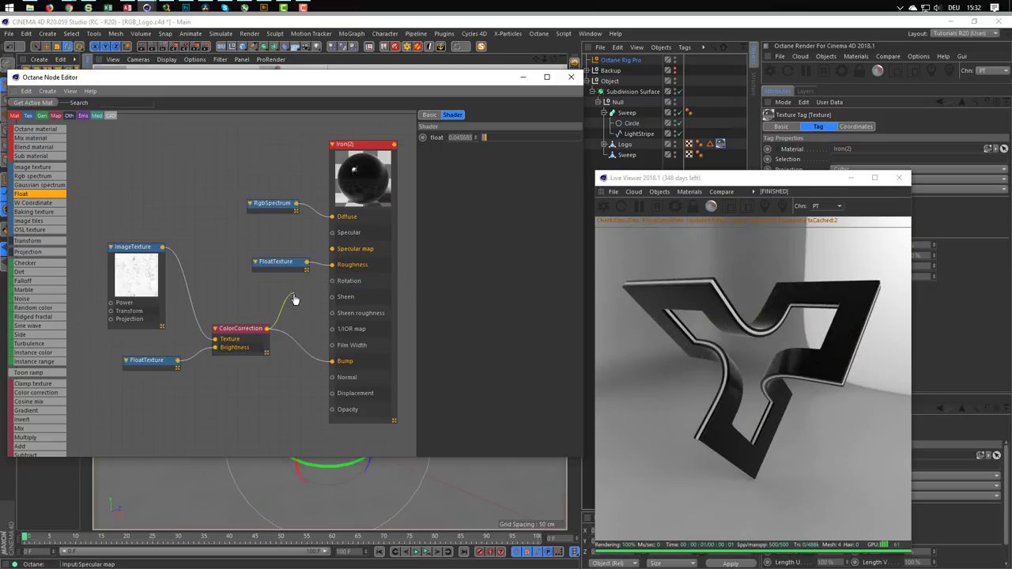
# Step: Rearrange the ImageTexture, RgbSpectrum and roughness FloatTexture nodes in the Iron(2) graph
pyautogui.moveTo(135, 247); pyautogui.dragTo(126, 246)
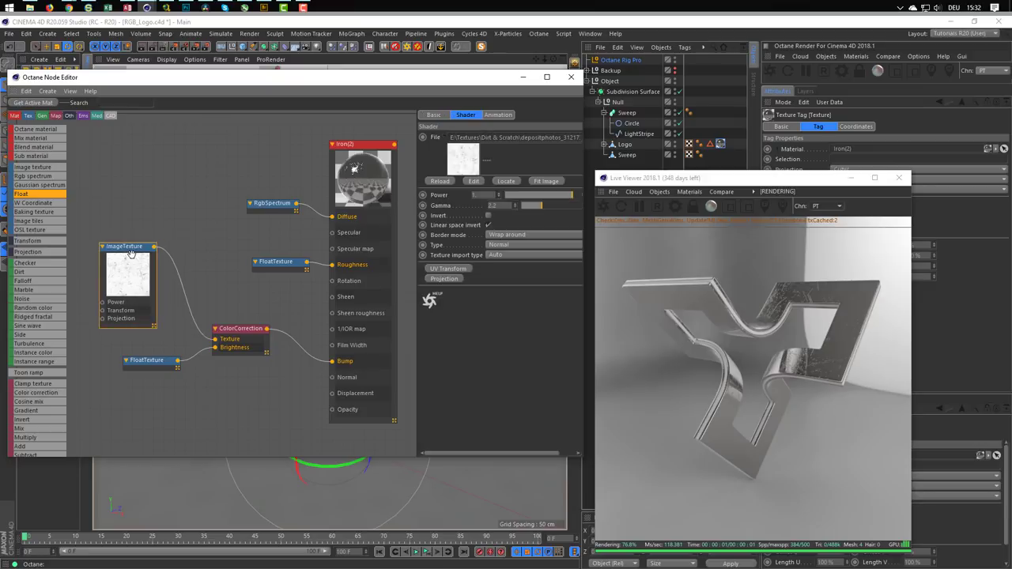
pyautogui.moveTo(271, 211); pyautogui.dragTo(279, 198)
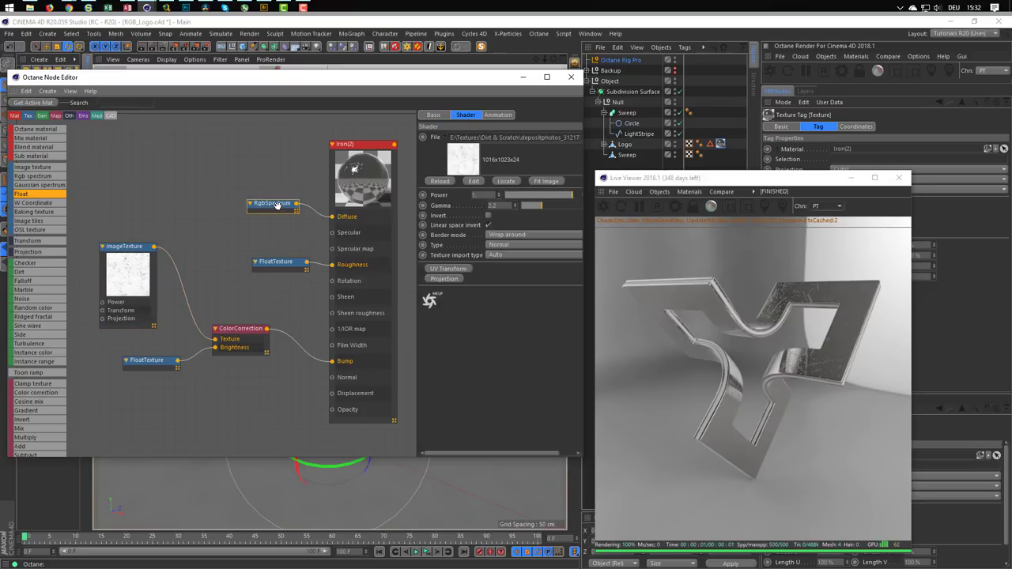
pyautogui.click(289, 262)
pyautogui.moveTo(290, 262); pyautogui.dragTo(292, 274)
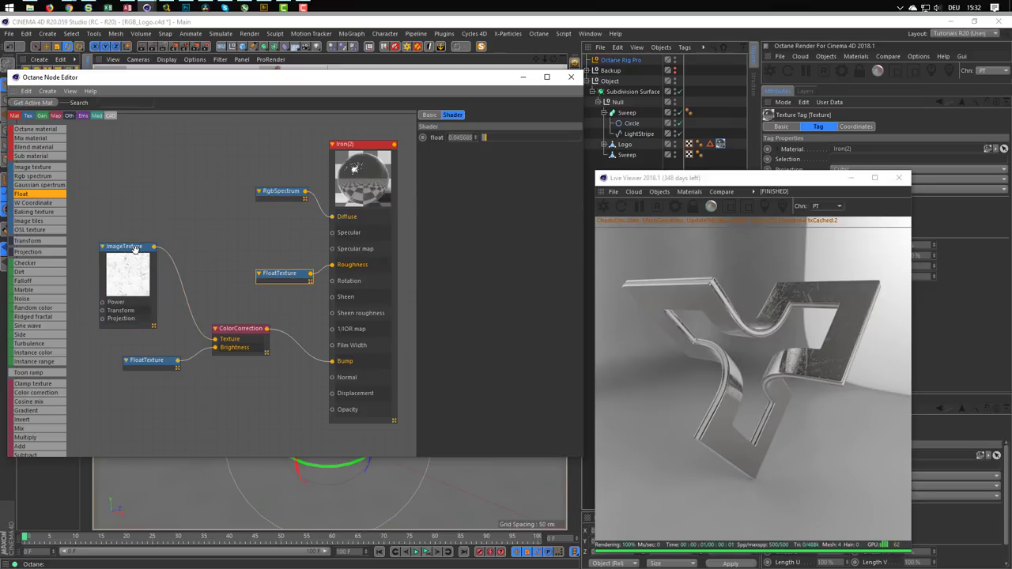
pyautogui.moveTo(135, 247); pyautogui.dragTo(121, 251)
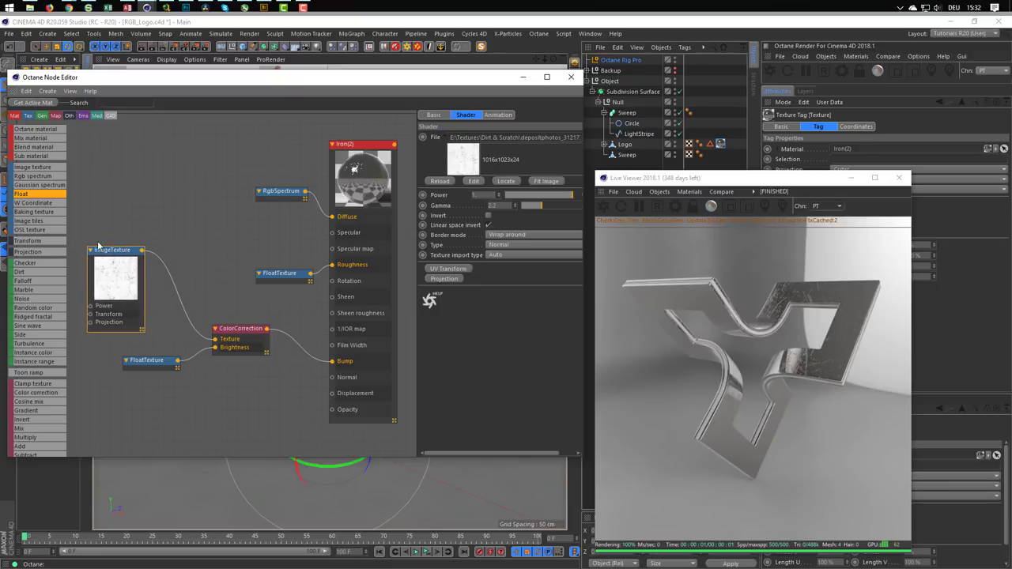
# Step: Duplicate the ColorCorrection and Float pair and feed the scratch texture into the copy
pyautogui.click(145, 363)
pyautogui.click(227, 331)
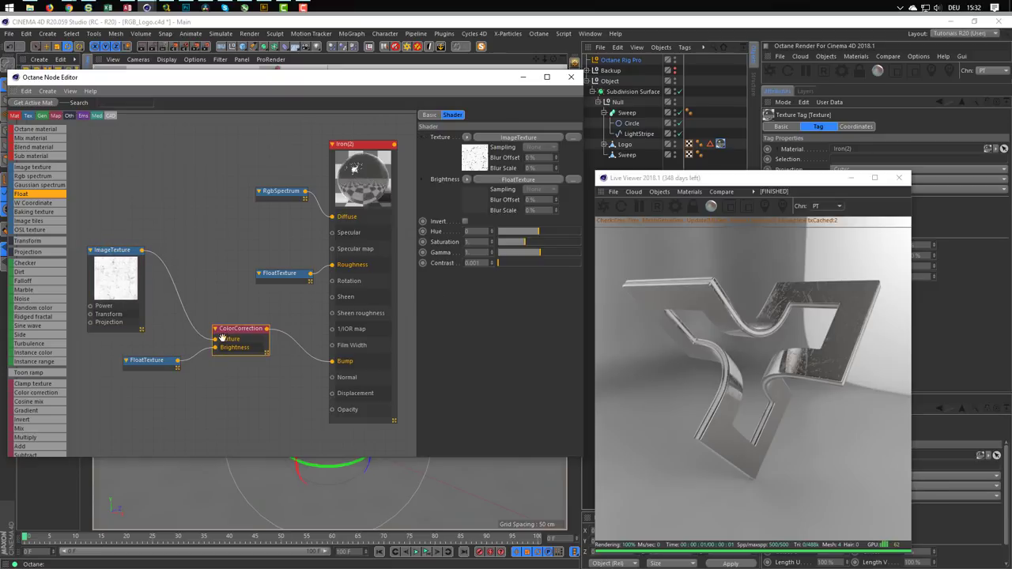
pyautogui.keyDown('shift'); pyautogui.click(145, 361); pyautogui.keyUp('shift')
pyautogui.hotkey('ctrl', 'c')
pyautogui.hotkey('ctrl', 'v')
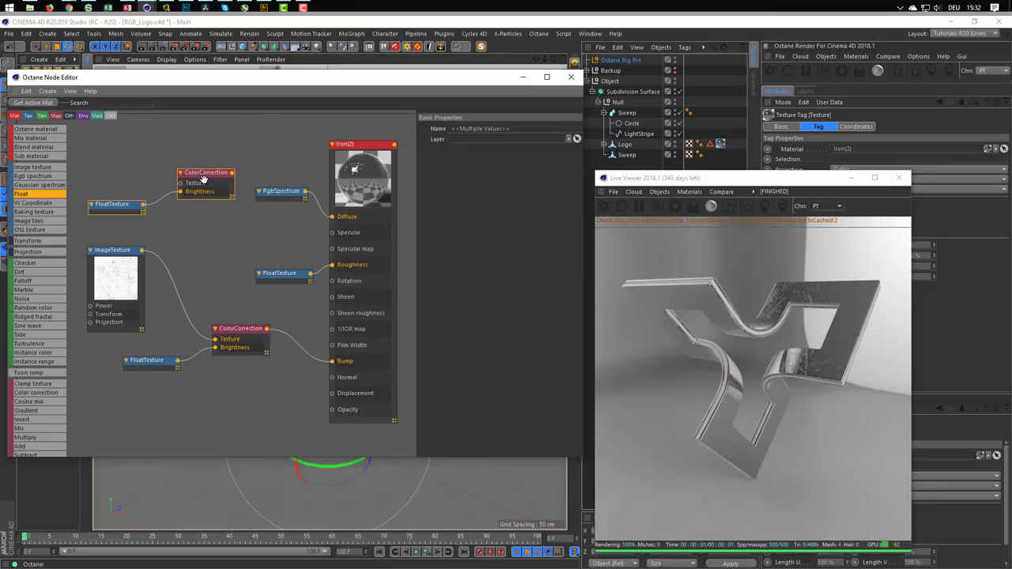
pyautogui.moveTo(204, 179)
pyautogui.mouseDown()
pyautogui.moveTo(199, 207)
pyautogui.moveTo(321, 257)
pyautogui.moveTo(332, 249)
pyautogui.mouseUp()
pyautogui.moveTo(201, 205); pyautogui.dragTo(222, 217)
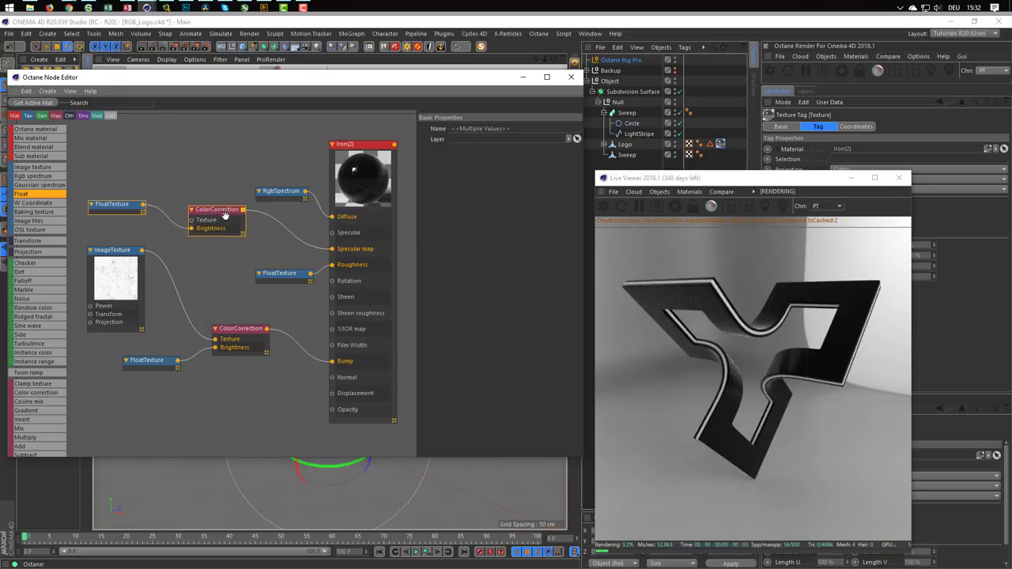
pyautogui.moveTo(142, 251); pyautogui.dragTo(194, 227)
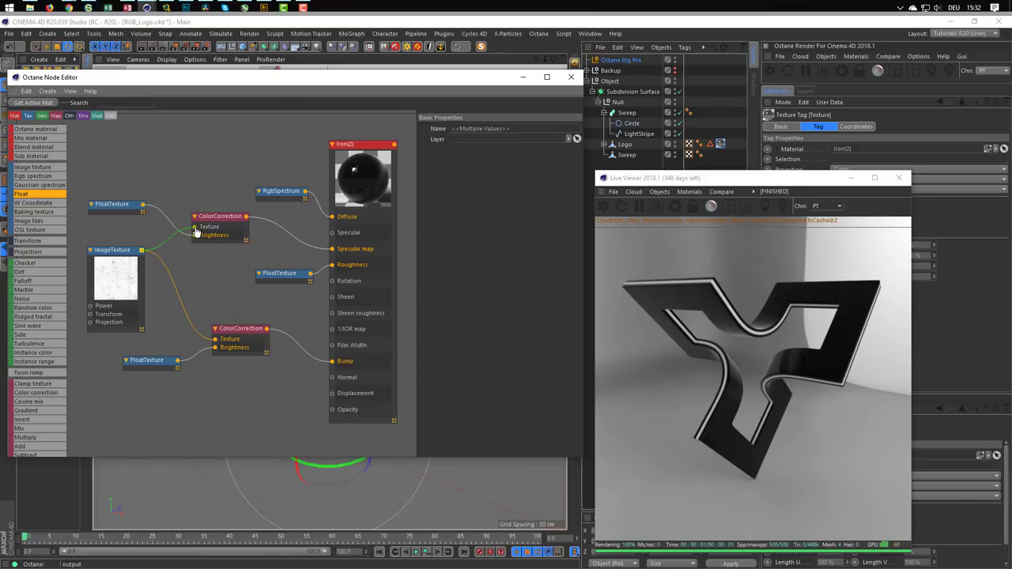
# Step: Set the copied brightness float to about 0.97 and lower its gamma to about 0.32
pyautogui.click(124, 208)
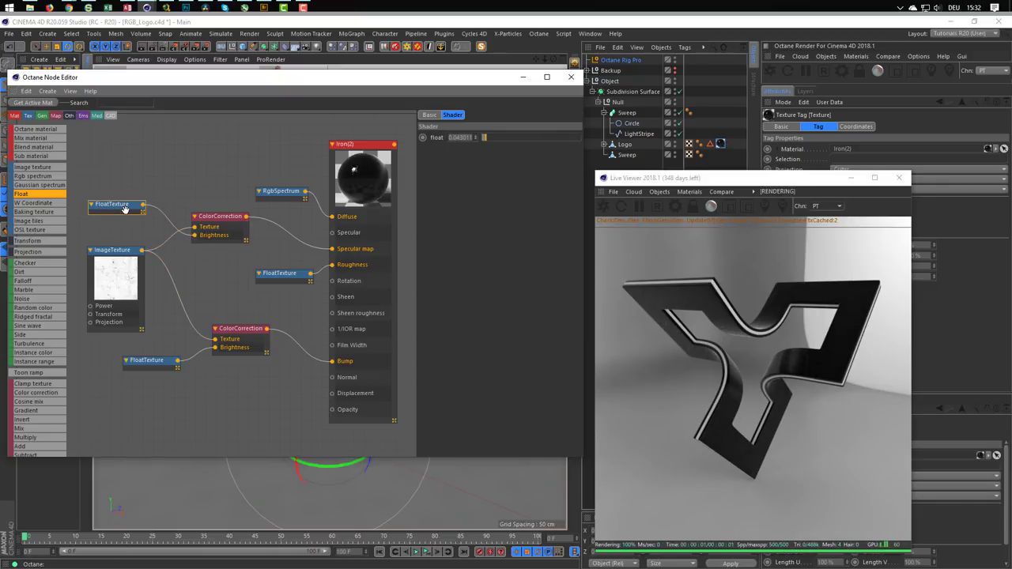
pyautogui.moveTo(490, 138); pyautogui.dragTo(578, 139)
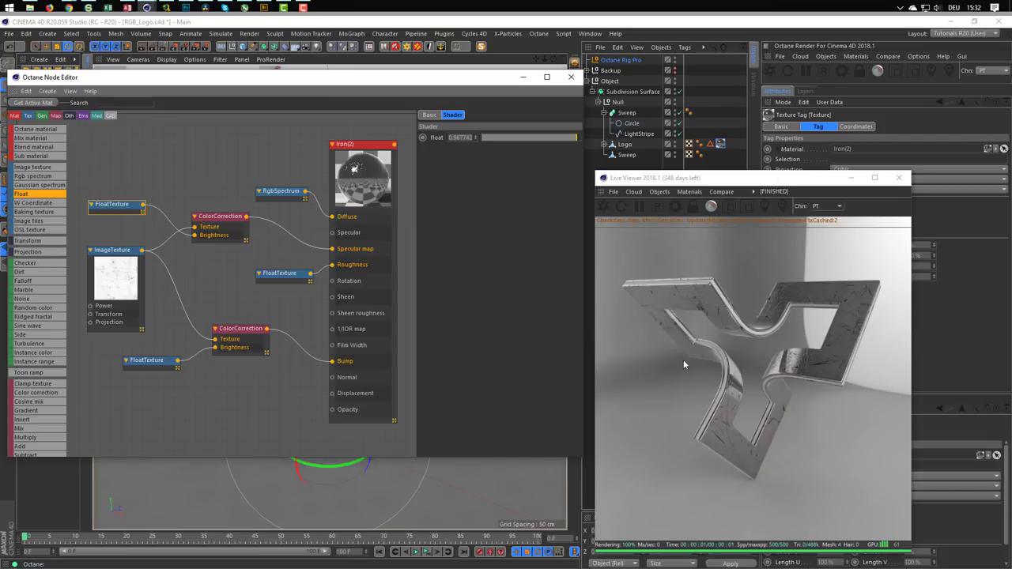
pyautogui.click(225, 223)
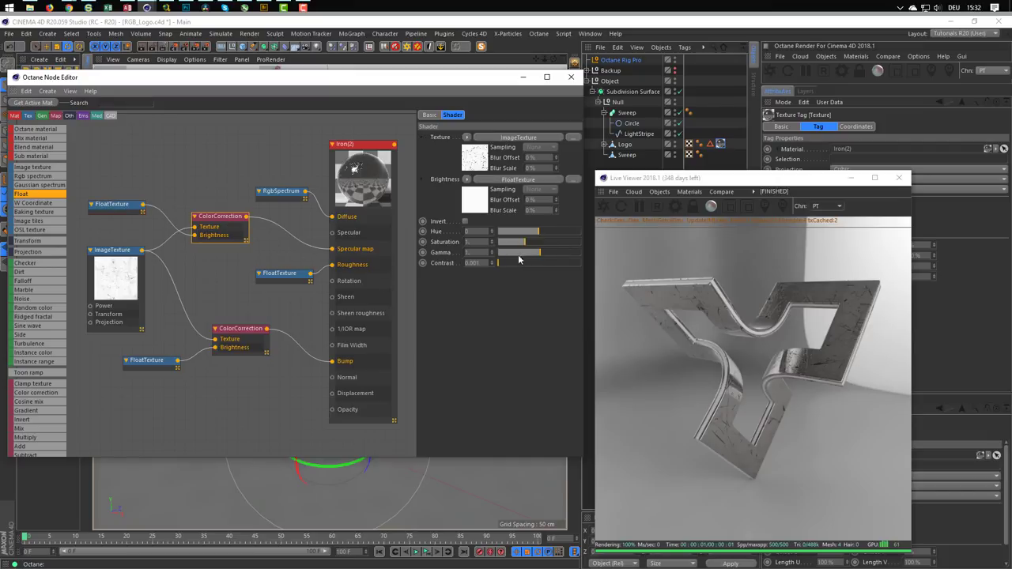
pyautogui.moveTo(540, 255); pyautogui.dragTo(531, 257)
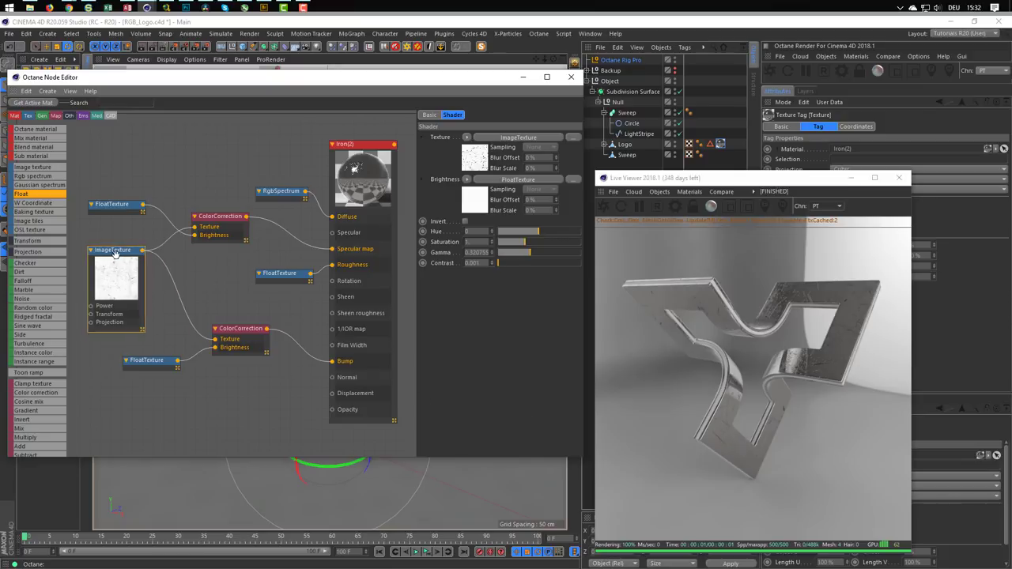
pyautogui.moveTo(112, 252); pyautogui.dragTo(139, 255)
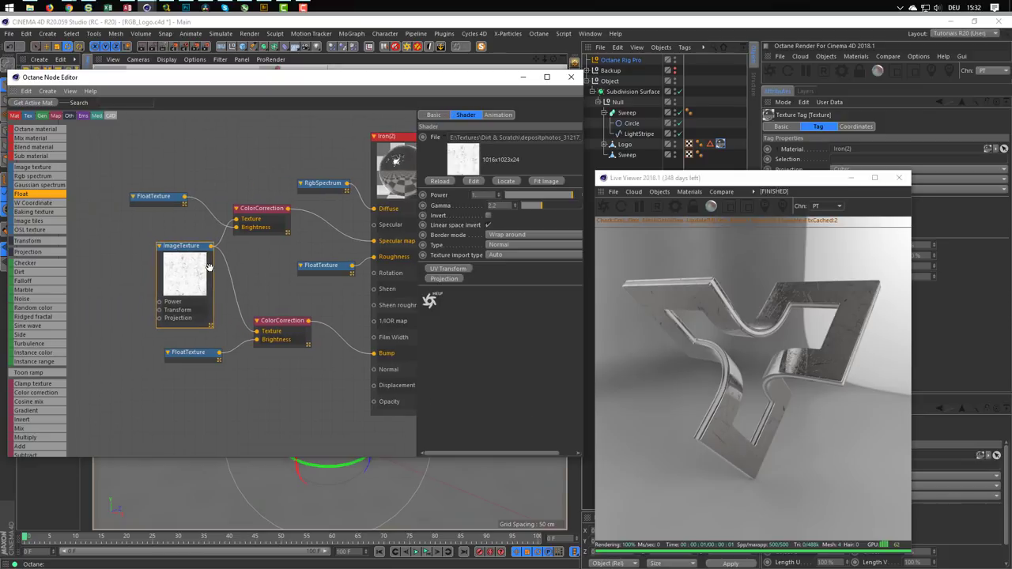
# Step: Add a Transform node to the scratch texture and set its scale to 0.761588
pyautogui.moveTo(145, 281); pyautogui.dragTo(187, 273, button='middle')
pyautogui.click(459, 272)
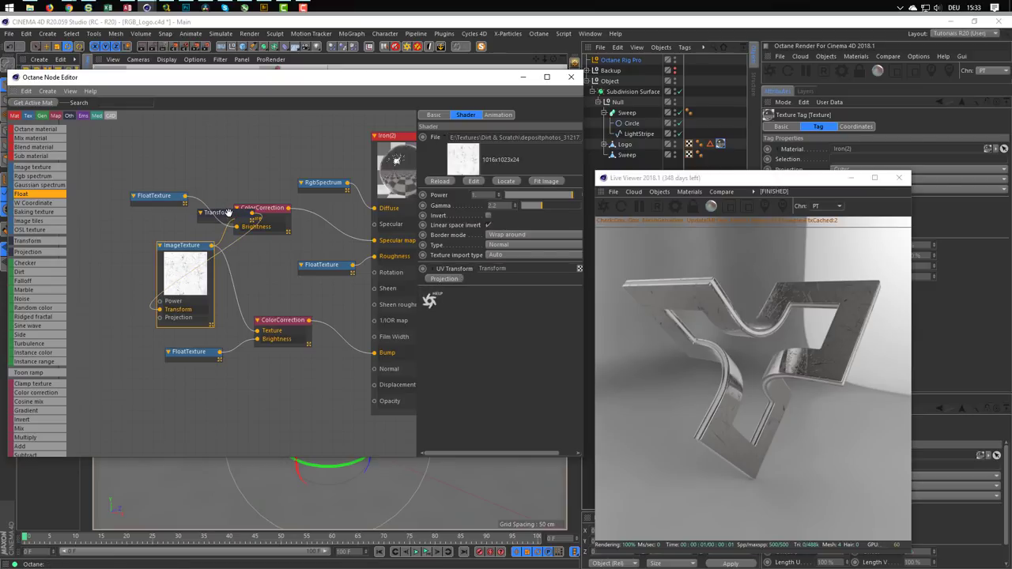
pyautogui.moveTo(226, 213)
pyautogui.mouseDown()
pyautogui.moveTo(137, 275)
pyautogui.moveTo(112, 320)
pyautogui.mouseUp()
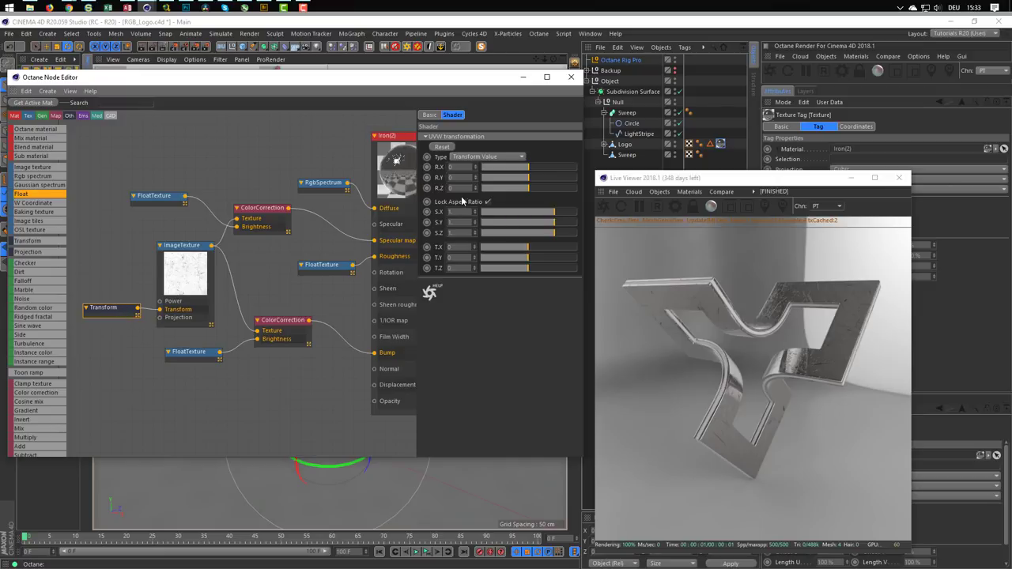
pyautogui.moveTo(555, 218); pyautogui.dragTo(549, 216)
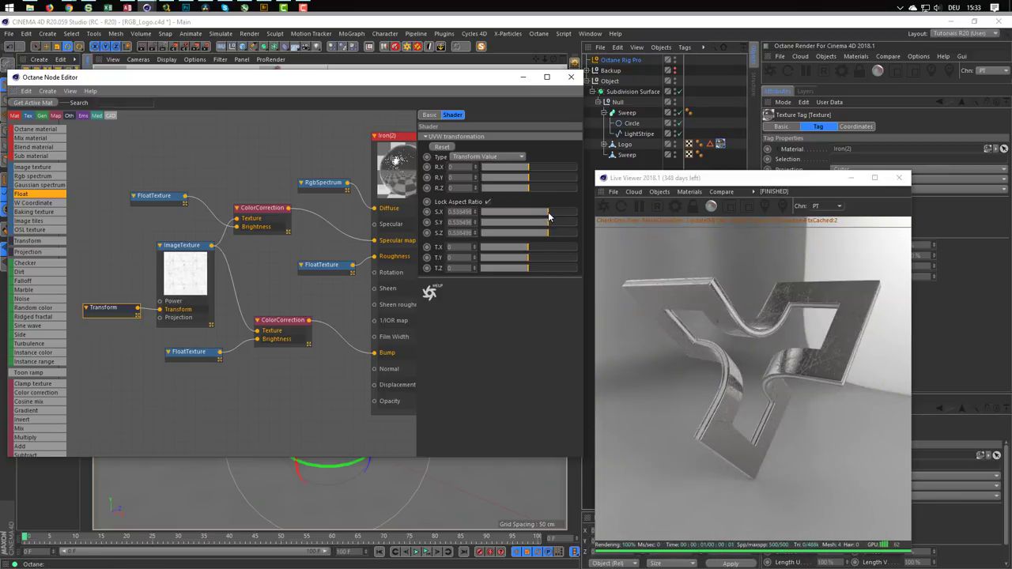
pyautogui.moveTo(548, 217); pyautogui.dragTo(512, 213)
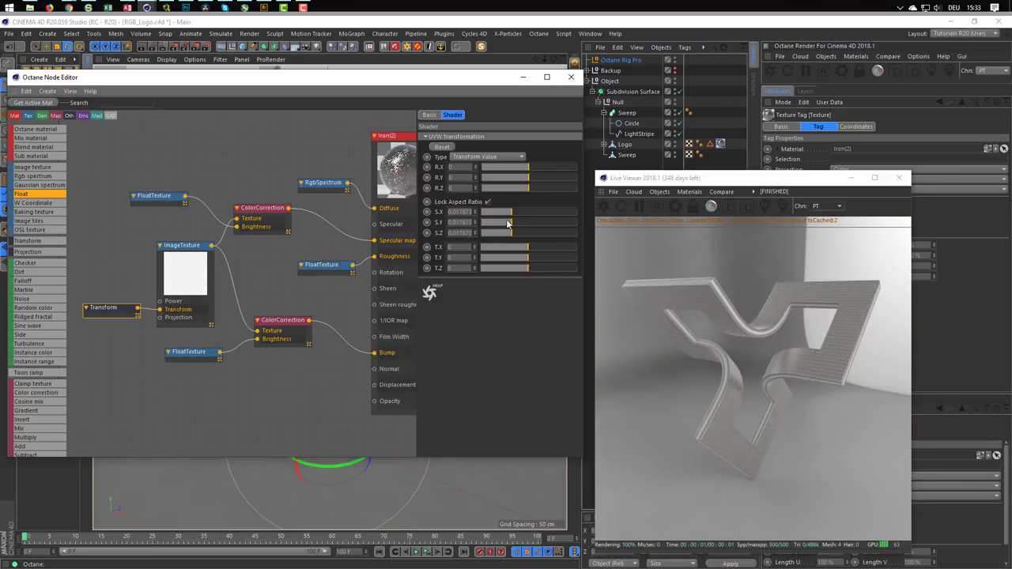
pyautogui.moveTo(508, 224); pyautogui.dragTo(550, 215)
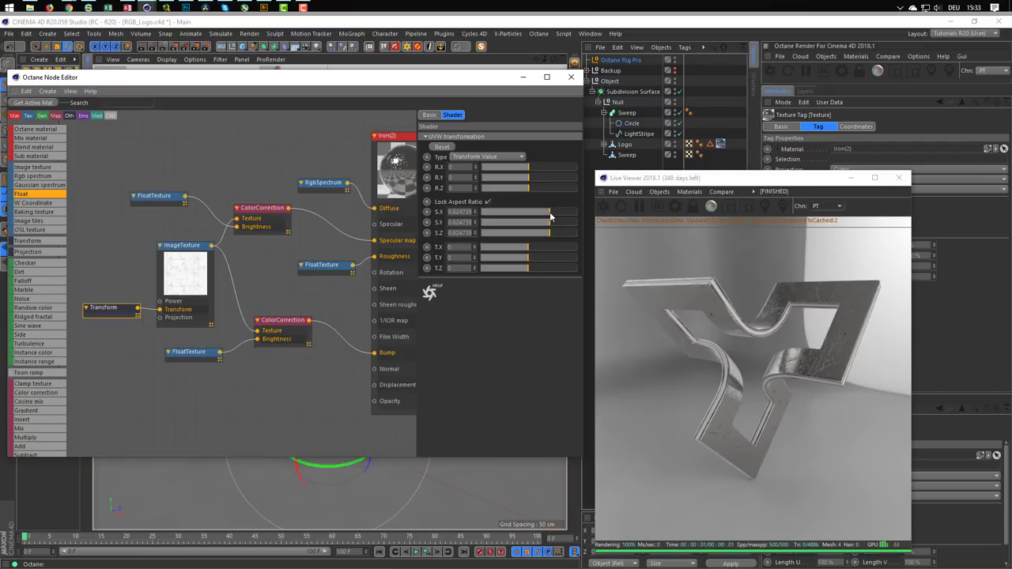
pyautogui.click(552, 216)
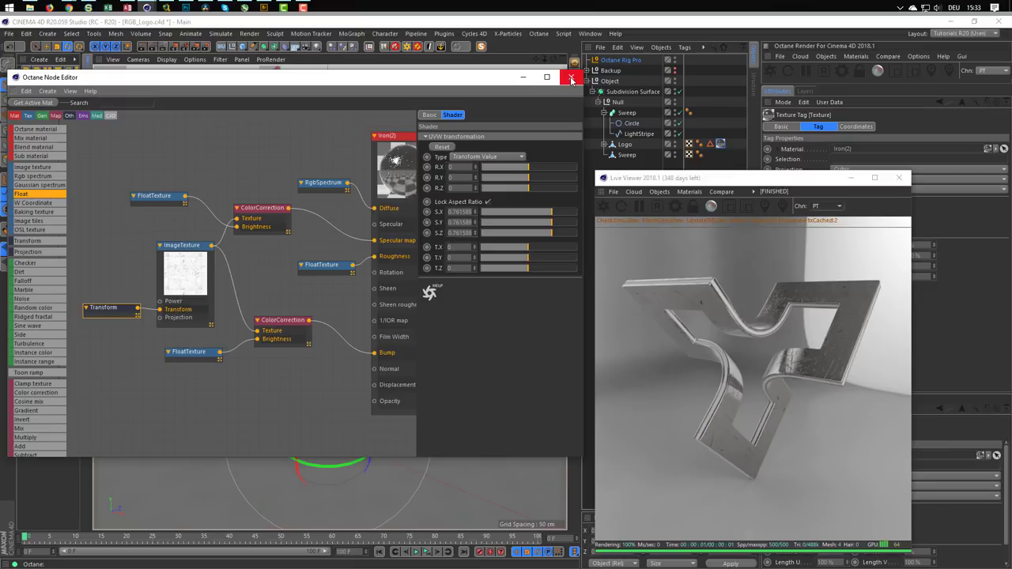
# Step: Reposition the RgbSpectrum and FloatTexture nodes, select Iron(2), and close the node editor
pyautogui.click(377, 146)
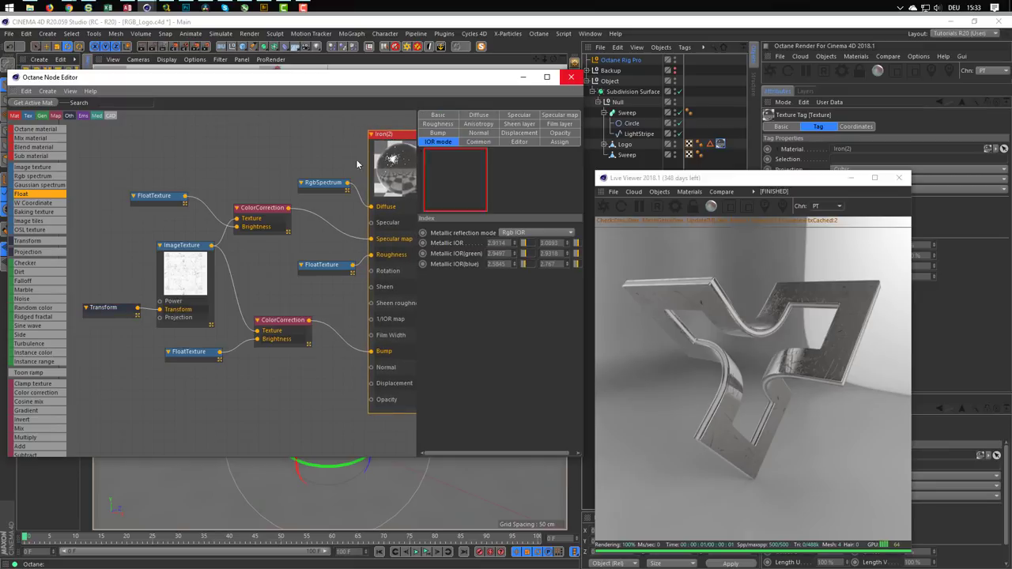
pyautogui.moveTo(313, 183); pyautogui.dragTo(300, 171)
pyautogui.click(313, 270)
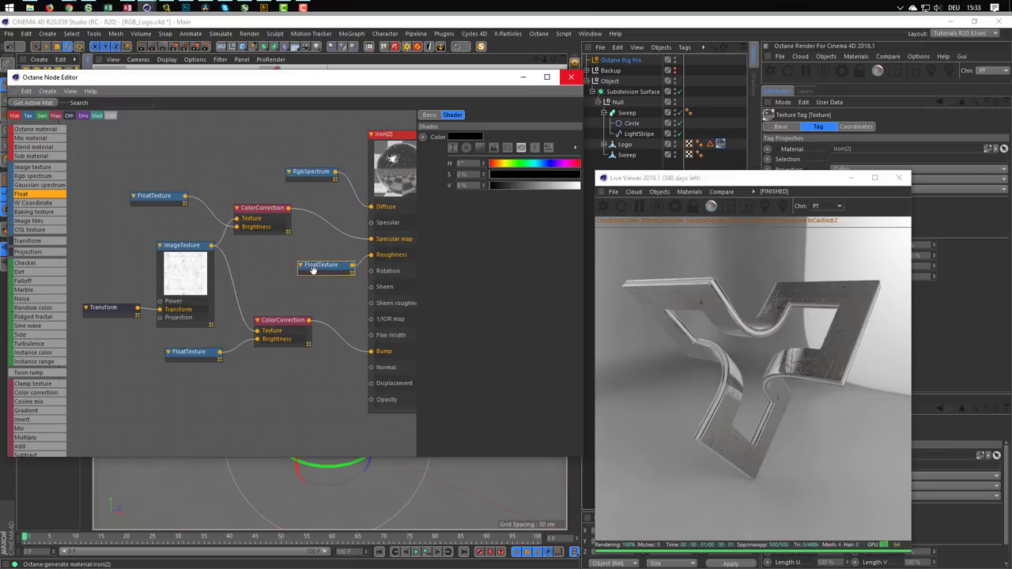
pyautogui.moveTo(313, 270); pyautogui.dragTo(294, 271)
pyautogui.click(384, 154)
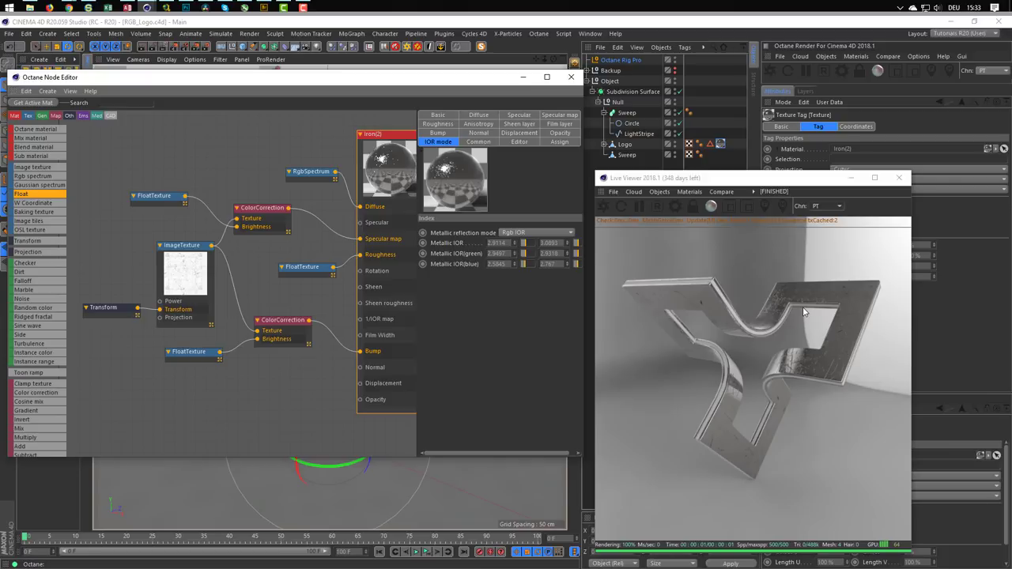
pyautogui.click(573, 80)
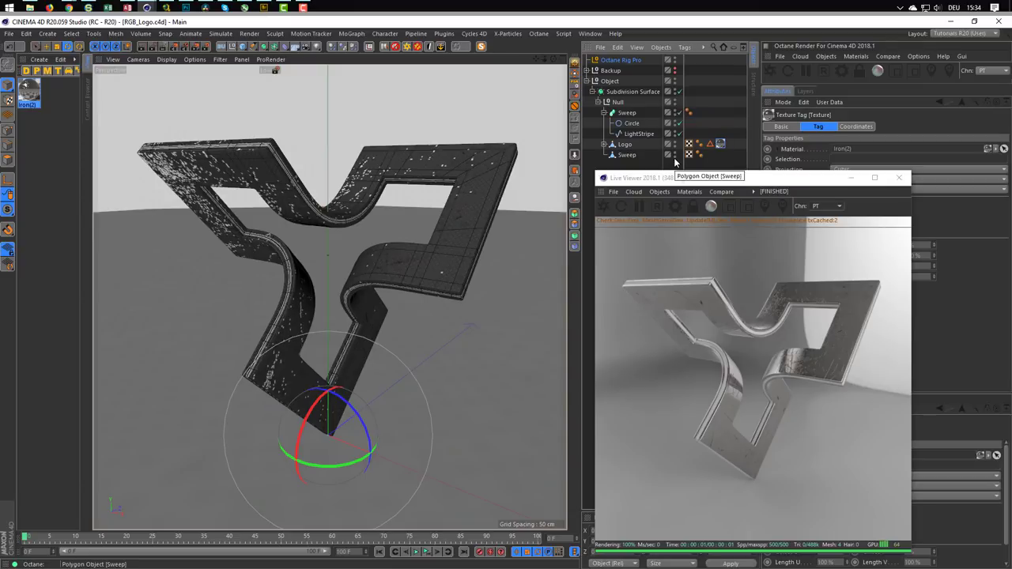
# Step: Toggle the lower Sweep's render visibility to refresh the logo render, then show Octane material types
pyautogui.click(675, 157)
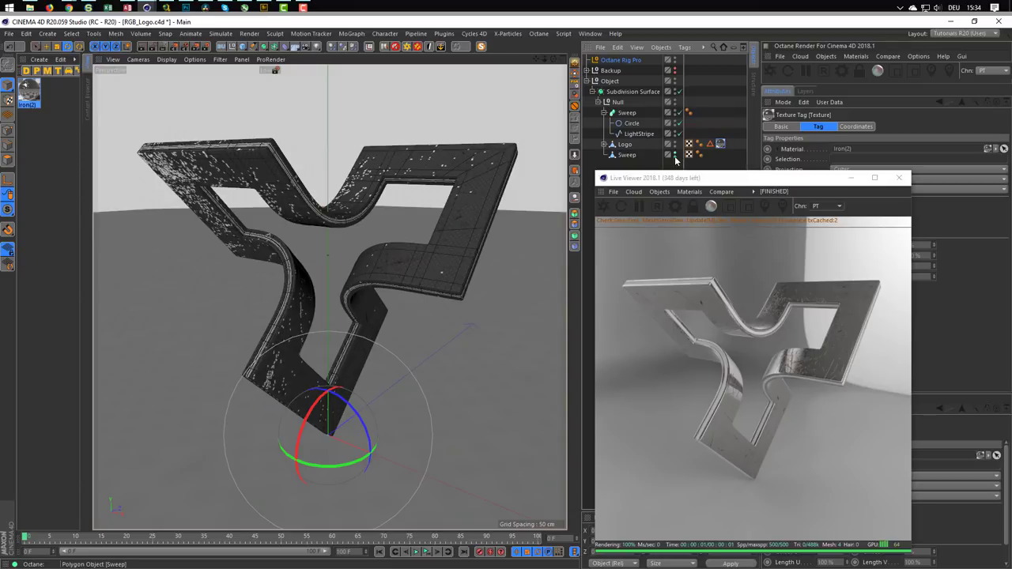
pyautogui.click(675, 156)
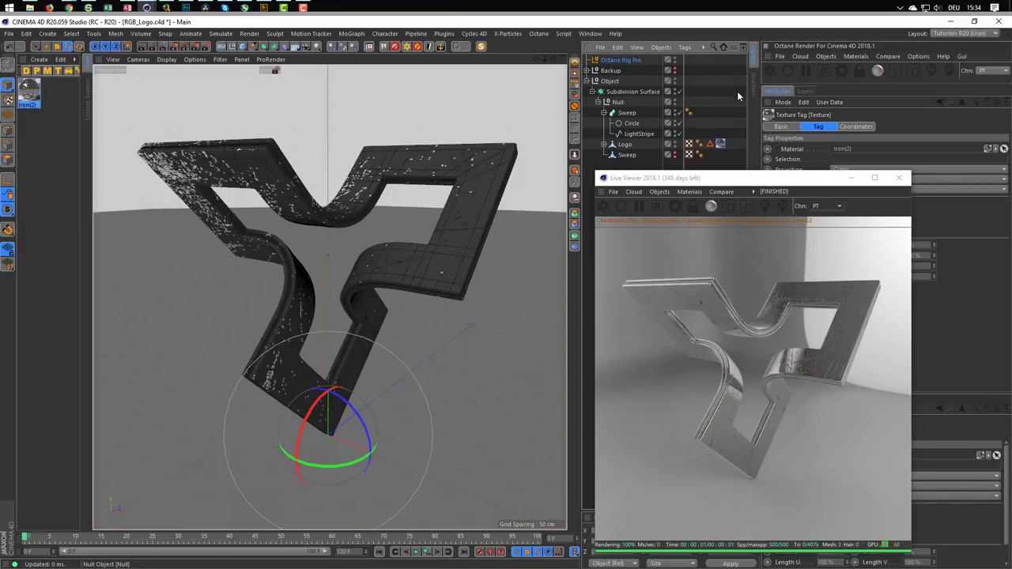
pyautogui.click(851, 58)
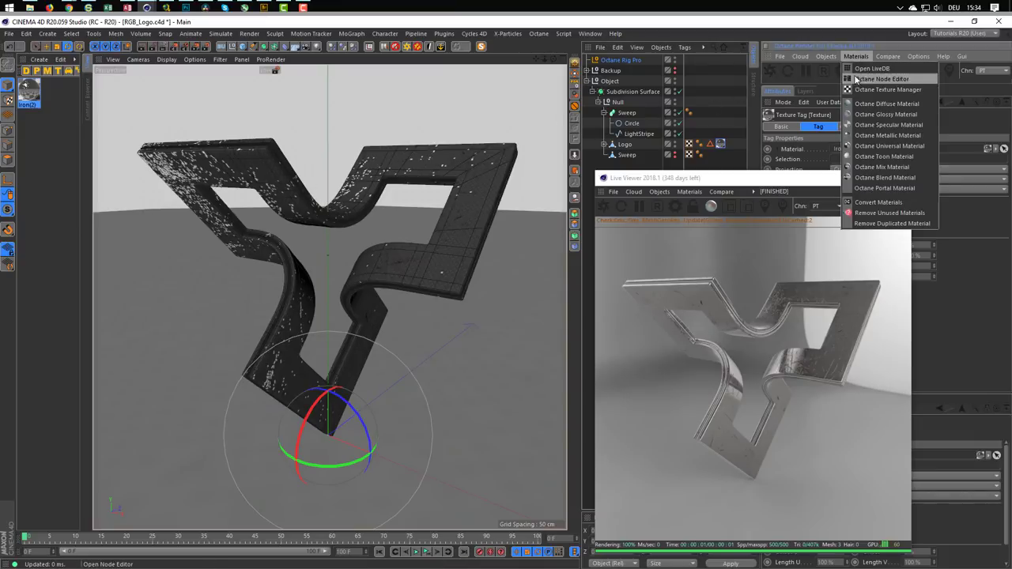
# Step: Create an Octane Diffuse Material and open OctDiffuse in the Octane Node Editor
pyautogui.click(883, 106)
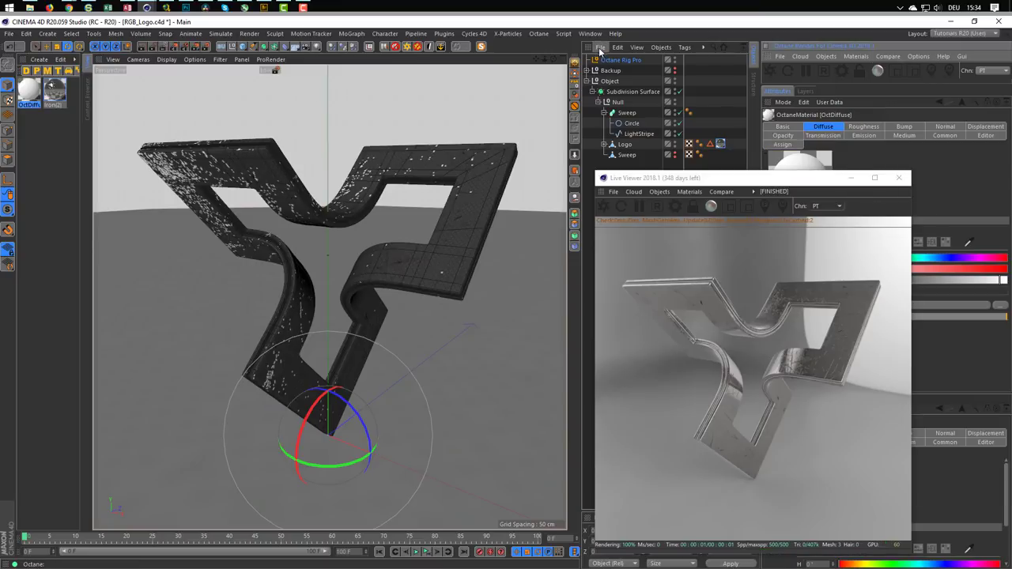
pyautogui.click(854, 57)
pyautogui.click(862, 79)
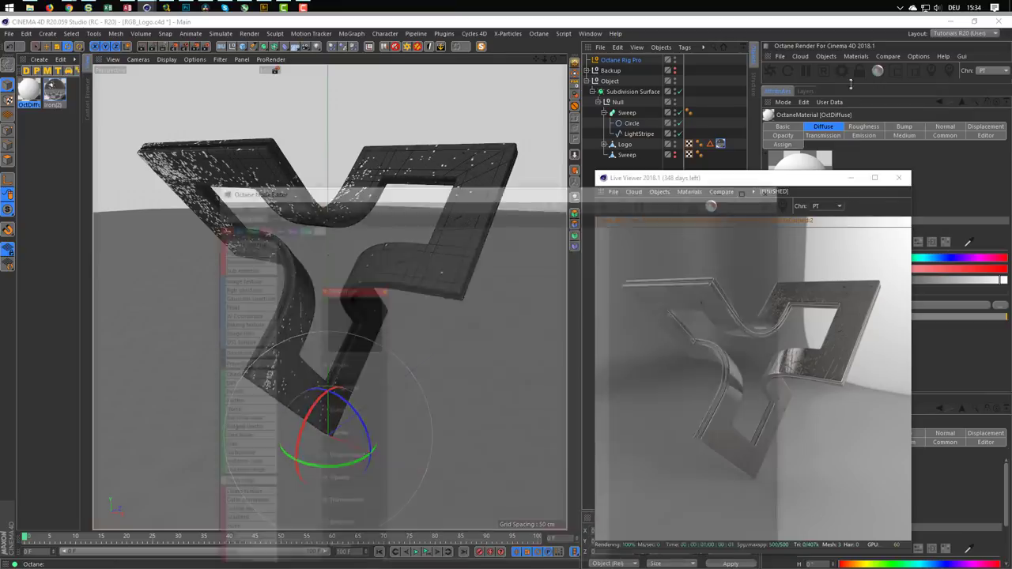
pyautogui.moveTo(445, 192)
pyautogui.mouseDown()
pyautogui.moveTo(272, 97)
pyautogui.moveTo(204, 88)
pyautogui.moveTo(238, 82)
pyautogui.mouseUp()
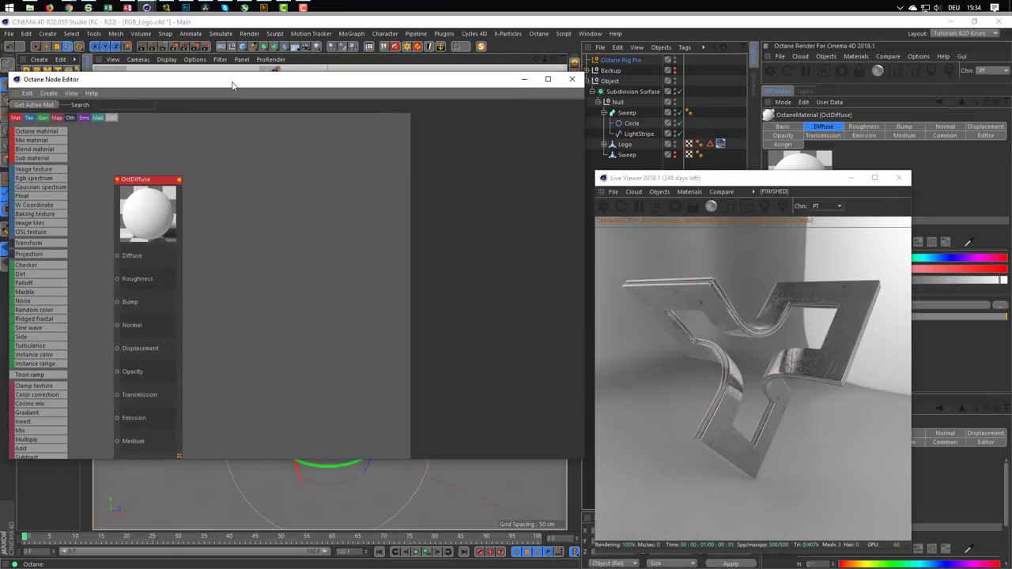
pyautogui.moveTo(170, 176); pyautogui.dragTo(370, 124)
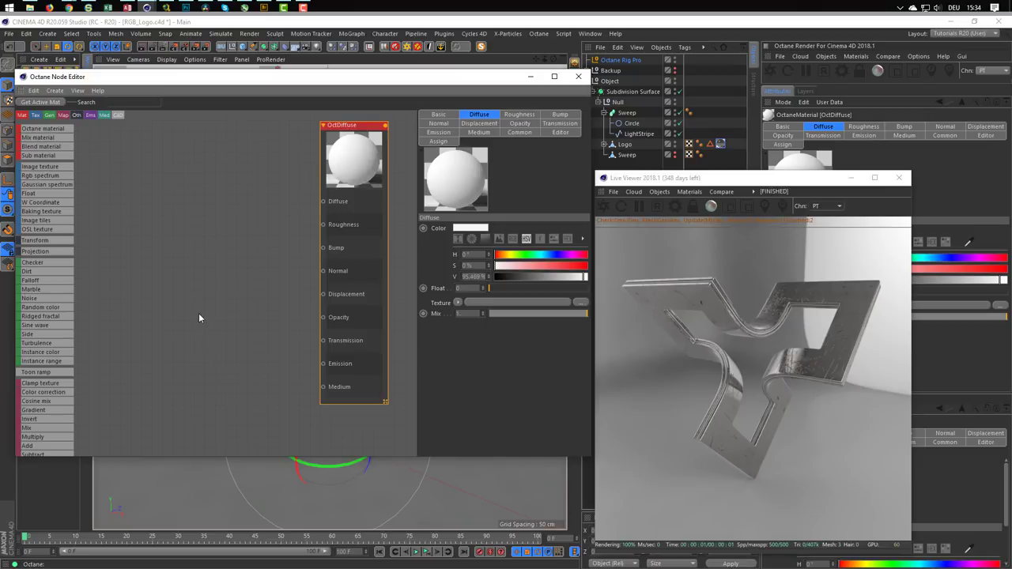
# Step: Connect a Blackbody emission node to OctDiffuse's Emission and apply the material to the Sweep
pyautogui.moveTo(107, 458); pyautogui.dragTo(107, 522)
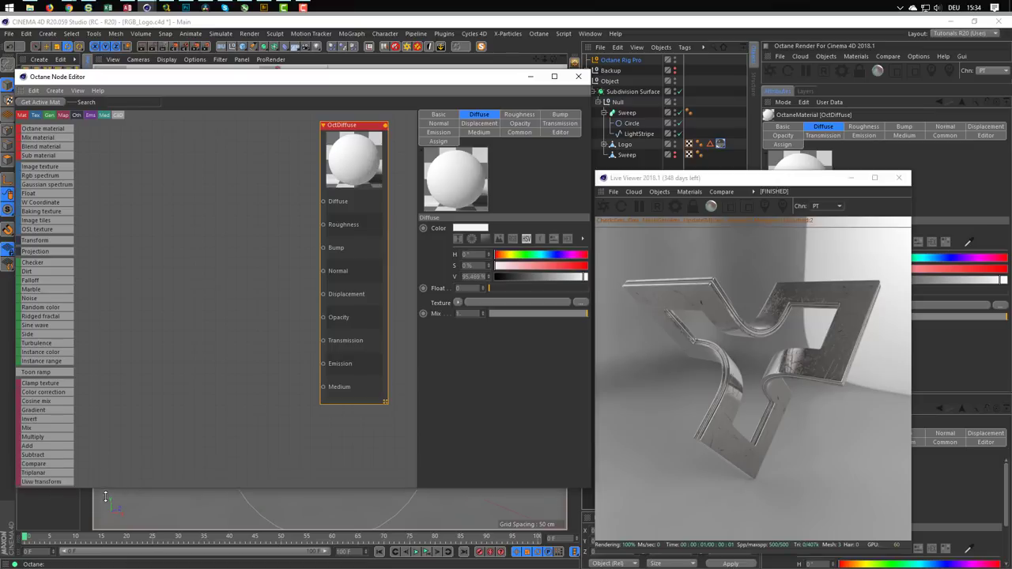
pyautogui.scroll(-2, 61, 457)
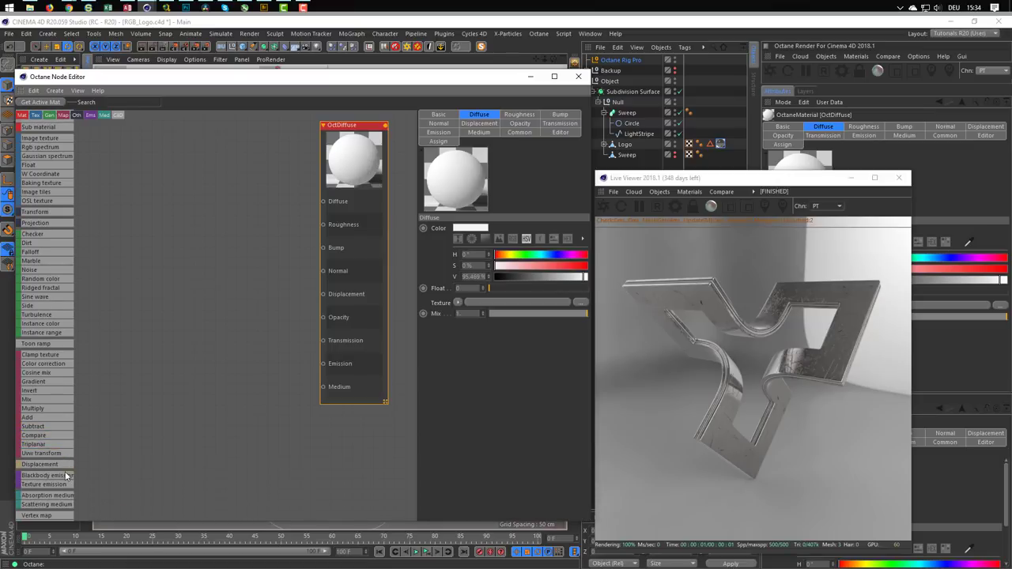
pyautogui.moveTo(230, 342)
pyautogui.mouseDown()
pyautogui.moveTo(281, 358)
pyautogui.moveTo(271, 362)
pyautogui.moveTo(323, 363)
pyautogui.mouseUp()
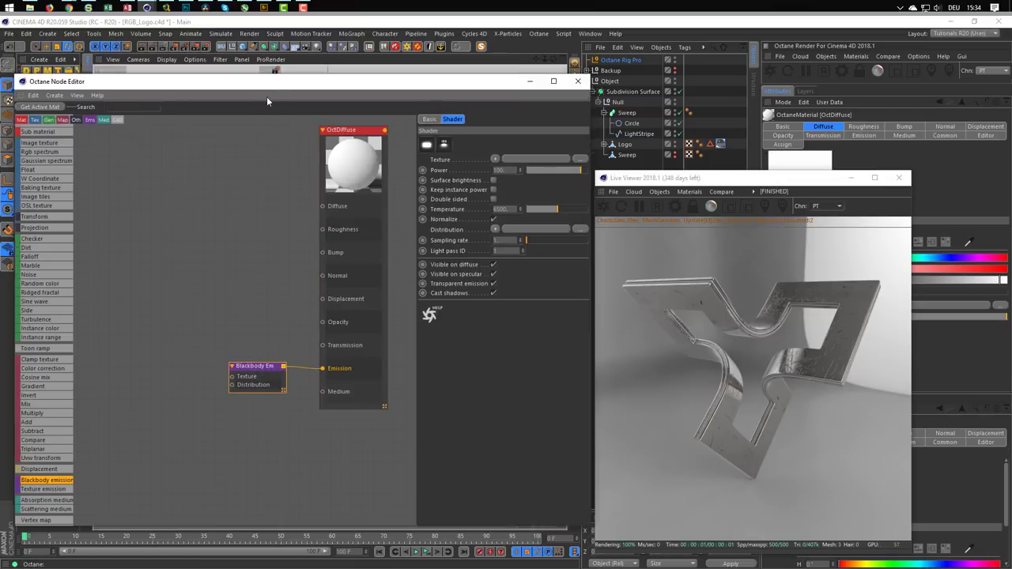
pyautogui.moveTo(266, 77); pyautogui.dragTo(252, 135)
pyautogui.click(24, 92)
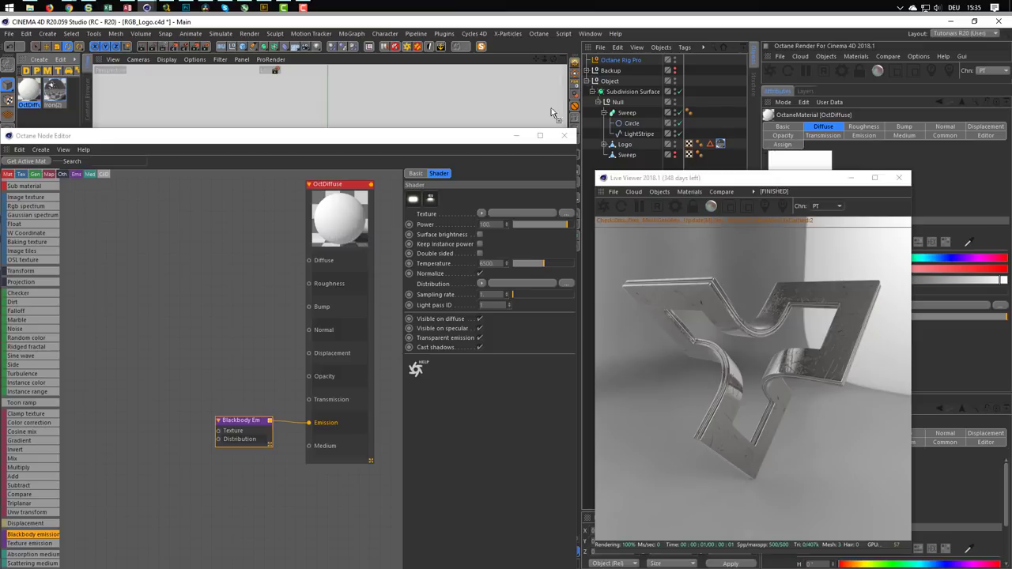
pyautogui.moveTo(632, 117); pyautogui.dragTo(636, 117)
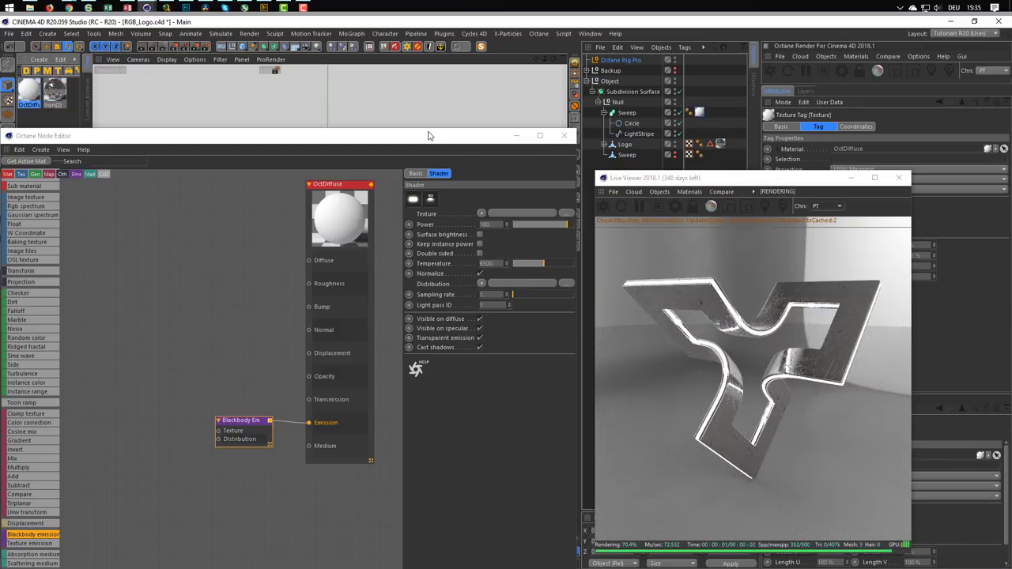
pyautogui.moveTo(424, 140); pyautogui.dragTo(436, 67)
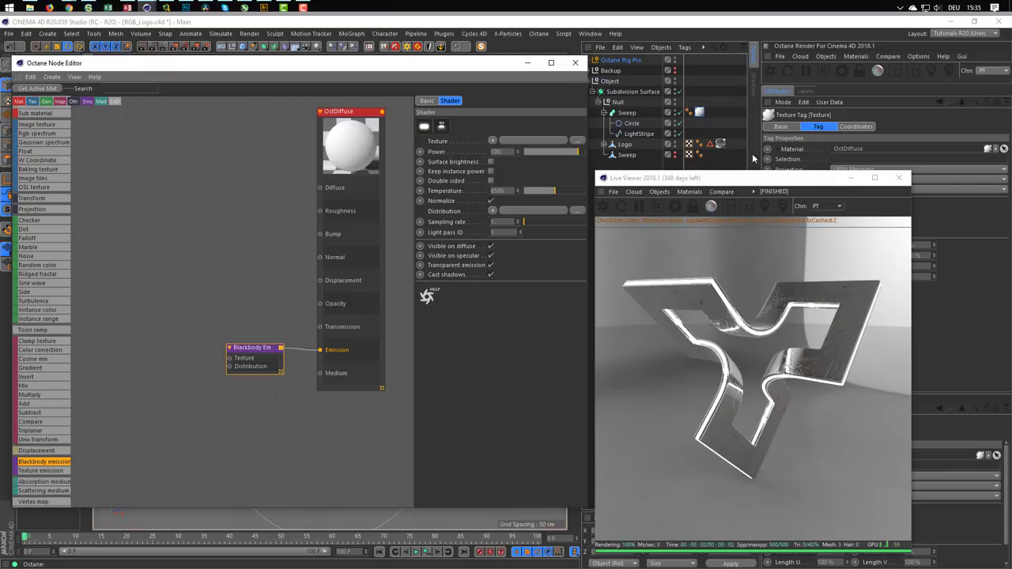
# Step: Enable Octane Rig Pro's solid background and darken its colour to near black
pyautogui.click(622, 60)
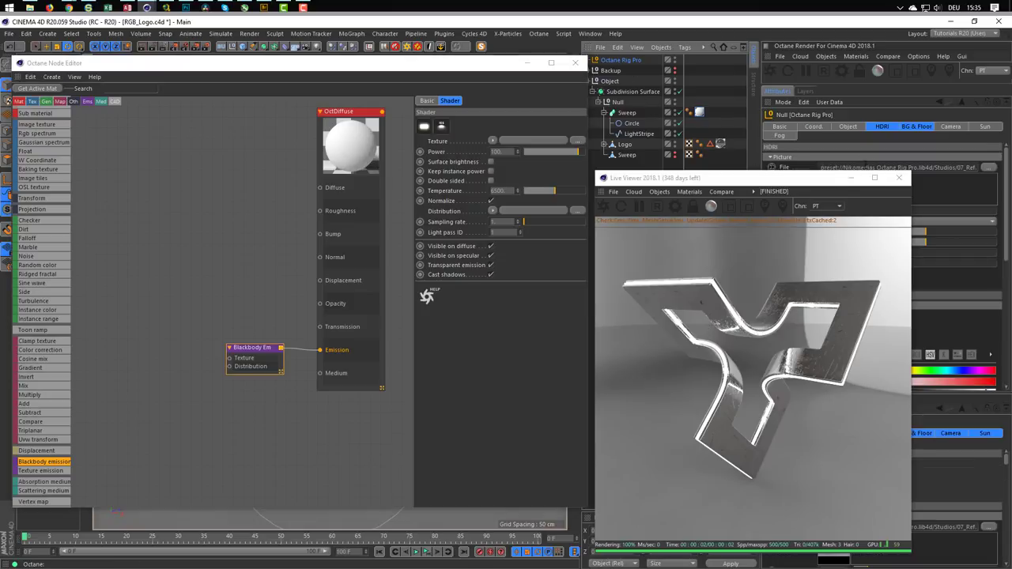
pyautogui.click(911, 128)
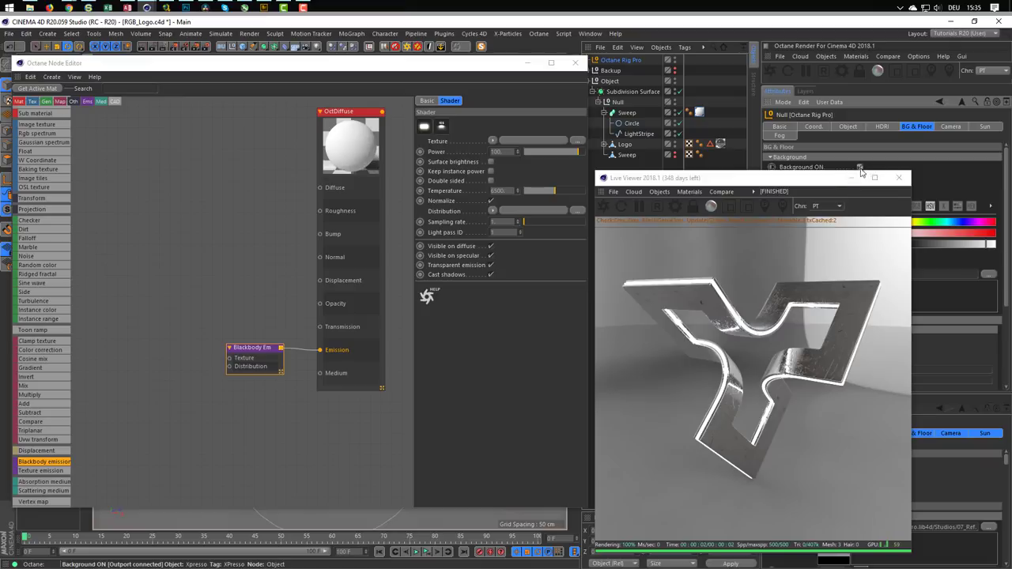
pyautogui.click(860, 167)
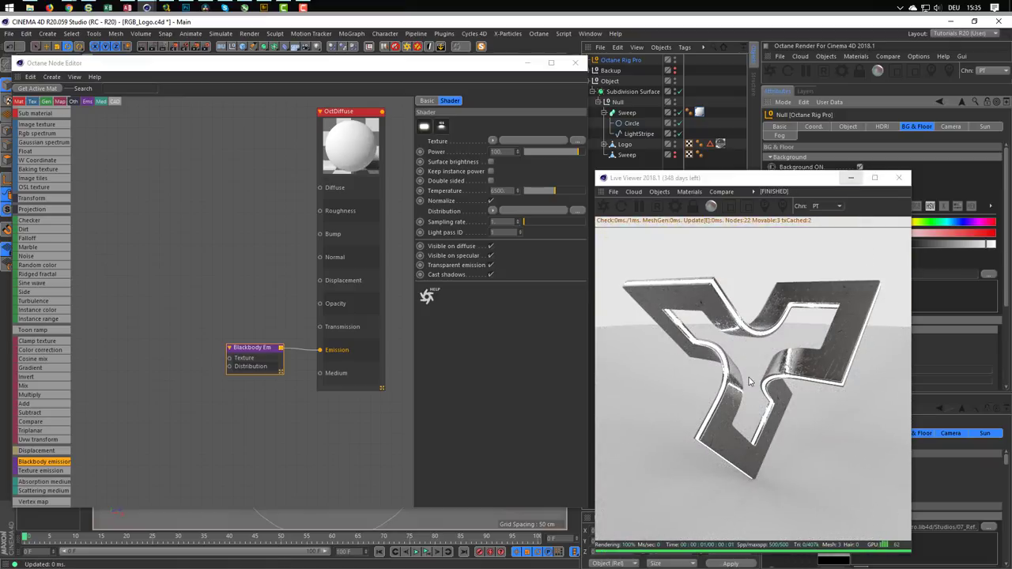
pyautogui.moveTo(830, 178); pyautogui.dragTo(645, 135)
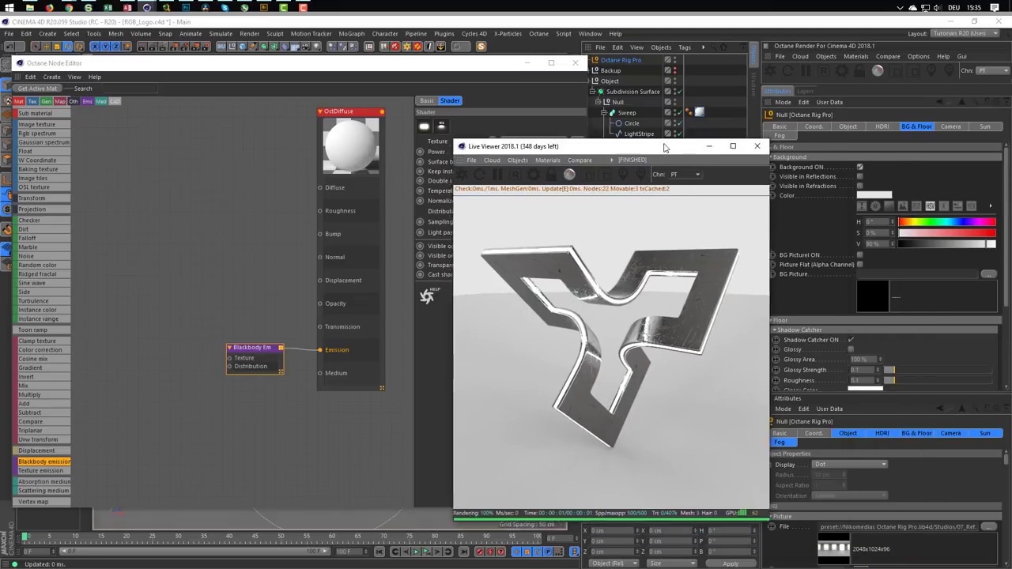
pyautogui.moveTo(955, 247); pyautogui.dragTo(912, 243)
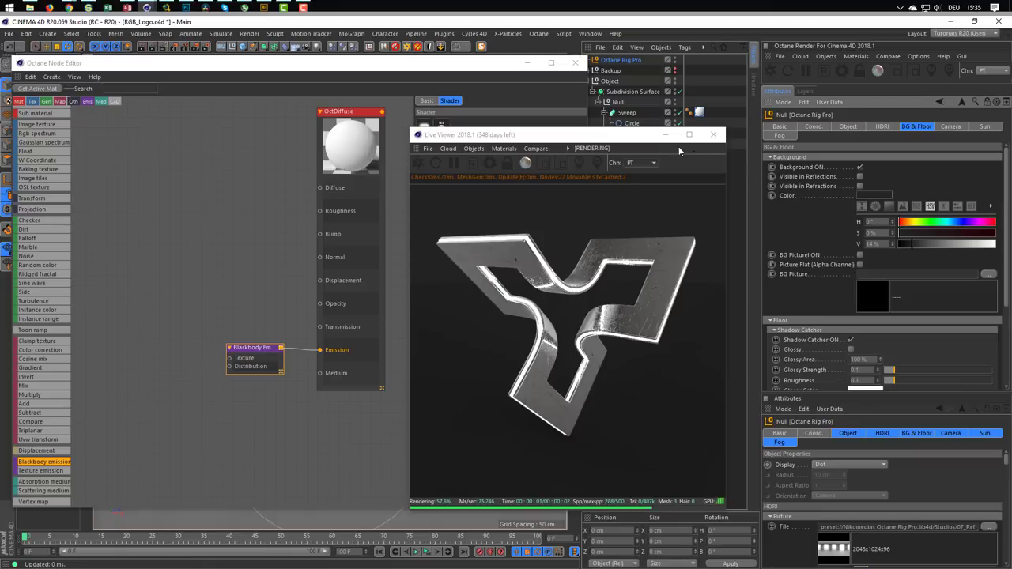
pyautogui.moveTo(622, 137)
pyautogui.mouseDown()
pyautogui.moveTo(684, 120)
pyautogui.moveTo(815, 139)
pyautogui.mouseUp()
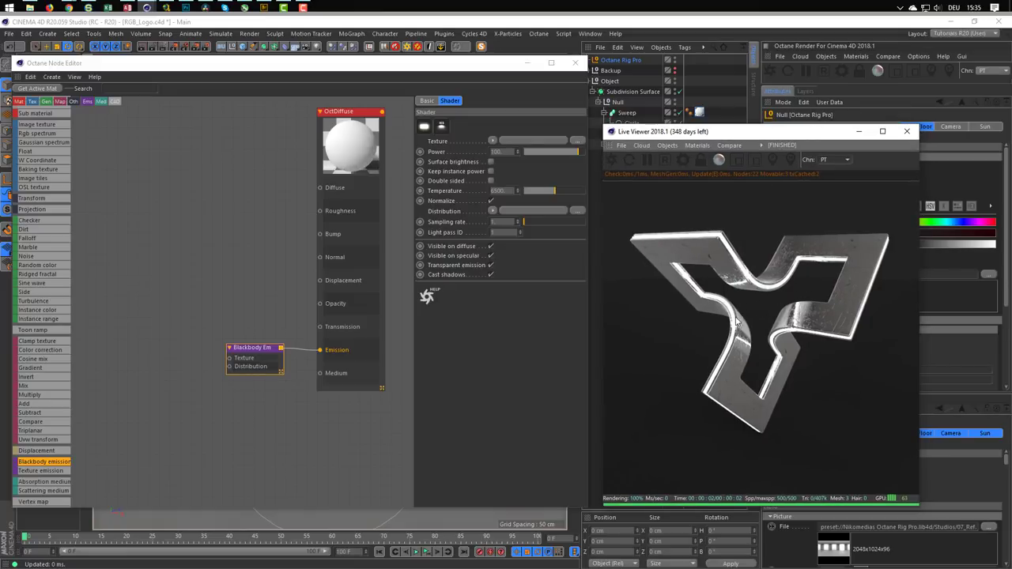
# Step: Compare renders with Visible on diffuse toggled, keep it on, and lower Blackbody power to about 91
pyautogui.click(490, 246)
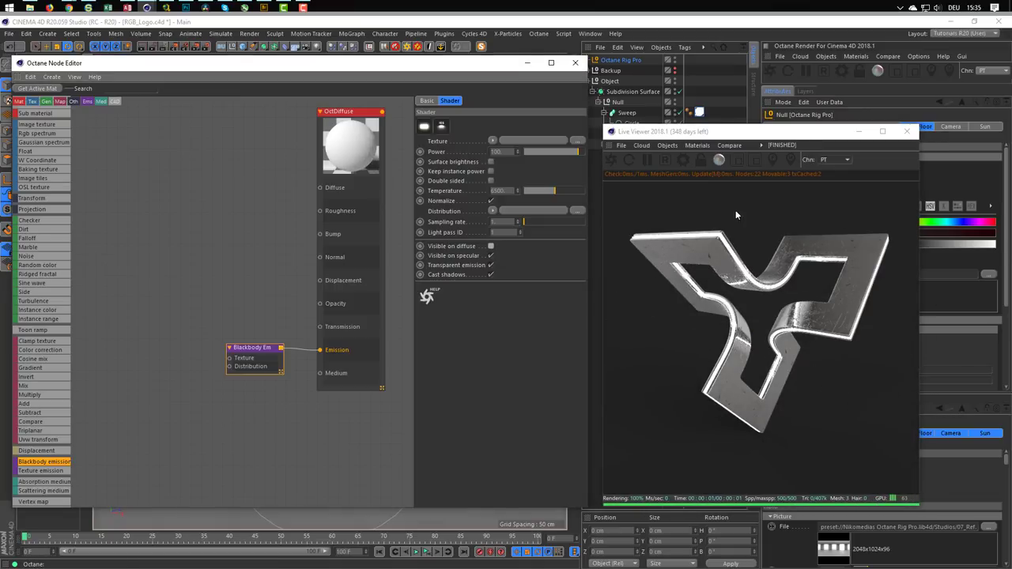
pyautogui.click(490, 246)
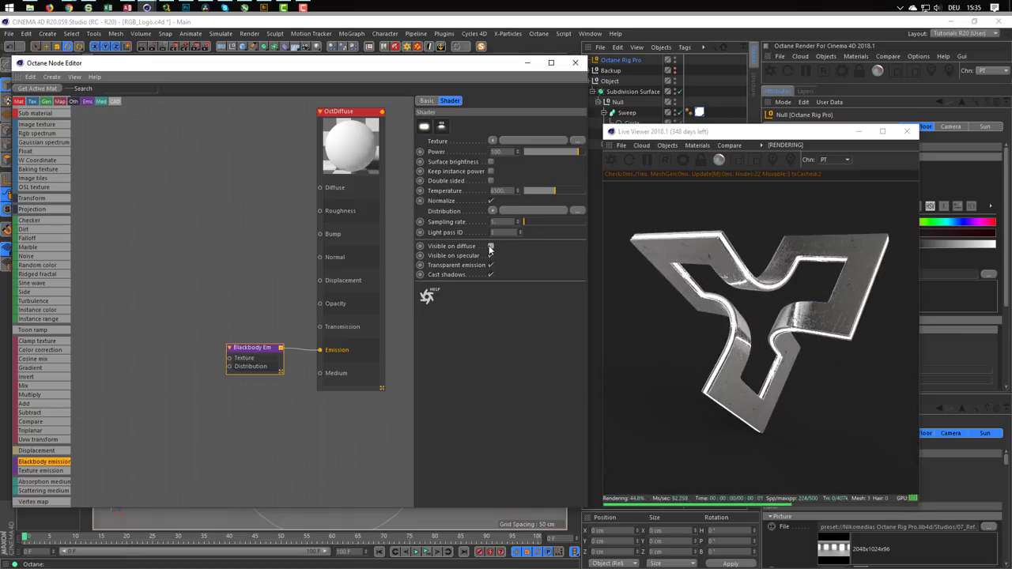
pyautogui.click(491, 246)
pyautogui.click(490, 247)
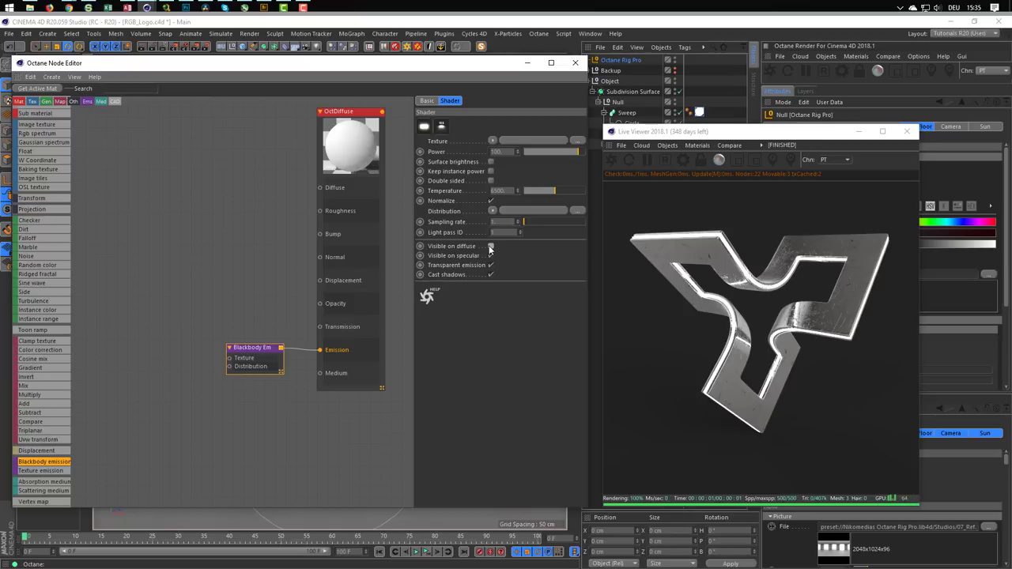
pyautogui.click(490, 247)
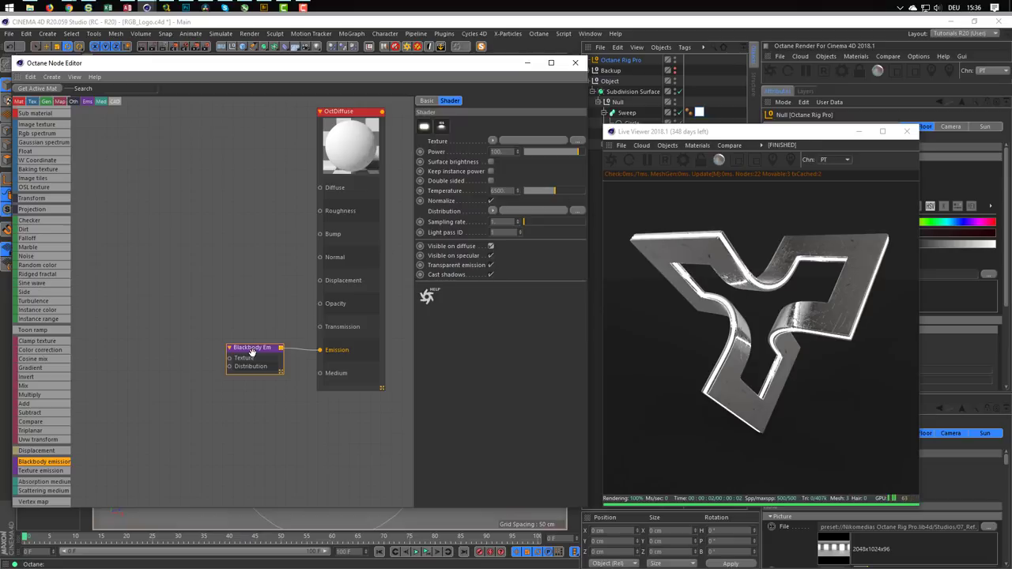
pyautogui.moveTo(250, 350); pyautogui.dragTo(242, 347)
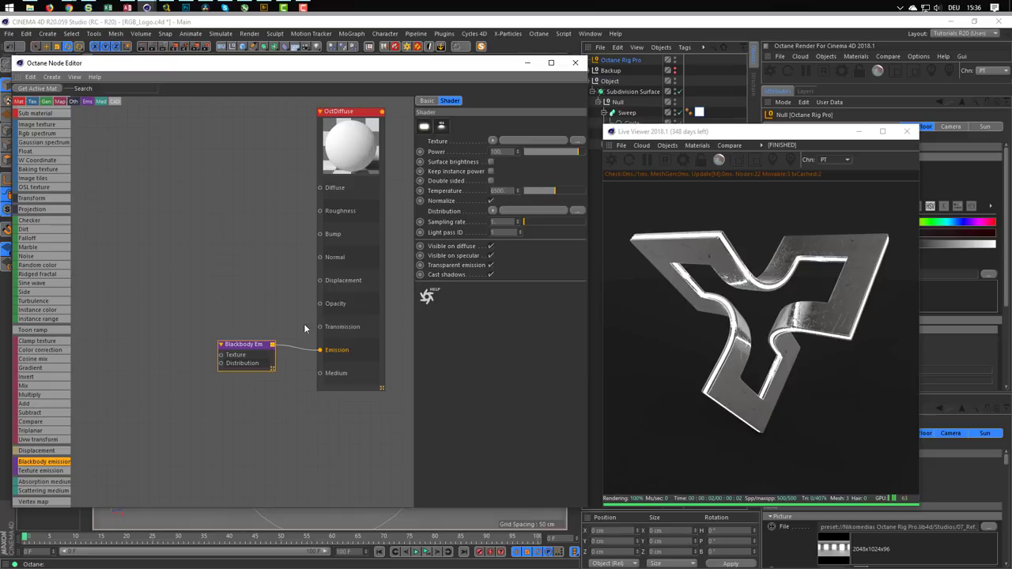
pyautogui.moveTo(543, 156)
pyautogui.mouseDown()
pyautogui.moveTo(562, 154)
pyautogui.moveTo(575, 166)
pyautogui.mouseUp()
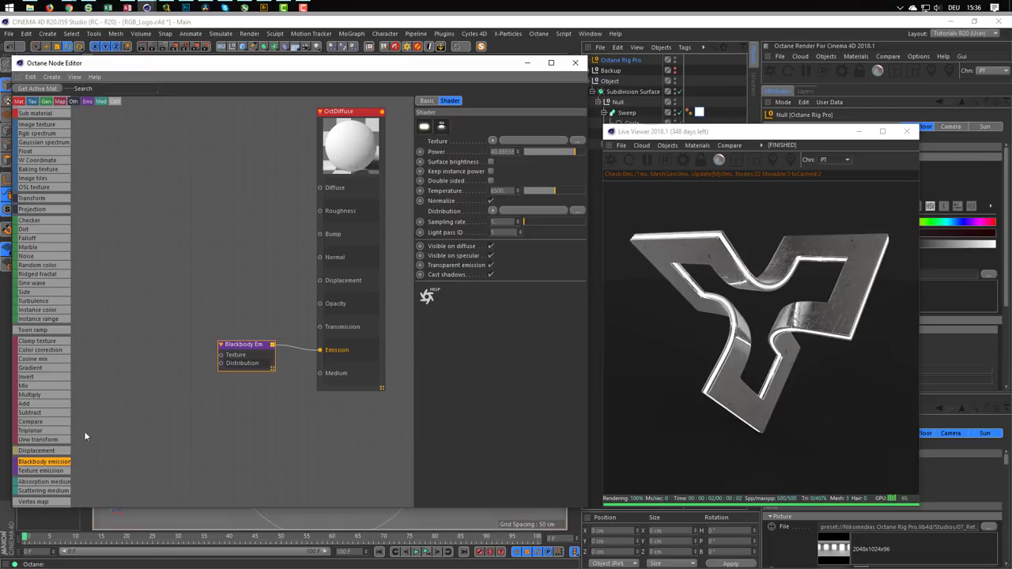
# Step: Add a Gradient node using the rainbow preset with type 2D - V
pyautogui.scroll(-3, 39, 458)
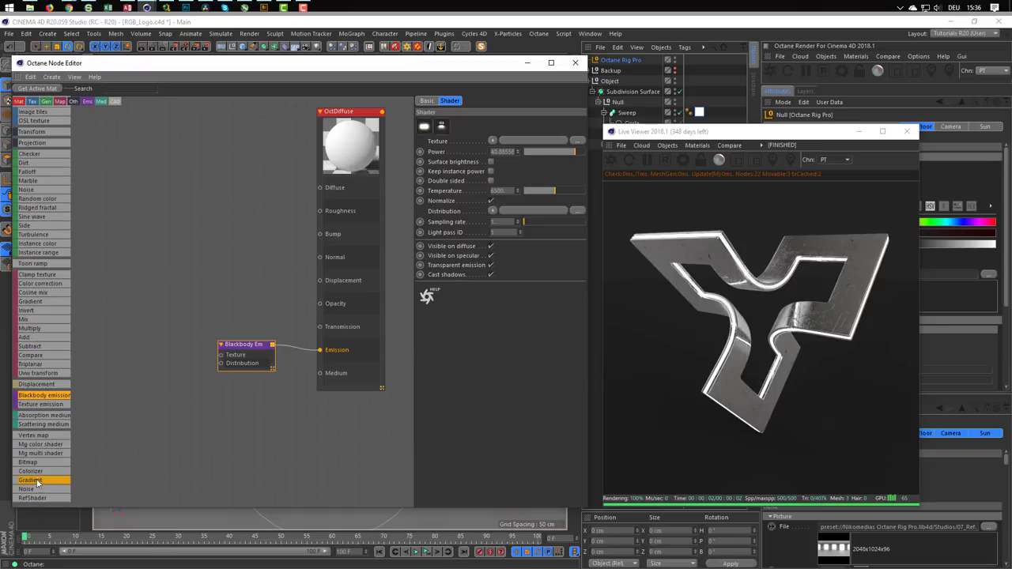
pyautogui.moveTo(37, 480); pyautogui.dragTo(120, 459)
pyautogui.moveTo(125, 324); pyautogui.dragTo(127, 336)
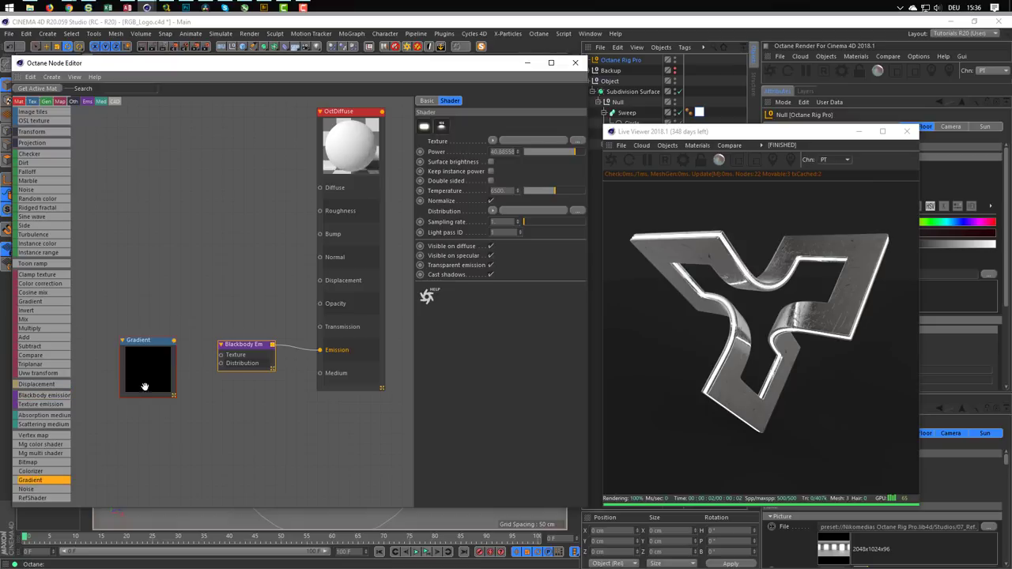
pyautogui.click(155, 342)
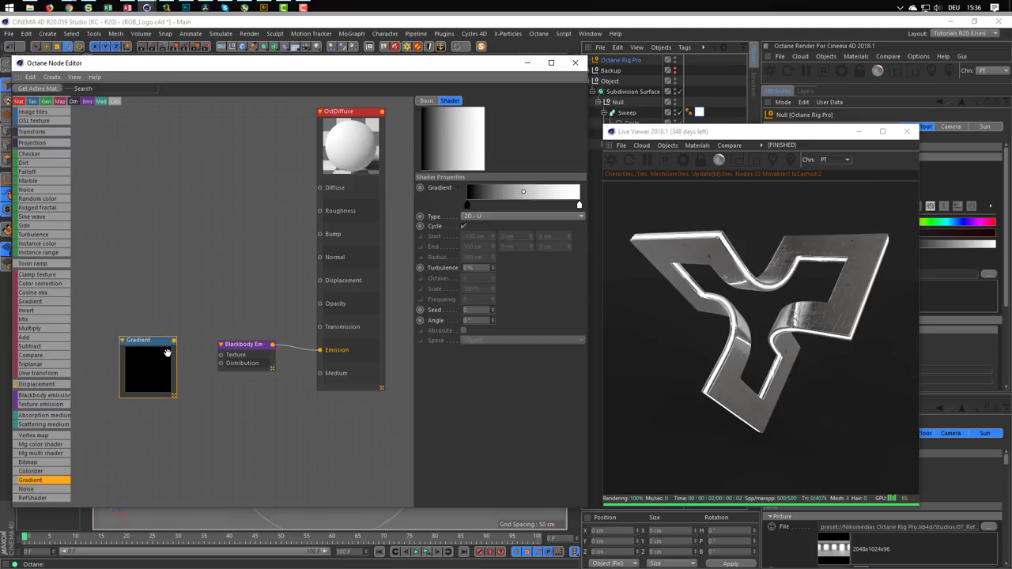
pyautogui.click(458, 187)
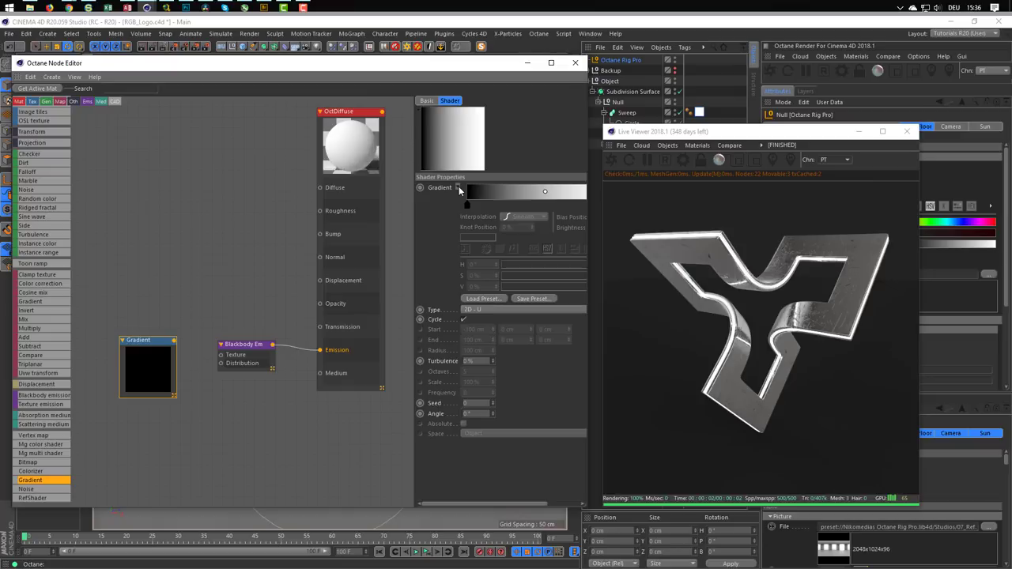
pyautogui.click(475, 300)
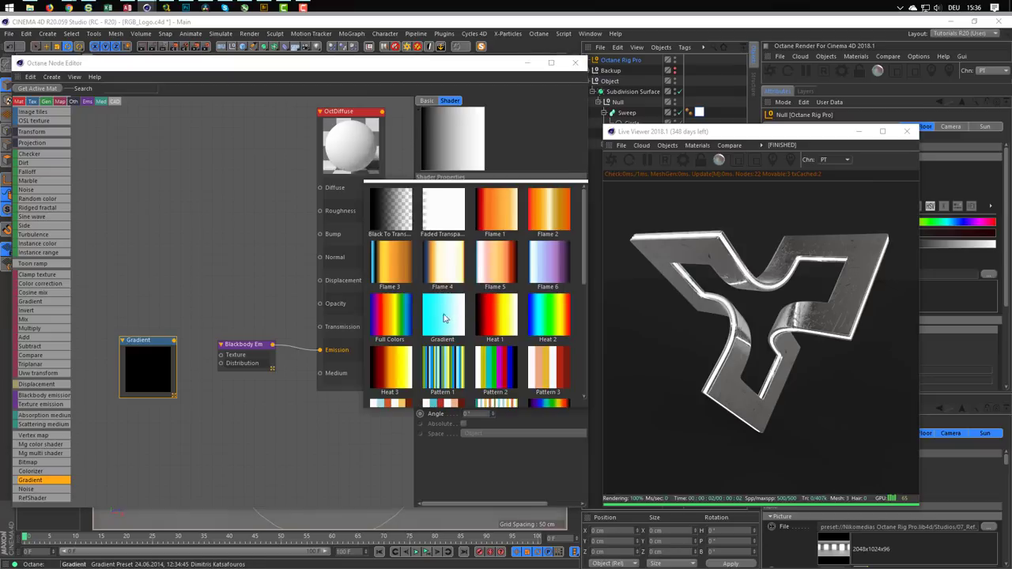
pyautogui.click(392, 324)
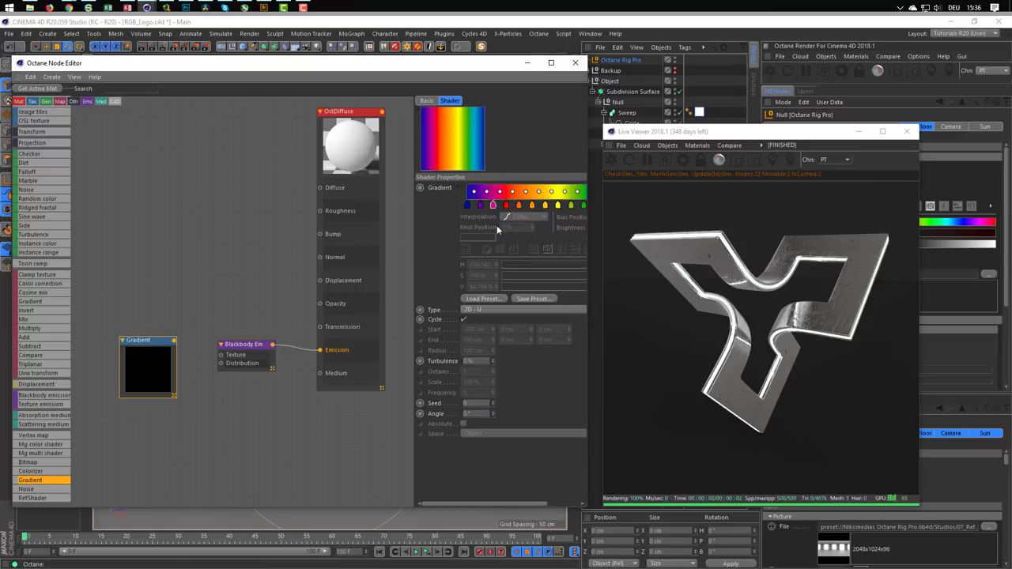
pyautogui.click(484, 309)
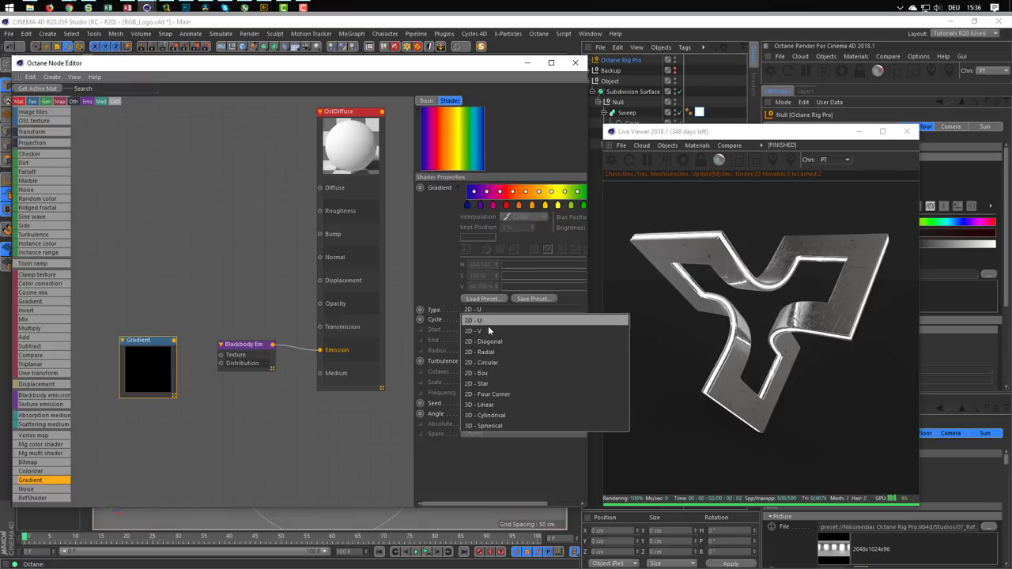
pyautogui.click(488, 328)
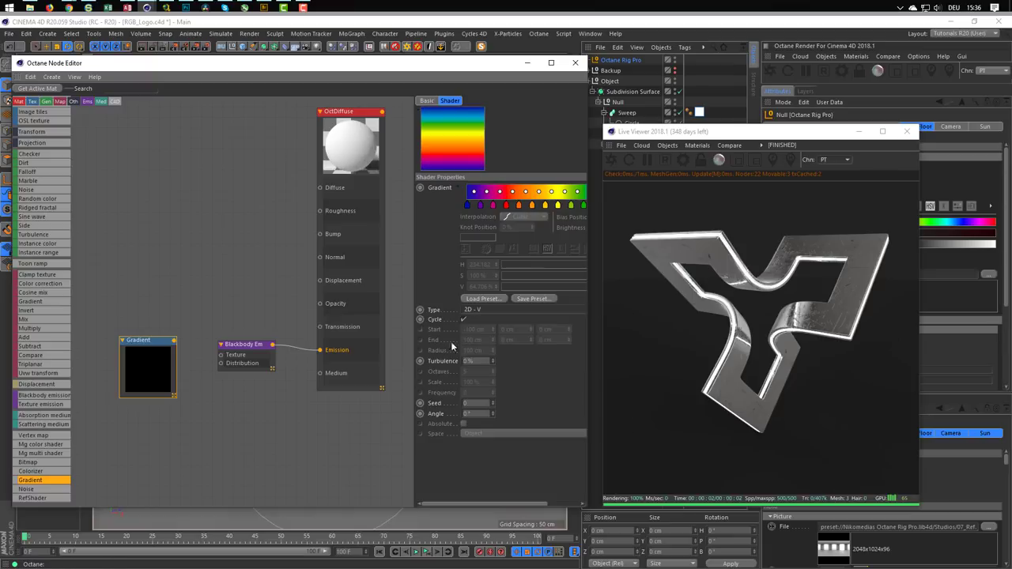
# Step: Wire the gradient into the Blackbody emission's Texture and drop its Power to about 0.75
pyautogui.moveTo(173, 340); pyautogui.dragTo(221, 355)
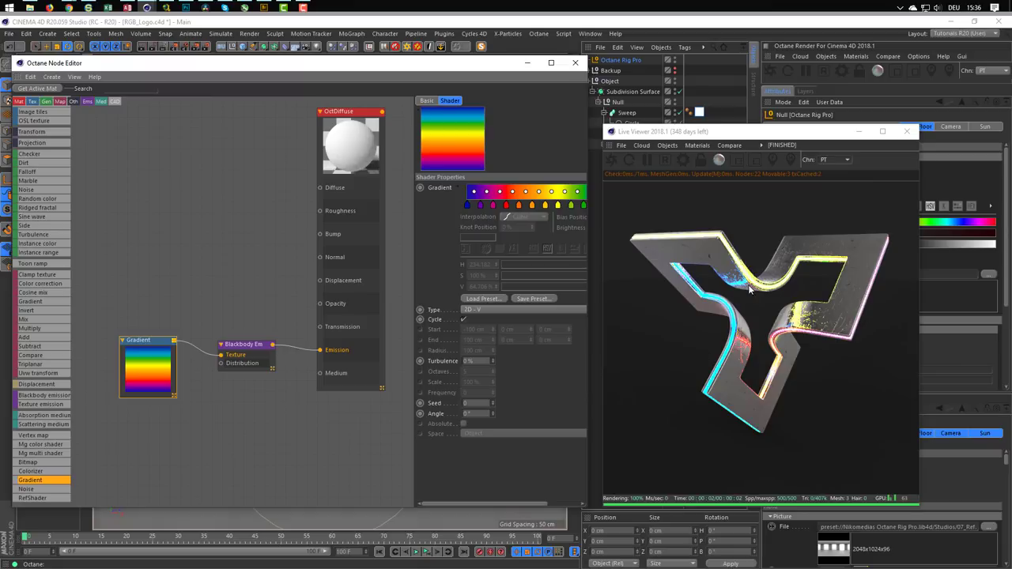
pyautogui.click(262, 346)
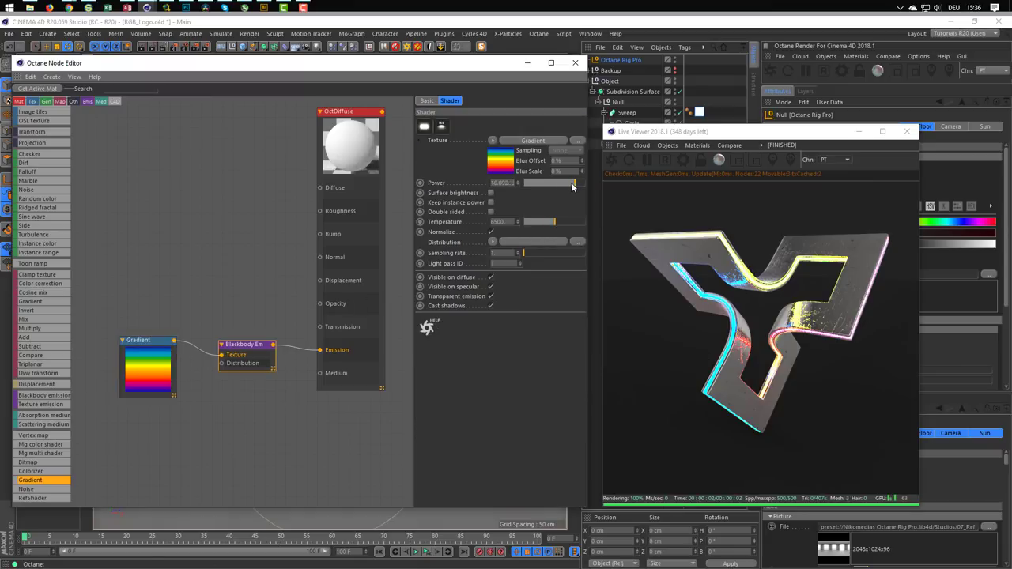
pyautogui.moveTo(572, 186); pyautogui.dragTo(560, 186)
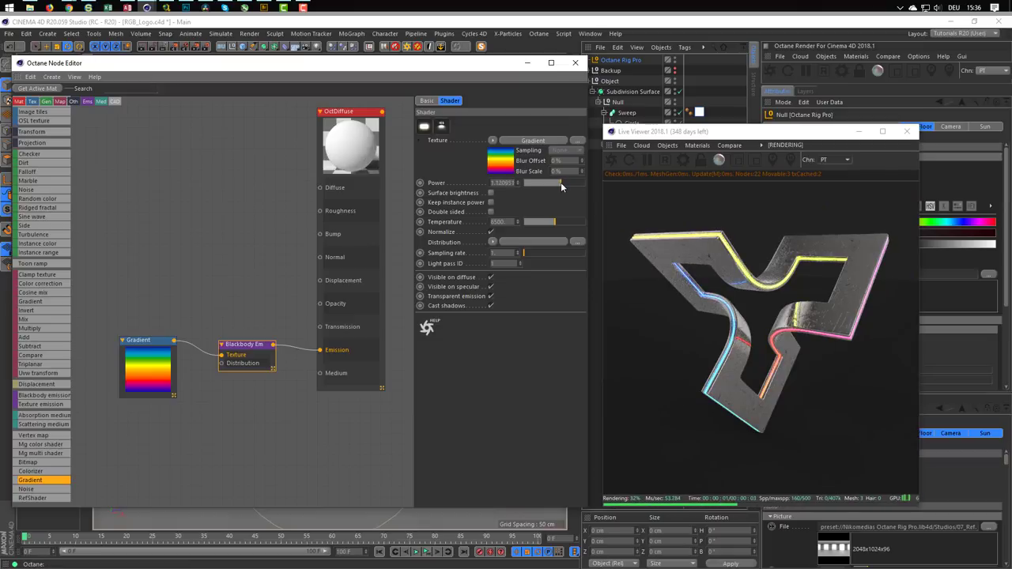
pyautogui.moveTo(560, 184); pyautogui.dragTo(559, 187)
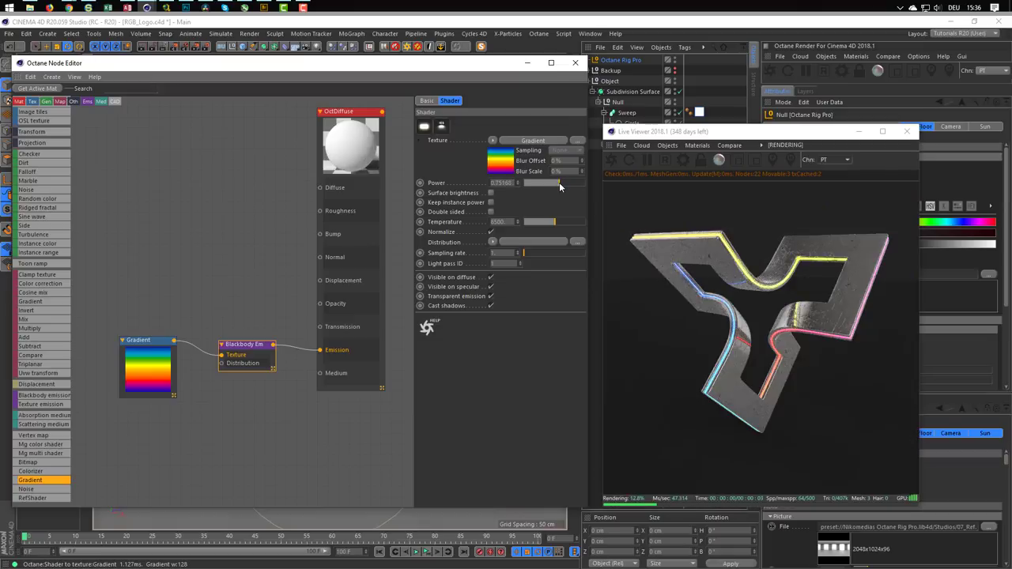
pyautogui.moveTo(728, 135); pyautogui.dragTo(480, 119)
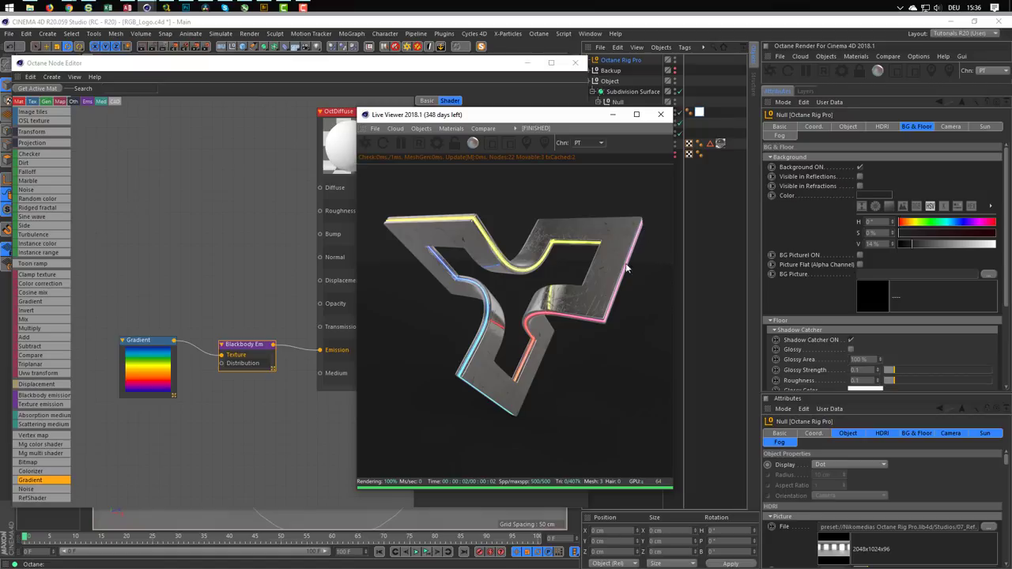
# Step: Set the logo's texture tag Tiles V to 10
pyautogui.click(699, 113)
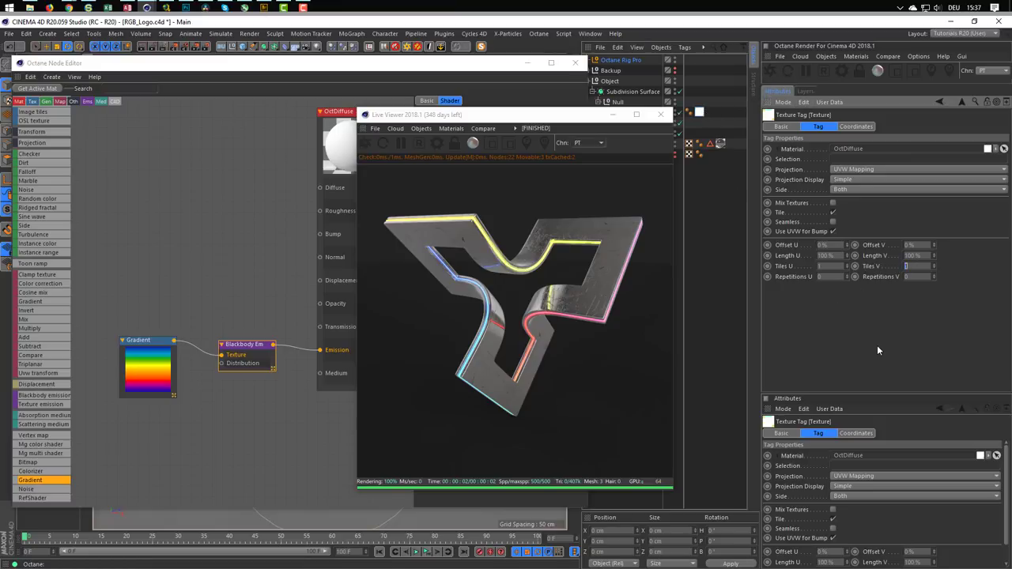
pyautogui.write('0')
pyautogui.press('Return')
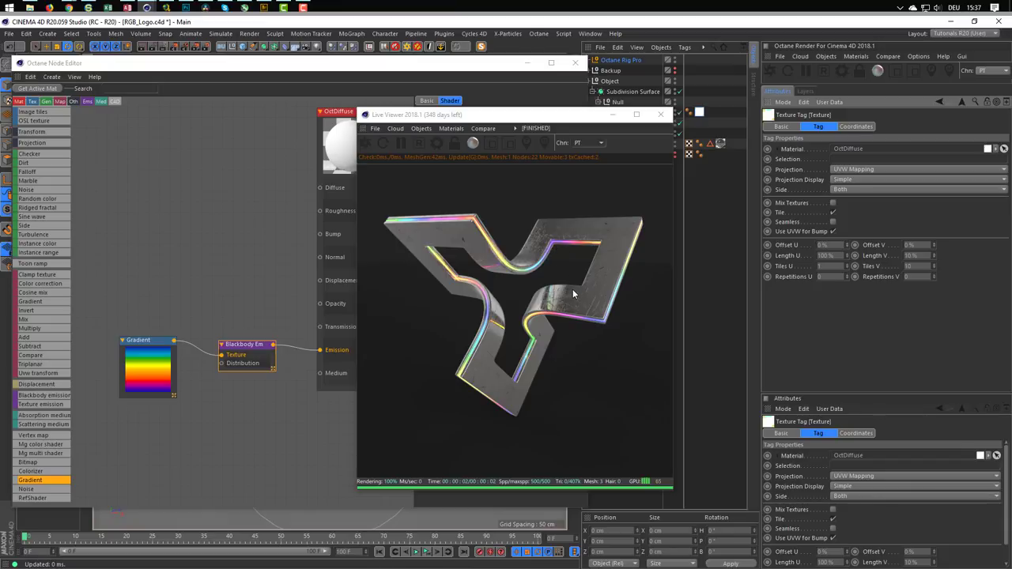
# Step: Stop the render and close both the Live Viewer and the Octane Node Editor
pyautogui.click(423, 144)
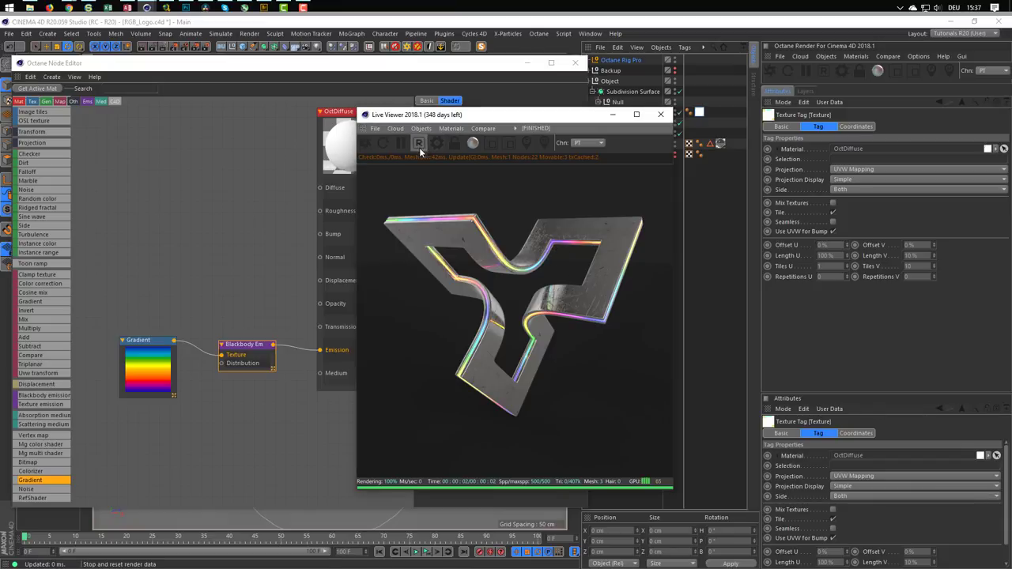
pyautogui.click(660, 114)
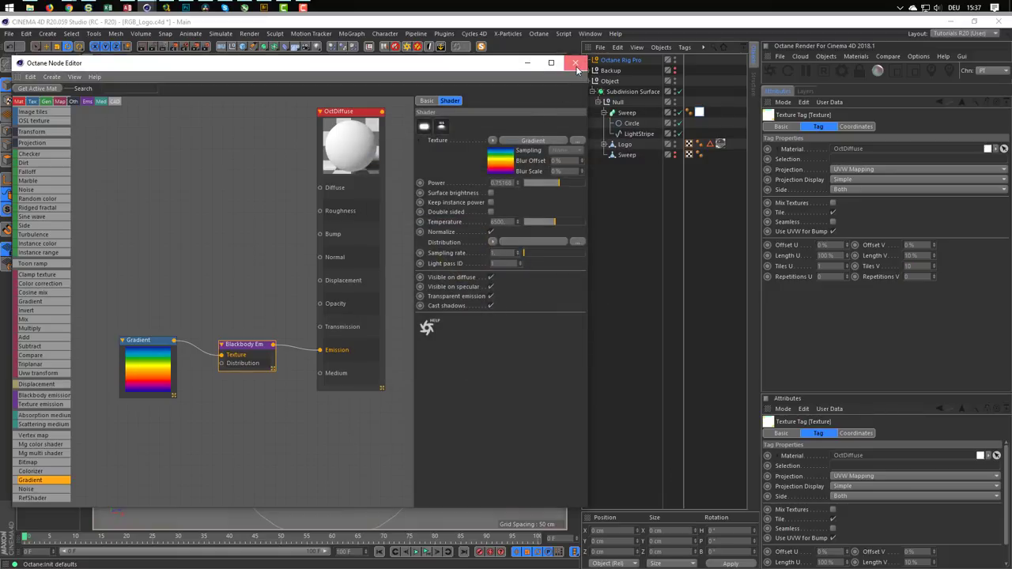
pyautogui.click(575, 64)
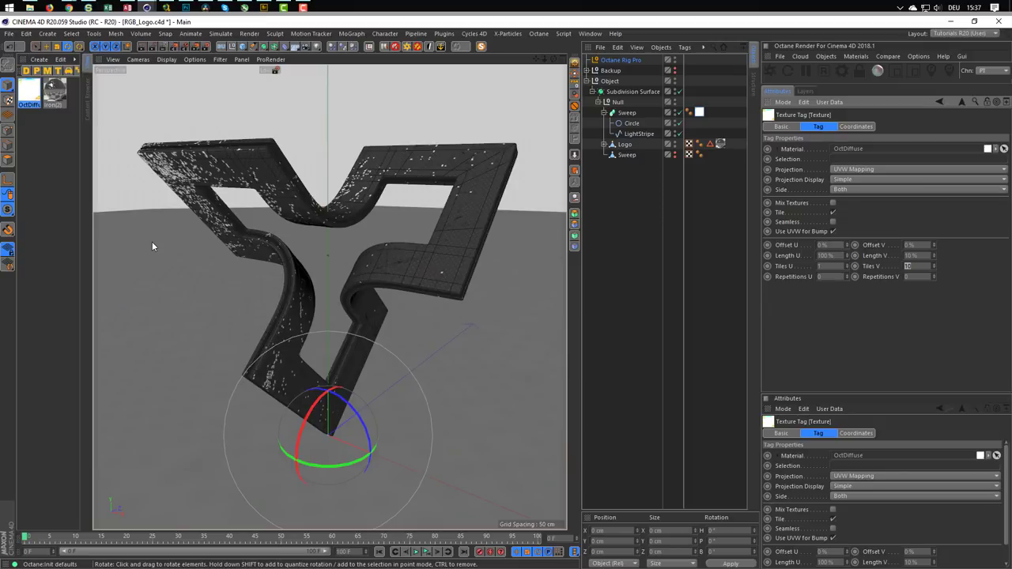
# Step: Start a new scene with a Circle spline and a duplicate circle of 10 cm radius
pyautogui.click(9, 33)
pyautogui.click(27, 50)
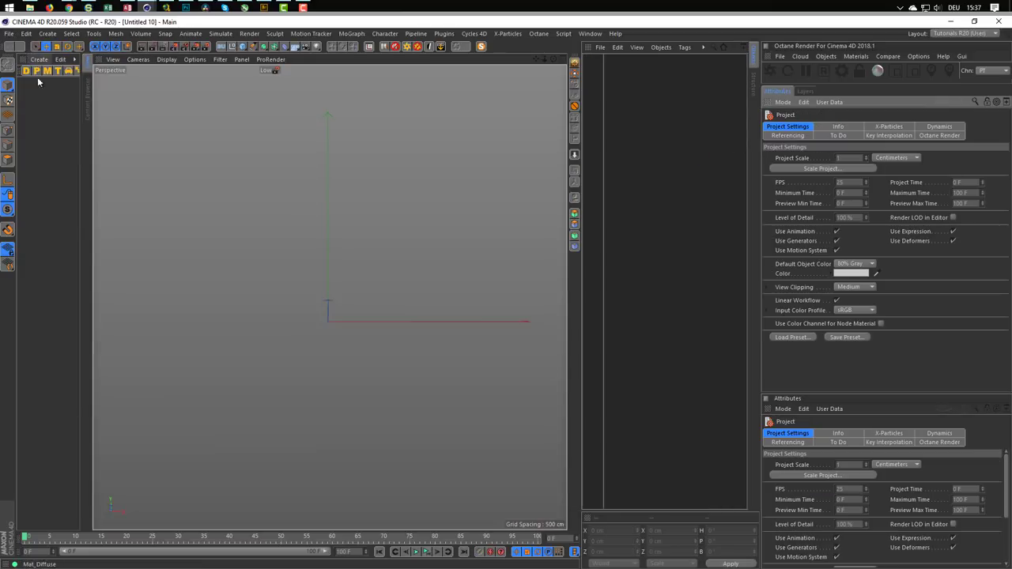
pyautogui.click(253, 46)
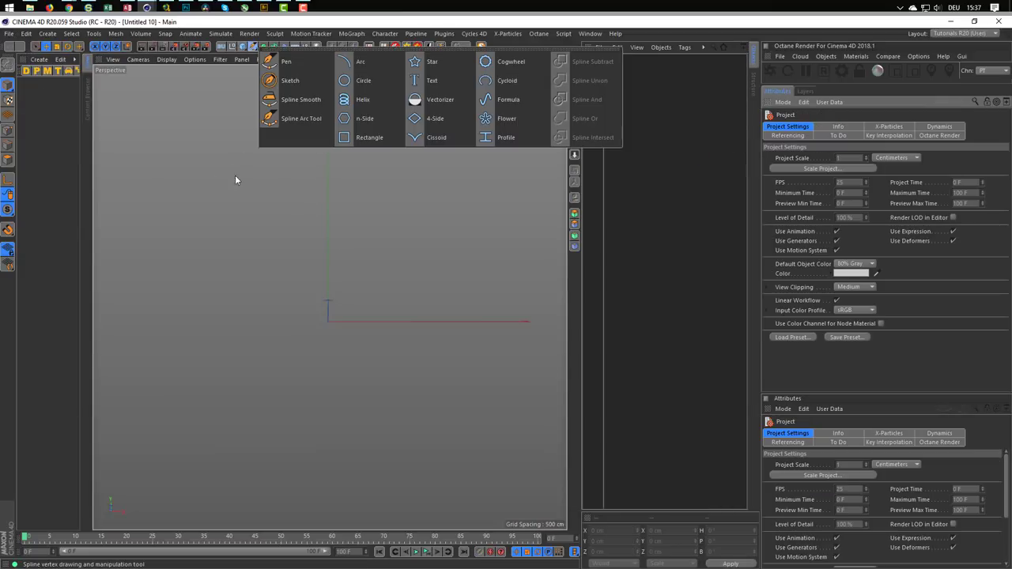
pyautogui.click(368, 83)
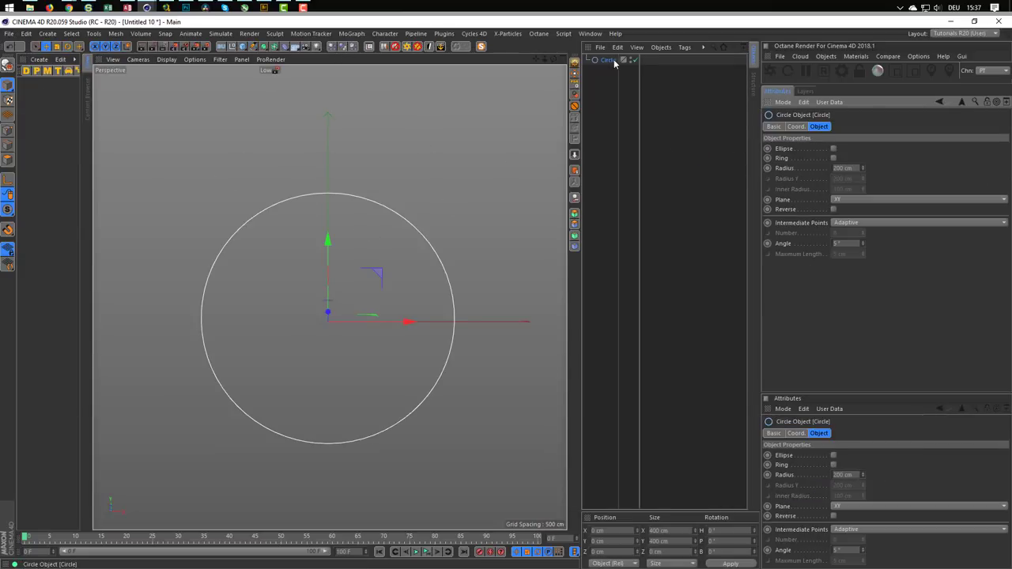
pyautogui.moveTo(612, 60); pyautogui.dragTo(605, 61)
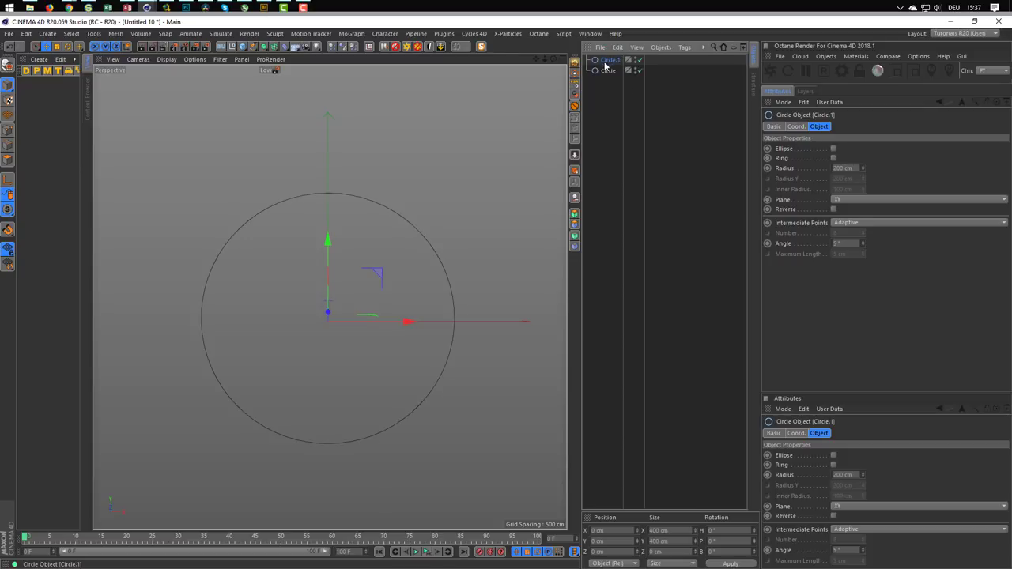
pyautogui.write('10')
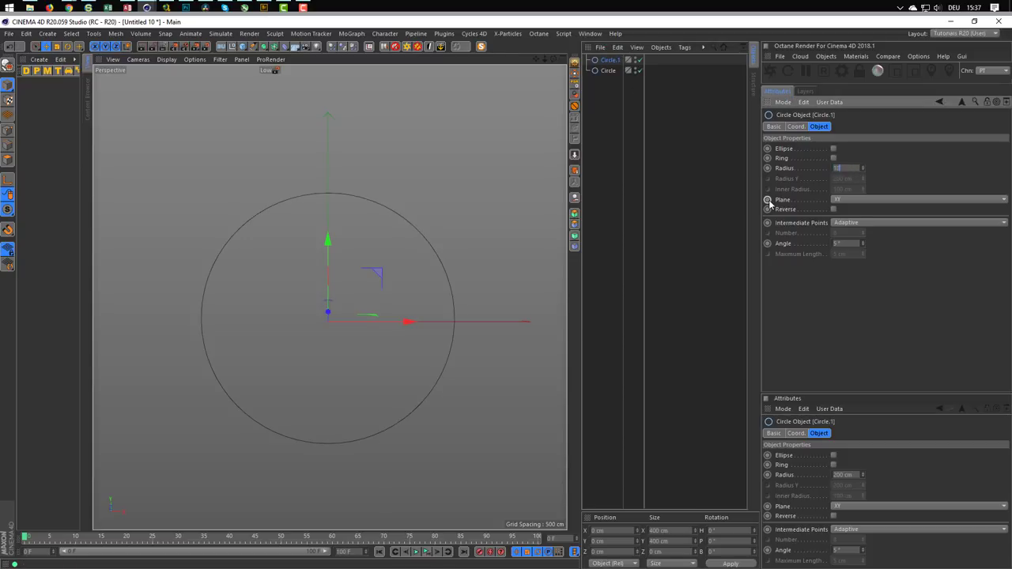
pyautogui.press('Return')
# Step: Set the original 200 cm circle's interpolation angle to 20°
pyautogui.click(607, 70)
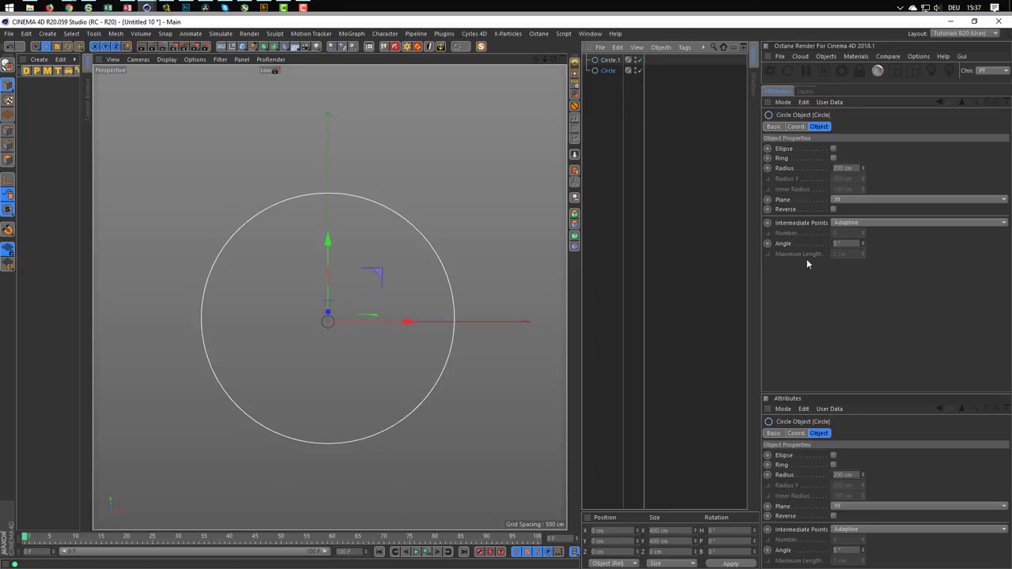
pyautogui.write('20')
pyautogui.press('Return')
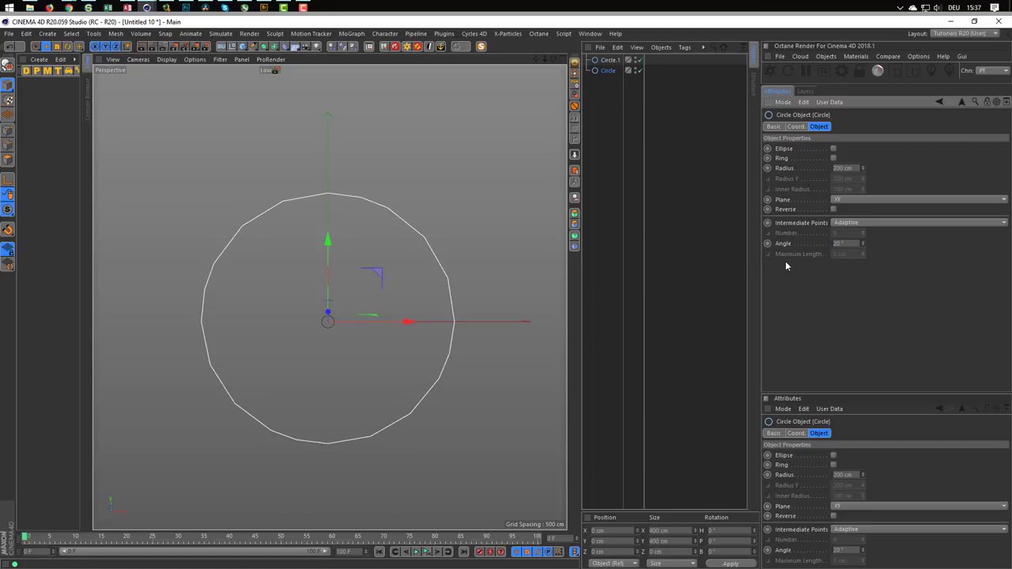
# Step: Sweep the 10 cm circle along the 200 cm circle path with a smoother 10° angle
pyautogui.click(609, 60)
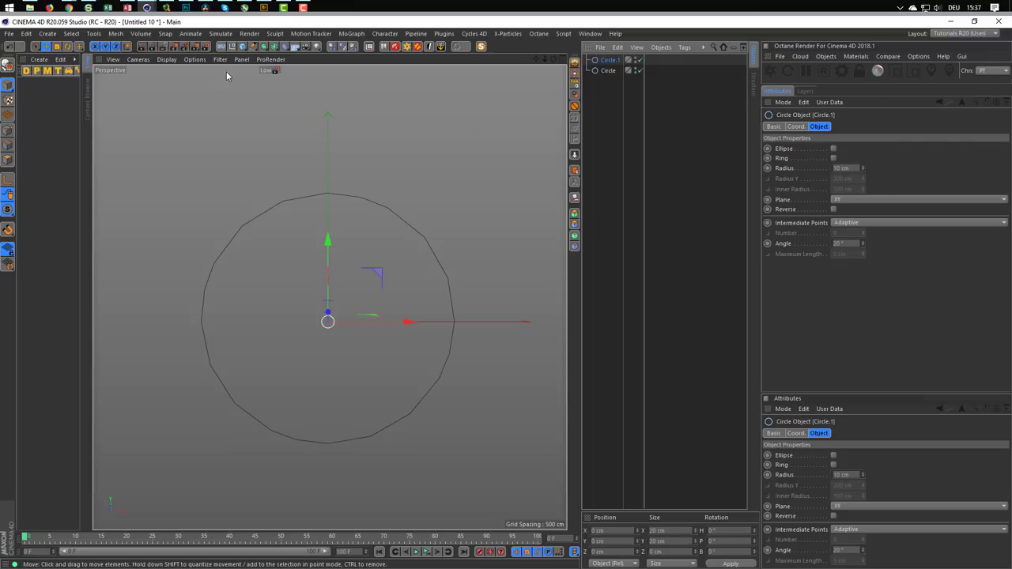
pyautogui.click(260, 48)
pyautogui.keyDown('alt'); pyautogui.click(294, 97); pyautogui.keyUp('alt')
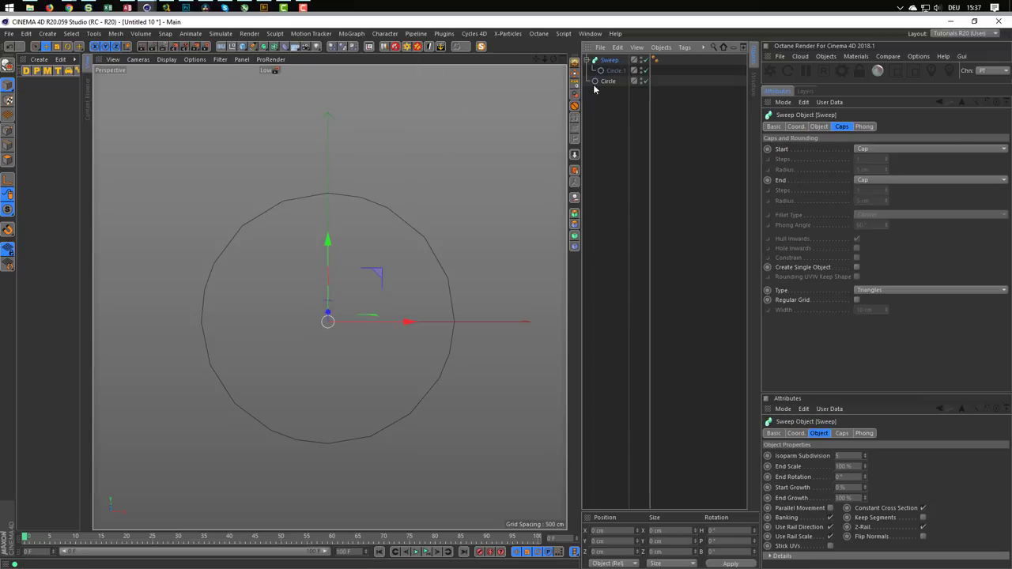
pyautogui.moveTo(607, 81); pyautogui.dragTo(617, 77)
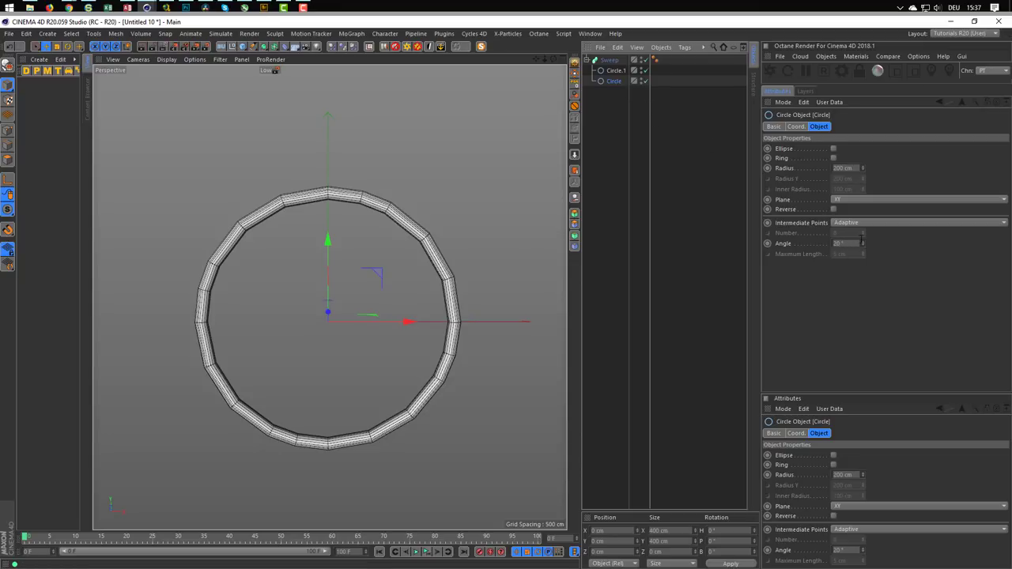
pyautogui.write('10')
pyautogui.press('Return')
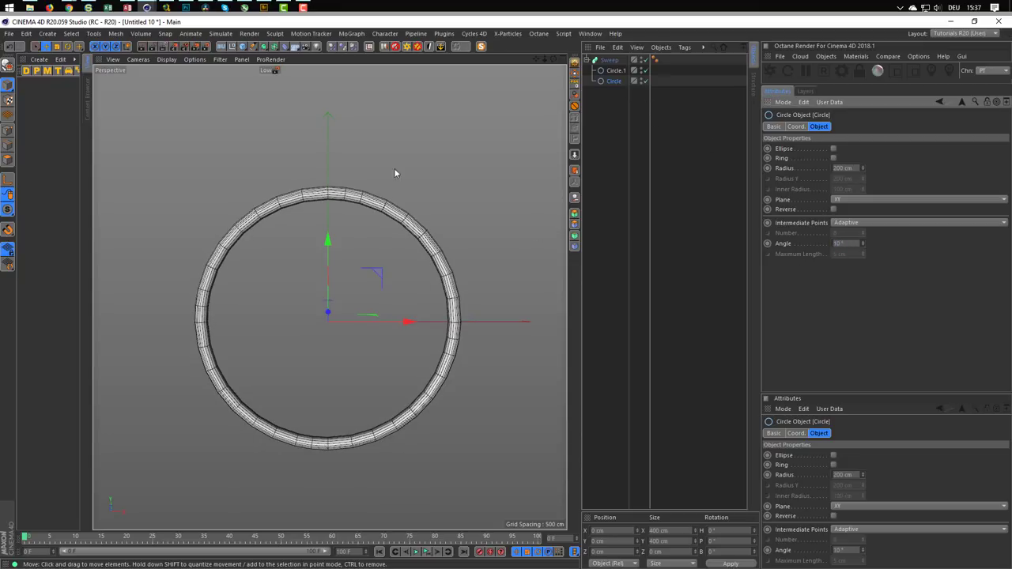
# Step: Create a new material with the Color channel off and Luminance on
pyautogui.doubleClick(52, 119)
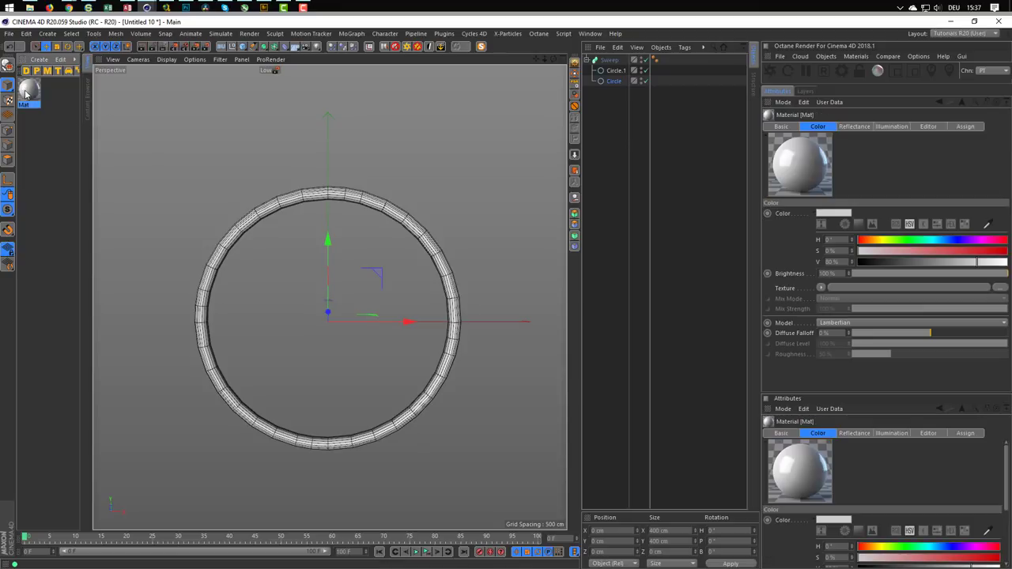
pyautogui.doubleClick(28, 91)
pyautogui.click(212, 182)
pyautogui.click(212, 201)
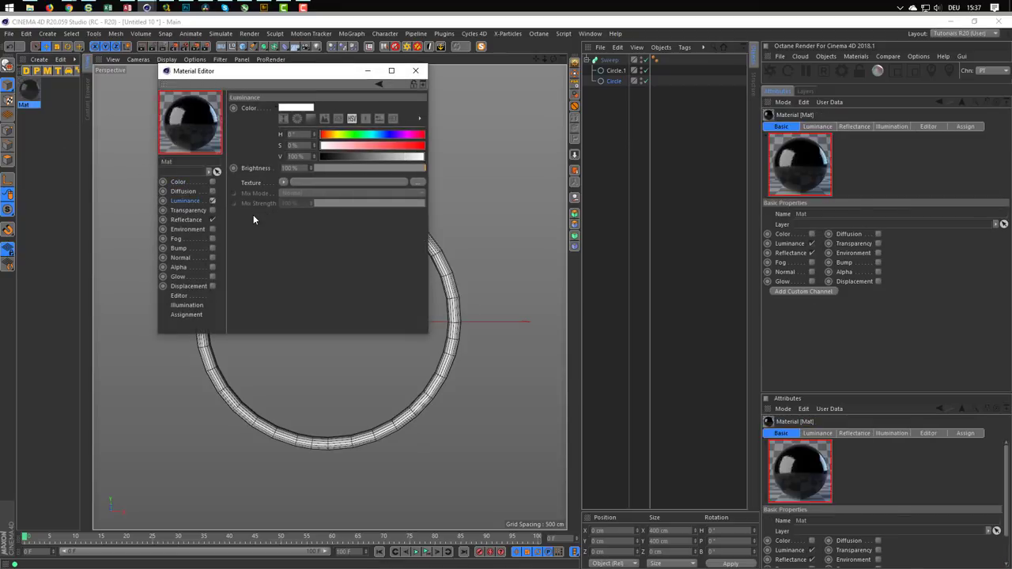
pyautogui.moveTo(296, 75); pyautogui.dragTo(628, 228)
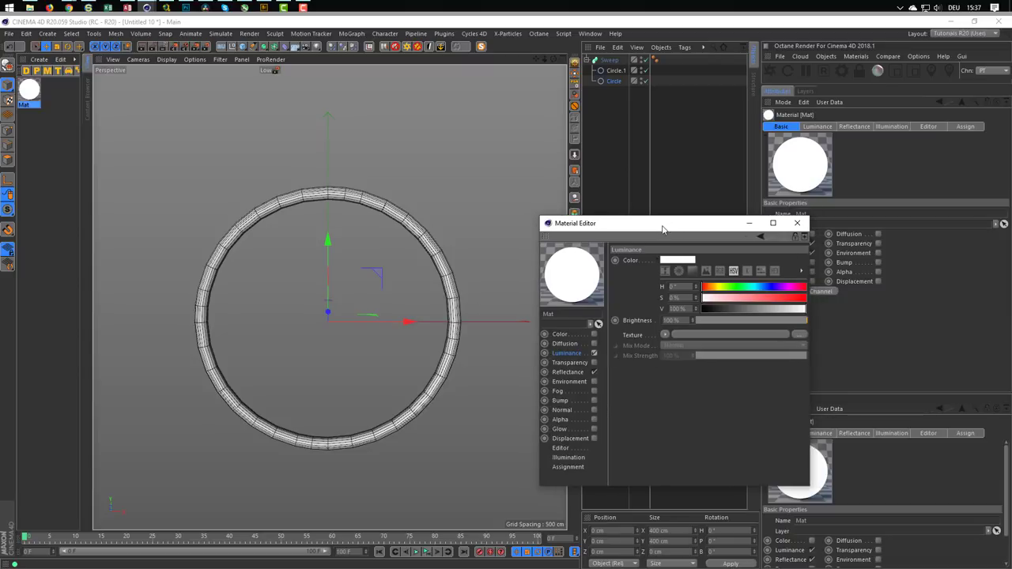
# Step: Give Luminance a 2D - V Full Colors gradient shader and apply Mat to the Sweep
pyautogui.click(617, 334)
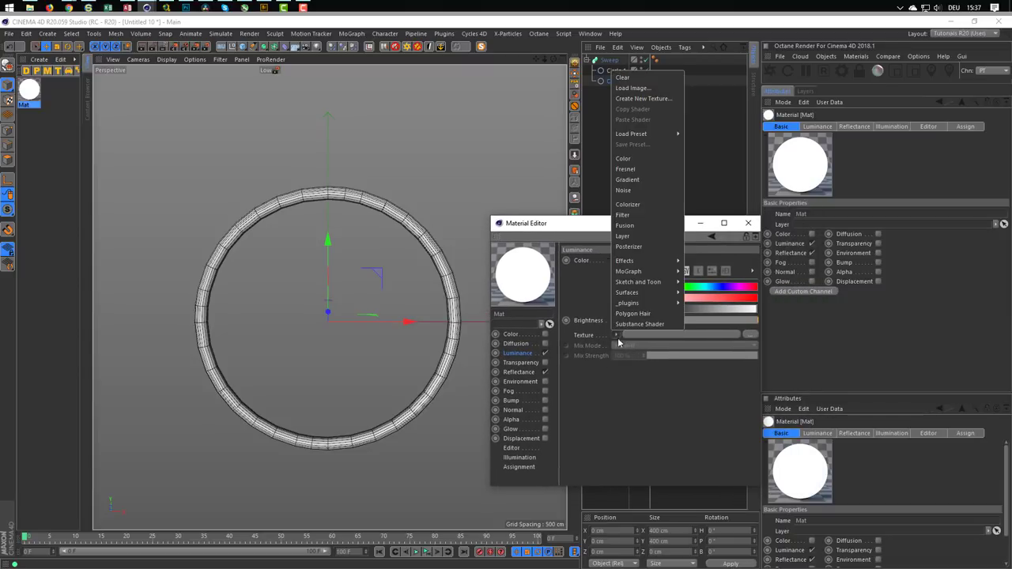
pyautogui.click(641, 180)
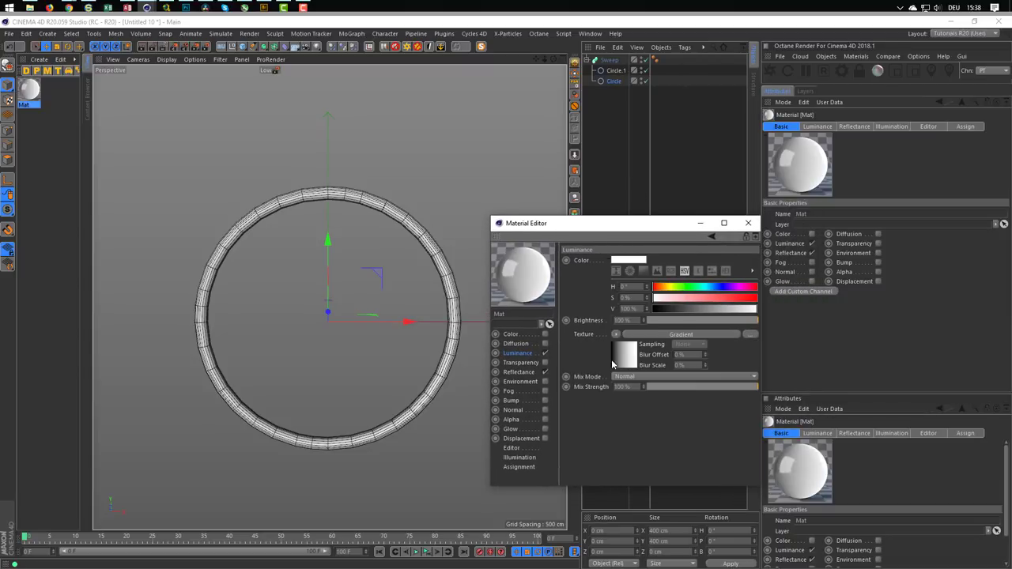
pyautogui.click(613, 359)
pyautogui.click(629, 363)
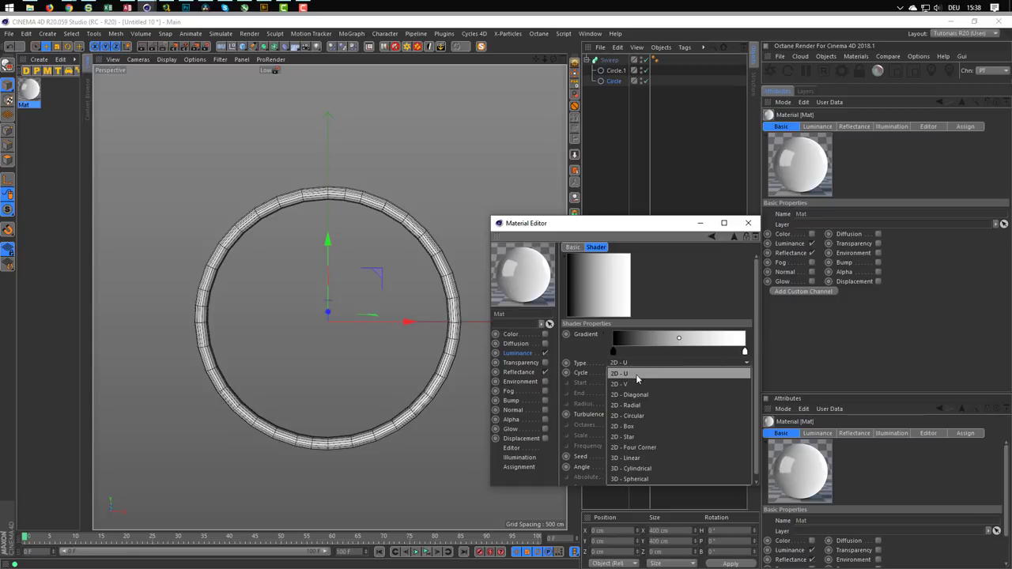
pyautogui.click(636, 382)
pyautogui.click(606, 338)
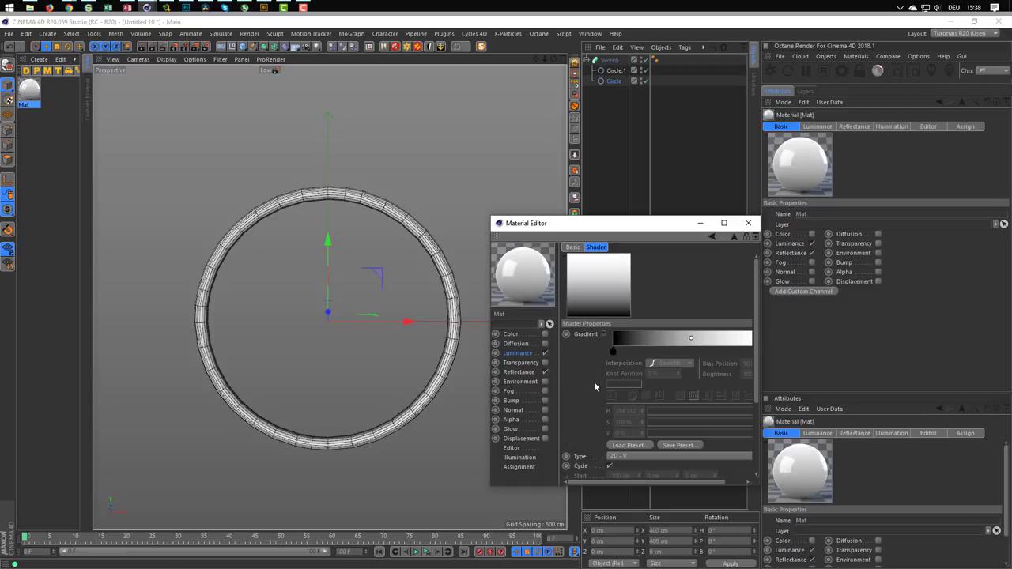
pyautogui.click(628, 443)
pyautogui.click(562, 365)
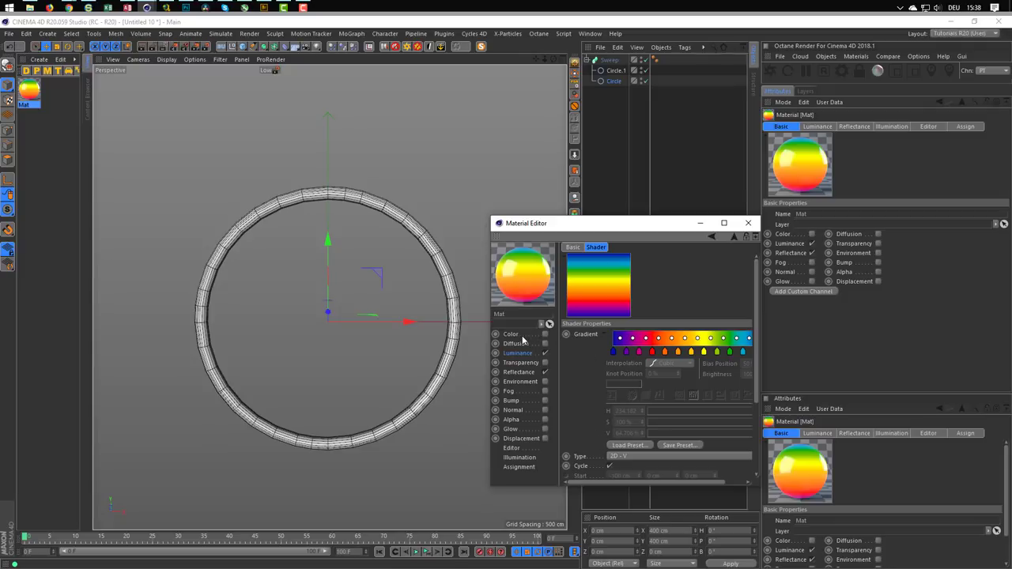
pyautogui.moveTo(34, 95); pyautogui.dragTo(628, 62)
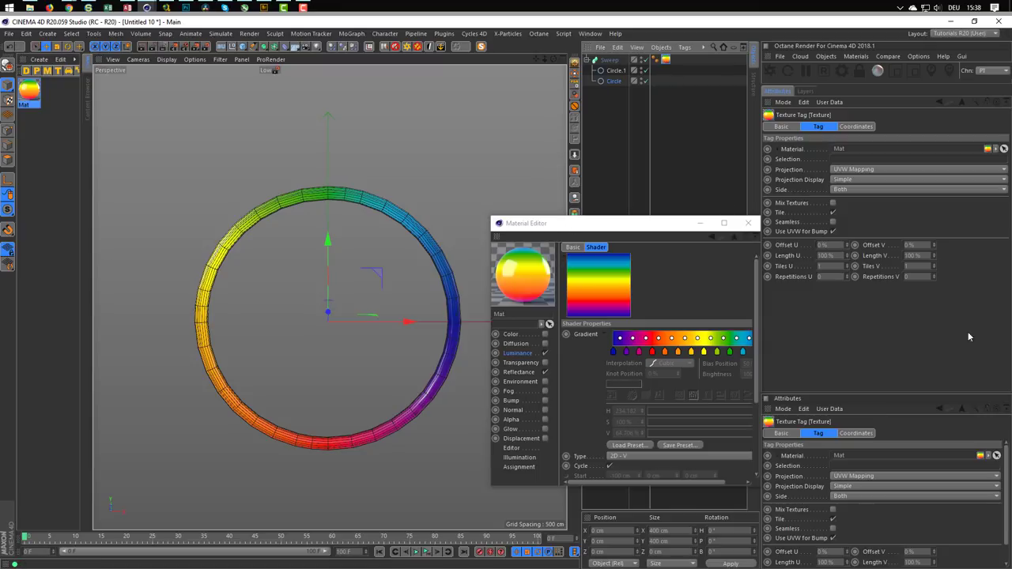
# Step: Set the texture tag's Tiles V to 10 and shift Offset V along the ring
pyautogui.click(928, 265)
pyautogui.write('0')
pyautogui.press('Return')
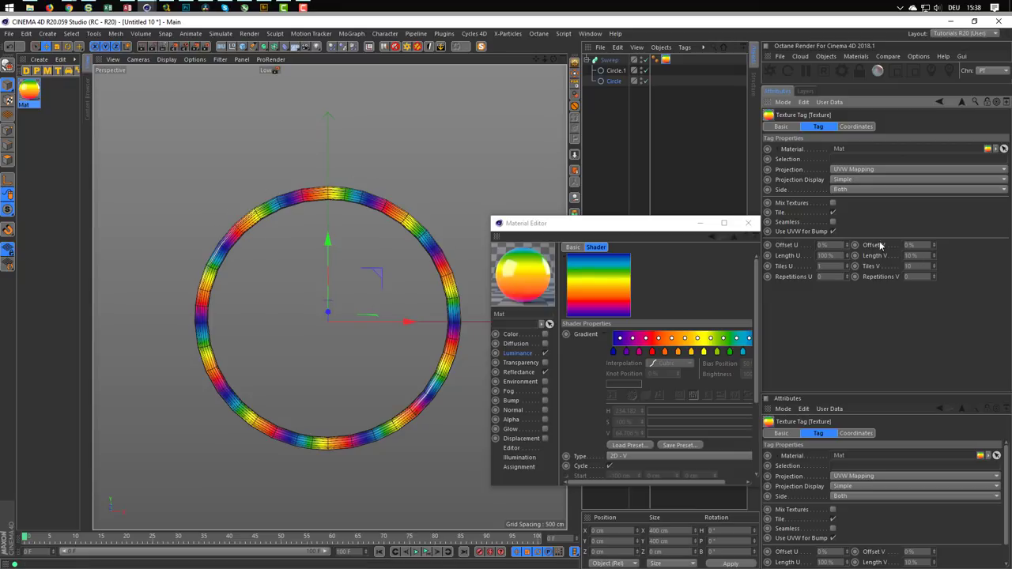
pyautogui.moveTo(934, 247)
pyautogui.mouseDown()
pyautogui.moveTo(934, 229)
pyautogui.moveTo(934, 261)
pyautogui.moveTo(934, 245)
pyautogui.mouseUp()
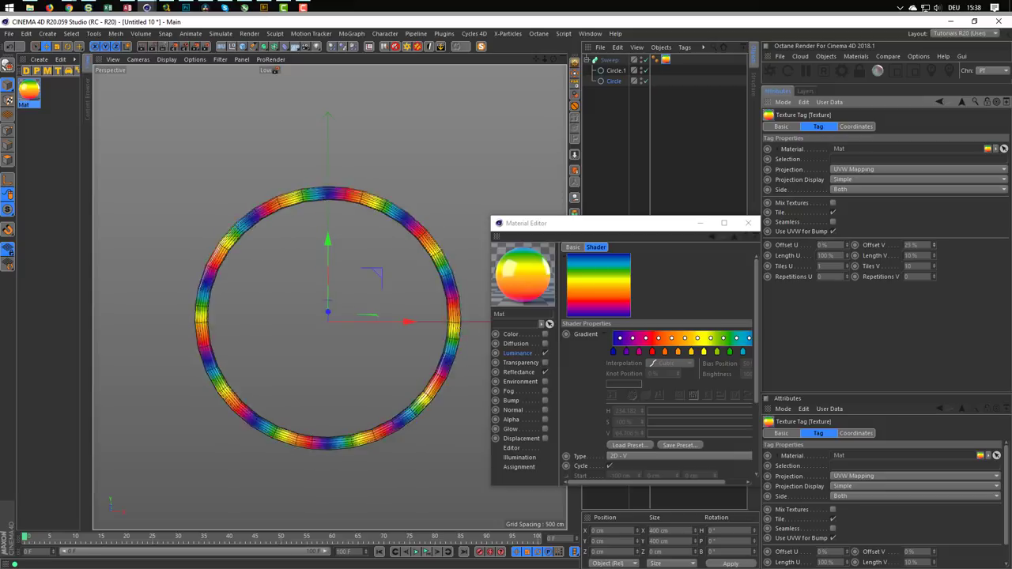
# Step: Set Luminance Mix Mode to Multiply with 280% brightness, then close the editor and deselect
pyautogui.click(525, 354)
pyautogui.click(627, 377)
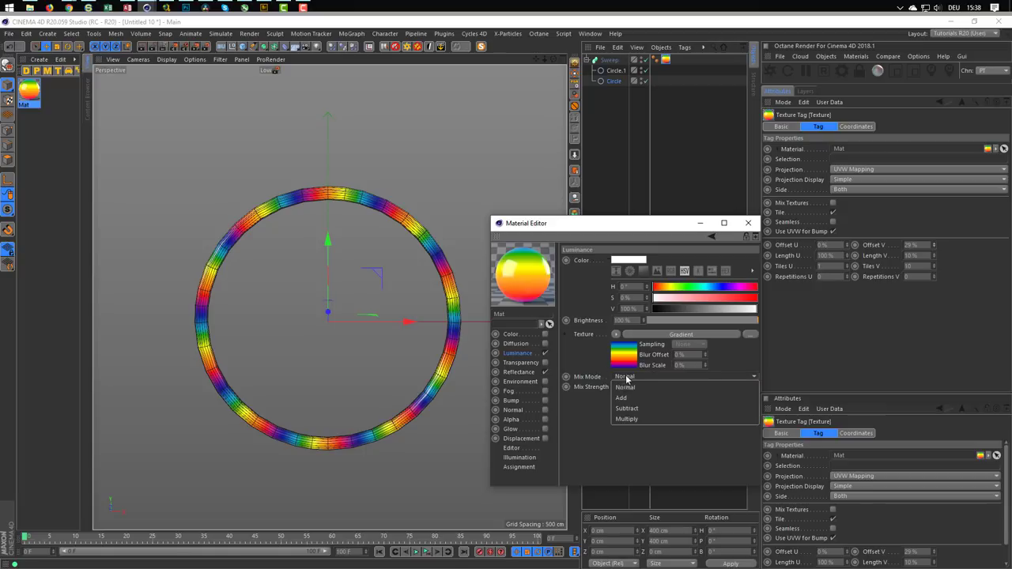
pyautogui.click(651, 418)
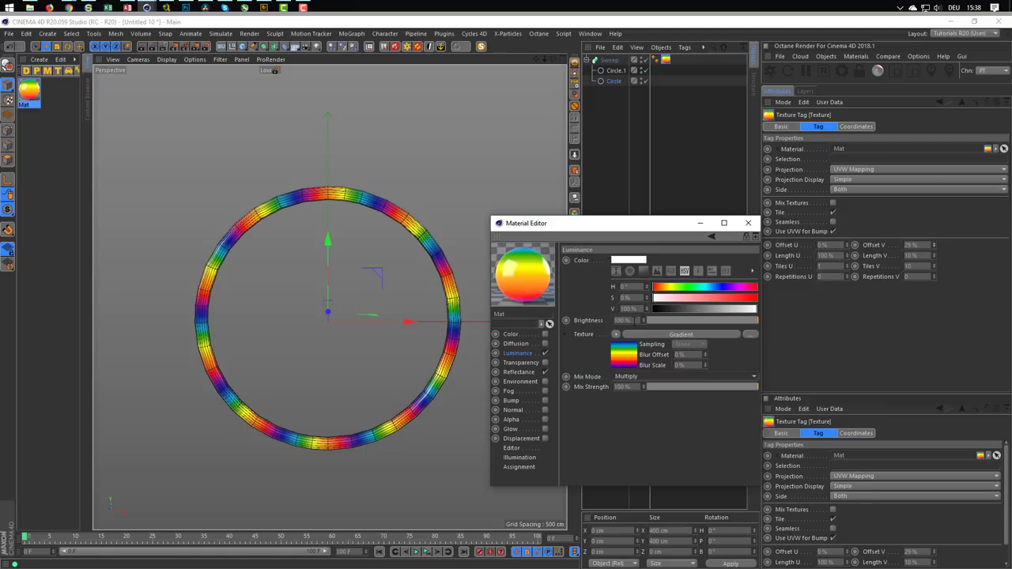
pyautogui.moveTo(646, 322); pyautogui.dragTo(756, 321)
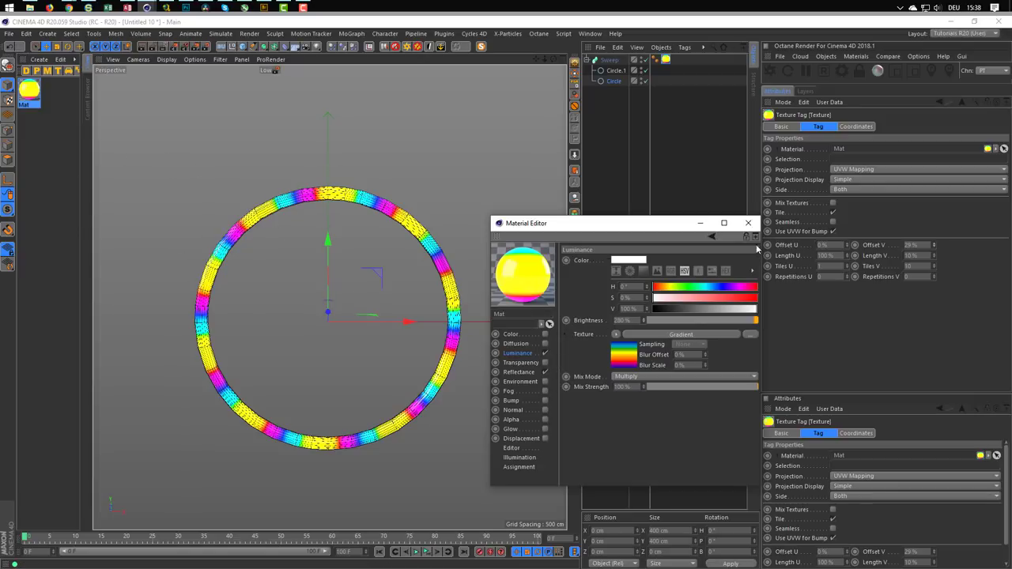
pyautogui.click(748, 223)
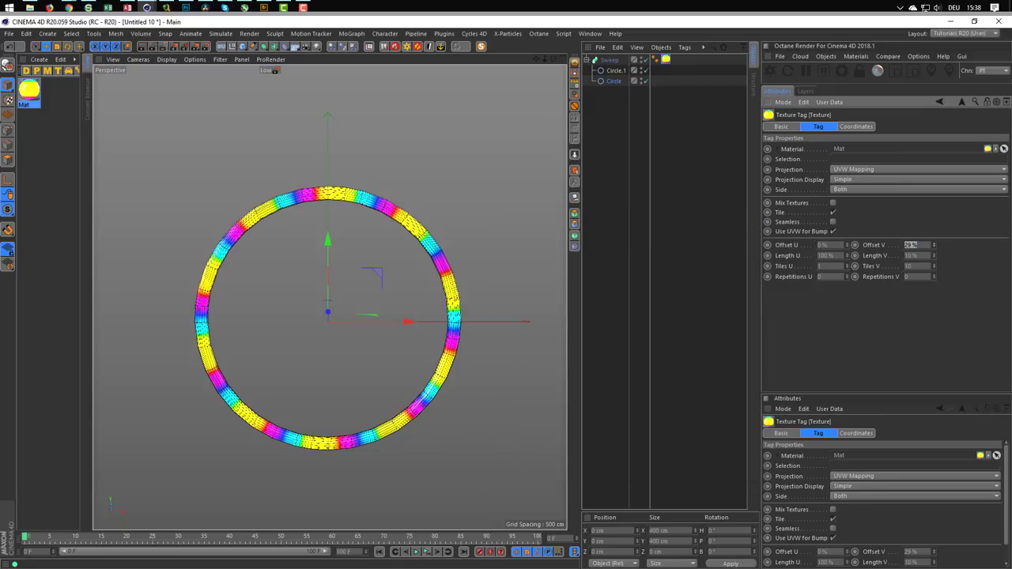
pyautogui.click(153, 186)
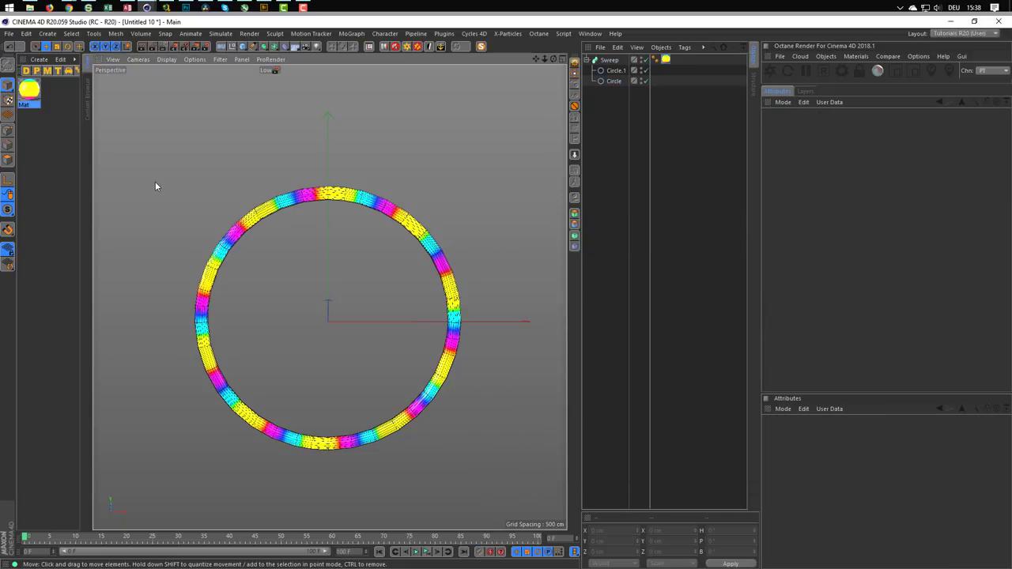
# Step: Close Untitled 10 without saving and select Octane Rig Pro in RGB_Logo.c4d
pyautogui.hotkey('ctrl', 'F4')
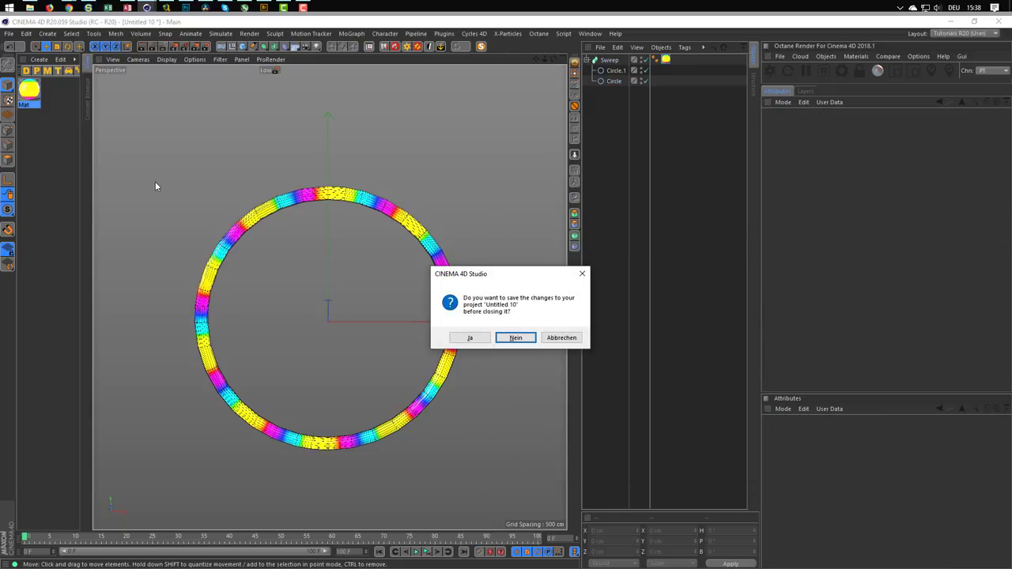
pyautogui.press('Return')
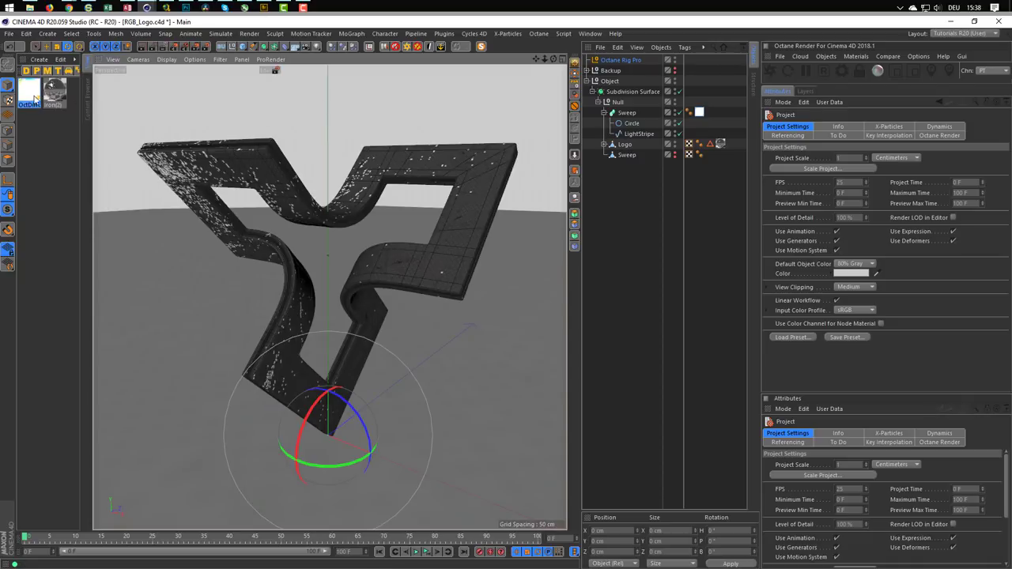
pyautogui.moveTo(30, 95); pyautogui.dragTo(588, 129)
pyautogui.click(621, 59)
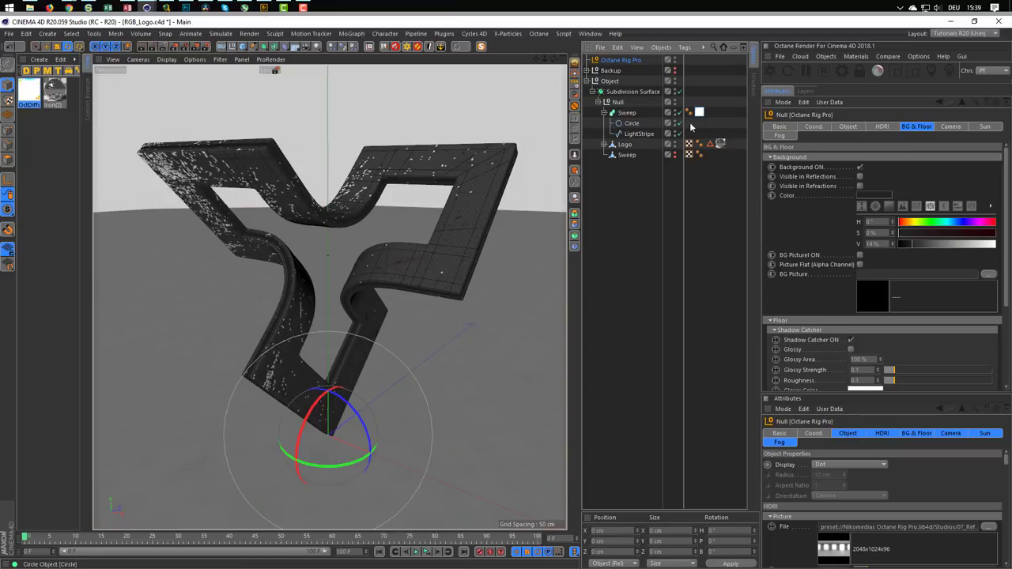
# Step: Activate the Octane Rig Pro camera and adjust Up/Down to frame the logo
pyautogui.click(950, 127)
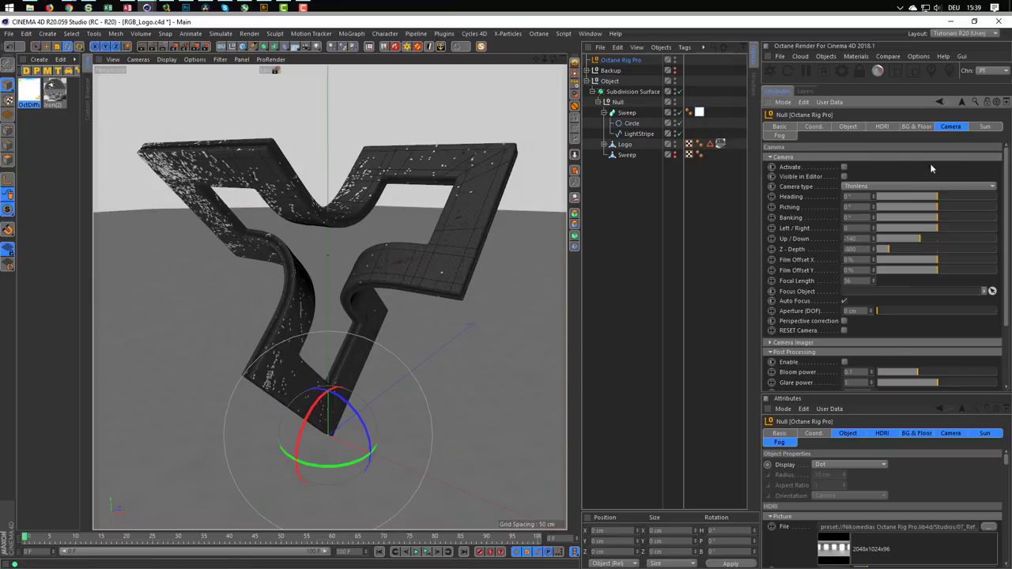
pyautogui.click(844, 168)
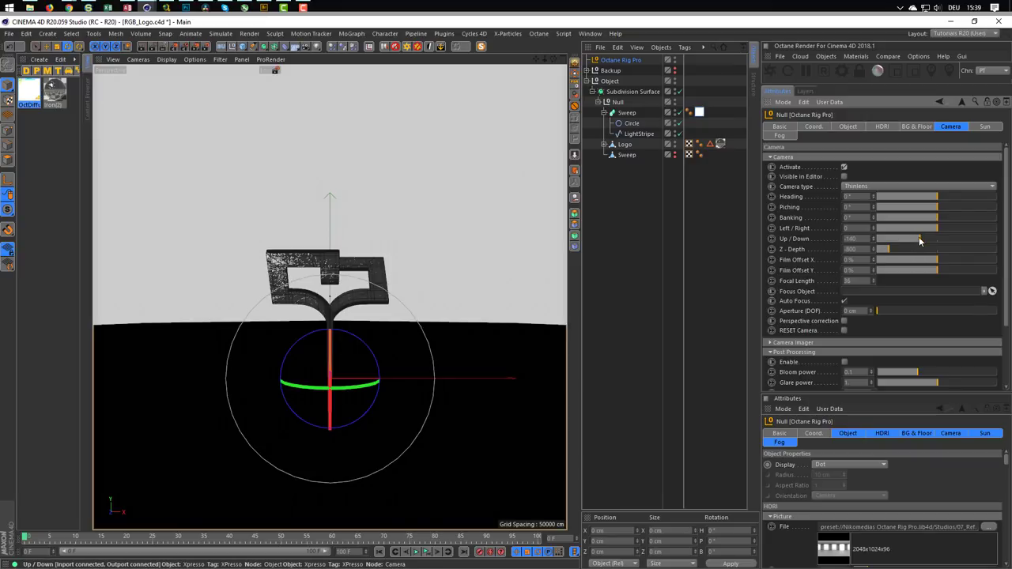
pyautogui.moveTo(919, 239)
pyautogui.mouseDown()
pyautogui.moveTo(917, 253)
pyautogui.moveTo(925, 241)
pyautogui.mouseUp()
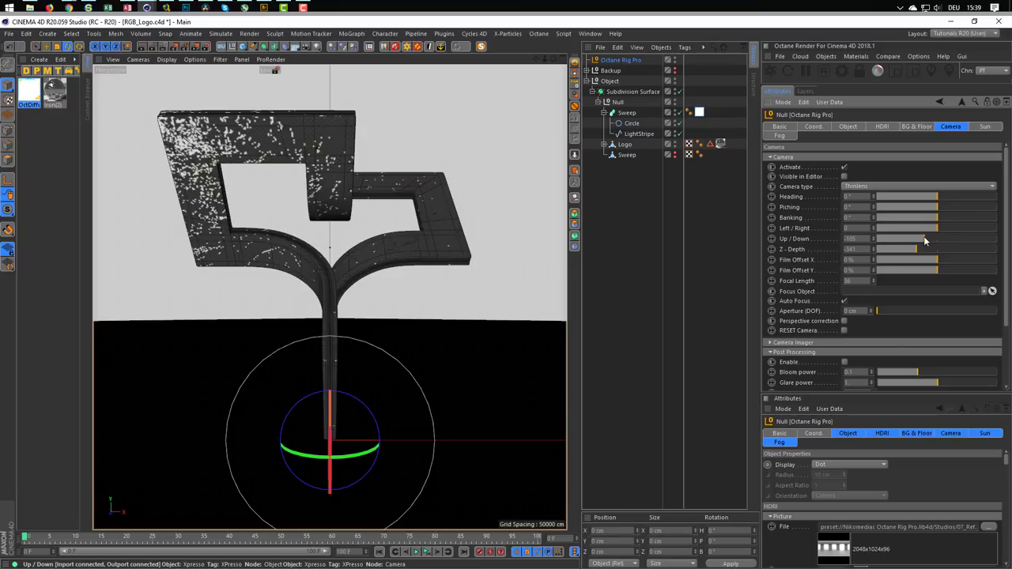
# Step: Rotate the Object null holding the logo to about -46.4° heading
pyautogui.click(610, 80)
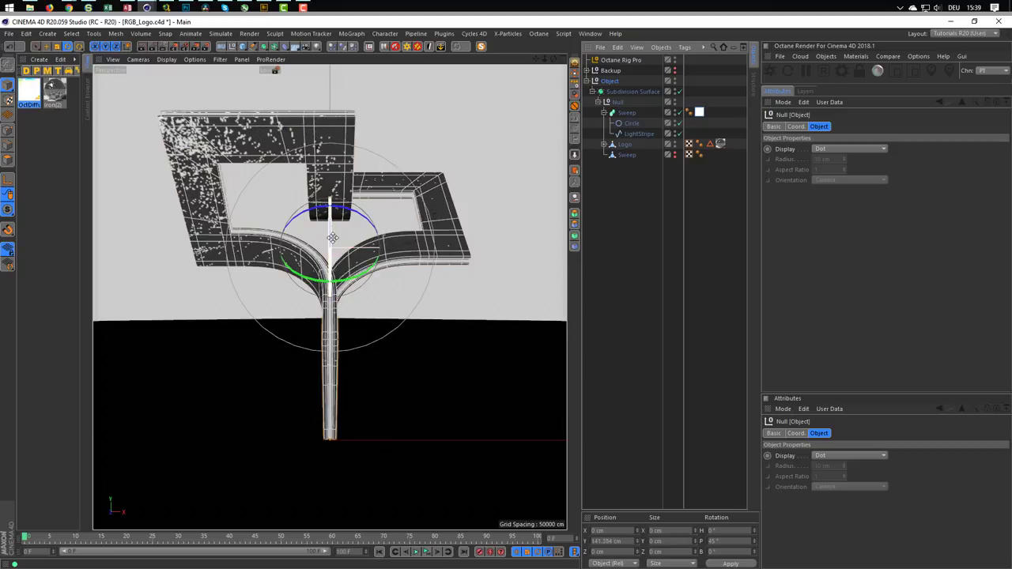
pyautogui.click(129, 49)
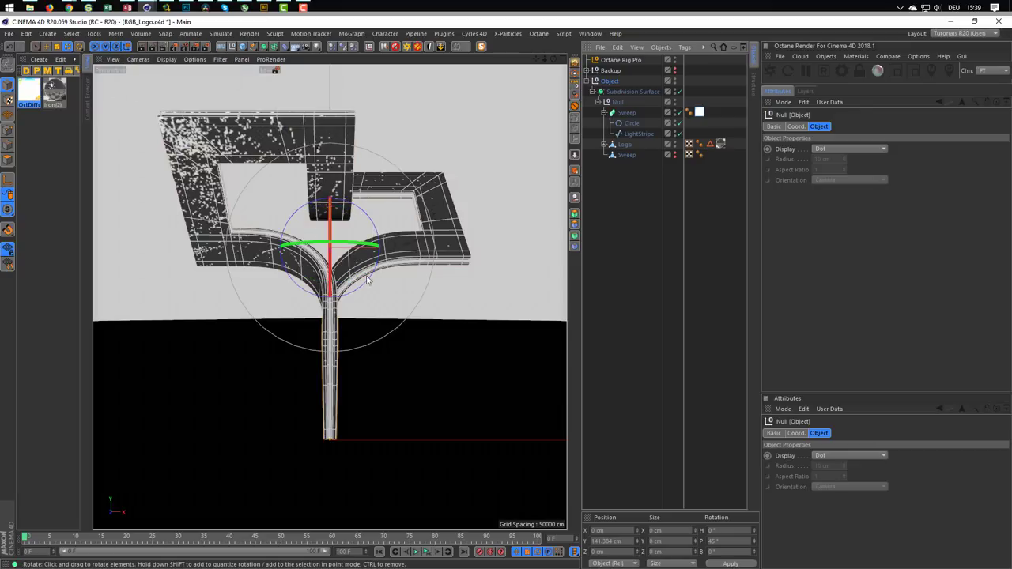
pyautogui.moveTo(370, 242)
pyautogui.mouseDown()
pyautogui.moveTo(307, 244)
pyautogui.moveTo(310, 251)
pyautogui.mouseUp()
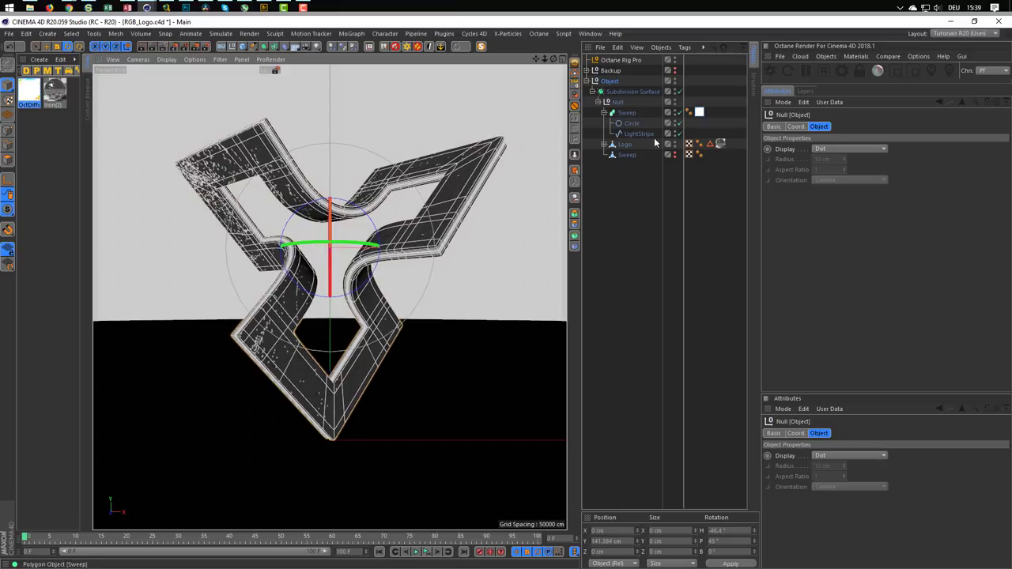
# Step: Start the Octane Live Viewer render and place its window beside the viewport
pyautogui.hotkey('shift', 'alt', 'r')
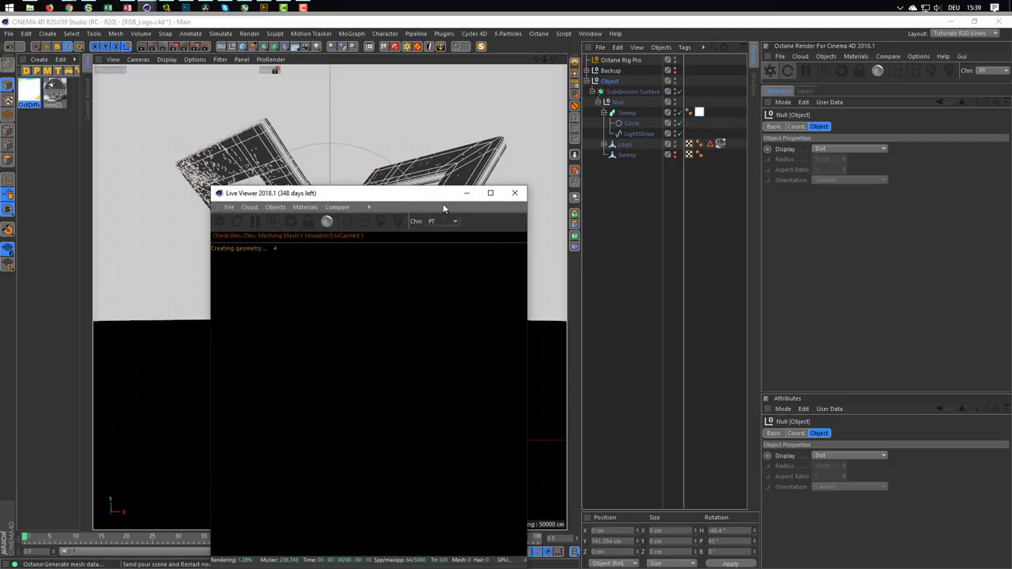
pyautogui.moveTo(426, 195); pyautogui.dragTo(752, 175)
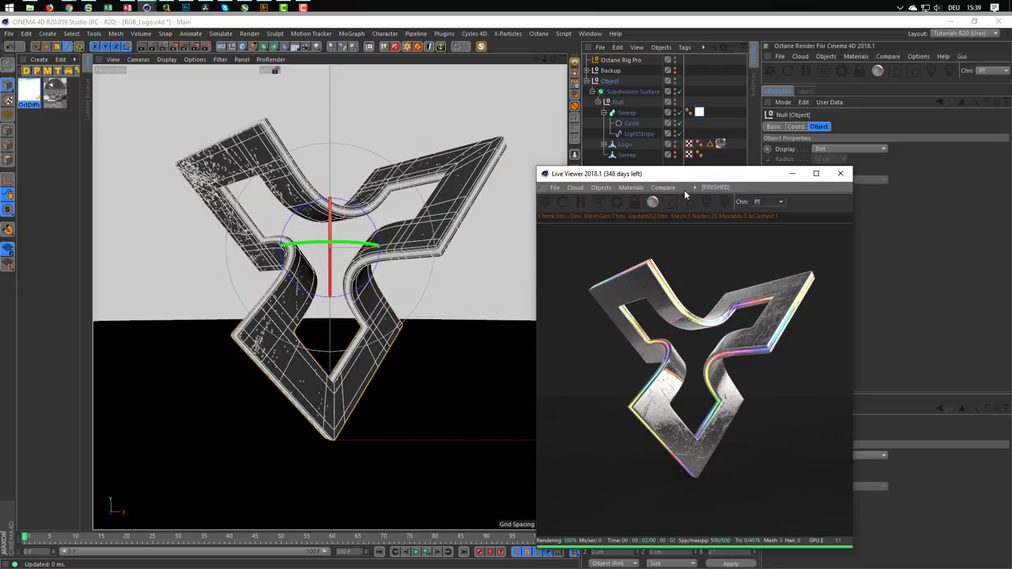
pyautogui.moveTo(703, 176); pyautogui.dragTo(636, 177)
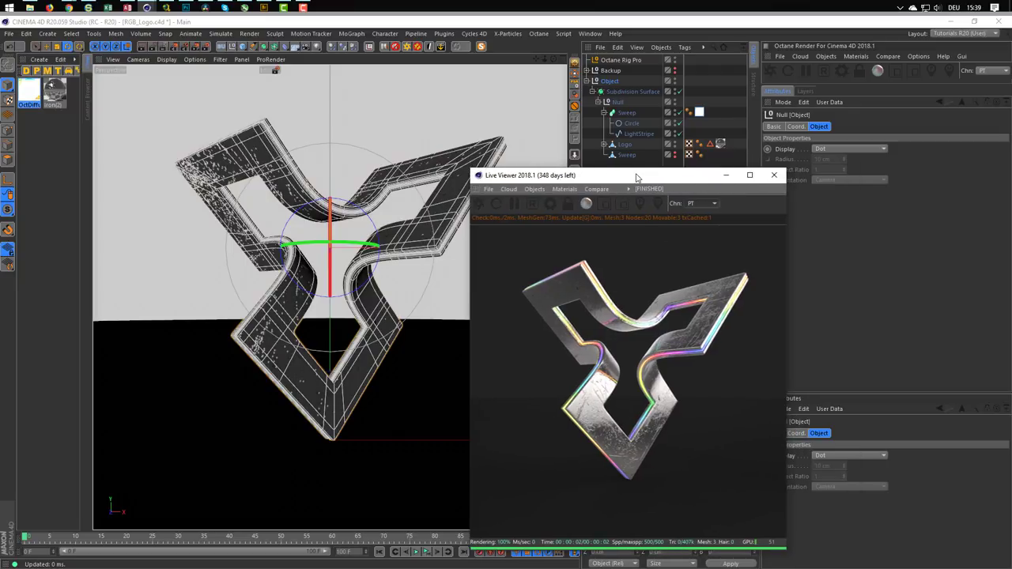
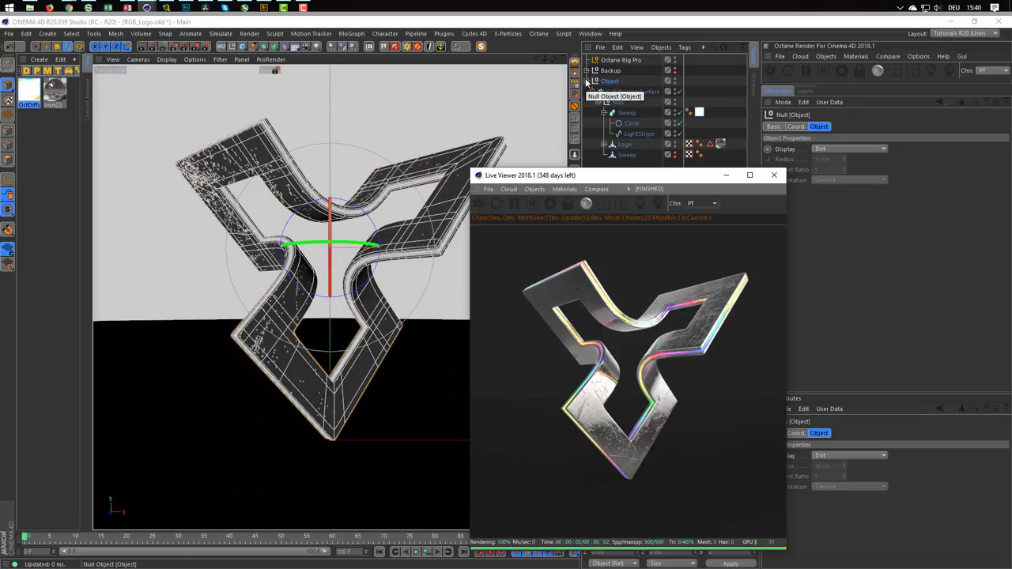
# Step: Uncheck Shadow Catcher ON in the Octane Rig Pro's BG & Floor settings
pyautogui.click(622, 61)
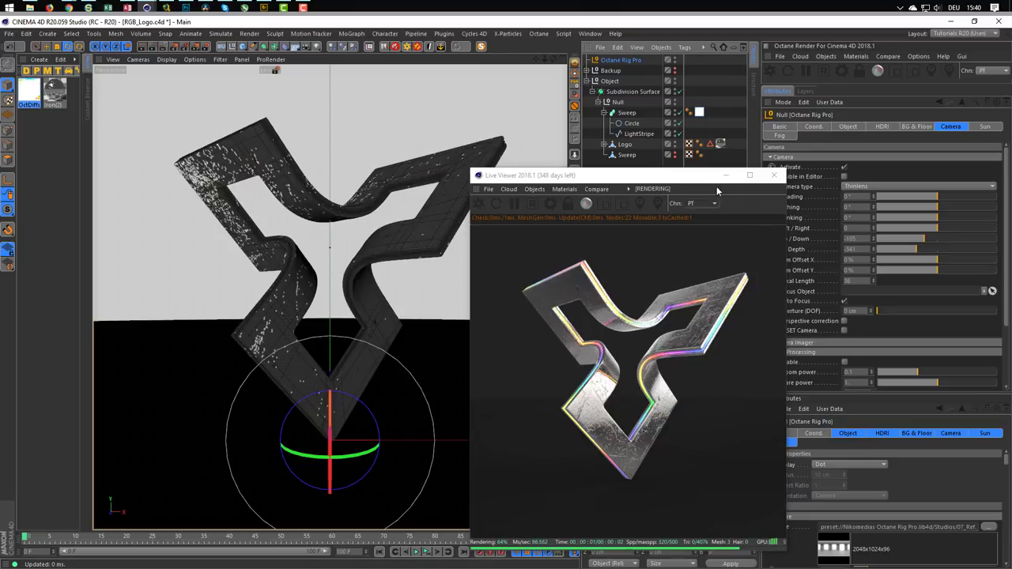
pyautogui.moveTo(681, 175); pyautogui.dragTo(635, 154)
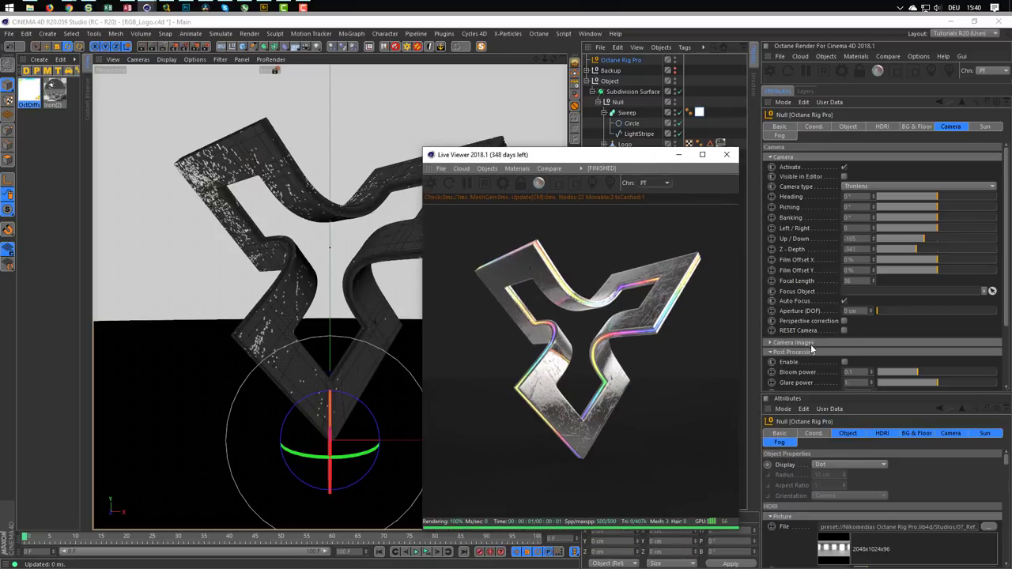
pyautogui.click(917, 128)
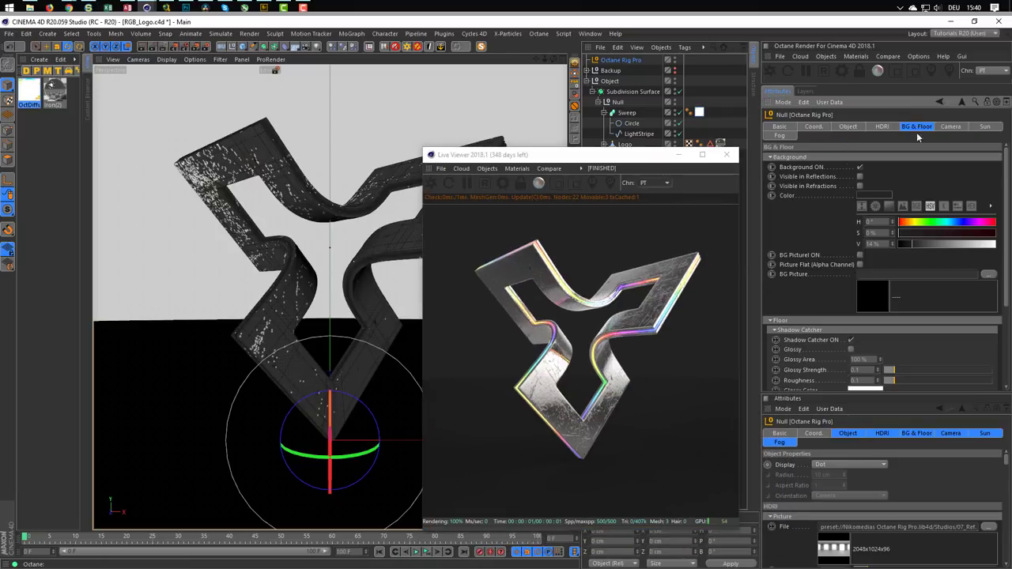
pyautogui.click(850, 340)
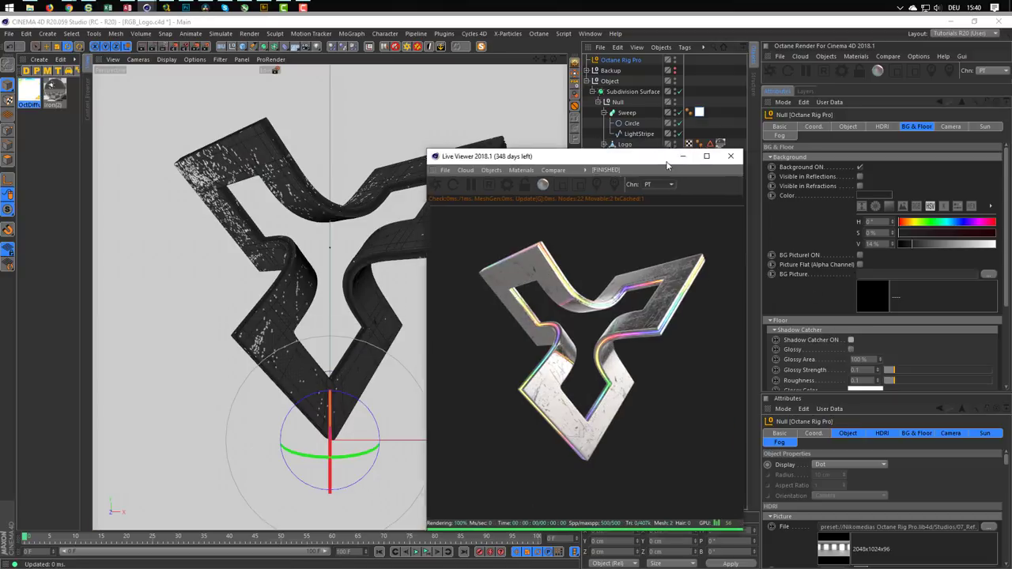
pyautogui.moveTo(655, 161); pyautogui.dragTo(896, 168)
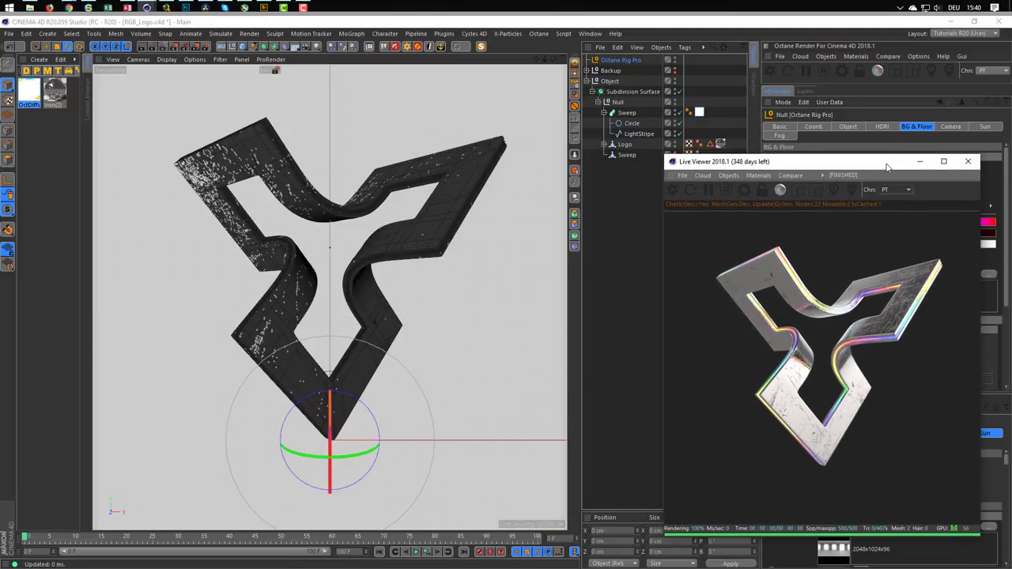
# Step: Drag the Studio L preset from Presets > Nikomedias Scene Rig Ultimate into the Object Manager
pyautogui.click(87, 104)
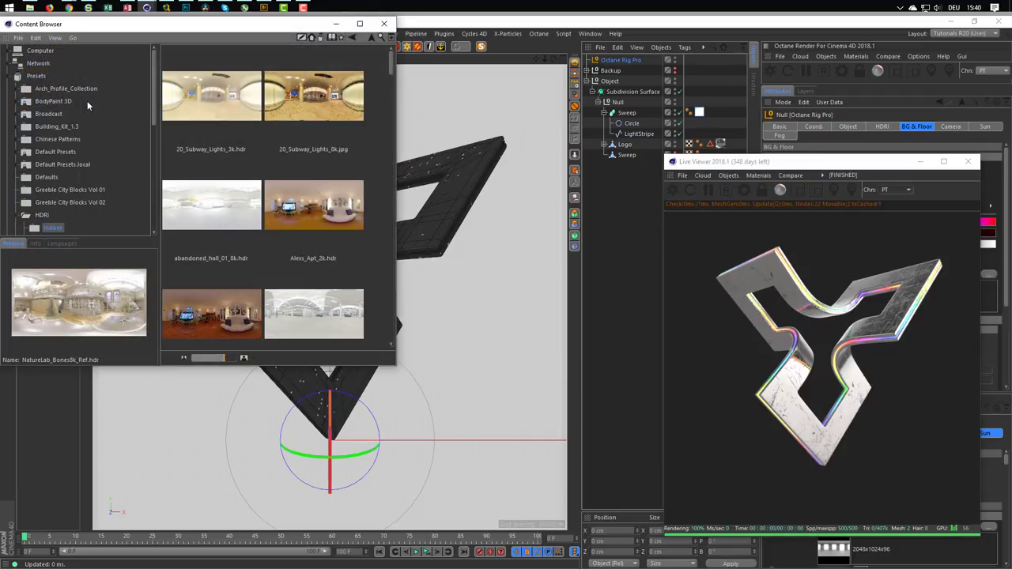
pyautogui.click(19, 215)
pyautogui.scroll(-3, 20, 214)
pyautogui.scroll(-2, 21, 214)
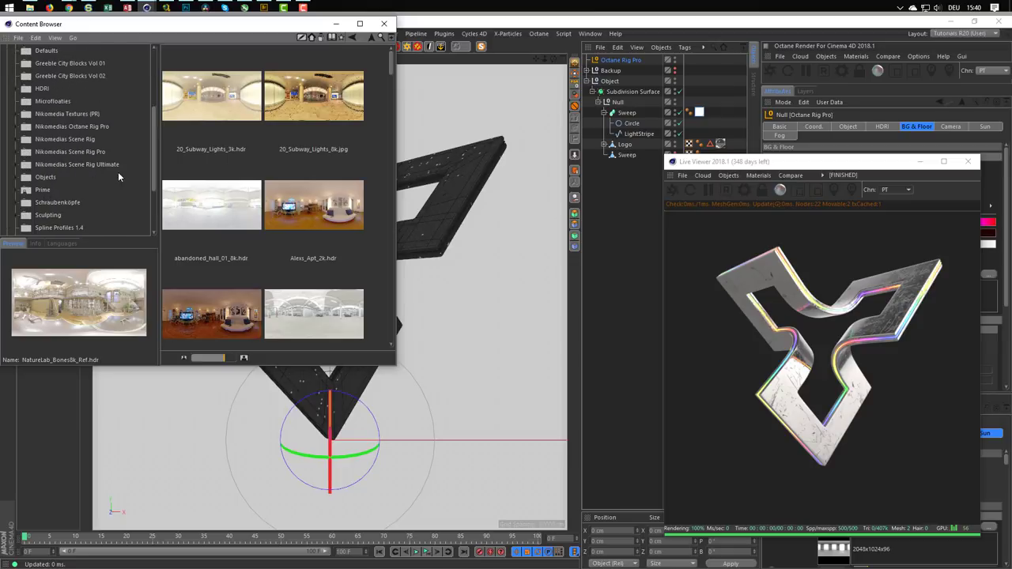
pyautogui.click(33, 165)
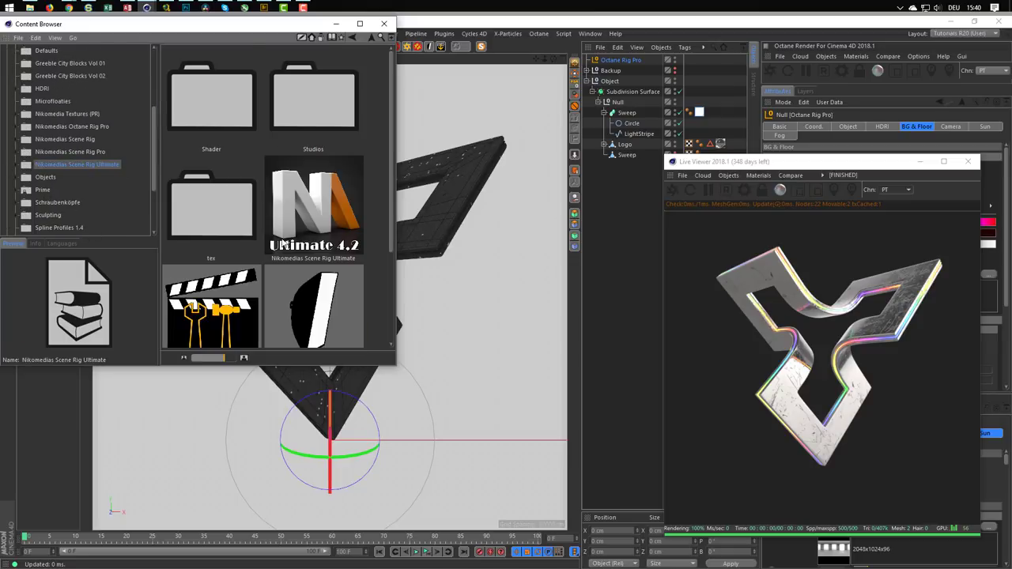
pyautogui.scroll(-3, 258, 234)
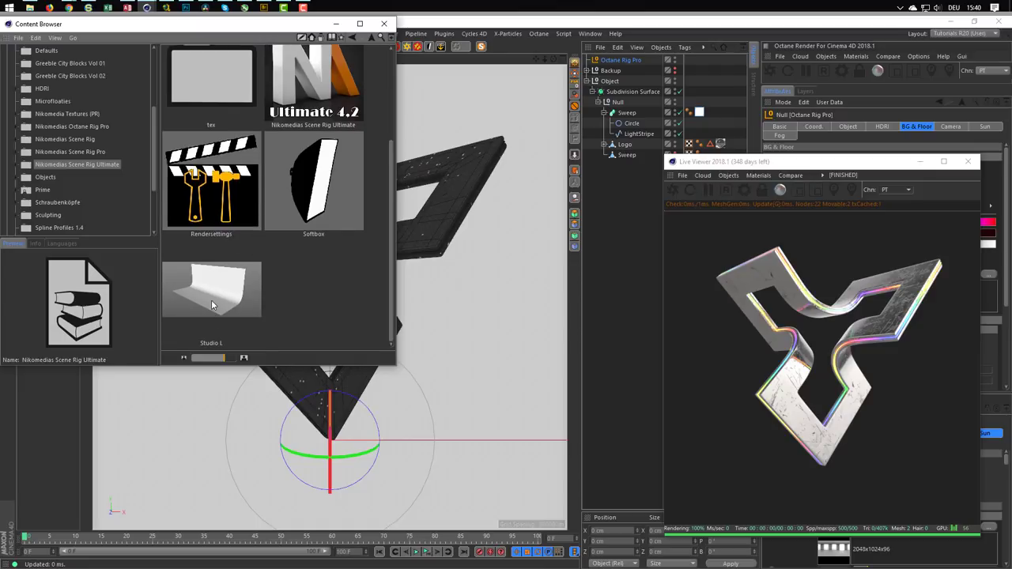
pyautogui.click(234, 302)
pyautogui.moveTo(589, 299); pyautogui.dragTo(606, 312)
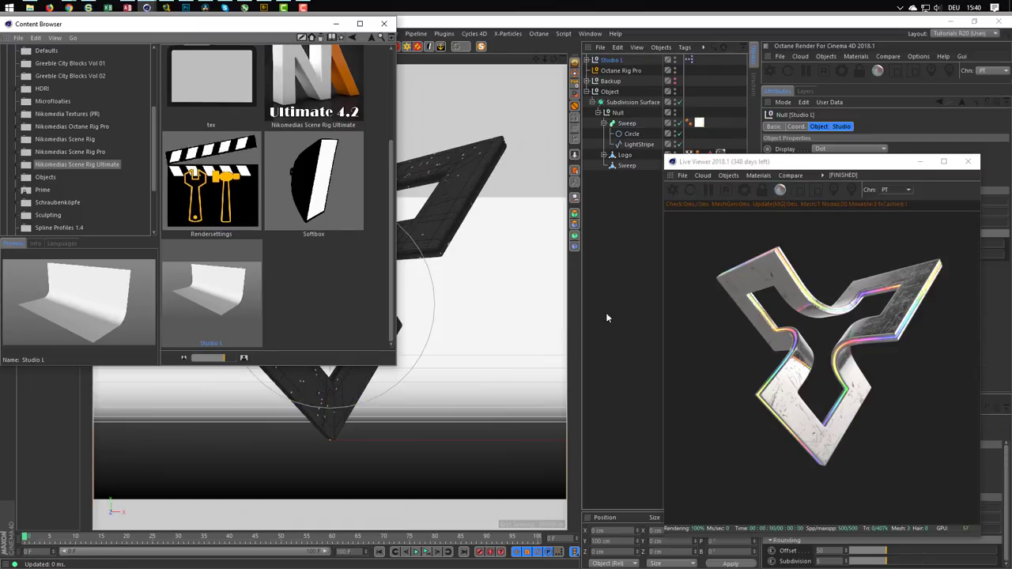
pyautogui.click(381, 26)
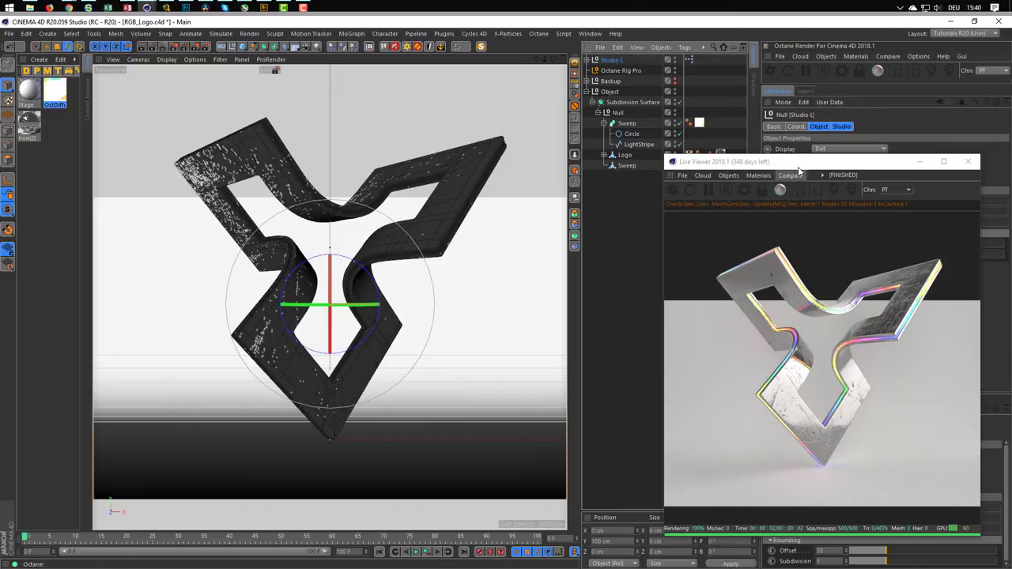
# Step: Raise the Studio L backdrop's Scale Y from 0% to 150% and nudge Scale Z up slightly
pyautogui.moveTo(799, 166)
pyautogui.mouseDown()
pyautogui.moveTo(733, 186)
pyautogui.moveTo(598, 183)
pyautogui.mouseUp()
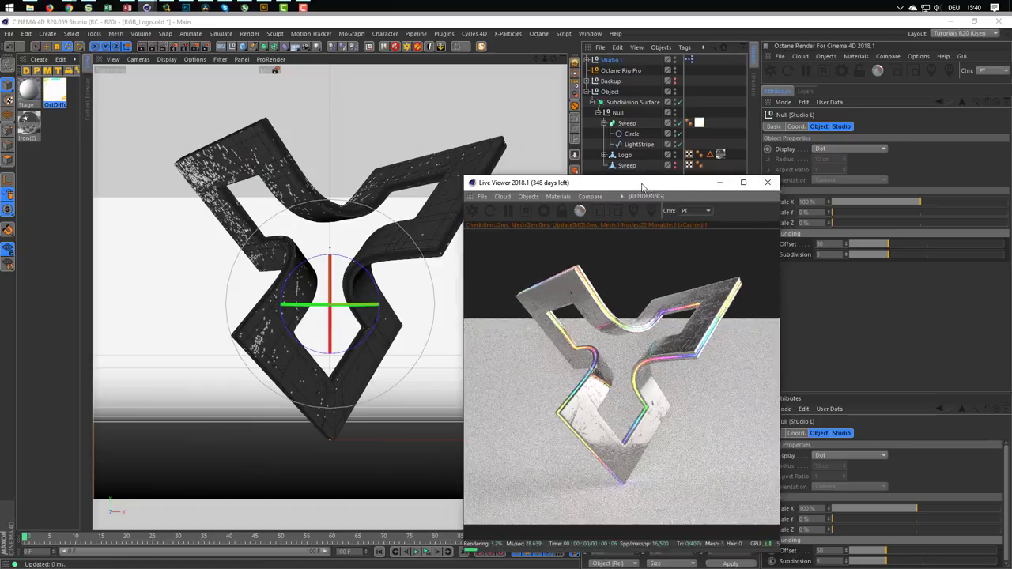
pyautogui.moveTo(692, 178); pyautogui.dragTo(657, 195)
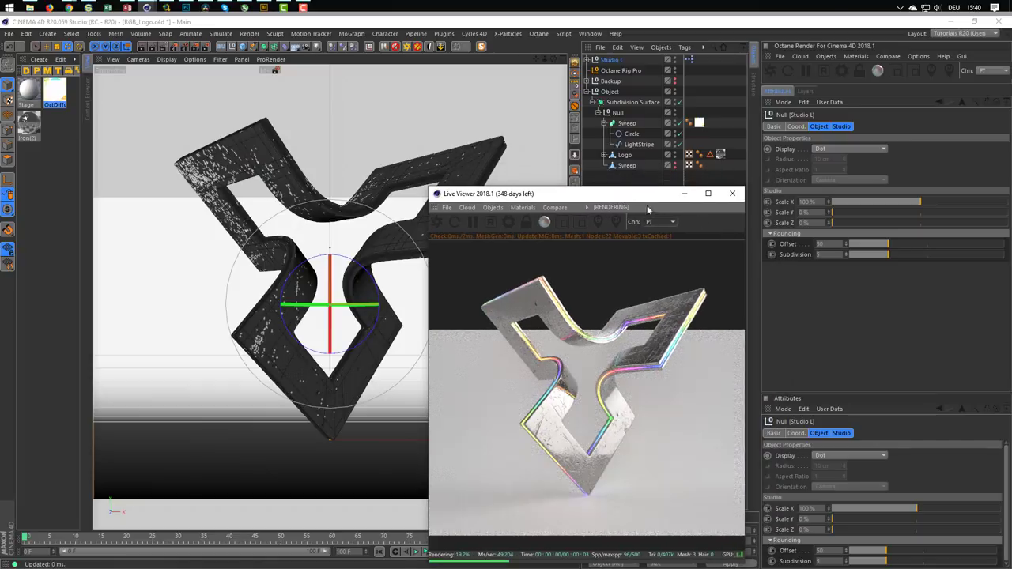
pyautogui.click(837, 214)
pyautogui.moveTo(837, 214); pyautogui.dragTo(1001, 213)
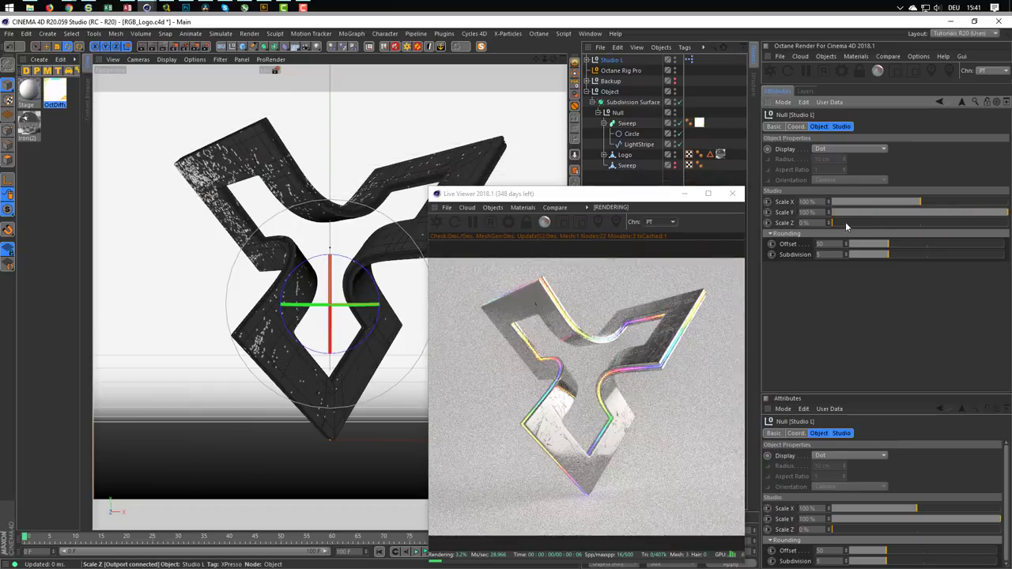
pyautogui.moveTo(829, 215); pyautogui.dragTo(828, 219)
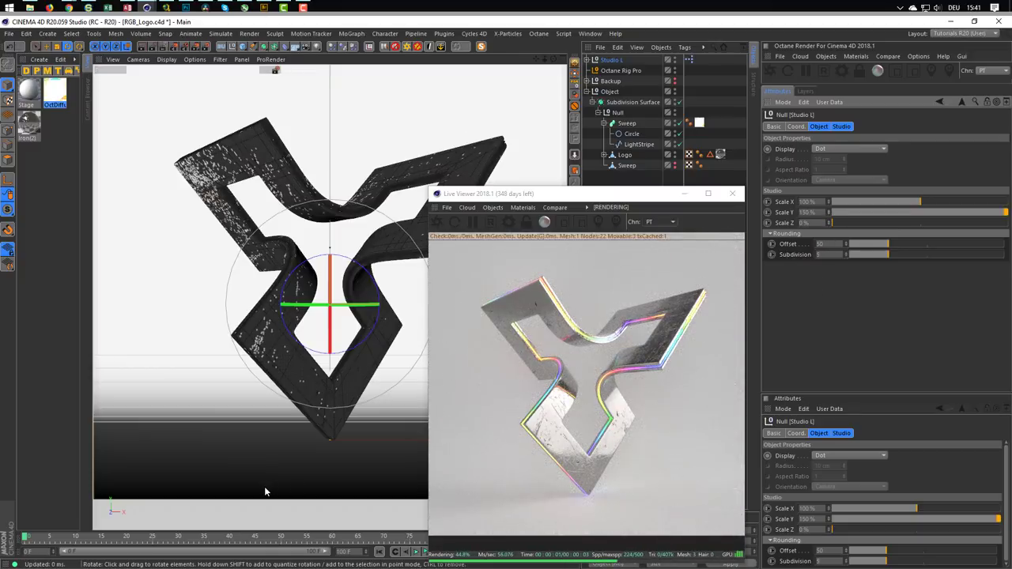
pyautogui.moveTo(839, 222); pyautogui.dragTo(920, 226)
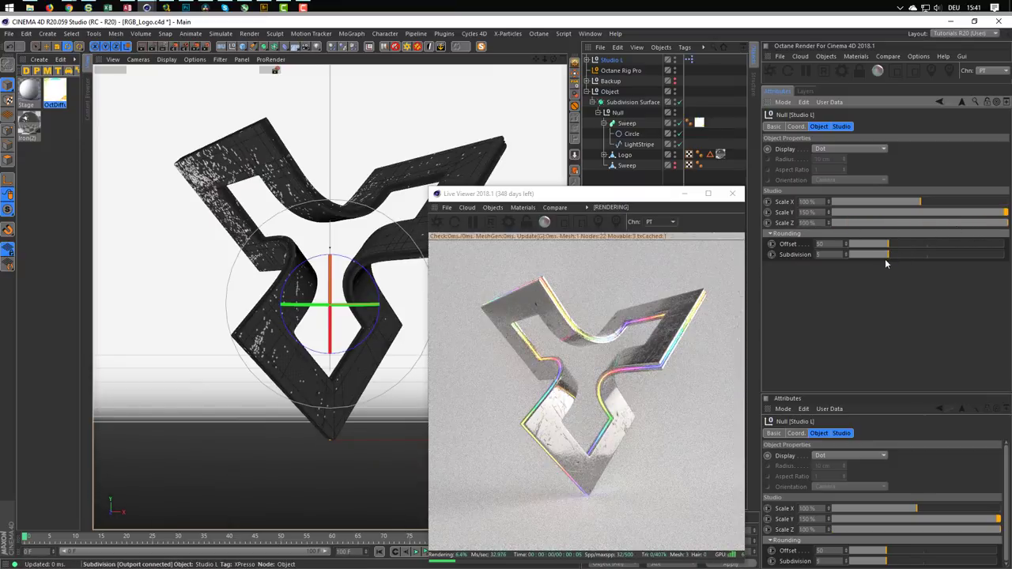
pyautogui.moveTo(640, 201); pyautogui.dragTo(875, 183)
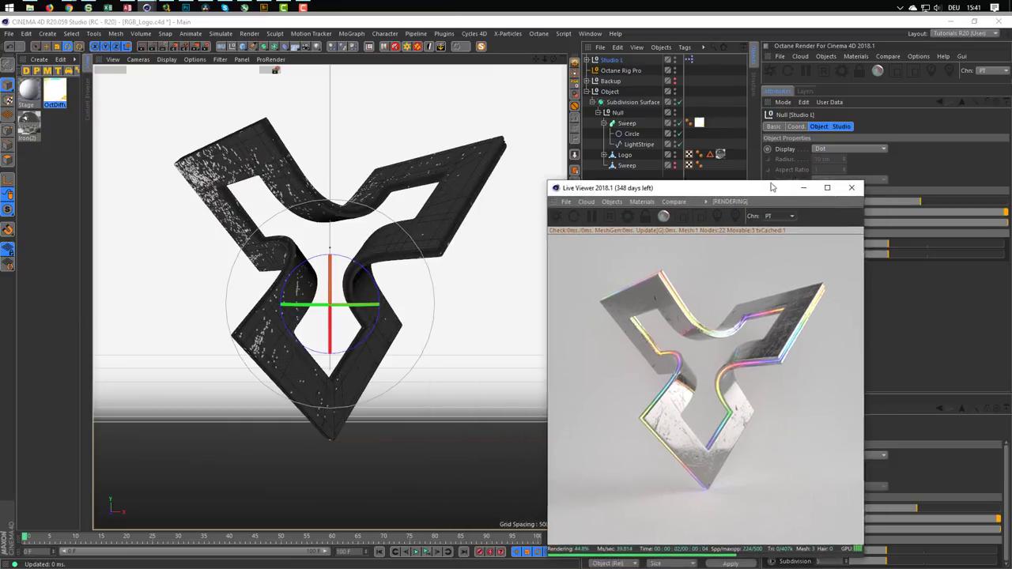
# Step: Delete the backdrop's Stage material and create a new Octane Glossy material
pyautogui.click(586, 60)
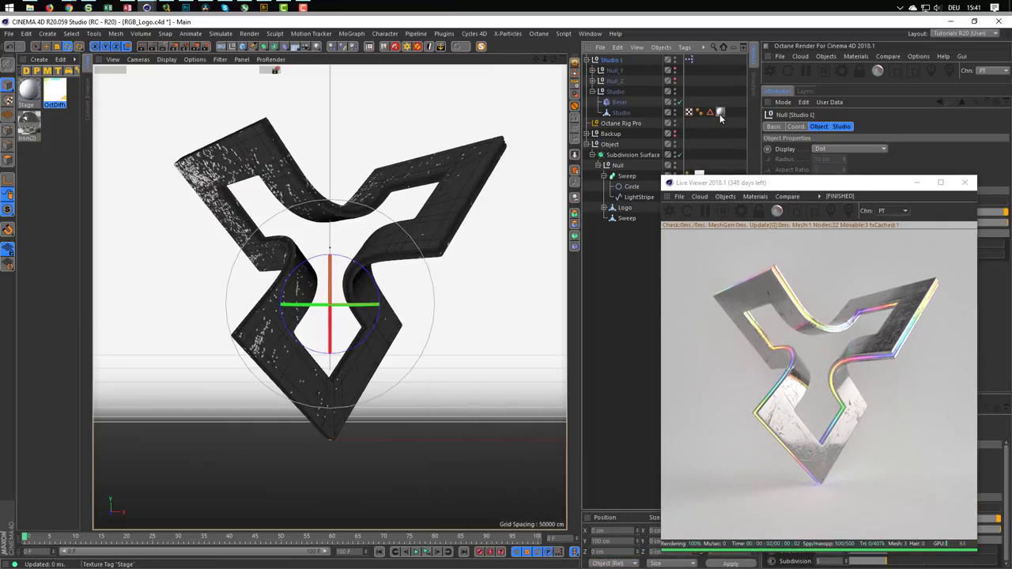
pyautogui.click(35, 92)
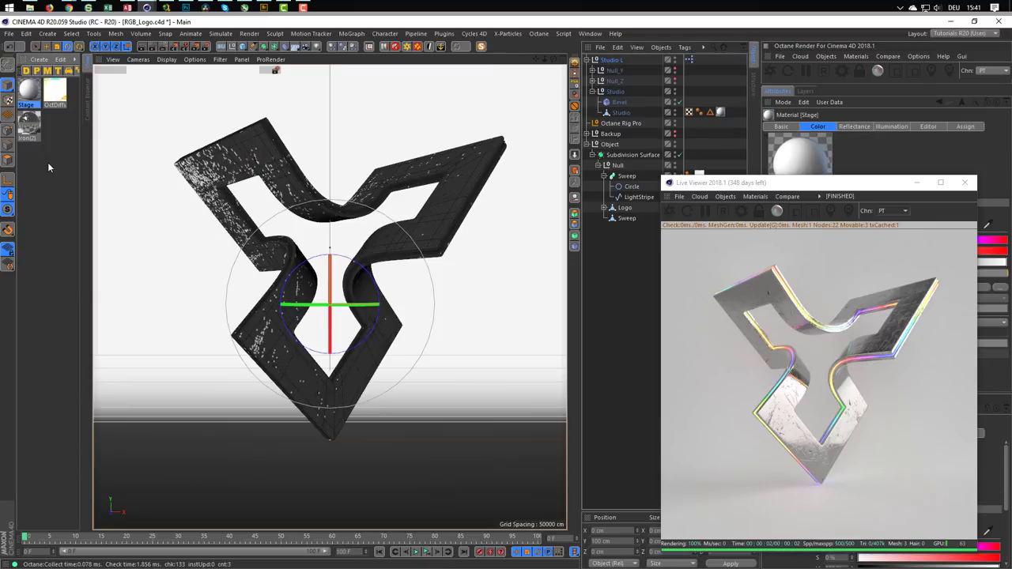
pyautogui.press('Delete')
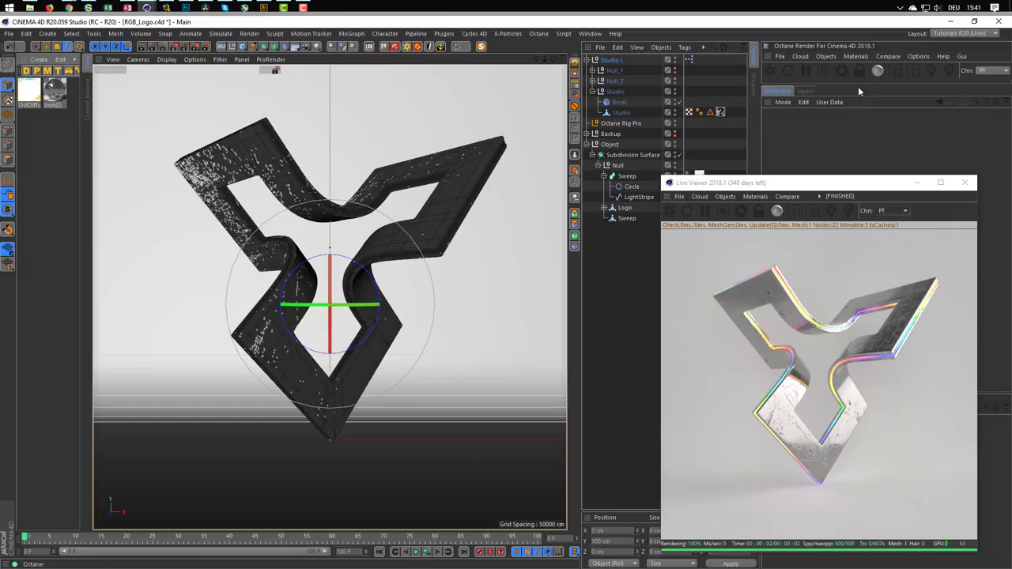
pyautogui.click(854, 57)
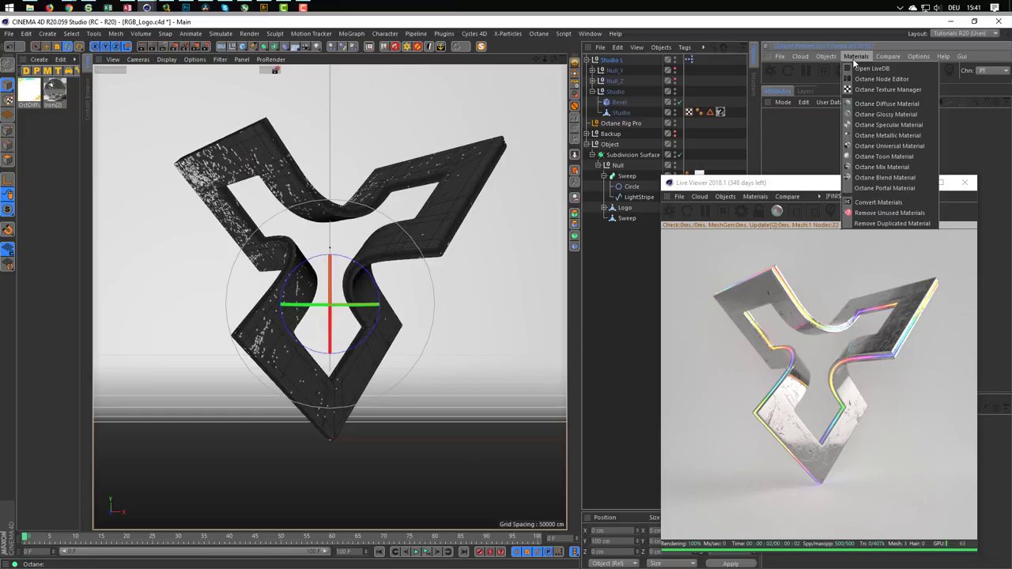
pyautogui.click(880, 116)
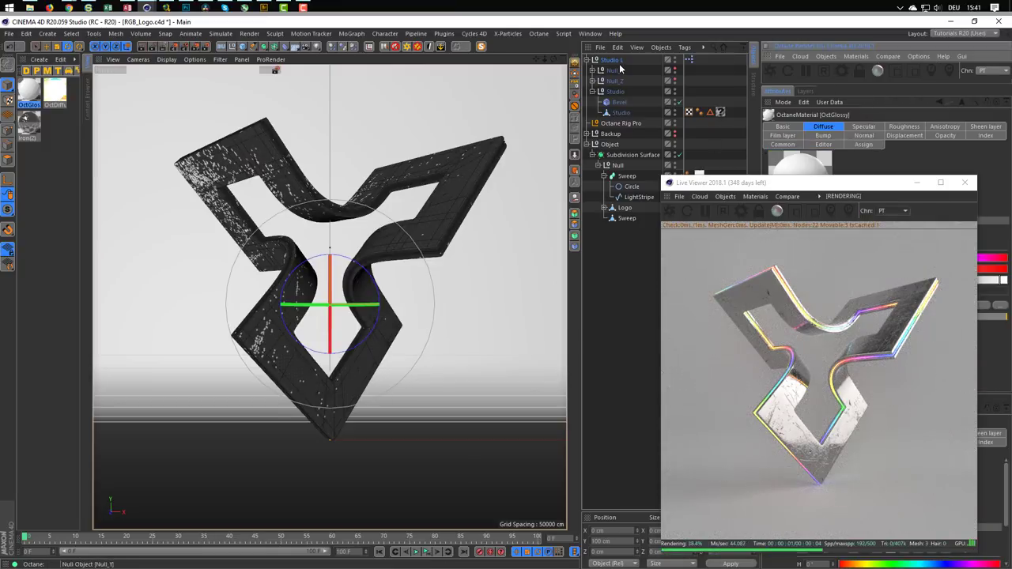
# Step: Rename the Glossy material to 'Studio' in the Octane Node Editor
pyautogui.click(855, 56)
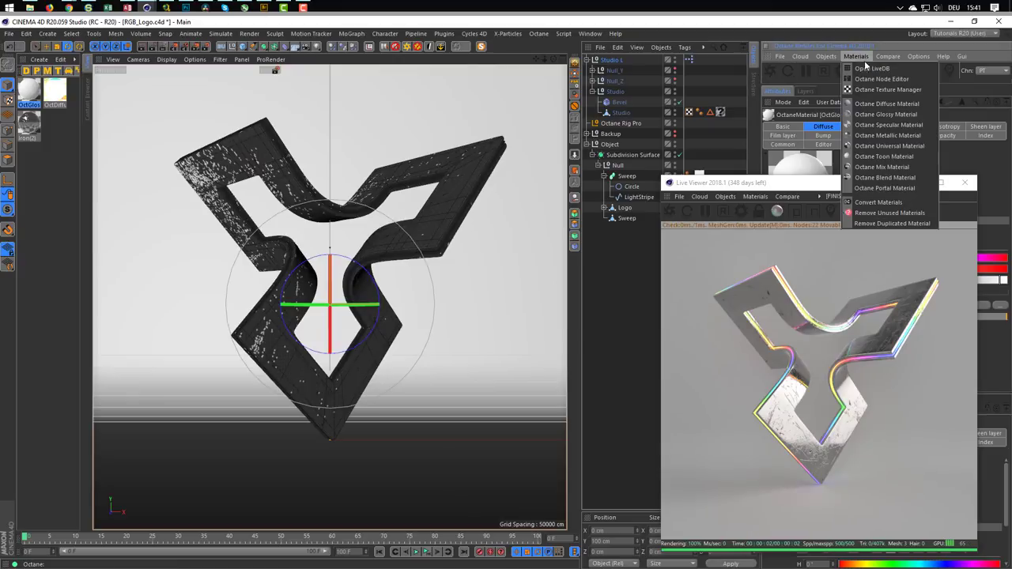
pyautogui.click(879, 79)
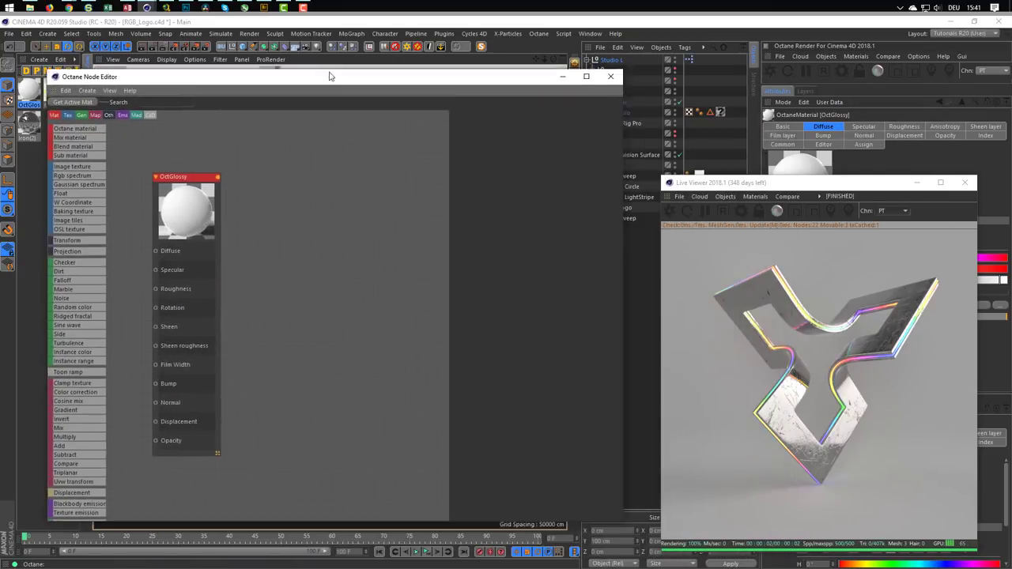
pyautogui.moveTo(496, 124); pyautogui.dragTo(310, 80)
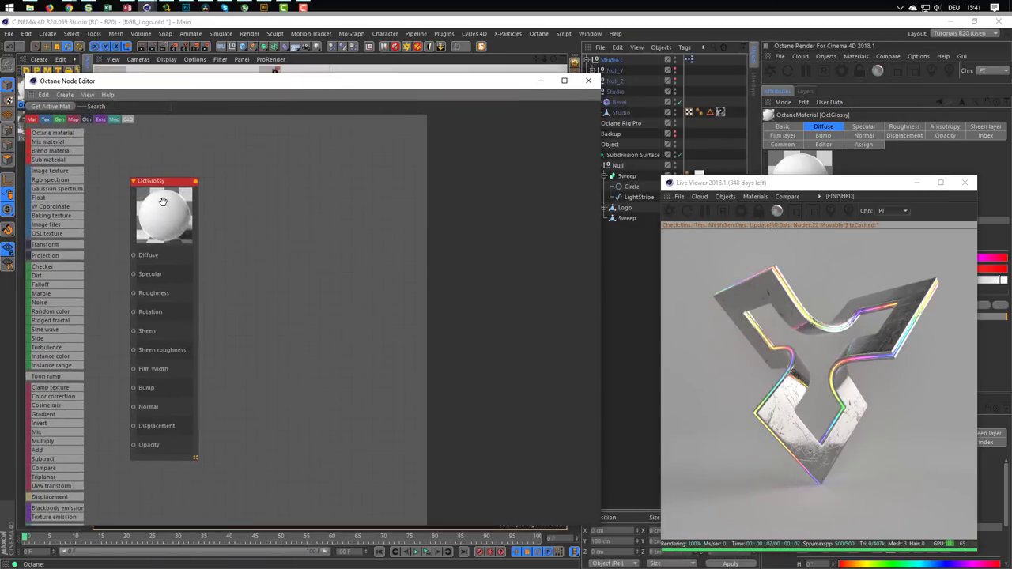
pyautogui.moveTo(170, 183); pyautogui.dragTo(355, 152)
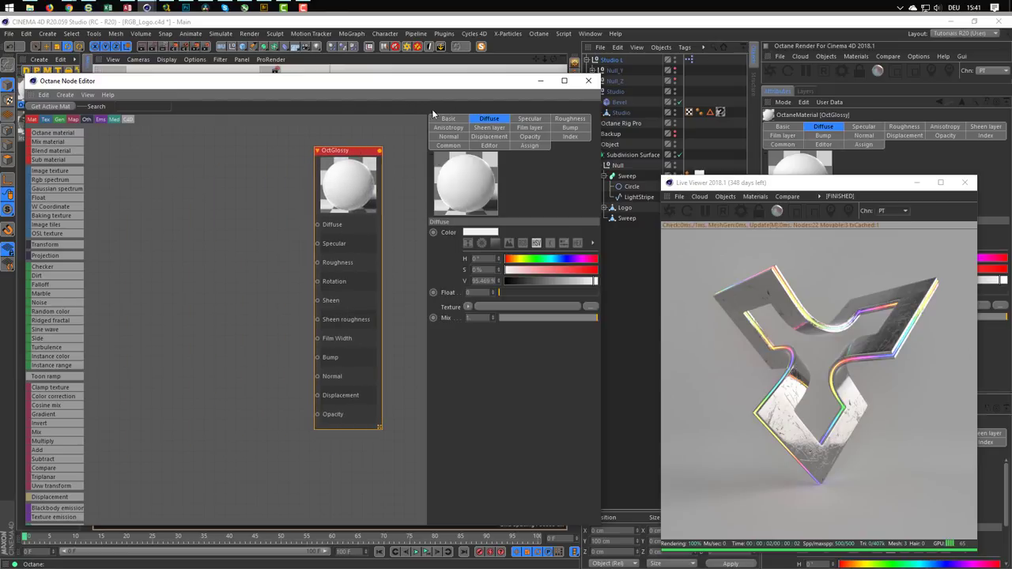
pyautogui.click(441, 118)
pyautogui.click(526, 233)
pyautogui.write('Studio')
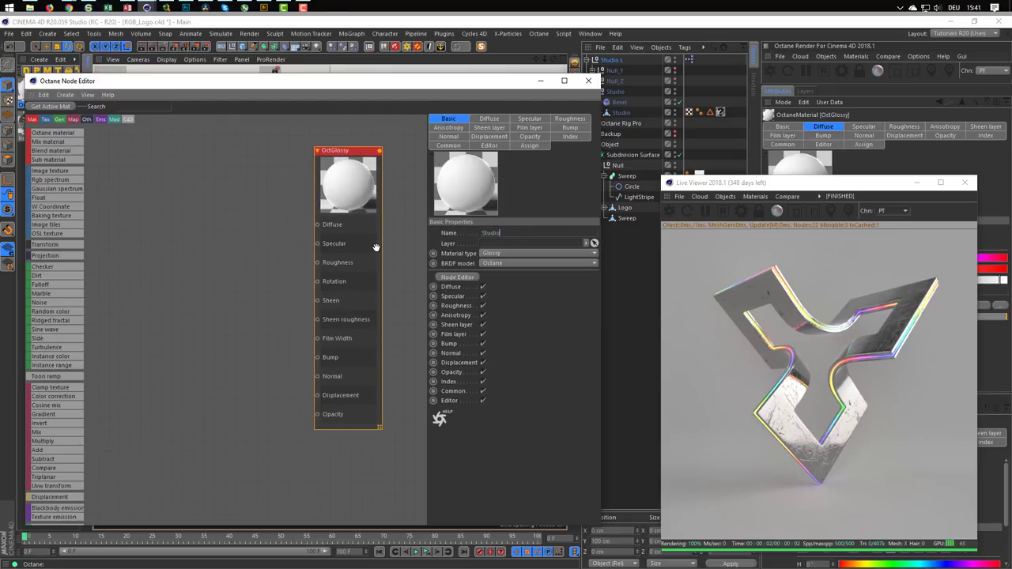
pyautogui.press('Return')
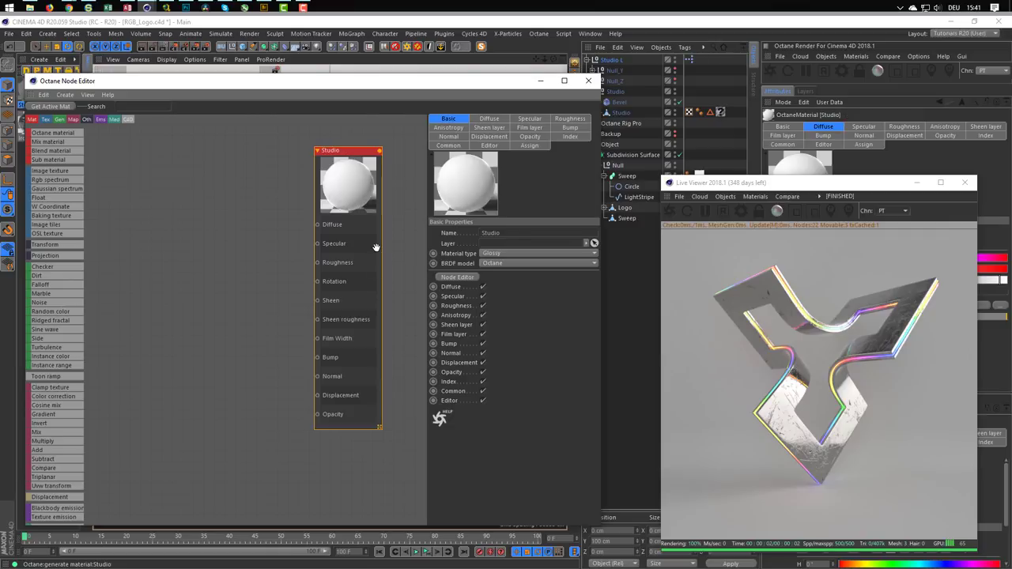
# Step: Assign the Studio material to the Studio object
pyautogui.moveTo(233, 85); pyautogui.dragTo(223, 172)
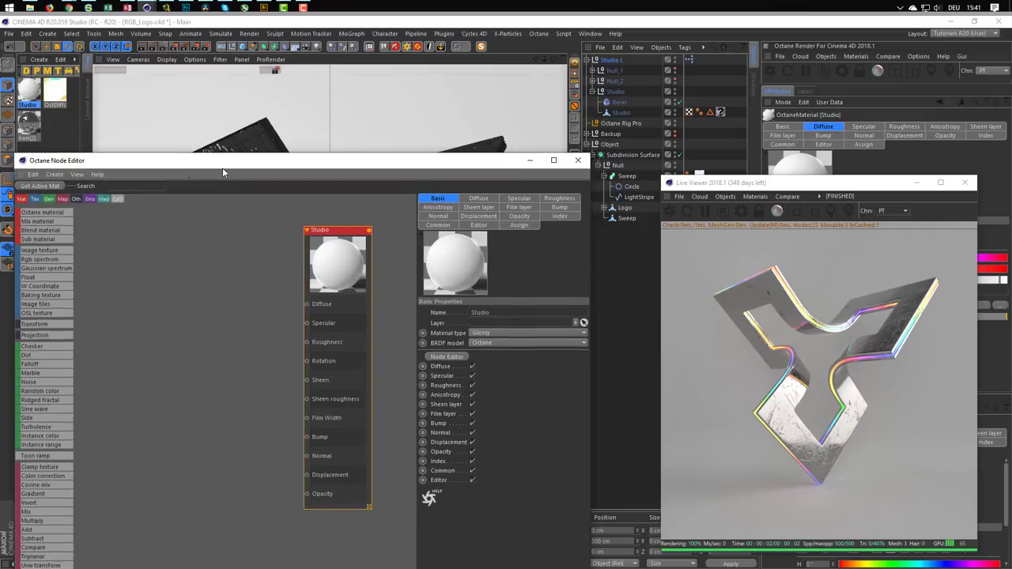
pyautogui.moveTo(24, 93); pyautogui.dragTo(611, 121)
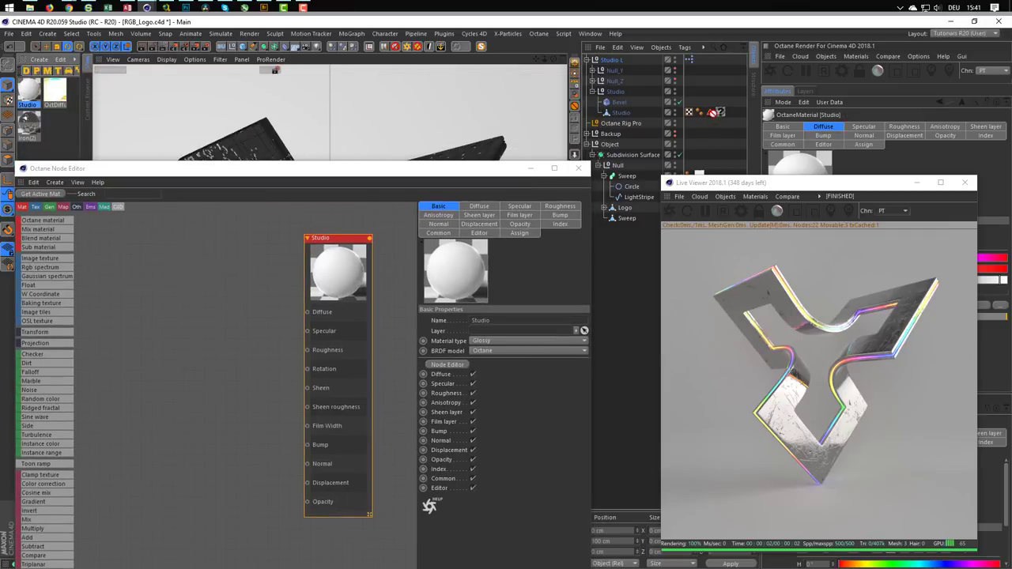
pyautogui.moveTo(714, 113); pyautogui.dragTo(716, 112)
pyautogui.moveTo(464, 168); pyautogui.dragTo(522, 57)
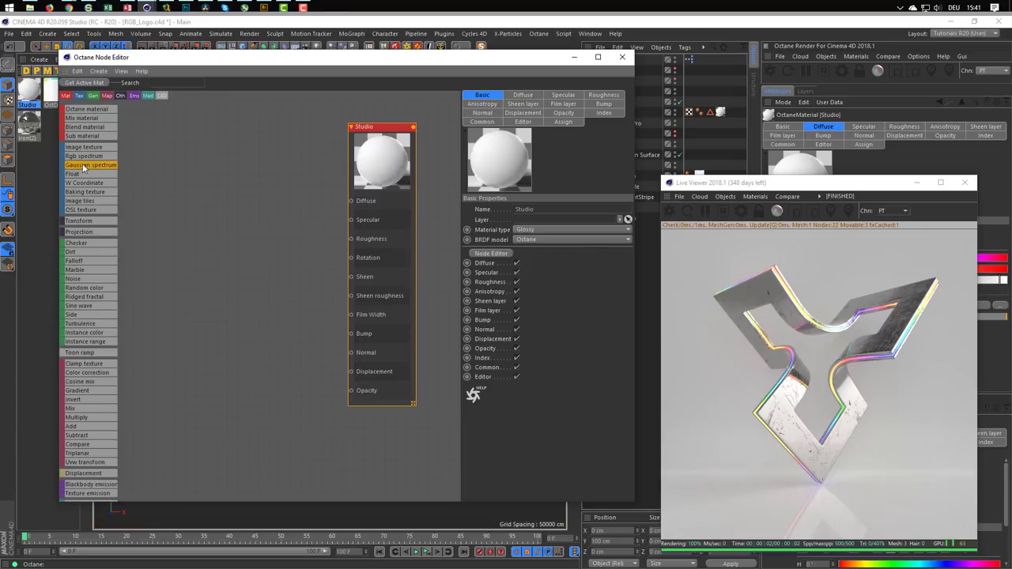
# Step: Feed an RGB Spectrum into Diffuse and darken it to about 20% value
pyautogui.moveTo(83, 156); pyautogui.dragTo(351, 200)
pyautogui.moveTo(267, 181); pyautogui.dragTo(293, 194)
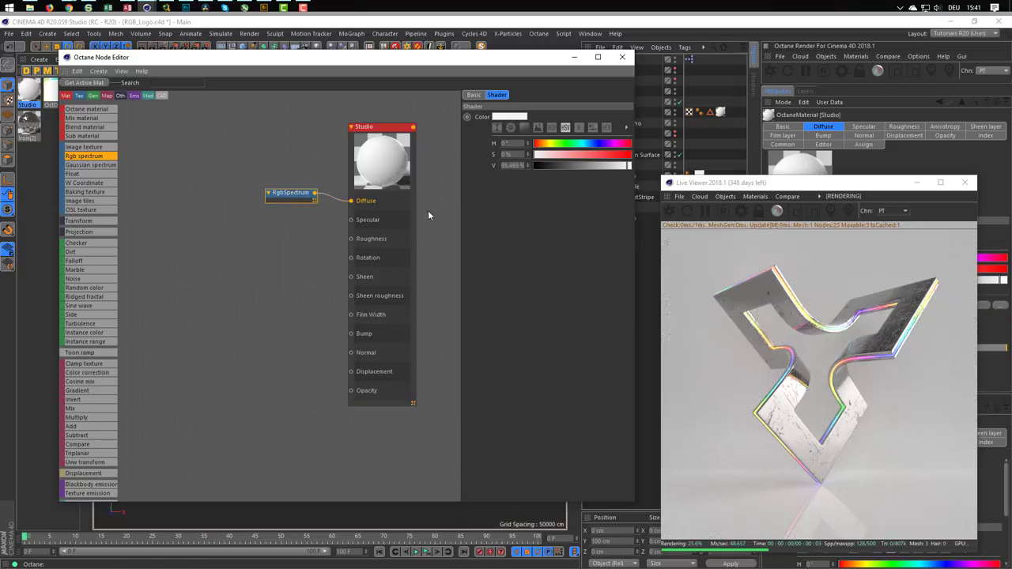
pyautogui.moveTo(544, 164); pyautogui.dragTo(554, 167)
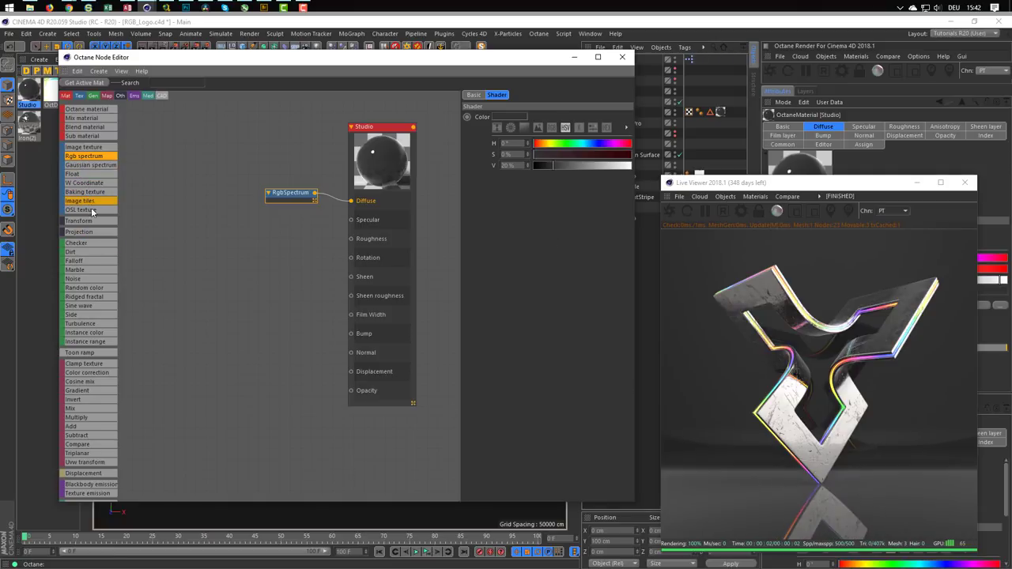
# Step: Plug a Float texture into Roughness and lower it to about 0.11
pyautogui.moveTo(89, 174)
pyautogui.mouseDown()
pyautogui.moveTo(237, 246)
pyautogui.moveTo(350, 239)
pyautogui.mouseUp()
pyautogui.moveTo(253, 246); pyautogui.dragTo(284, 242)
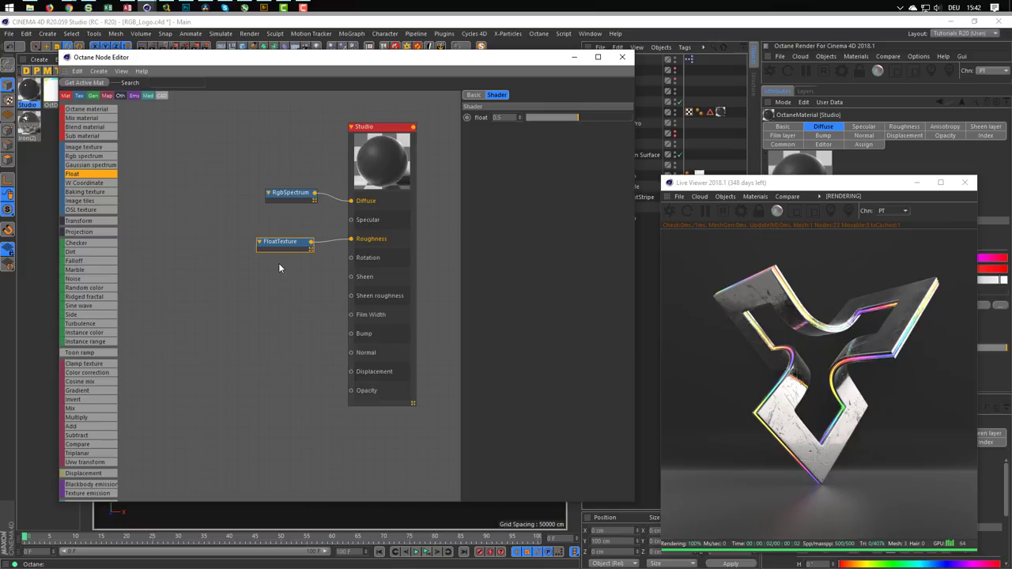
pyautogui.moveTo(287, 243); pyautogui.dragTo(289, 242)
pyautogui.moveTo(563, 117); pyautogui.dragTo(538, 121)
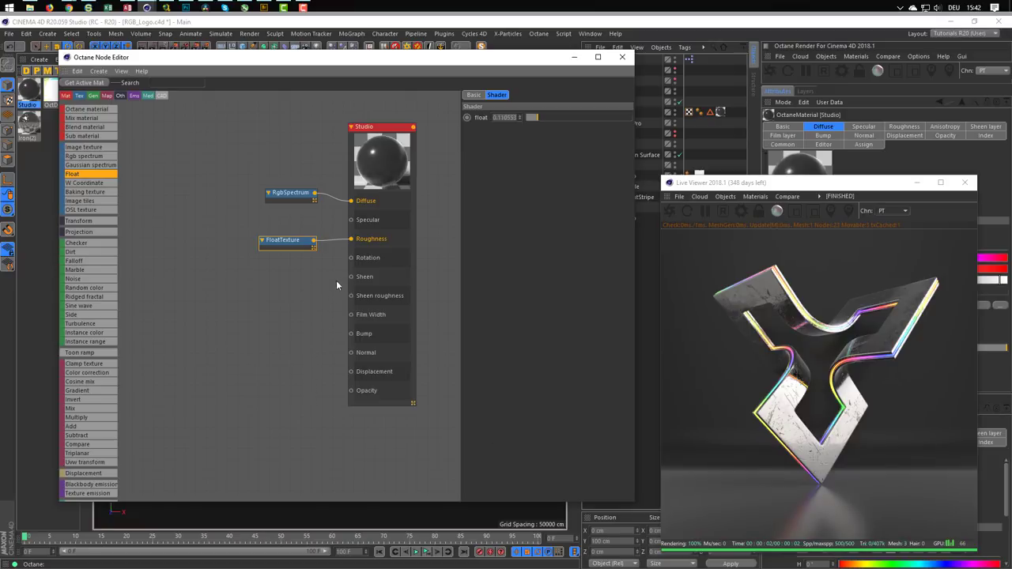
# Step: Connect a Falloff map to Sheen and a Float of about 0.81 to Specular
pyautogui.moveTo(73, 261)
pyautogui.mouseDown()
pyautogui.moveTo(267, 305)
pyautogui.moveTo(352, 278)
pyautogui.mouseUp()
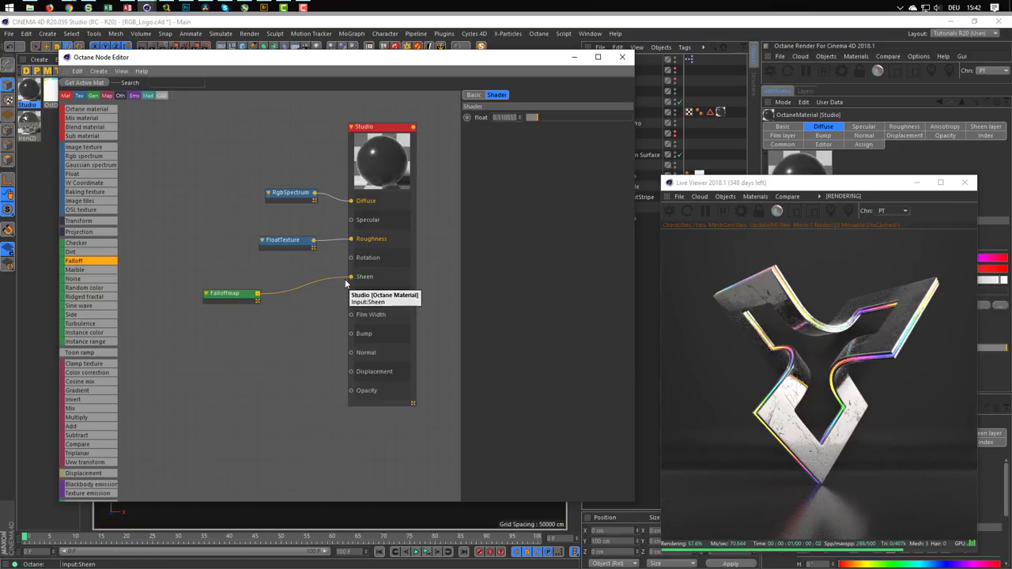
pyautogui.moveTo(235, 295); pyautogui.dragTo(276, 290)
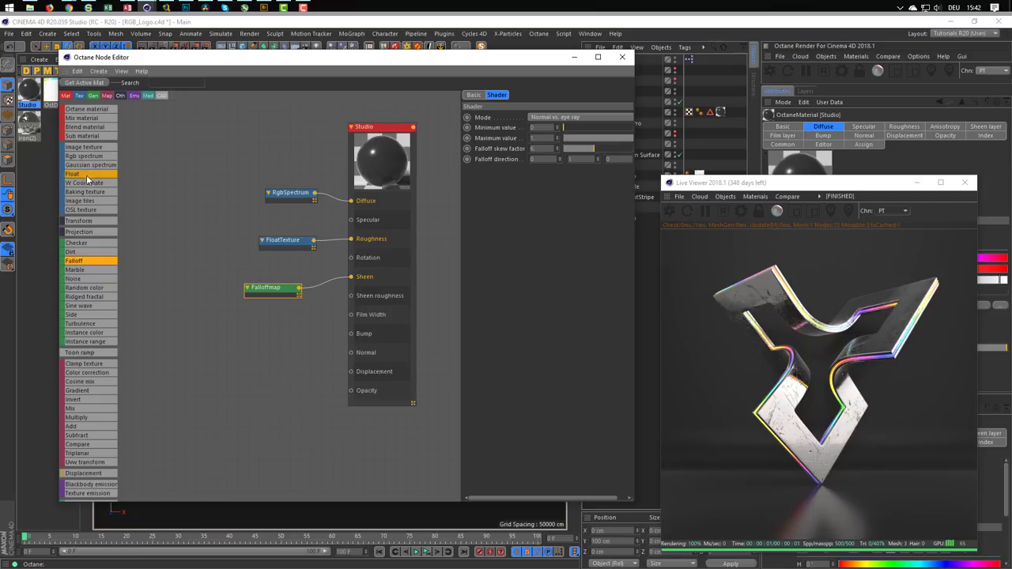
pyautogui.moveTo(87, 181); pyautogui.dragTo(350, 220)
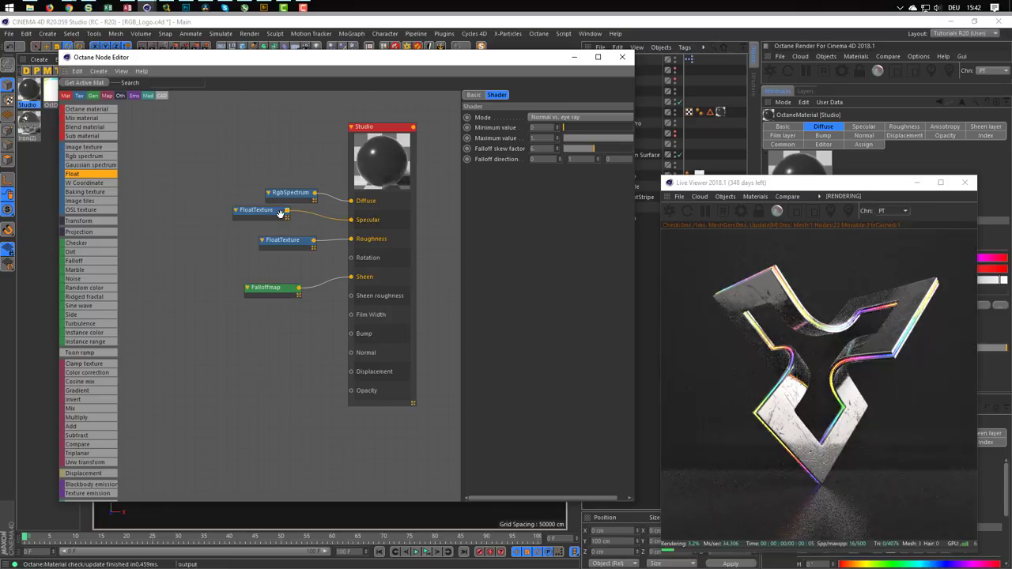
pyautogui.click(255, 210)
pyautogui.moveTo(572, 118)
pyautogui.mouseDown()
pyautogui.moveTo(563, 119)
pyautogui.moveTo(611, 121)
pyautogui.mouseUp()
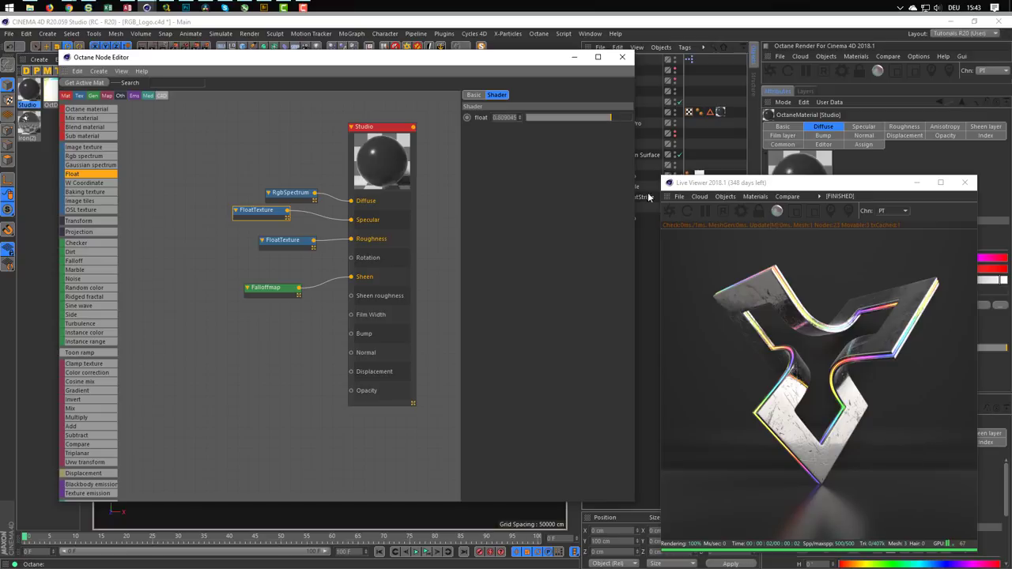
# Step: Collapse the Studio L group and select the Octane Rig Pro object
pyautogui.moveTo(795, 186); pyautogui.dragTo(787, 190)
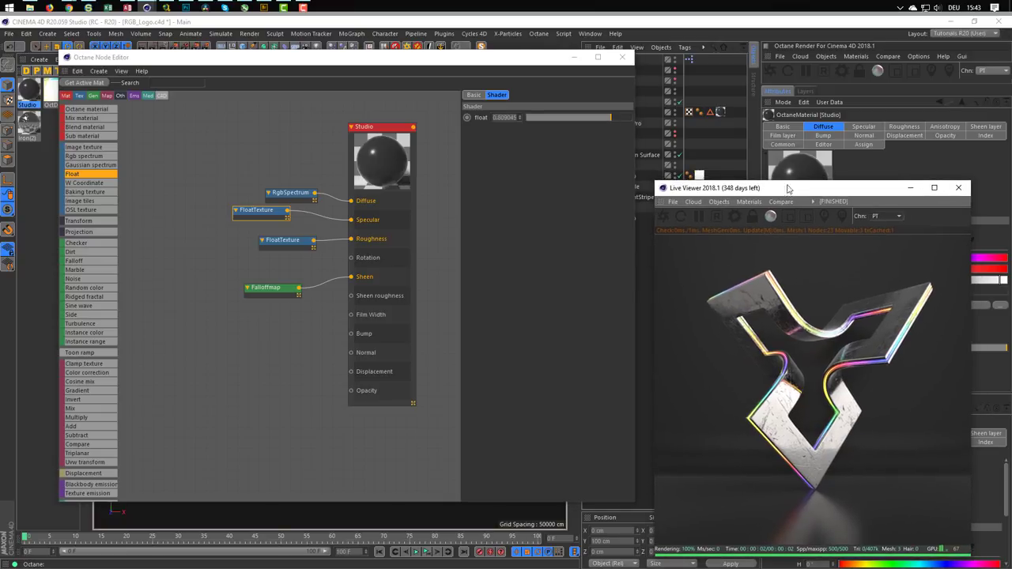
pyautogui.moveTo(534, 62); pyautogui.dragTo(488, 64)
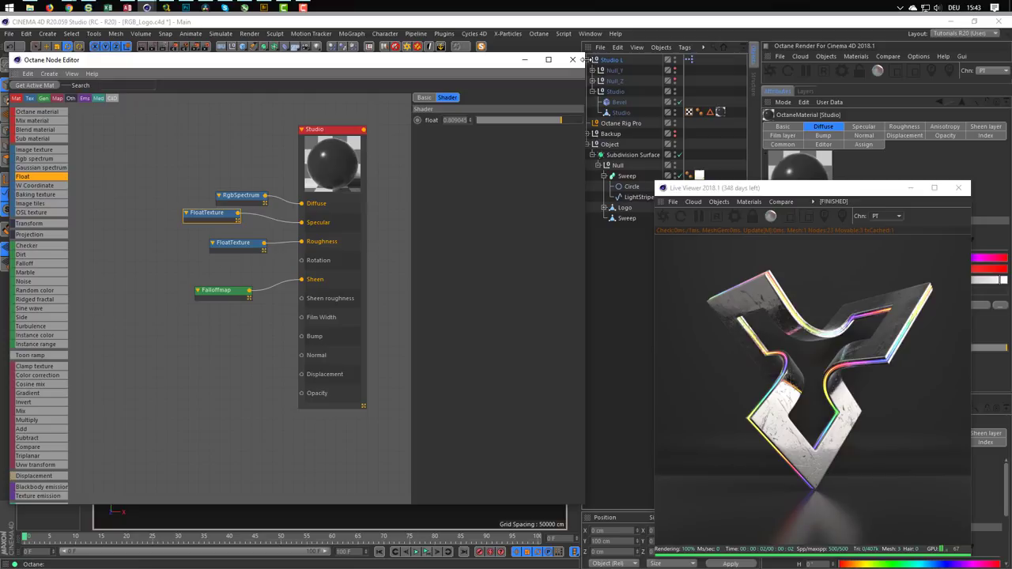
pyautogui.moveTo(497, 63); pyautogui.dragTo(478, 64)
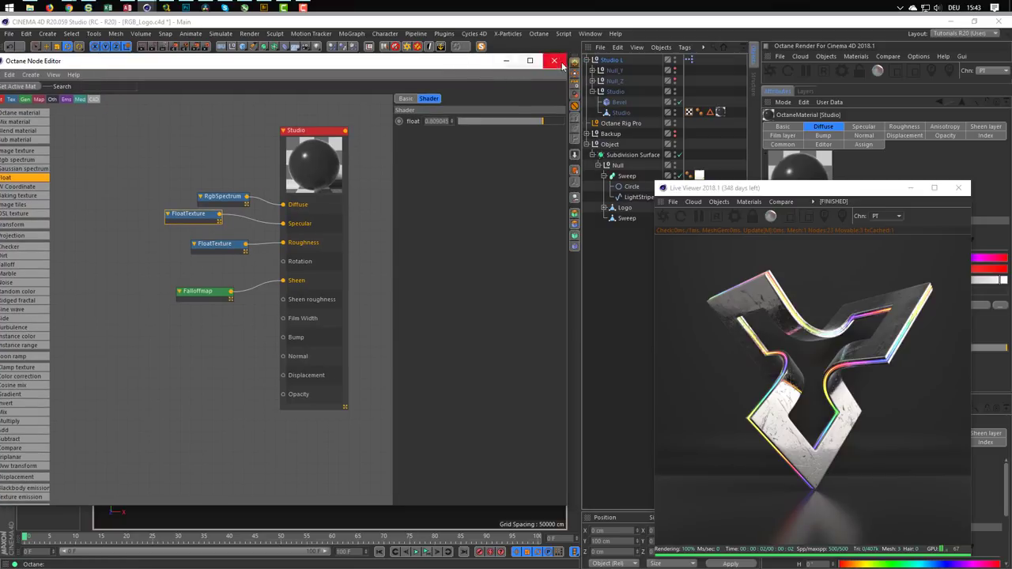
pyautogui.click(592, 60)
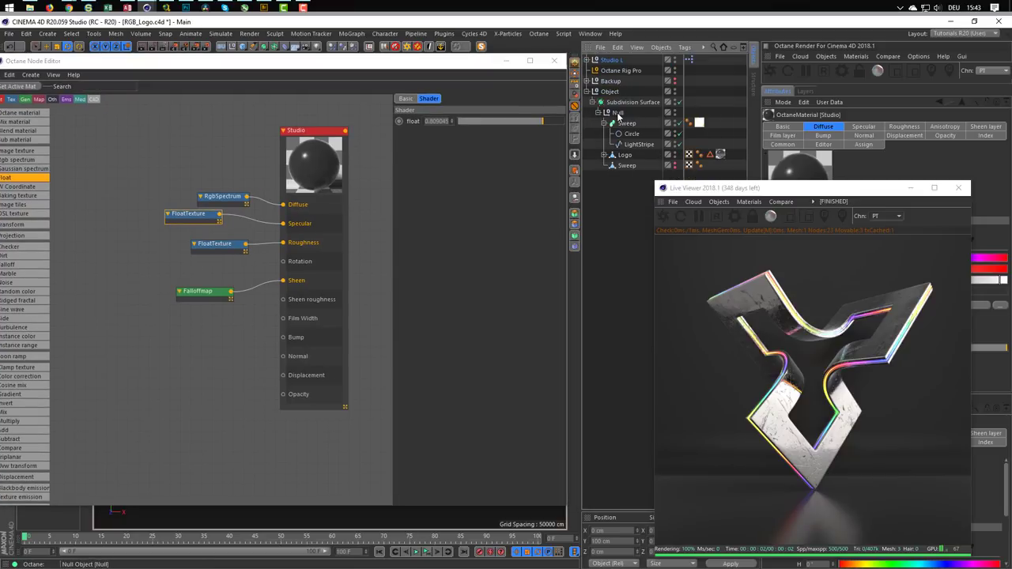
pyautogui.click(622, 71)
# Step: Show the rig's HDRI environment settings and run a quick test render
pyautogui.moveTo(807, 192); pyautogui.dragTo(568, 158)
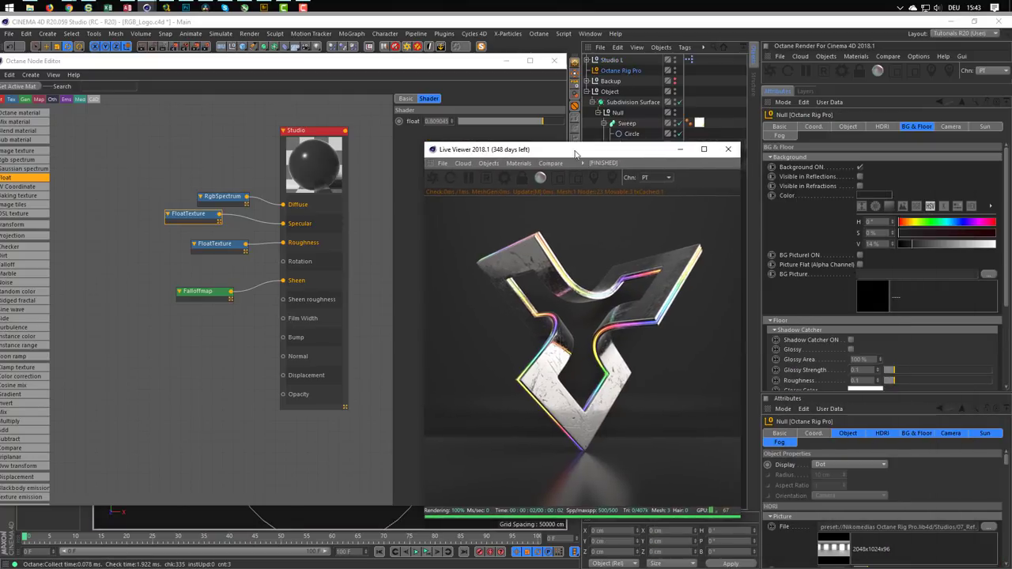
pyautogui.click(882, 127)
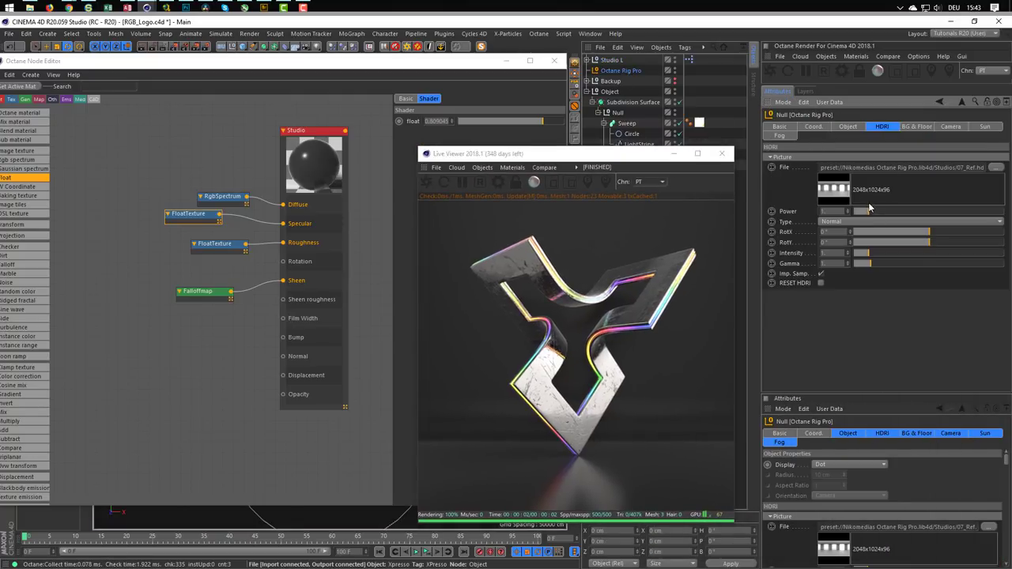
pyautogui.hotkey('shift', 'r')
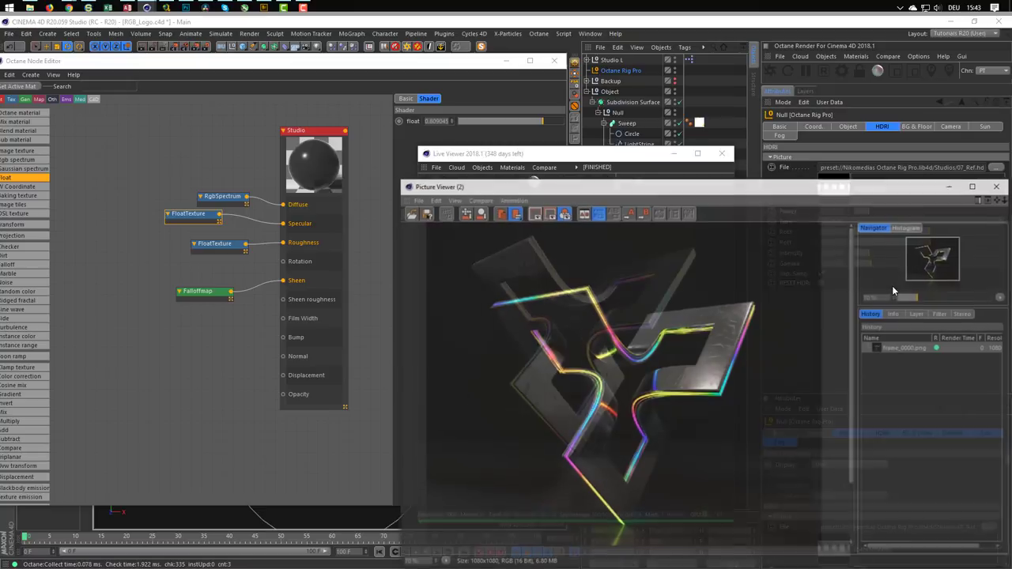
pyautogui.click(999, 185)
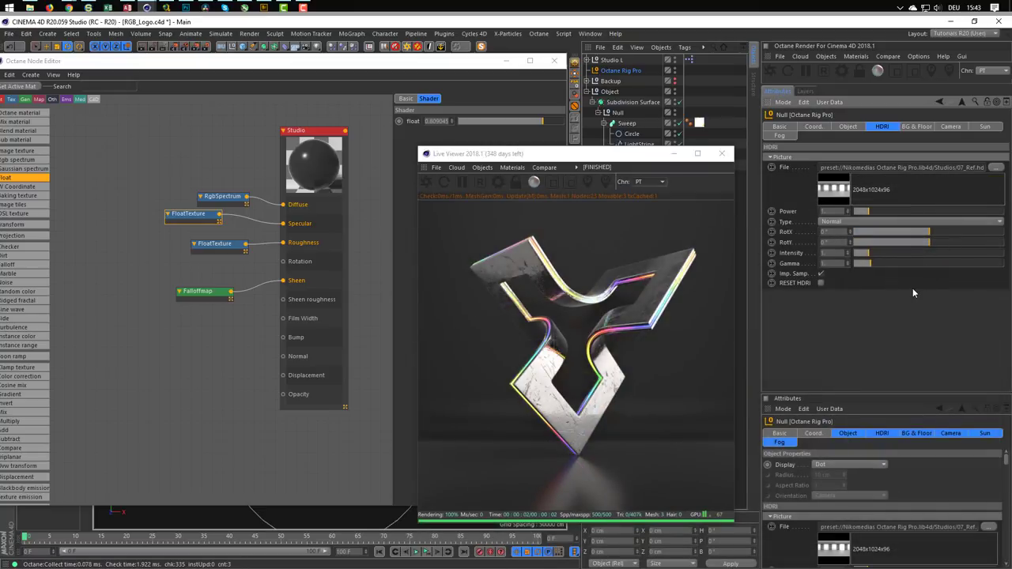
# Step: Load NatureLab_Bones8k_Ref.hdr from the Indoor HDRI presets as the environment HDRI
pyautogui.hotkey('shift', 'F8')
pyautogui.moveTo(796, 228); pyautogui.dragTo(194, 106)
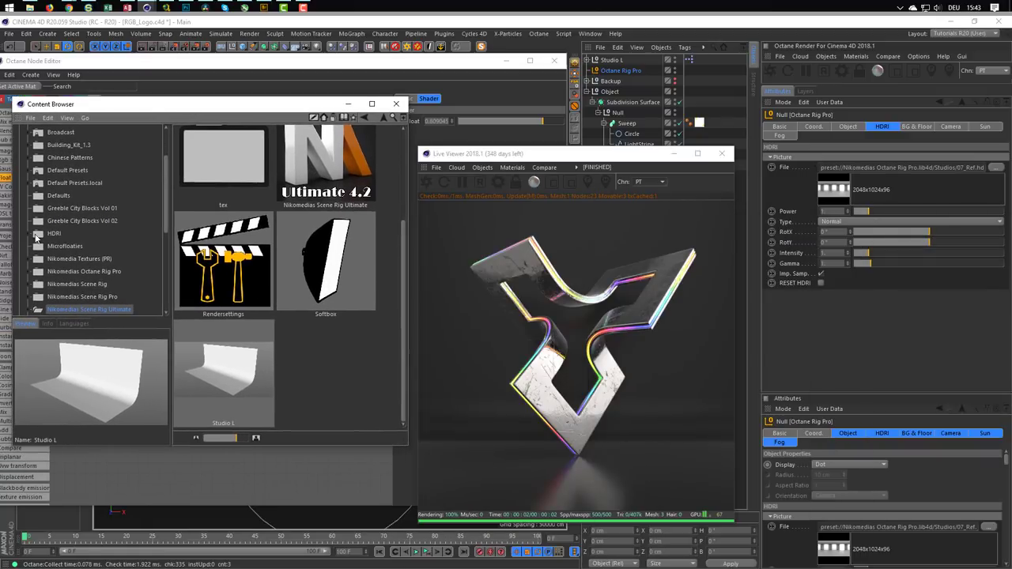
pyautogui.click(34, 234)
pyautogui.click(63, 246)
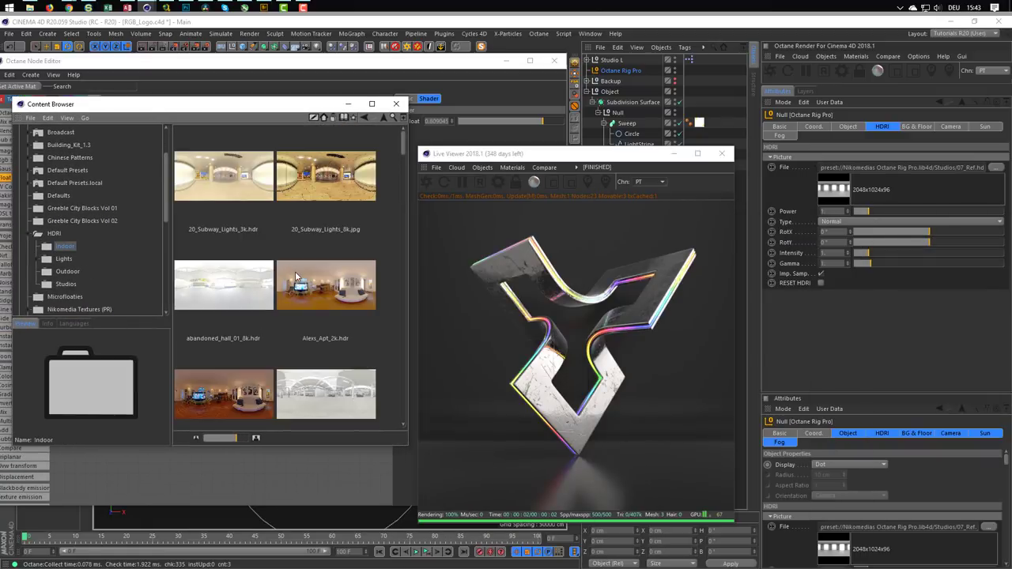
pyautogui.scroll(-1, 296, 275)
pyautogui.scroll(-2, 296, 273)
pyautogui.scroll(-1, 296, 272)
pyautogui.scroll(-2, 296, 275)
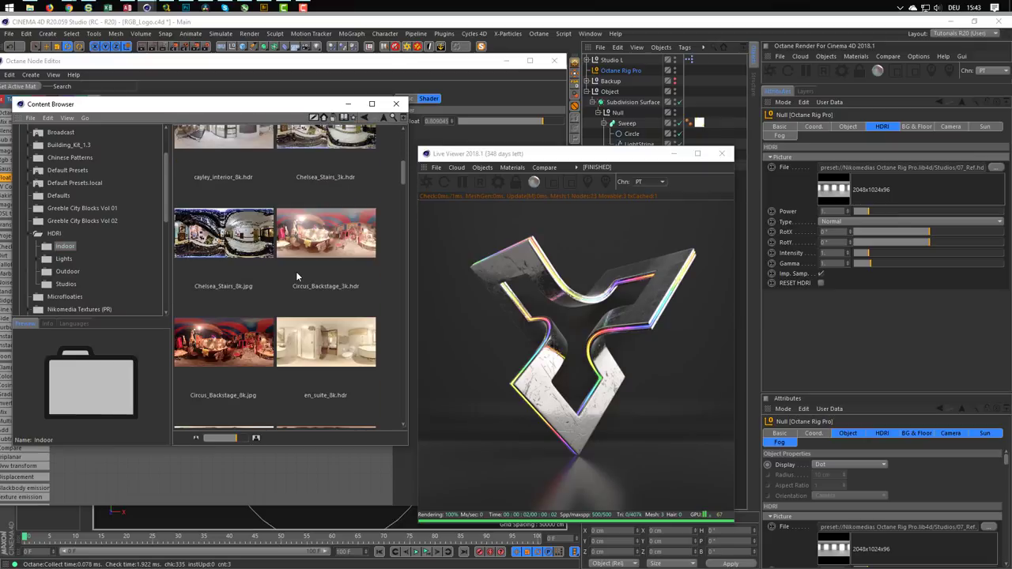
pyautogui.scroll(-1, 297, 275)
pyautogui.scroll(-2, 297, 275)
pyautogui.scroll(-2, 297, 275)
pyautogui.scroll(-1, 297, 275)
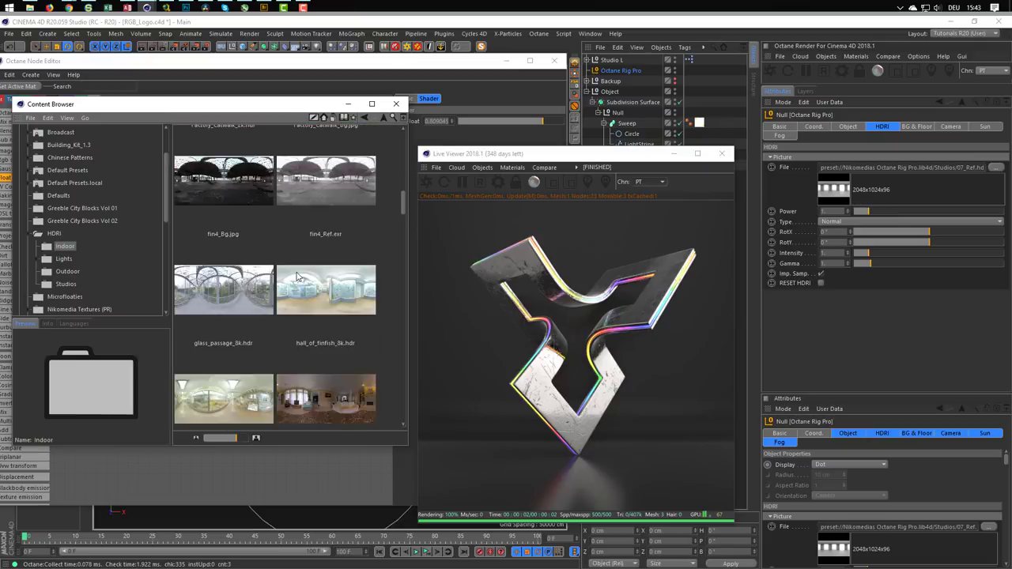
pyautogui.scroll(-2, 297, 276)
pyautogui.scroll(-1, 297, 275)
pyautogui.scroll(-1, 298, 275)
pyautogui.scroll(-2, 297, 275)
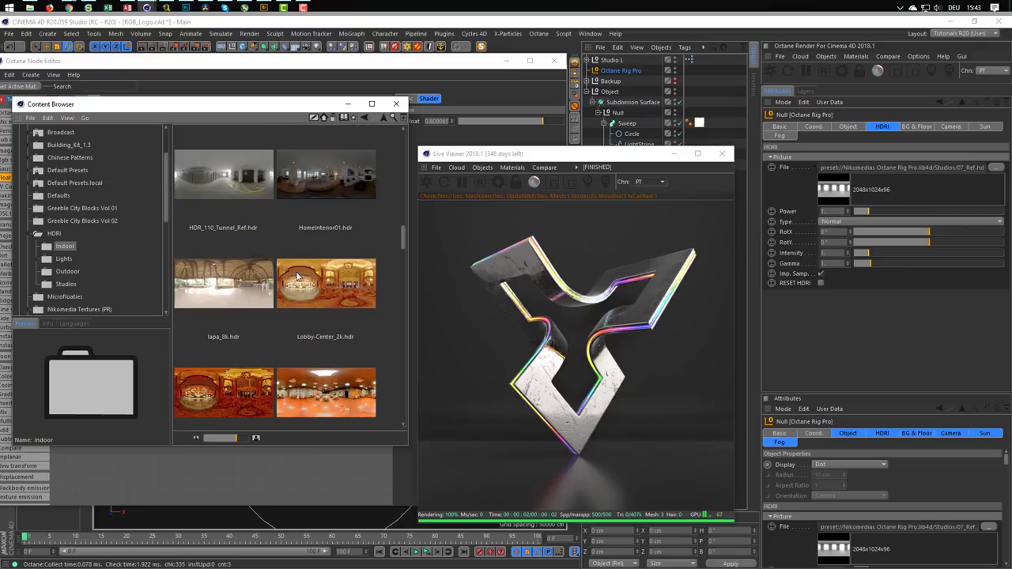
pyautogui.scroll(-2, 297, 275)
pyautogui.scroll(-1, 298, 275)
pyautogui.scroll(-2, 298, 275)
pyautogui.scroll(-1, 297, 275)
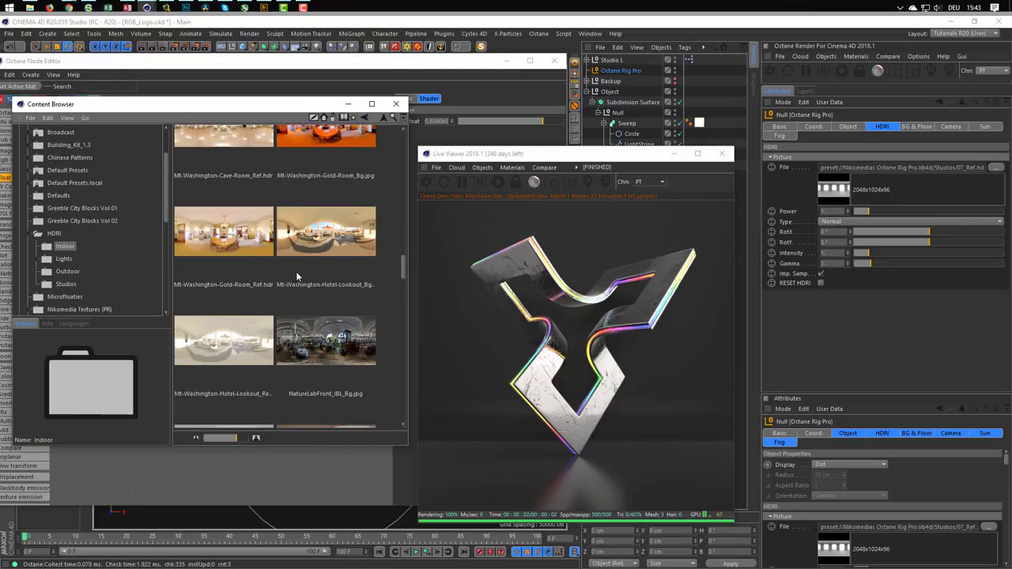
pyautogui.scroll(-1, 296, 275)
pyautogui.scroll(-1, 297, 275)
pyautogui.scroll(-1, 296, 275)
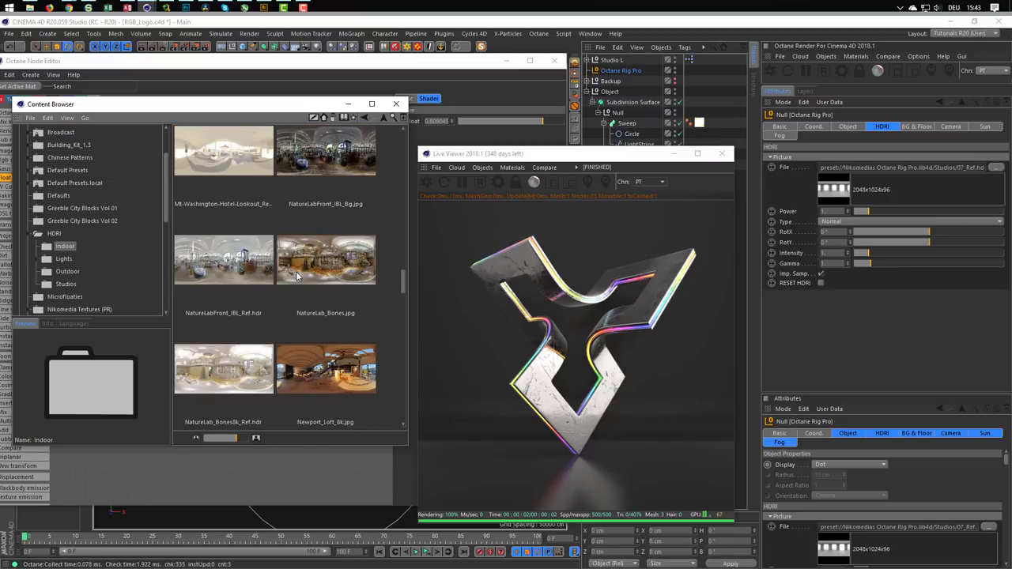
pyautogui.scroll(-1, 297, 275)
pyautogui.click(229, 315)
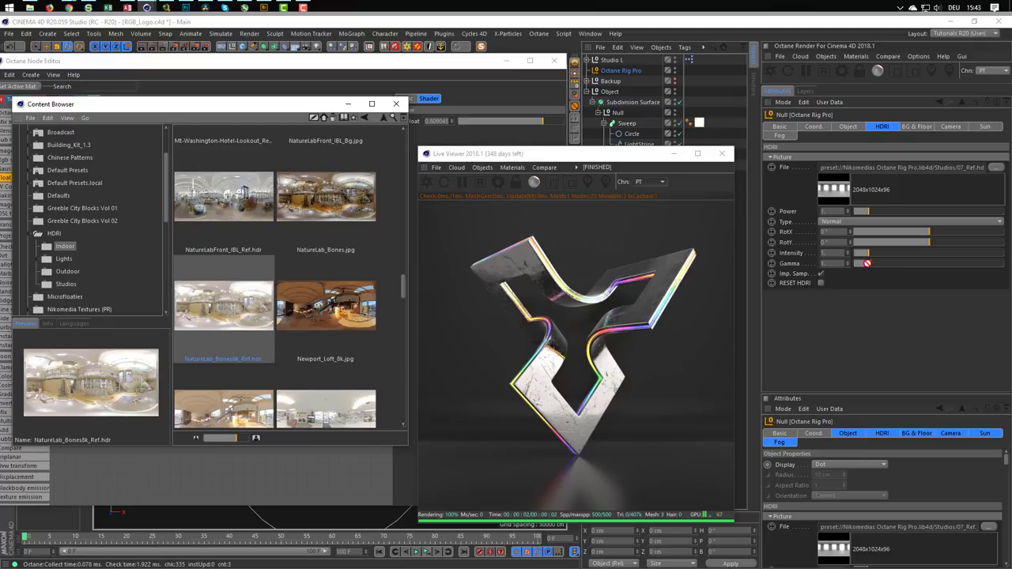
pyautogui.moveTo(954, 172); pyautogui.dragTo(954, 173)
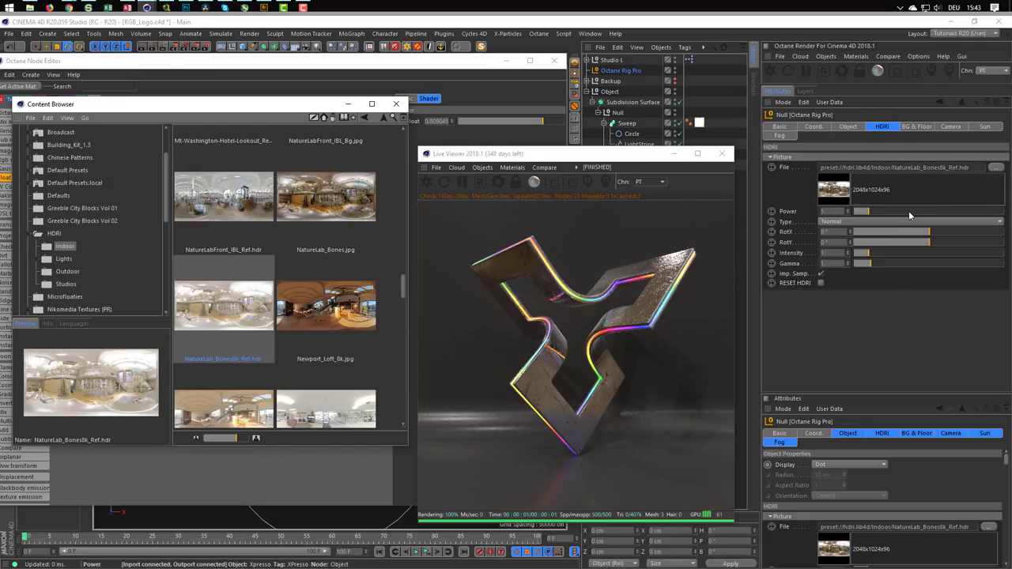
# Step: Rotate the HDRI around its X axis and close the Content Browser
pyautogui.moveTo(931, 230); pyautogui.dragTo(973, 236)
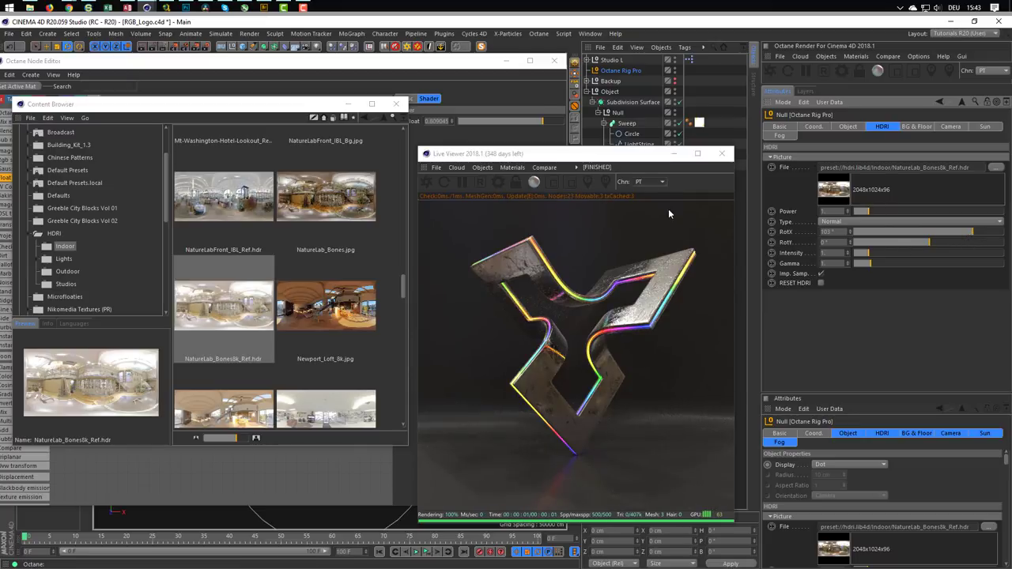
pyautogui.moveTo(628, 156); pyautogui.dragTo(838, 155)
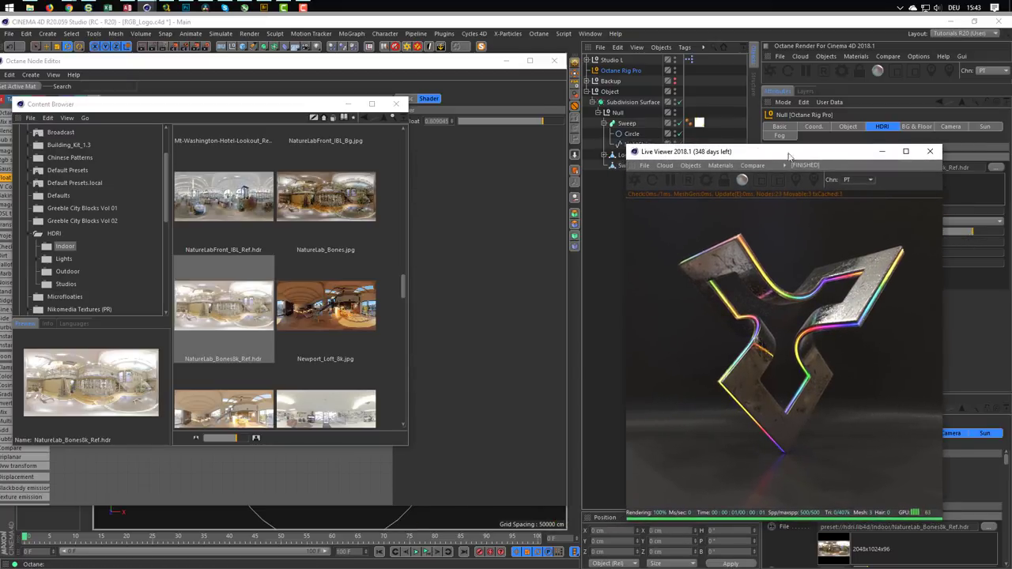
pyautogui.click(396, 103)
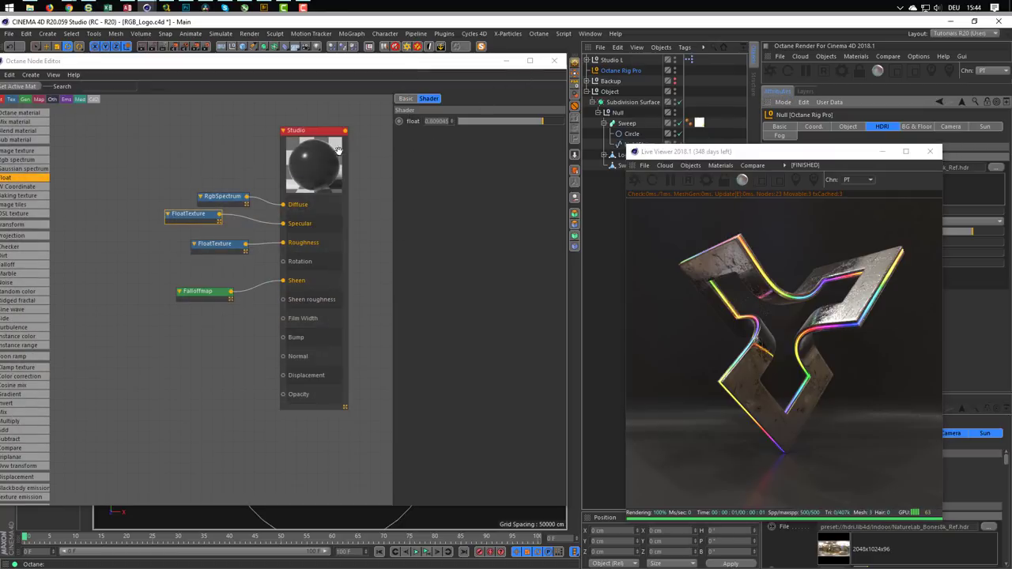
# Step: Darken the diffuse RGB Spectrum to 19% and unplug the Falloff map from Sheen
pyautogui.moveTo(224, 202); pyautogui.dragTo(226, 193)
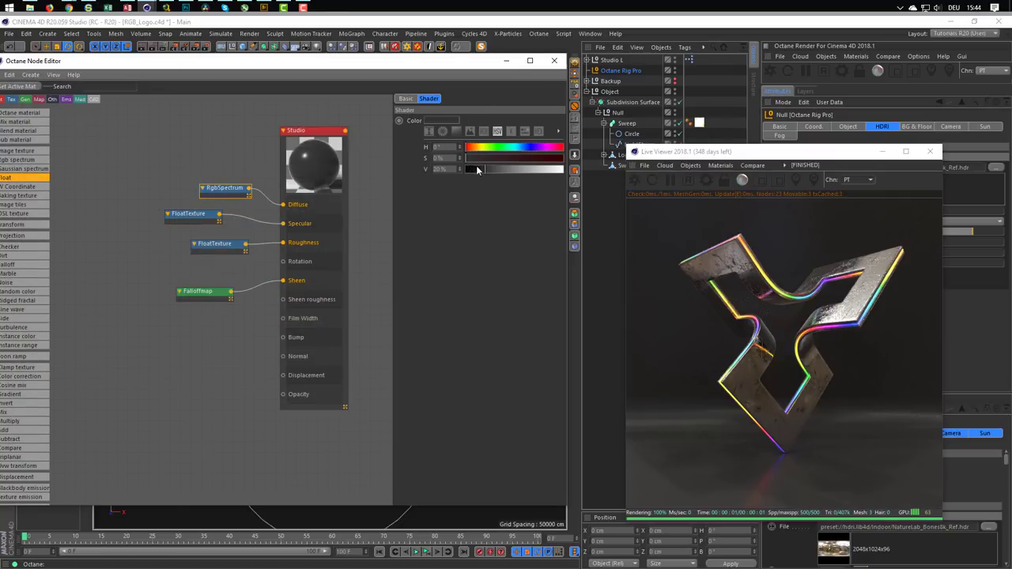
pyautogui.click(484, 169)
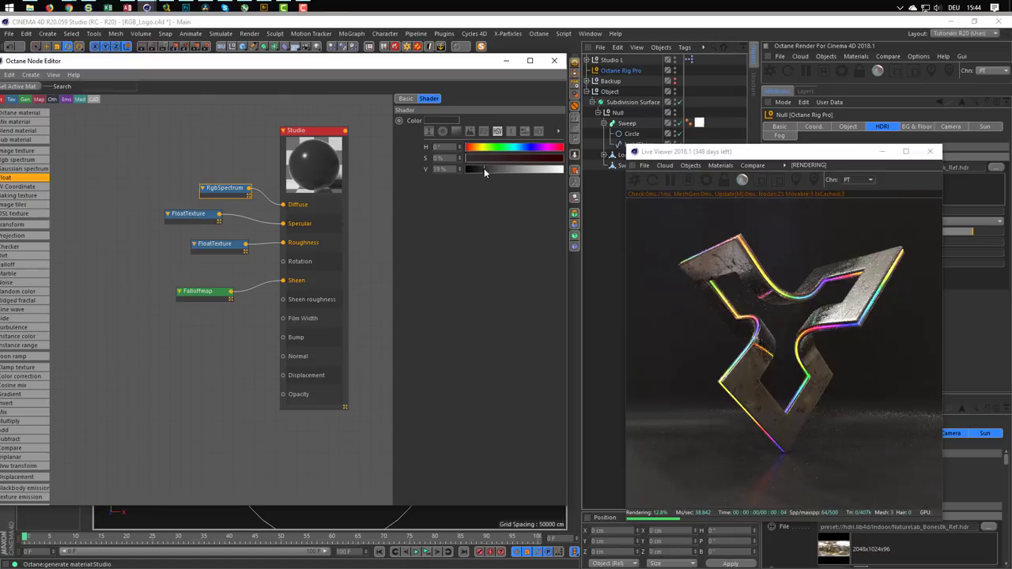
pyautogui.click(227, 296)
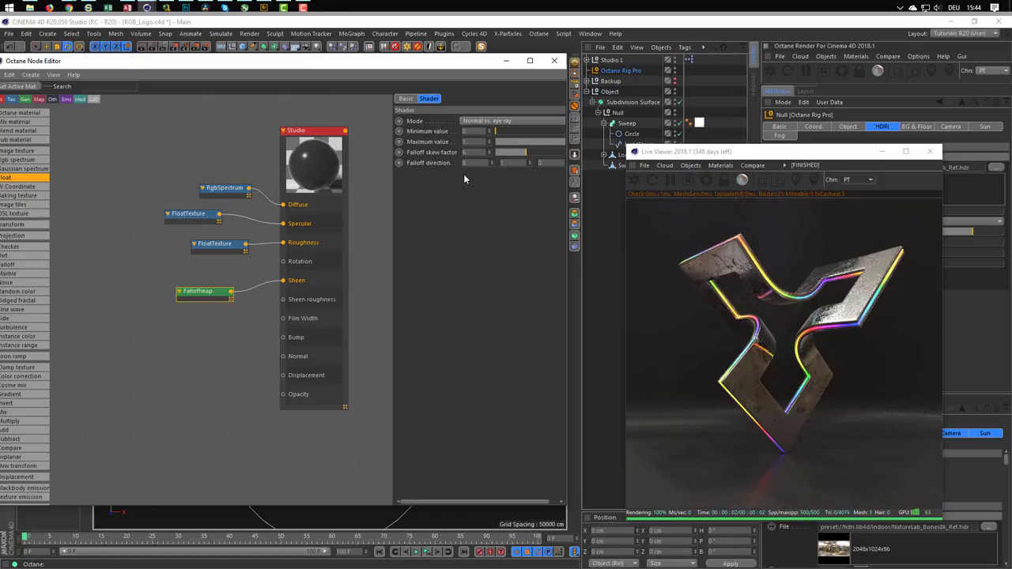
pyautogui.moveTo(283, 280); pyautogui.dragTo(268, 291)
pyautogui.moveTo(204, 292); pyautogui.dragTo(182, 324)
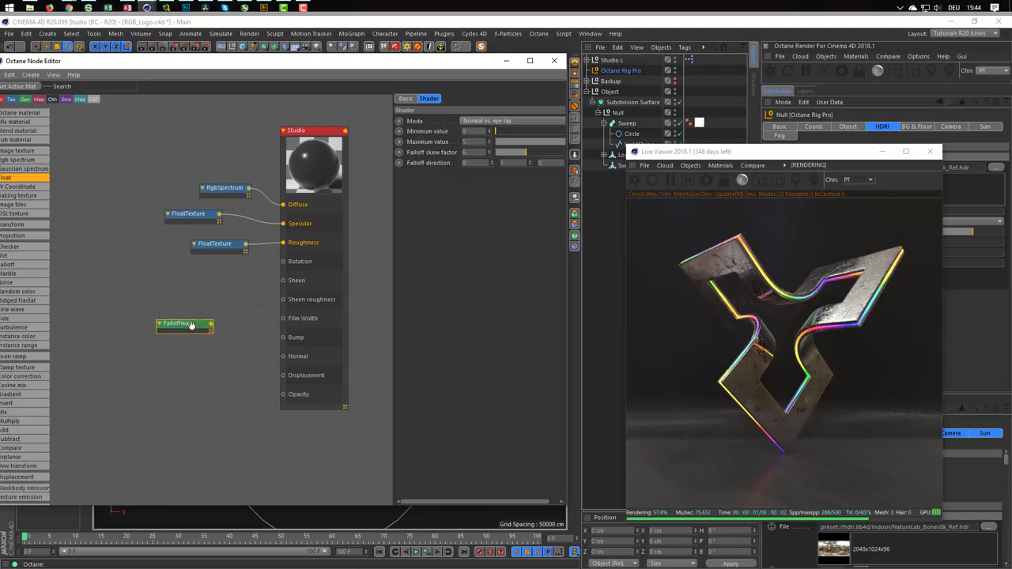
pyautogui.click(23, 215)
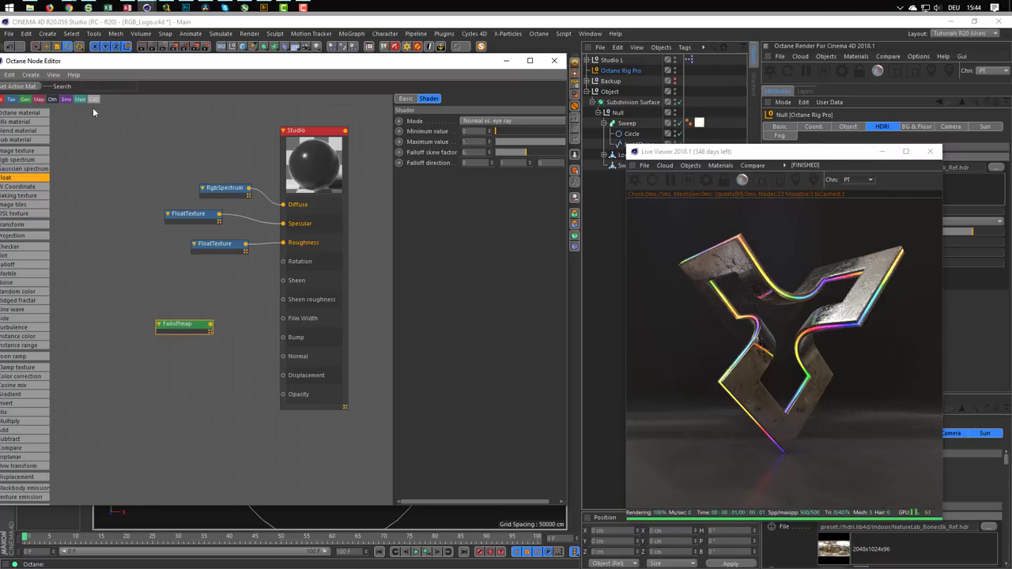
pyautogui.moveTo(120, 70); pyautogui.dragTo(135, 61)
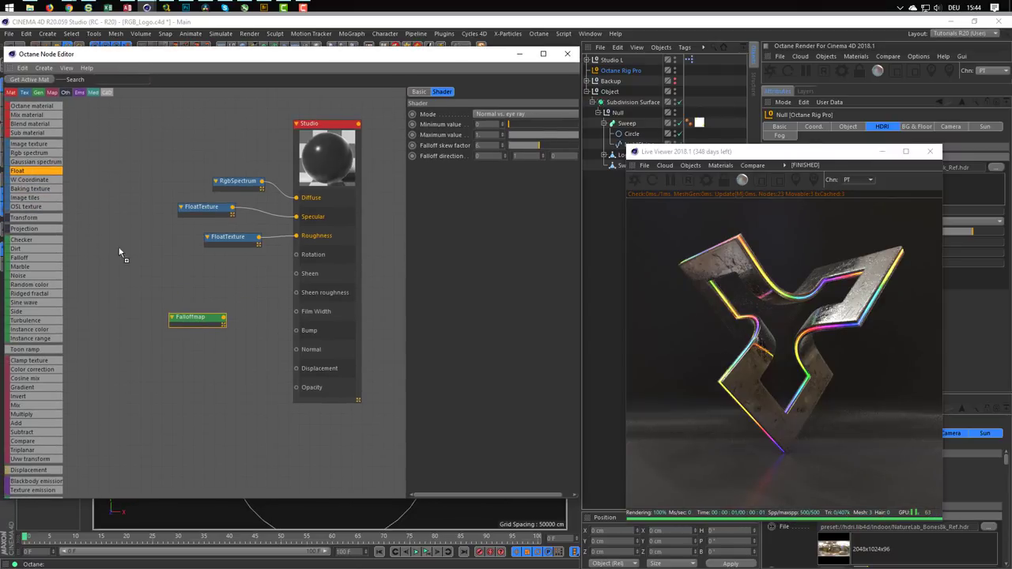
# Step: Connect a new FloatTexture to Sheen and set its value to 0
pyautogui.click(178, 267)
pyautogui.moveTo(233, 269); pyautogui.dragTo(295, 274)
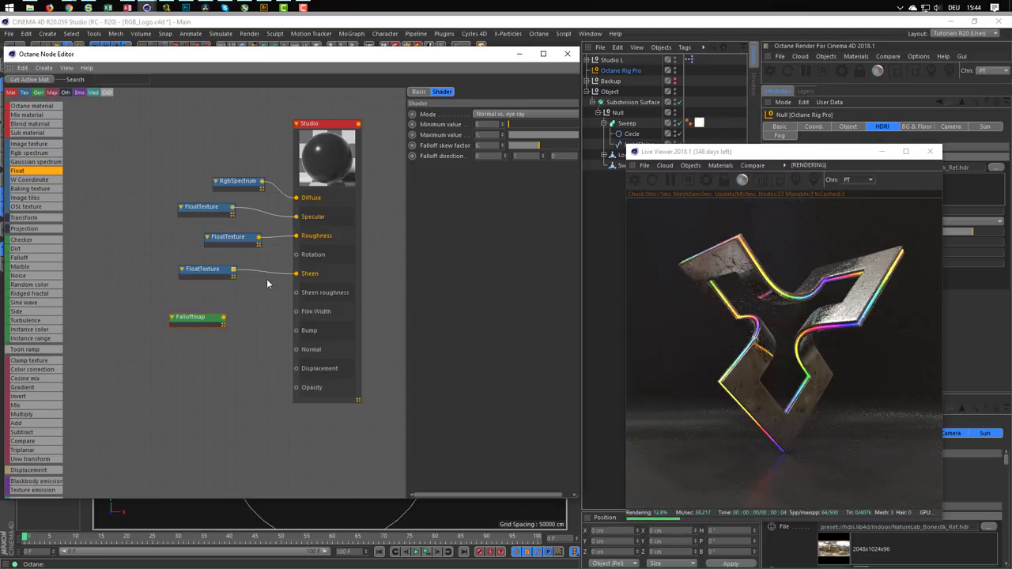
pyautogui.click(217, 270)
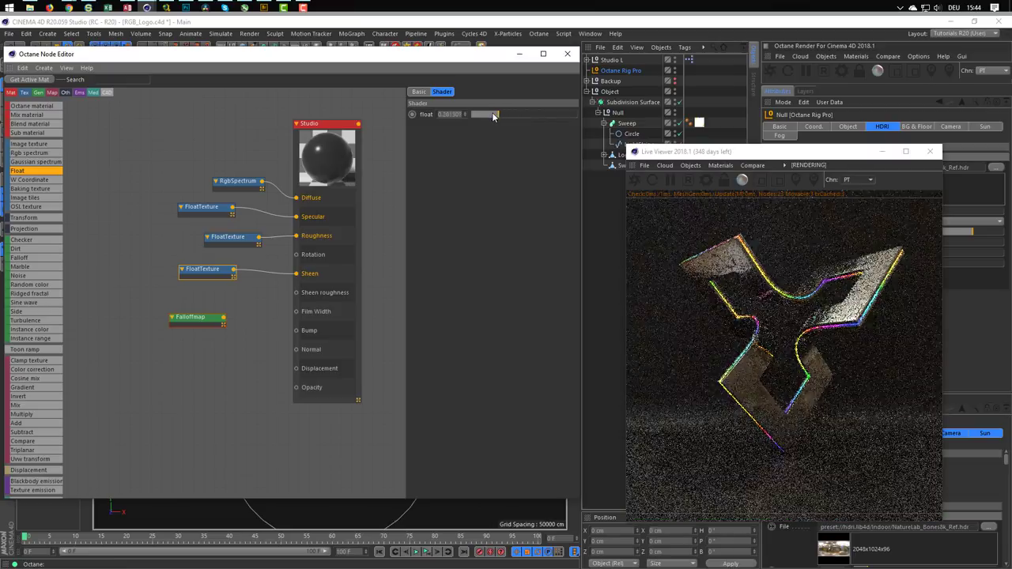
pyautogui.moveTo(465, 114); pyautogui.dragTo(624, 125)
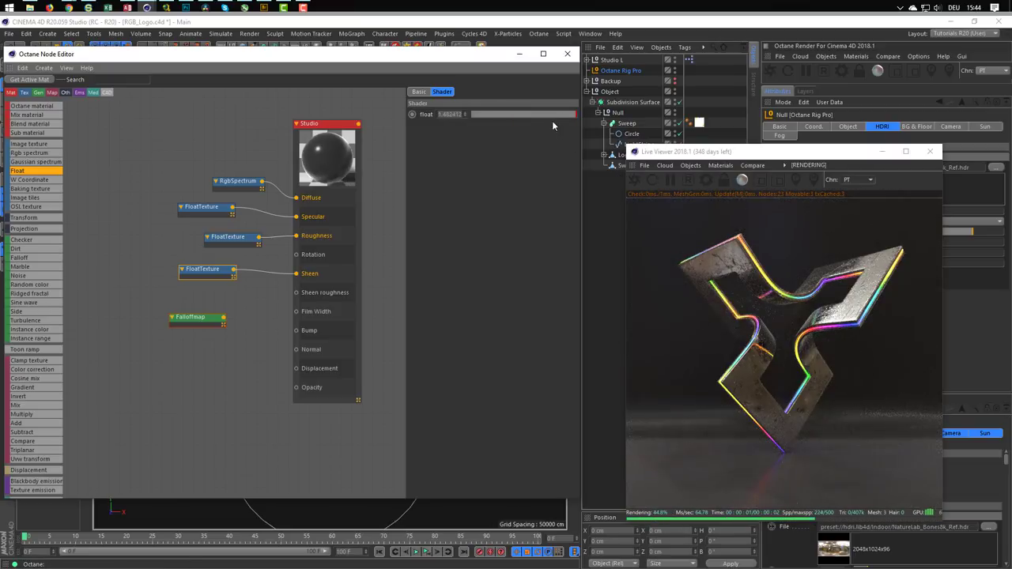
pyautogui.moveTo(624, 125); pyautogui.dragTo(404, 121)
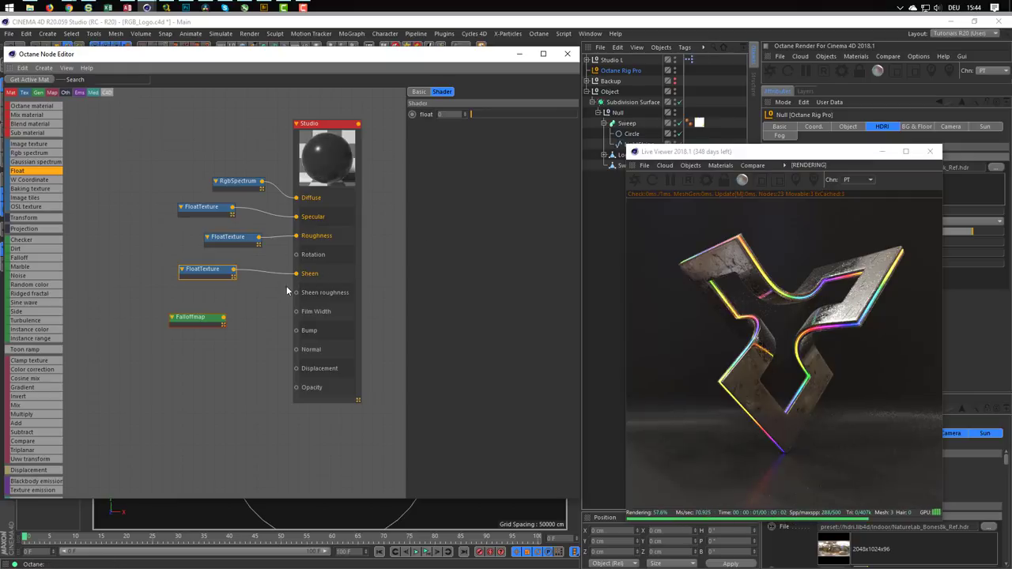
pyautogui.moveTo(211, 269); pyautogui.dragTo(229, 277)
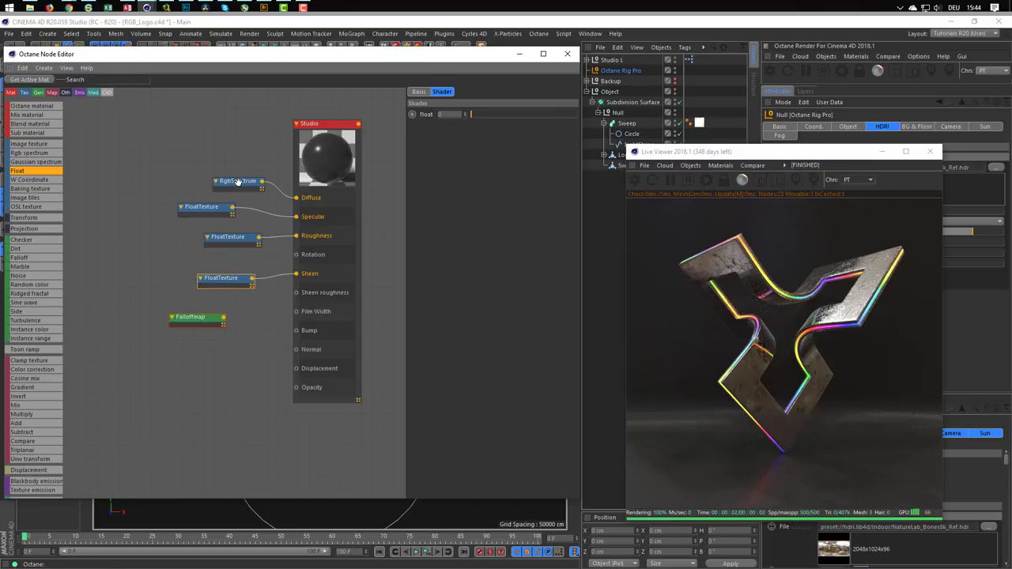
# Step: Set the Studio material's Index to 1.14359
pyautogui.click(321, 120)
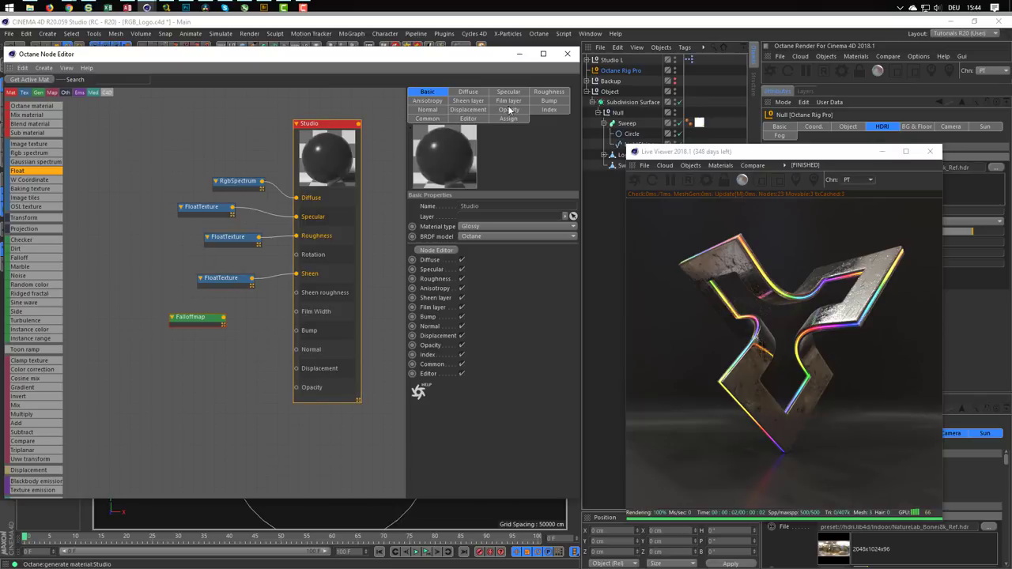
pyautogui.click(546, 109)
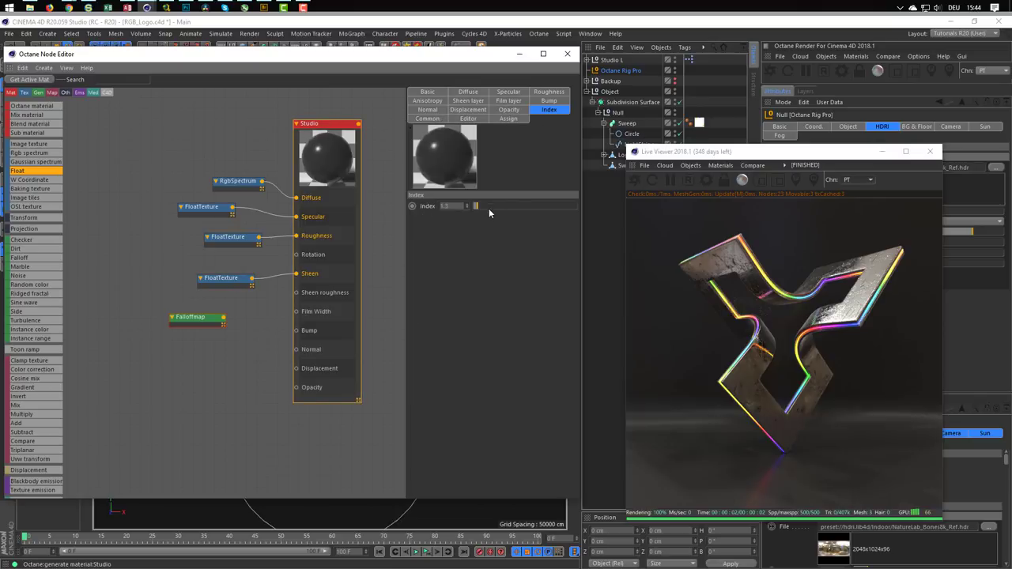
pyautogui.moveTo(476, 208); pyautogui.dragTo(477, 209)
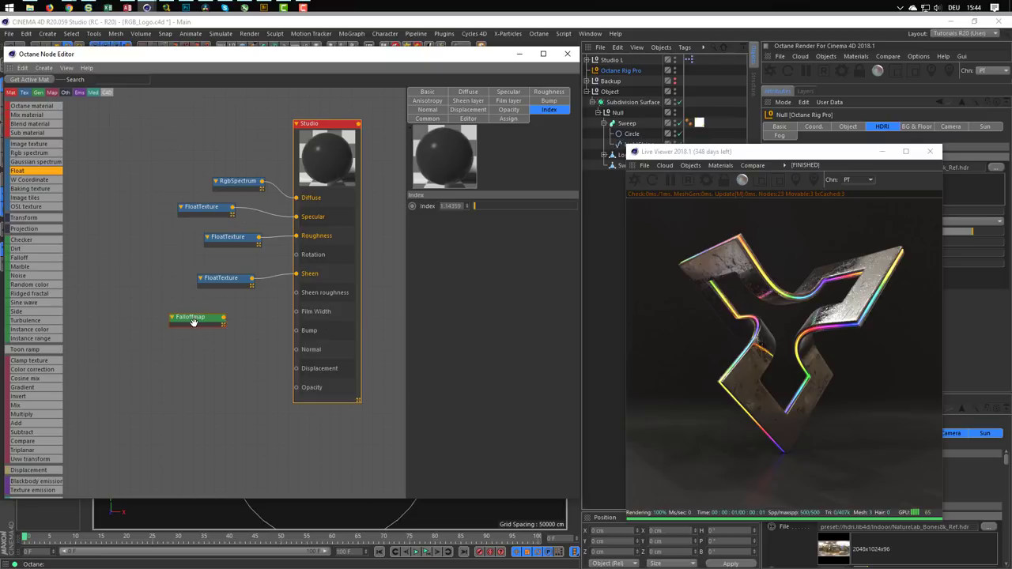
# Step: Swap the FloatTexture out of Sheen and wire the Falloff map in instead
pyautogui.moveTo(193, 322); pyautogui.dragTo(201, 317)
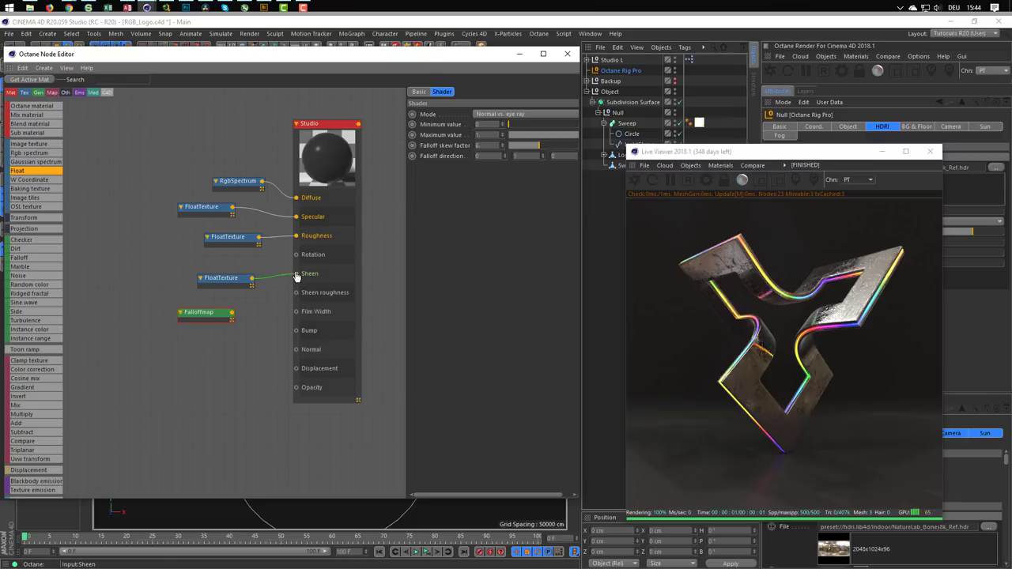
pyautogui.moveTo(296, 276); pyautogui.dragTo(183, 270)
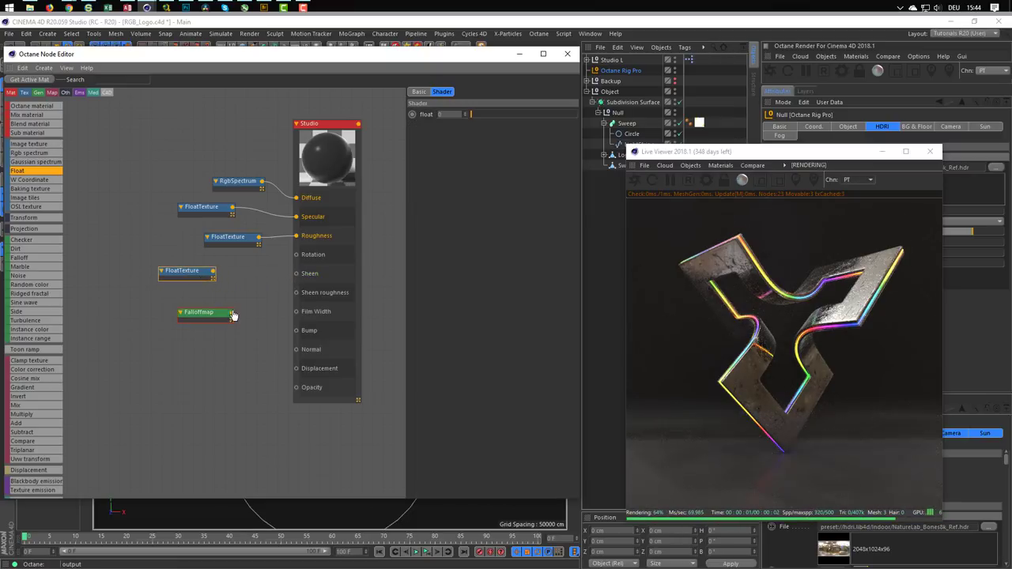
pyautogui.moveTo(232, 313); pyautogui.dragTo(296, 273)
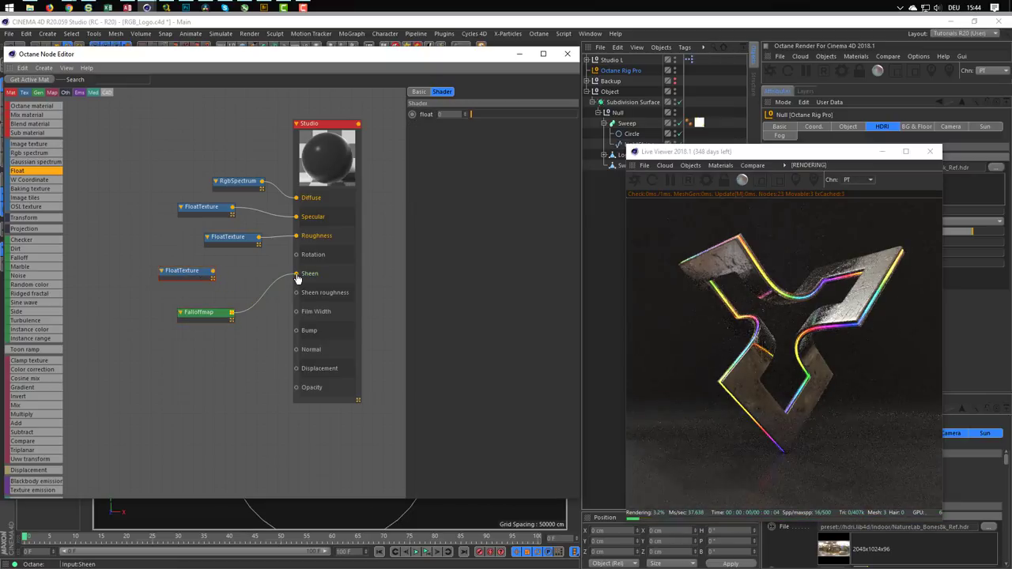
# Step: Try the falloff's 90deg and 180deg modes, restore Normal vs. eye ray, then unplug it from Sheen
pyautogui.click(214, 313)
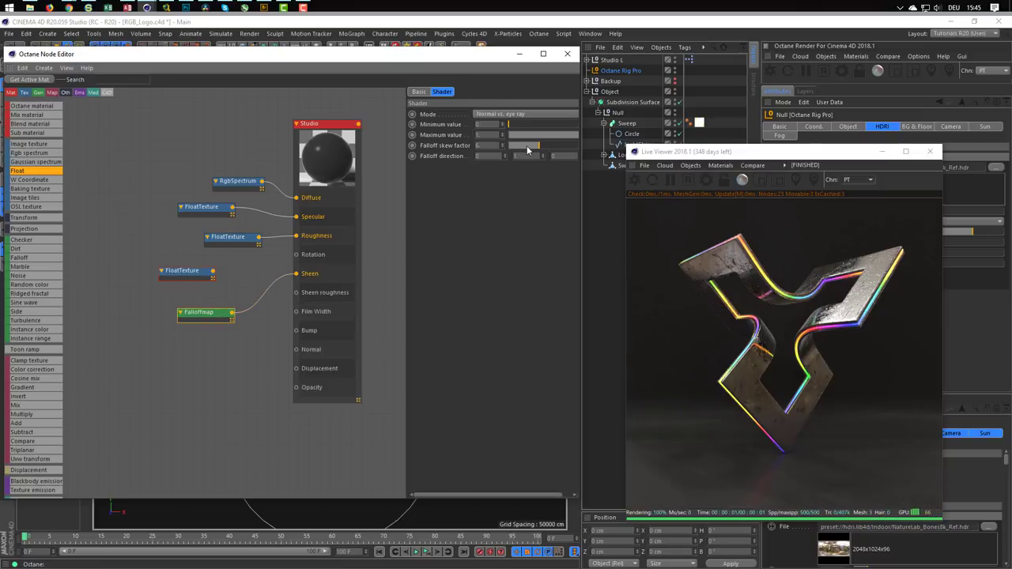
pyautogui.click(510, 114)
pyautogui.click(529, 135)
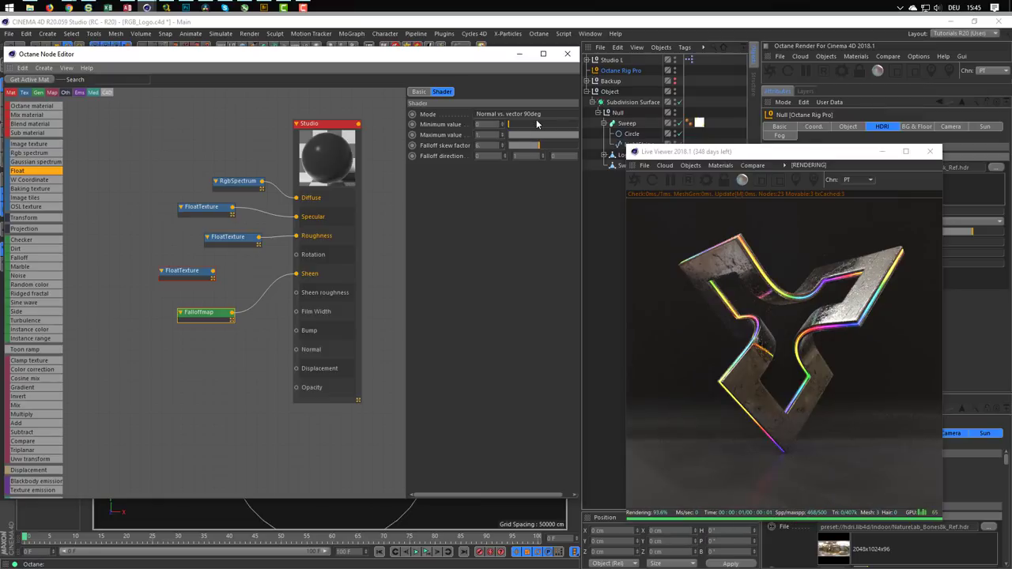
pyautogui.click(540, 114)
pyautogui.click(531, 146)
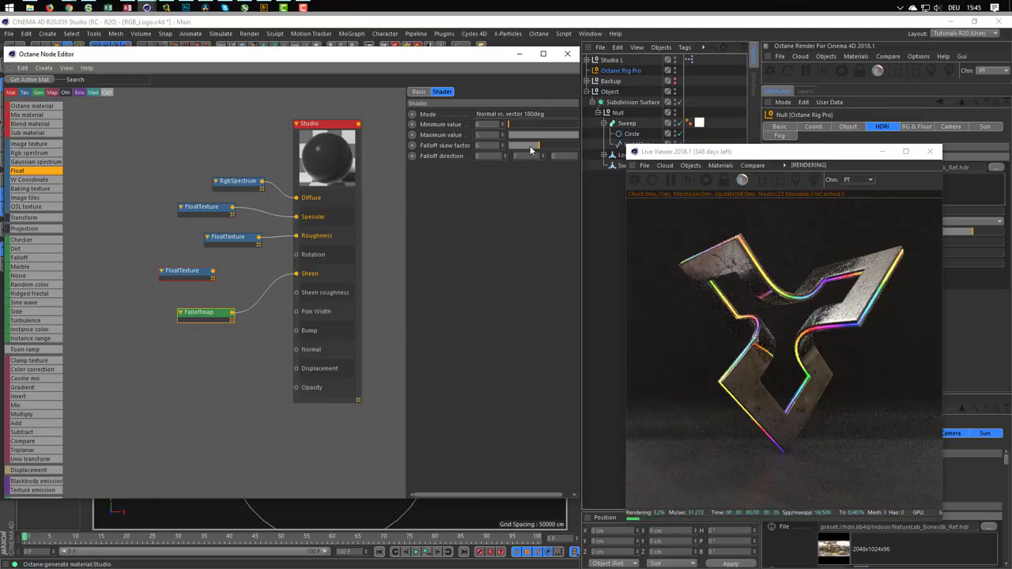
pyautogui.click(543, 115)
pyautogui.click(510, 125)
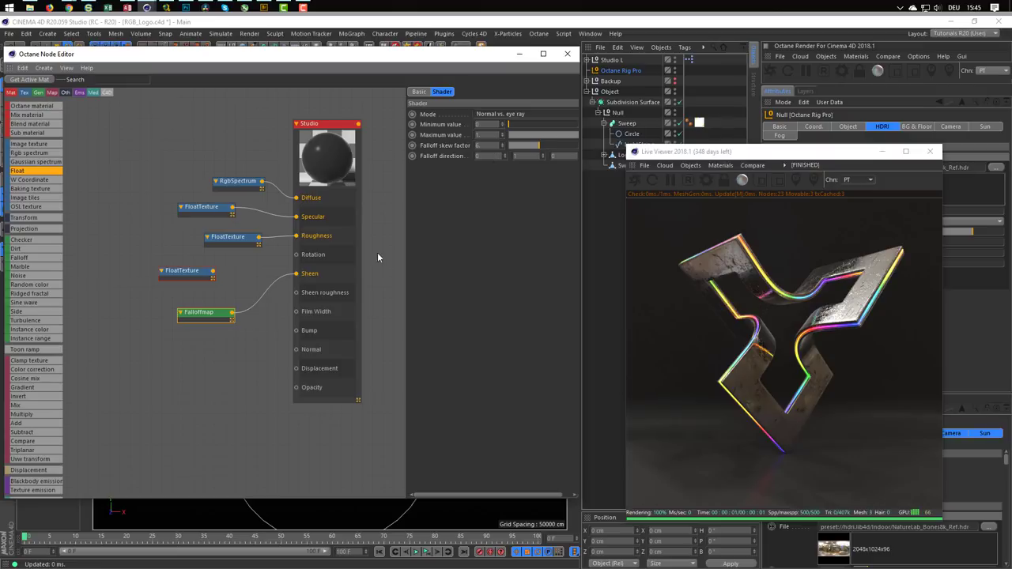
pyautogui.moveTo(296, 274); pyautogui.dragTo(273, 292)
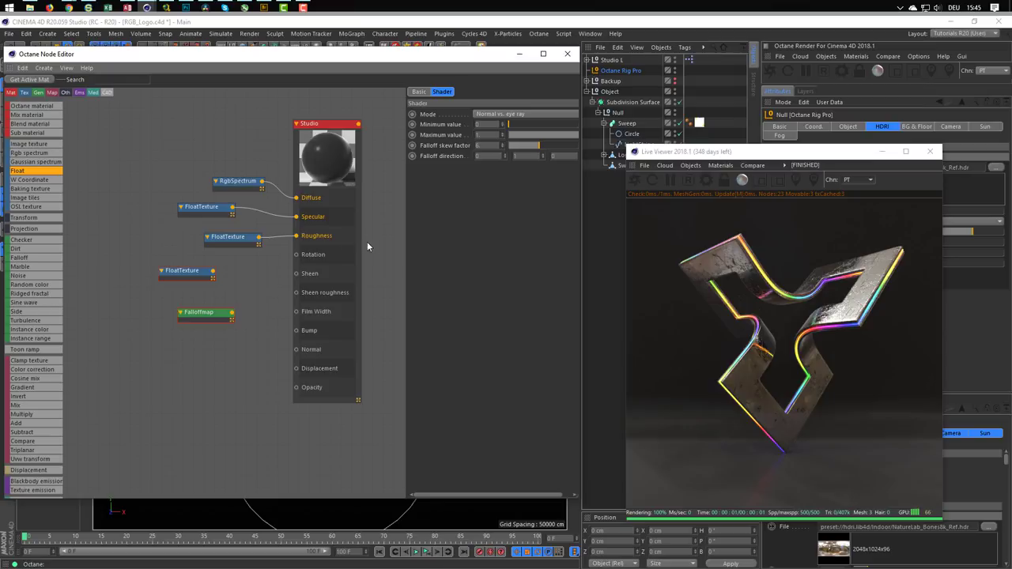
# Step: Switch to the Right view and slide the Studio L backdrop right along X
pyautogui.click(567, 53)
pyautogui.middleClick(395, 289)
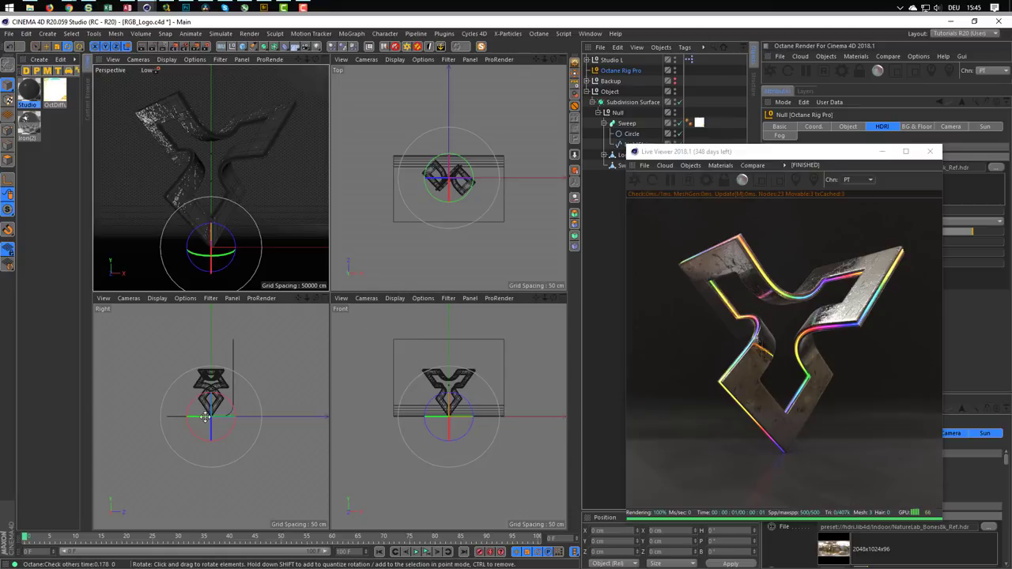
pyautogui.middleClick(303, 362)
pyautogui.scroll(3, 408, 271)
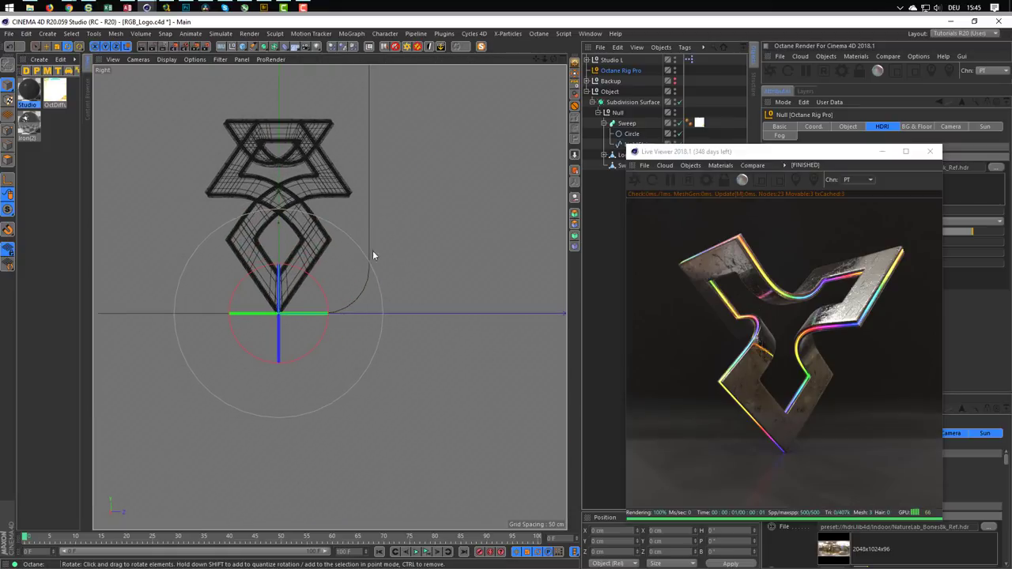
pyautogui.click(611, 60)
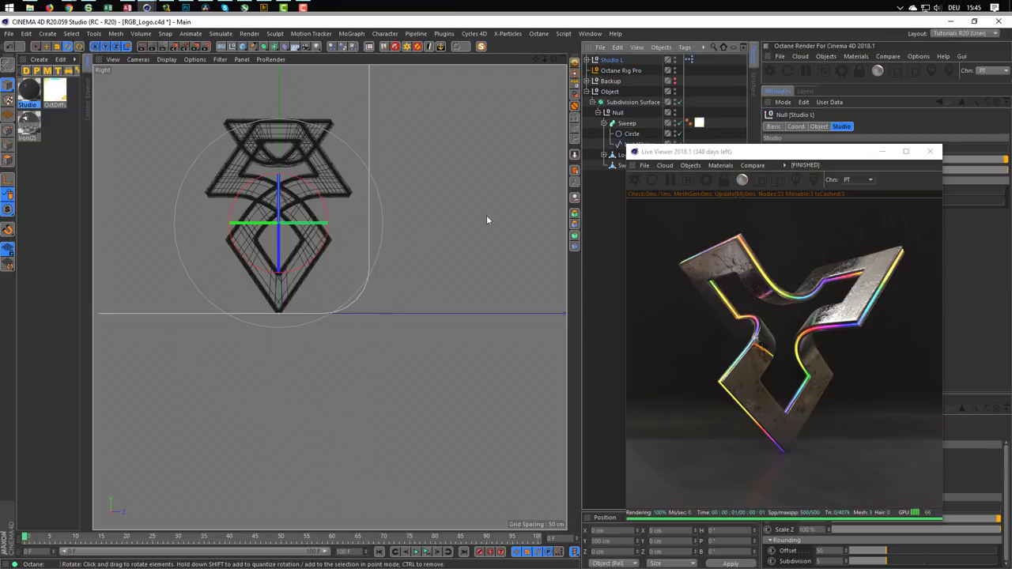
pyautogui.press('e')
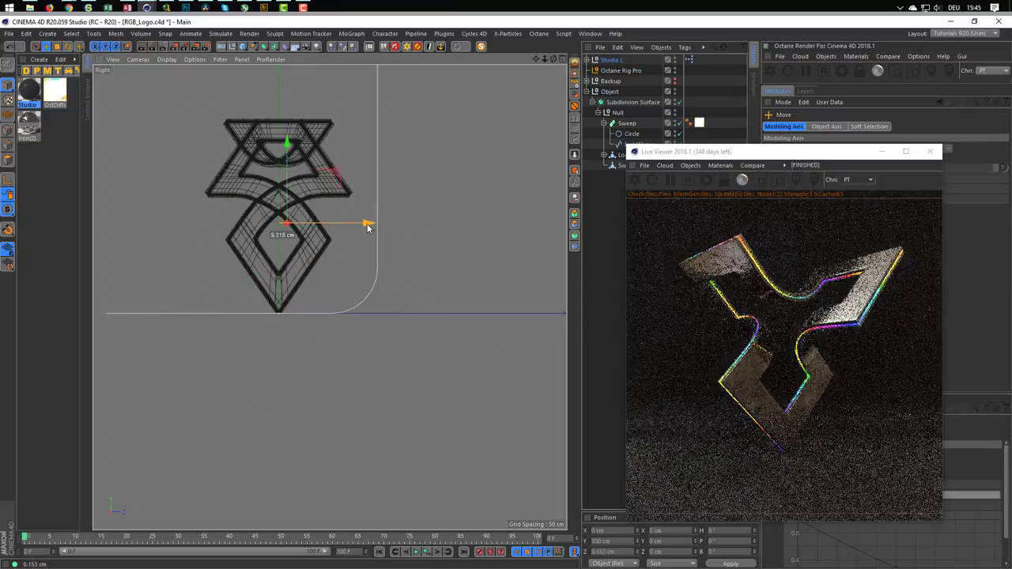
pyautogui.moveTo(372, 223); pyautogui.dragTo(441, 232)
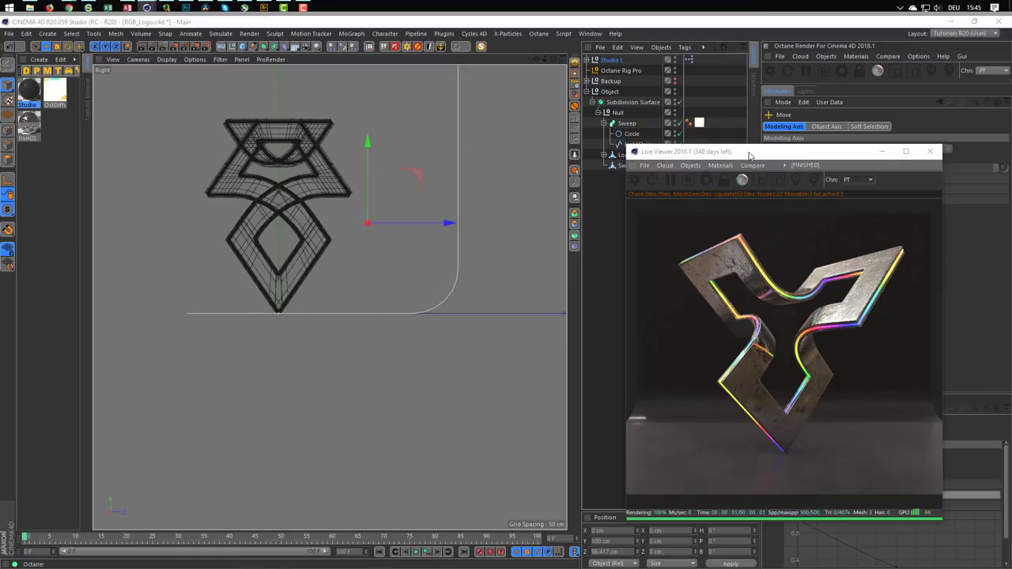
# Step: Scale the Studio light to about 182% X and 210% Y, nudging Z up
pyautogui.moveTo(751, 154)
pyautogui.mouseDown()
pyautogui.moveTo(663, 207)
pyautogui.moveTo(646, 197)
pyautogui.mouseUp()
pyautogui.click(625, 60)
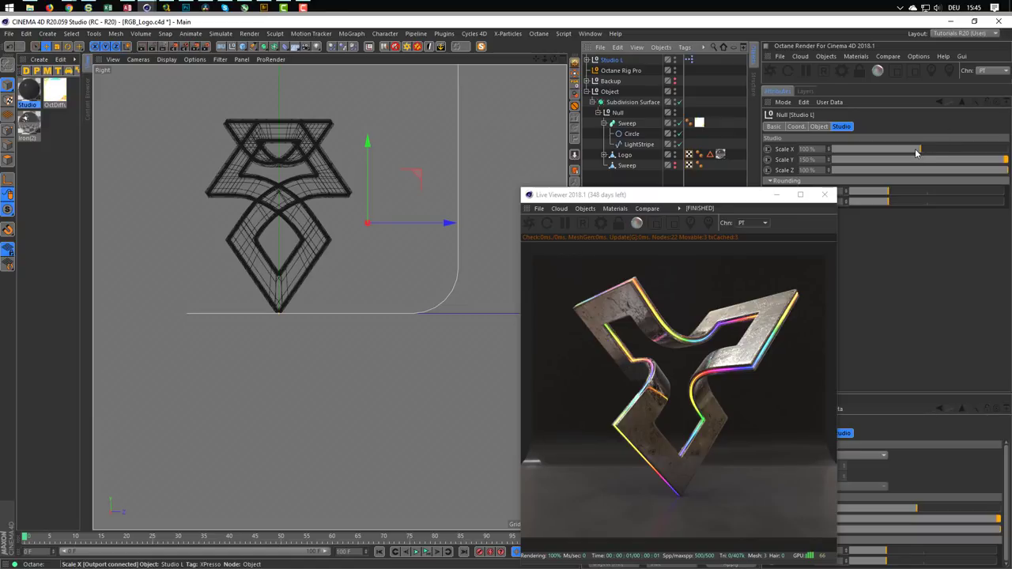
pyautogui.moveTo(919, 150); pyautogui.dragTo(994, 149)
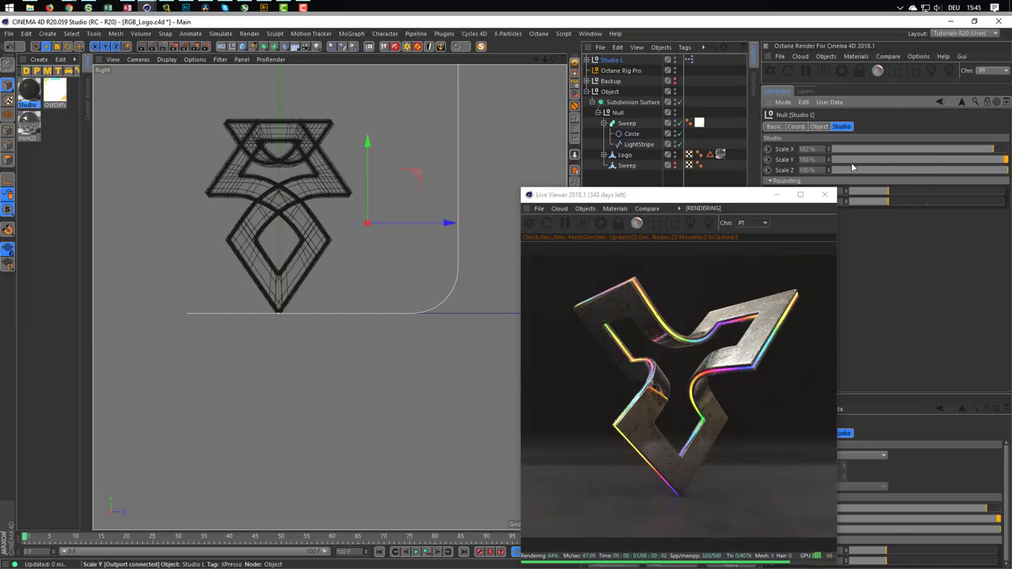
pyautogui.moveTo(829, 160); pyautogui.dragTo(831, 186)
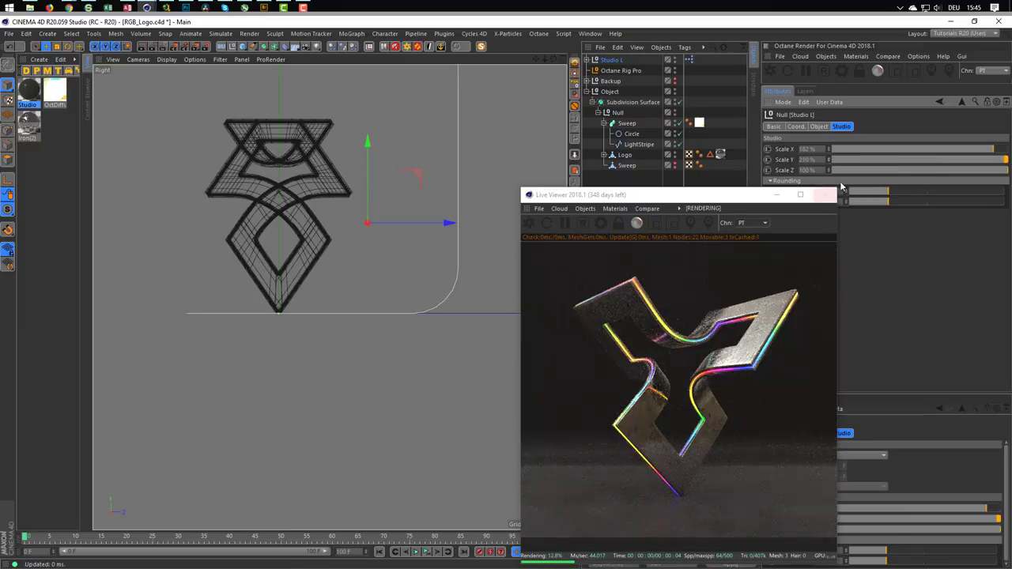
pyautogui.moveTo(829, 170); pyautogui.dragTo(828, 181)
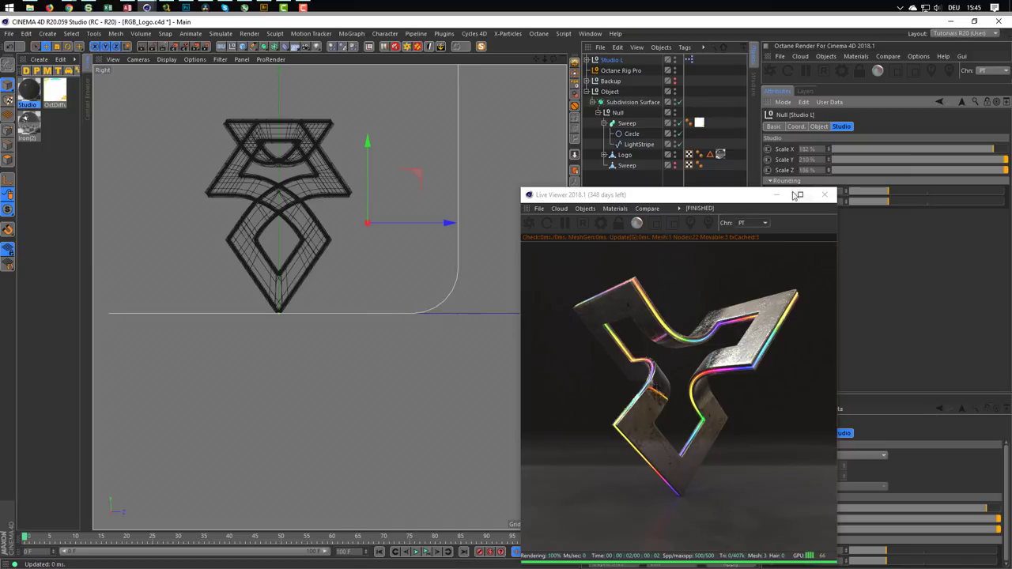
# Step: Set the light's Rounding Offset to 156 and Rounding Subdivision to 15
pyautogui.click(736, 198)
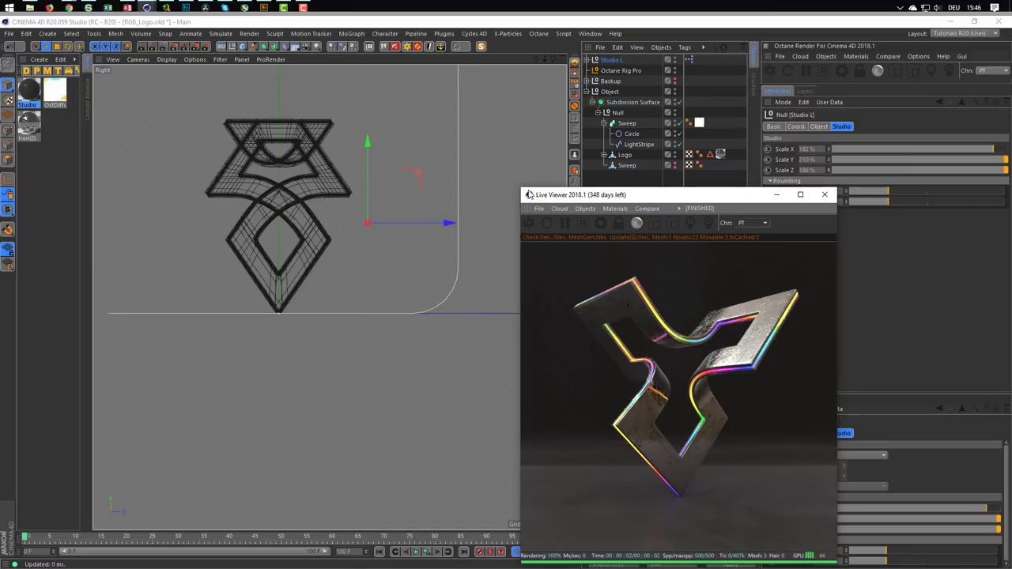
pyautogui.moveTo(590, 198)
pyautogui.mouseDown()
pyautogui.moveTo(526, 193)
pyautogui.moveTo(529, 176)
pyautogui.mouseUp()
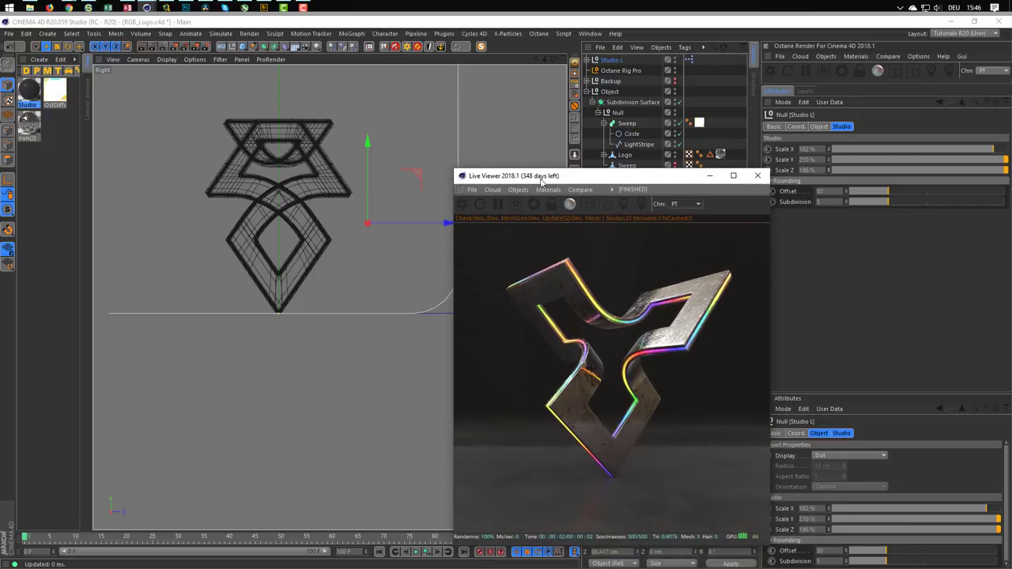
pyautogui.moveTo(887, 194); pyautogui.dragTo(972, 194)
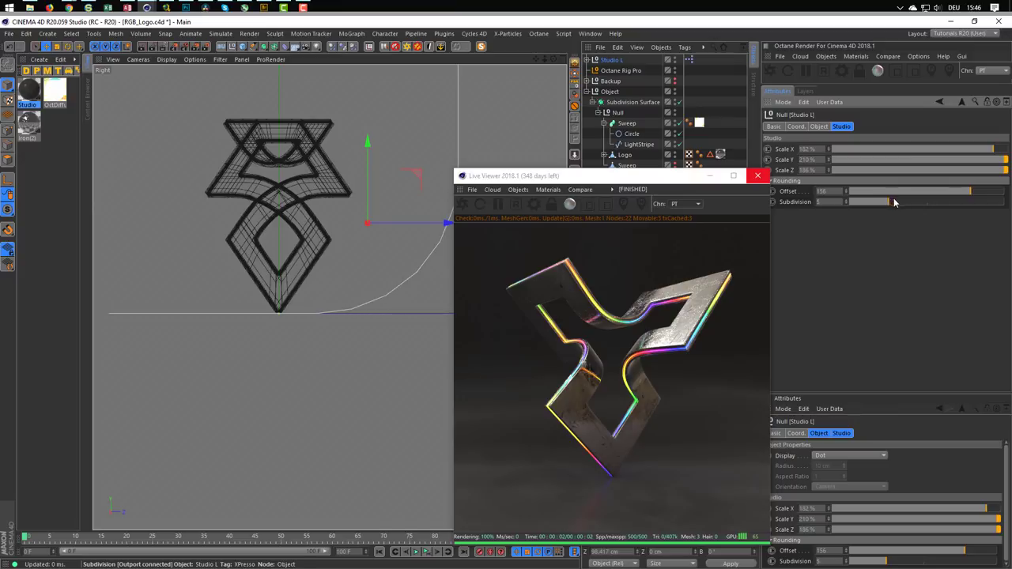
pyautogui.moveTo(894, 203); pyautogui.dragTo(964, 204)
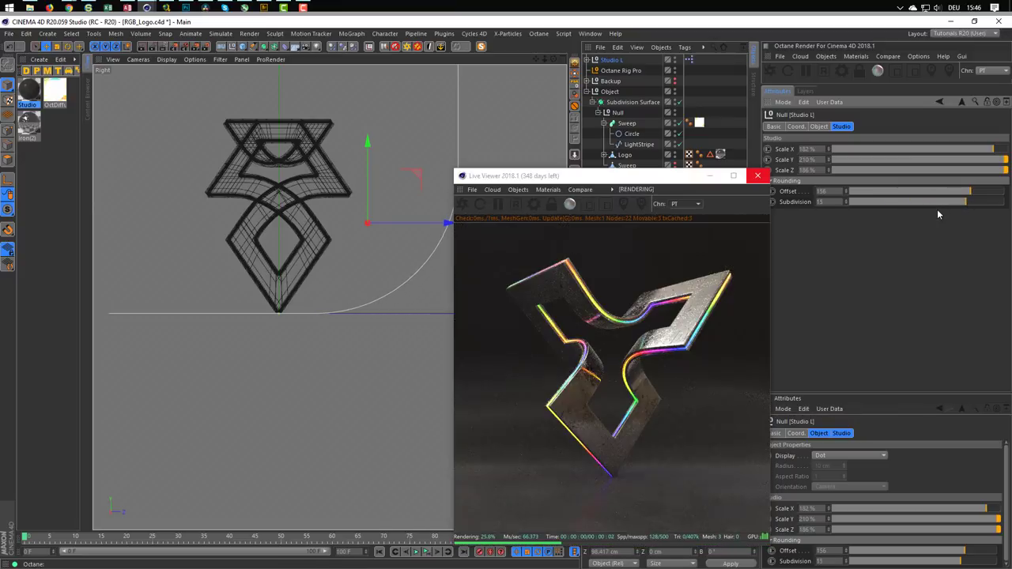
# Step: Try sliding the light further right (undone), then raise its Scale Z to 217%
pyautogui.moveTo(680, 175); pyautogui.dragTo(831, 173)
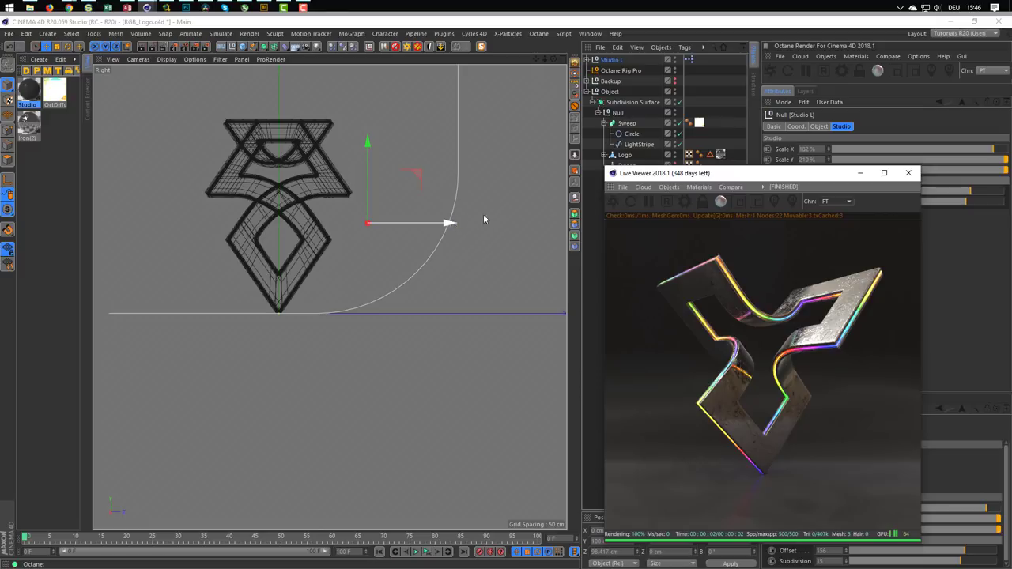
pyautogui.moveTo(448, 223)
pyautogui.mouseDown()
pyautogui.moveTo(519, 234)
pyautogui.moveTo(348, 234)
pyautogui.moveTo(464, 232)
pyautogui.moveTo(451, 237)
pyautogui.moveTo(511, 222)
pyautogui.moveTo(426, 226)
pyautogui.moveTo(504, 232)
pyautogui.mouseUp()
pyautogui.hotkey('ctrl', 'z')
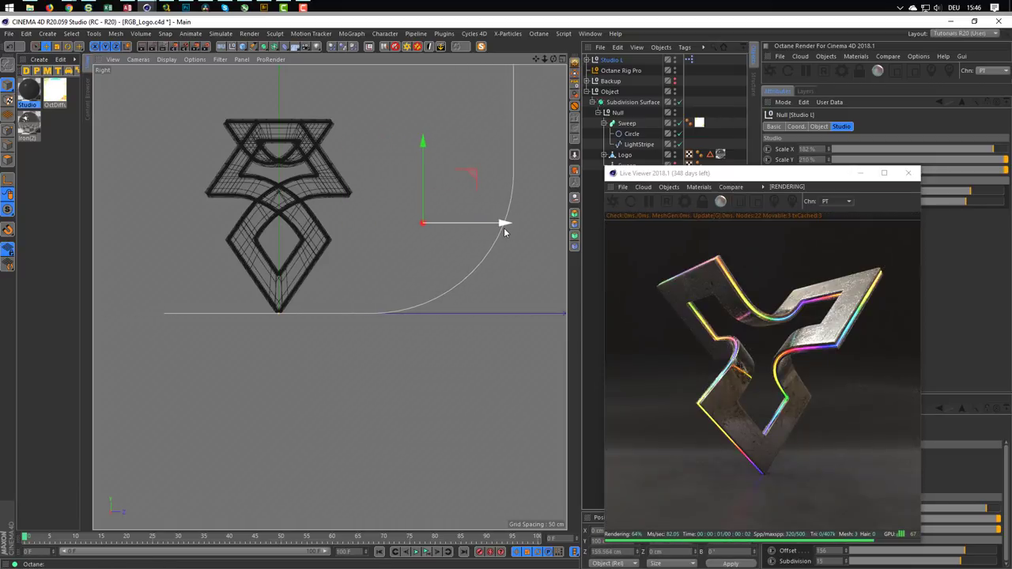
pyautogui.moveTo(720, 175); pyautogui.dragTo(525, 165)
pyautogui.moveTo(829, 173); pyautogui.dragTo(841, 170)
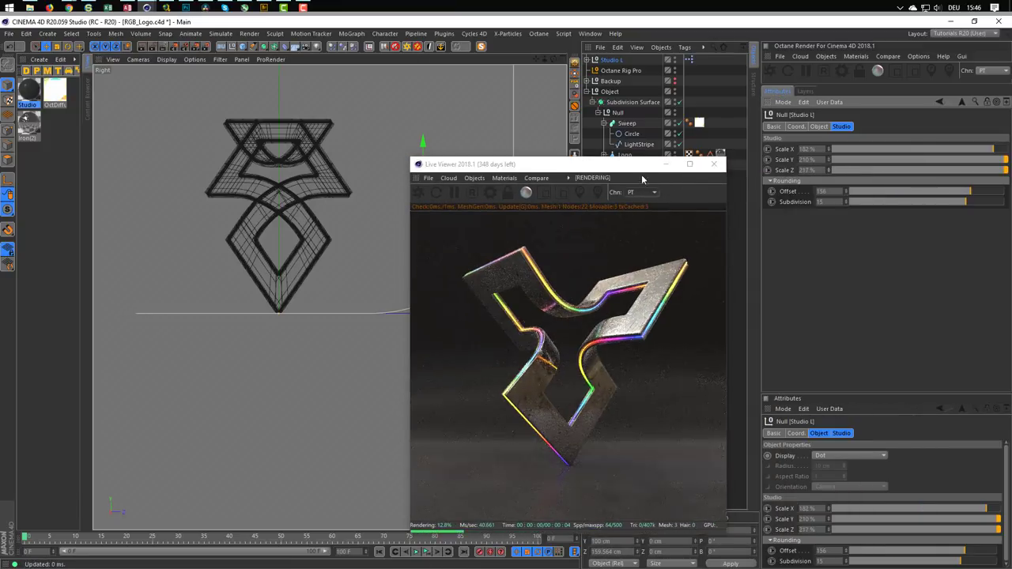
pyautogui.moveTo(626, 169); pyautogui.dragTo(832, 150)
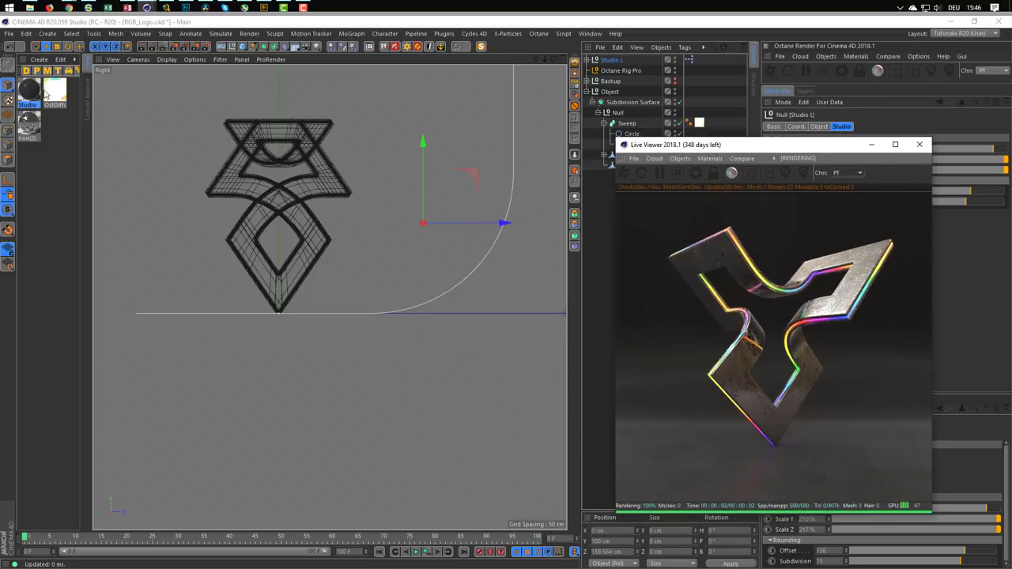
# Step: Open the Studio material's node graph and wire the Falloffmap into its Sheen input
pyautogui.click(33, 91)
pyautogui.click(856, 56)
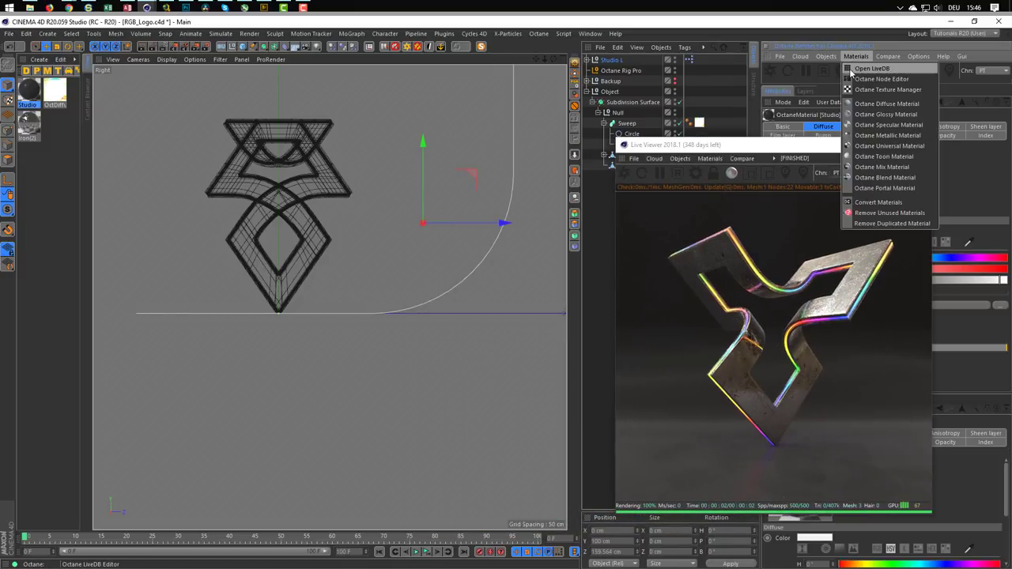
pyautogui.click(876, 79)
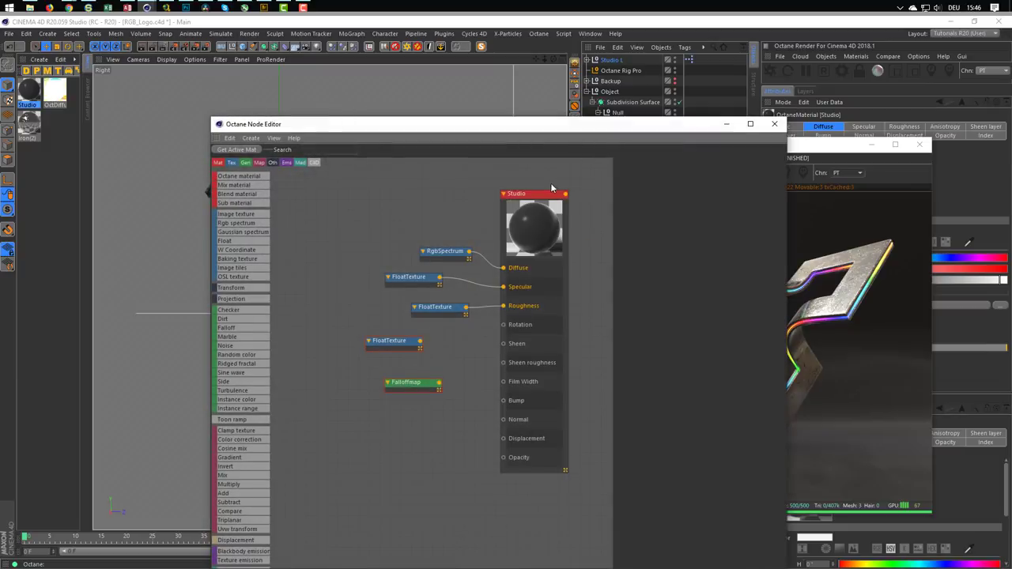
pyautogui.moveTo(533, 129); pyautogui.dragTo(361, 65)
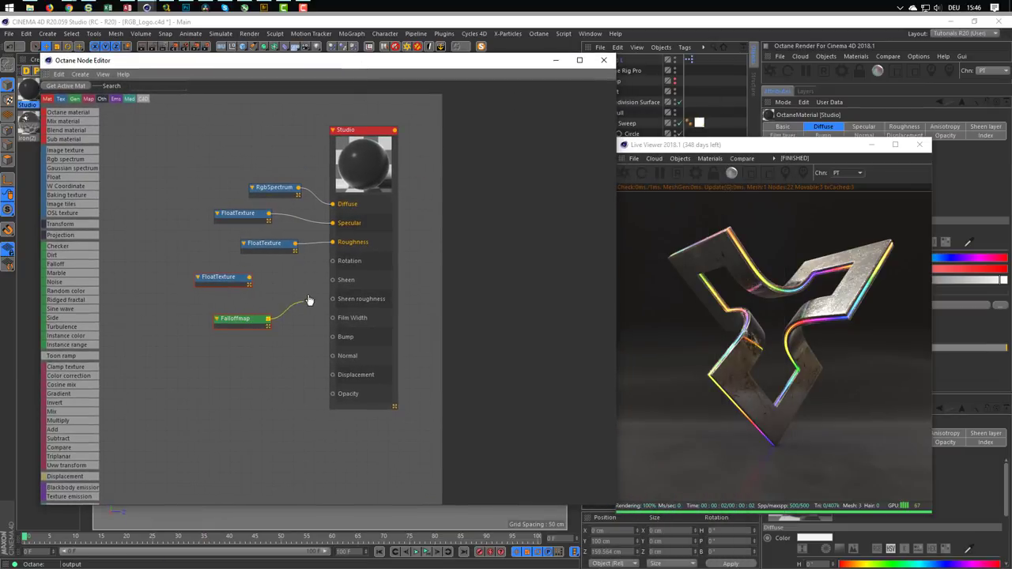
pyautogui.moveTo(332, 285); pyautogui.dragTo(332, 283)
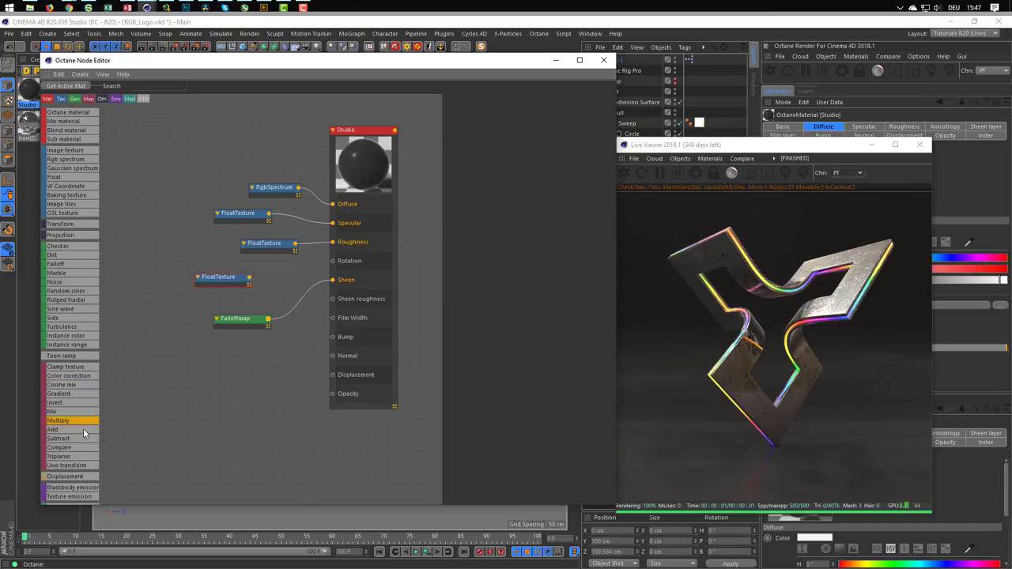
# Step: Load the OctDiffuse material into the Octane Node Editor to show its graph
pyautogui.moveTo(147, 71); pyautogui.dragTo(191, 66)
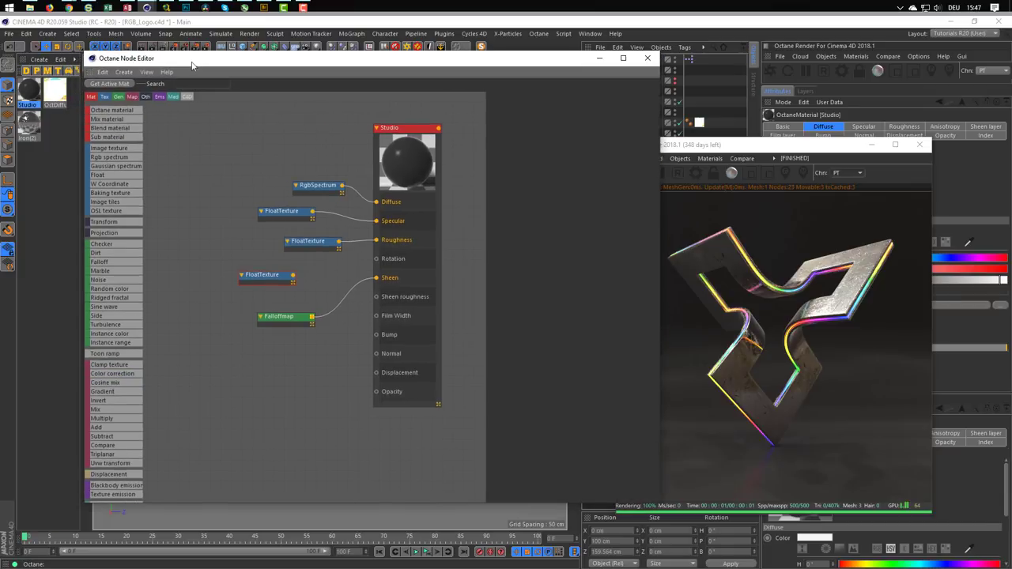
pyautogui.click(67, 95)
pyautogui.moveTo(314, 61); pyautogui.dragTo(260, 61)
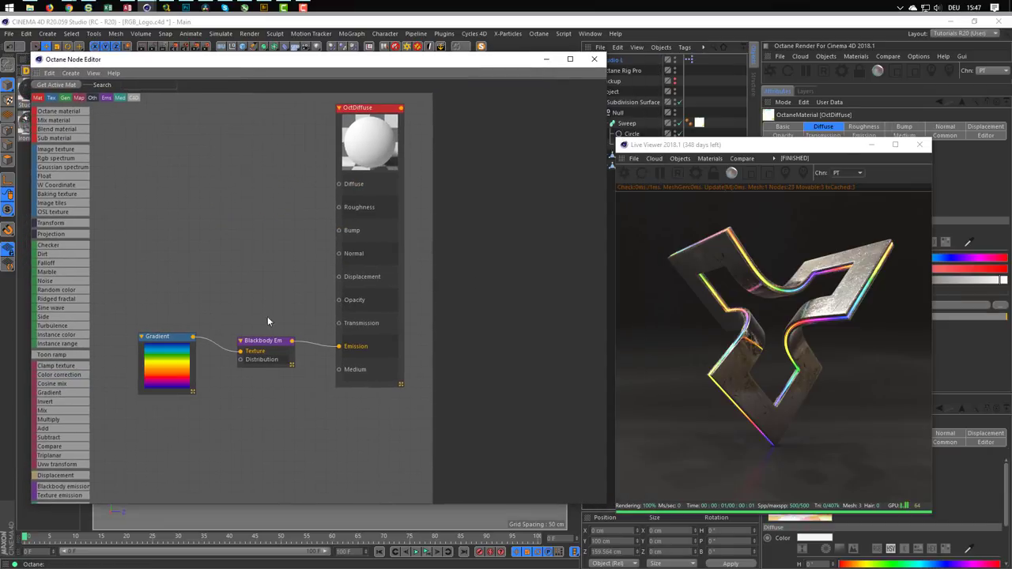
# Step: Raise the Blackbody emission node's Power to about 35.78, then settle it at 8.445
pyautogui.click(272, 341)
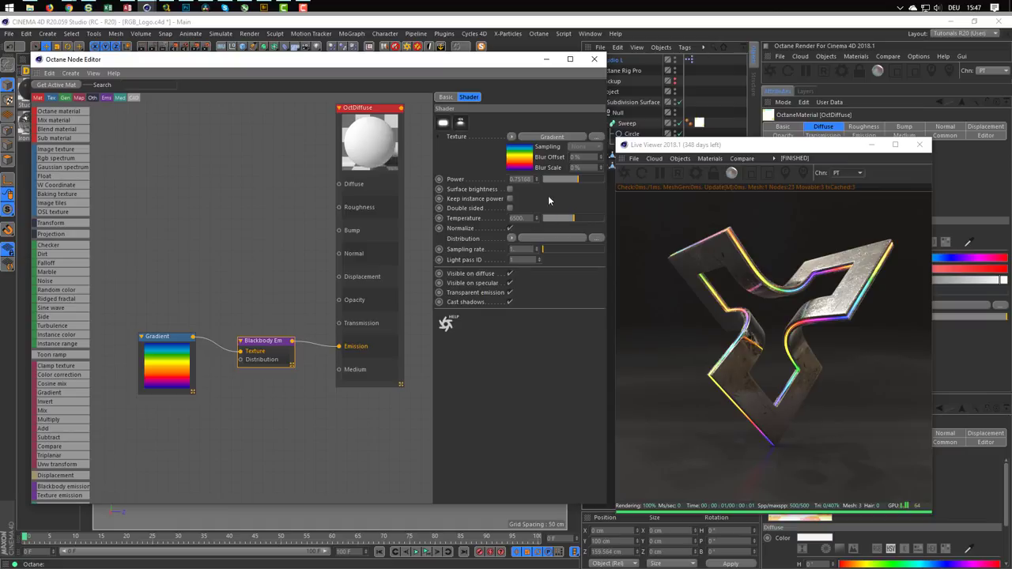
pyautogui.moveTo(579, 181); pyautogui.dragTo(594, 183)
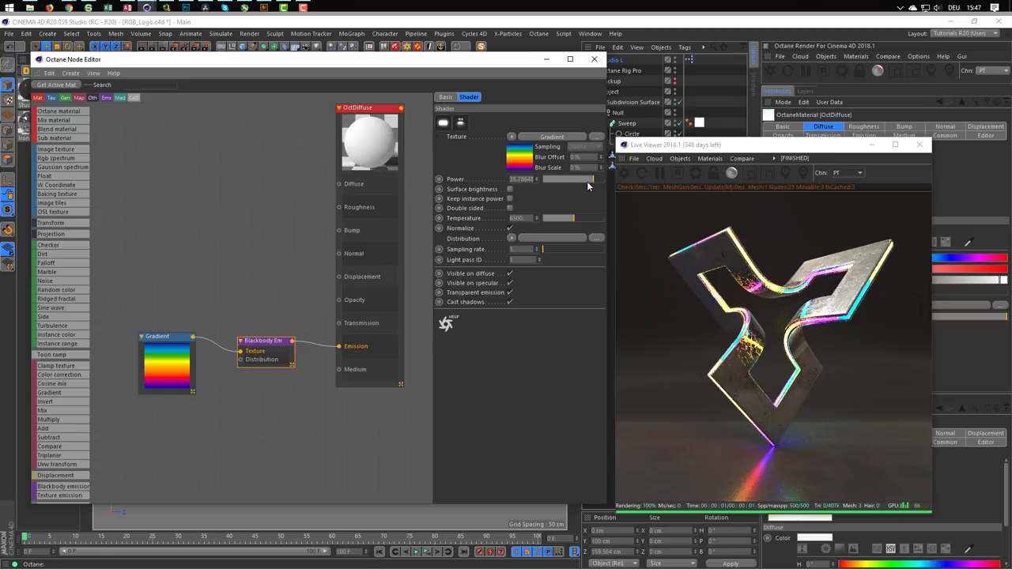
pyautogui.moveTo(585, 181); pyautogui.dragTo(588, 185)
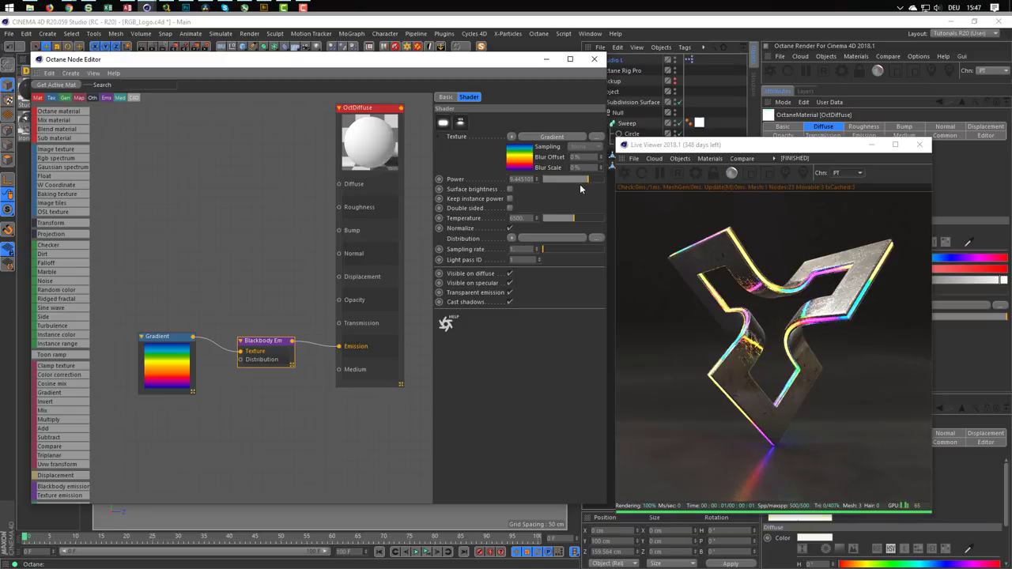
# Step: Move the render preview aside and close the Octane Node Editor
pyautogui.moveTo(754, 148)
pyautogui.mouseDown()
pyautogui.moveTo(571, 126)
pyautogui.moveTo(436, 148)
pyautogui.mouseUp()
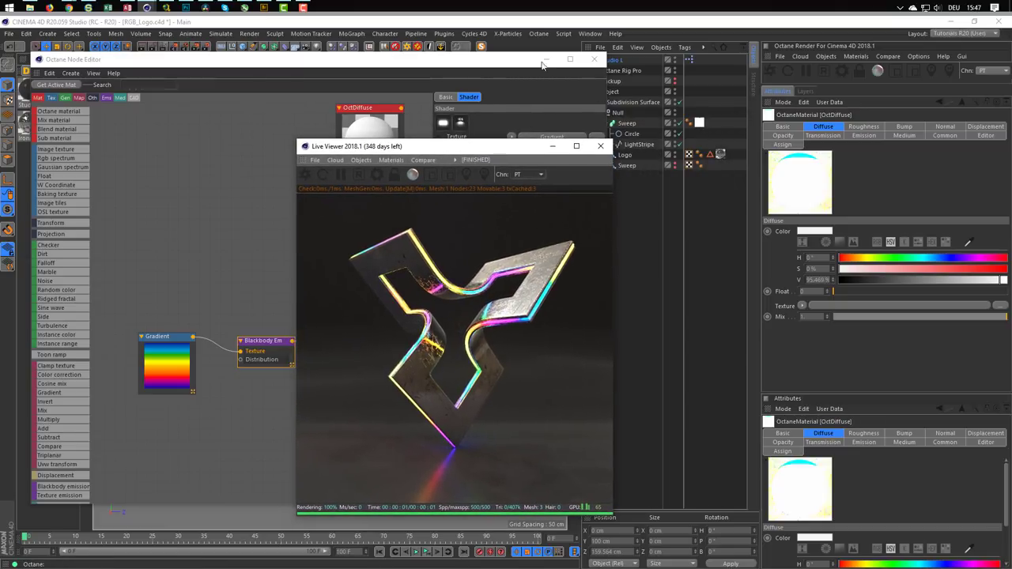
pyautogui.moveTo(485, 61); pyautogui.dragTo(423, 54)
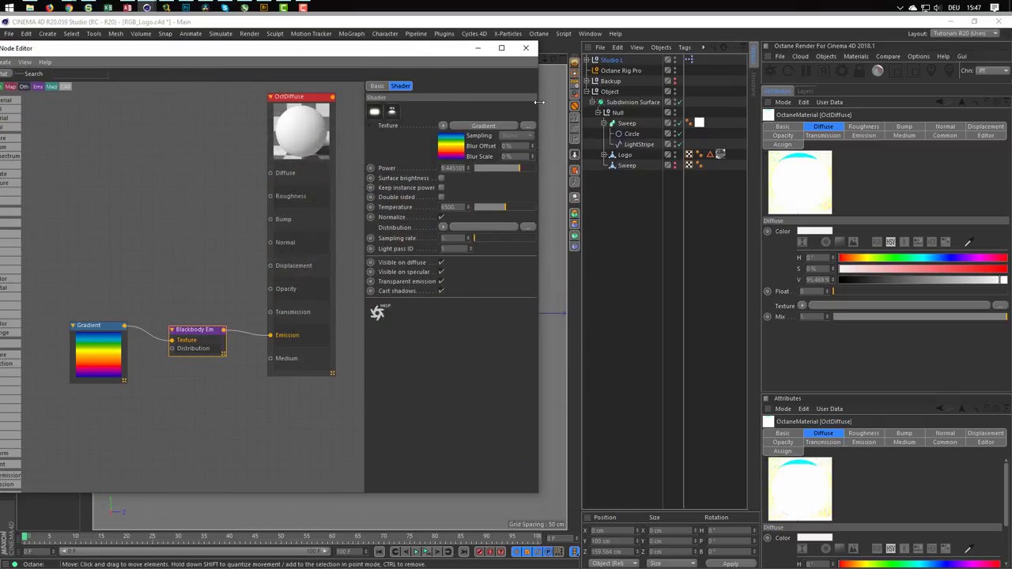
pyautogui.click(526, 48)
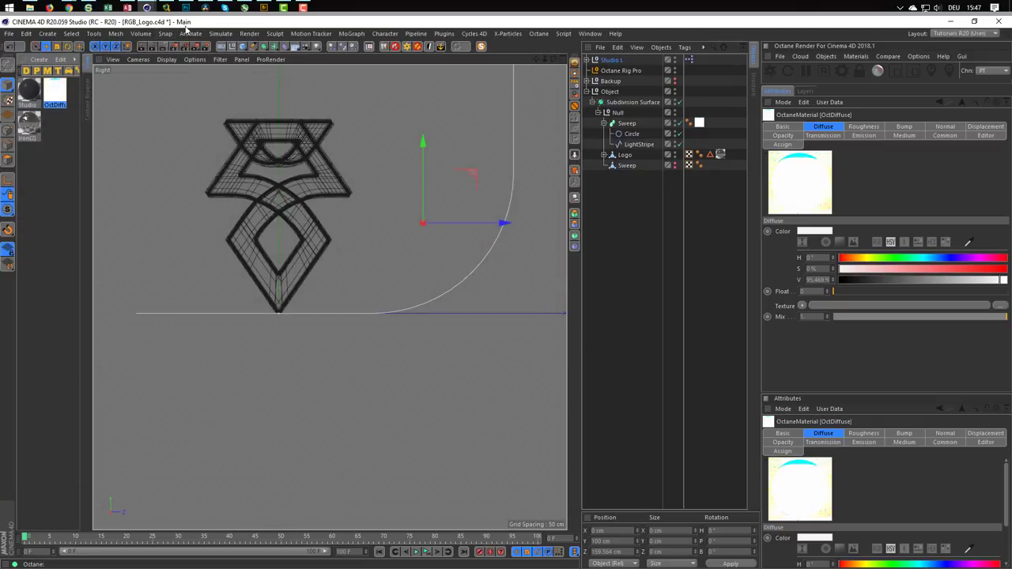
pyautogui.moveTo(146, 8)
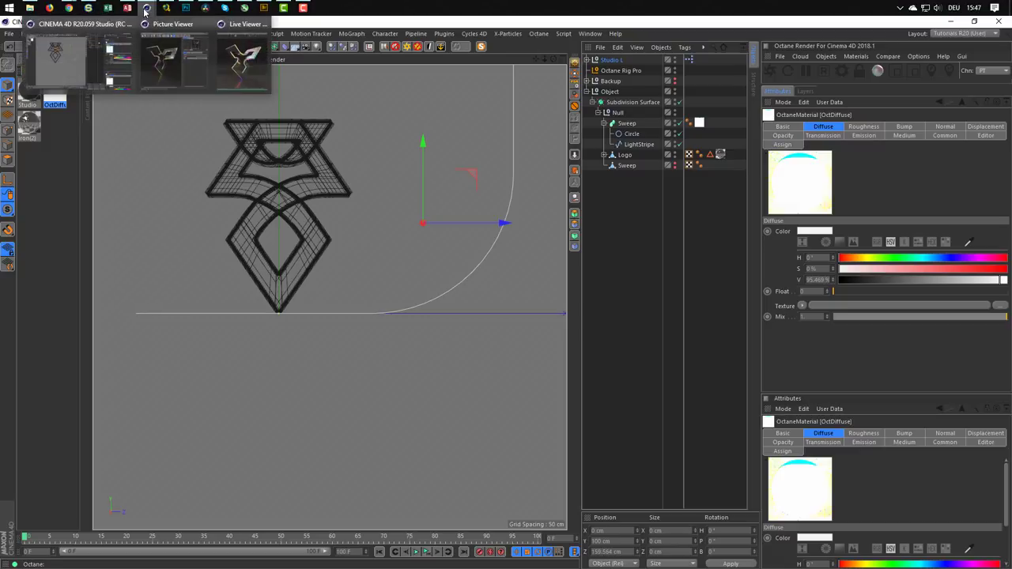
# Step: Enable the Octane Rig Pro camera's post processing, glare power near zero, bloom power about 1.83
pyautogui.click(242, 56)
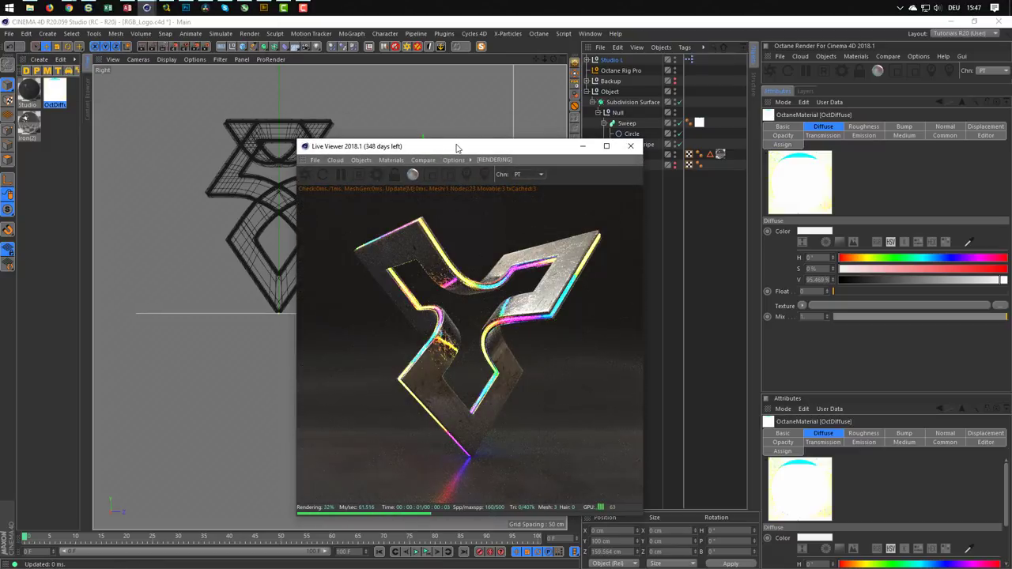
pyautogui.moveTo(457, 148); pyautogui.dragTo(467, 153)
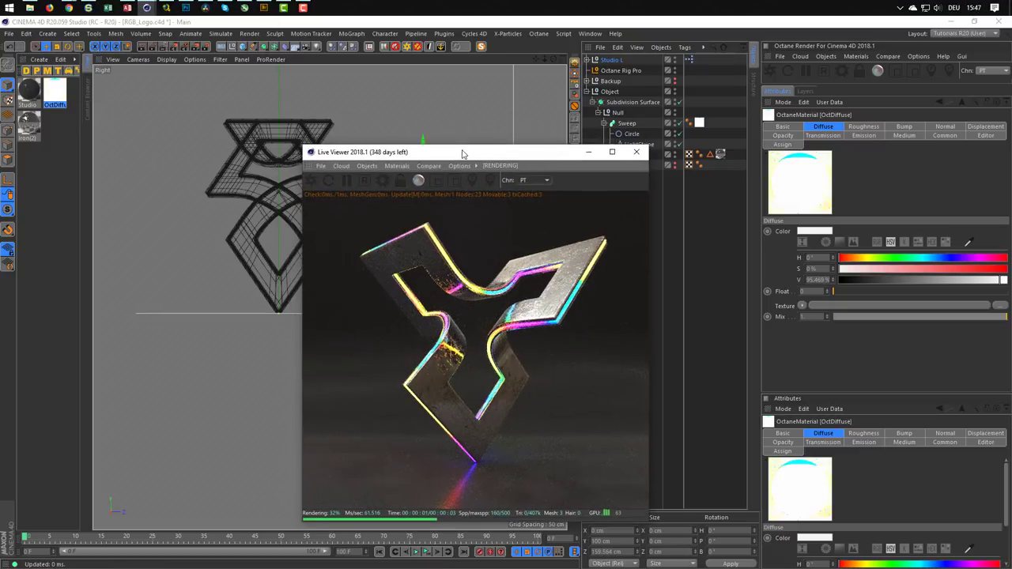
pyautogui.click(622, 70)
pyautogui.click(950, 127)
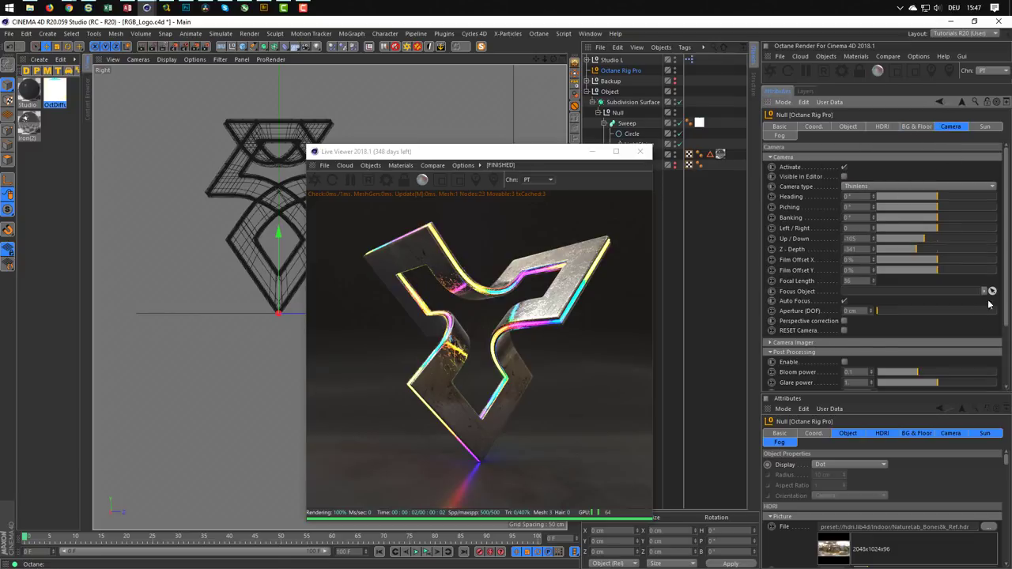
pyautogui.scroll(-3, 1007, 272)
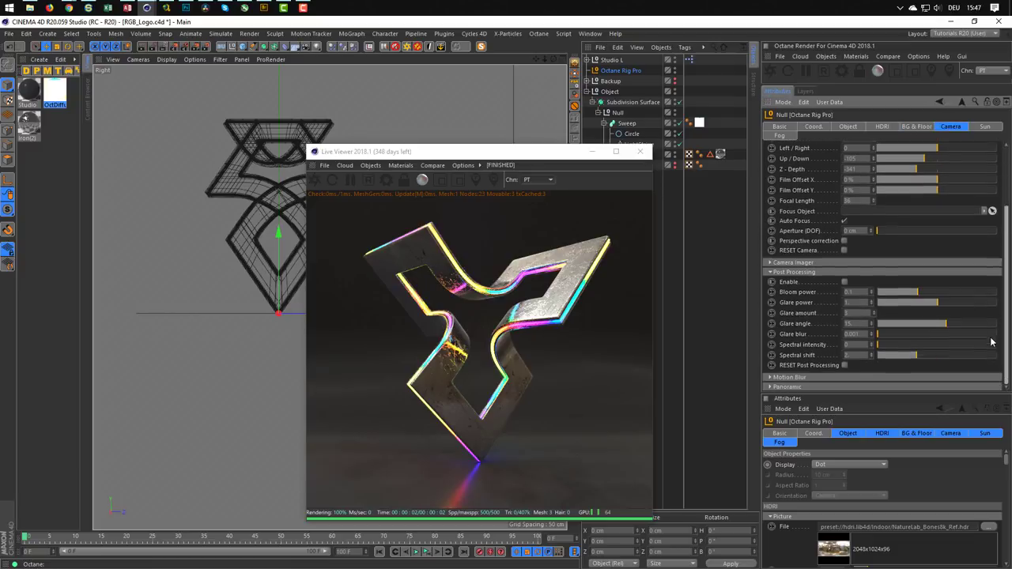
pyautogui.click(845, 282)
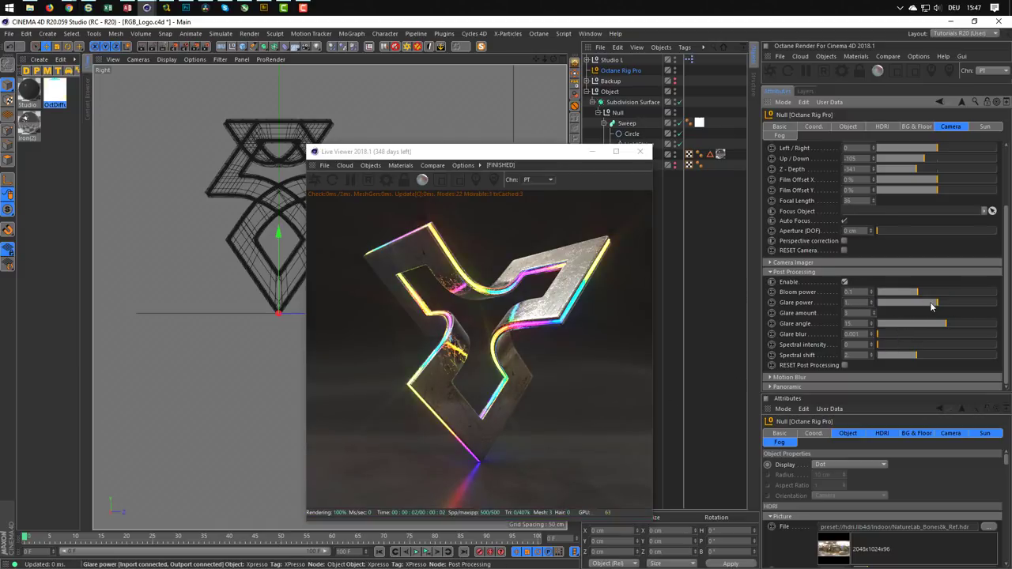
pyautogui.moveTo(933, 307)
pyautogui.mouseDown()
pyautogui.moveTo(898, 309)
pyautogui.moveTo(930, 292)
pyautogui.mouseUp()
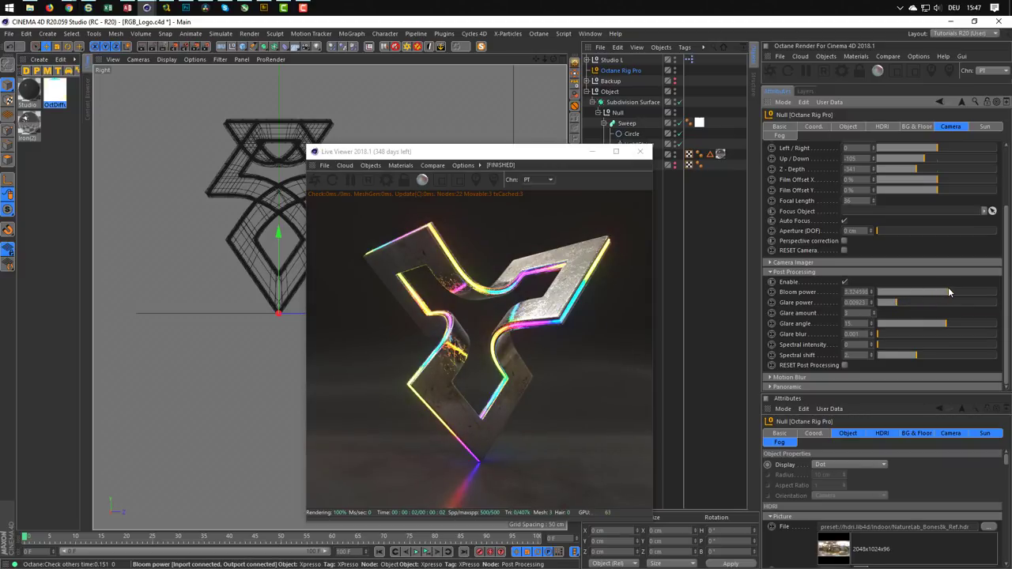
pyautogui.moveTo(947, 292); pyautogui.dragTo(943, 292)
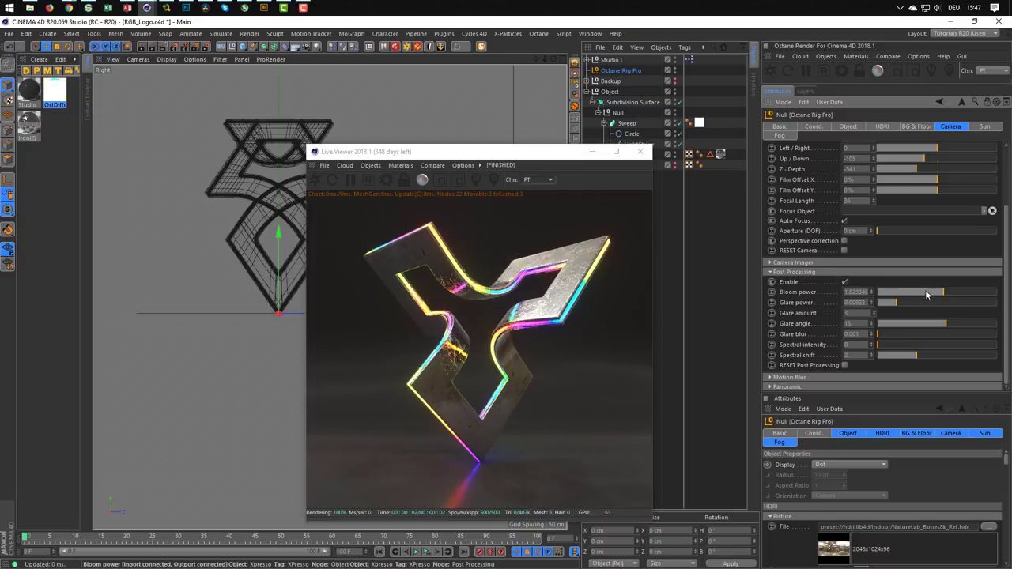
pyautogui.moveTo(545, 152); pyautogui.dragTo(773, 153)
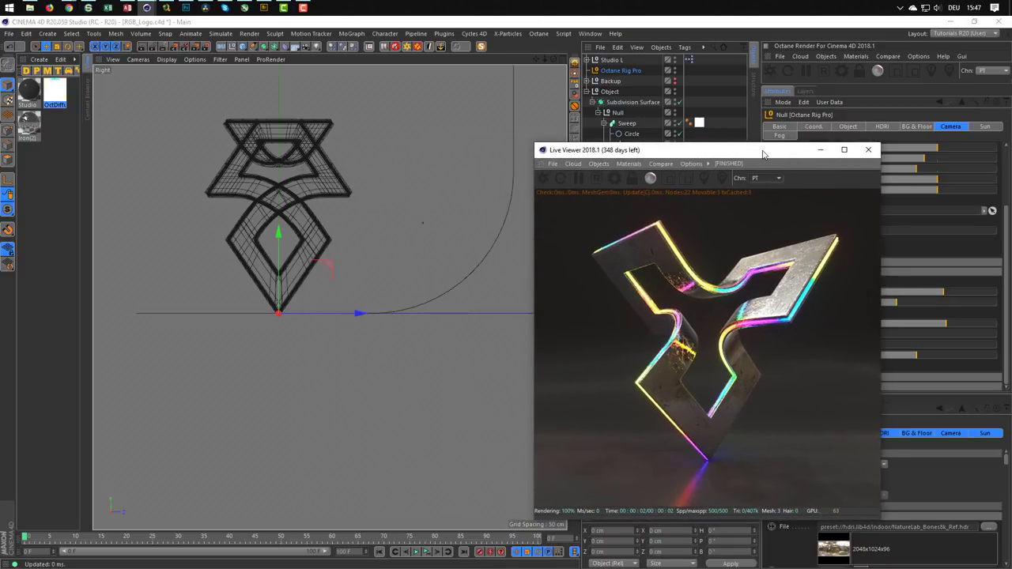
# Step: In the Studio node graph, lower the specular FloatTexture value to about 0.48
pyautogui.click(19, 92)
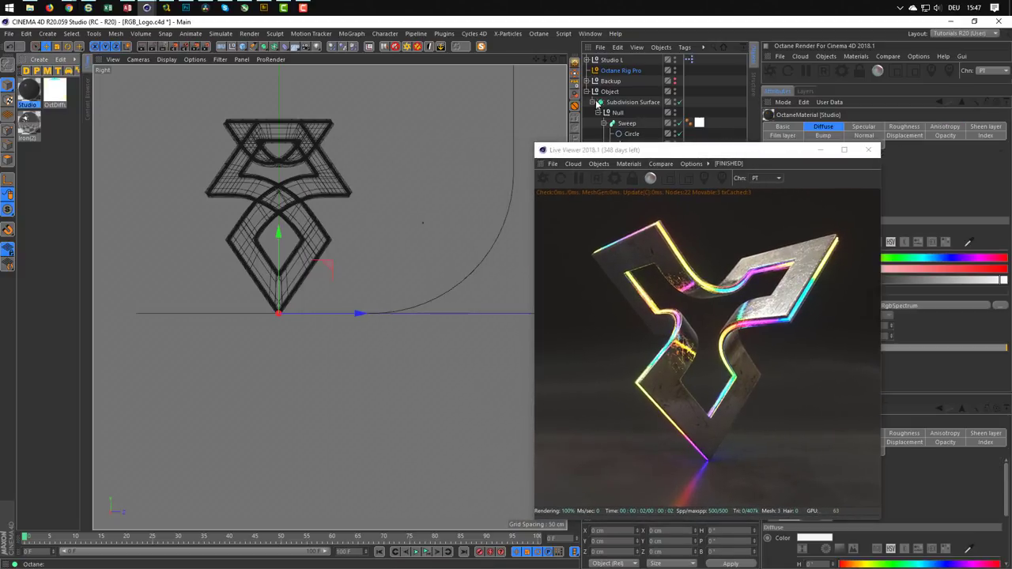
pyautogui.click(856, 56)
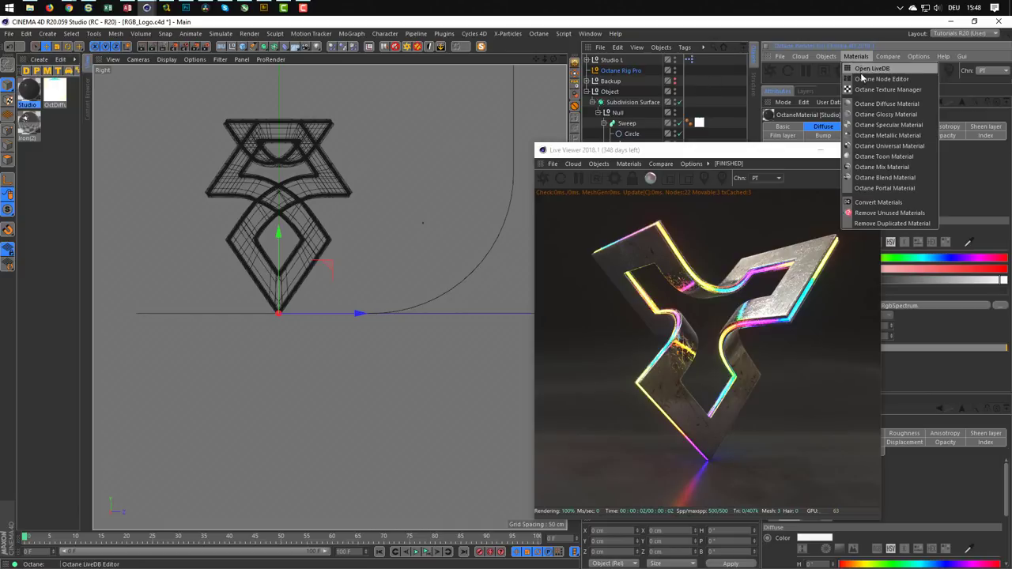
pyautogui.click(878, 209)
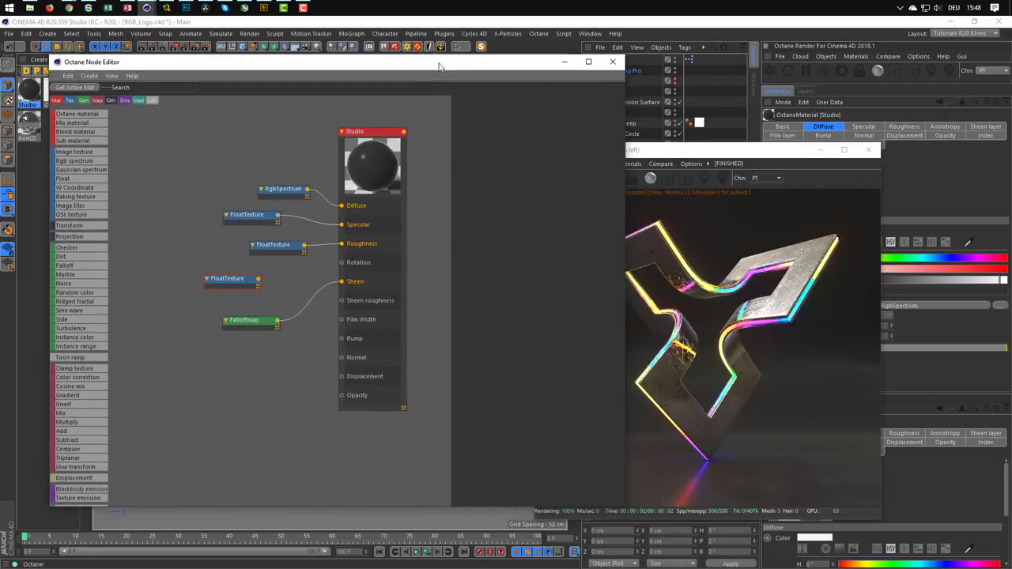
pyautogui.moveTo(601, 128); pyautogui.dragTo(417, 64)
pyautogui.moveTo(267, 249); pyautogui.dragTo(260, 249)
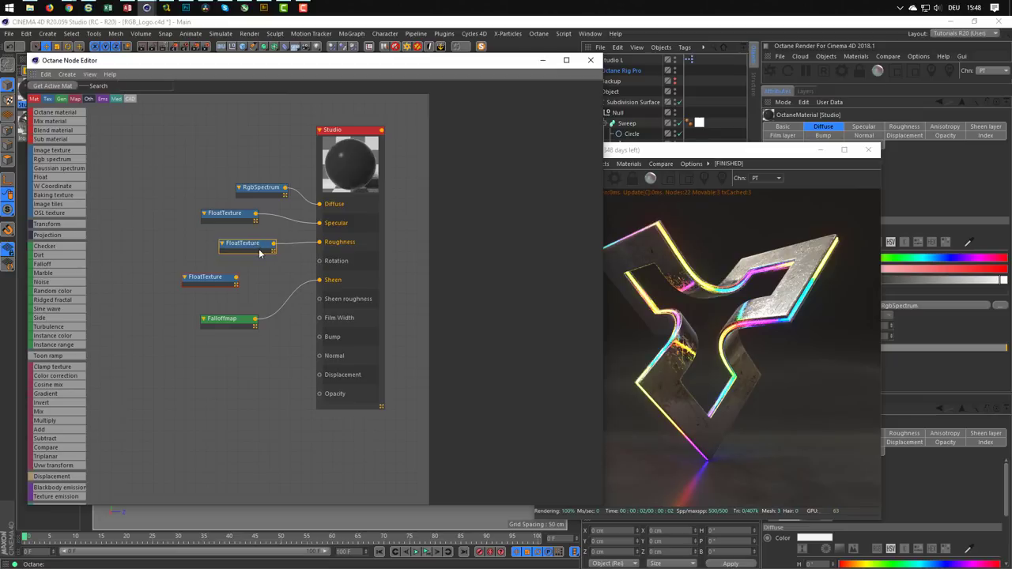
pyautogui.click(249, 222)
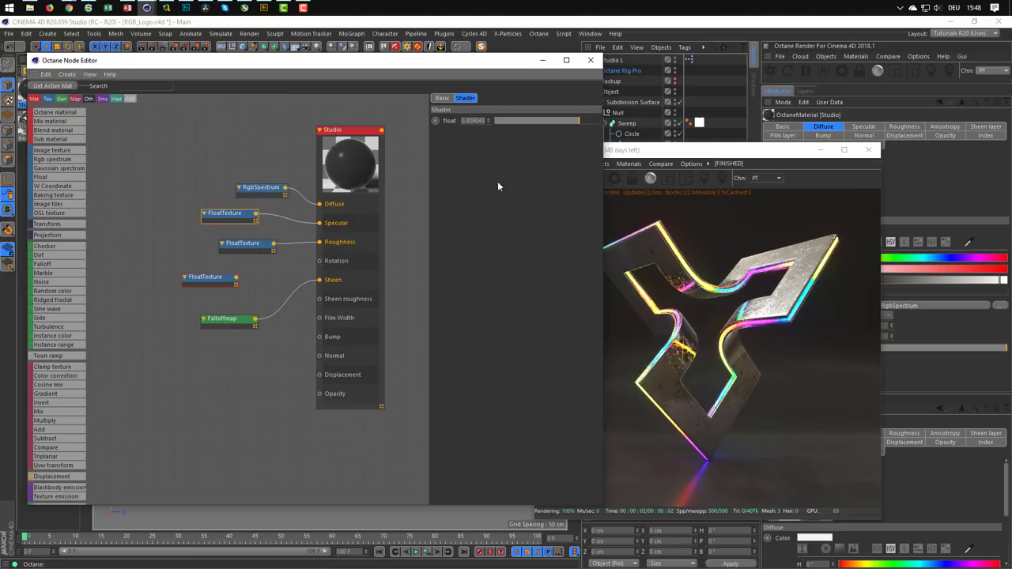
pyautogui.moveTo(579, 120); pyautogui.dragTo(545, 122)
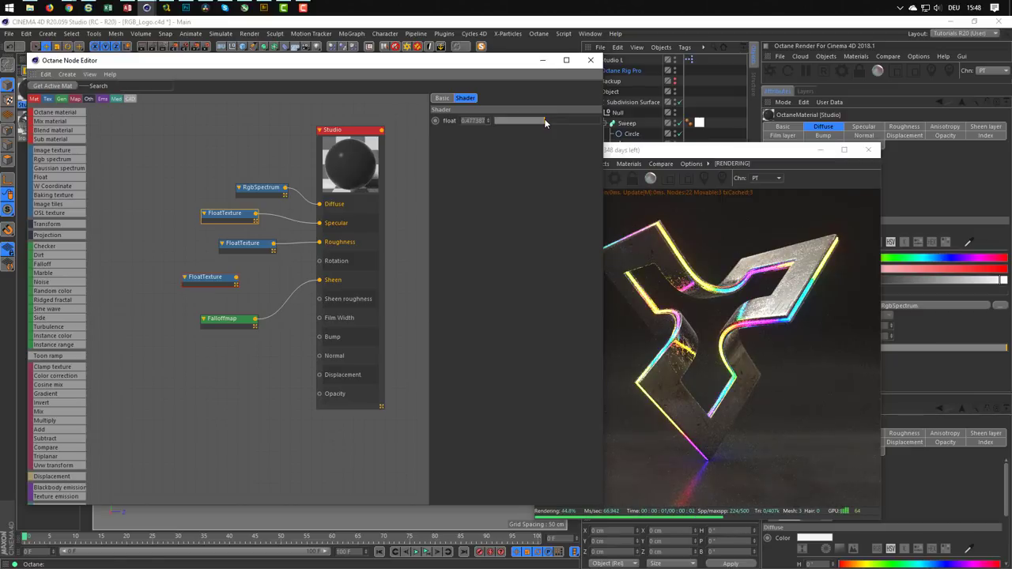
# Step: Darken the RgbSpectrum diffuse colour to a 14% value
pyautogui.click(265, 188)
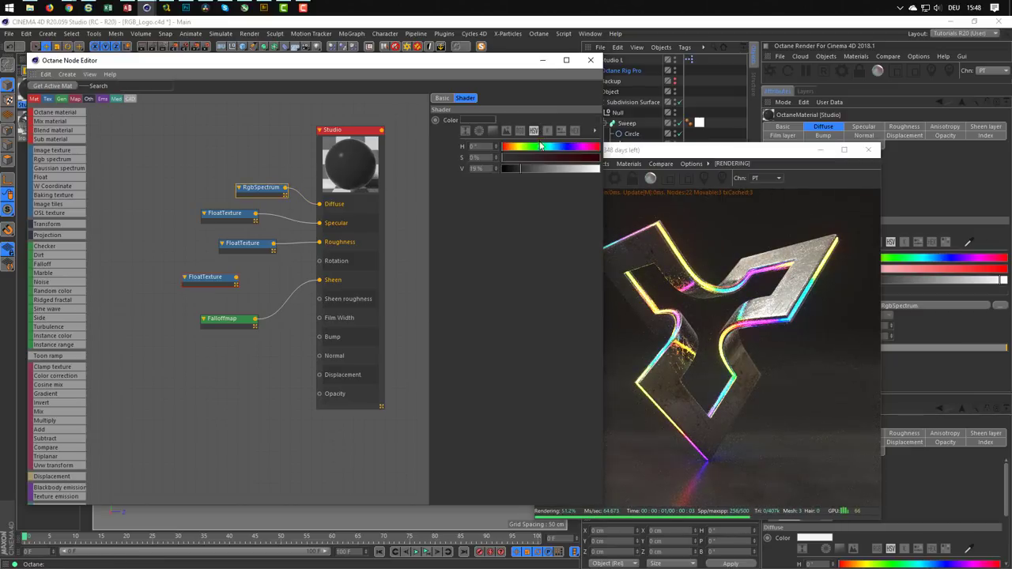
pyautogui.moveTo(518, 169); pyautogui.dragTo(516, 169)
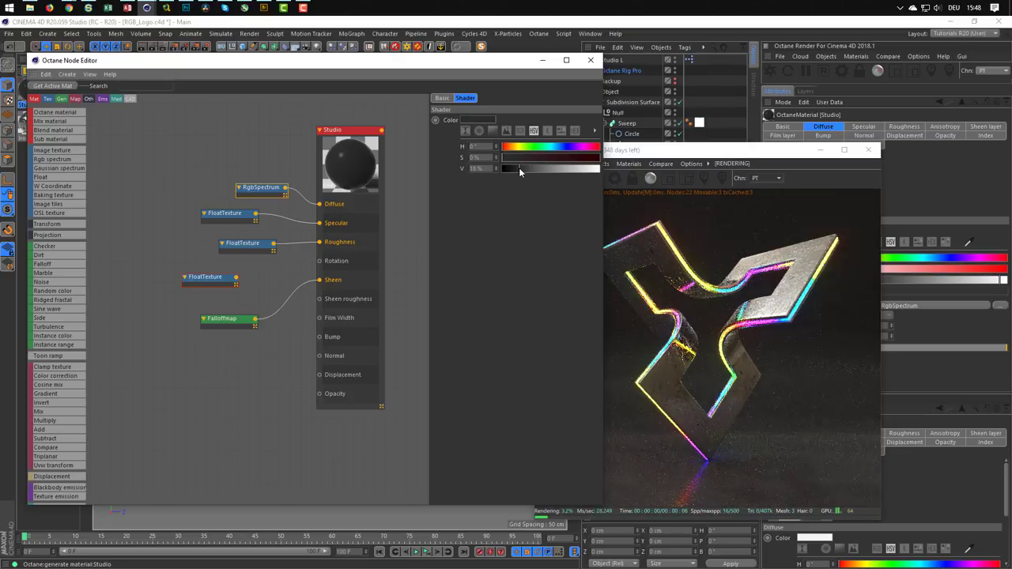
pyautogui.moveTo(517, 167); pyautogui.dragTo(517, 168)
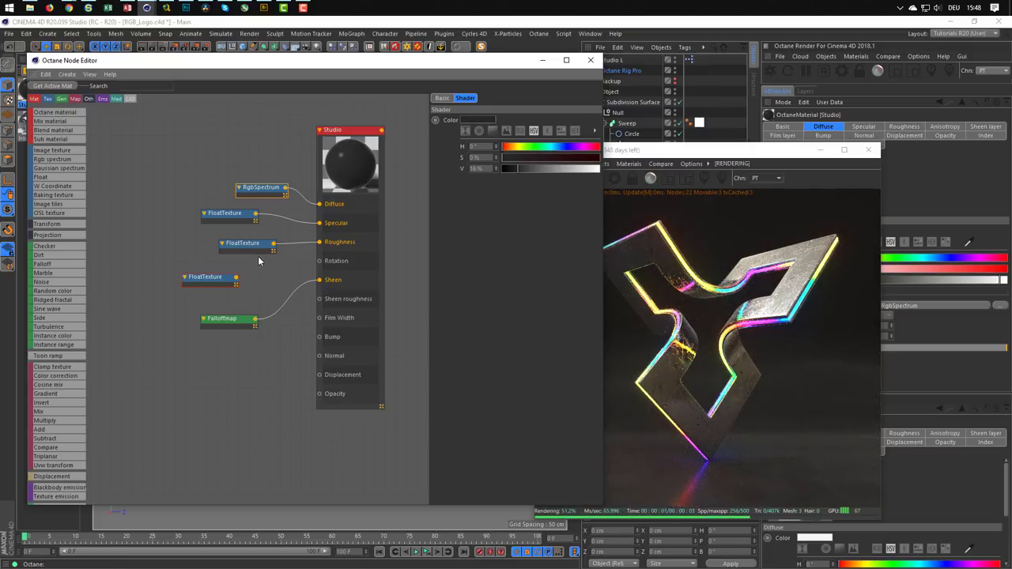
# Step: Rearrange the FloatTexture and RgbSpectrum nodes in the graph
pyautogui.moveTo(249, 245); pyautogui.dragTo(246, 257)
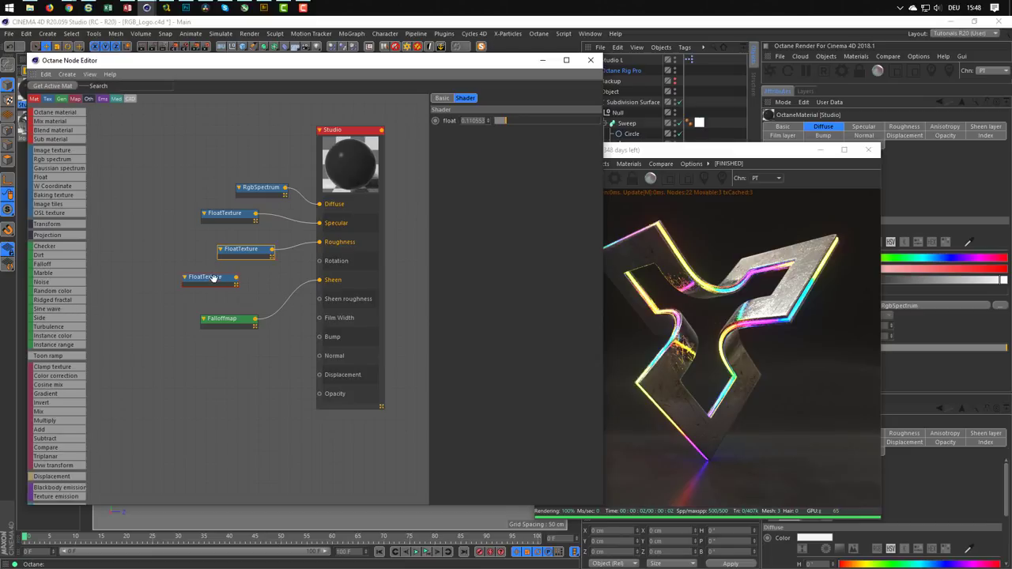
pyautogui.moveTo(214, 278); pyautogui.dragTo(187, 281)
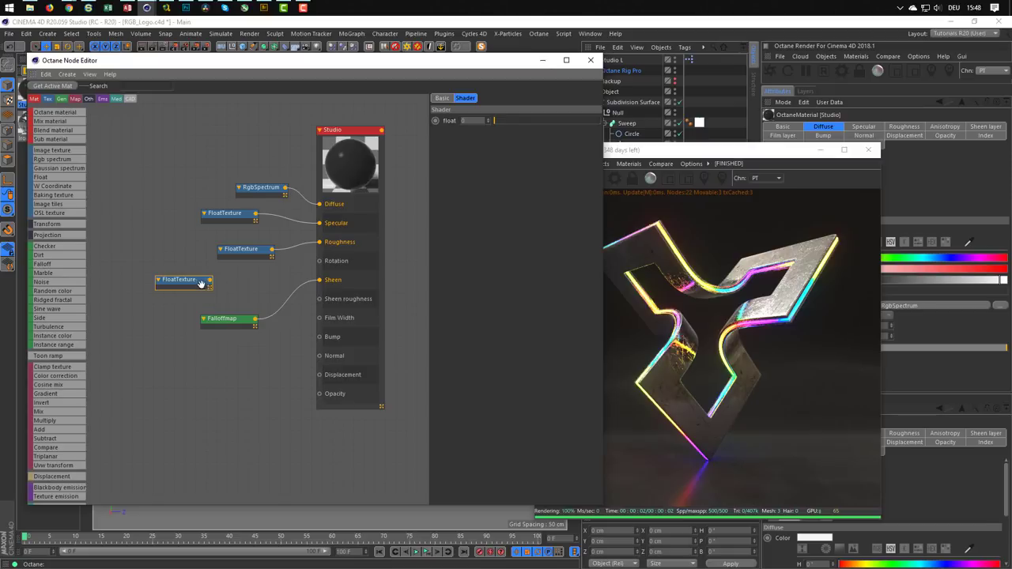
pyautogui.moveTo(201, 284); pyautogui.dragTo(158, 315)
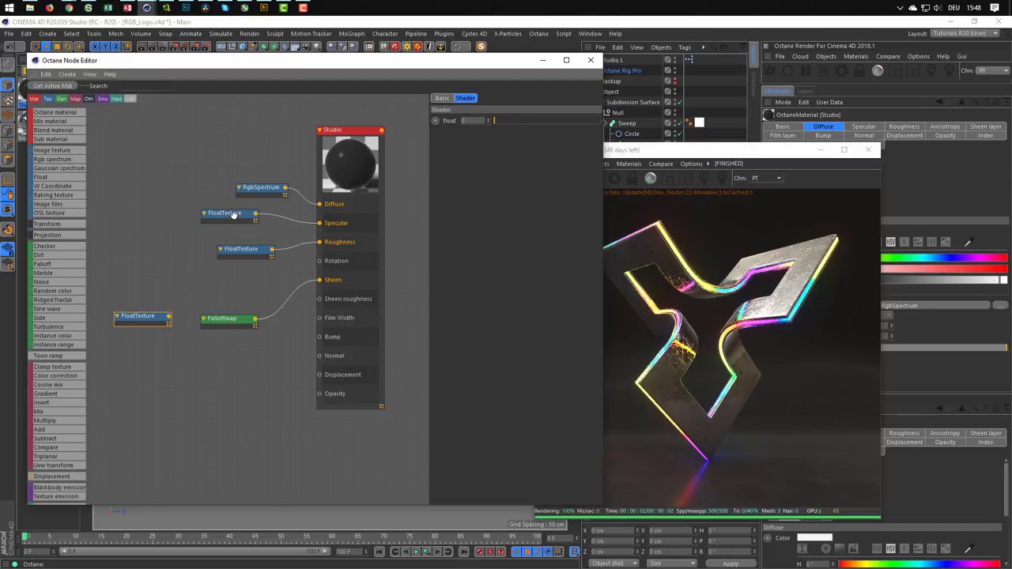
pyautogui.moveTo(257, 187); pyautogui.dragTo(261, 158)
pyautogui.moveTo(228, 213); pyautogui.dragTo(160, 185)
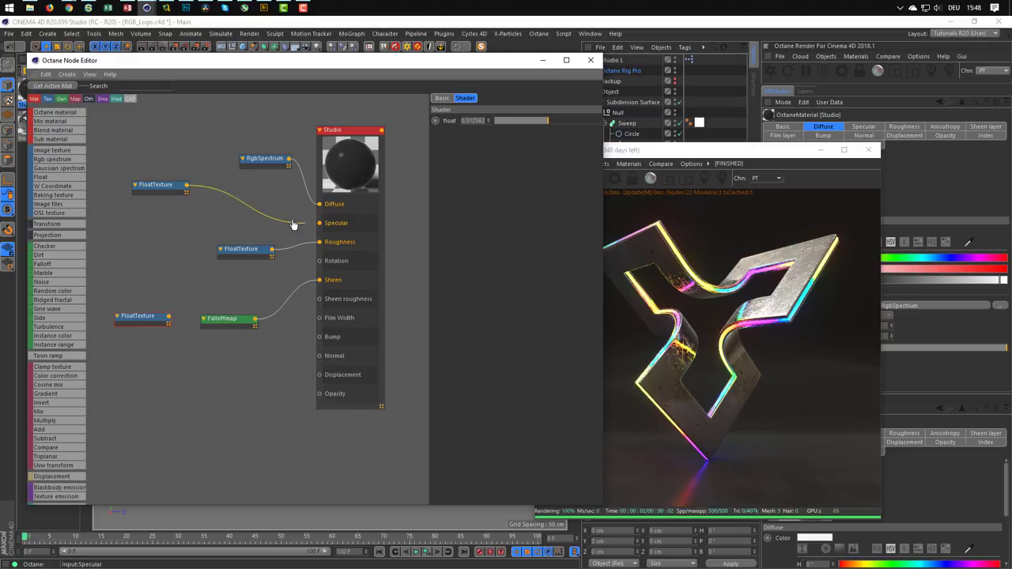
# Step: Disconnect the FloatTexture from Specular and move the Falloffmap link from Sheen to Specular
pyautogui.moveTo(274, 219); pyautogui.dragTo(276, 219)
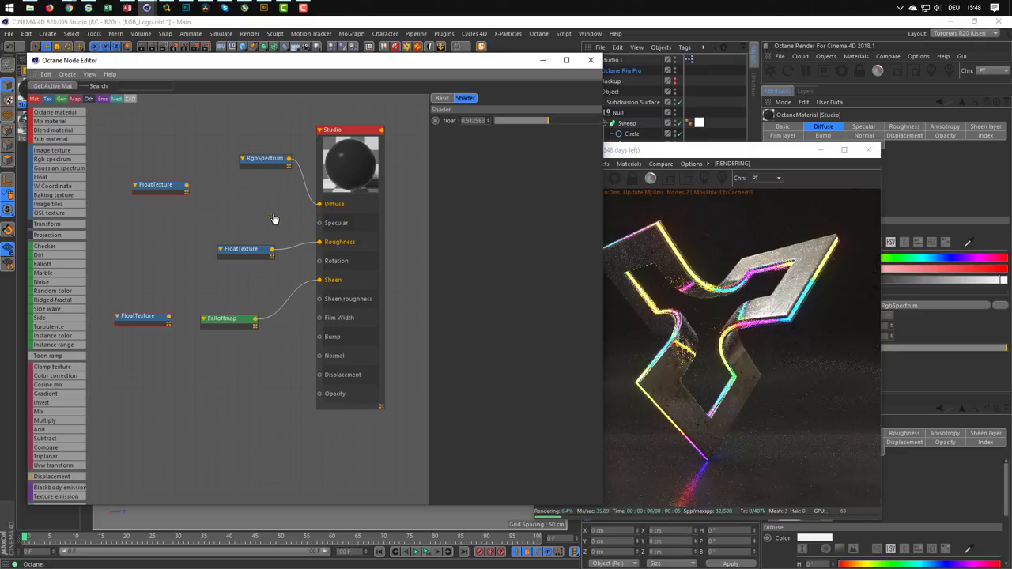
pyautogui.moveTo(320, 280); pyautogui.dragTo(320, 223)
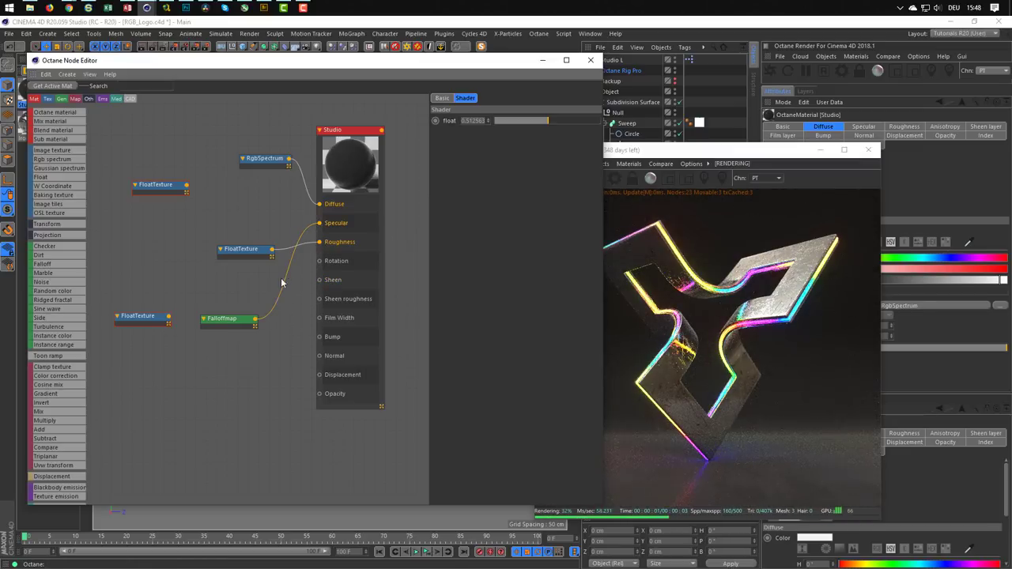
pyautogui.moveTo(230, 318); pyautogui.dragTo(247, 208)
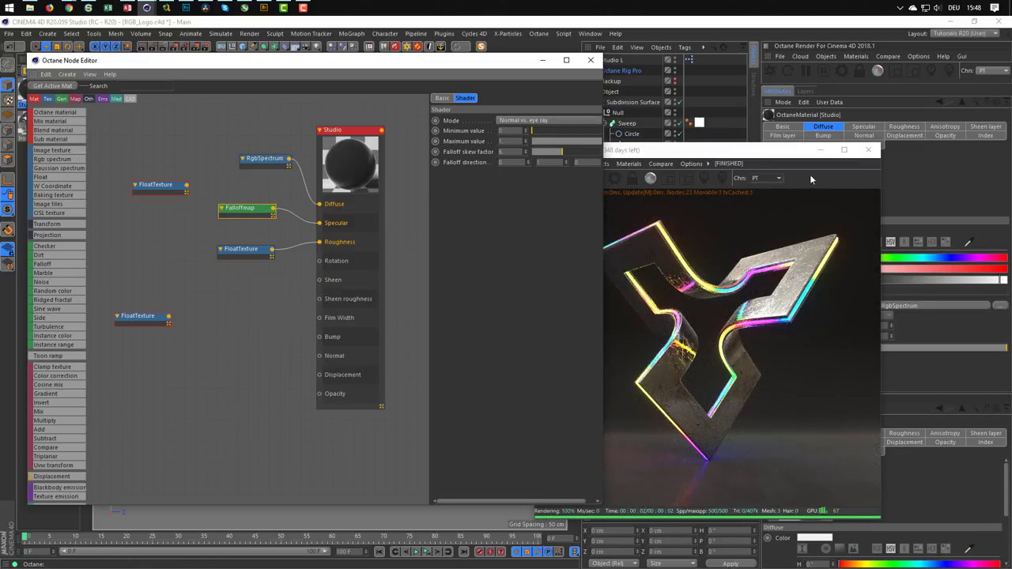
pyautogui.click(787, 157)
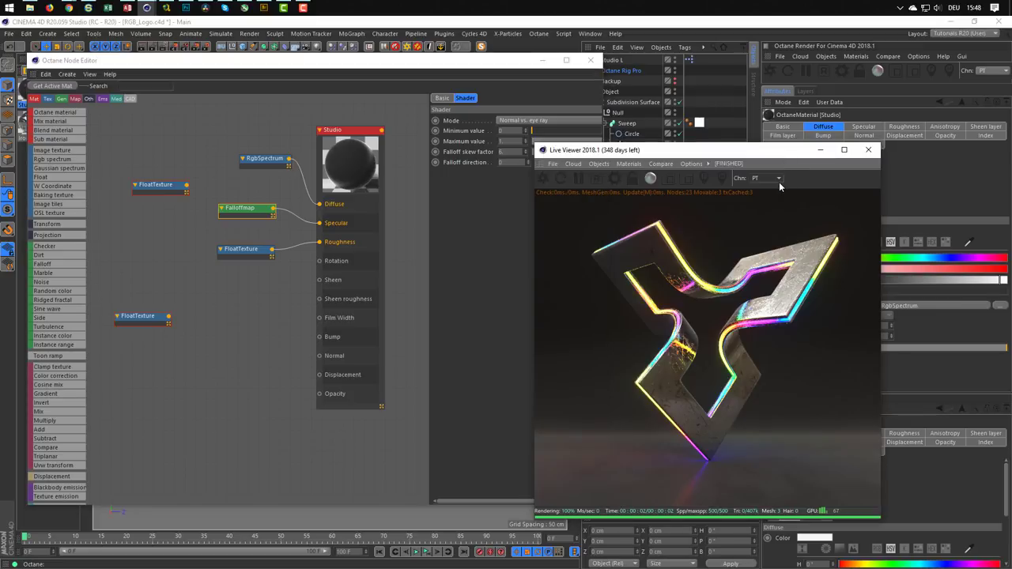
pyautogui.click(263, 212)
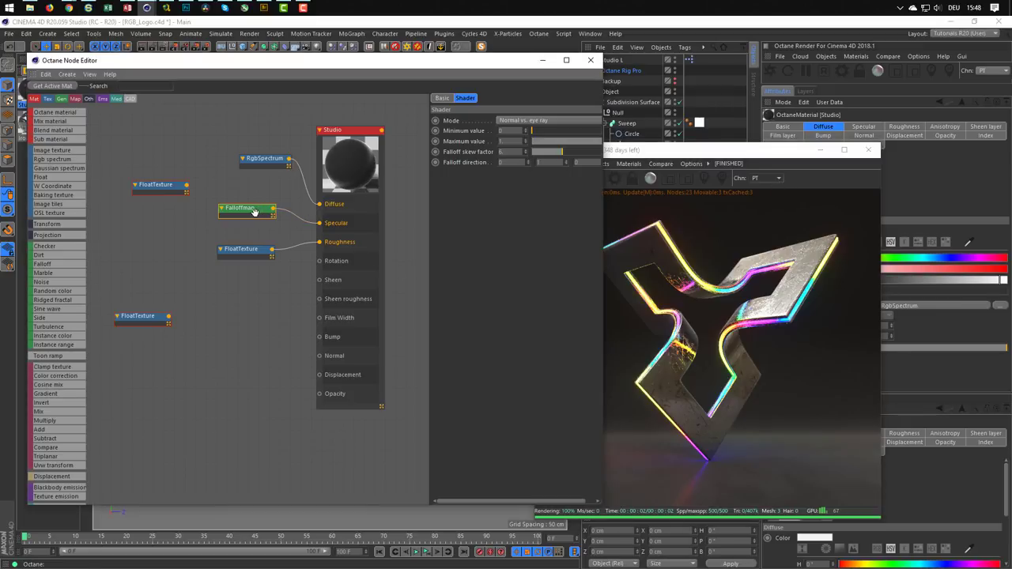
# Step: Keep falloff mode Normal vs. eye ray with skew factor 6, then unlink the Falloffmap from Specular
pyautogui.click(538, 120)
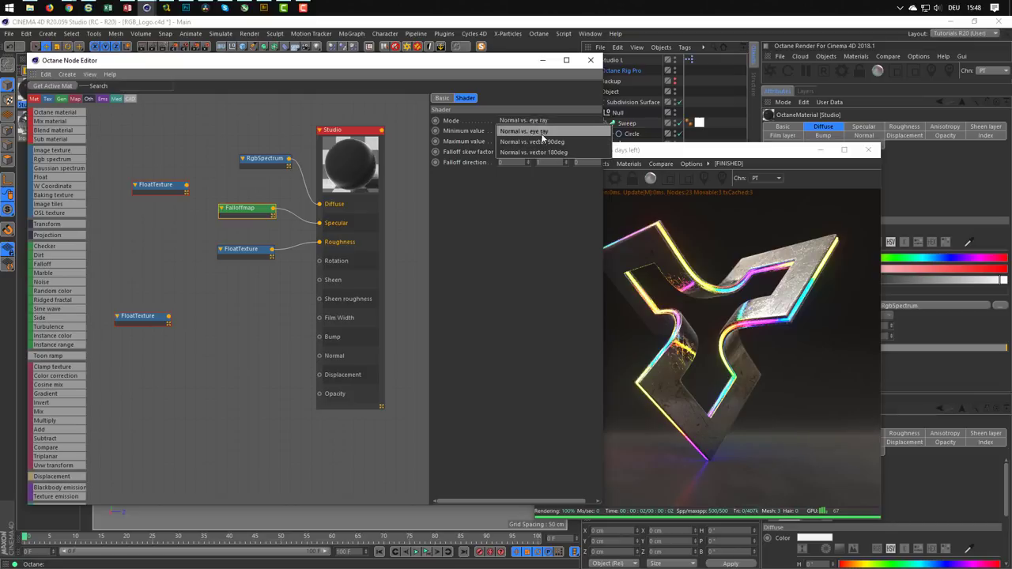
pyautogui.click(542, 151)
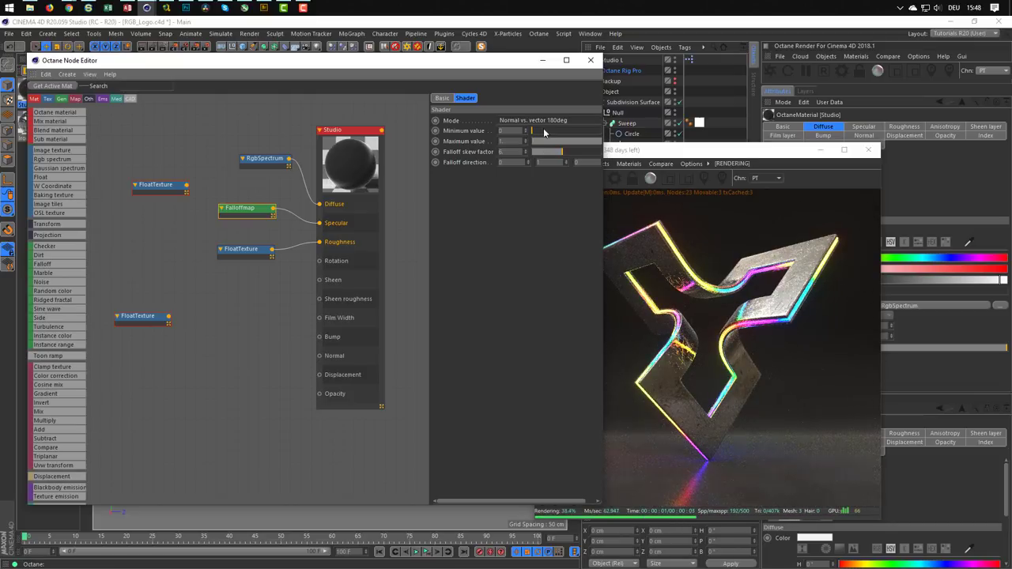
pyautogui.click(545, 120)
pyautogui.click(544, 131)
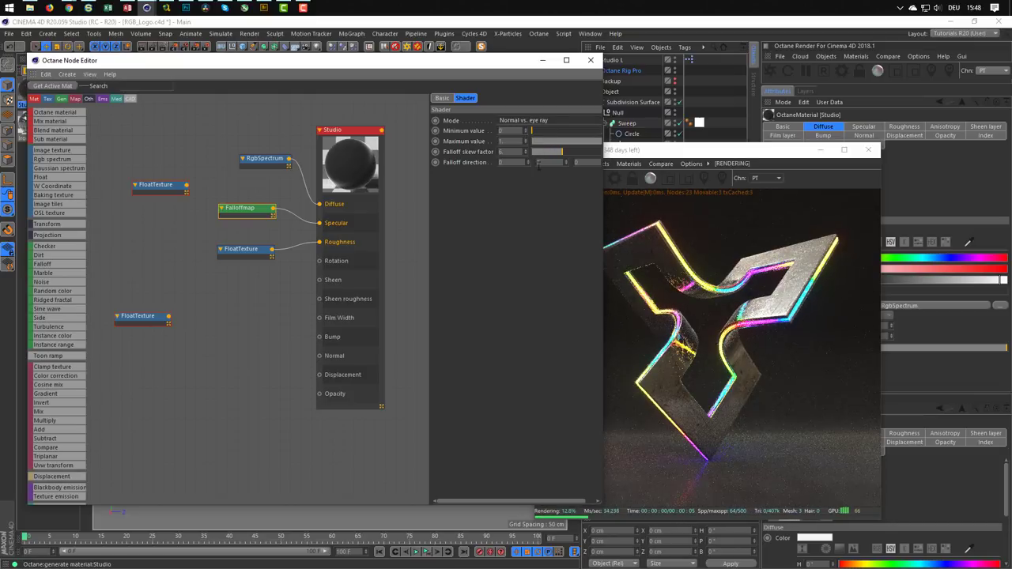
pyautogui.moveTo(562, 151)
pyautogui.mouseDown()
pyautogui.moveTo(582, 157)
pyautogui.moveTo(574, 152)
pyautogui.mouseUp()
pyautogui.write('6')
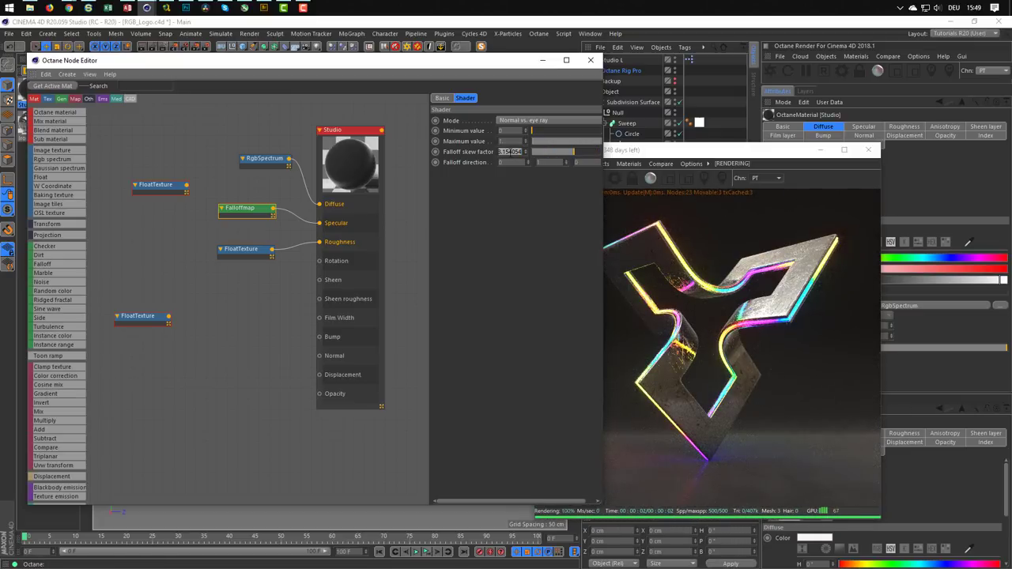
pyautogui.press('Return')
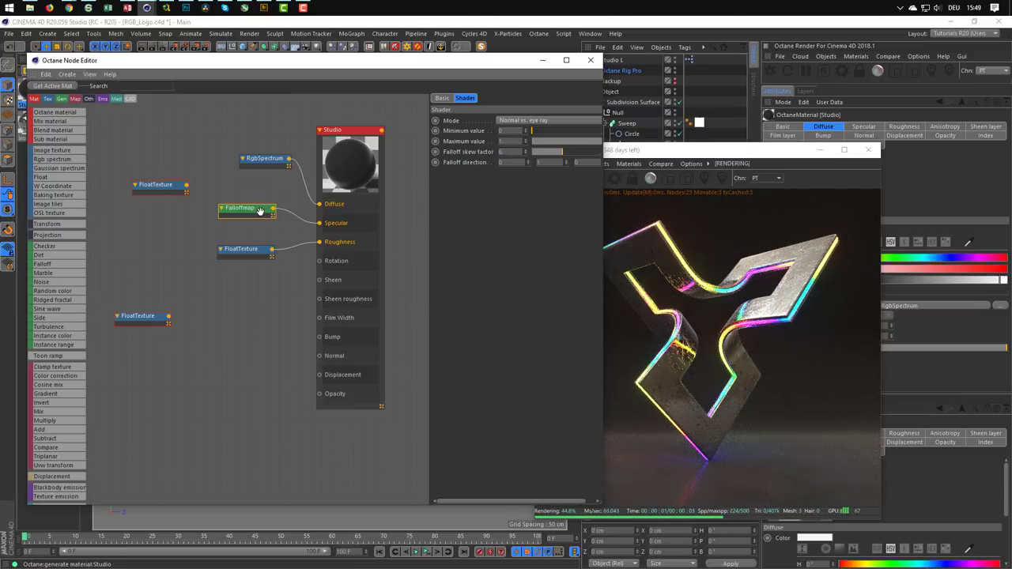
pyautogui.moveTo(259, 211); pyautogui.dragTo(248, 216)
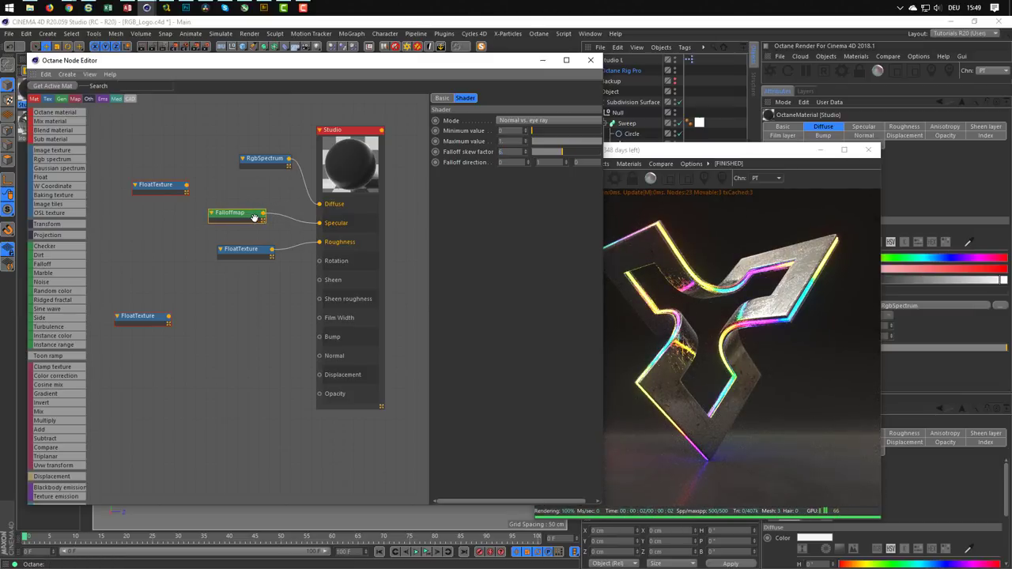
pyautogui.moveTo(318, 227); pyautogui.dragTo(192, 239)
# Step: Reconnect the top FloatTexture to Specular and raise its value to about 0.93
pyautogui.moveTo(187, 185); pyautogui.dragTo(313, 225)
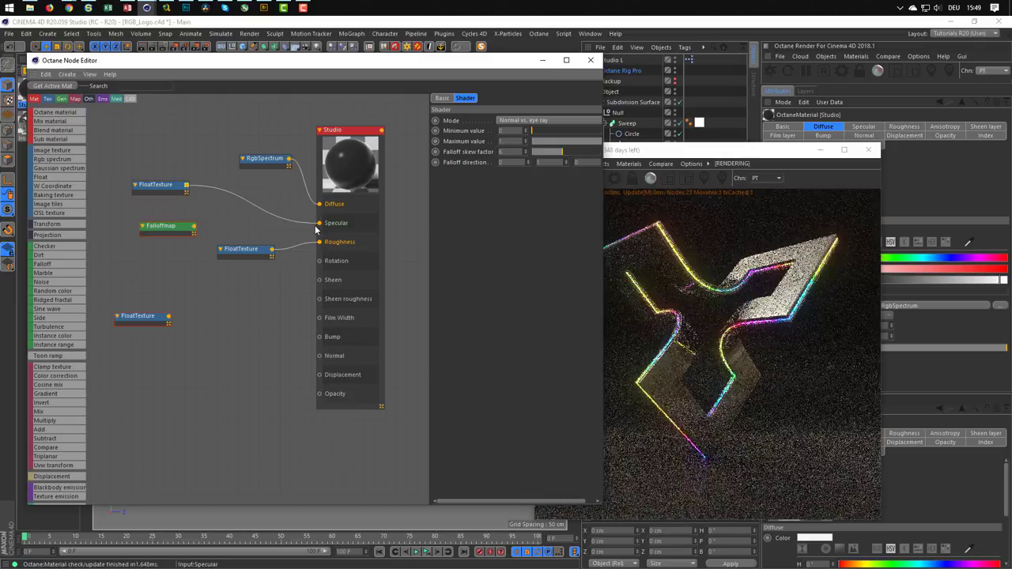
pyautogui.moveTo(164, 188); pyautogui.dragTo(254, 208)
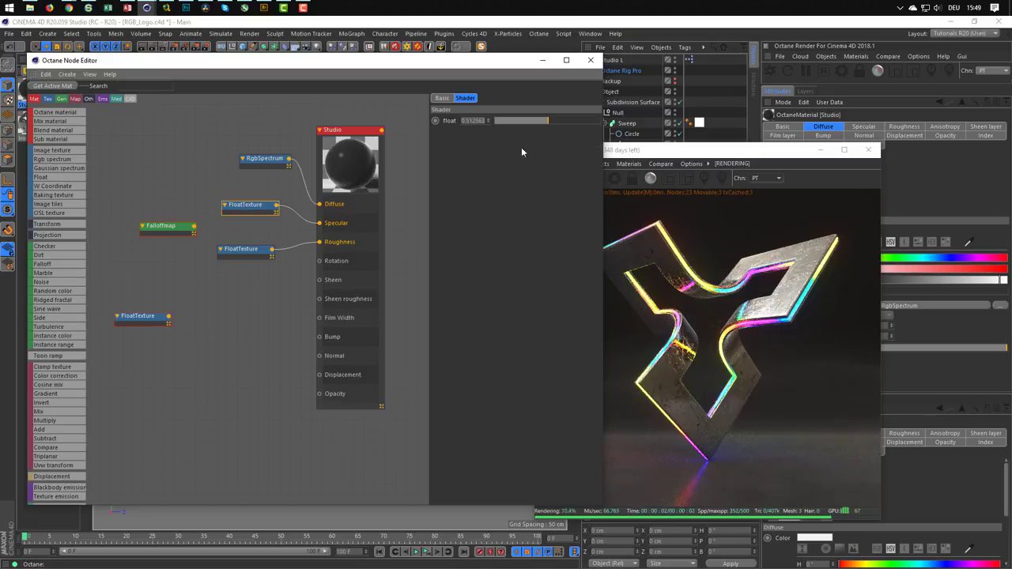
pyautogui.moveTo(559, 121)
pyautogui.mouseDown()
pyautogui.moveTo(592, 121)
pyautogui.moveTo(498, 124)
pyautogui.mouseUp()
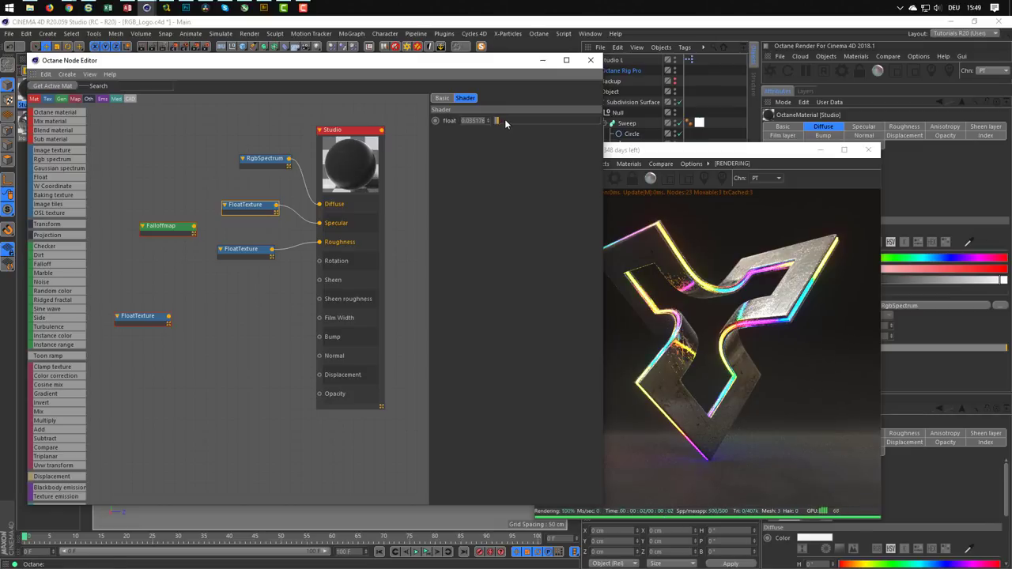
pyautogui.moveTo(505, 118); pyautogui.dragTo(542, 136)
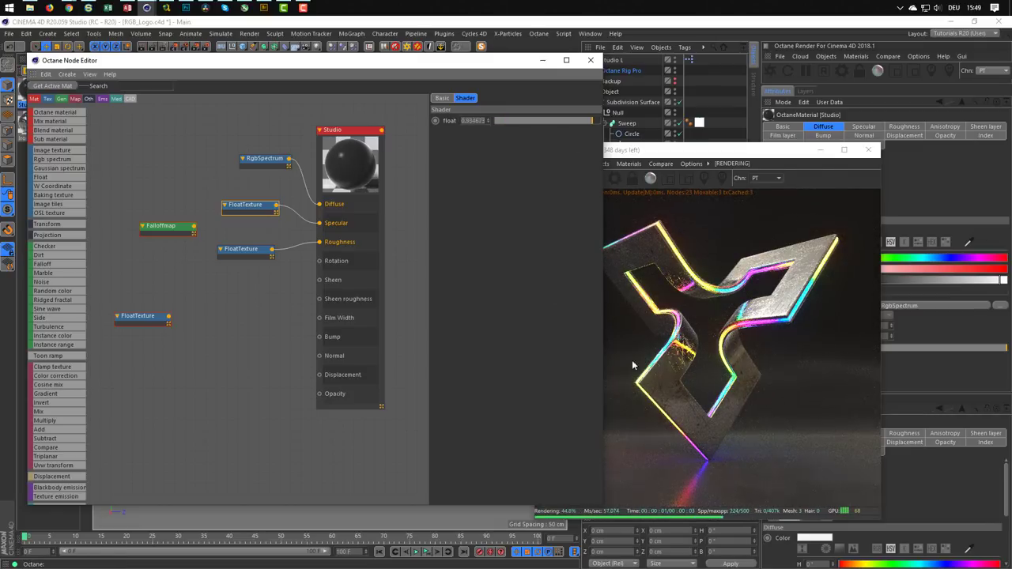
pyautogui.moveTo(287, 164); pyautogui.dragTo(275, 167)
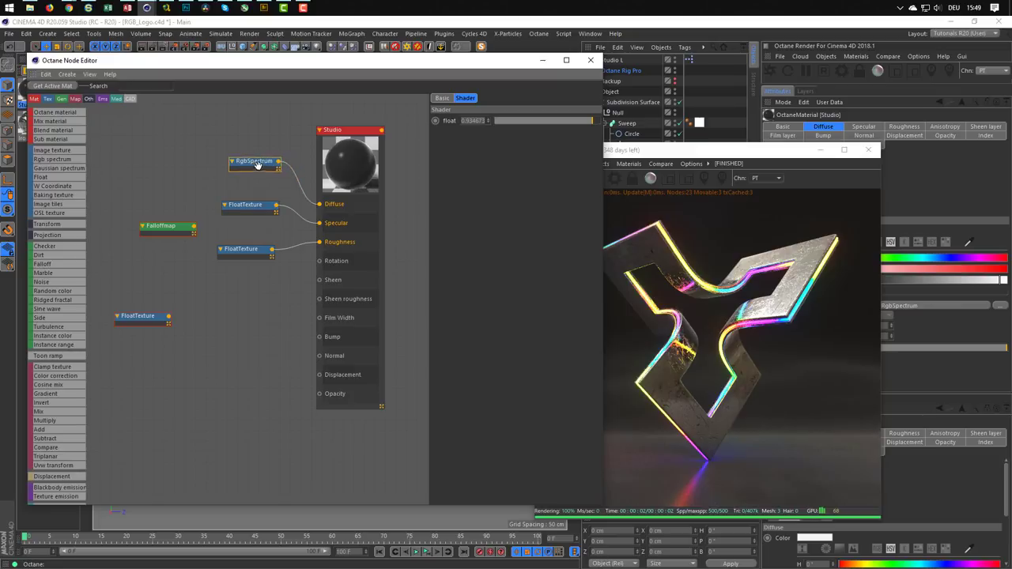
# Step: Lower the roughness float texture's value to about 0.055
pyautogui.click(244, 250)
pyautogui.moveTo(503, 121); pyautogui.dragTo(500, 124)
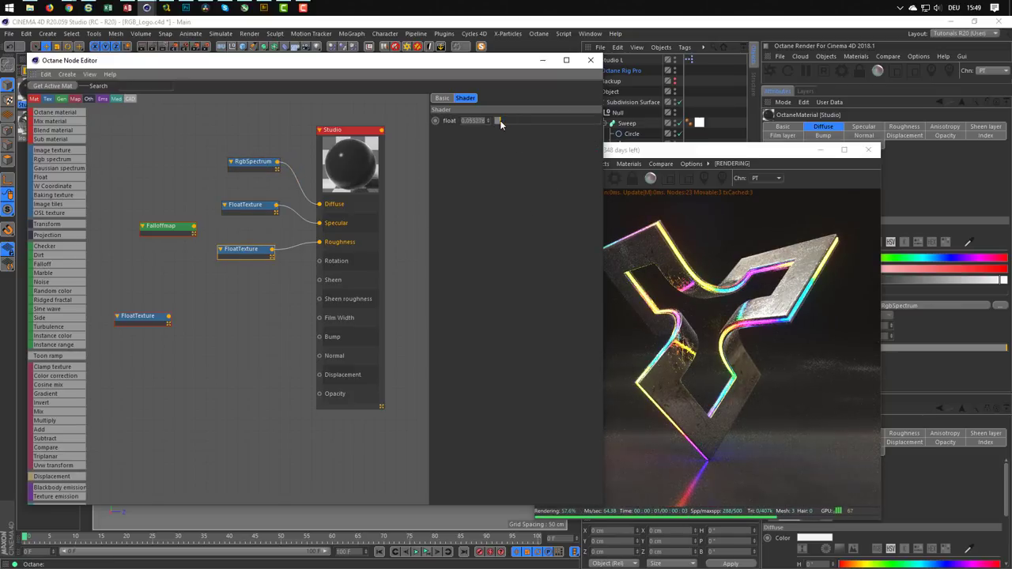
pyautogui.click(764, 163)
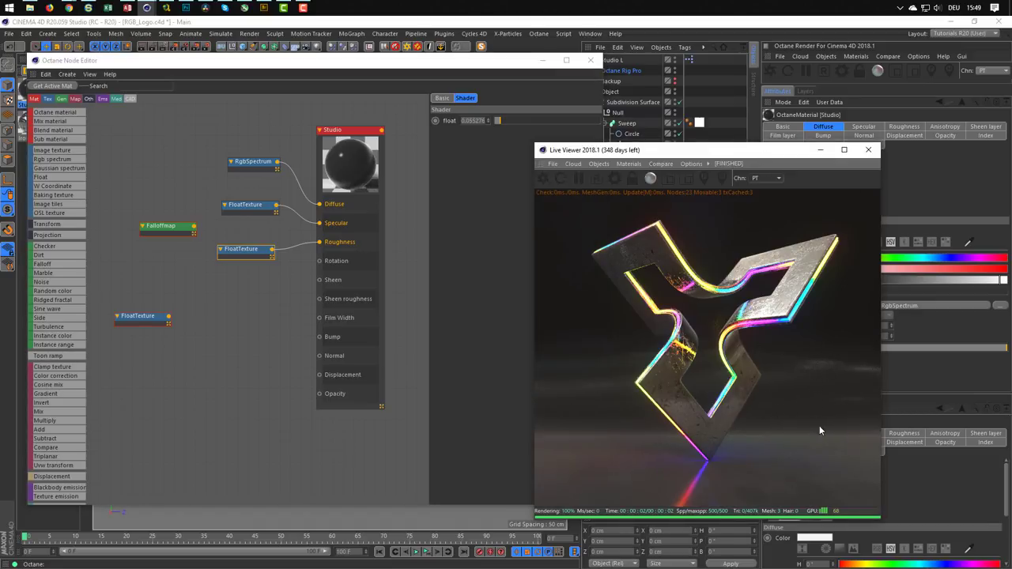
# Step: Wire the spare float texture into Sheen at about 0.04 and close the node editor
pyautogui.moveTo(150, 318); pyautogui.dragTo(320, 281)
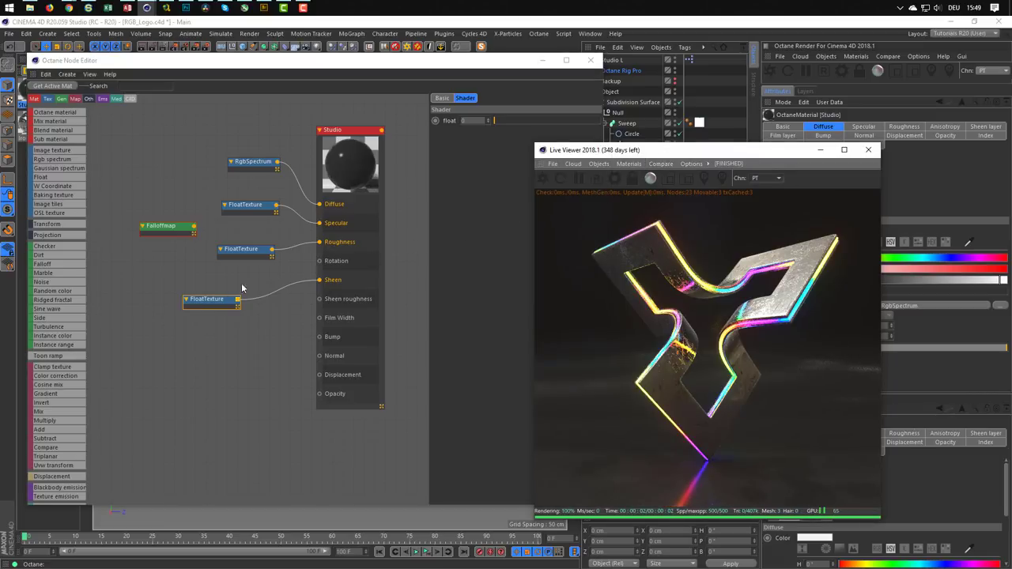
pyautogui.click(225, 305)
pyautogui.moveTo(497, 125); pyautogui.dragTo(498, 121)
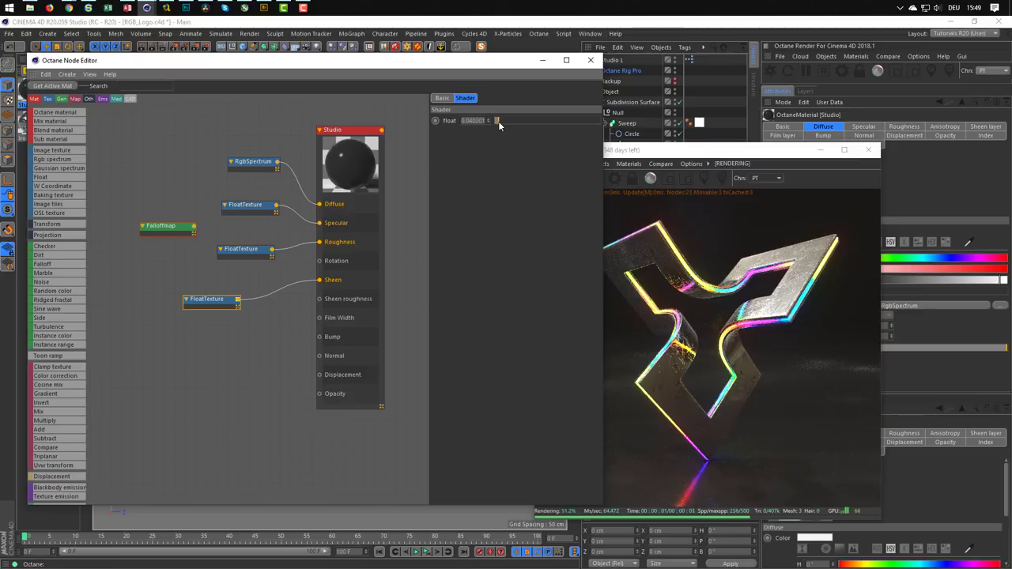
pyautogui.click(665, 153)
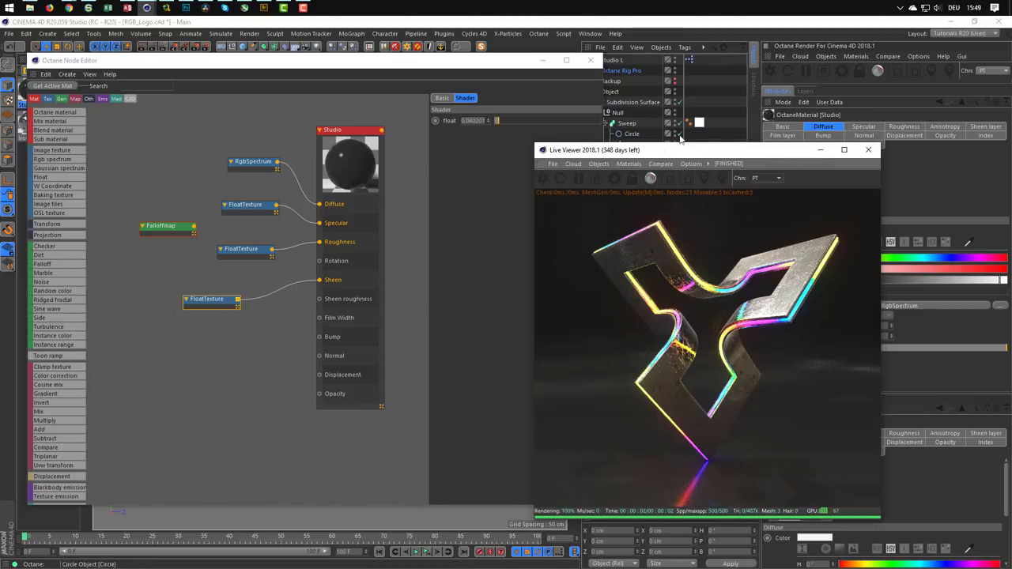
pyautogui.moveTo(669, 153); pyautogui.dragTo(659, 158)
pyautogui.click(591, 60)
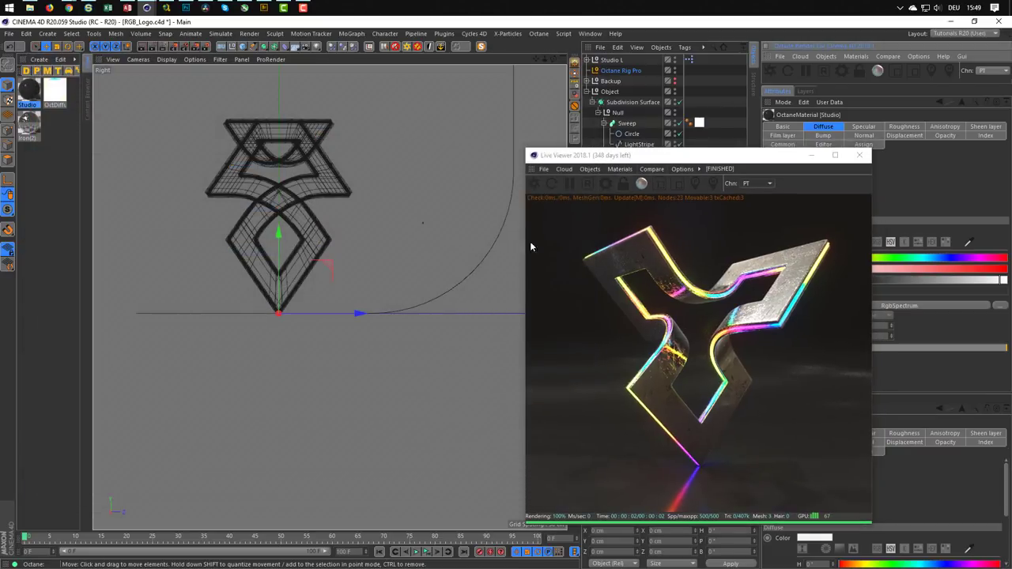
# Step: Rotate the Octane Rig Pro's HDRI environment to about 55° around X
pyautogui.moveTo(657, 155); pyautogui.dragTo(510, 152)
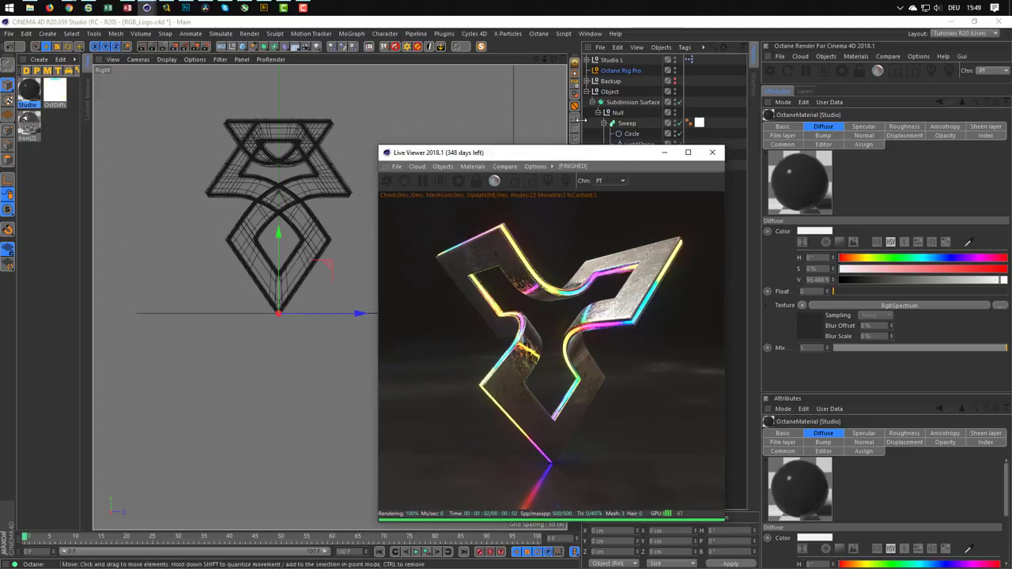
pyautogui.click(724, 162)
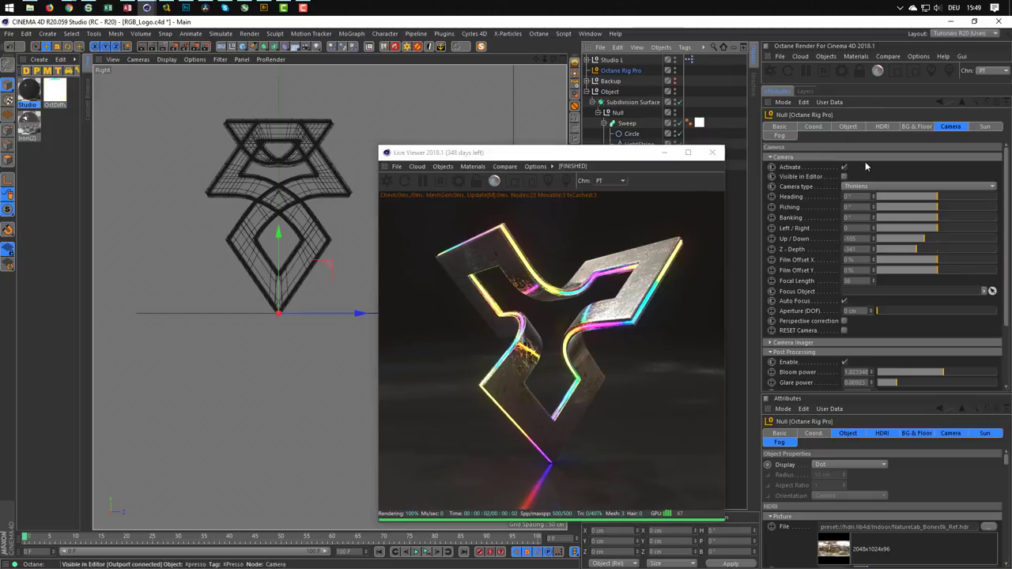
pyautogui.click(889, 129)
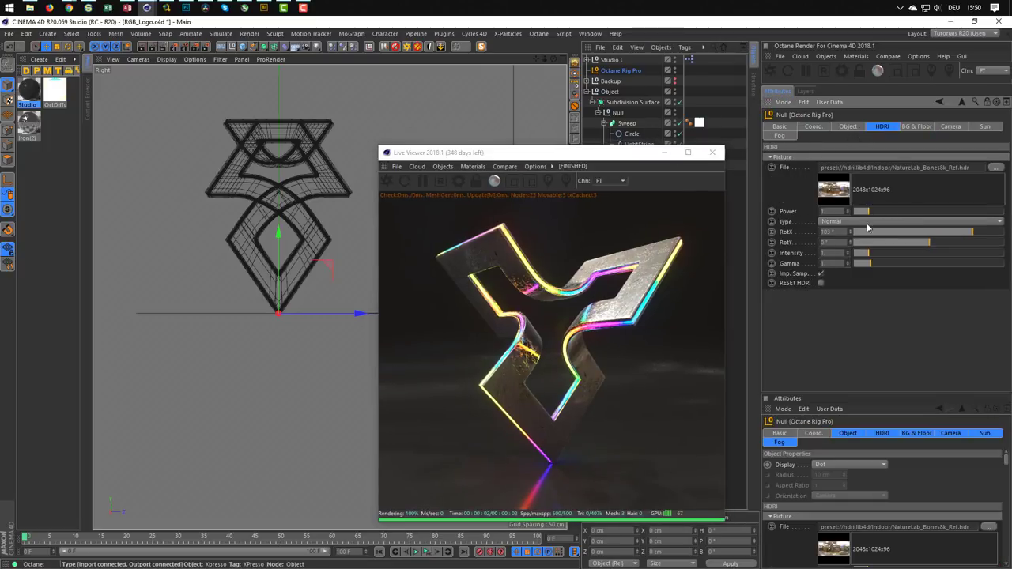
pyautogui.moveTo(973, 232); pyautogui.dragTo(989, 235)
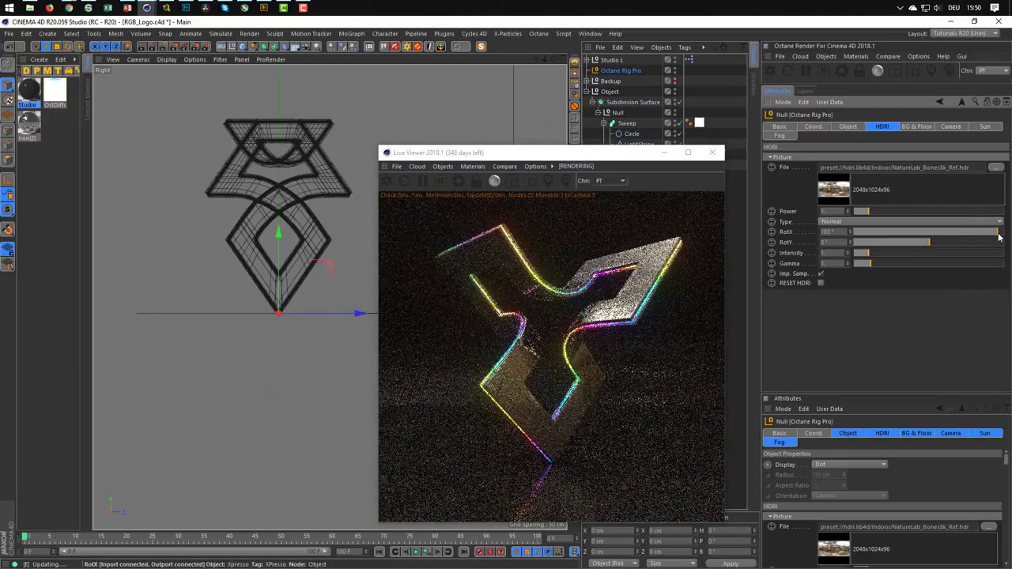
pyautogui.moveTo(986, 241); pyautogui.dragTo(942, 241)
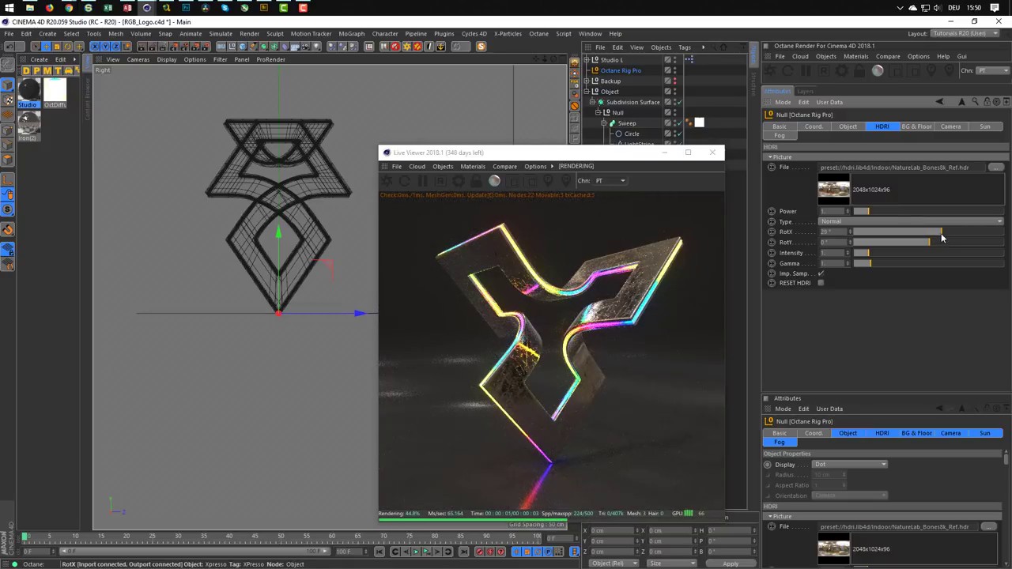
pyautogui.moveTo(940, 232); pyautogui.dragTo(886, 233)
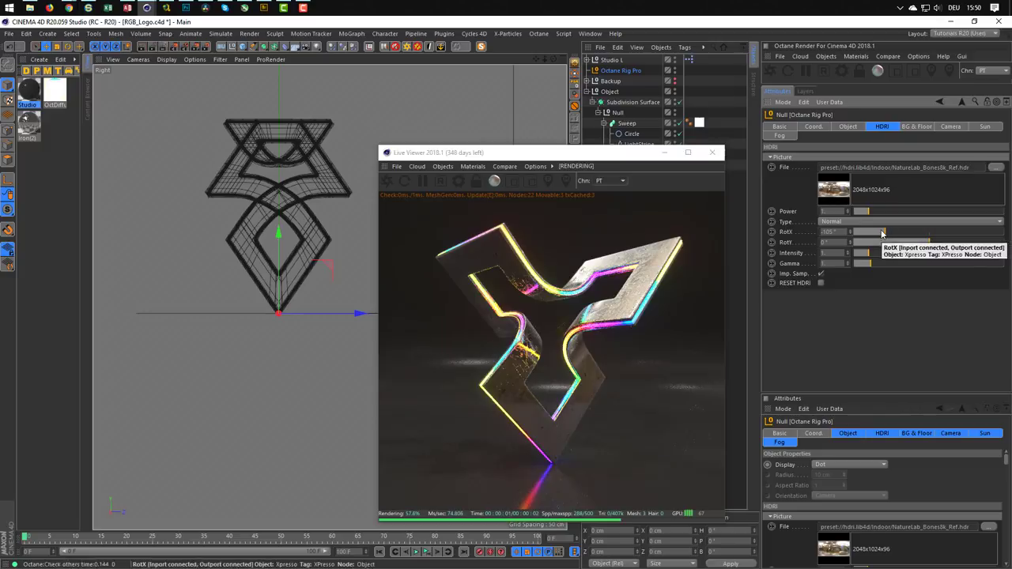
pyautogui.moveTo(885, 233); pyautogui.dragTo(953, 232)
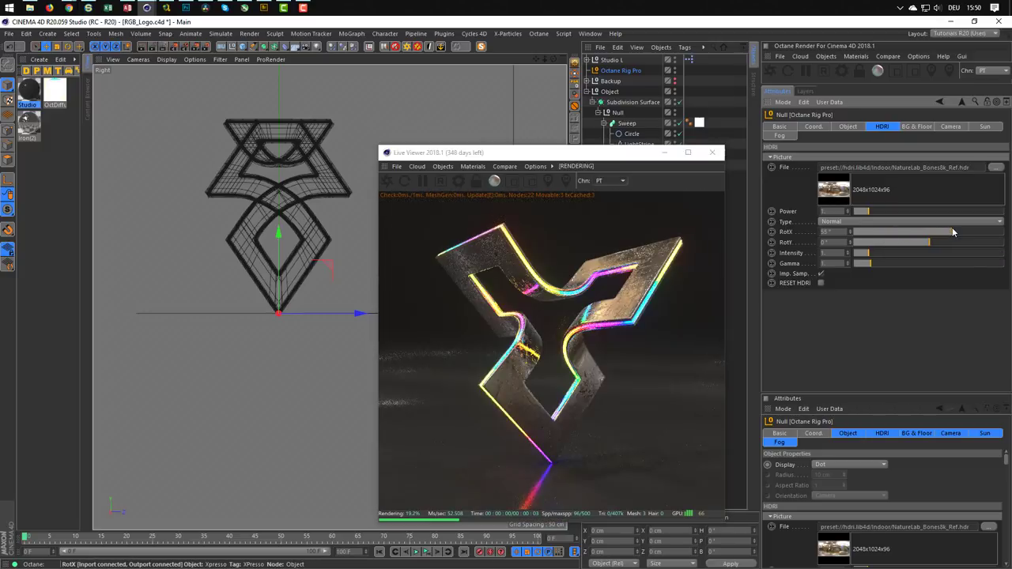
pyautogui.click(623, 157)
pyautogui.moveTo(623, 157); pyautogui.dragTo(688, 142)
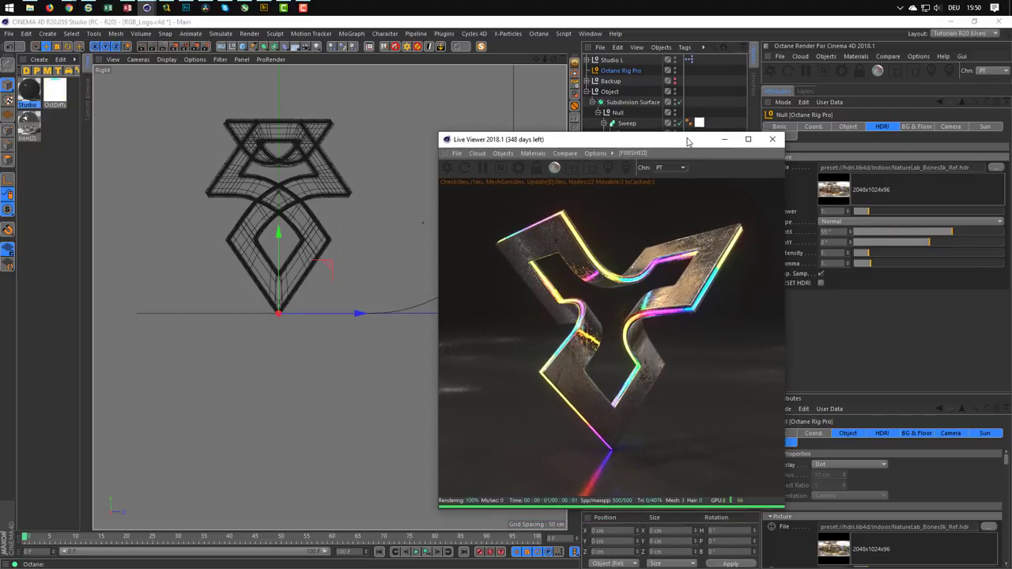
# Step: Load vanKleef_03_Ref.hdr from the Content Browser into the rig's HDRI File slot
pyautogui.hotkey('shift', 'F8')
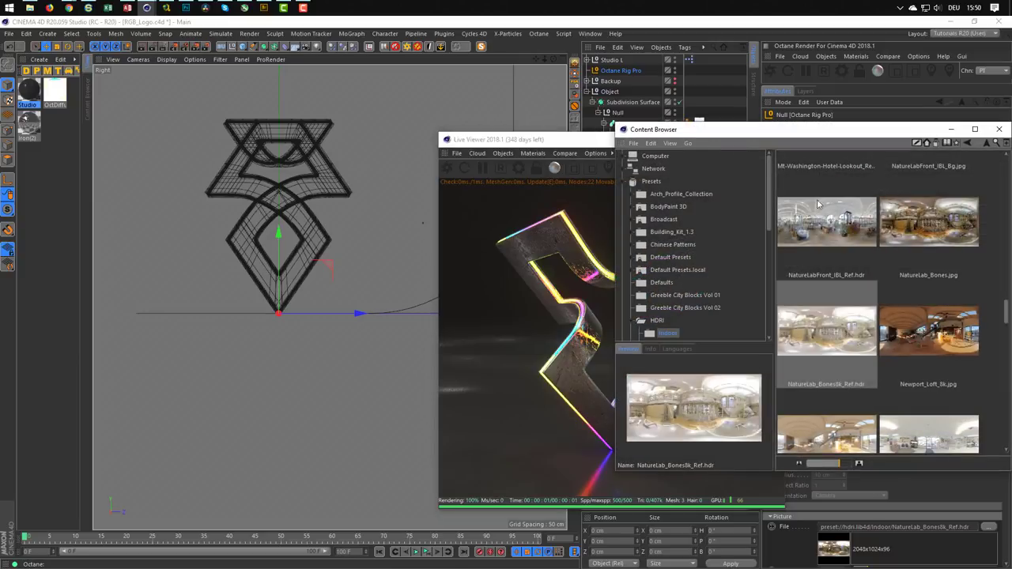
pyautogui.moveTo(843, 134)
pyautogui.mouseDown()
pyautogui.moveTo(318, 86)
pyautogui.moveTo(258, 114)
pyautogui.mouseUp()
pyautogui.moveTo(422, 290); pyautogui.dragTo(410, 416)
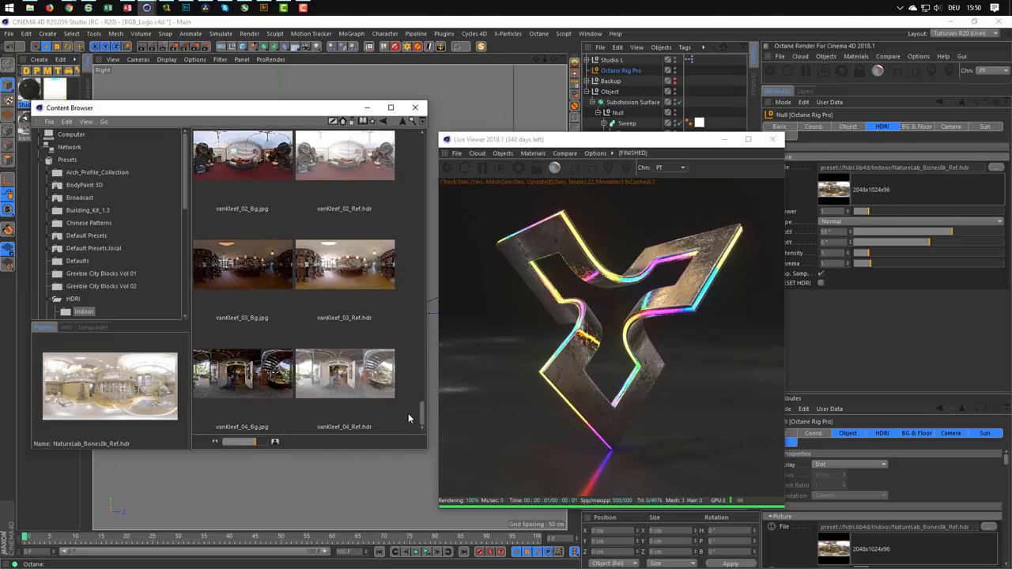
pyautogui.click(350, 273)
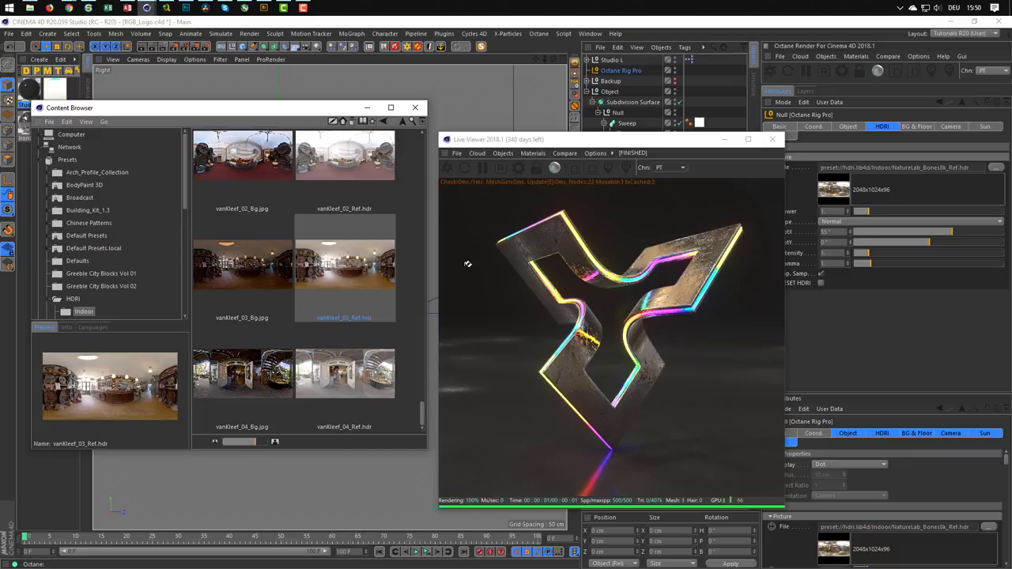
pyautogui.moveTo(924, 170); pyautogui.dragTo(924, 171)
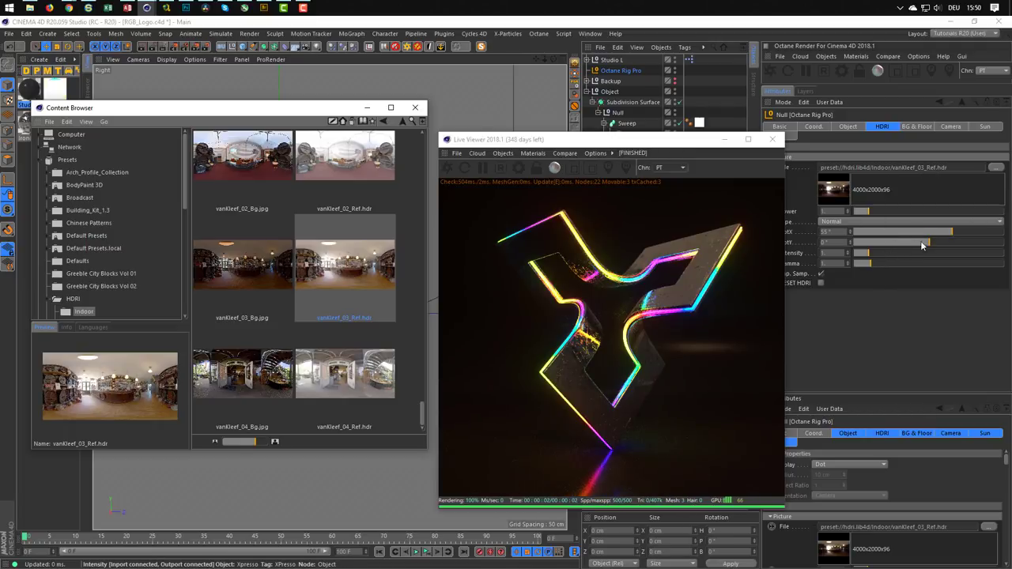
# Step: Rotate the new HDRI to about -166° on X and close the Content Browser
pyautogui.moveTo(953, 232); pyautogui.dragTo(879, 239)
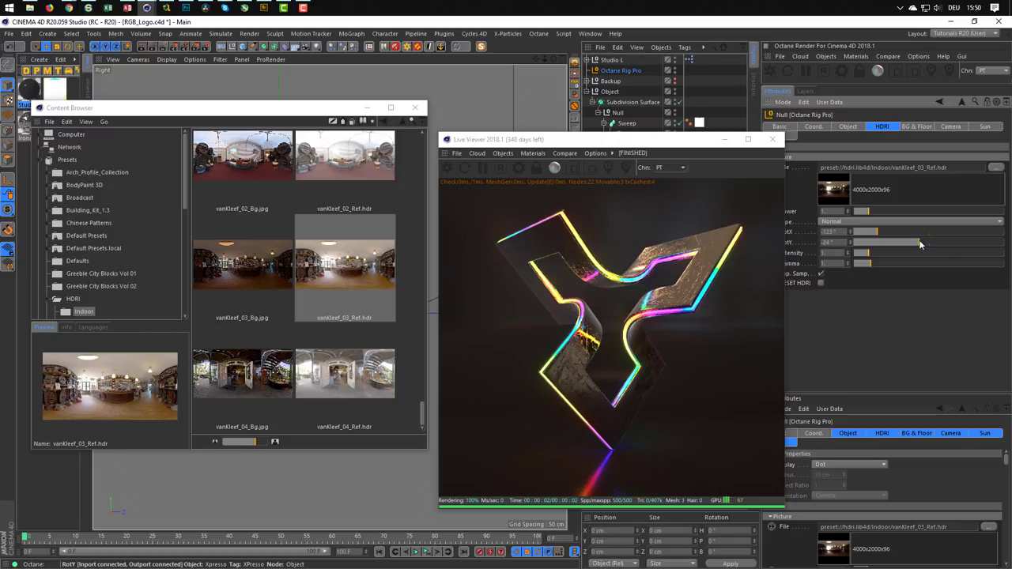
pyautogui.moveTo(919, 245); pyautogui.dragTo(929, 242)
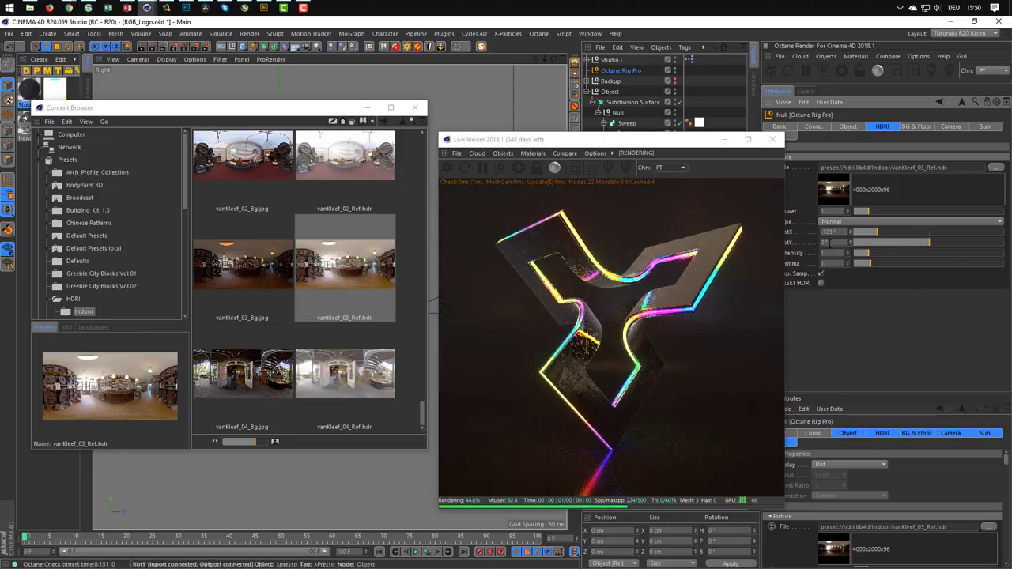
pyautogui.moveTo(865, 234); pyautogui.dragTo(865, 231)
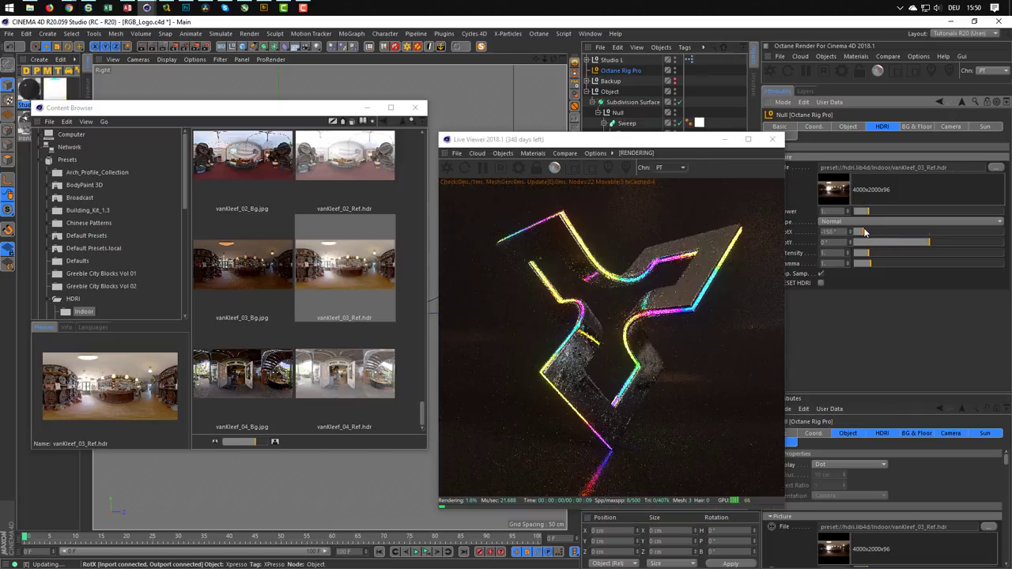
pyautogui.moveTo(865, 231); pyautogui.dragTo(859, 231)
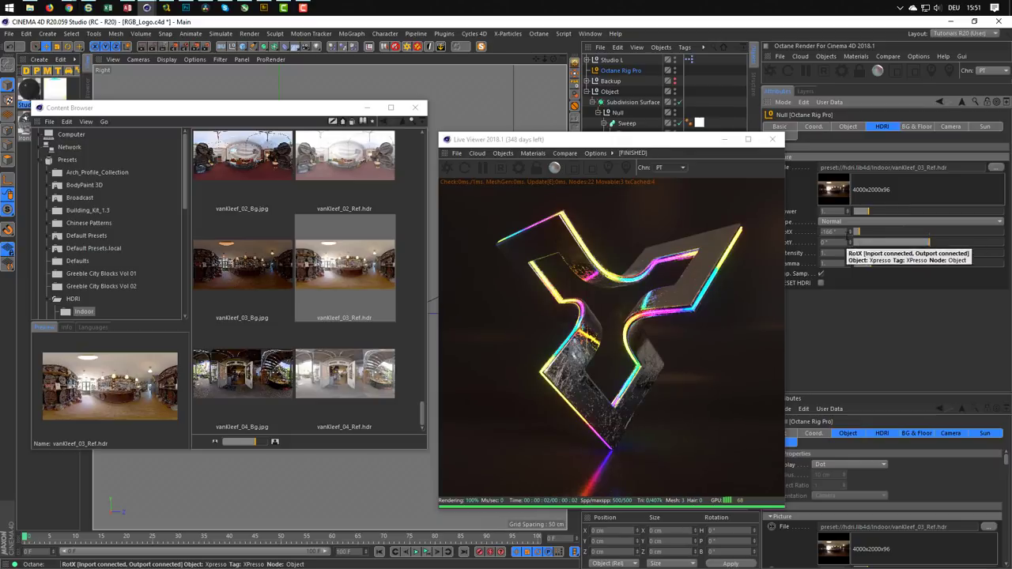
pyautogui.click(415, 108)
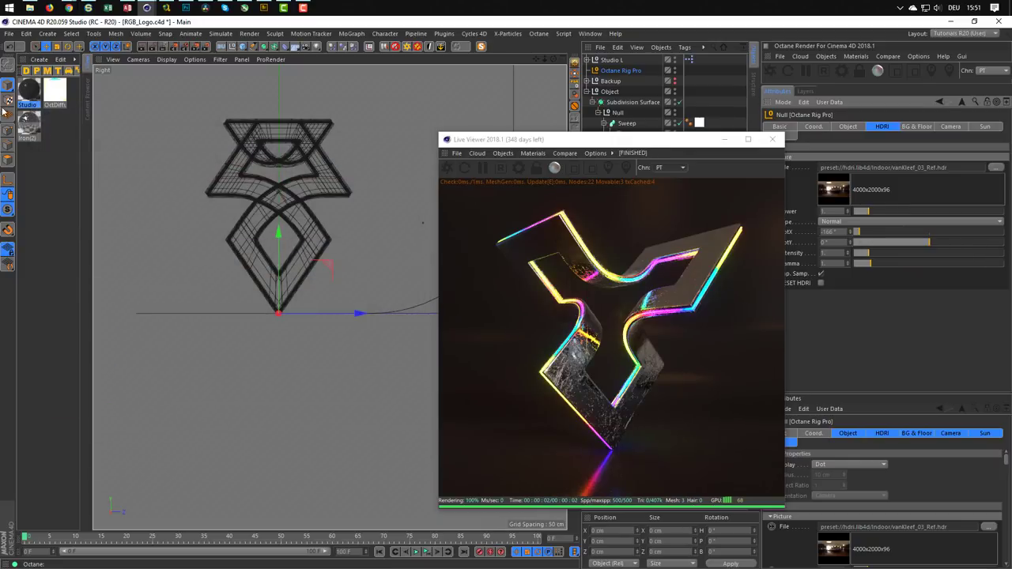
# Step: Open the OctDiffuse edge material's graph in the Octane Node Editor
pyautogui.click(54, 93)
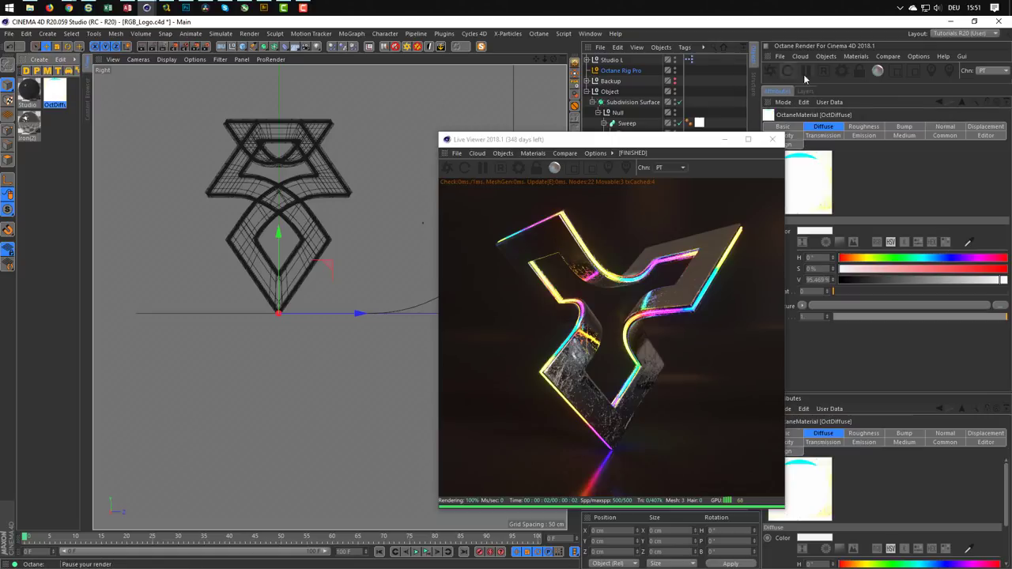
pyautogui.click(856, 56)
pyautogui.click(878, 79)
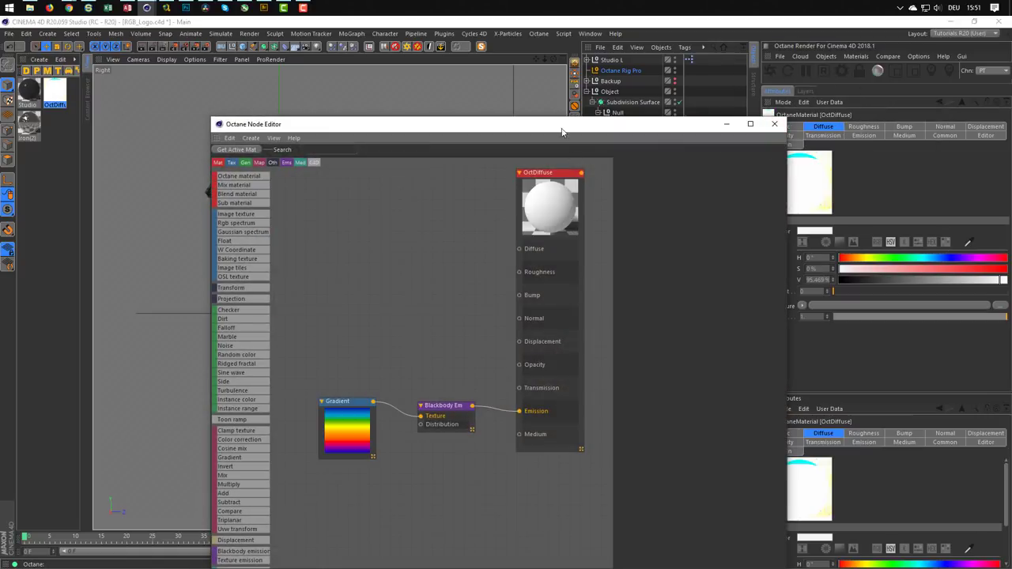
pyautogui.moveTo(593, 124); pyautogui.dragTo(400, 72)
pyautogui.moveTo(659, 141); pyautogui.dragTo(849, 155)
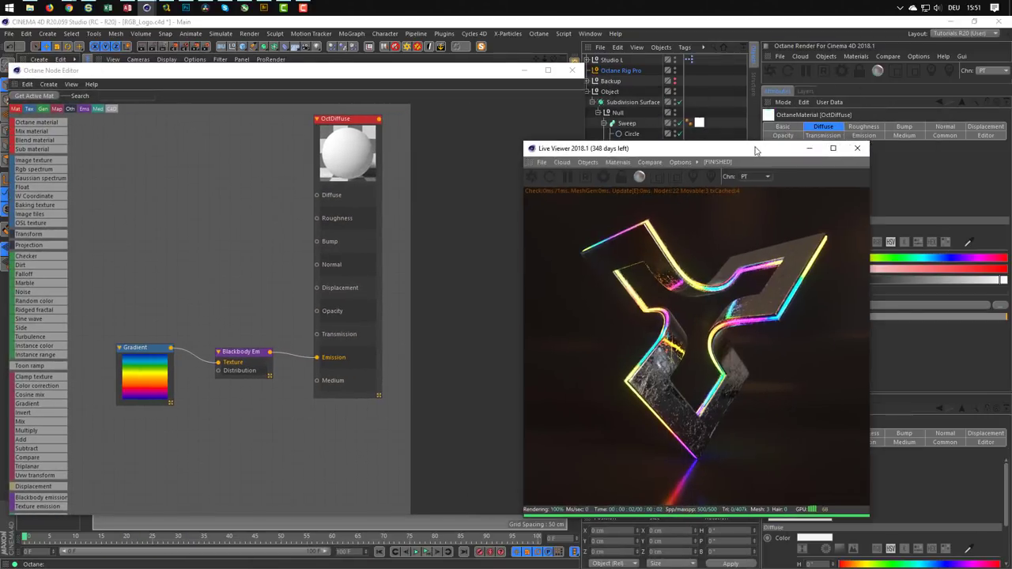
# Step: Leave surface brightness off and lower the Blackbody emission Power to about 5.54
pyautogui.click(240, 360)
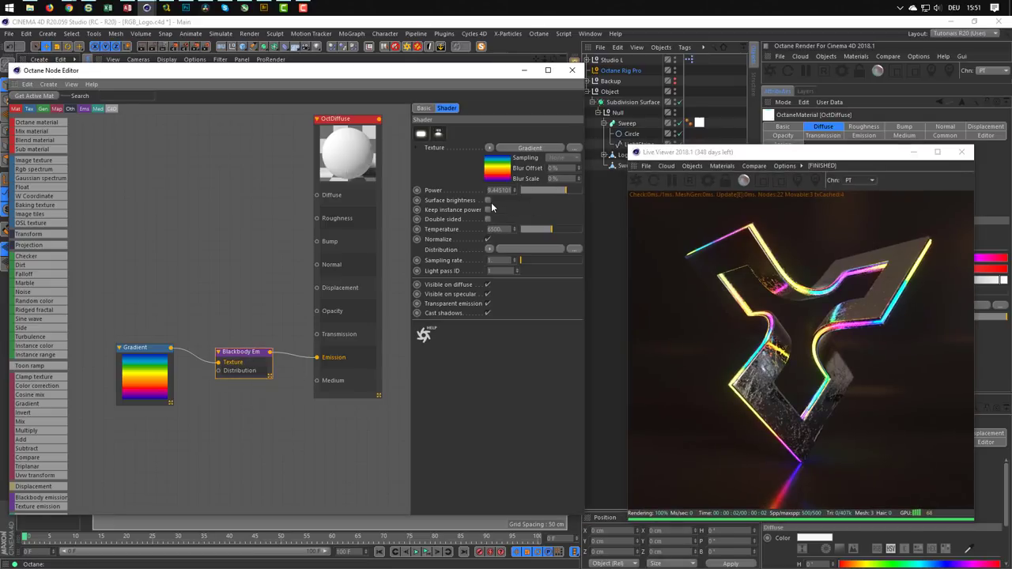
pyautogui.click(488, 201)
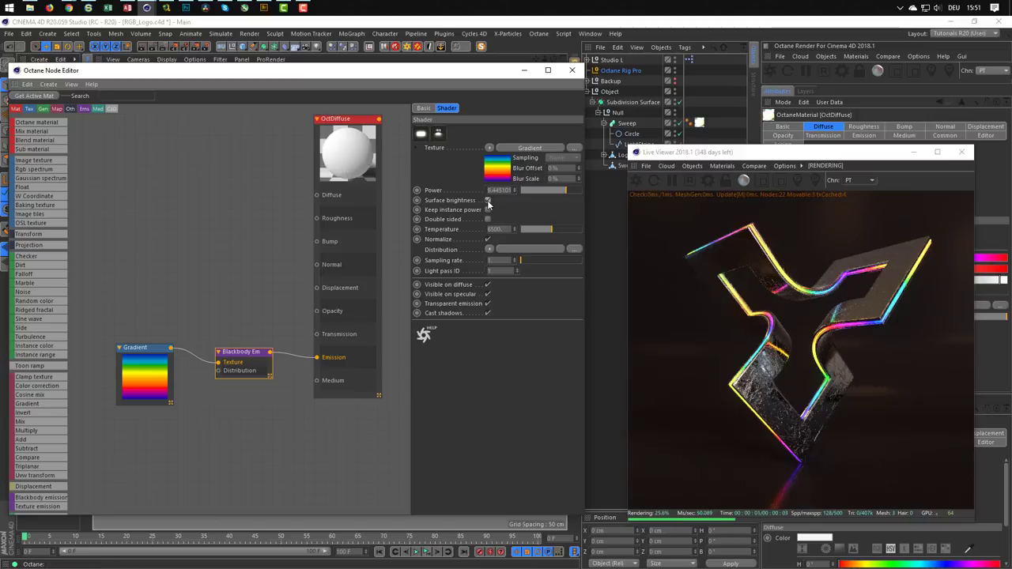
pyautogui.click(488, 201)
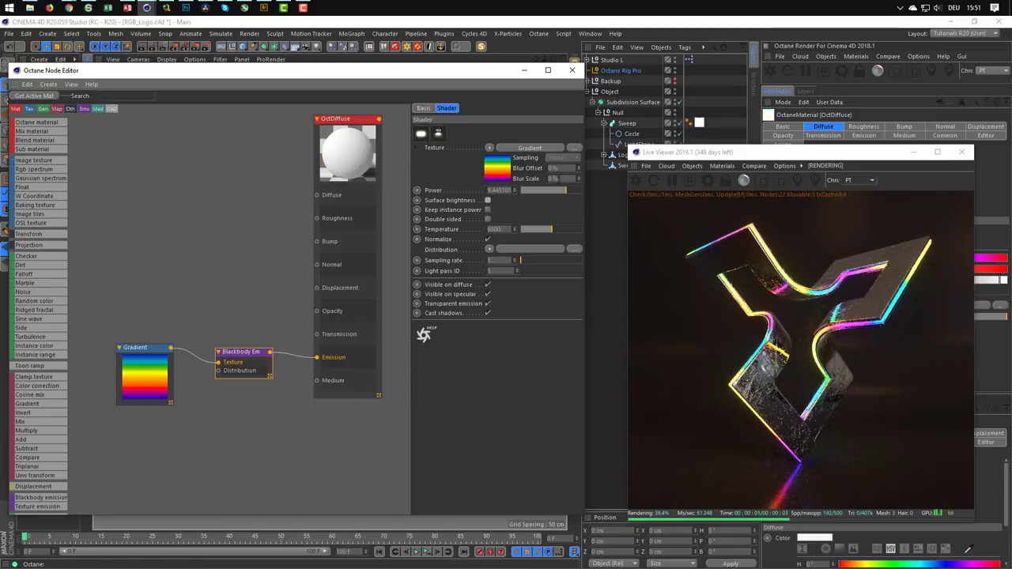
pyautogui.moveTo(563, 192); pyautogui.dragTo(563, 192)
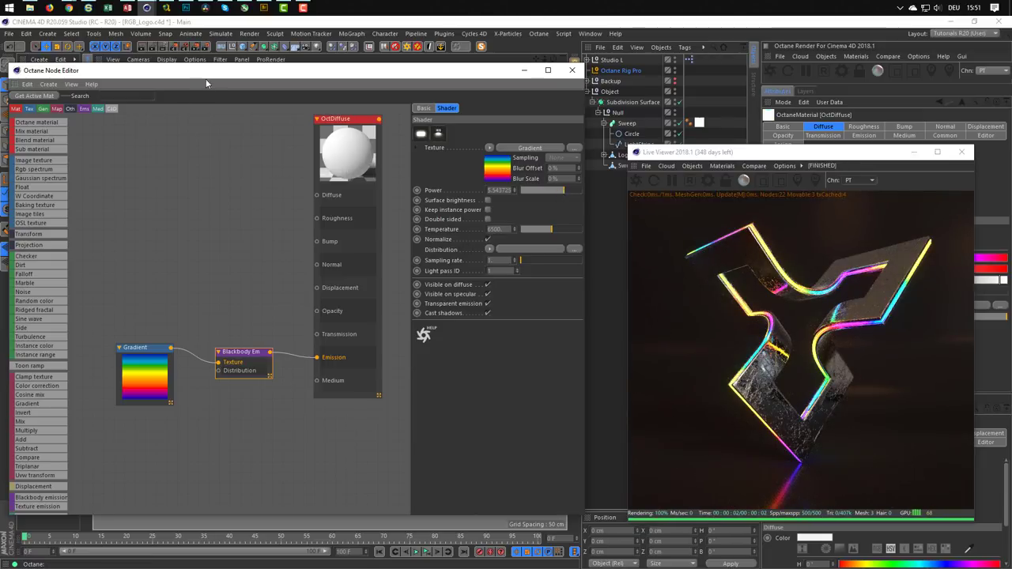
pyautogui.moveTo(211, 76); pyautogui.dragTo(273, 73)
# Step: Raise the Studio RgbSpectrum colour's value to 23% and close the node editor
pyautogui.click(29, 91)
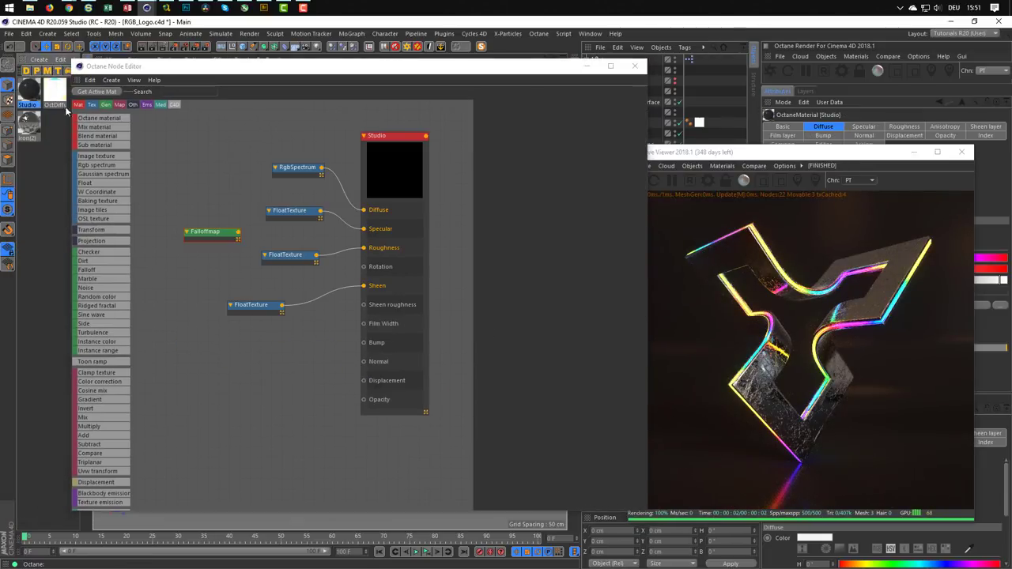
pyautogui.moveTo(460, 73); pyautogui.dragTo(412, 75)
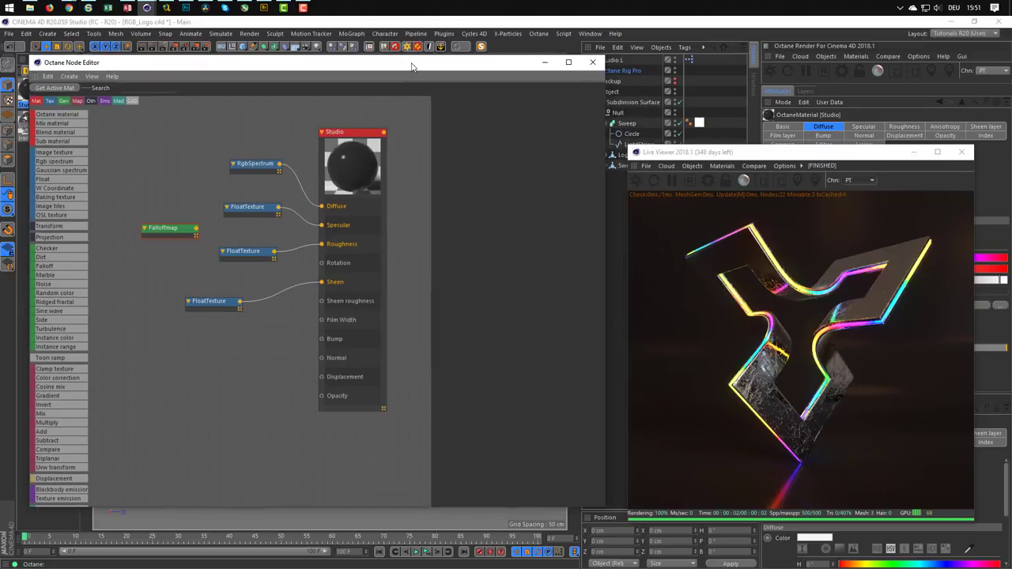
pyautogui.click(245, 164)
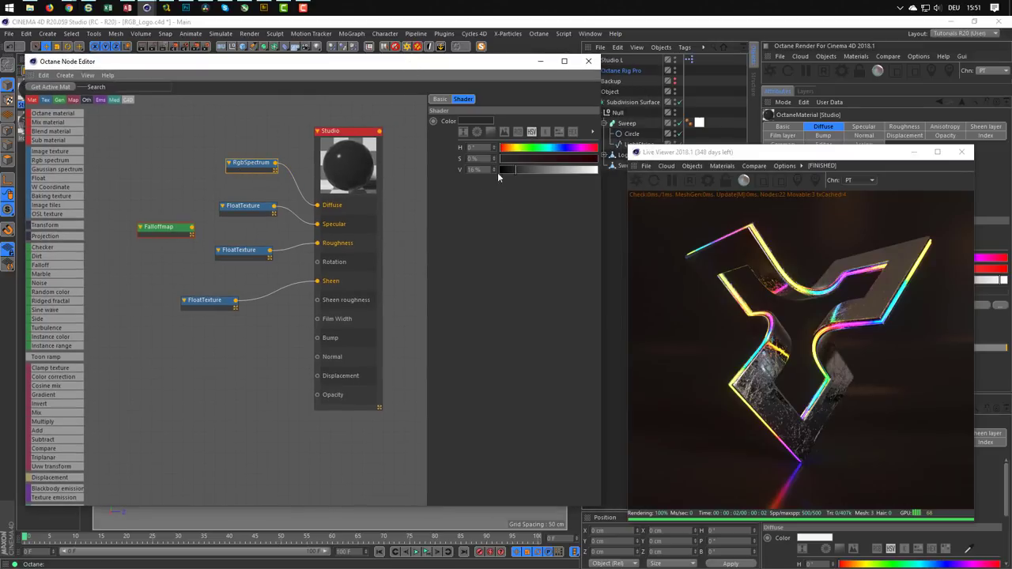
pyautogui.click(521, 169)
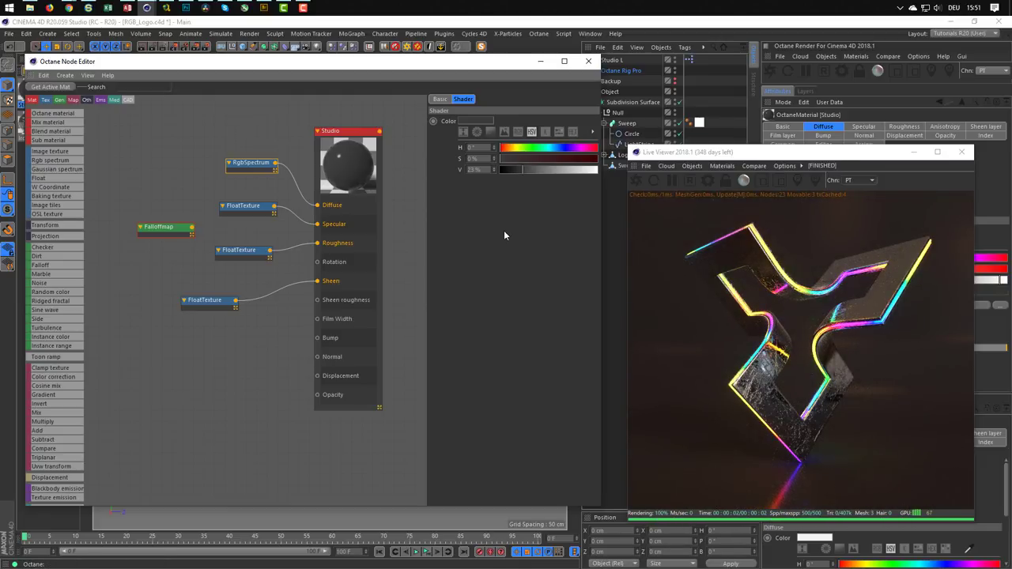
pyautogui.click(589, 61)
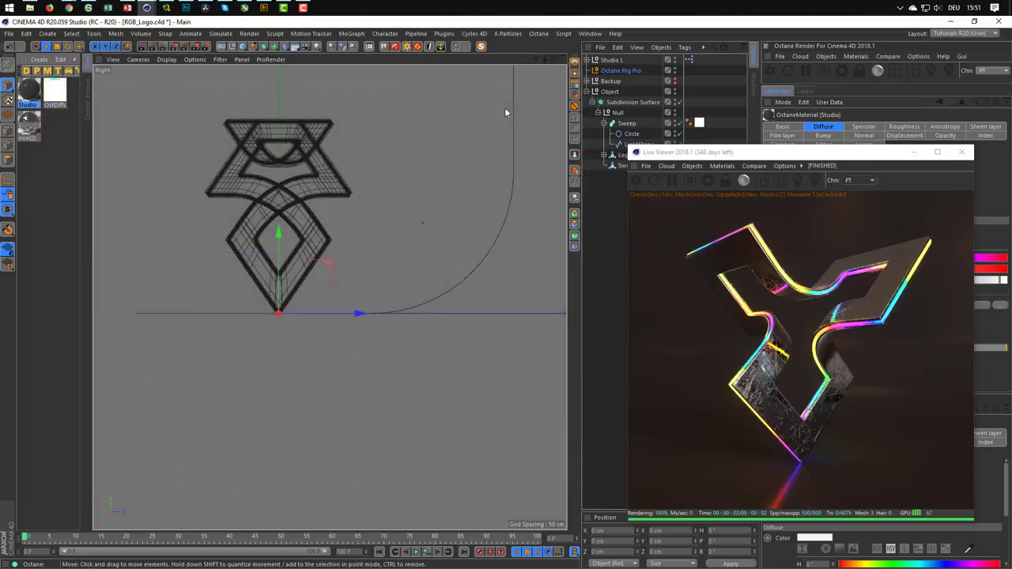
# Step: Restore the full perspective viewport and close the Live Viewer window
pyautogui.middleClick(394, 229)
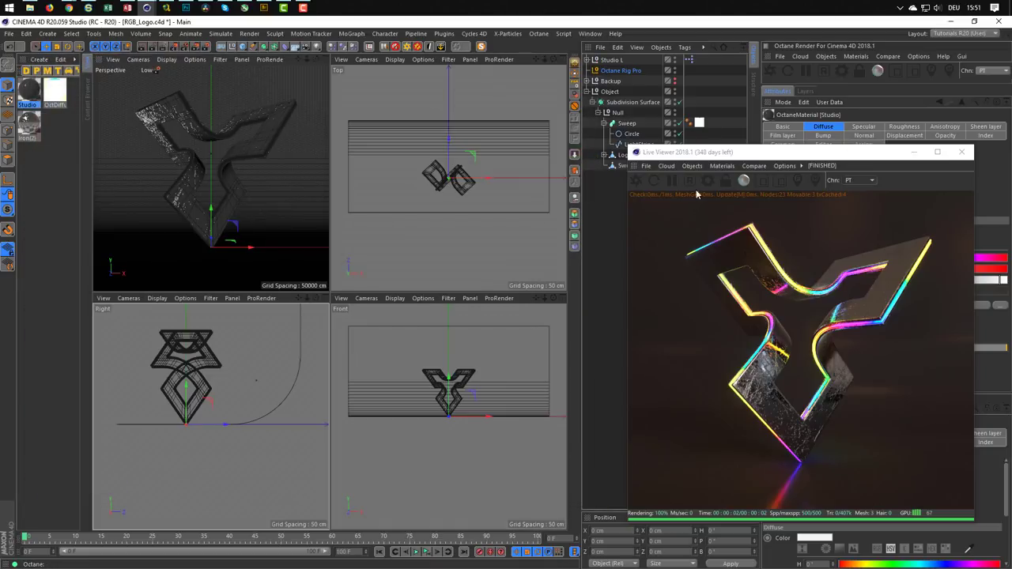
pyautogui.moveTo(774, 158); pyautogui.dragTo(563, 128)
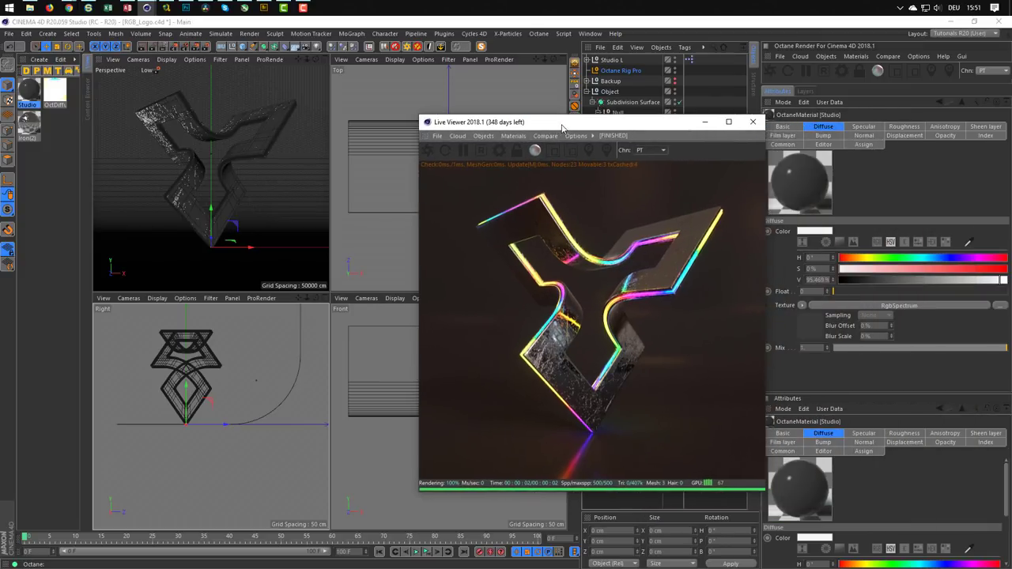
pyautogui.middleClick(312, 134)
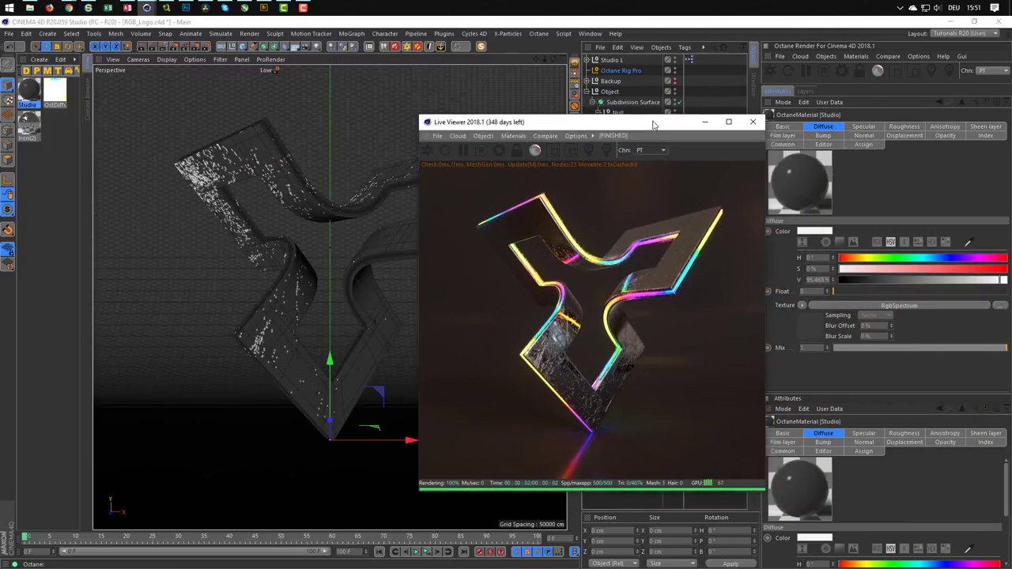
pyautogui.moveTo(677, 120); pyautogui.dragTo(876, 185)
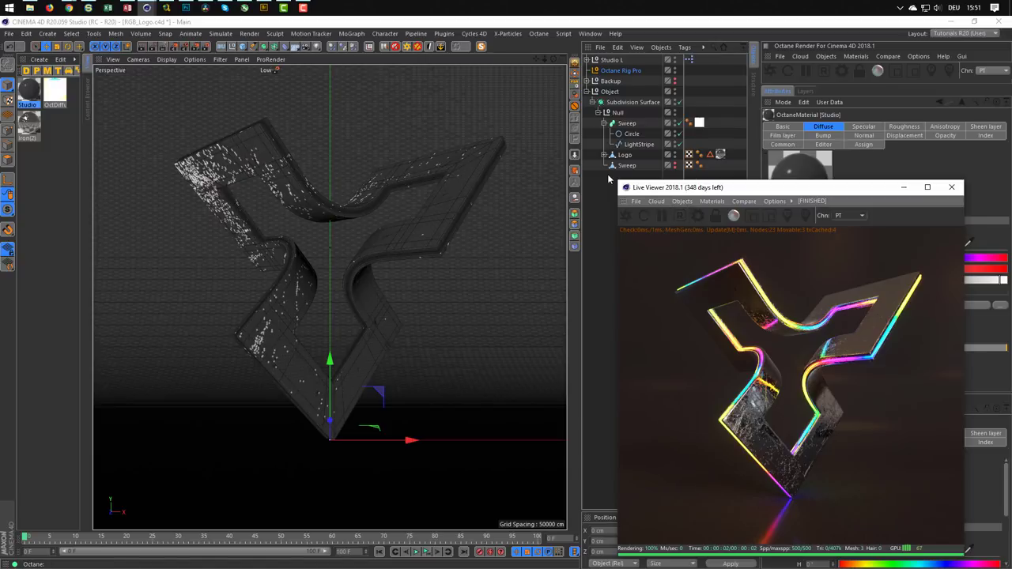
pyautogui.moveTo(619, 180); pyautogui.dragTo(684, 255)
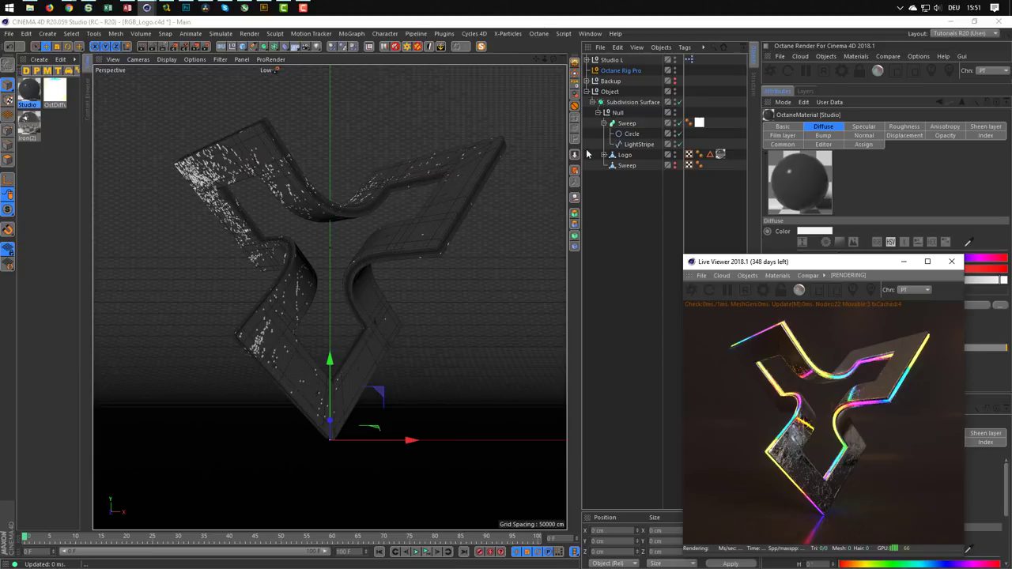
pyautogui.moveTo(783, 264); pyautogui.dragTo(693, 278)
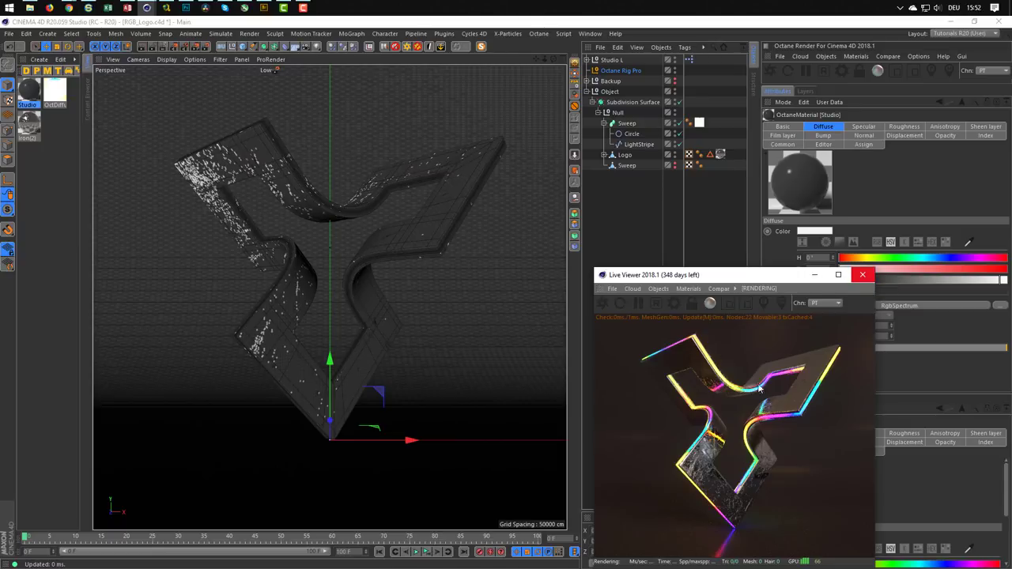
pyautogui.click(862, 274)
# Step: Select the logo's texture tag and extend the scene and preview range to 200 frames
pyautogui.click(717, 153)
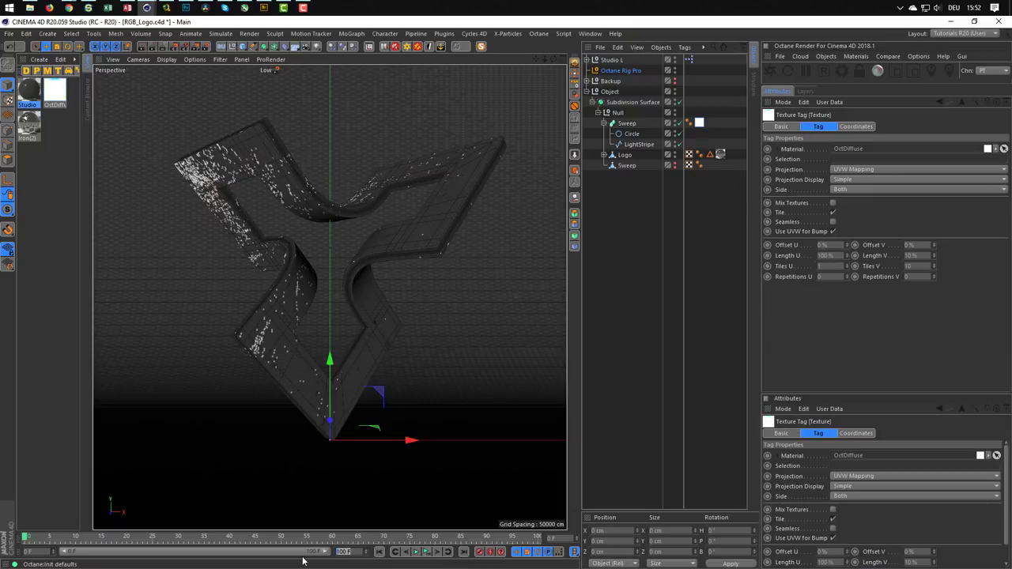
pyautogui.write('200')
pyautogui.press('Return')
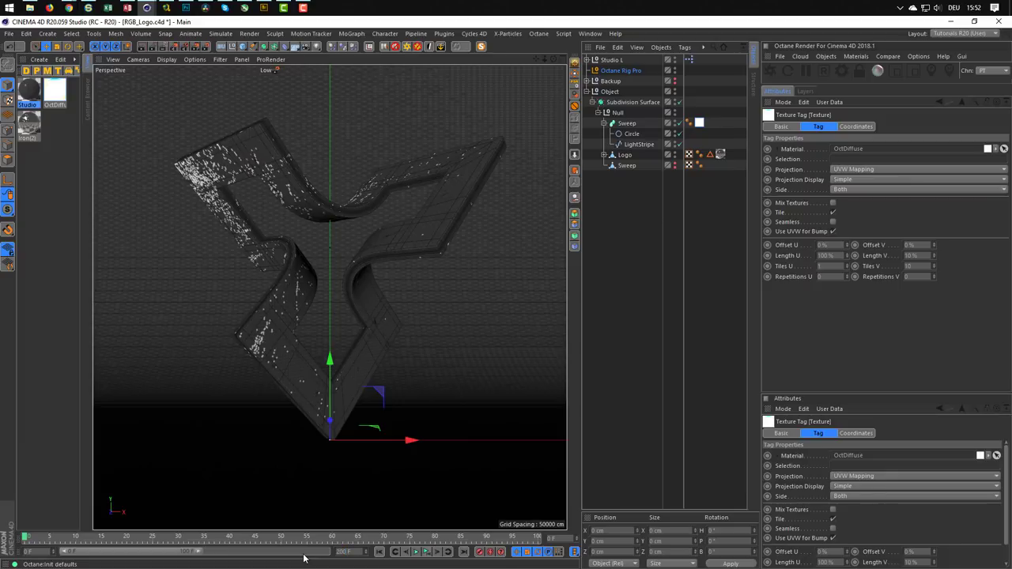
pyautogui.doubleClick(303, 553)
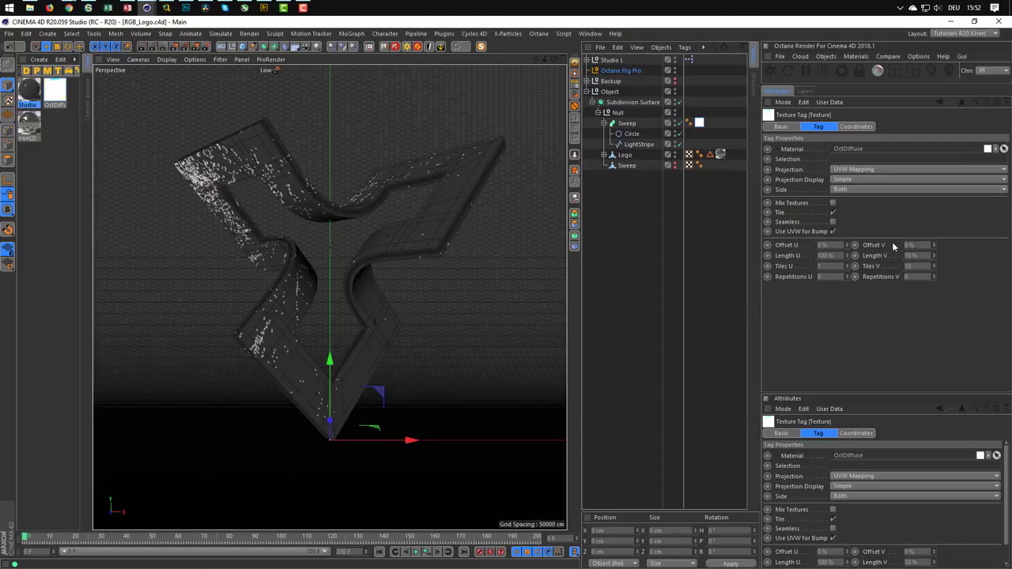
# Step: Keyframe Offset V at 0% on frame 0 and 100% on frame 100
pyautogui.click(855, 246)
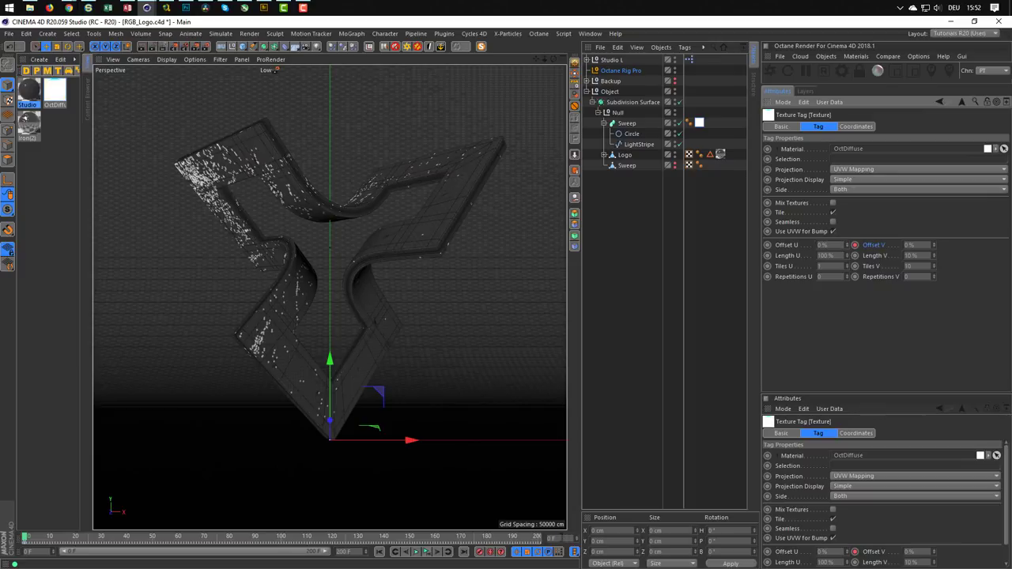
pyautogui.write('0')
pyautogui.press('Return')
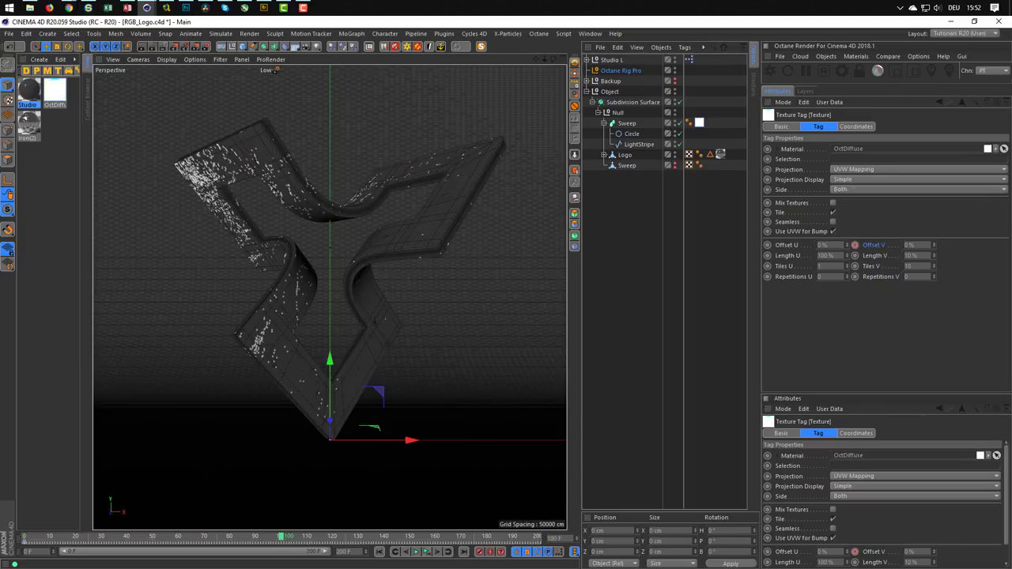
pyautogui.doubleClick(912, 245)
pyautogui.write('100')
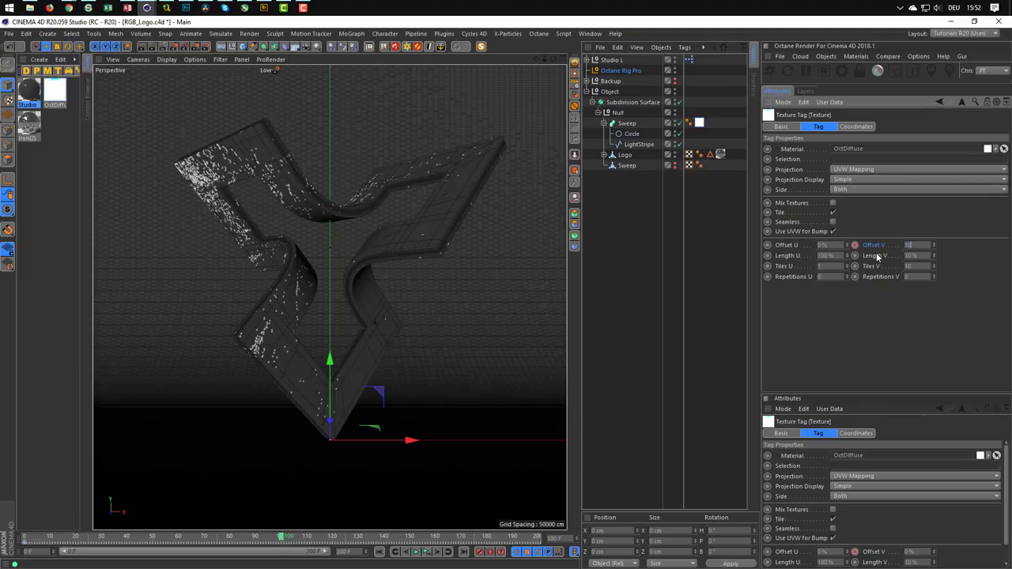
pyautogui.press('Return')
pyautogui.click(855, 245)
# Step: Display the Offset V animation curve in the timeline graph, framed from frame 0
pyautogui.rightClick(879, 250)
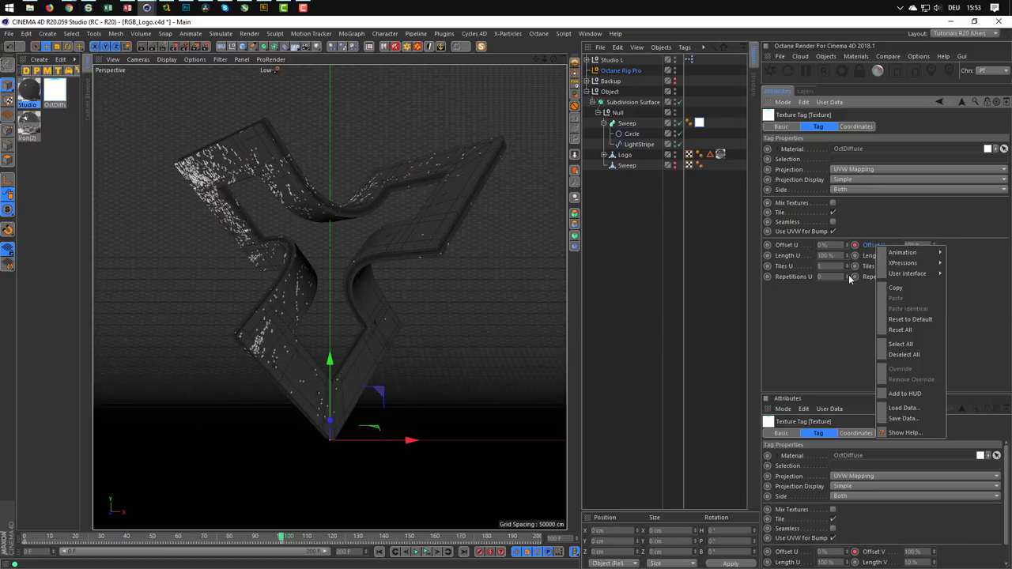
pyautogui.click(819, 355)
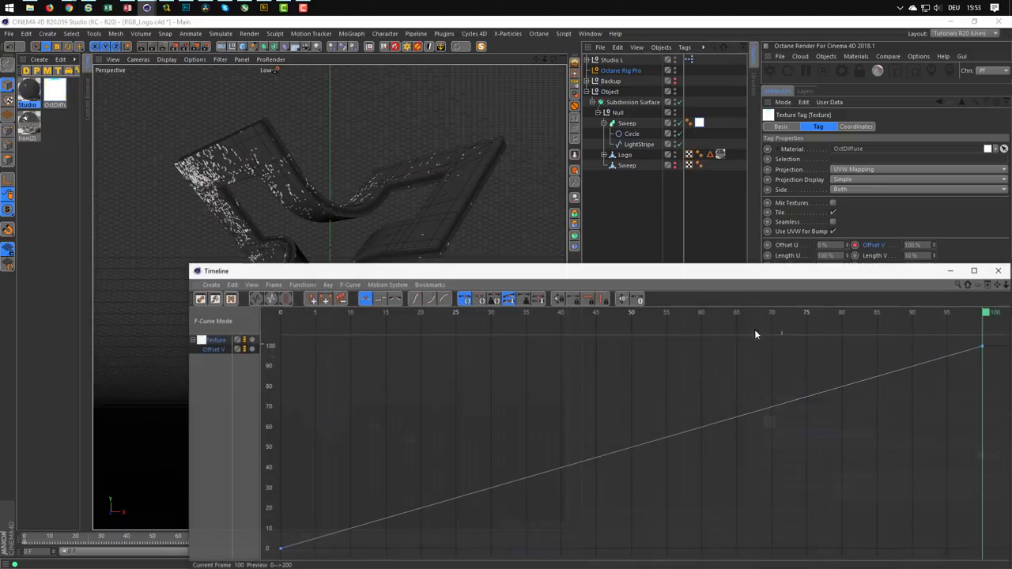
pyautogui.moveTo(649, 272); pyautogui.dragTo(508, 123)
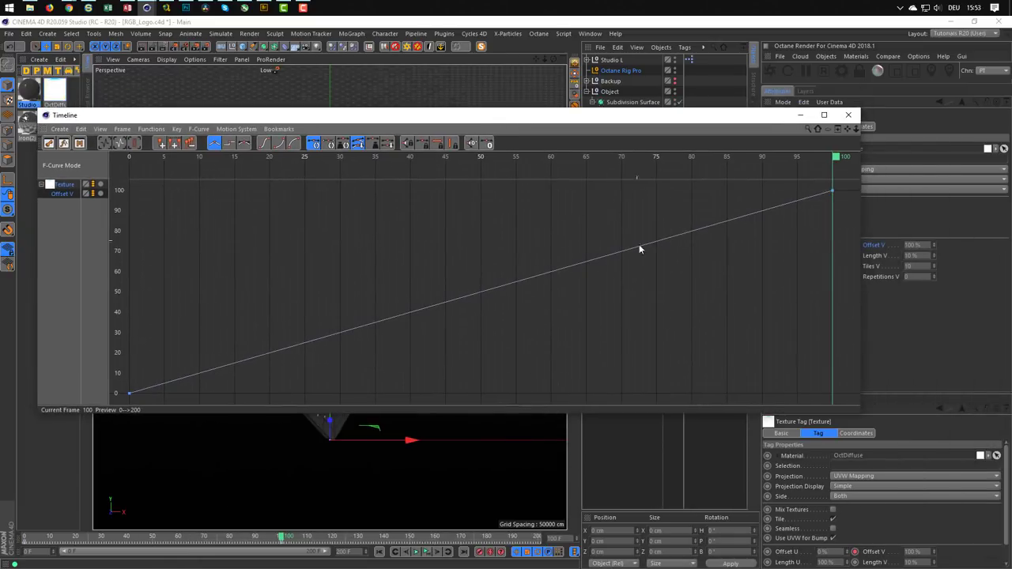
pyautogui.moveTo(639, 245)
pyautogui.keyDown('alt'); pyautogui.mouseDown(button='right')
pyautogui.moveTo(639, 177)
pyautogui.moveTo(657, 177)
pyautogui.mouseUp(button='right'); pyautogui.keyUp('alt')
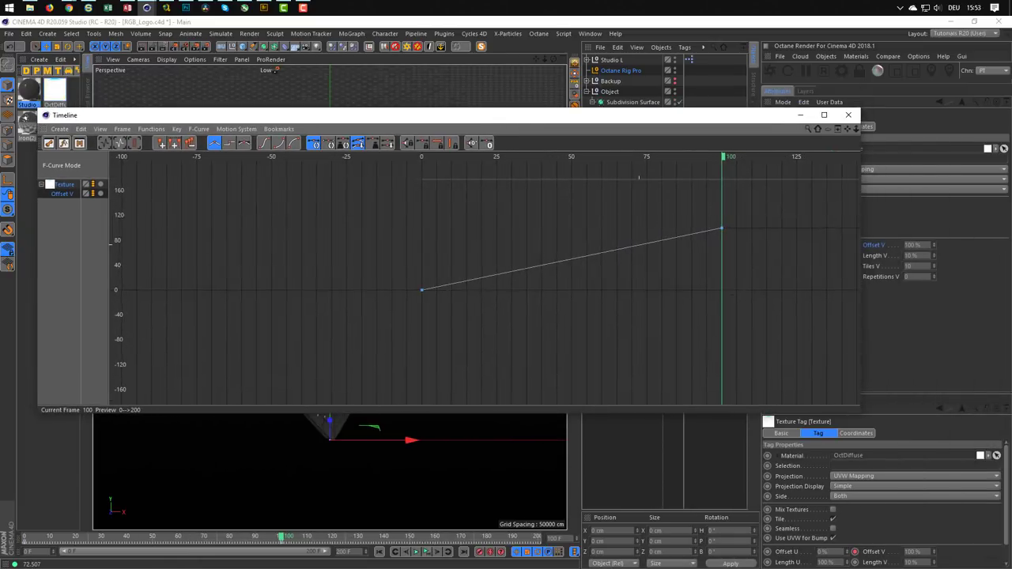
pyautogui.keyDown('alt'); pyautogui.moveTo(657, 177); pyautogui.dragTo(423, 194, button='middle'); pyautogui.keyUp('alt')
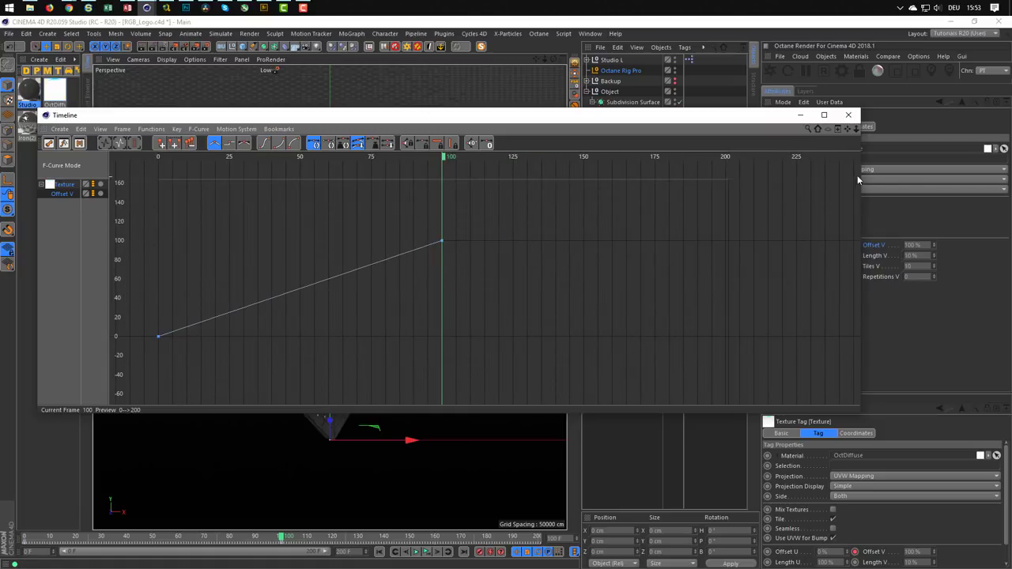
pyautogui.moveTo(859, 175); pyautogui.dragTo(545, 245)
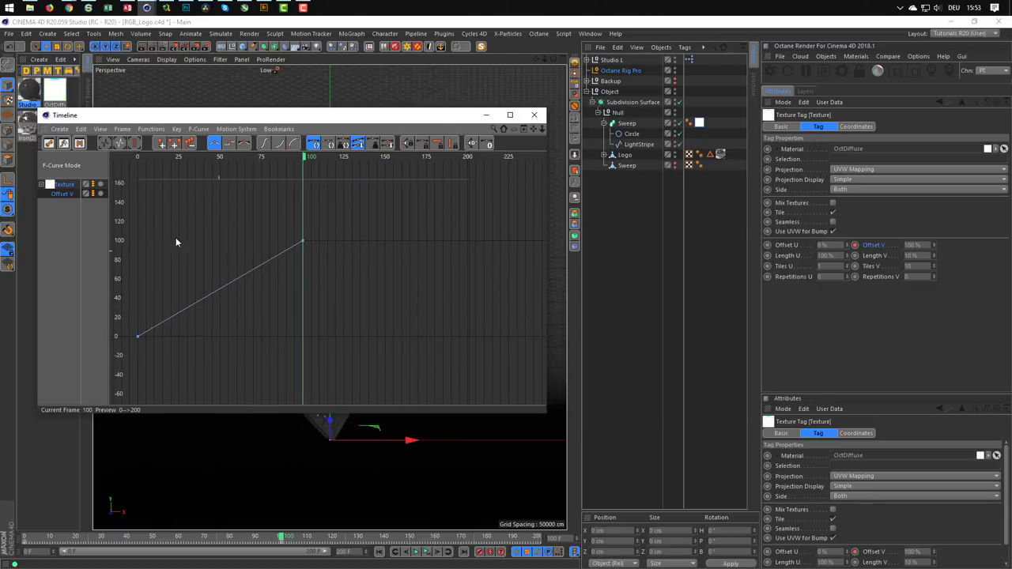
# Step: Set the Offset V track's After mode to Continue and close the Timeline window
pyautogui.click(62, 193)
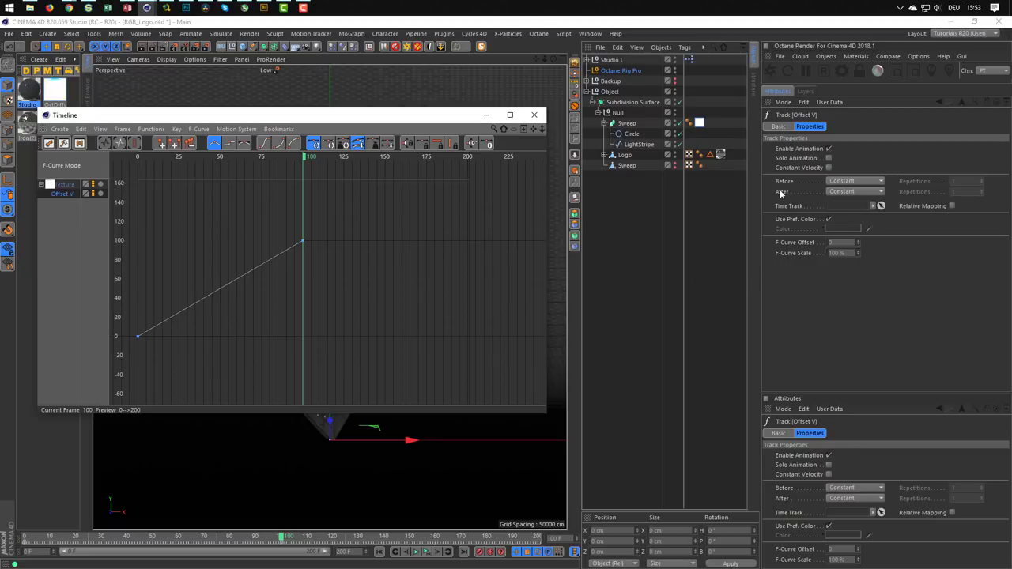
pyautogui.click(854, 192)
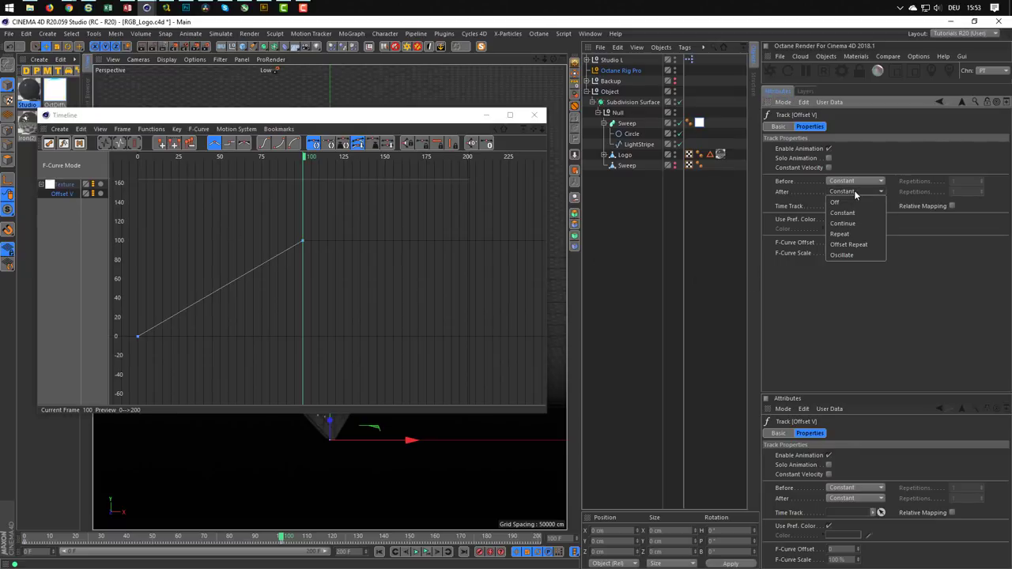
pyautogui.click(853, 225)
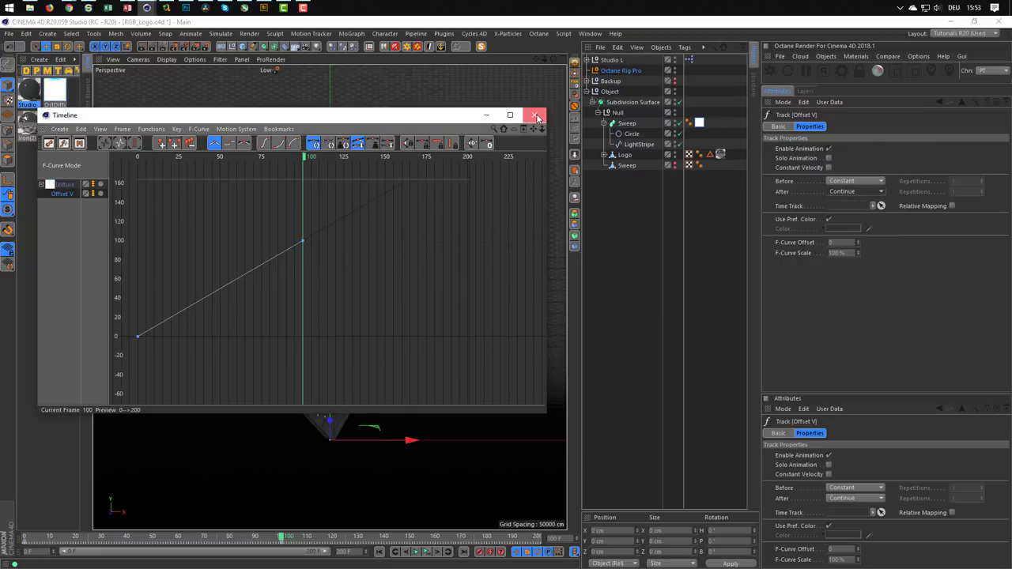
pyautogui.click(536, 117)
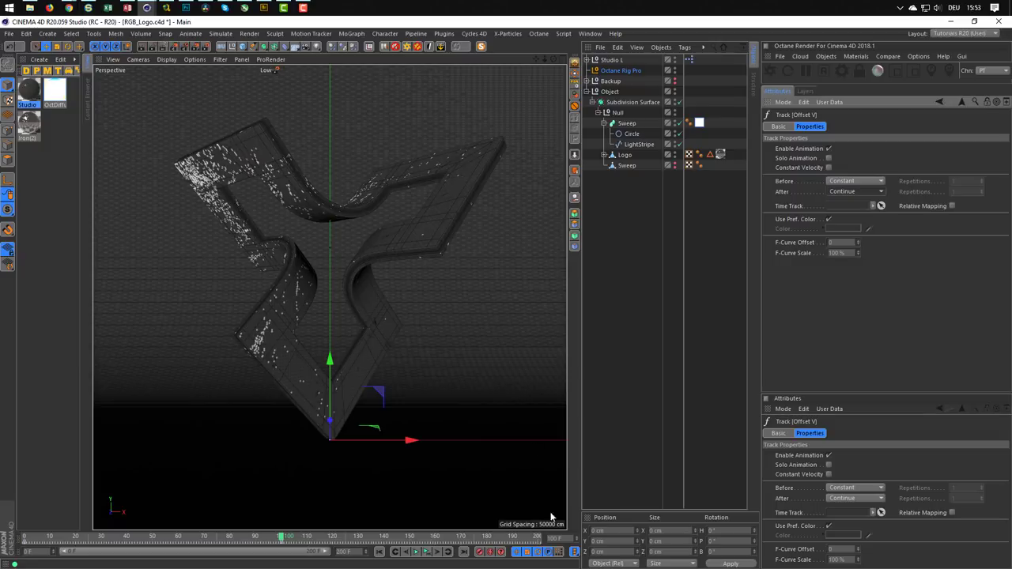
# Step: Check the Object group's position and heading rotation values
pyautogui.click(618, 113)
pyautogui.click(610, 92)
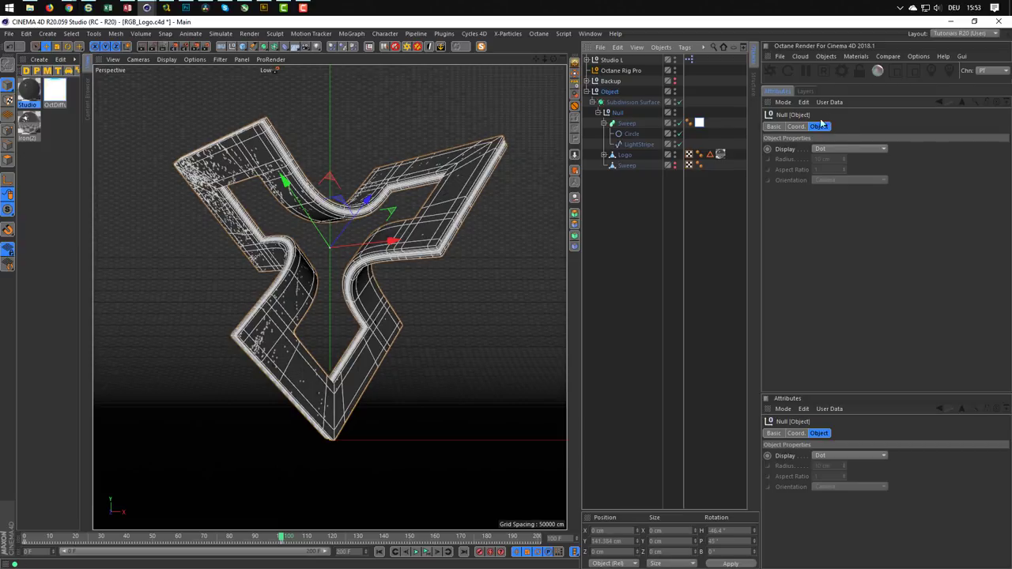
pyautogui.click(796, 126)
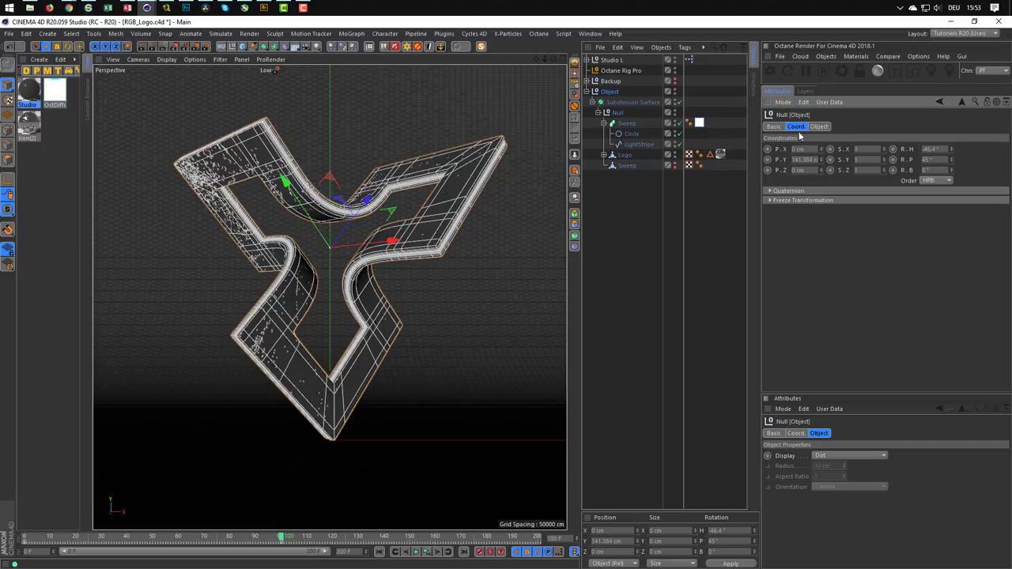
pyautogui.click(937, 148)
# Step: Add a new Null, nest the Object group under it, and name it Rotate
pyautogui.click(232, 50)
pyautogui.moveTo(608, 60); pyautogui.dragTo(613, 93)
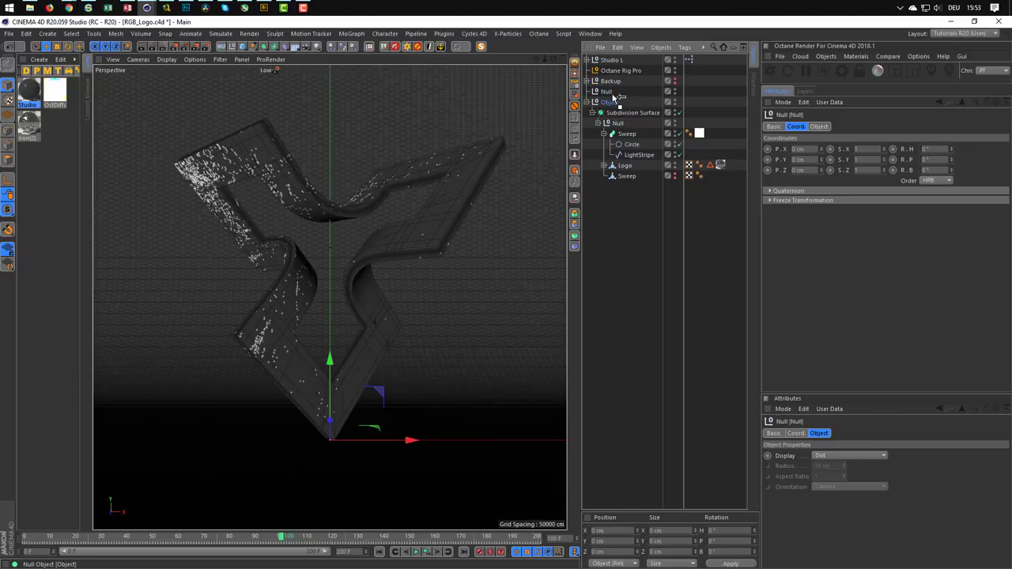
pyautogui.doubleClick(613, 93)
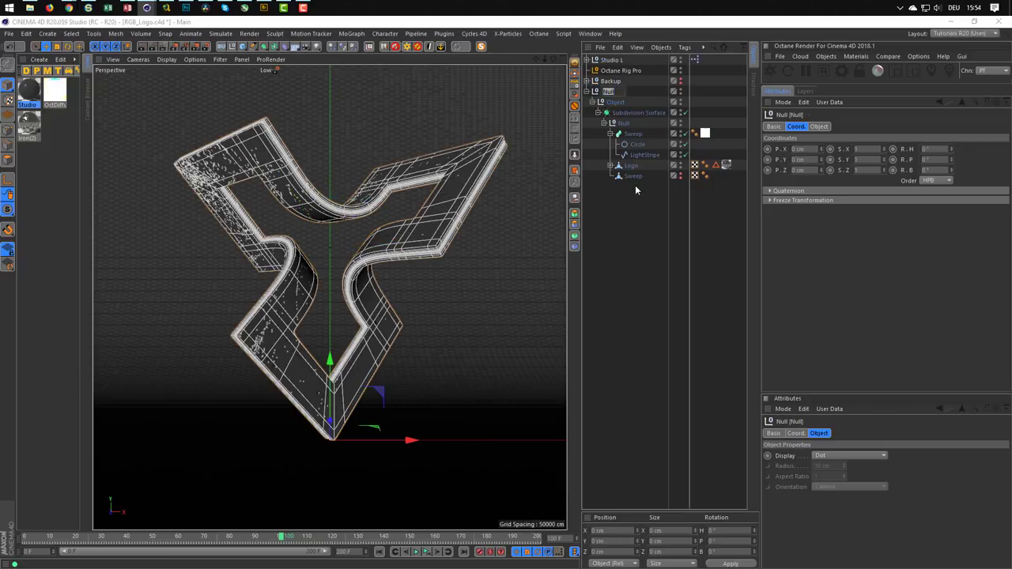
pyautogui.write('Rotate')
# Step: Confirm the Rotate name and key its heading rotation at 0° on frame 0
pyautogui.press('Return')
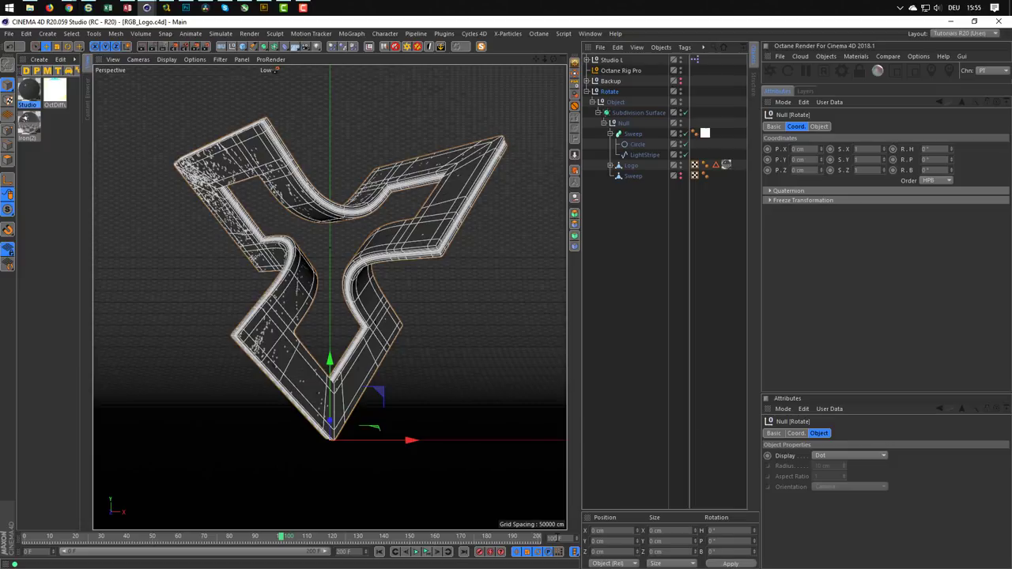
pyautogui.hotkey('shift', 'f')
pyautogui.click(894, 149)
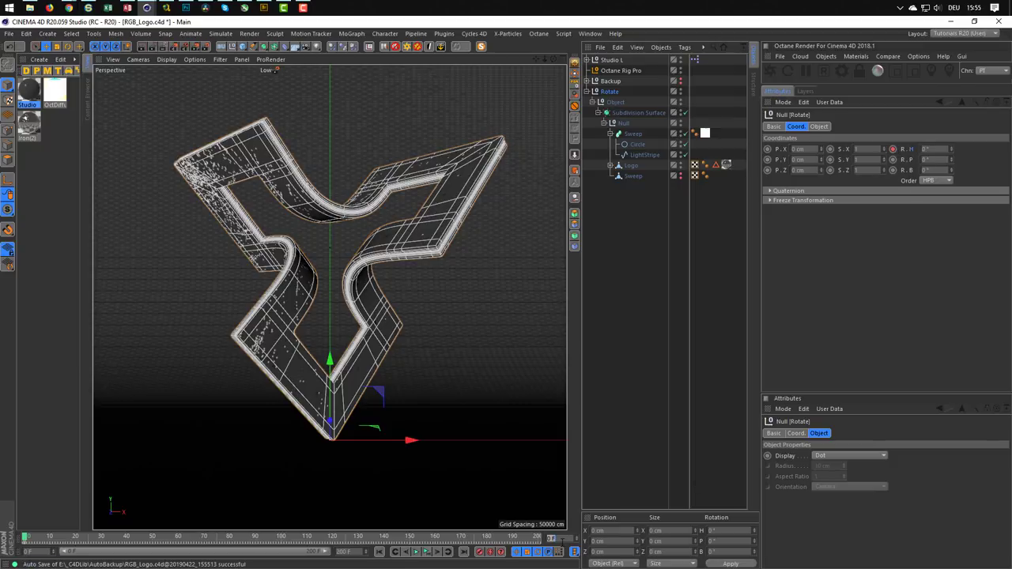
# Step: At frame 200, set the heading to 360-1.8 (358.2°) and key it
pyautogui.click(539, 538)
pyautogui.click(926, 148)
pyautogui.write('360-1')
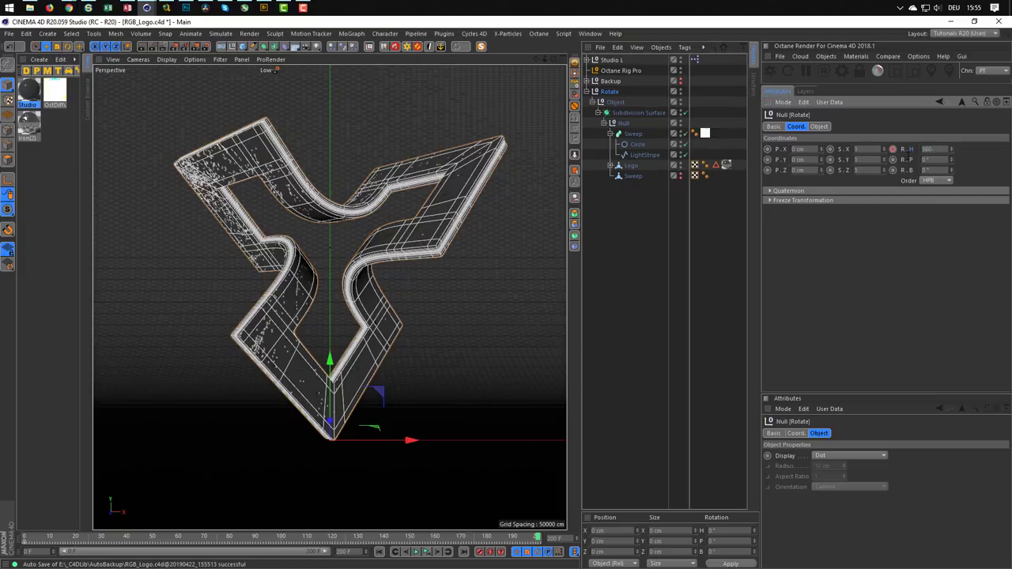
pyautogui.write('.8')
pyautogui.press('Return')
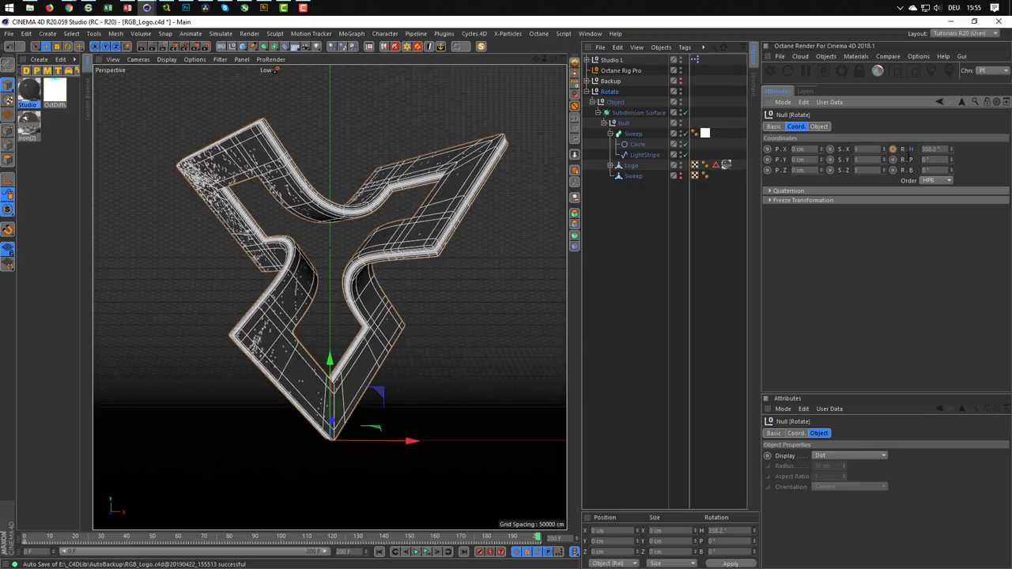
pyautogui.click(892, 148)
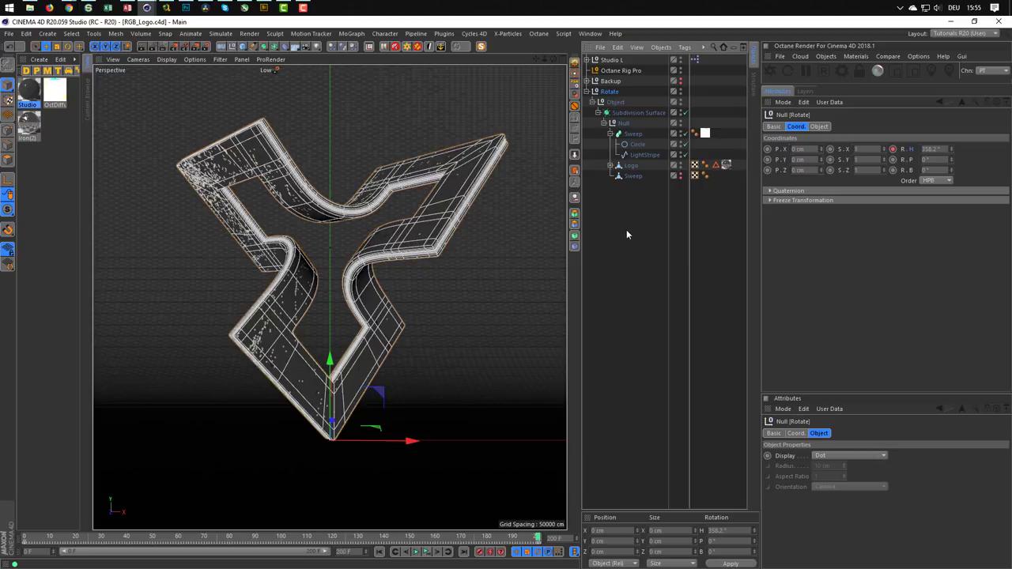
# Step: Set the Render Settings output Frame Range to All Frames (0 to 200)
pyautogui.click(222, 46)
pyautogui.click(244, 147)
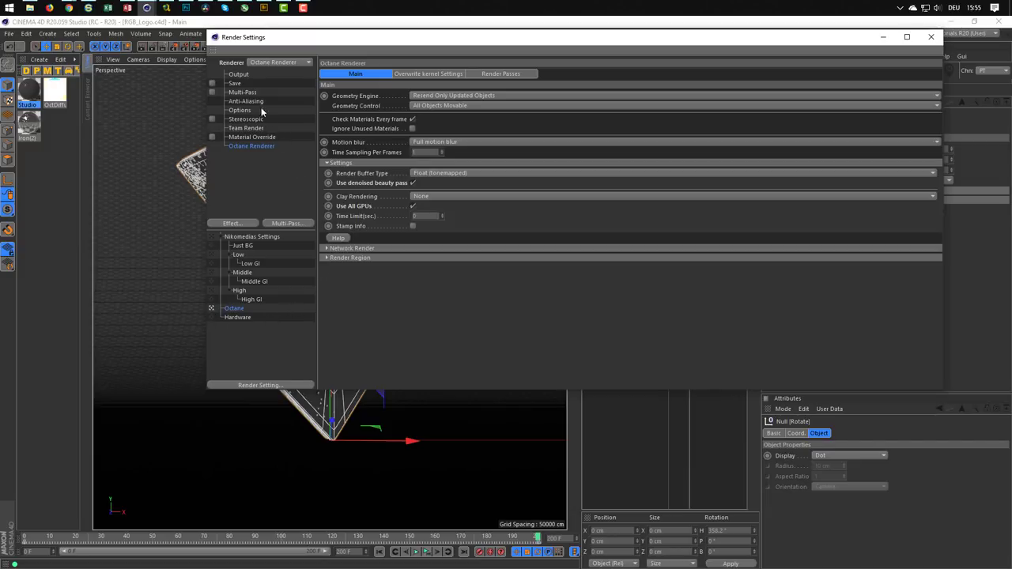
pyautogui.click(243, 76)
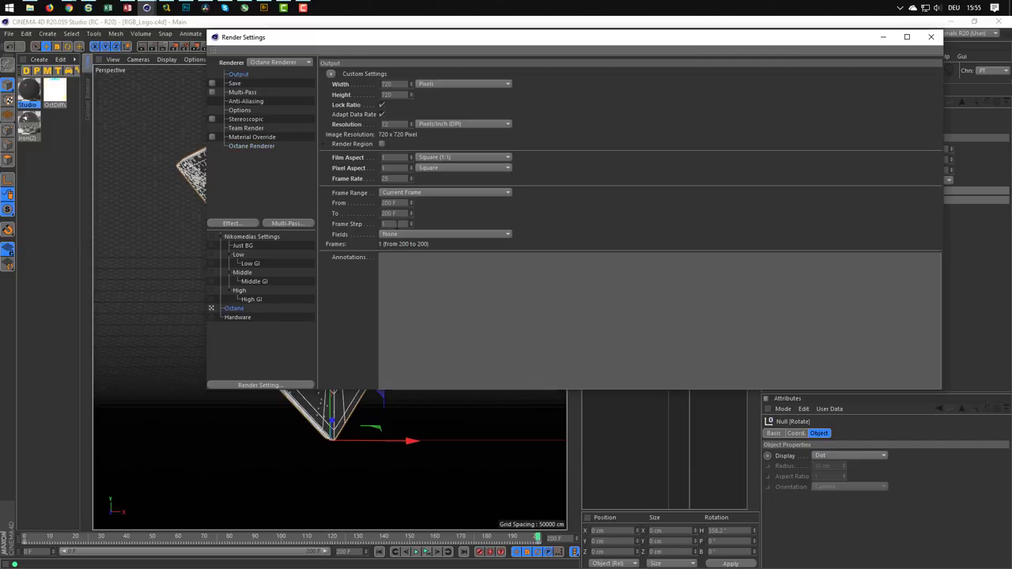
pyautogui.click(419, 193)
pyautogui.click(448, 223)
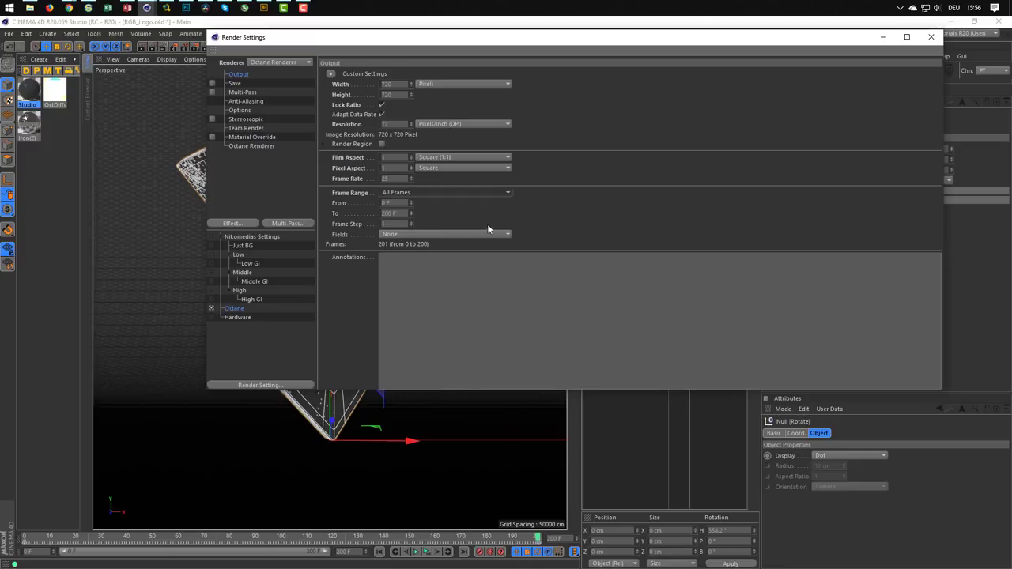
pyautogui.moveTo(938, 127)
pyautogui.mouseDown()
pyautogui.moveTo(900, 147)
pyautogui.moveTo(658, 188)
pyautogui.mouseUp()
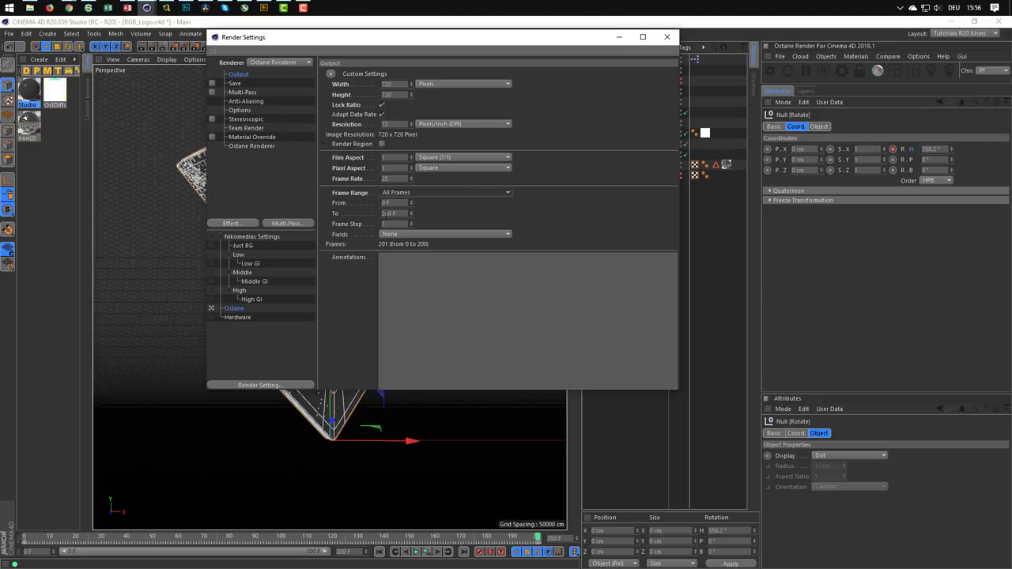
pyautogui.click(666, 37)
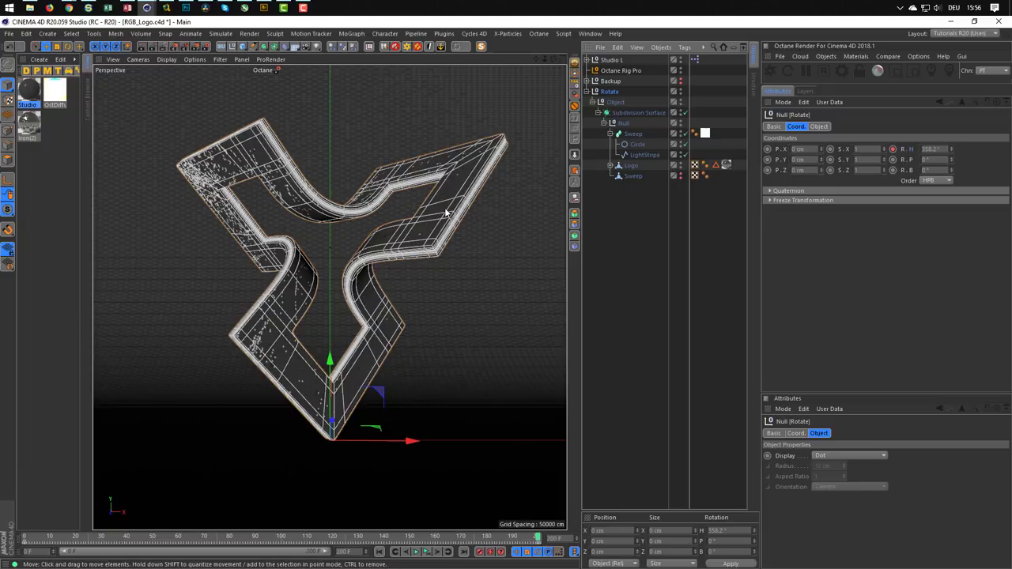
# Step: Start rendering the animation to the Picture Viewer, accepting the warning
pyautogui.hotkey('shift', 'r')
pyautogui.click(532, 333)
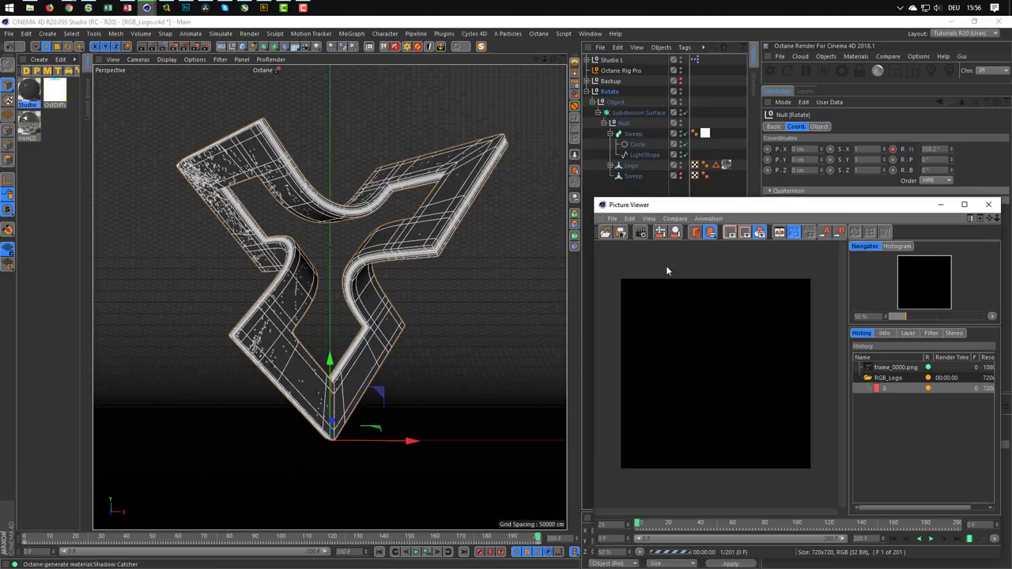
pyautogui.moveTo(704, 204); pyautogui.dragTo(615, 128)
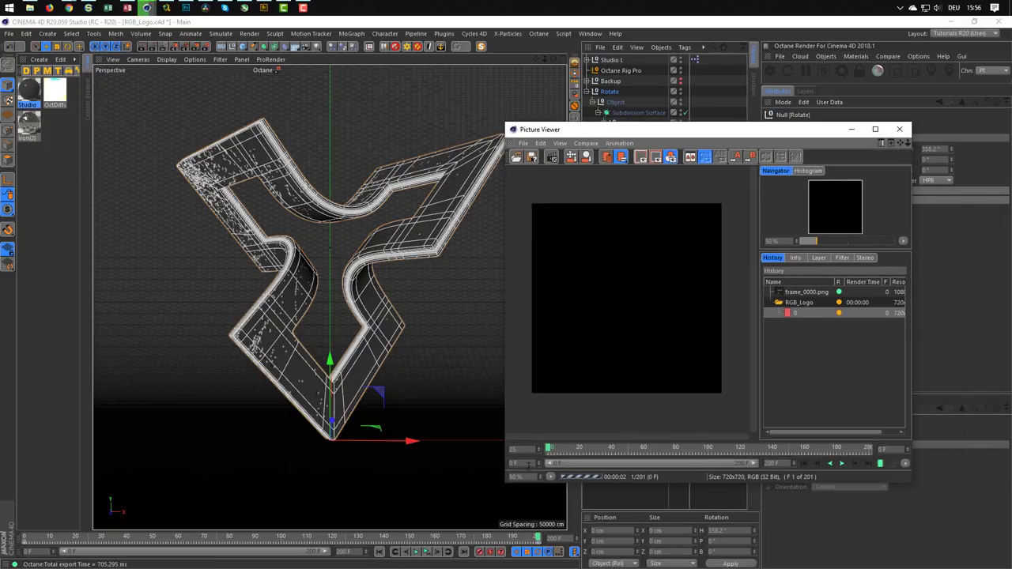
# Step: View the render at 100% in an enlarged Picture Viewer and check finished frame 5
pyautogui.click(550, 477)
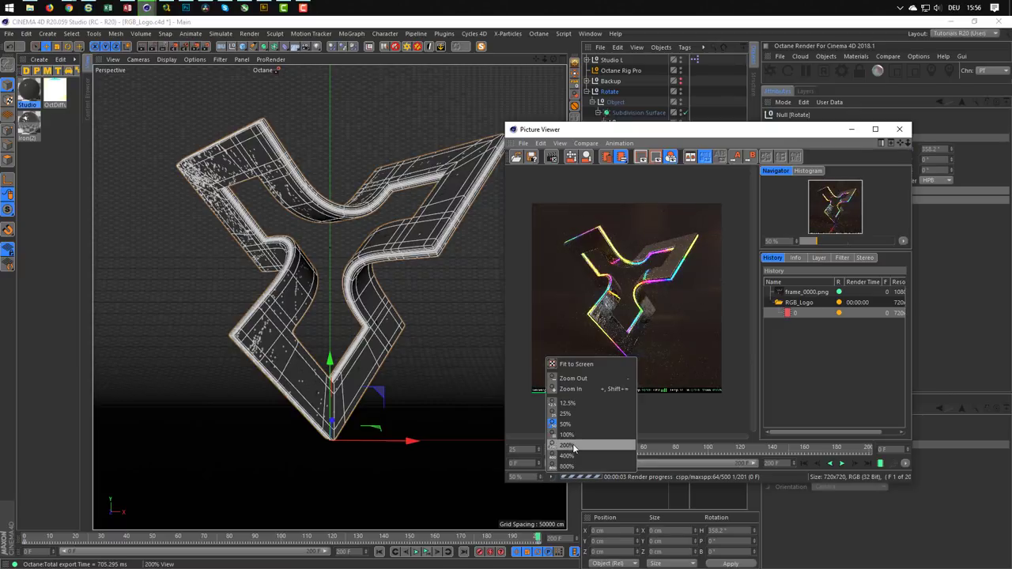
pyautogui.click(574, 447)
pyautogui.moveTo(505, 124)
pyautogui.mouseDown()
pyautogui.moveTo(455, 62)
pyautogui.moveTo(381, 41)
pyautogui.mouseUp()
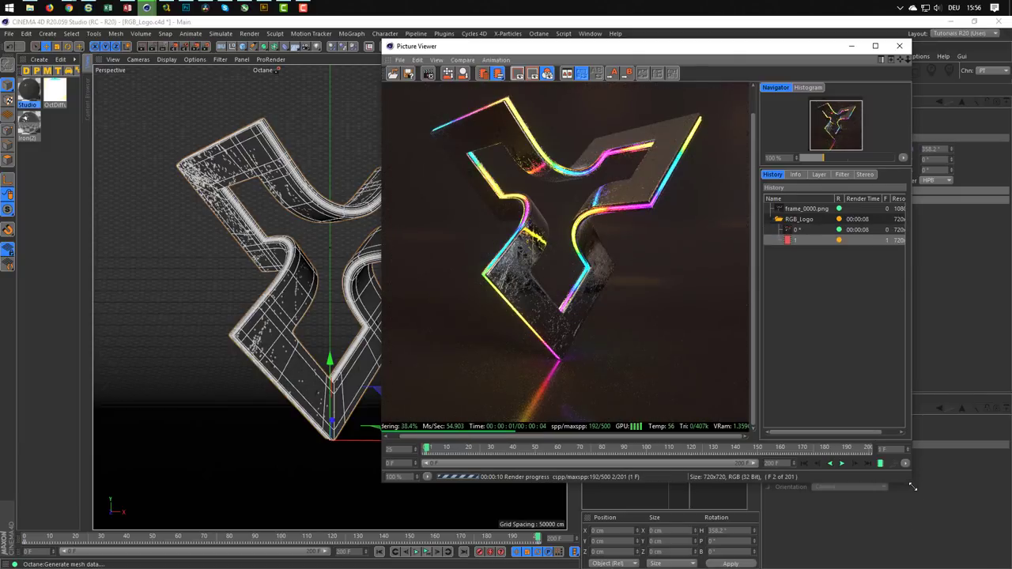
pyautogui.moveTo(913, 487); pyautogui.dragTo(941, 522)
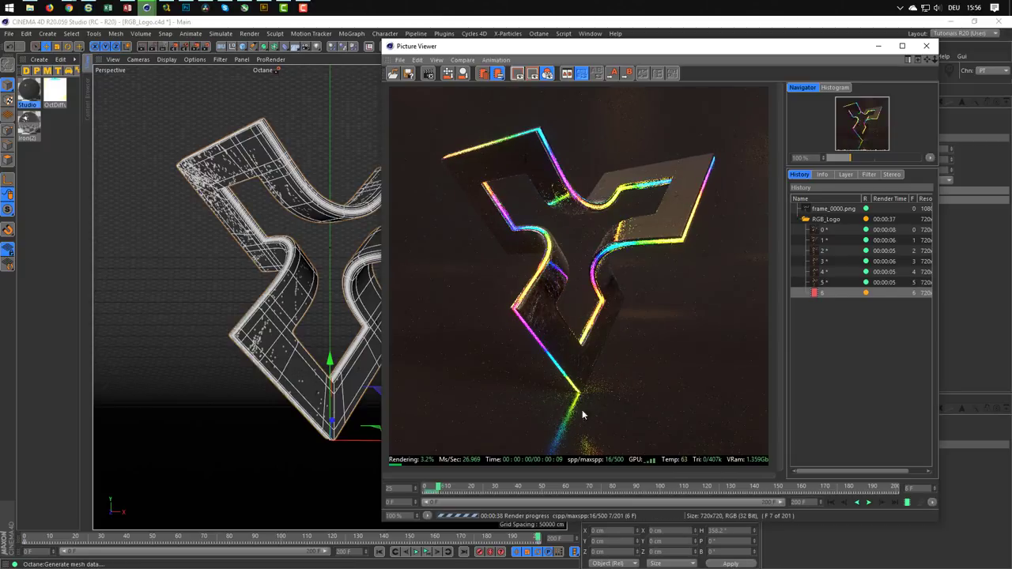
pyautogui.click(820, 284)
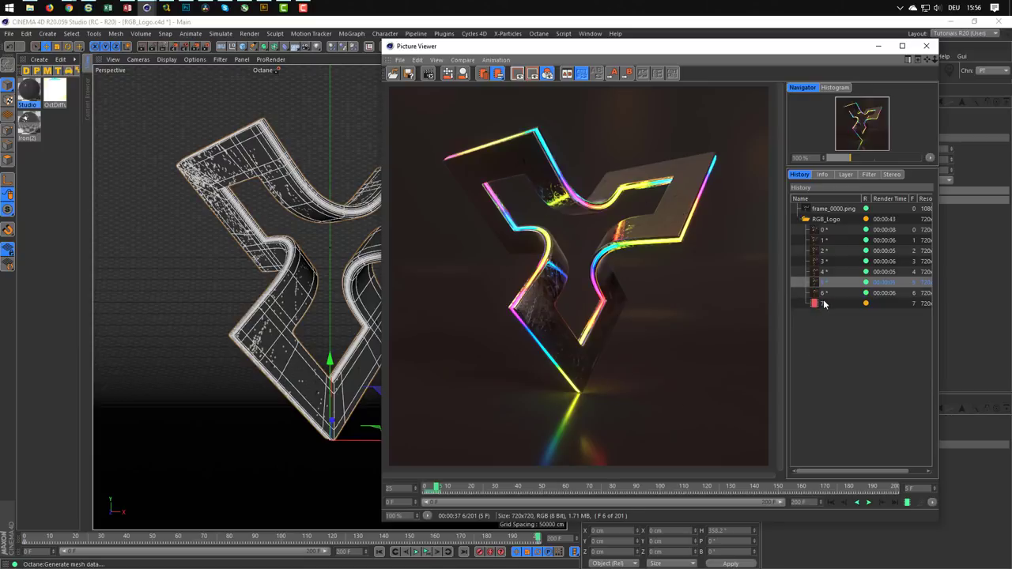
pyautogui.click(824, 303)
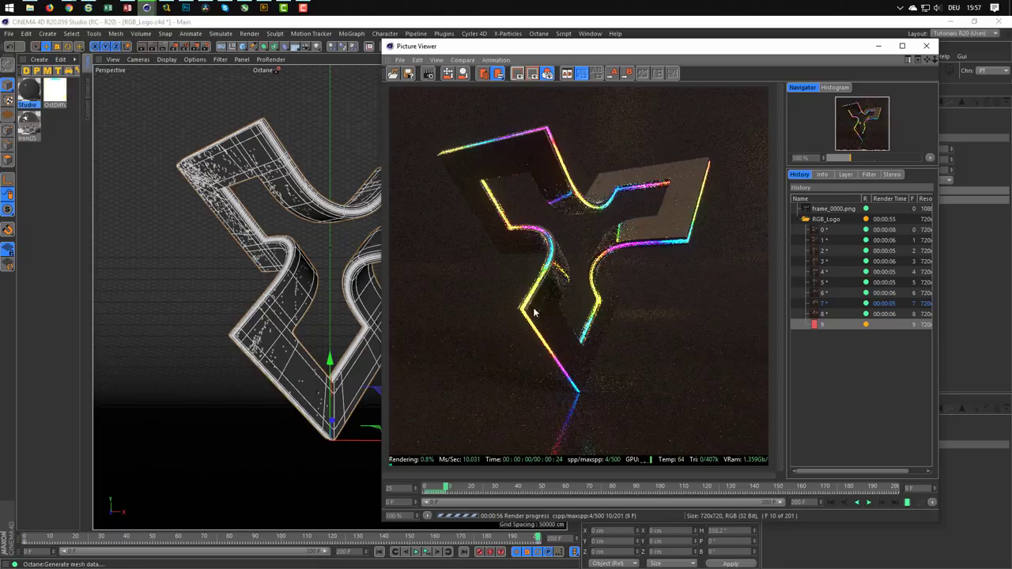
# Step: In Iron(2)'s Node Editor, set the Float texture feeding Bump to 0.03
pyautogui.click(28, 127)
pyautogui.doubleClick(27, 127)
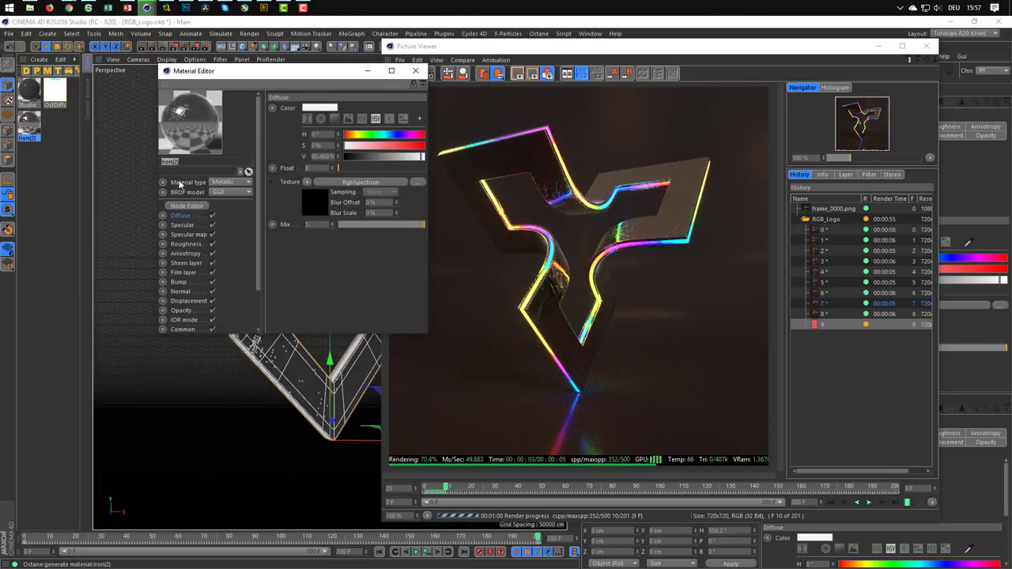
pyautogui.click(183, 208)
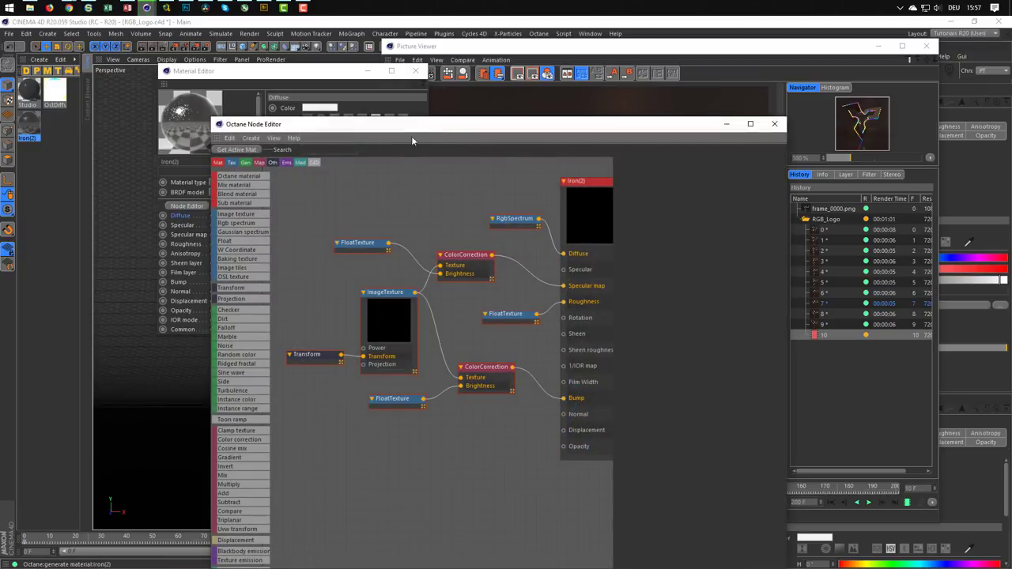
pyautogui.moveTo(415, 126); pyautogui.dragTo(394, 68)
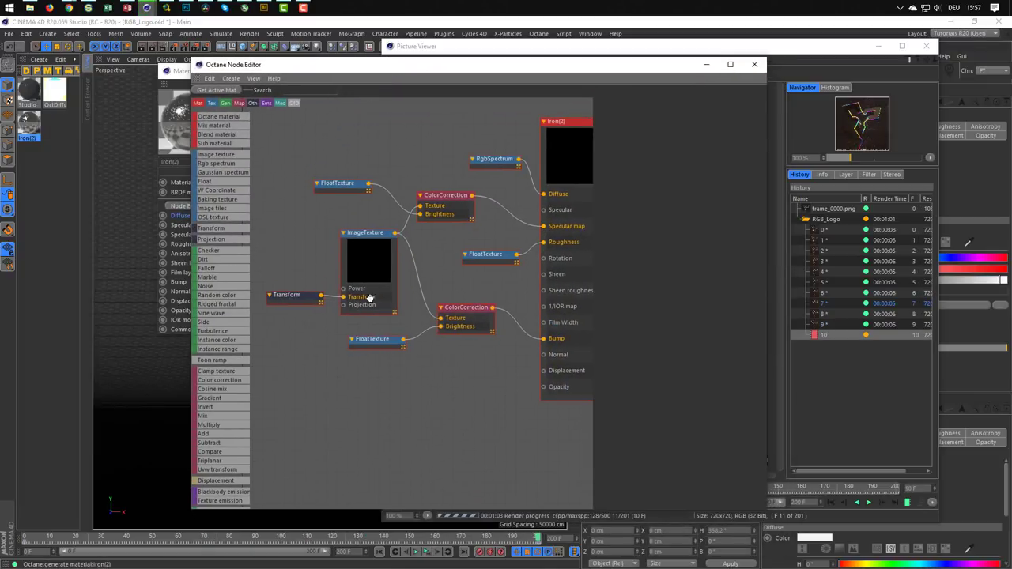
pyautogui.click(367, 338)
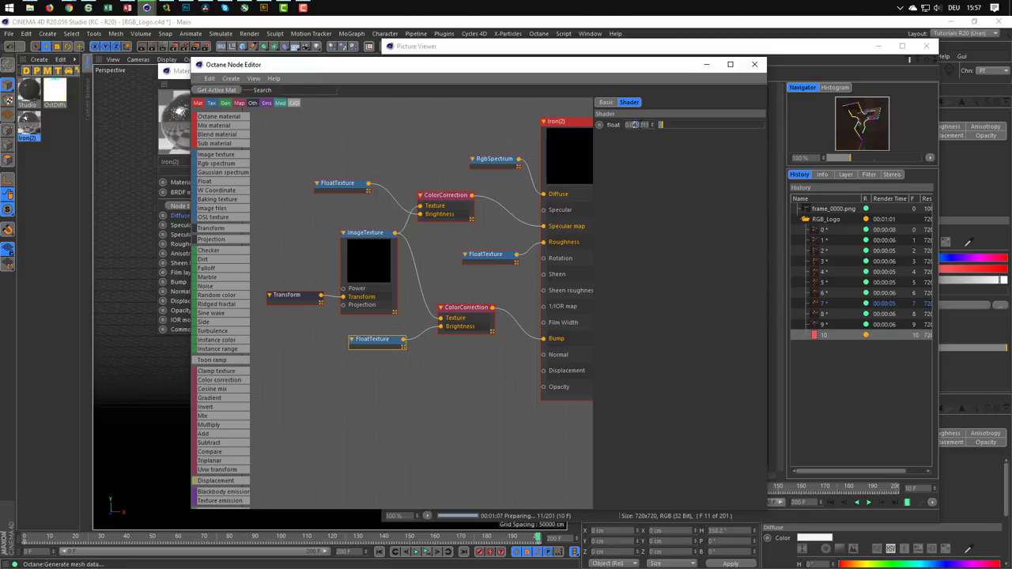
pyautogui.press('Return')
pyautogui.write('0.03')
pyautogui.press('Return')
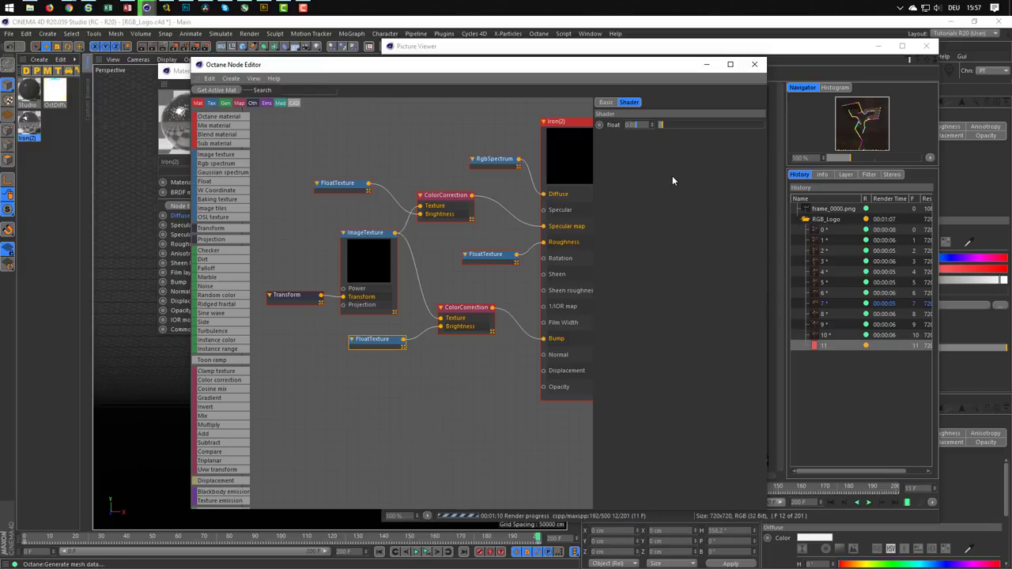
pyautogui.click(753, 69)
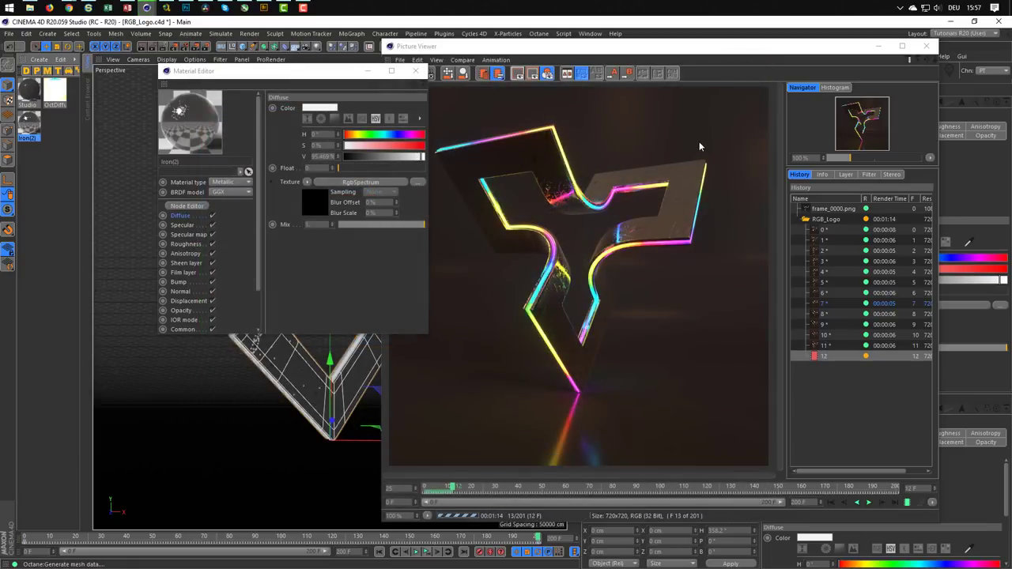
# Step: Play back and stop the rendered RGB_Logo frames, then close the Picture Viewer
pyautogui.click(699, 141)
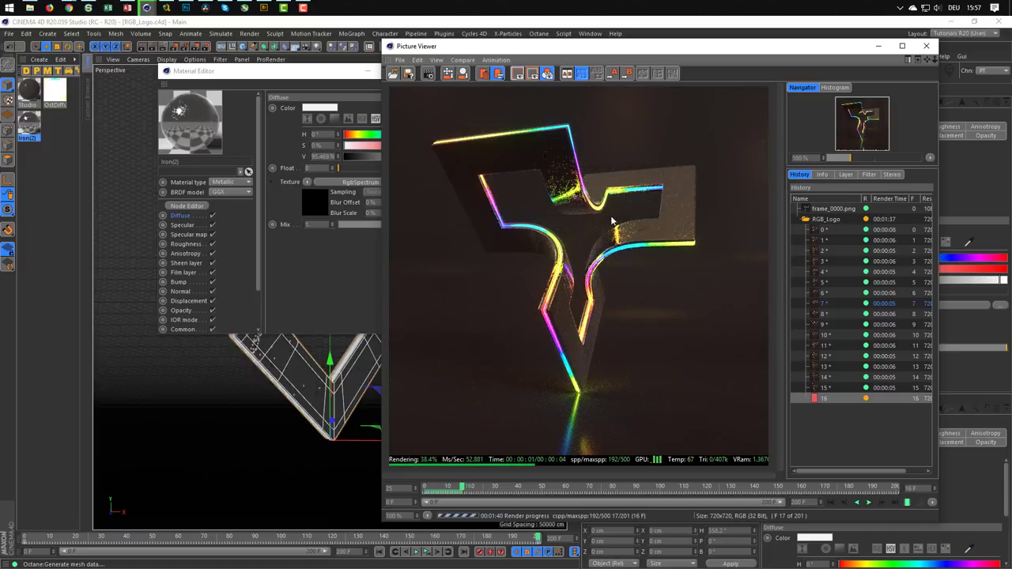
pyautogui.click(869, 502)
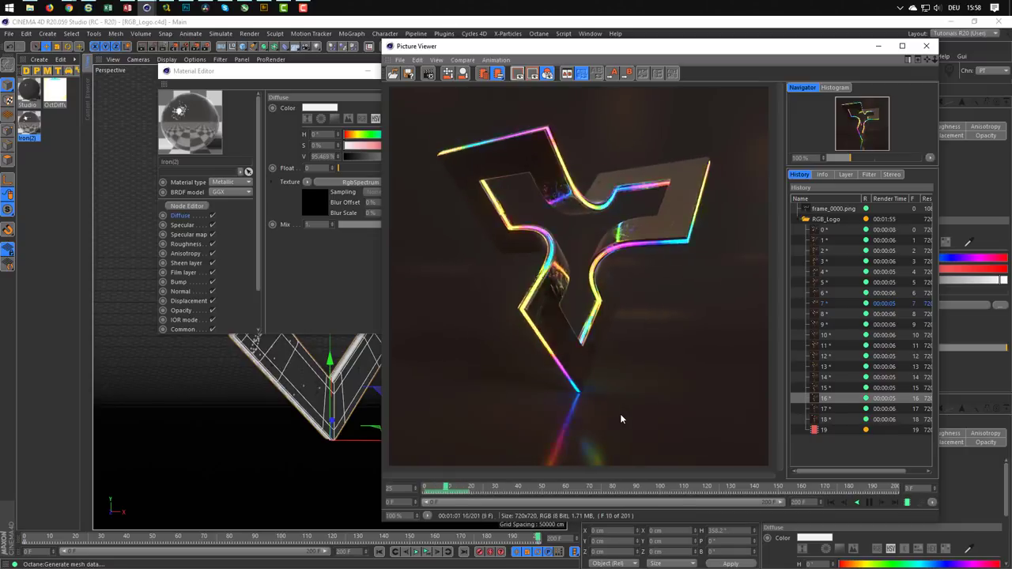
pyautogui.click(870, 505)
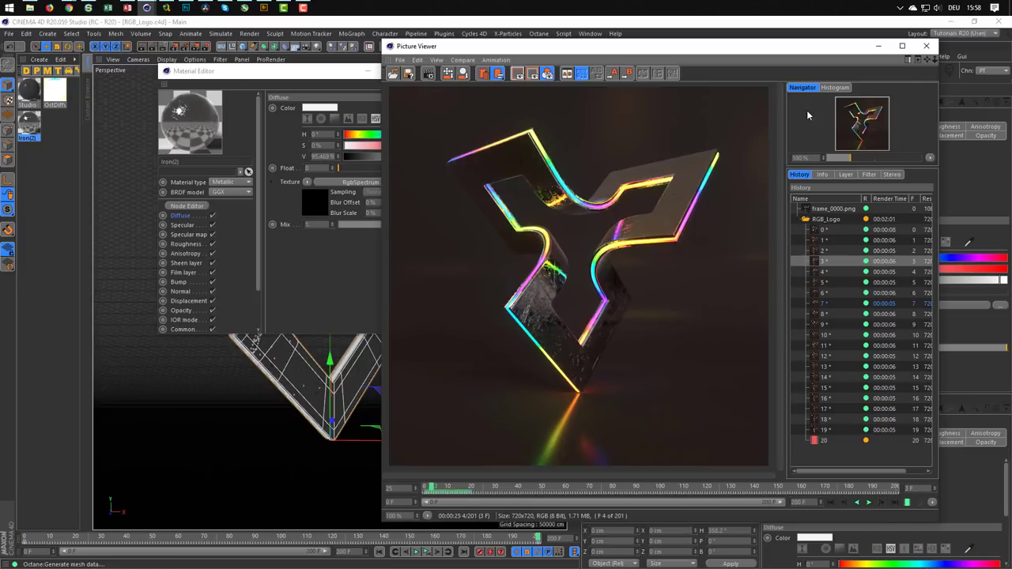
pyautogui.click(926, 46)
pyautogui.click(521, 337)
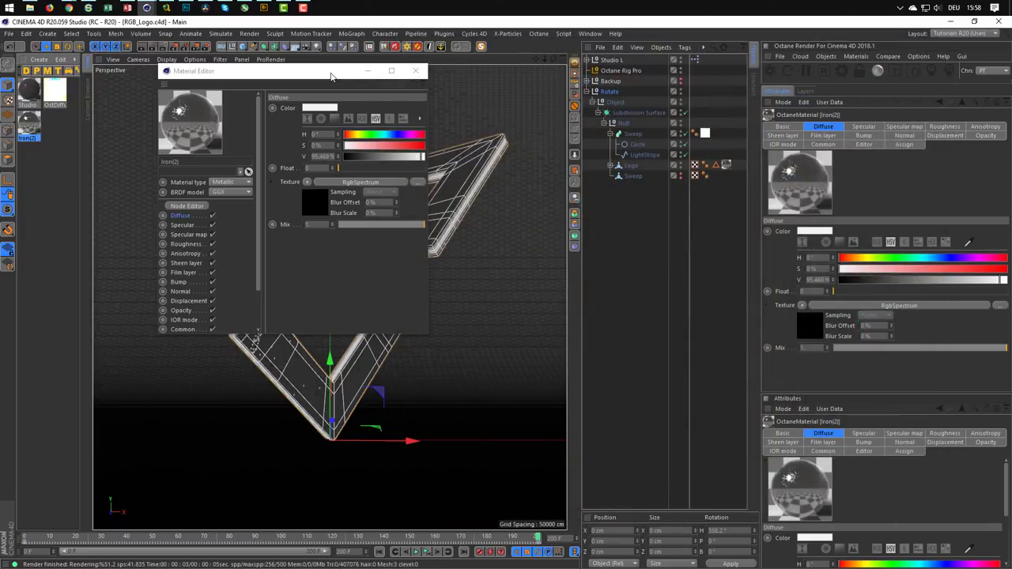
# Step: Close the Material Editor, place the Octane Live Viewer at the right, and select the lower Sweep
pyautogui.click(419, 71)
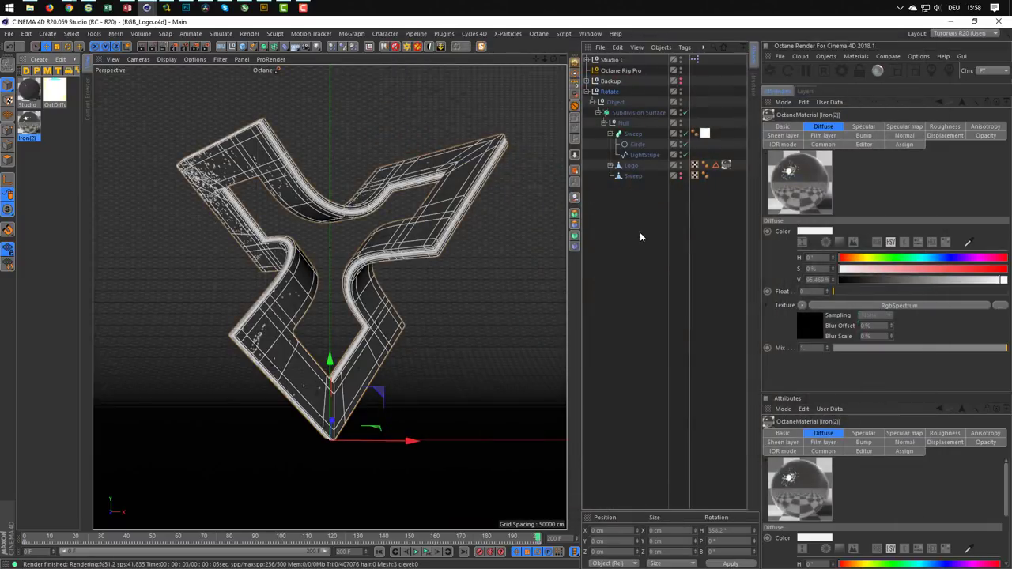
pyautogui.click(771, 74)
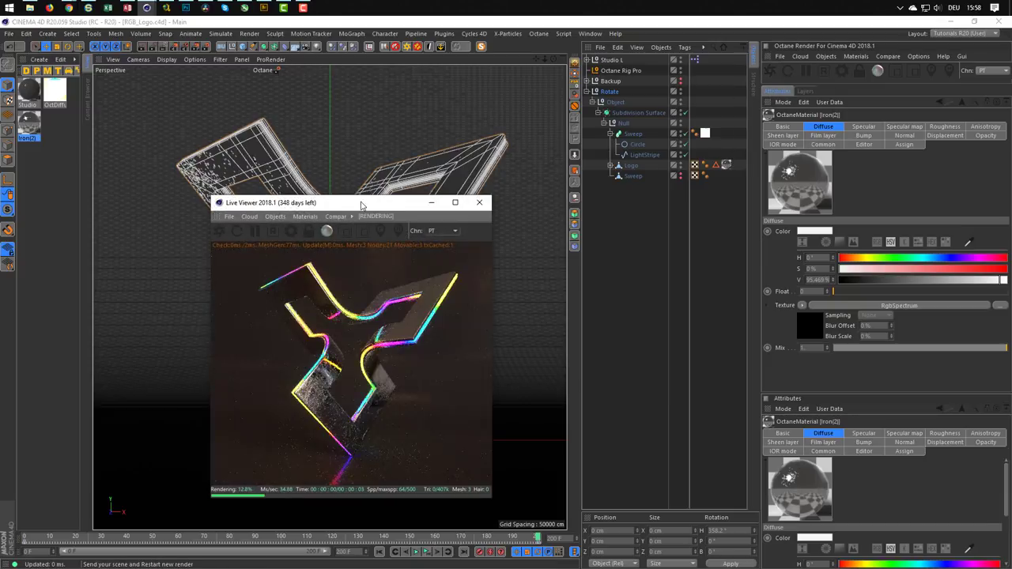
pyautogui.moveTo(361, 206); pyautogui.dragTo(454, 208)
pyautogui.moveTo(545, 210); pyautogui.dragTo(851, 234)
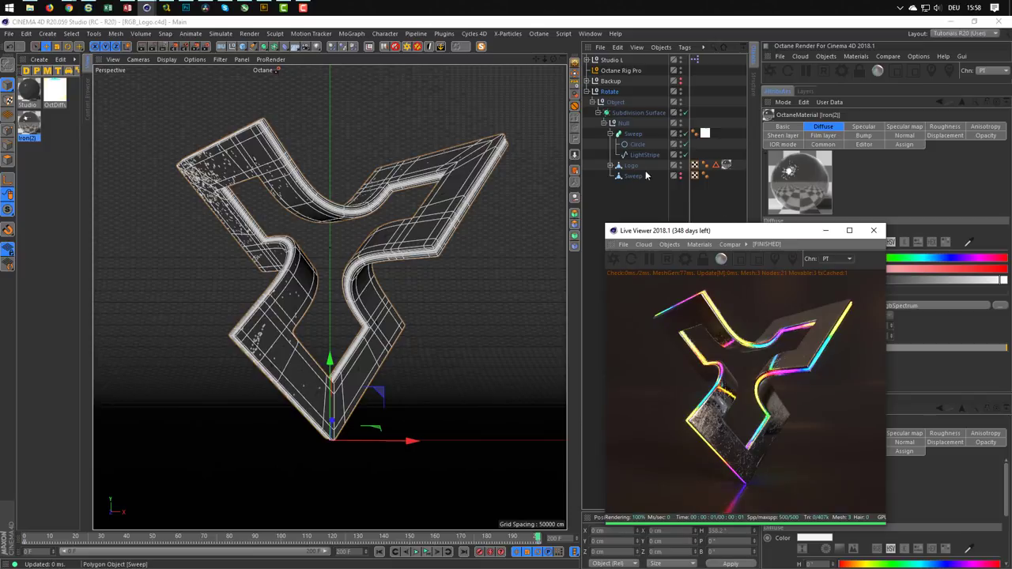
pyautogui.click(681, 175)
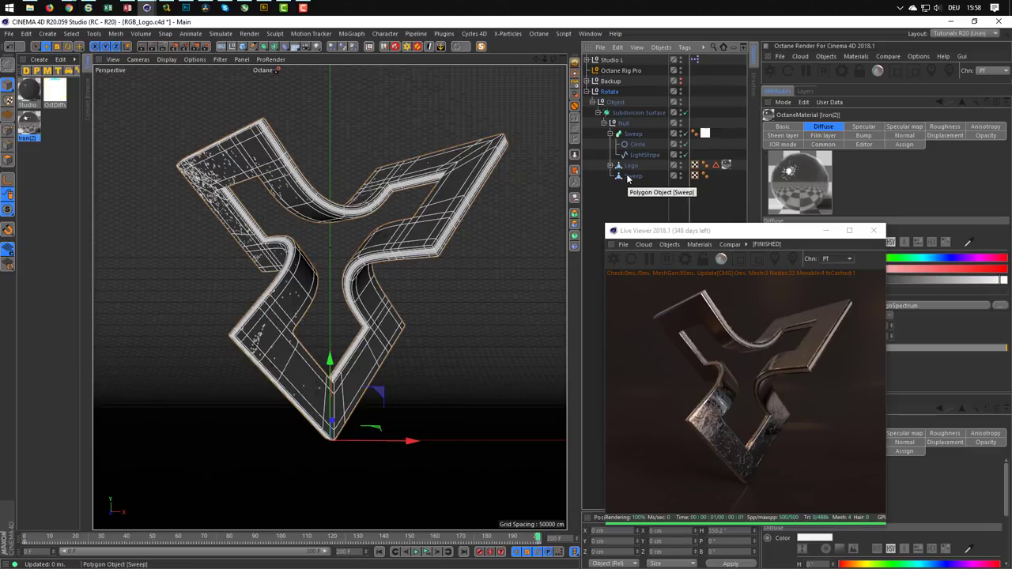
pyautogui.click(856, 56)
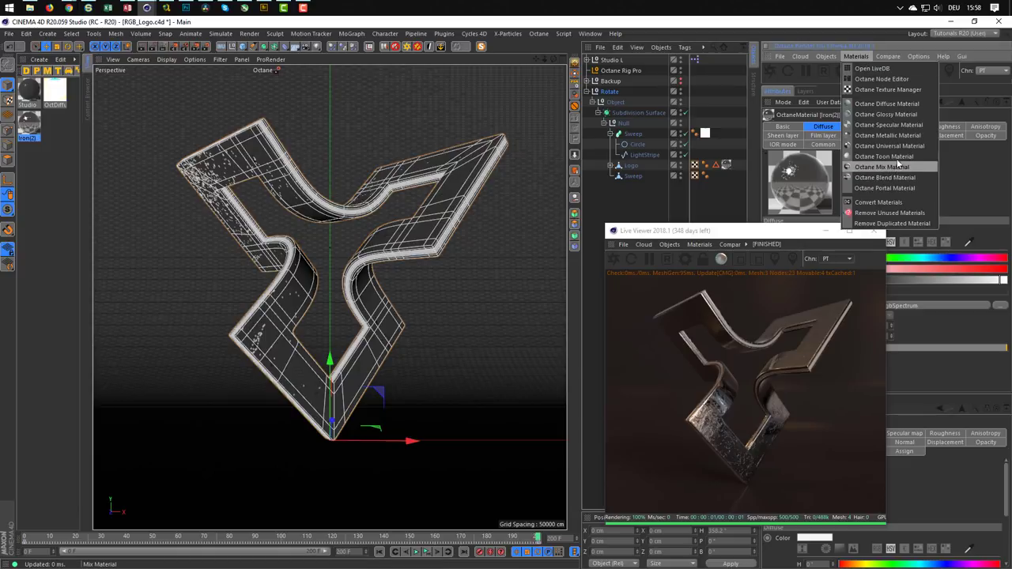
# Step: Create an Octane Specular material and rename it Frame in the Node Editor
pyautogui.click(888, 125)
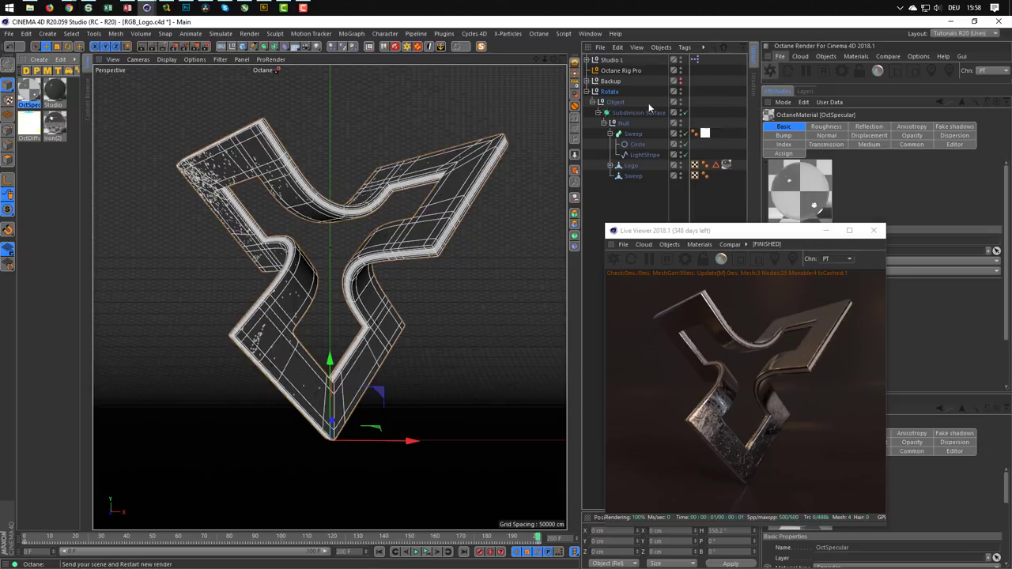
pyautogui.doubleClick(32, 91)
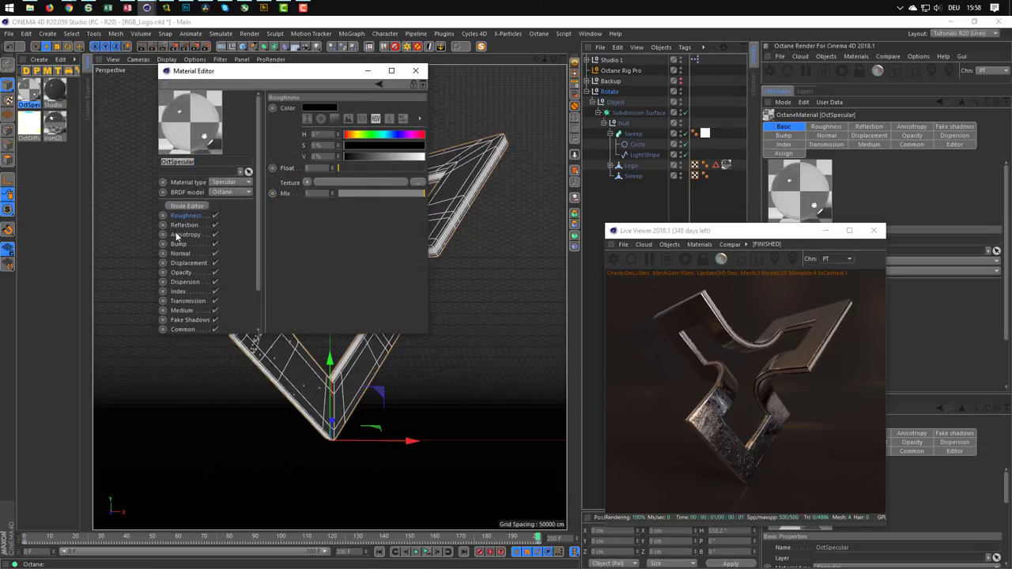
pyautogui.click(186, 206)
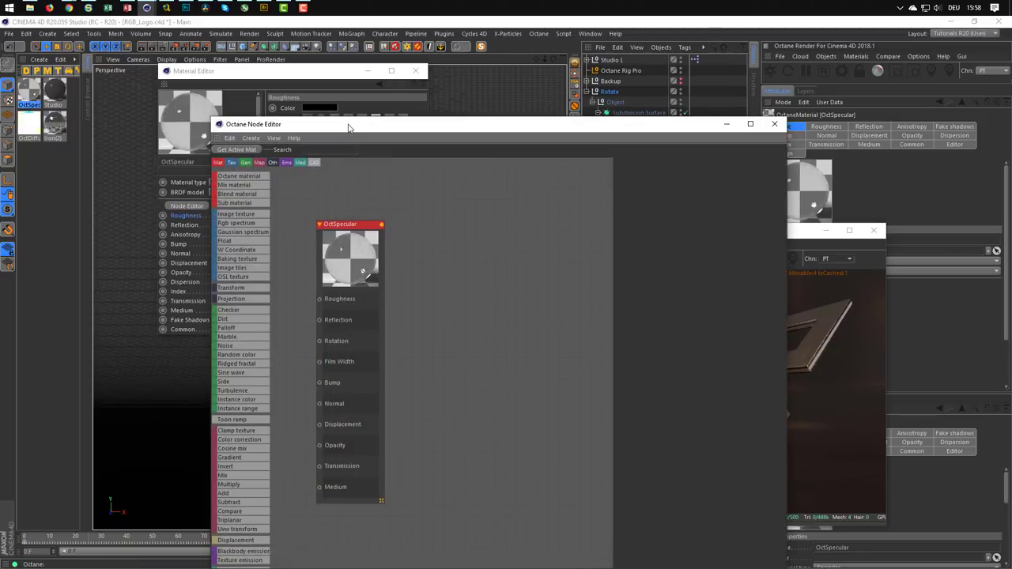
pyautogui.moveTo(350, 126); pyautogui.dragTo(280, 93)
pyautogui.click(388, 83)
pyautogui.click(284, 194)
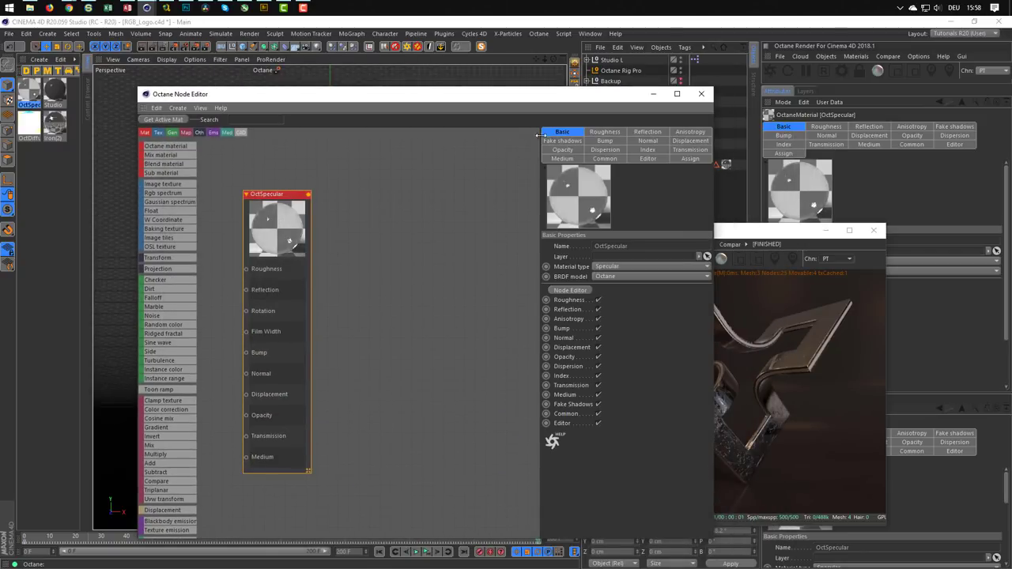
pyautogui.doubleClick(633, 245)
pyautogui.write('F')
pyautogui.write('rame')
pyautogui.press('Return')
pyautogui.moveTo(273, 195); pyautogui.dragTo(425, 166)
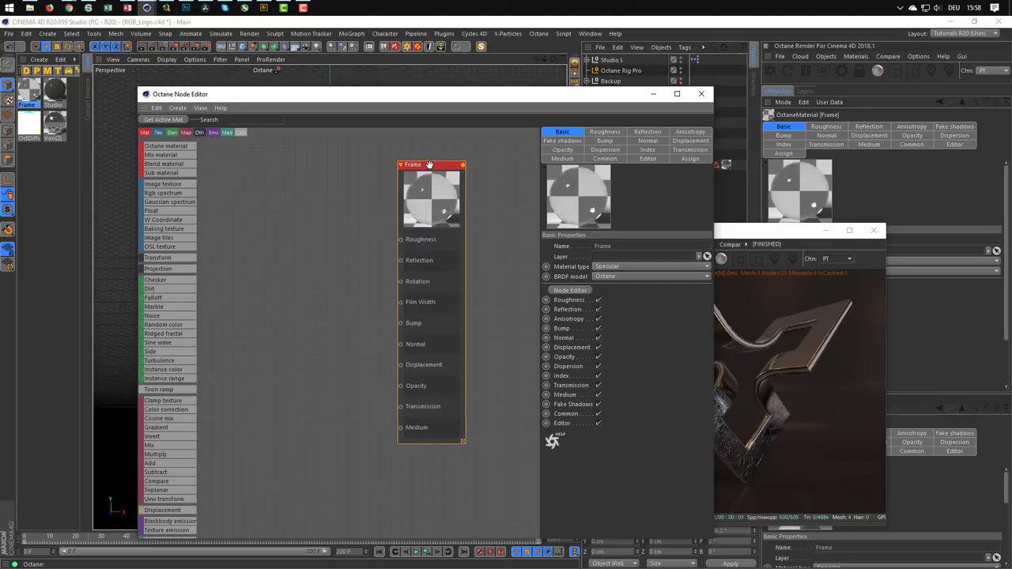
pyautogui.moveTo(426, 110)
pyautogui.mouseDown()
pyautogui.moveTo(333, 73)
pyautogui.moveTo(342, 72)
pyautogui.mouseUp()
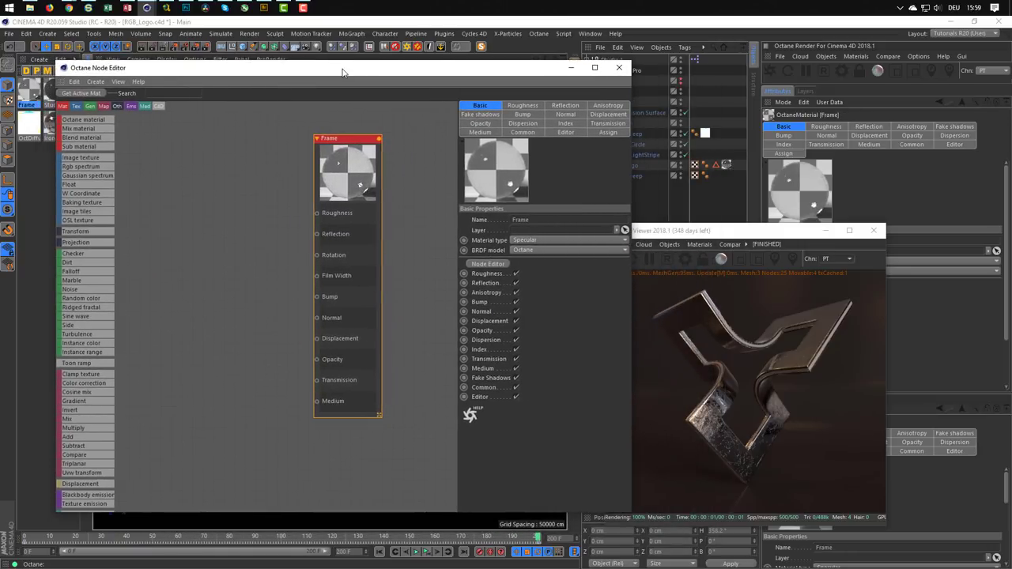
# Step: Apply Frame to the Sweep and give it a Scattering Medium fed by a Float texture
pyautogui.click(21, 113)
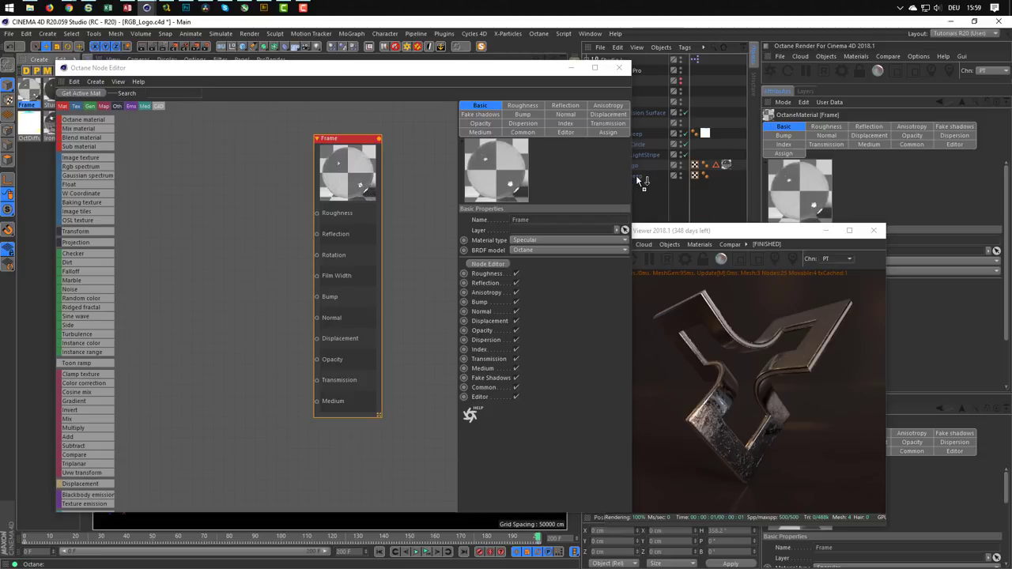
pyautogui.moveTo(637, 177); pyautogui.dragTo(636, 177)
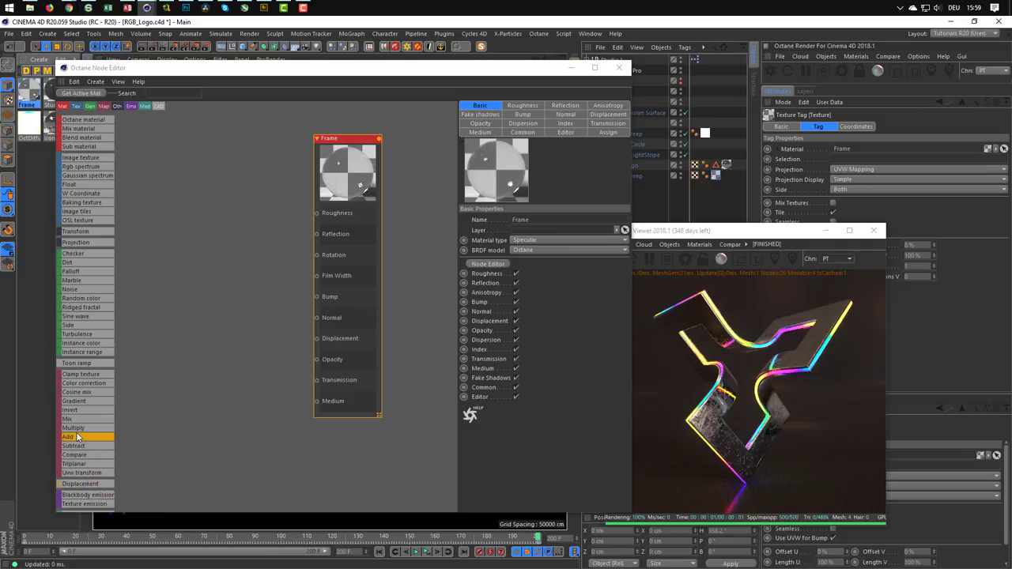
pyautogui.scroll(-3, 88, 458)
pyautogui.scroll(-2, 91, 435)
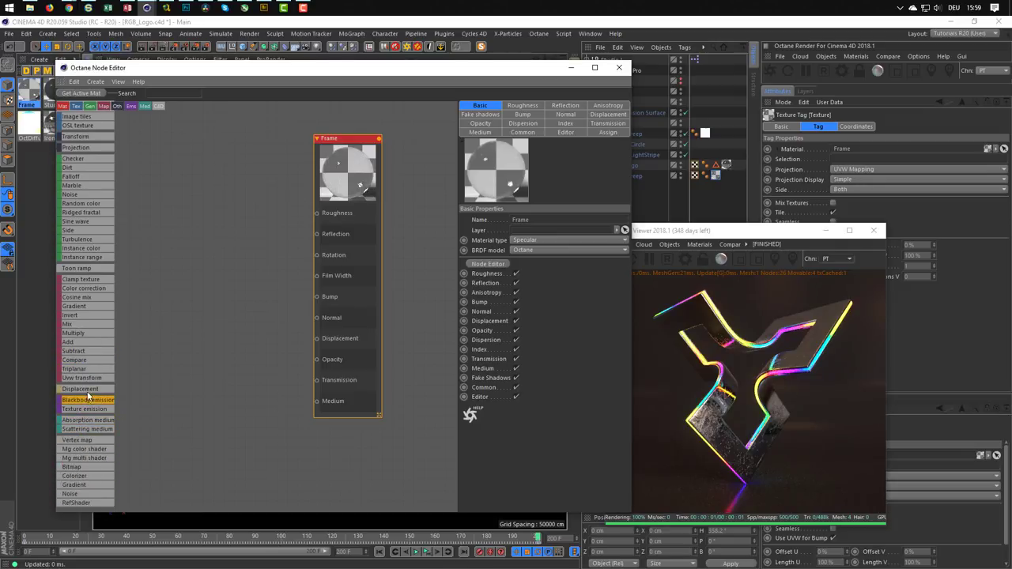
pyautogui.moveTo(81, 431)
pyautogui.mouseDown()
pyautogui.moveTo(252, 389)
pyautogui.moveTo(286, 407)
pyautogui.moveTo(317, 403)
pyautogui.mouseUp()
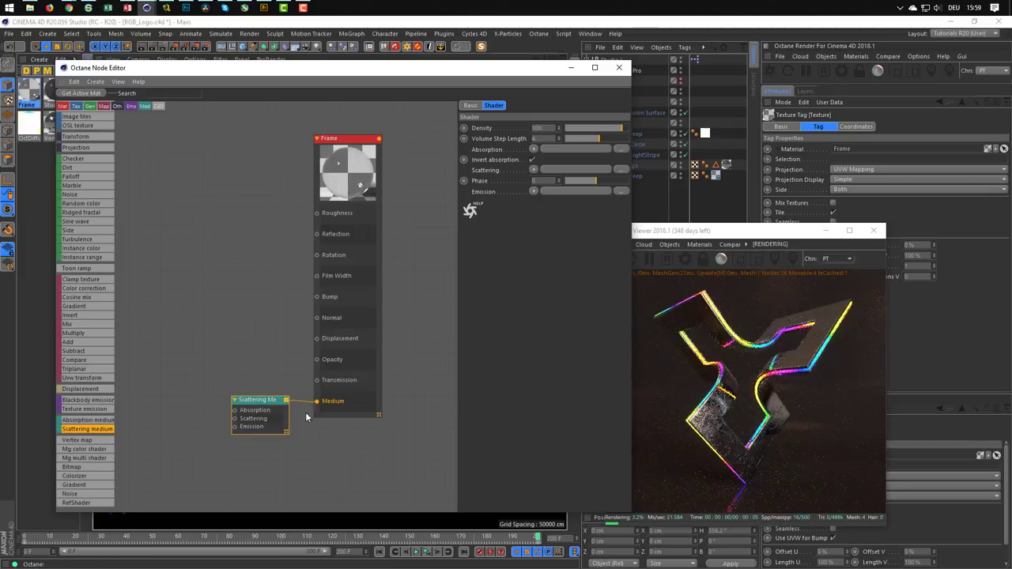
pyautogui.moveTo(259, 401); pyautogui.dragTo(256, 405)
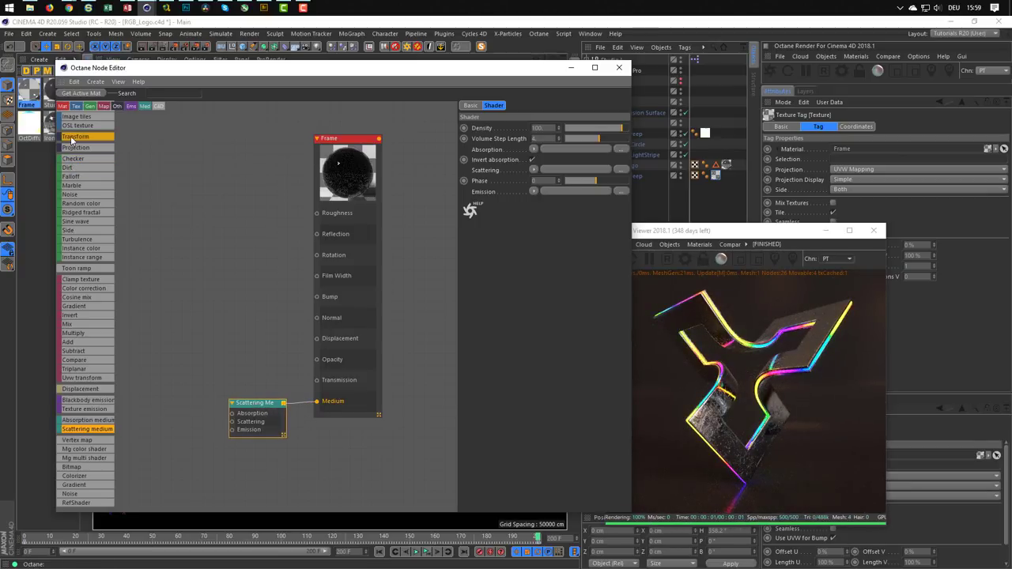
pyautogui.scroll(5, 77, 172)
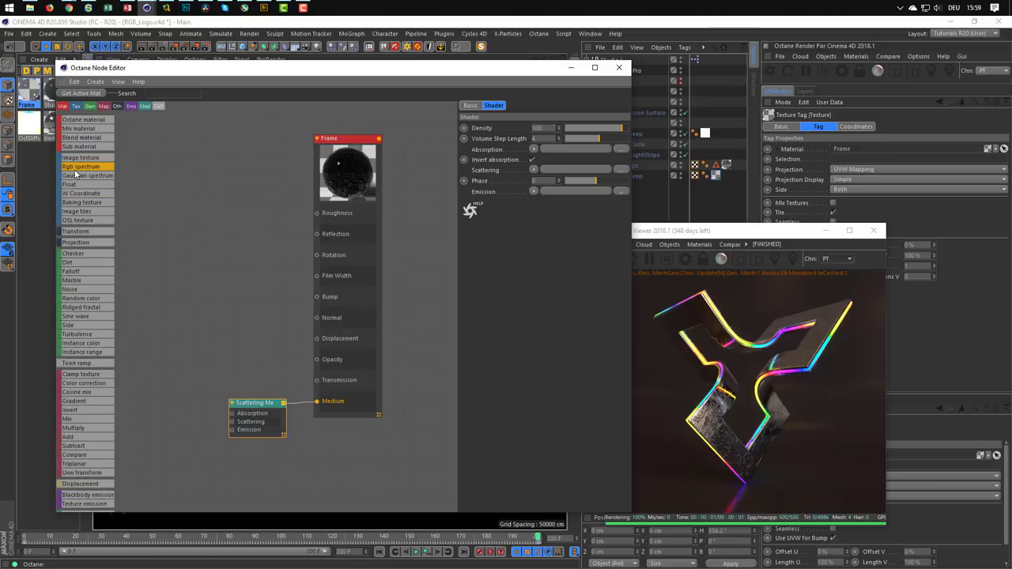
pyautogui.moveTo(77, 184)
pyautogui.mouseDown()
pyautogui.moveTo(169, 425)
pyautogui.moveTo(232, 422)
pyautogui.mouseUp()
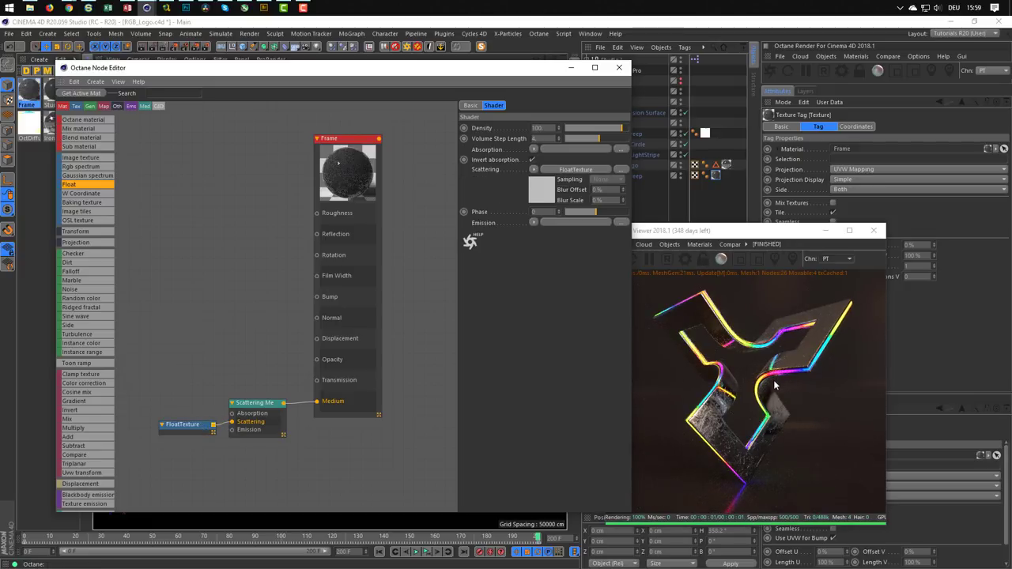
pyautogui.moveTo(180, 430); pyautogui.dragTo(176, 436)
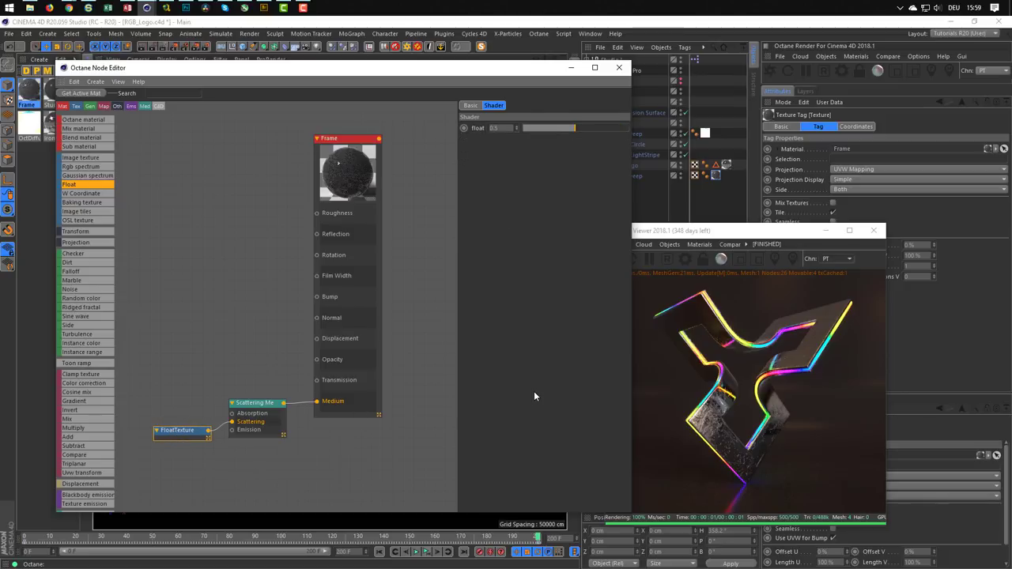
pyautogui.moveTo(783, 230); pyautogui.dragTo(827, 222)
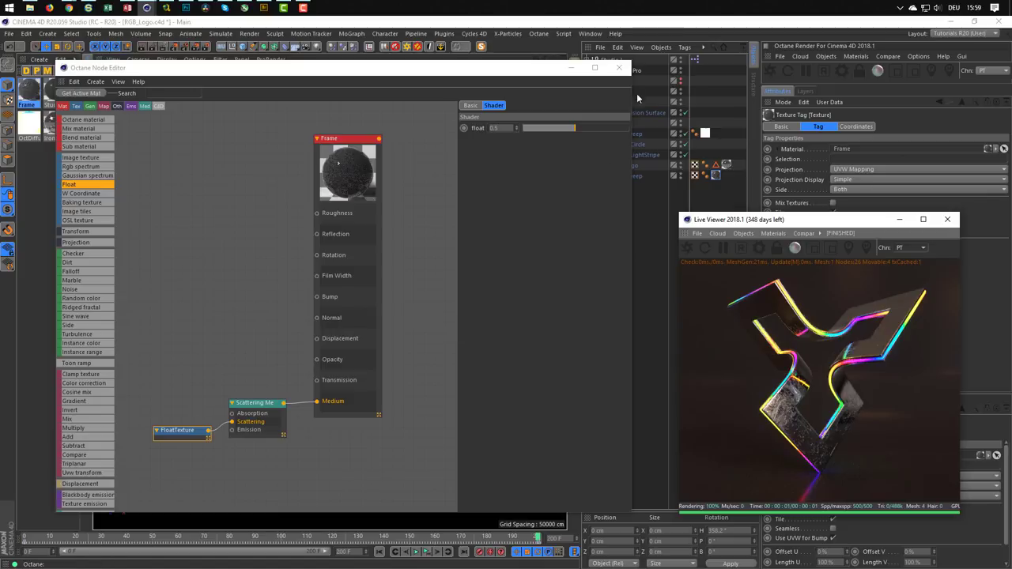
# Step: Close the Octane Node Editor window
pyautogui.click(618, 68)
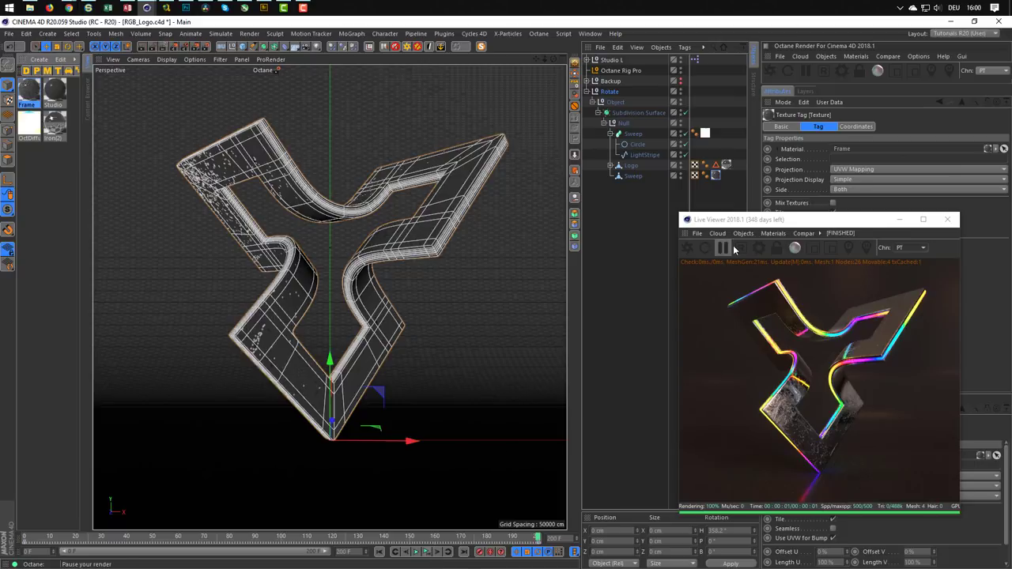
# Step: Shift the Live Viewer left and drop the Iron material onto one logo arm so it renders darker
pyautogui.click(731, 300)
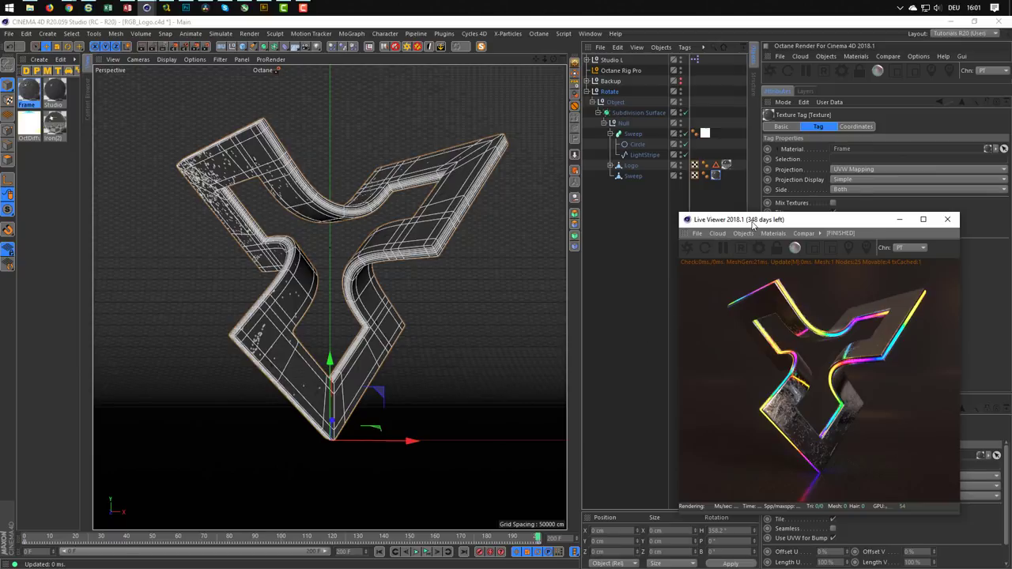
pyautogui.moveTo(753, 221)
pyautogui.mouseDown()
pyautogui.moveTo(663, 236)
pyautogui.moveTo(657, 217)
pyautogui.mouseUp()
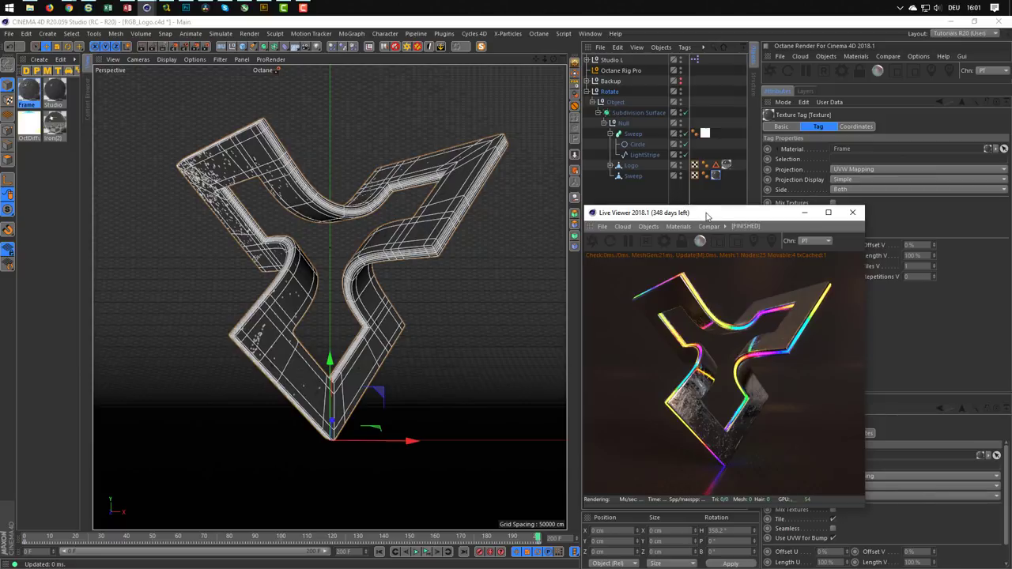
pyautogui.moveTo(707, 215); pyautogui.dragTo(707, 216)
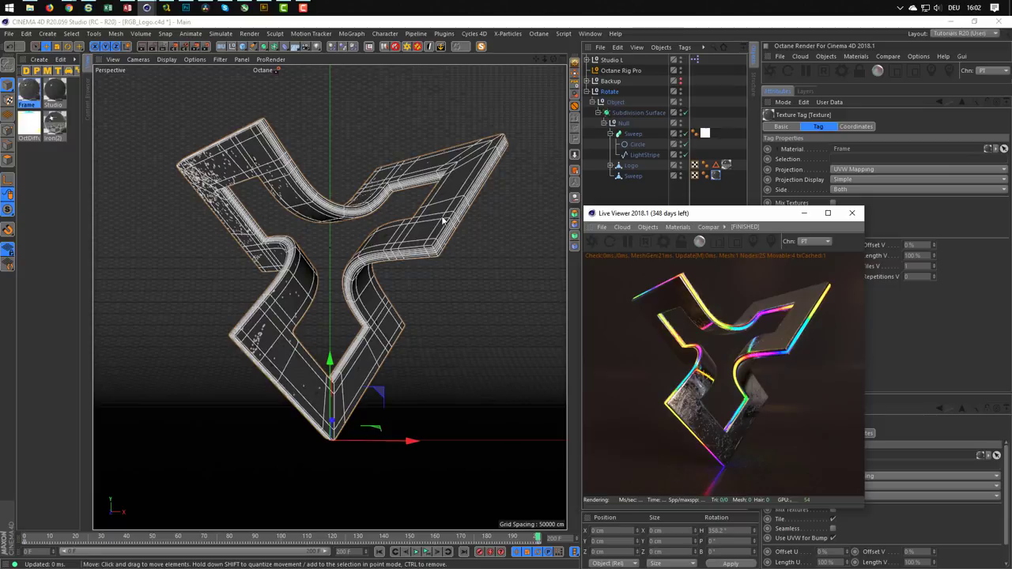
pyautogui.moveTo(59, 133); pyautogui.dragTo(714, 320)
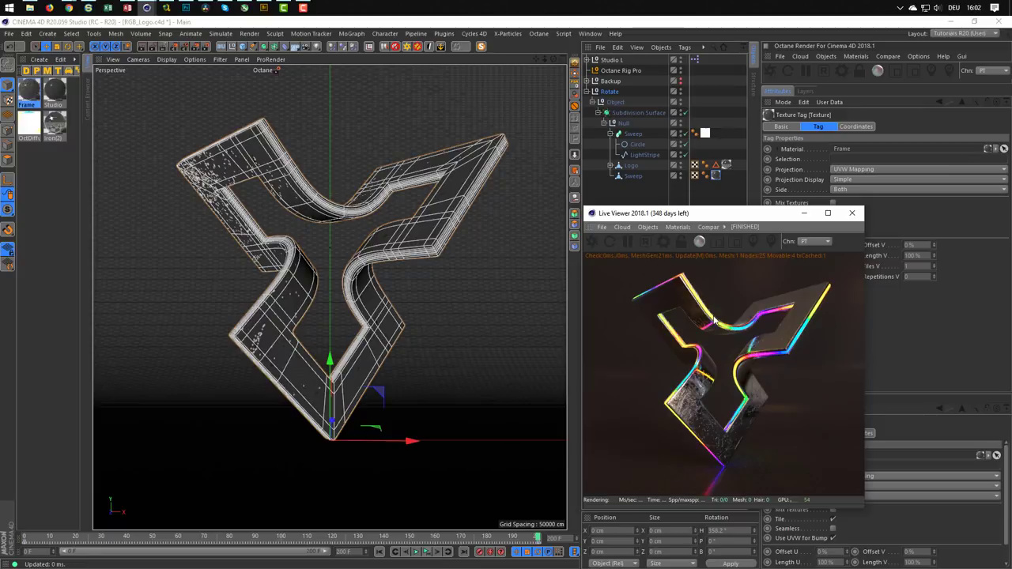